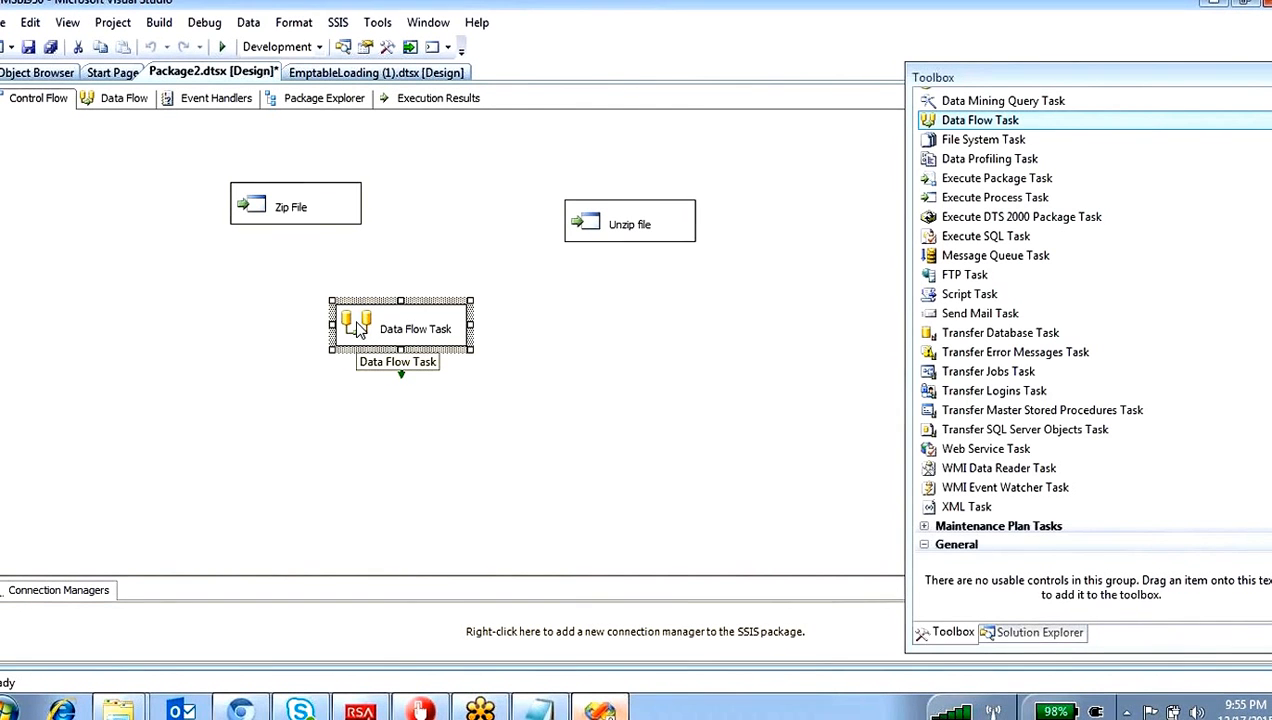
Step: Add an Excel Source to the Data Flow Task and open its editor
double_click(358, 330)
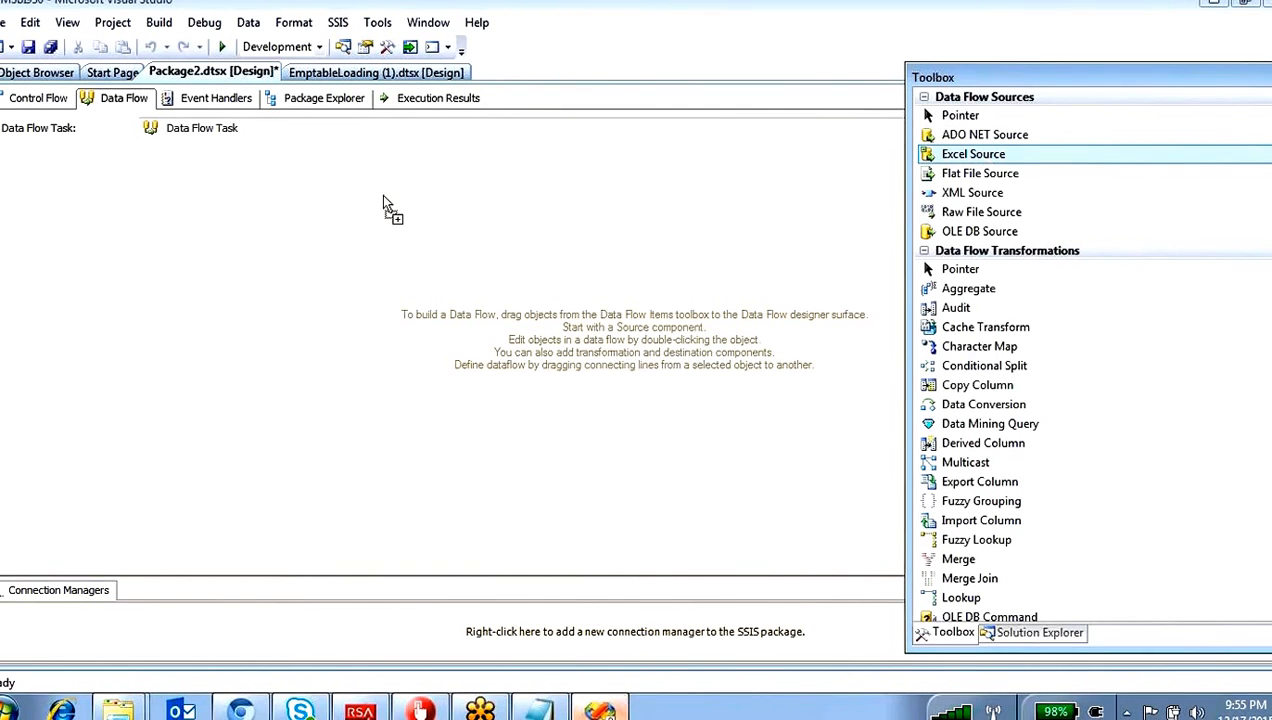
drag(383, 203, 384, 204)
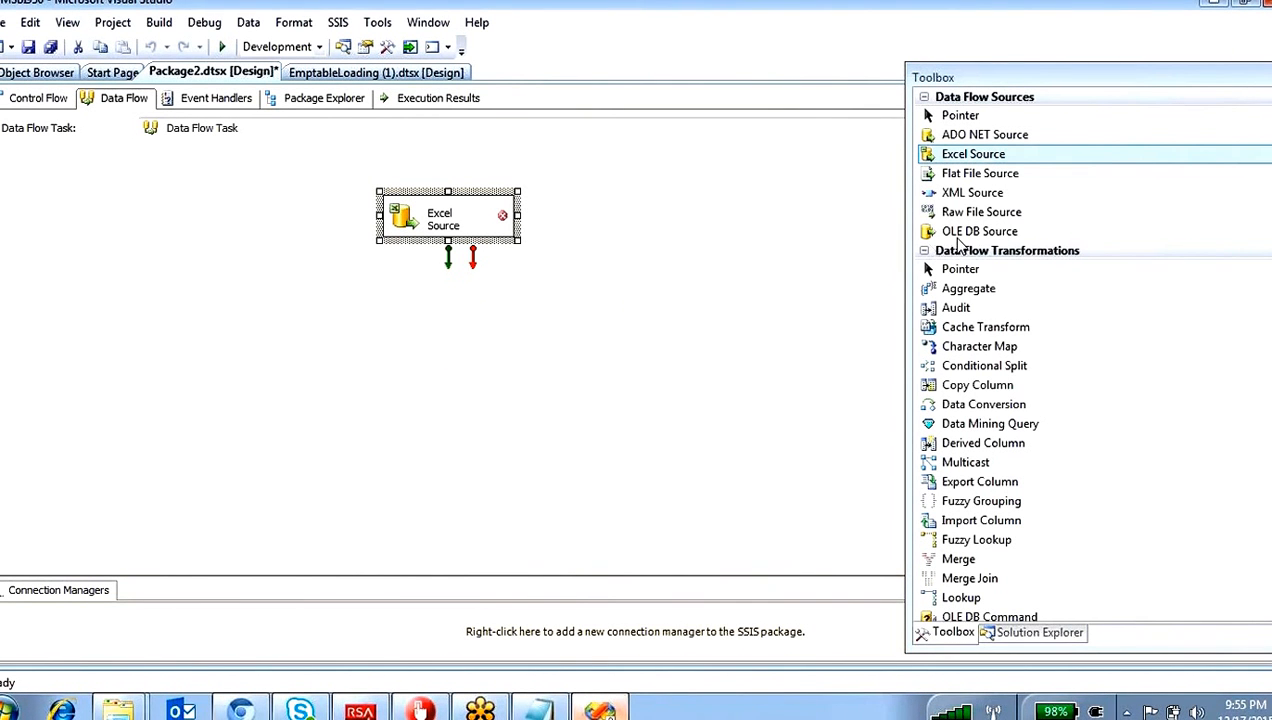
double_click(408, 222)
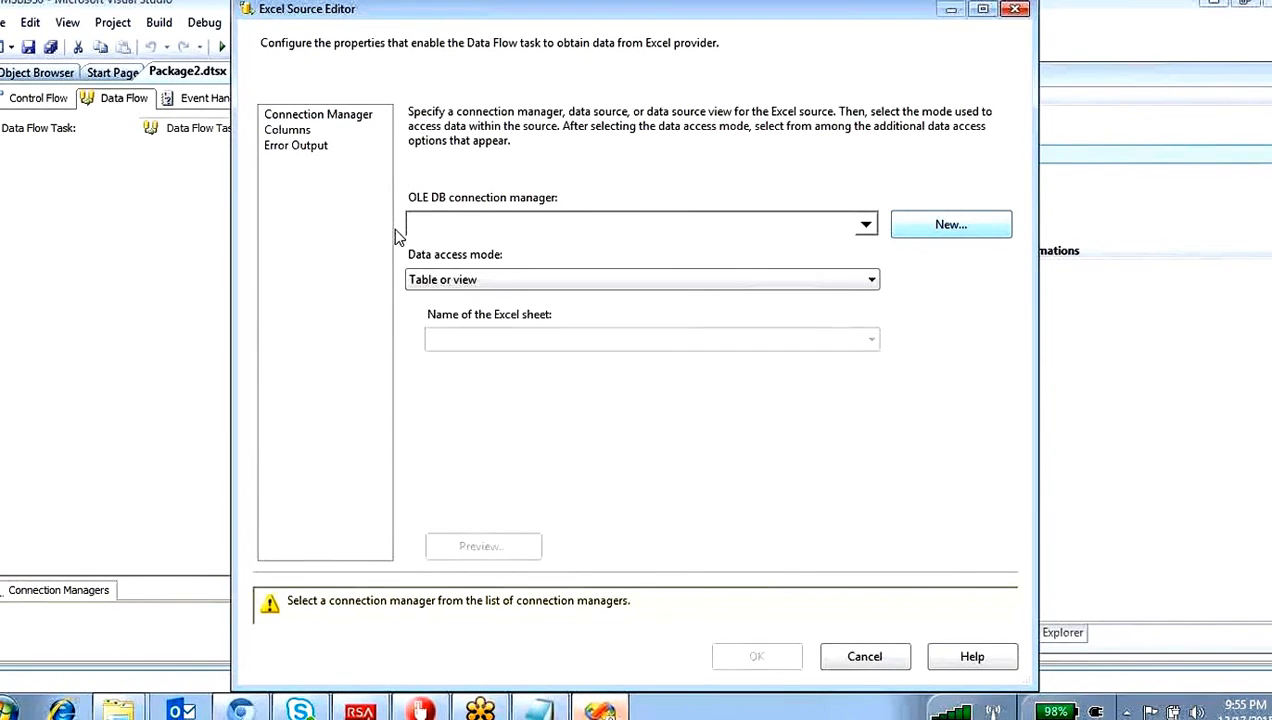
Step: Start a new Excel connection for the source and browse to the MSBI folder on the Desktop for its file
click(951, 224)
click(850, 307)
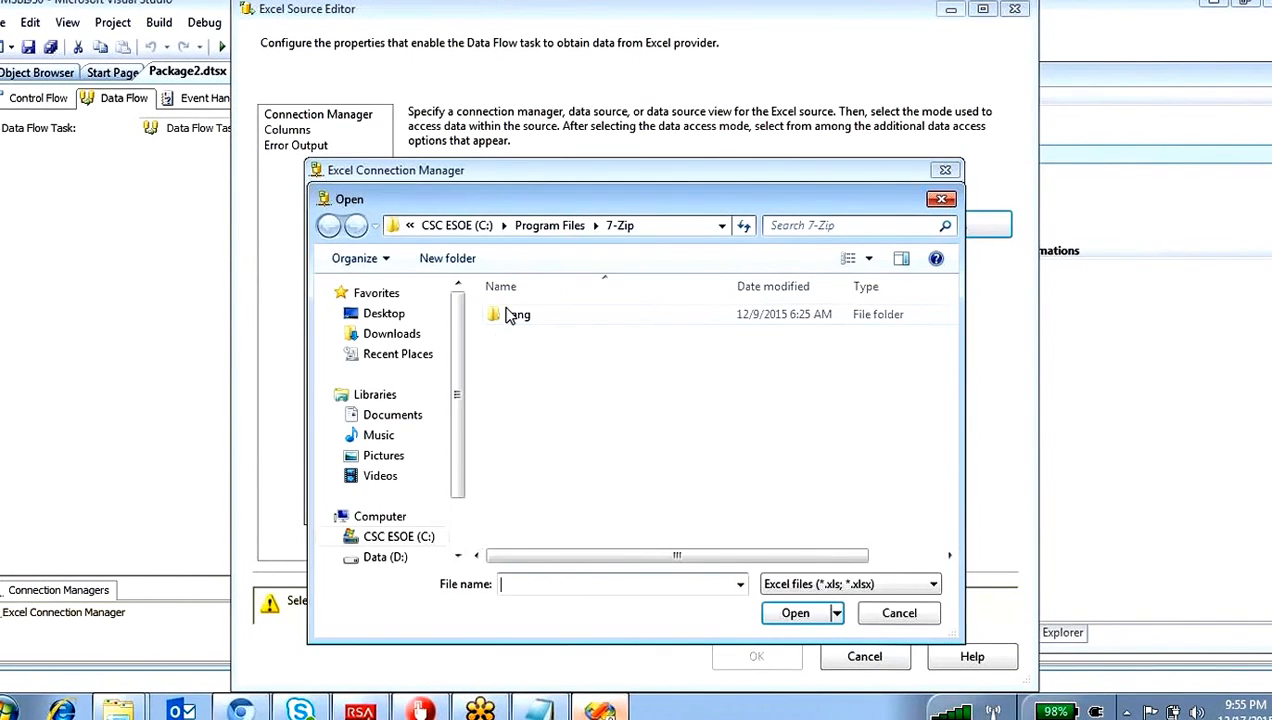
click(388, 314)
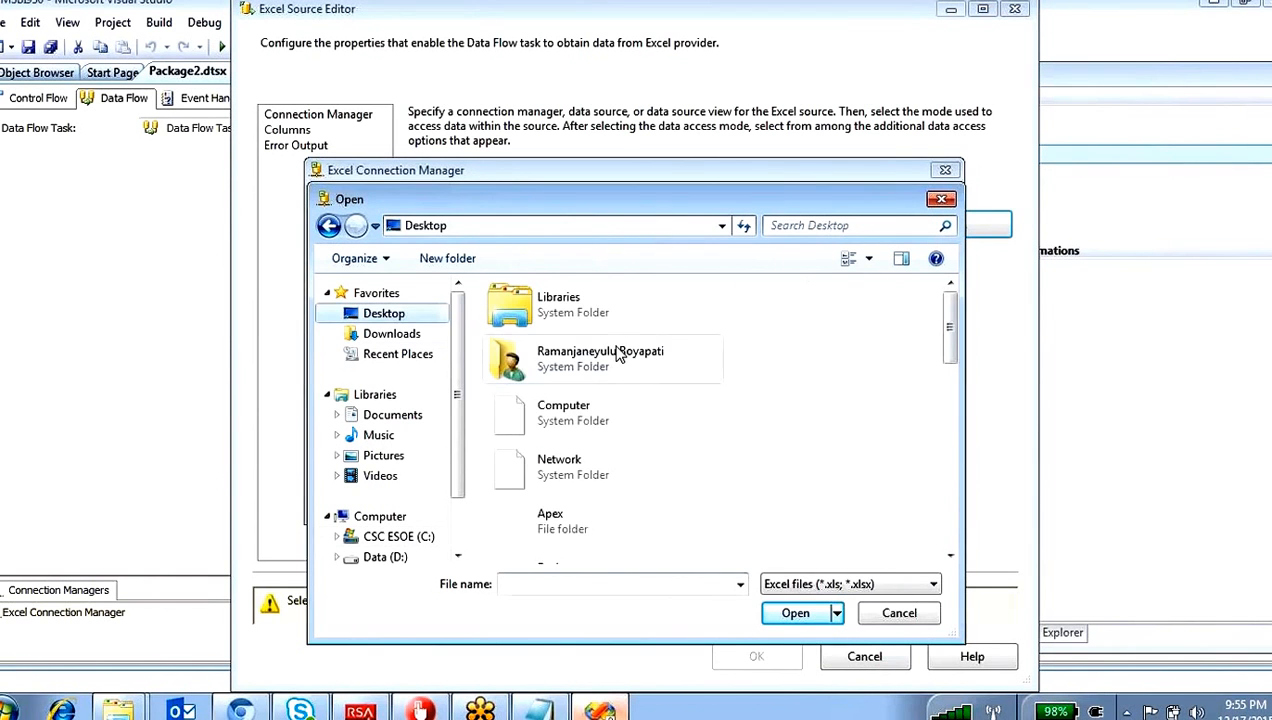
click(594, 527)
scroll(582, 477, down, 5)
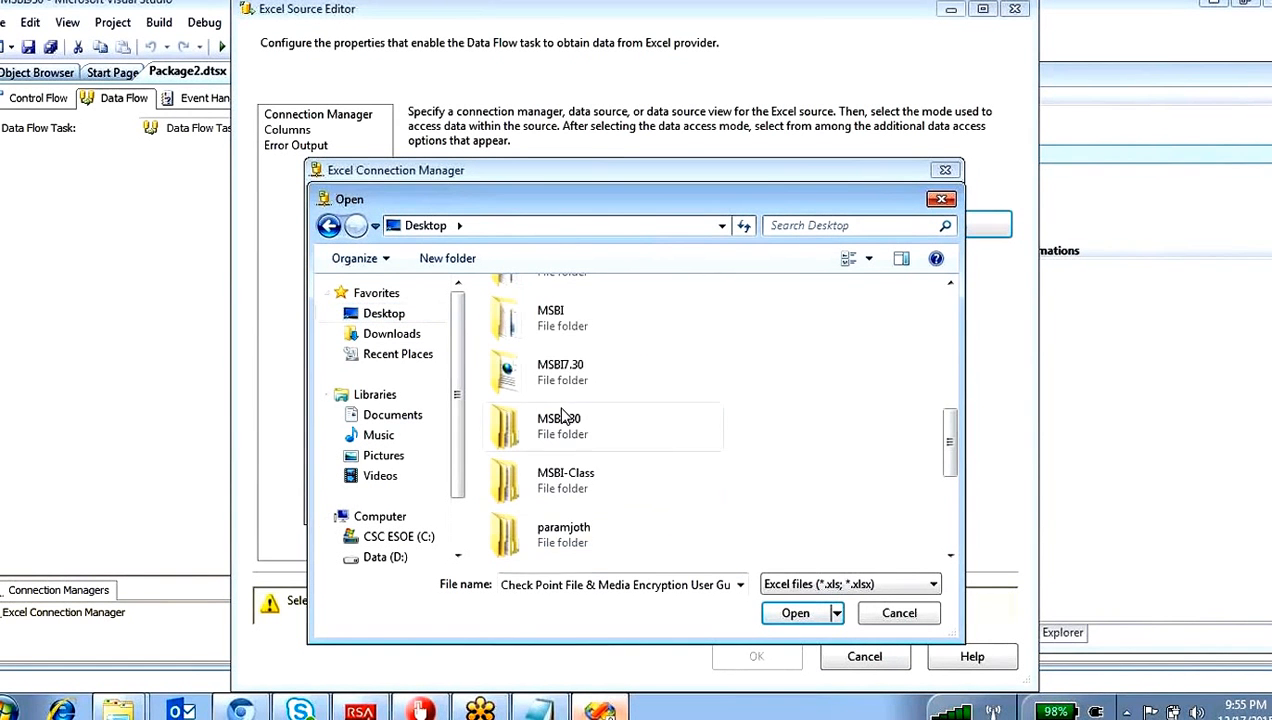
scroll(560, 418, up, 3)
scroll(596, 467, down, 3)
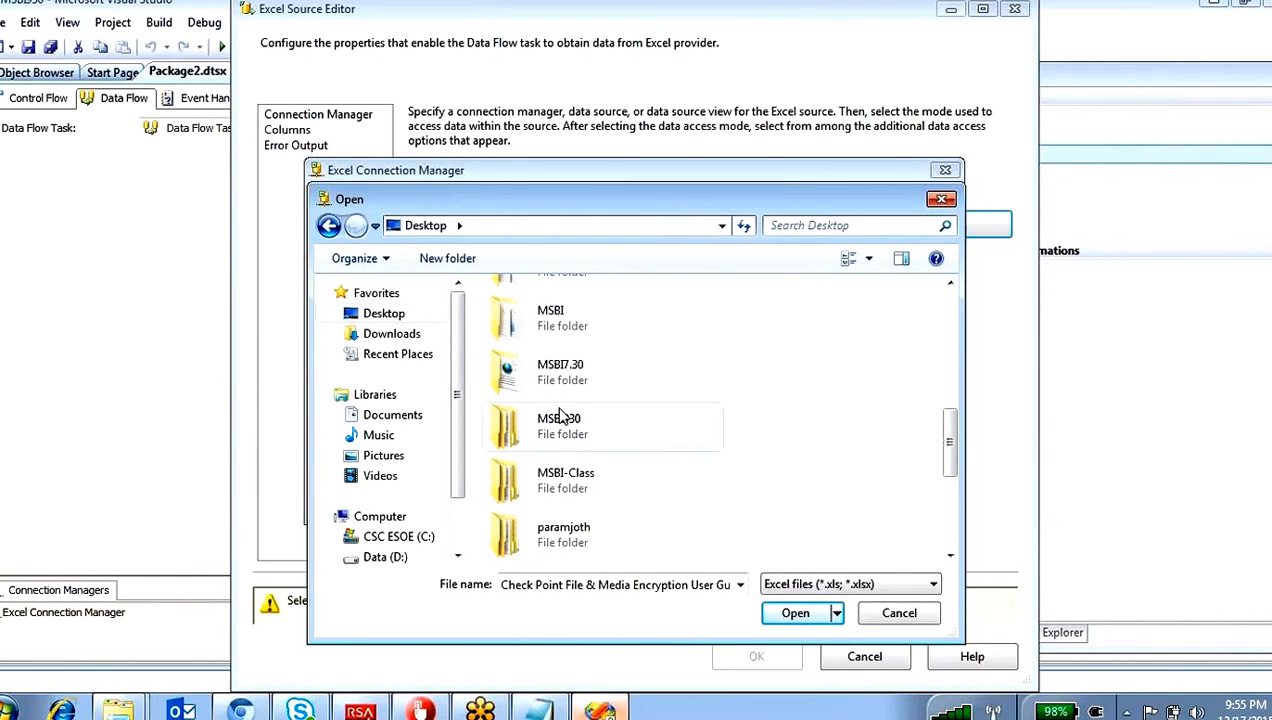
double_click(566, 322)
Step: Connect to DIMCustomer.xlsx from the MSBI source folder, keeping Microsoft Excel 2007 and first-row column names, and list its sheets
scroll(582, 367, down, 1)
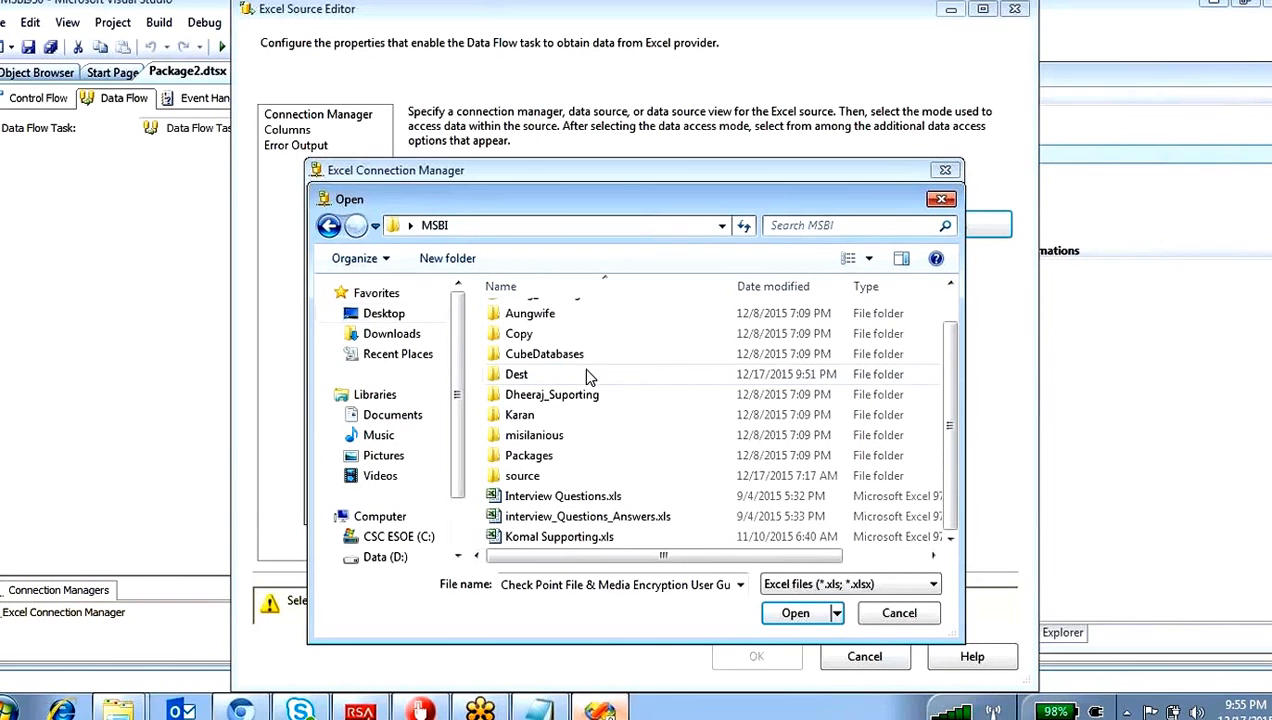
double_click(548, 438)
key(BackSpace)
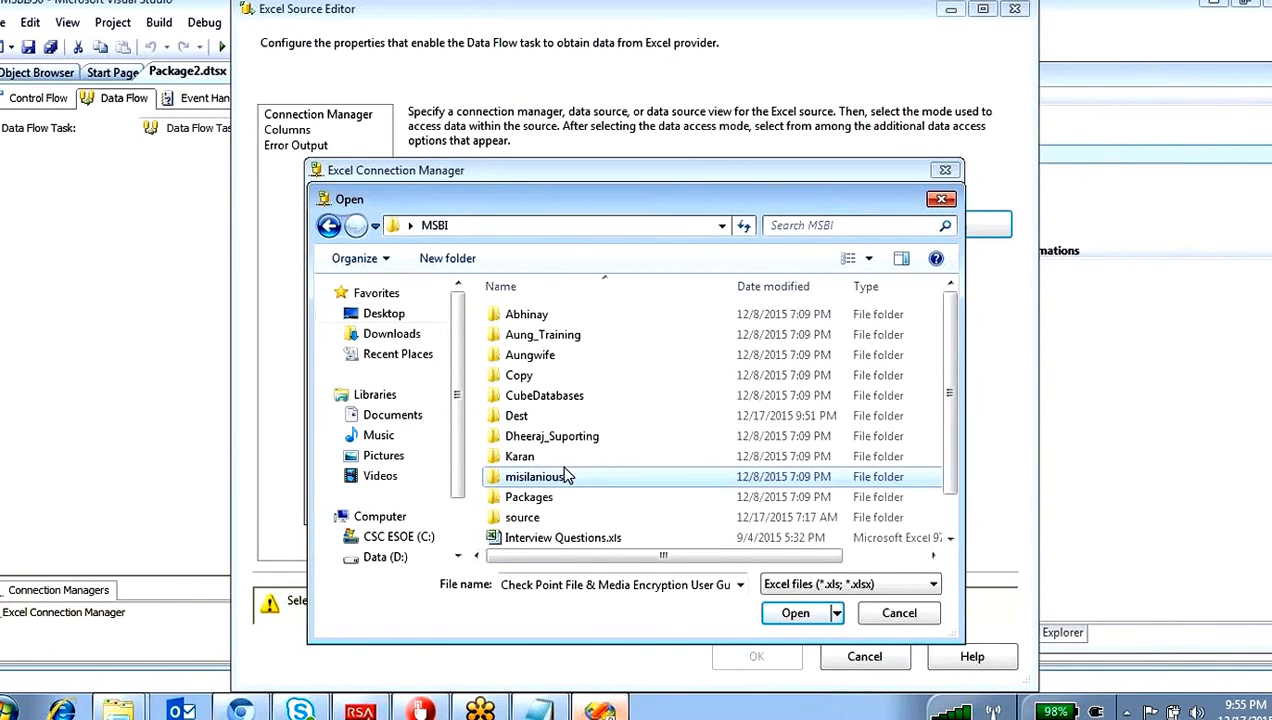
double_click(535, 517)
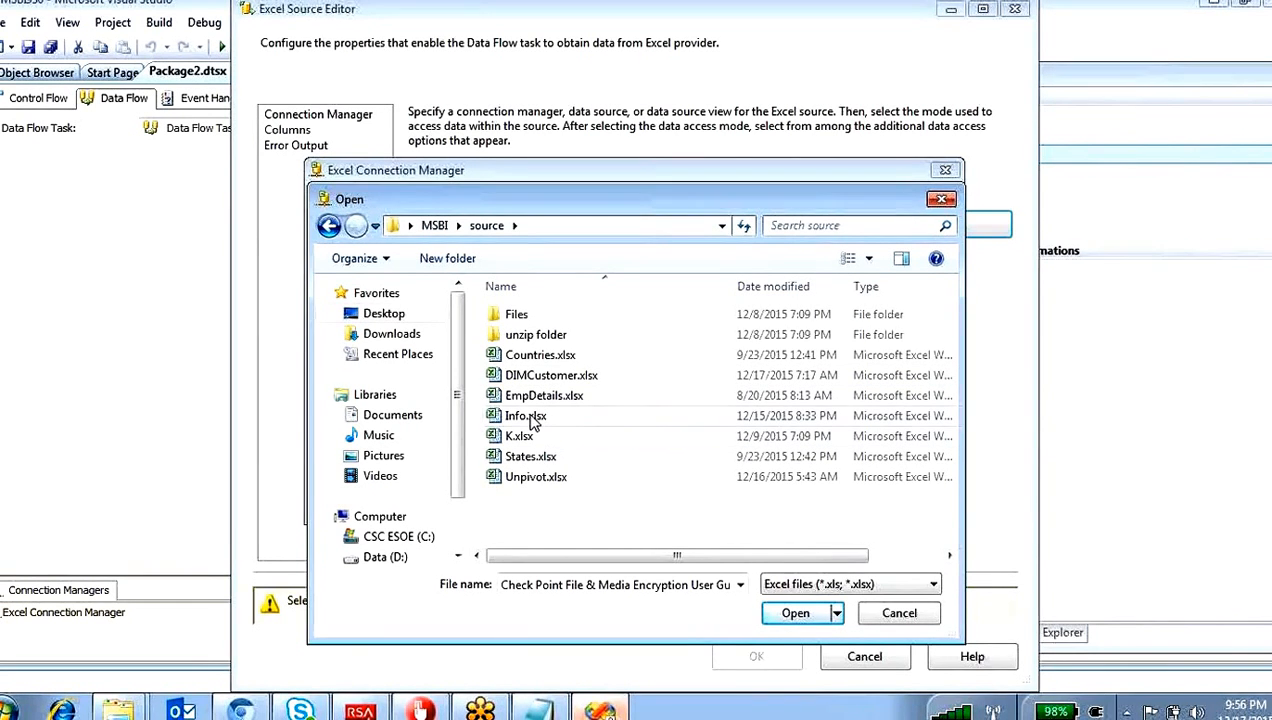
click(555, 376)
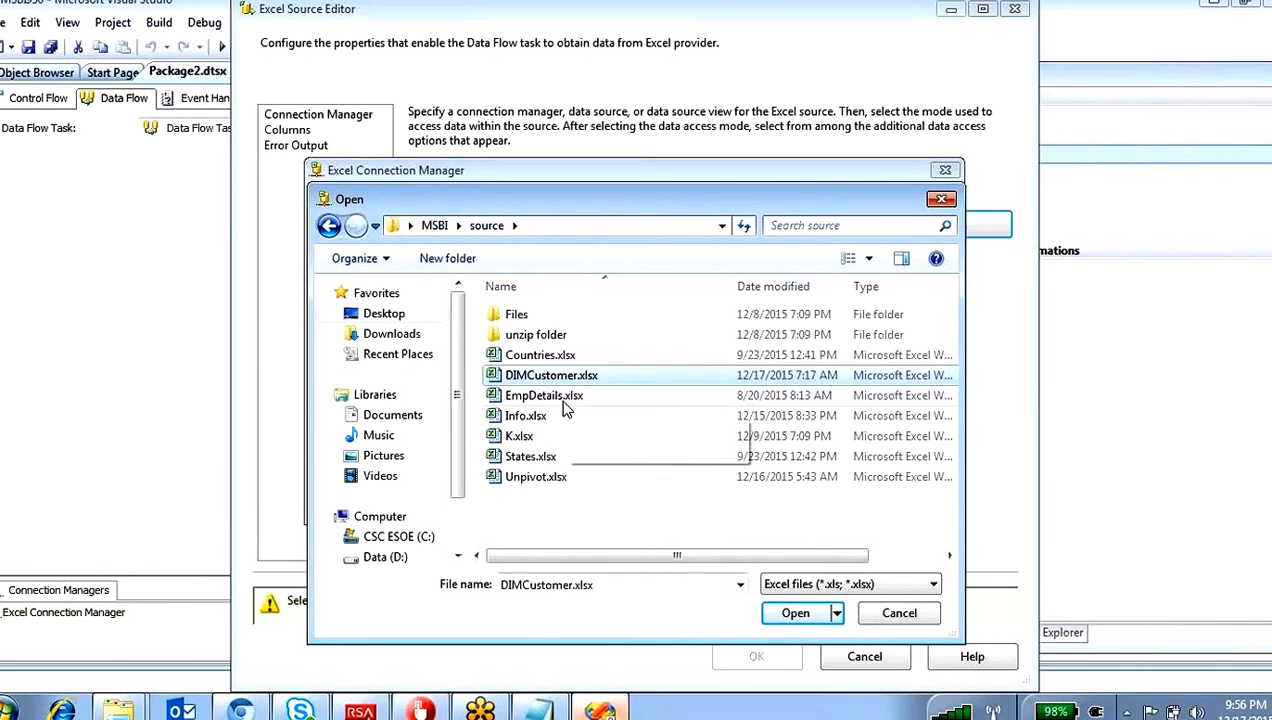
click(795, 613)
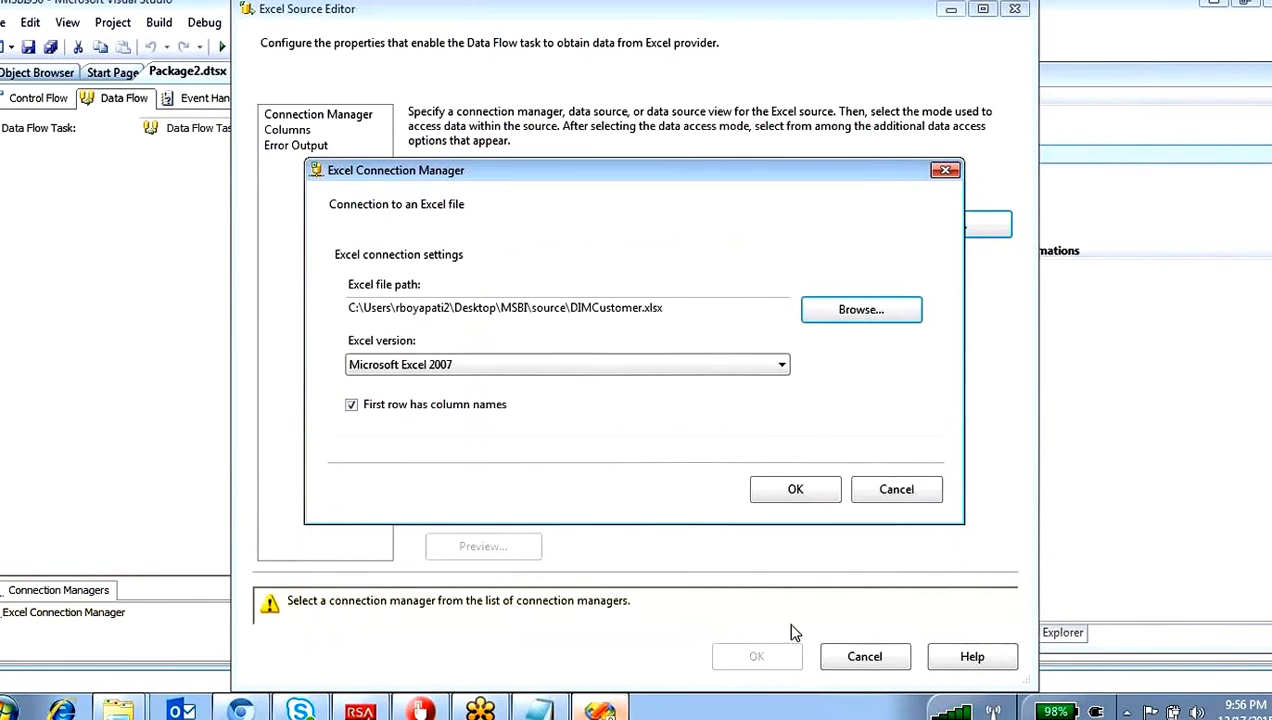
click(793, 486)
click(596, 338)
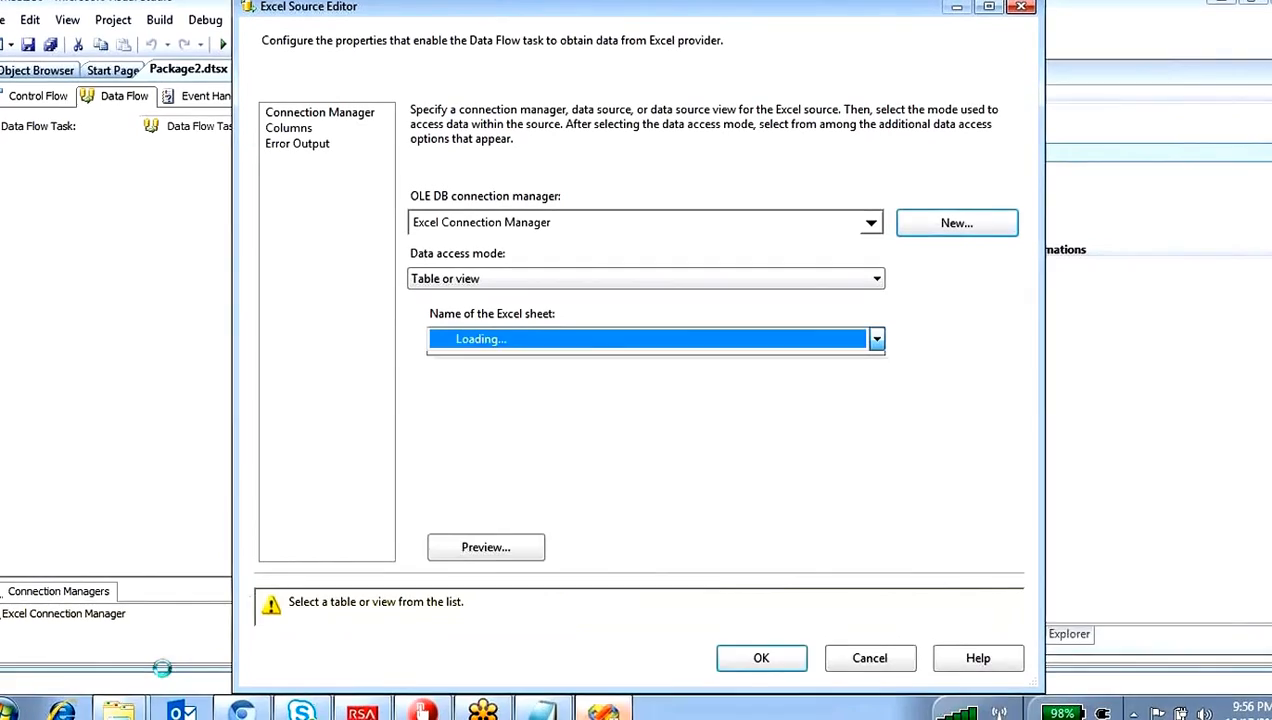
Step: Switch to Windows Explorer and go from the source folder to the misilanious folder inside MSBI
click(126, 710)
click(116, 636)
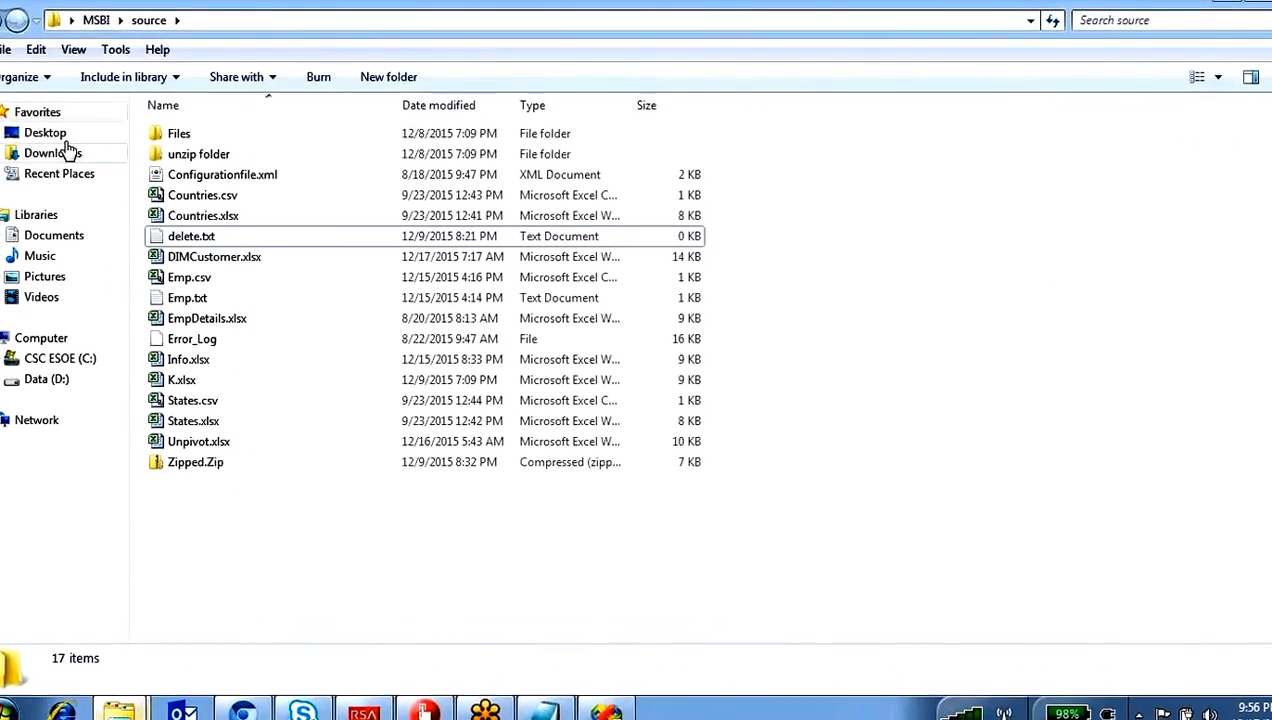
click(95, 17)
double_click(190, 295)
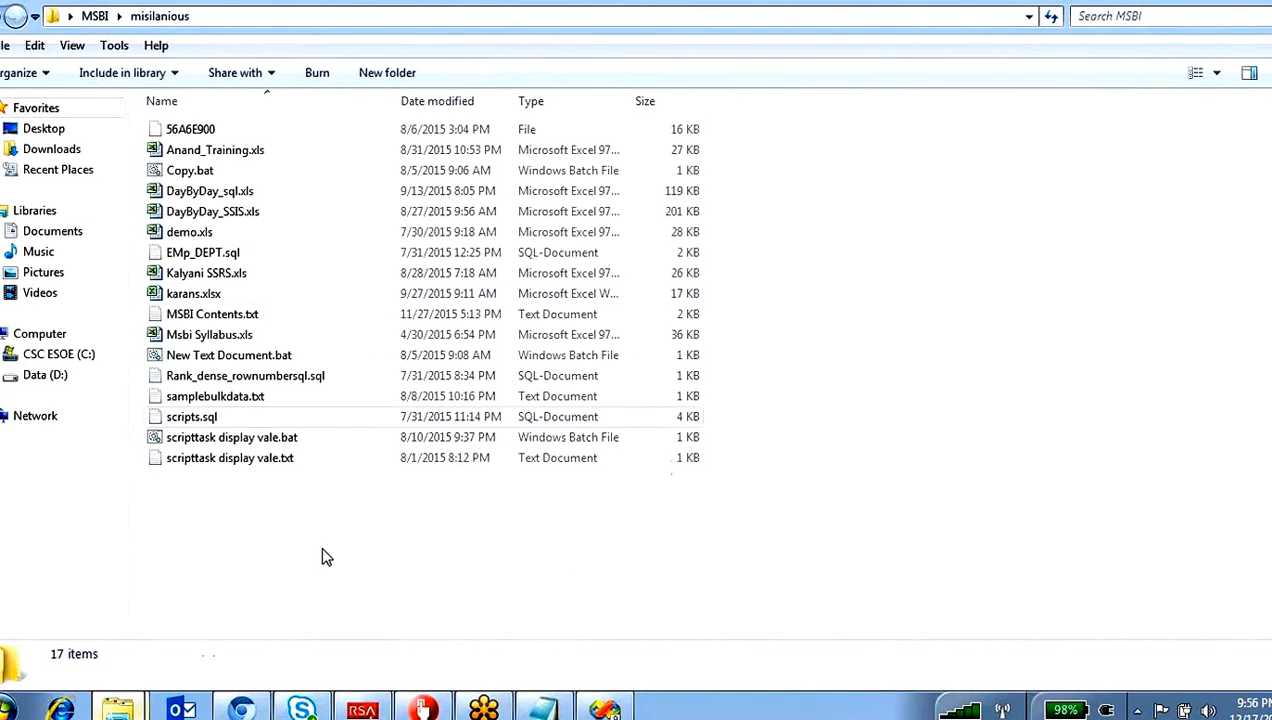
Step: Create a new Microsoft Excel worksheet file named Emp.xlsx in the misilanious folder
right_click(268, 530)
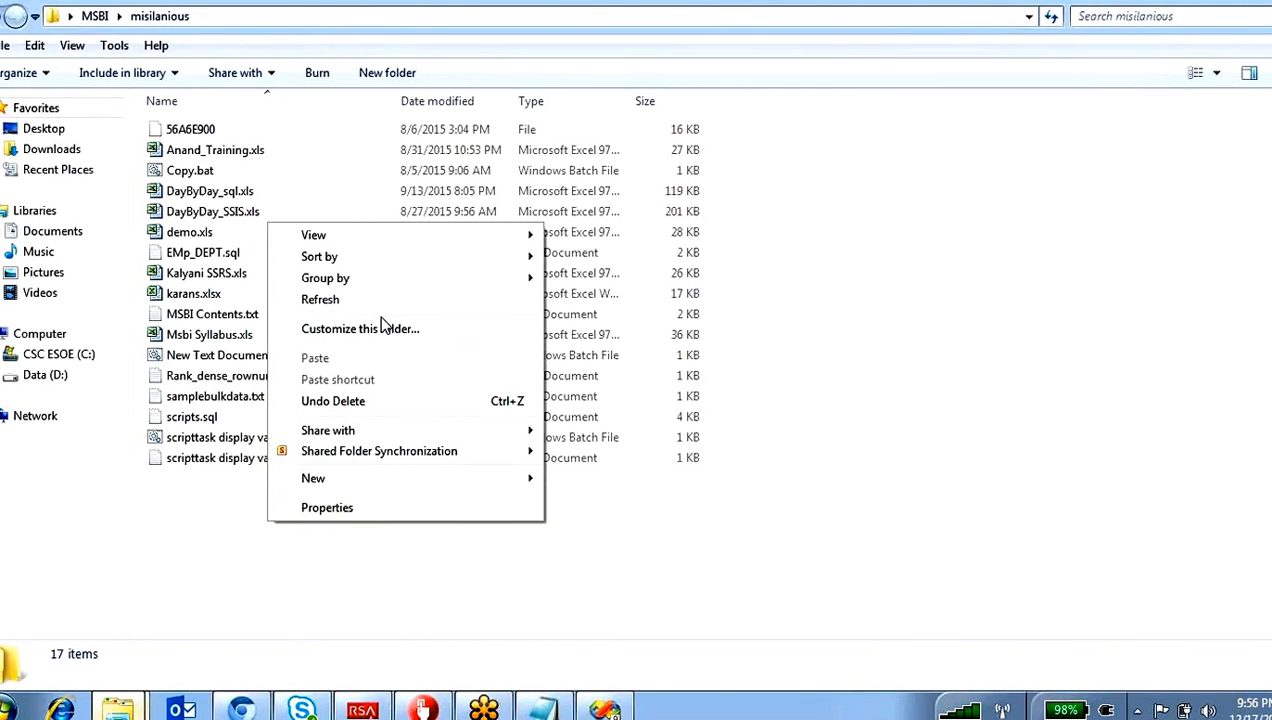
click(520, 485)
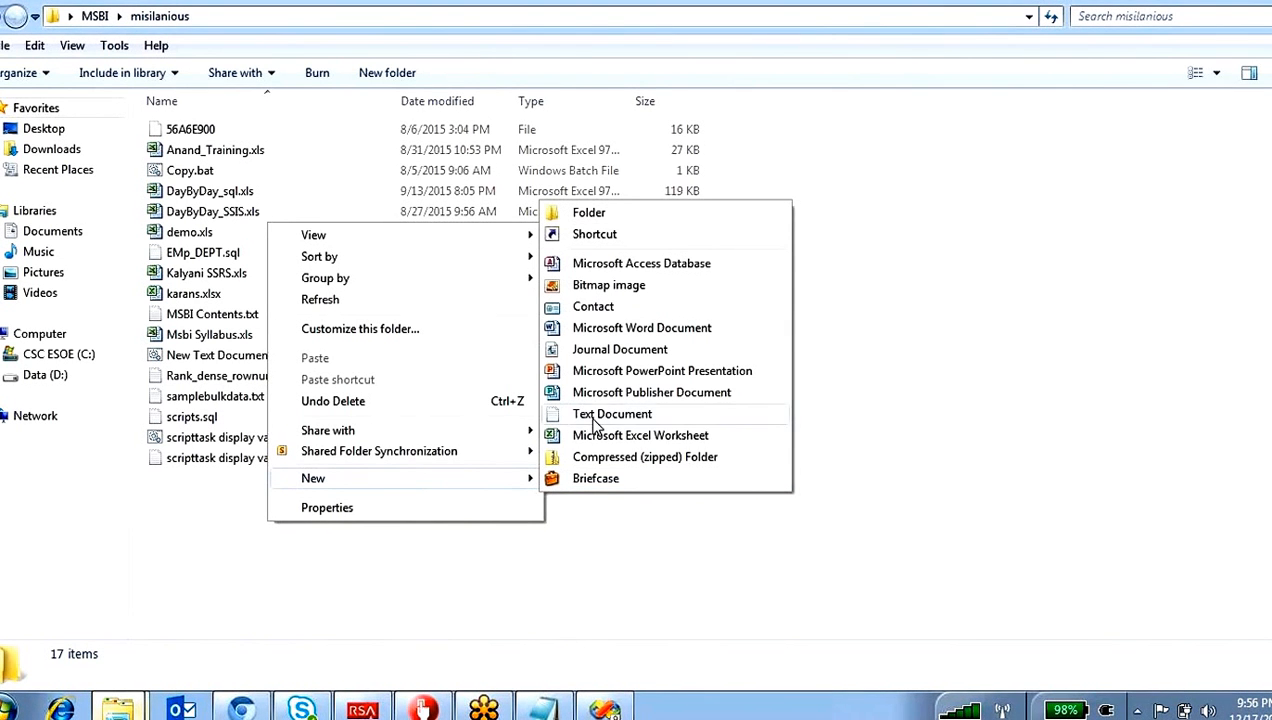
click(620, 437)
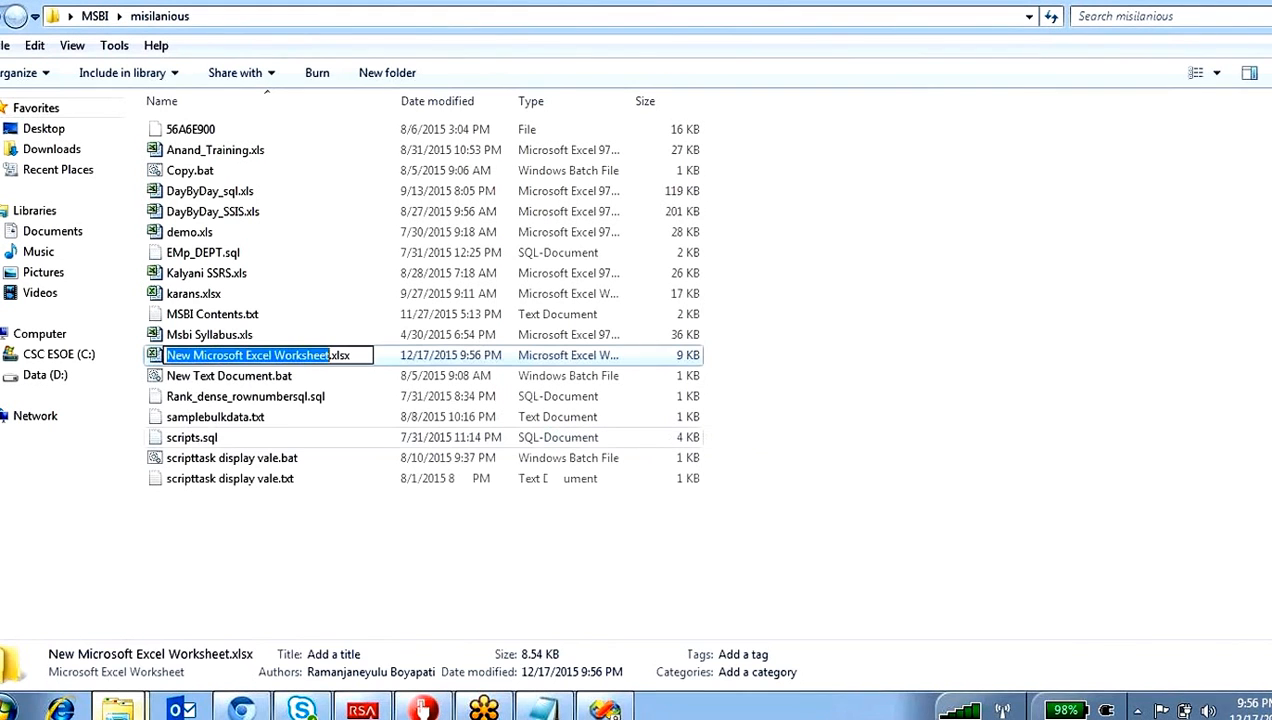
text(Emp)
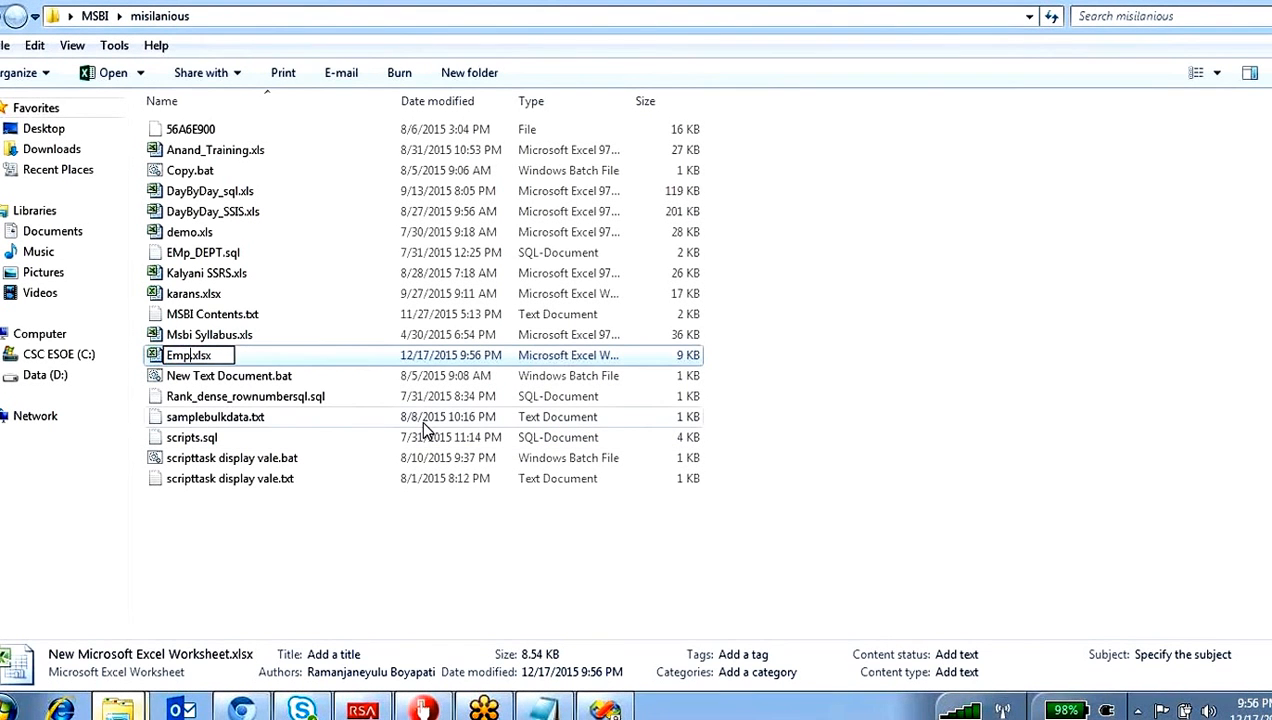
key(Return)
click(318, 547)
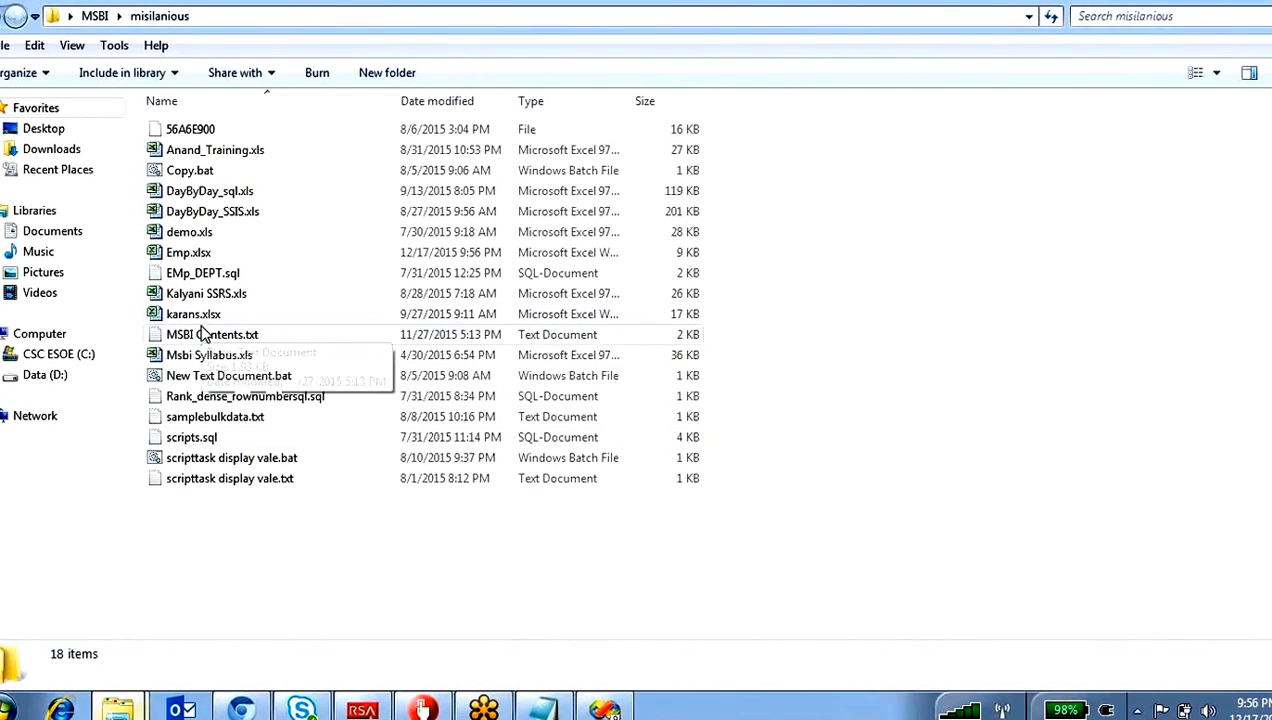
Step: Open Emp.xlsx in Excel and enter the column headers Eno in A1 and Firstname in B1 of Sheet1
click(203, 256)
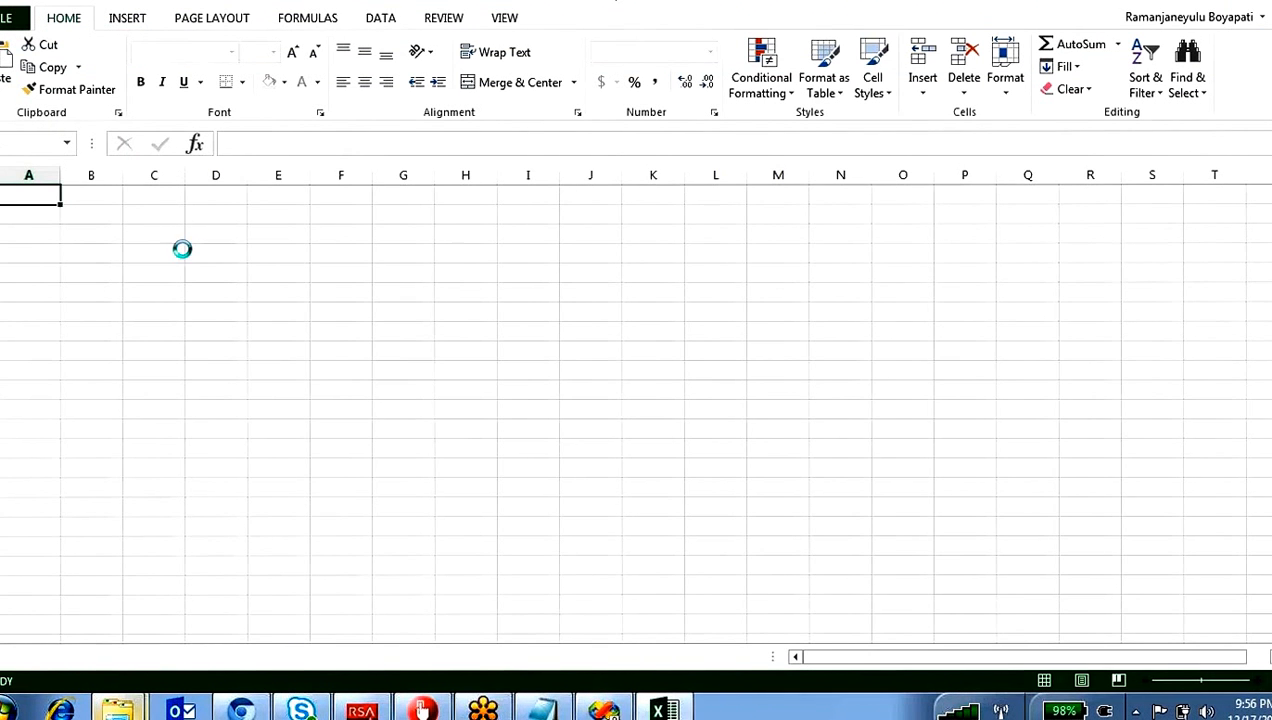
double_click(34, 197)
text(Eno)
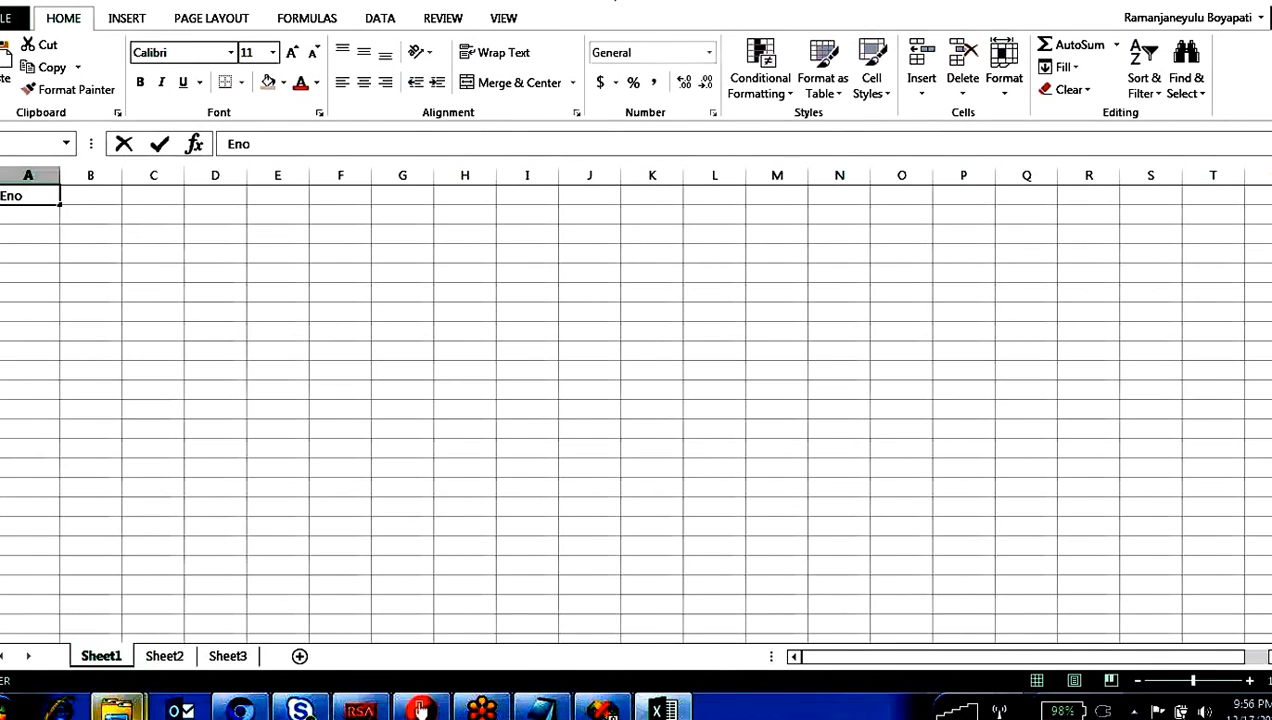
click(98, 196)
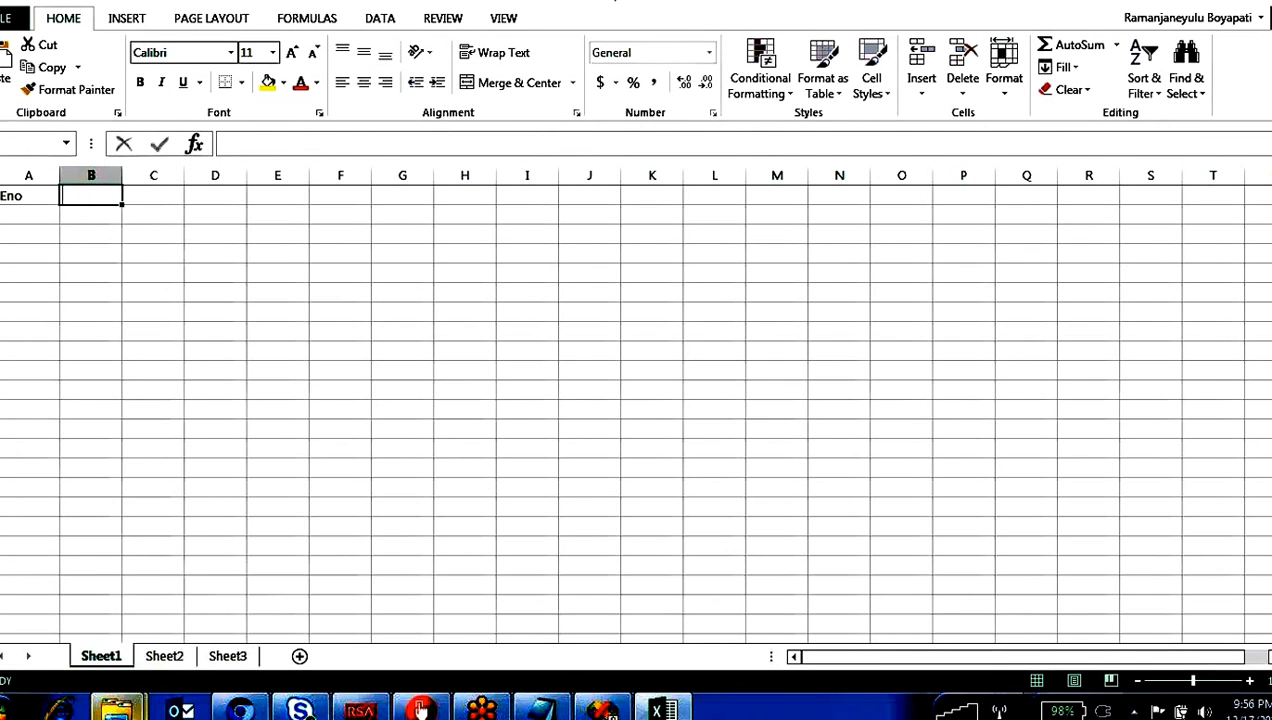
text(Firstname)
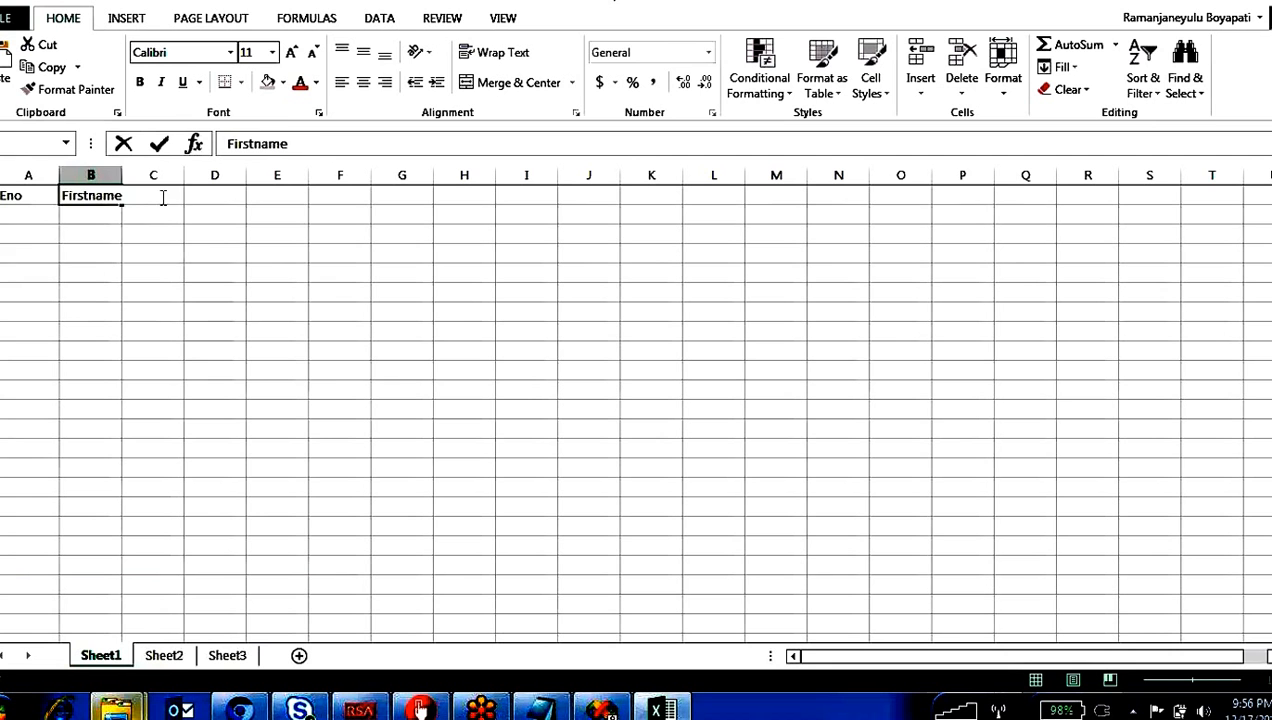
key(Return)
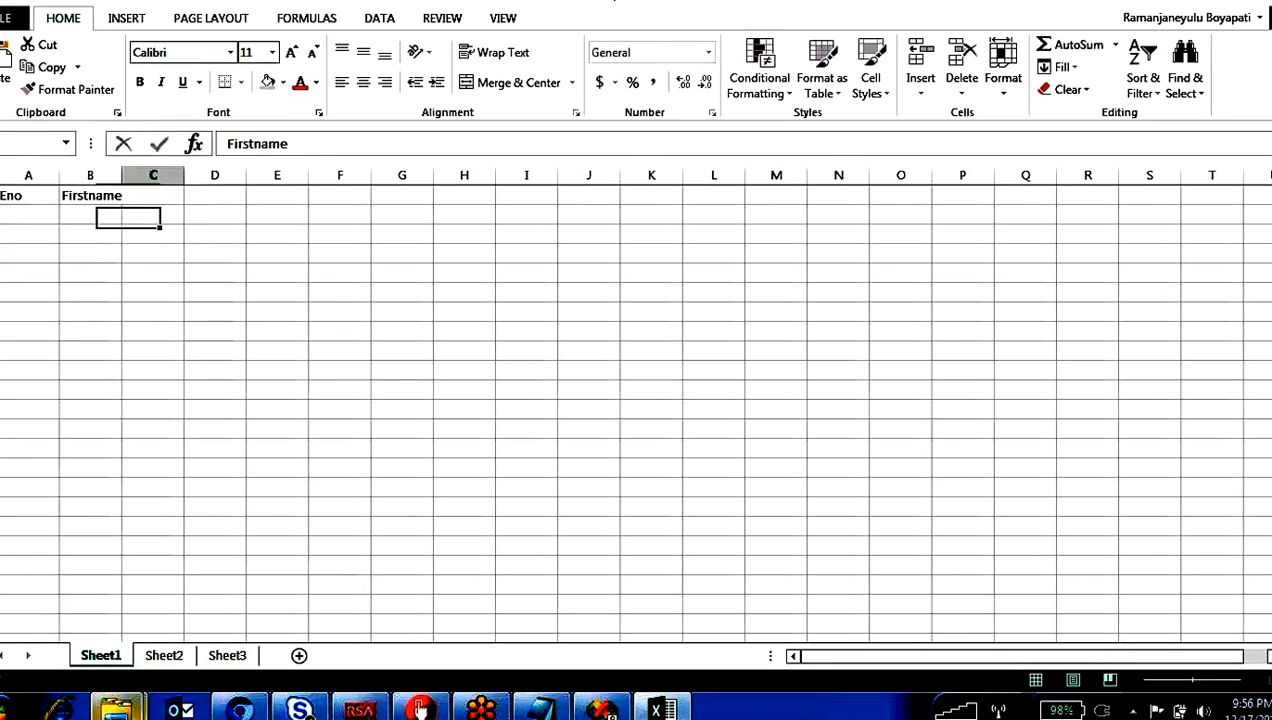
Step: Add the column headers LastName, Sal and Dob in cells C1 to E1
click(163, 197)
text(LastName)
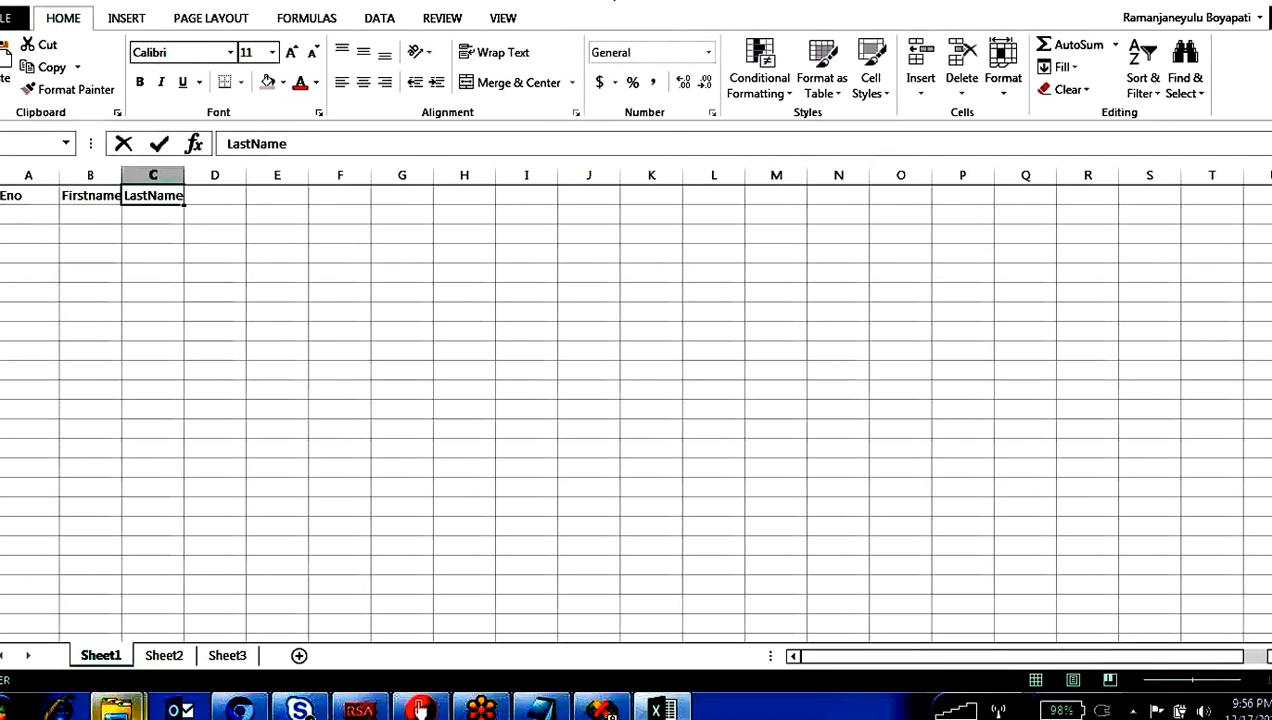
click(218, 195)
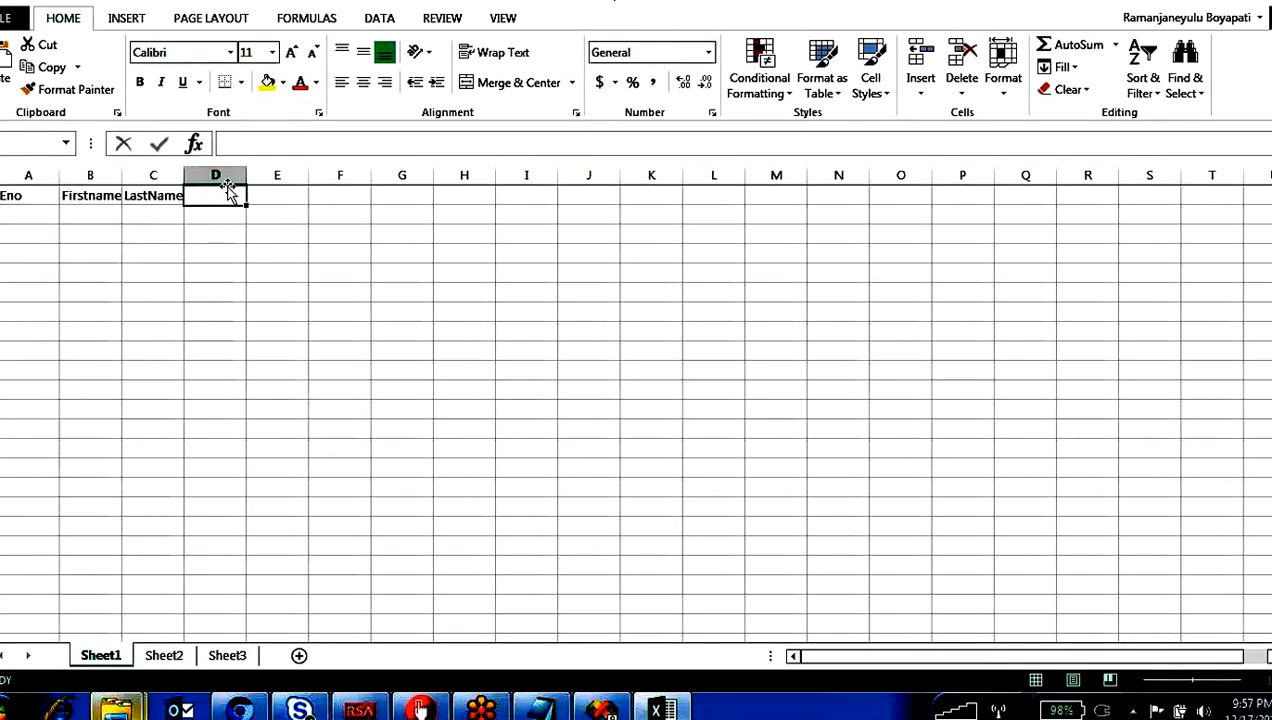
text(Sal)
click(281, 275)
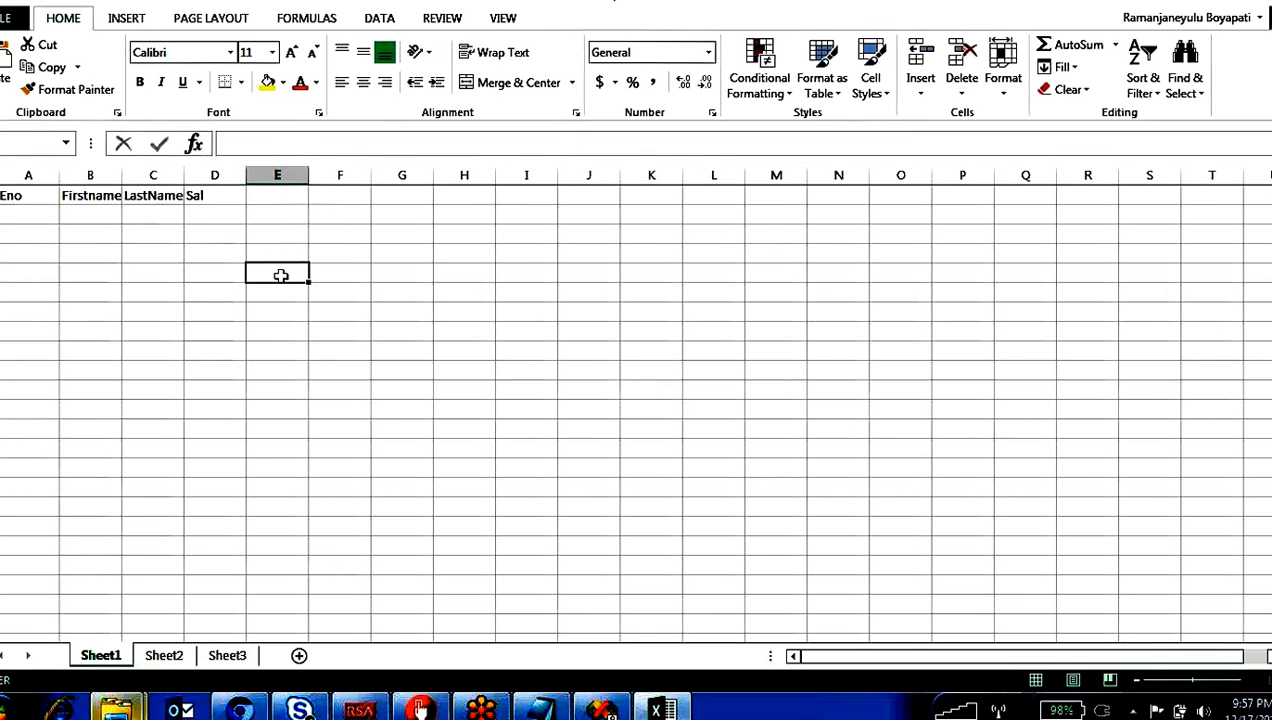
click(278, 196)
text(Do)
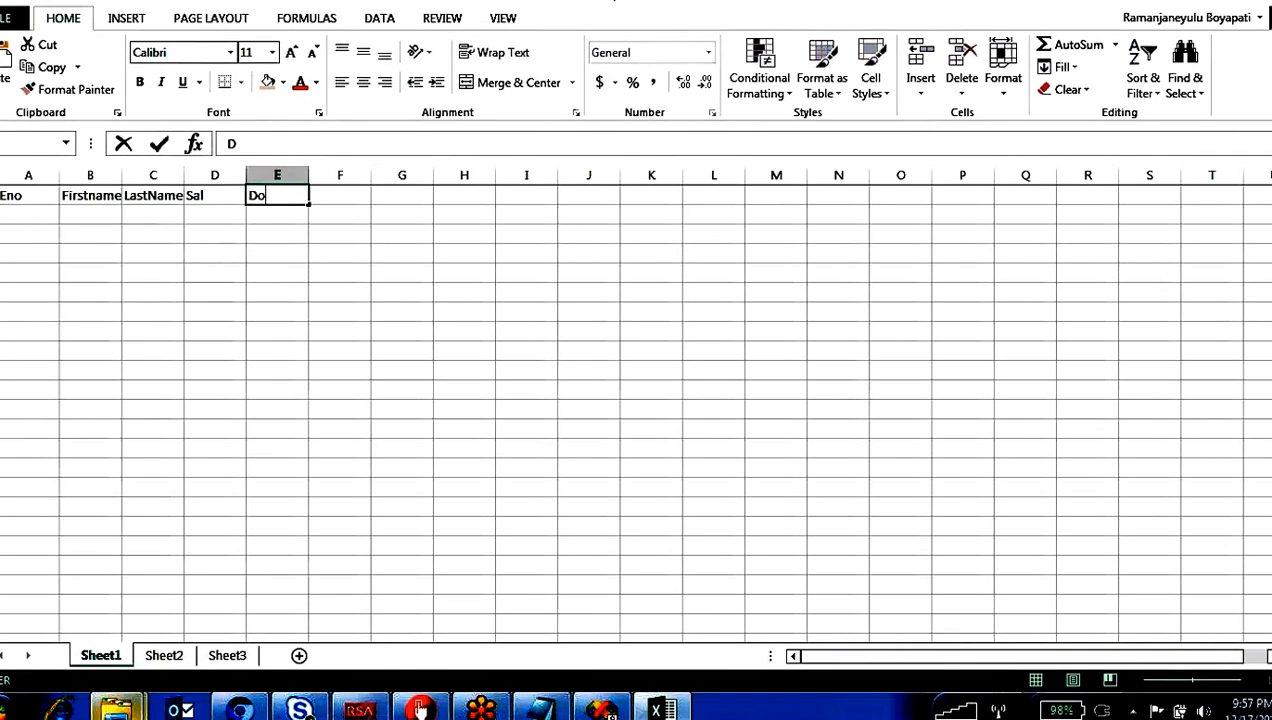
text(b)
Step: Start the first employee record in row 2 with Eno 100 in A2, the first name in B2 and the last name in C2
click(23, 213)
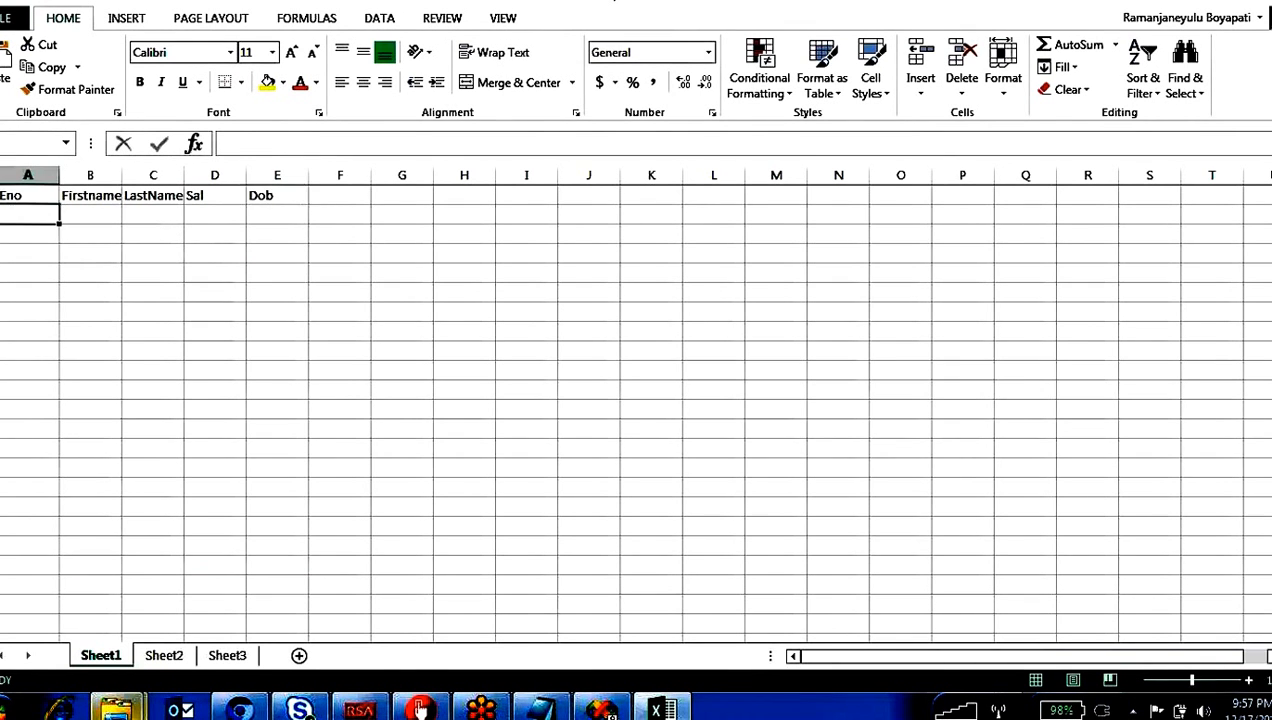
text(100)
click(110, 214)
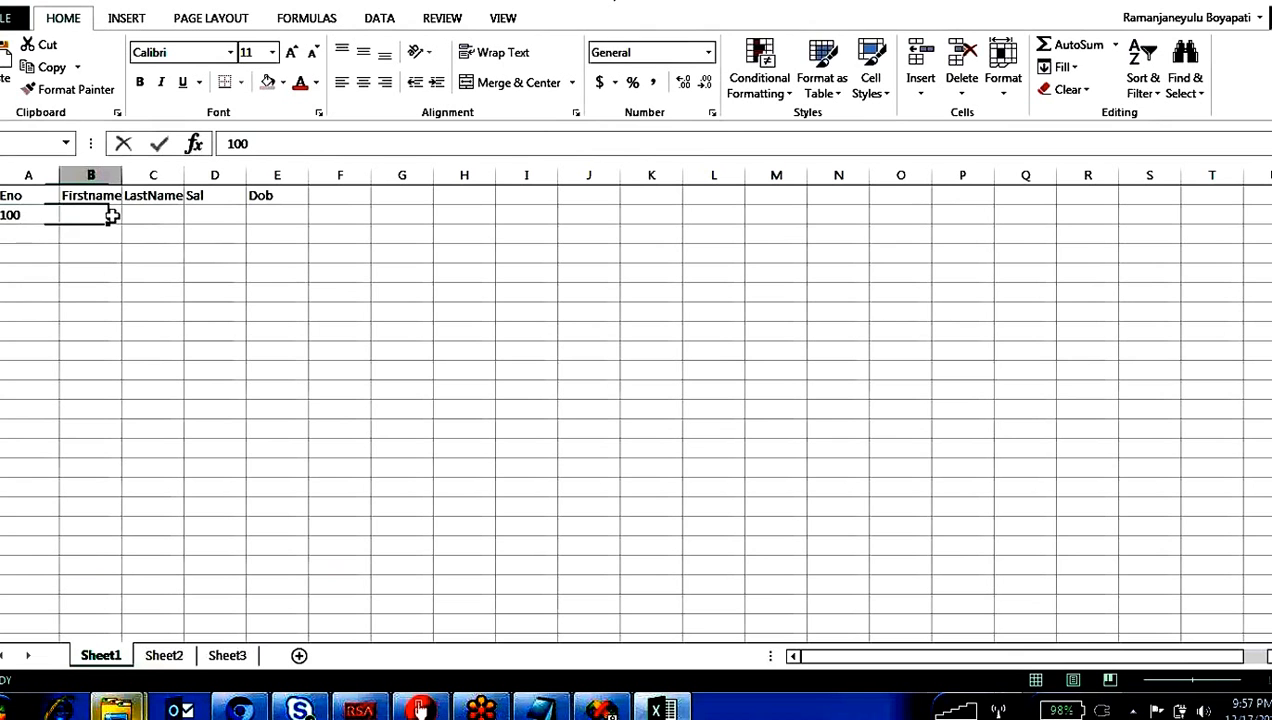
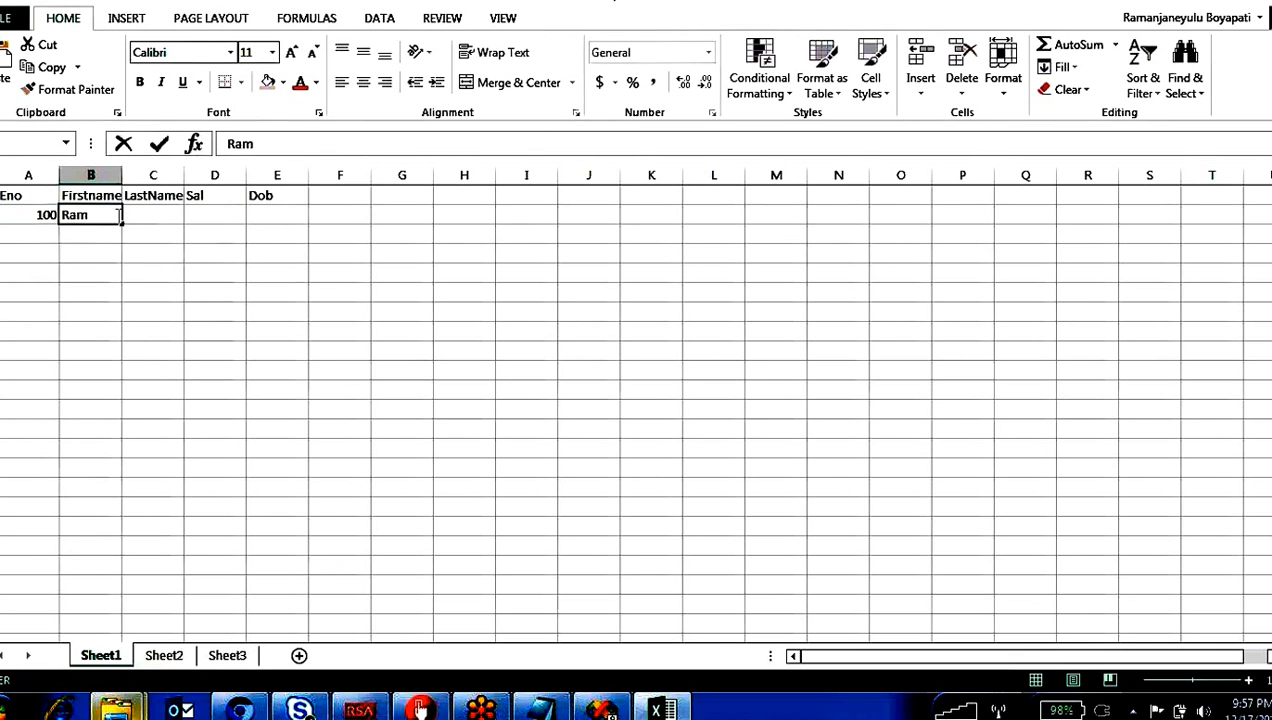
click(138, 215)
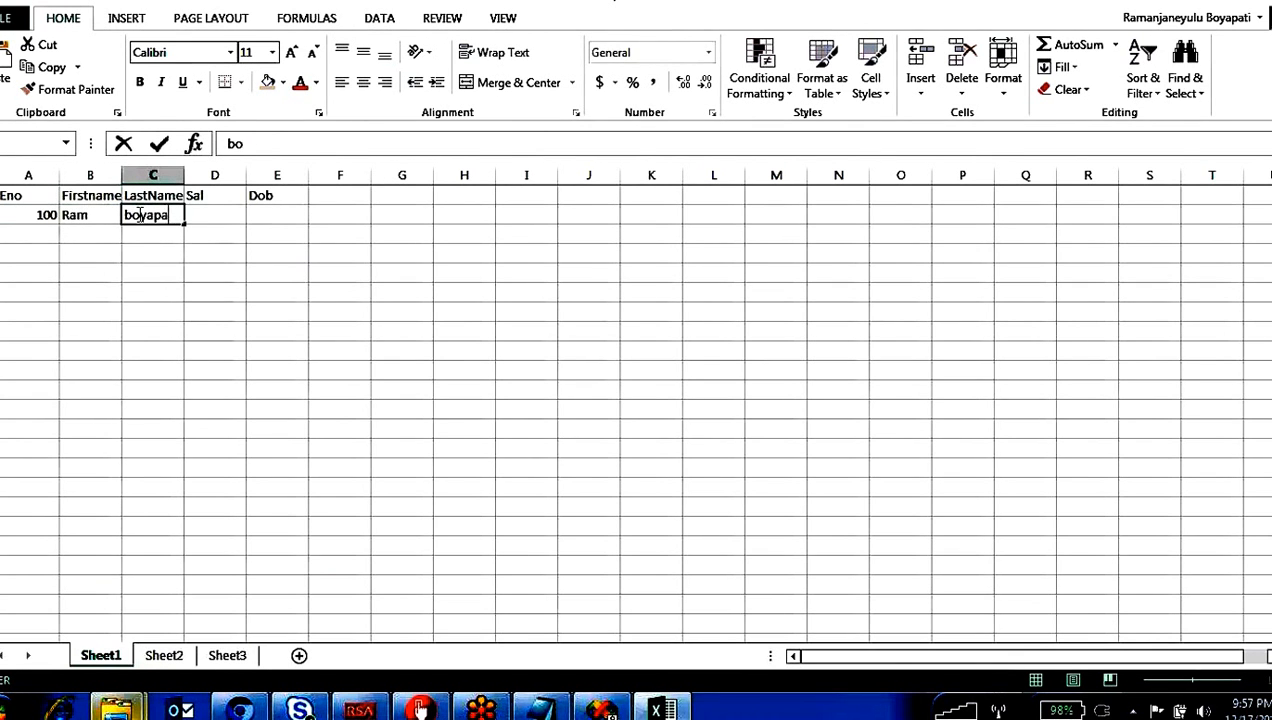
Step: Complete the record in row 2 with salary 1000 in D2 and the employee's date of birth in E2
click(216, 214)
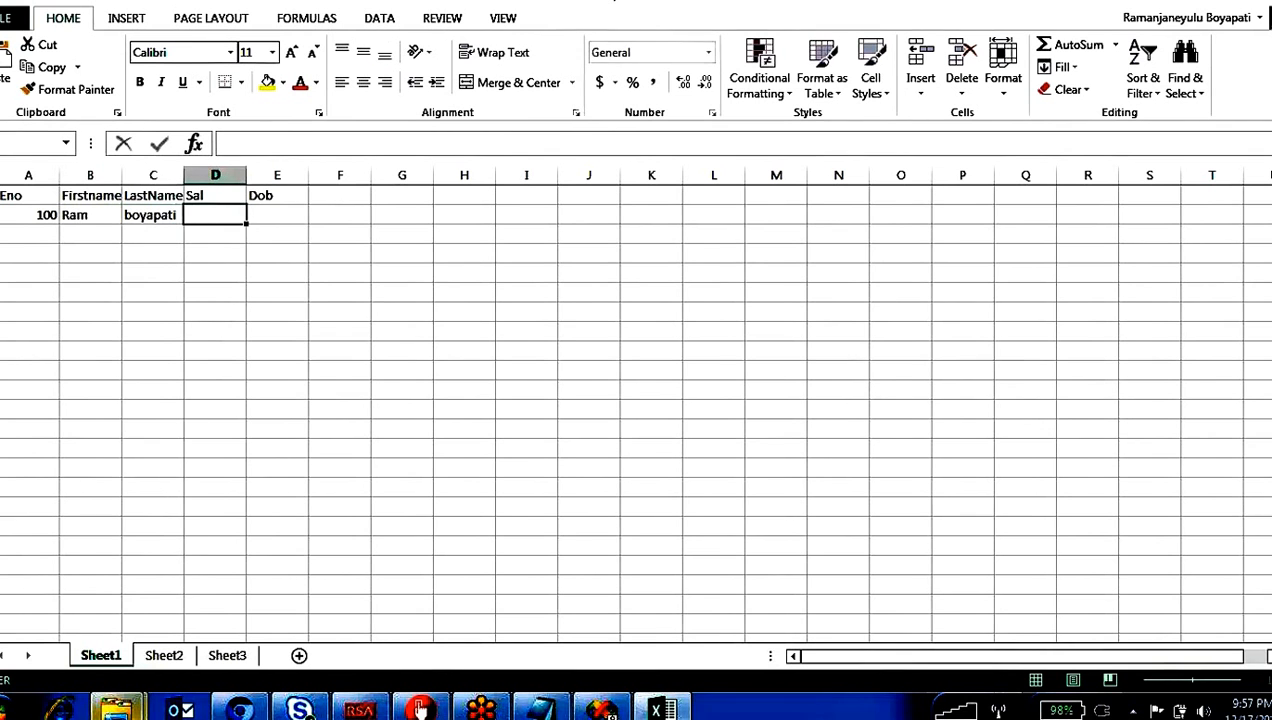
text(1000)
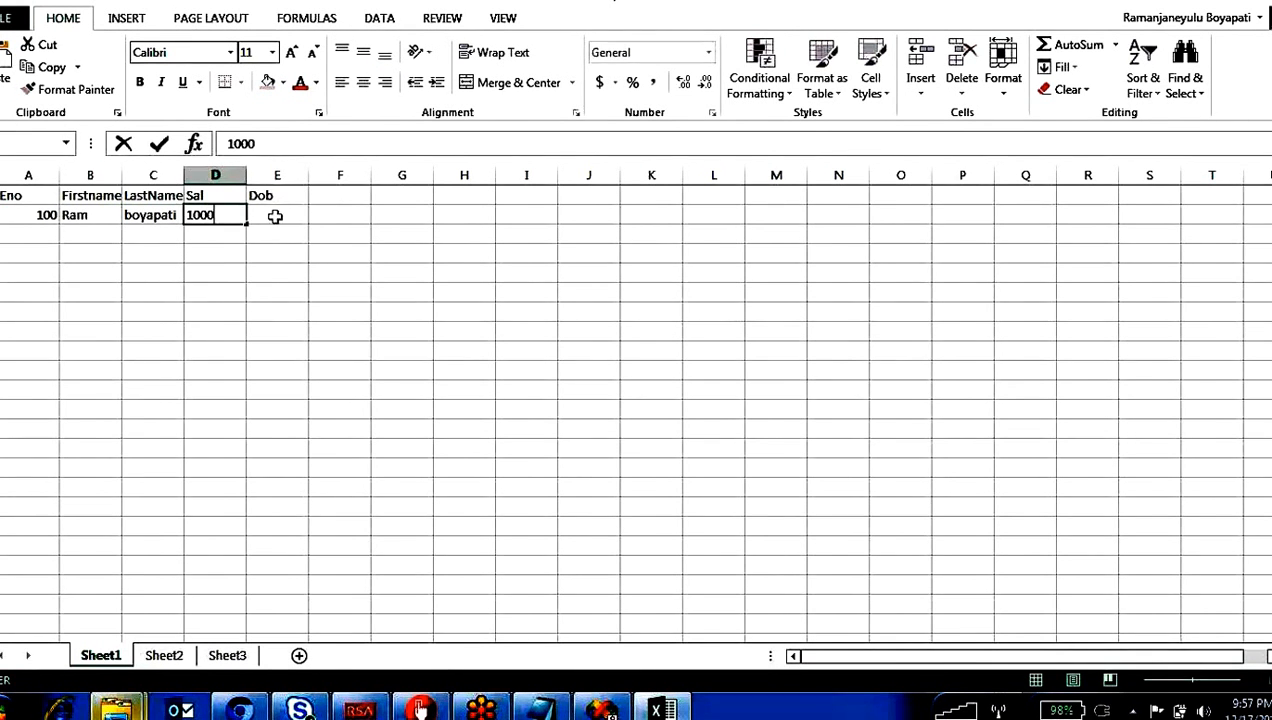
click(275, 216)
text(20)
key(BackSpace)
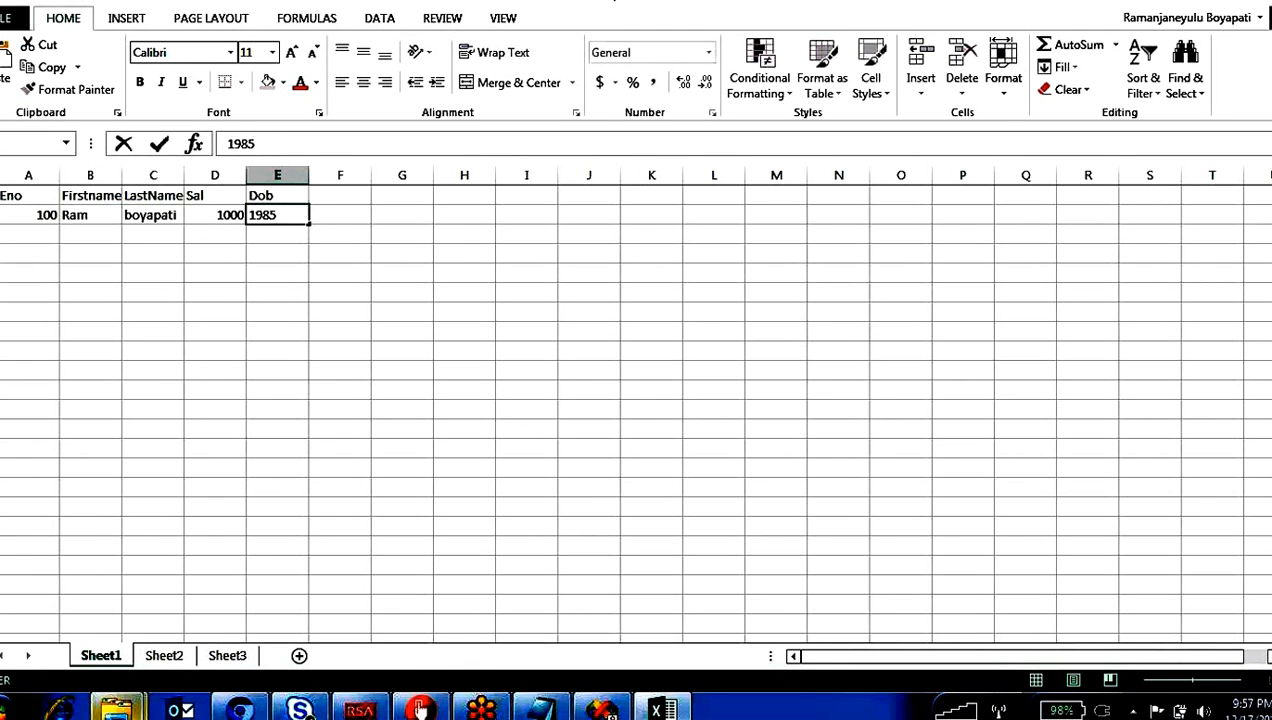
text(01/01)
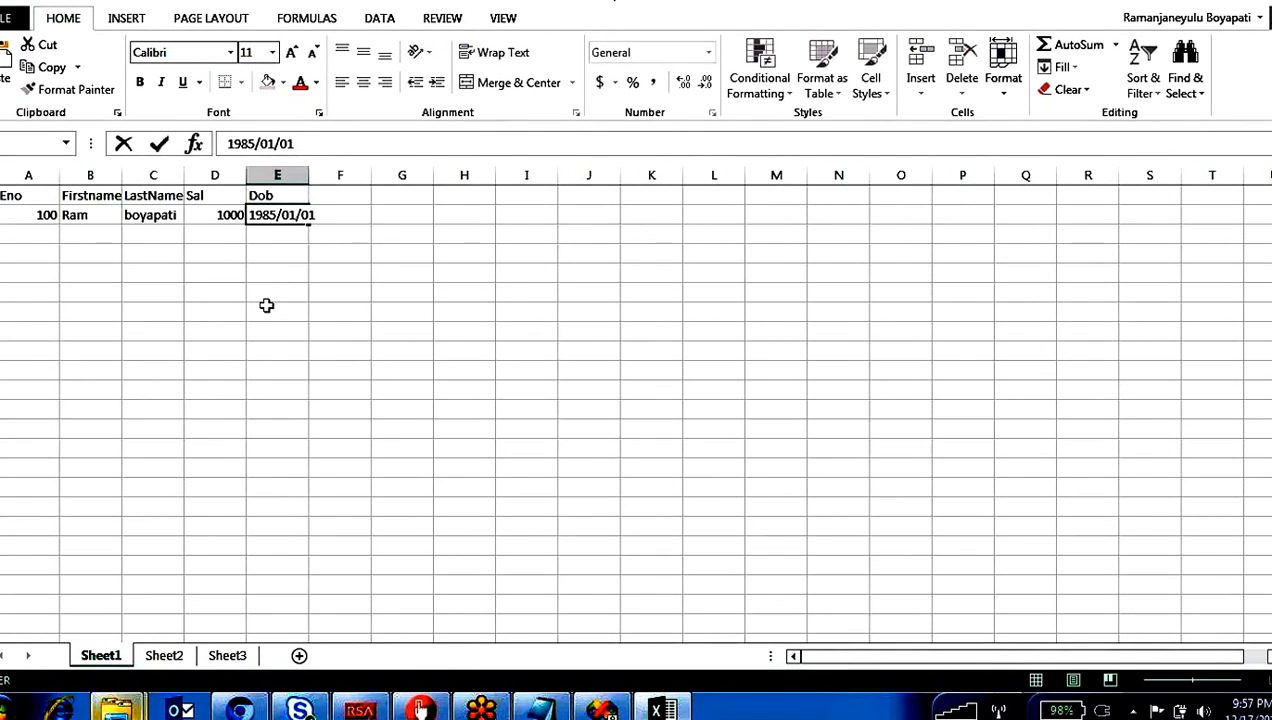
click(264, 304)
Step: Fill the record in A2 to E2 down through row 8 as a series
click(17, 216)
click(140, 285)
drag(45, 214, 310, 337)
click(277, 389)
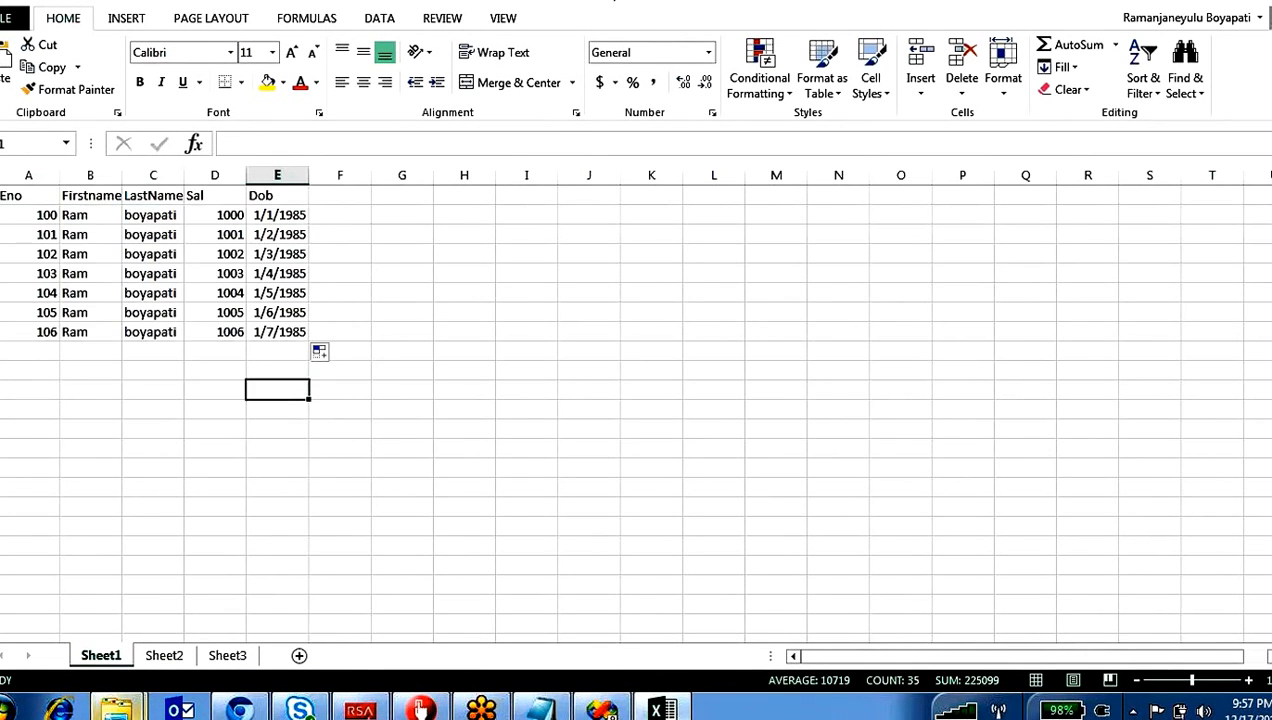
Step: Replace the copied first names in B3 to B8 with a different sample first name in each row
click(88, 235)
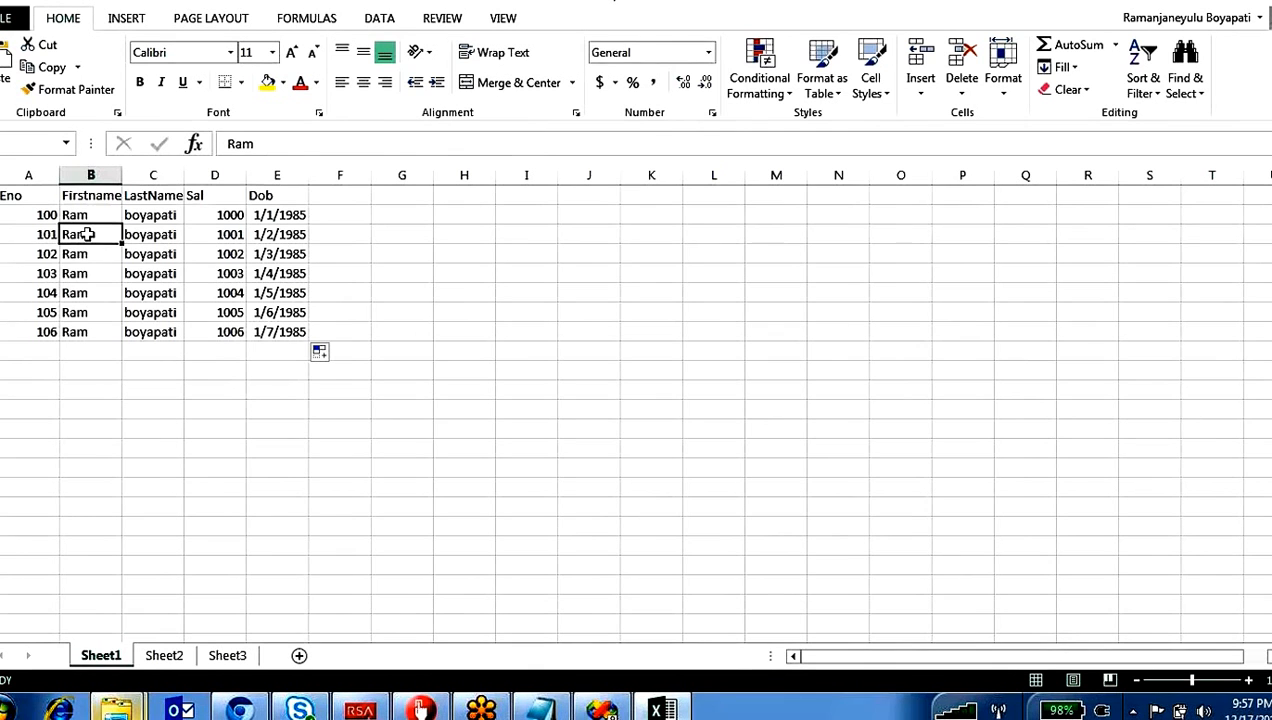
text(jam)
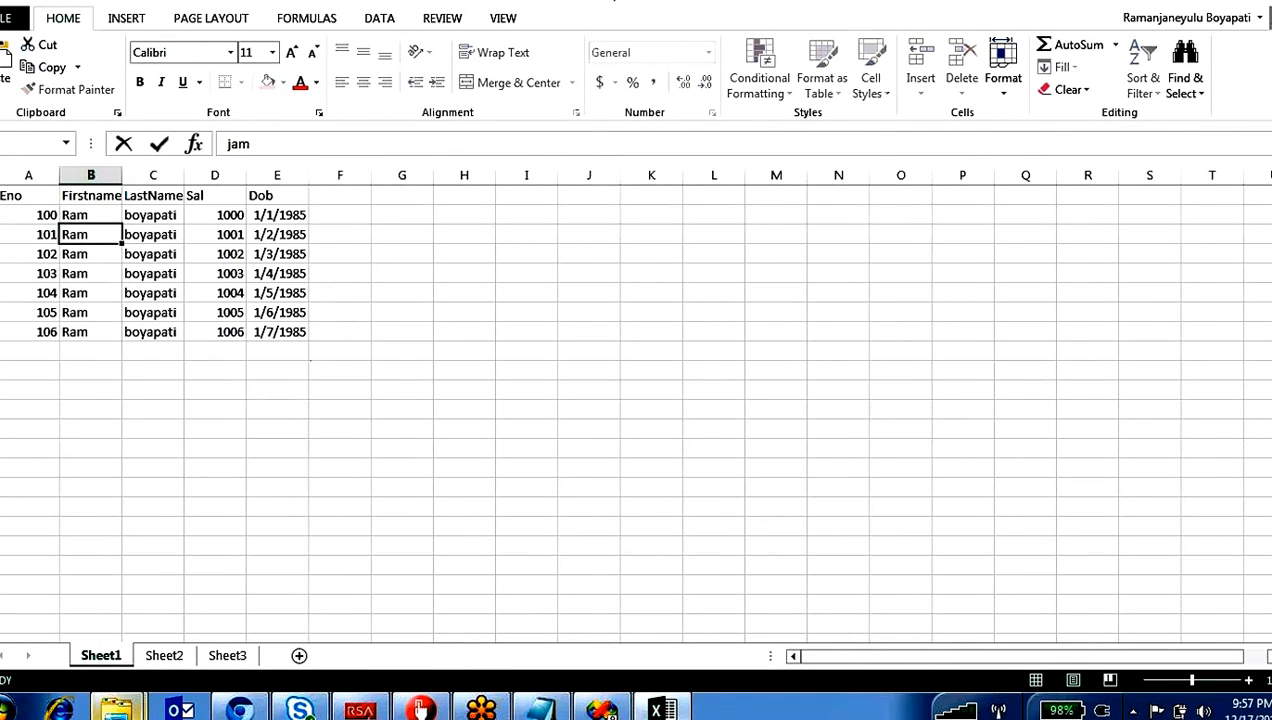
click(90, 253)
text(kam)
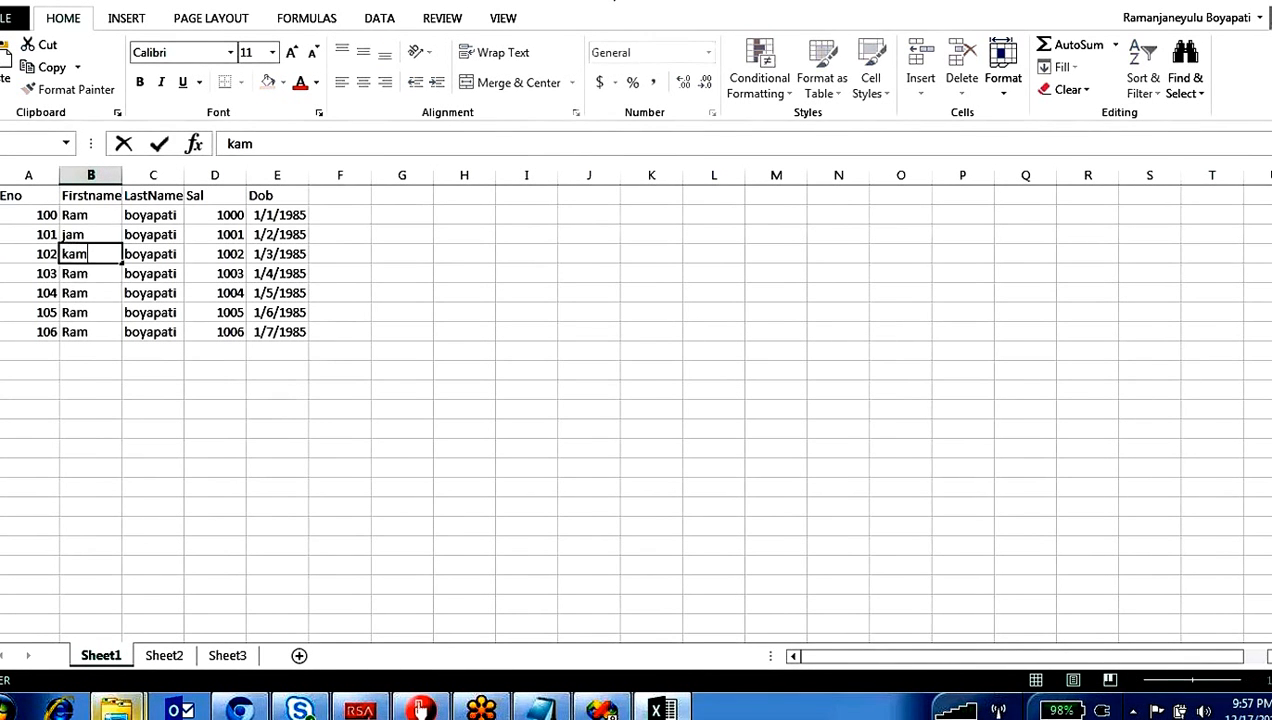
click(95, 273)
text(lam)
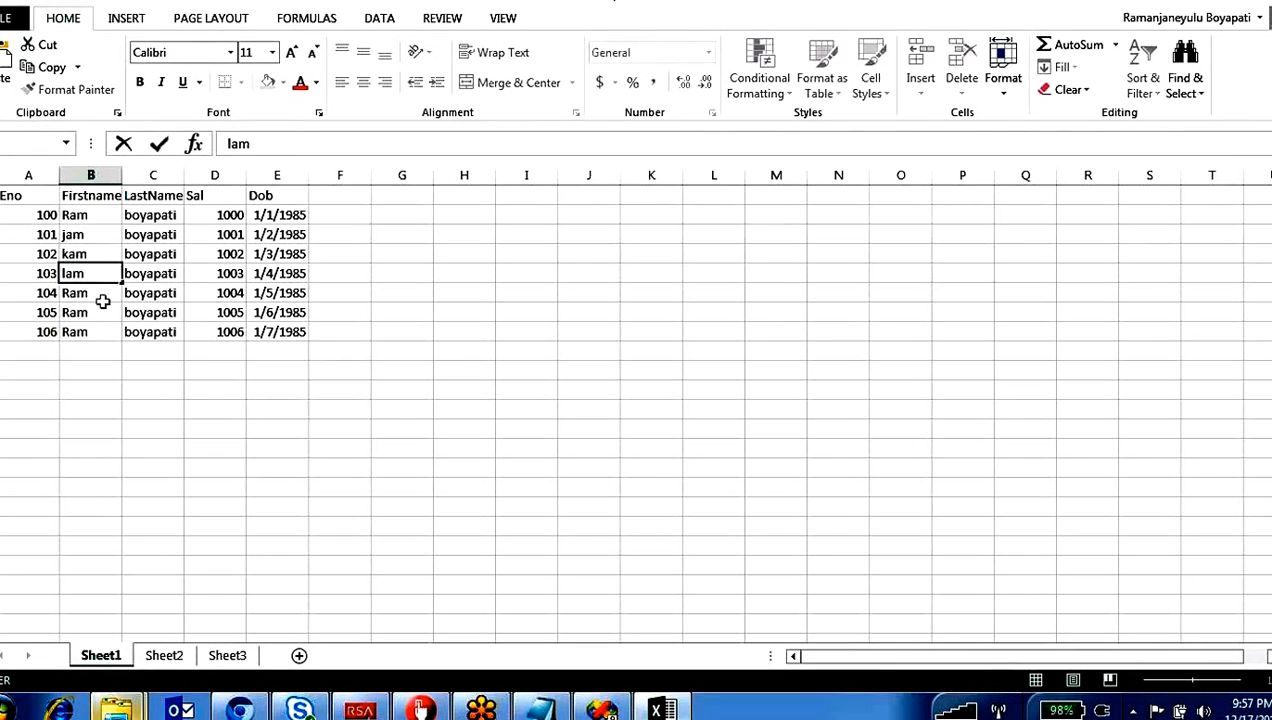
click(102, 295)
text(pam)
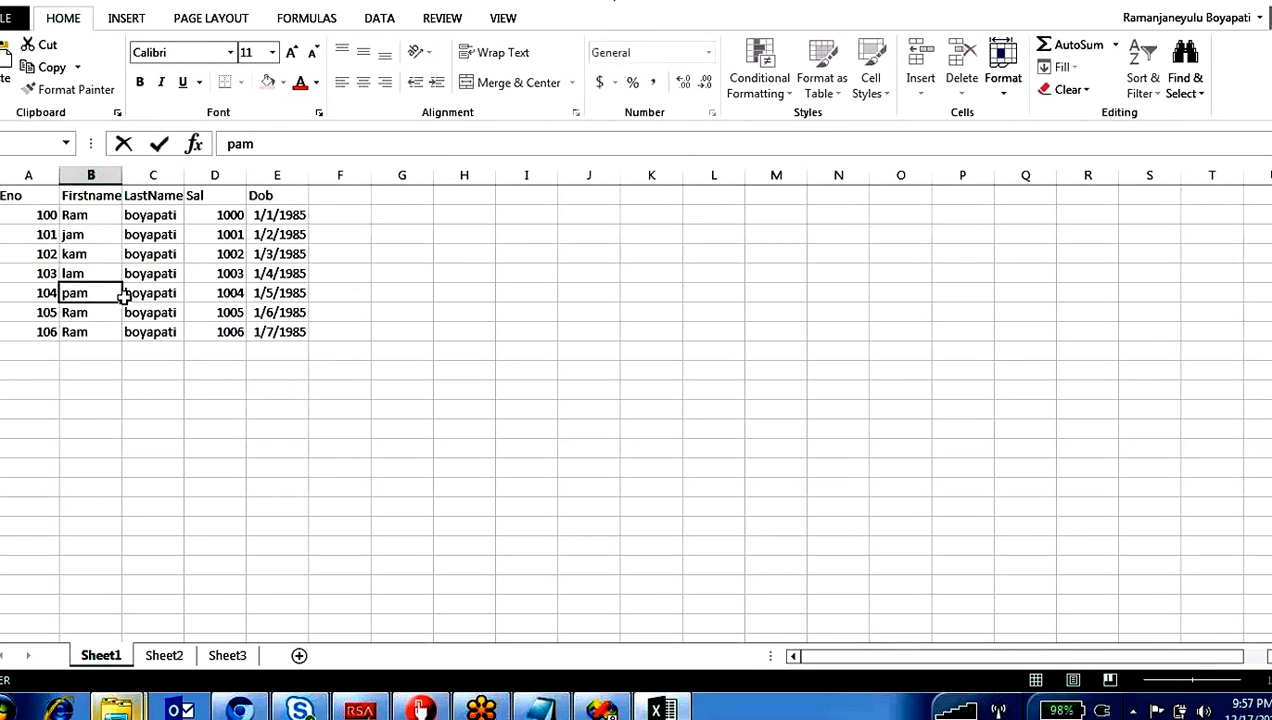
click(94, 314)
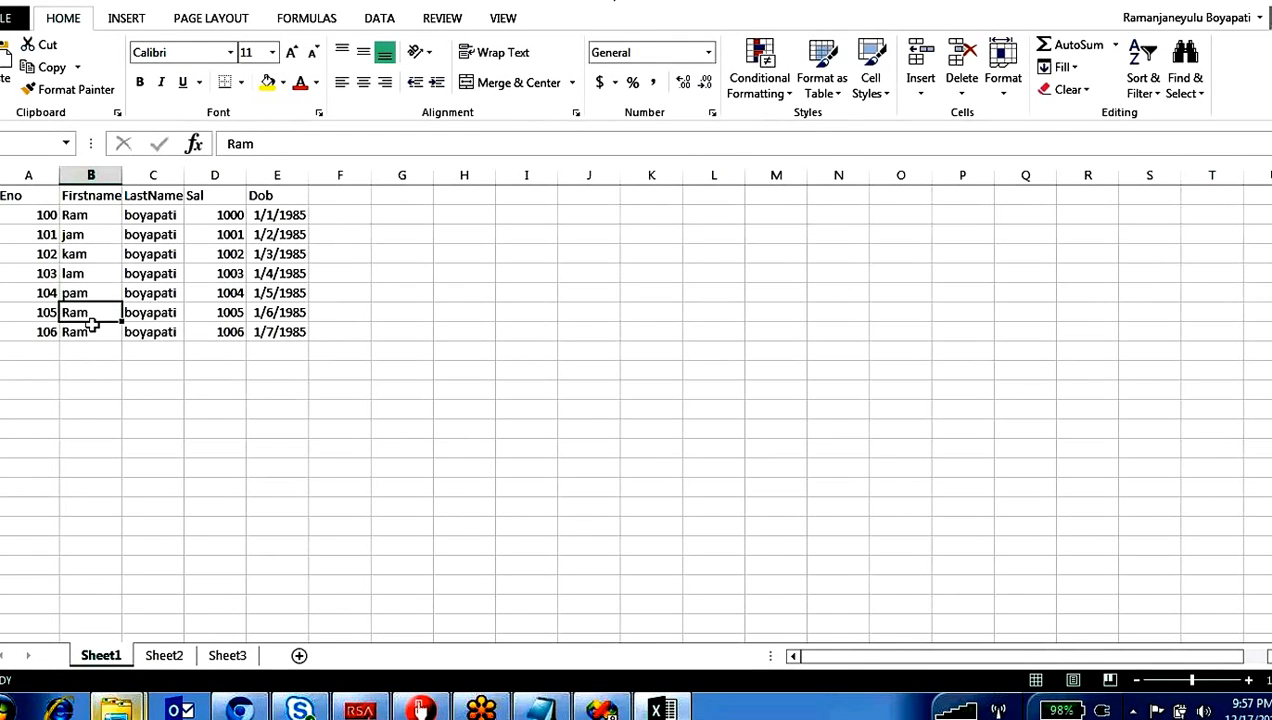
text(J)
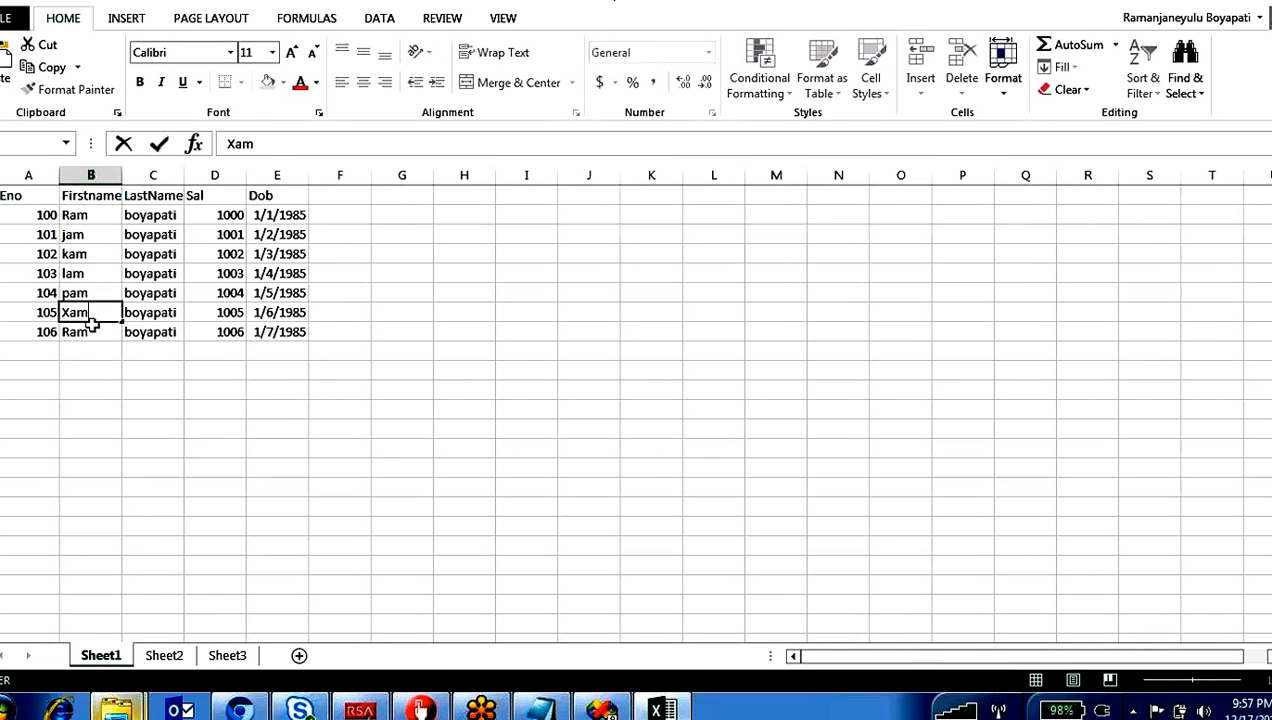
click(100, 333)
text(Ya)
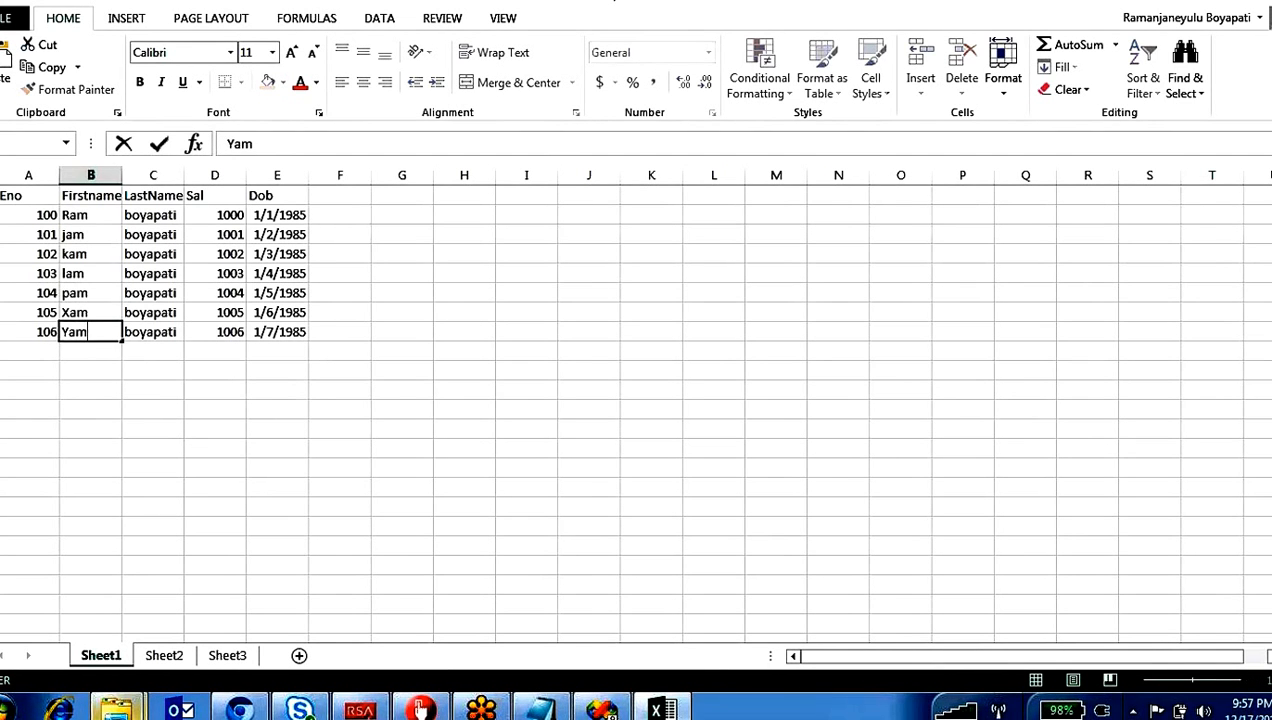
Step: Replace the copied last names in C3 to C5 with the filler texts dfdgdfgfdg, dgfdgfdg and fhjgkjhjk
click(172, 234)
text(d)
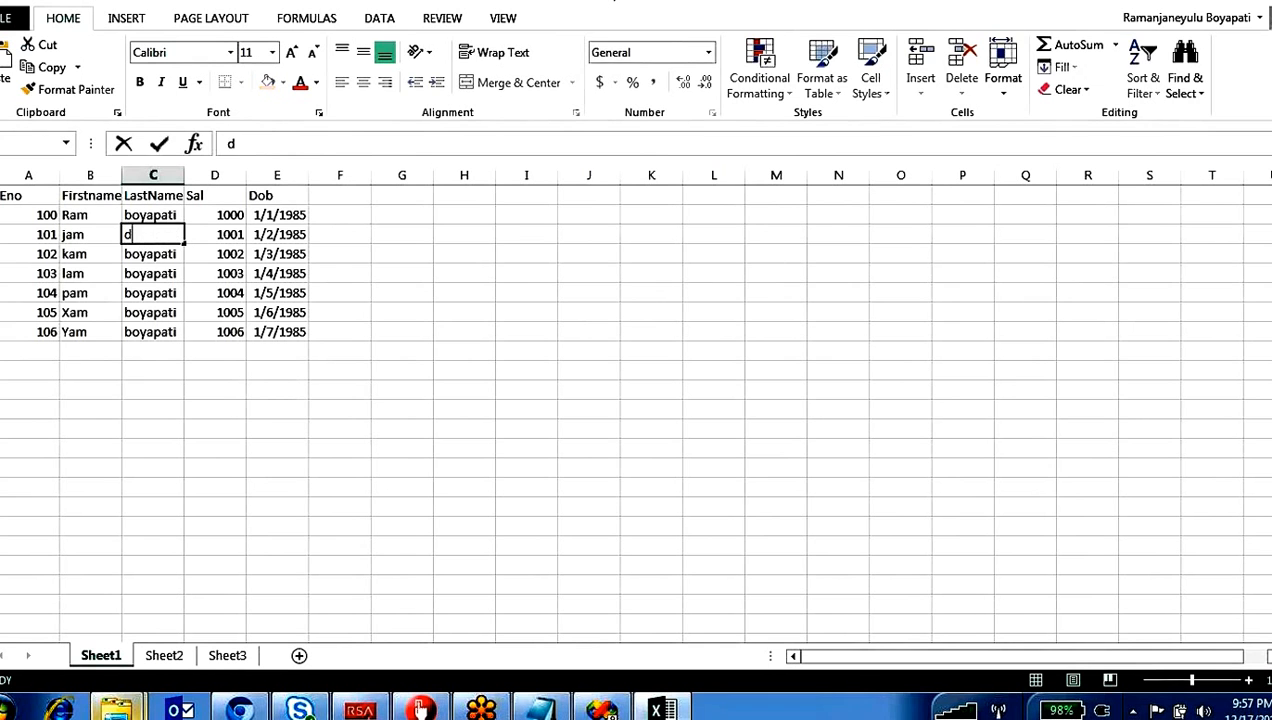
text(fdgdfgfd)
click(160, 256)
text(dgfdgfdg)
click(160, 276)
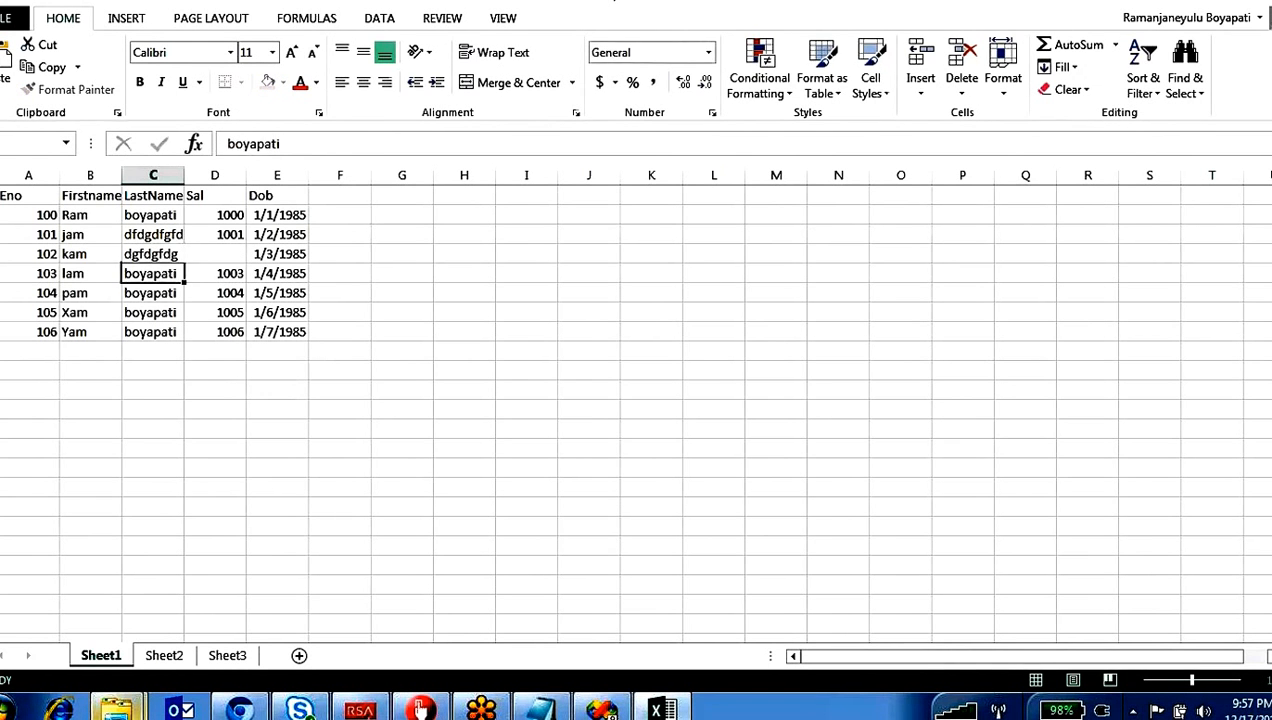
text(fhjgkjhj)
Step: Replace the copied last names in C6 to C8 with the filler texts klkl, xvcbv and tyukiu
click(160, 295)
text(klkl)
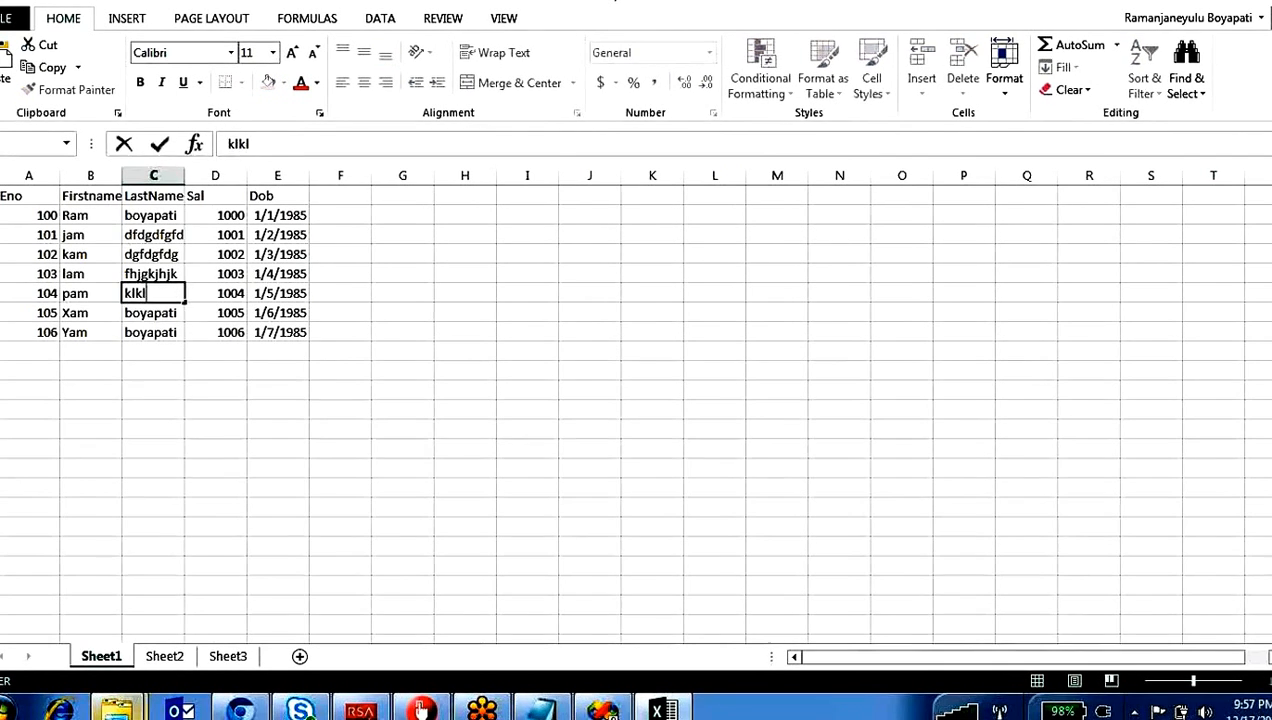
click(160, 314)
text(xvcbv)
click(170, 331)
text(t)
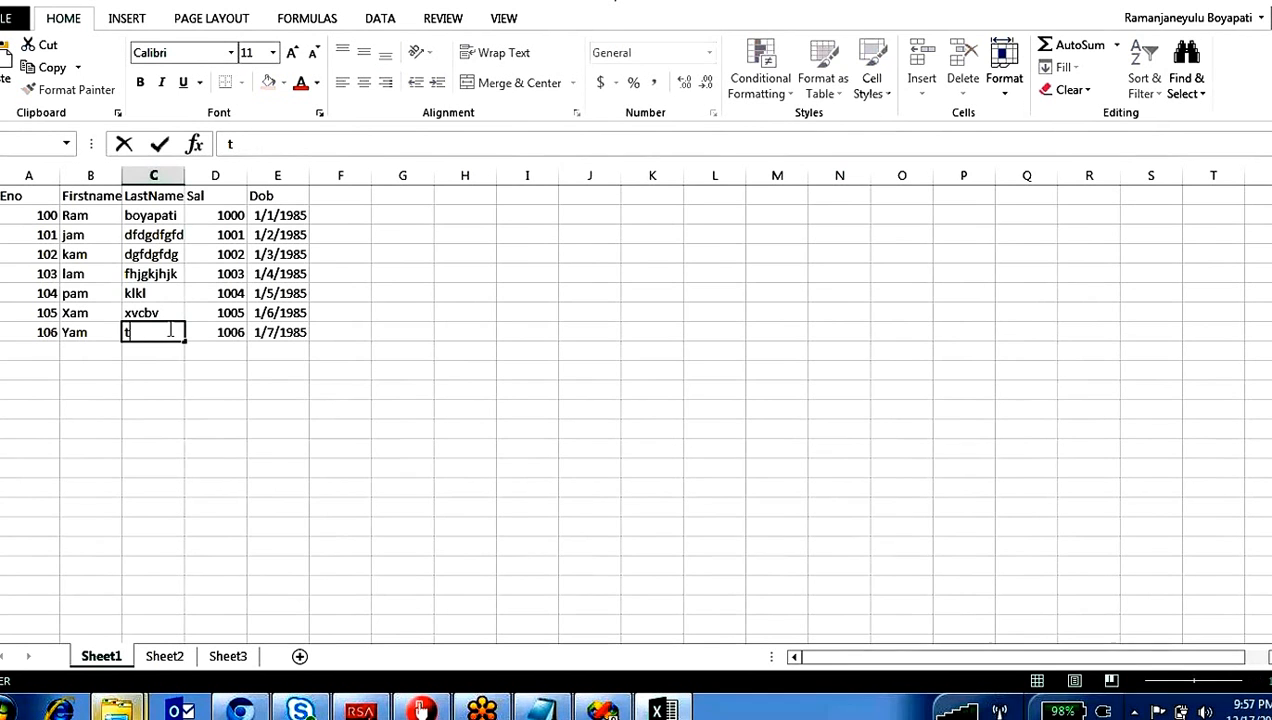
text(yukiu)
click(216, 352)
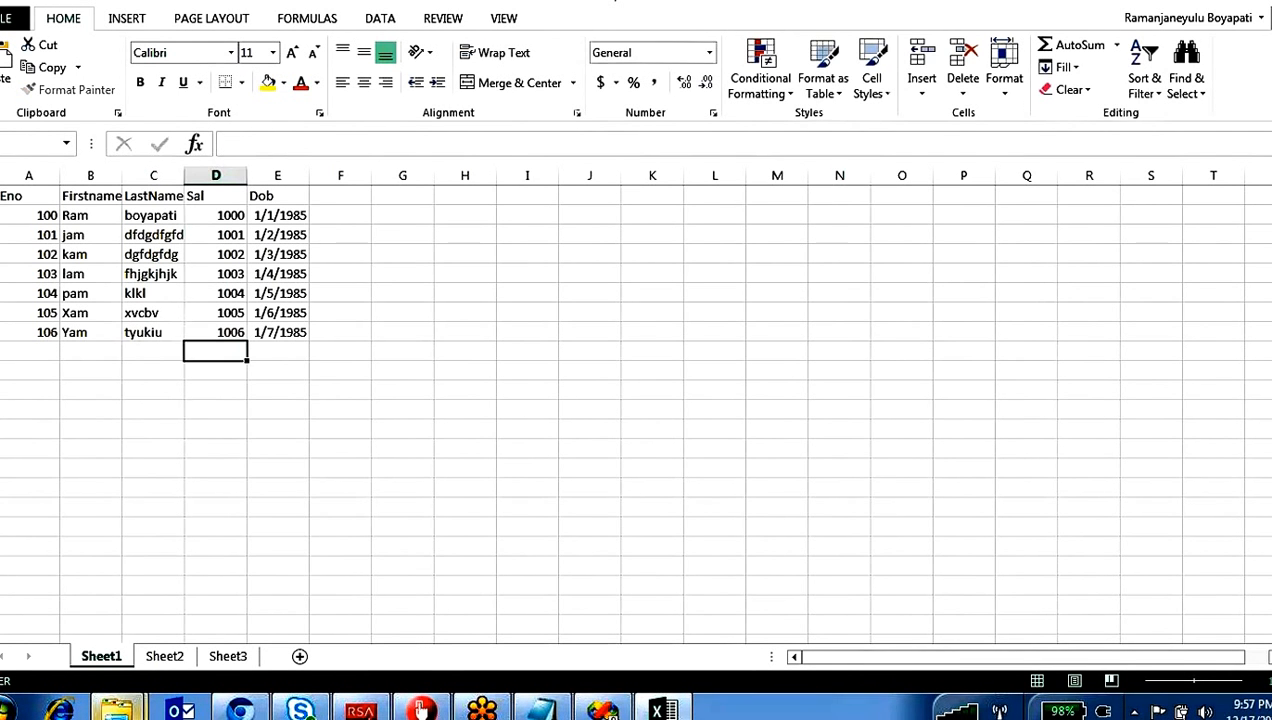
Step: AutoFit the widths of columns A, B, C and E to their contents, and close Emp.xlsx with its changes saved
double_click(184, 176)
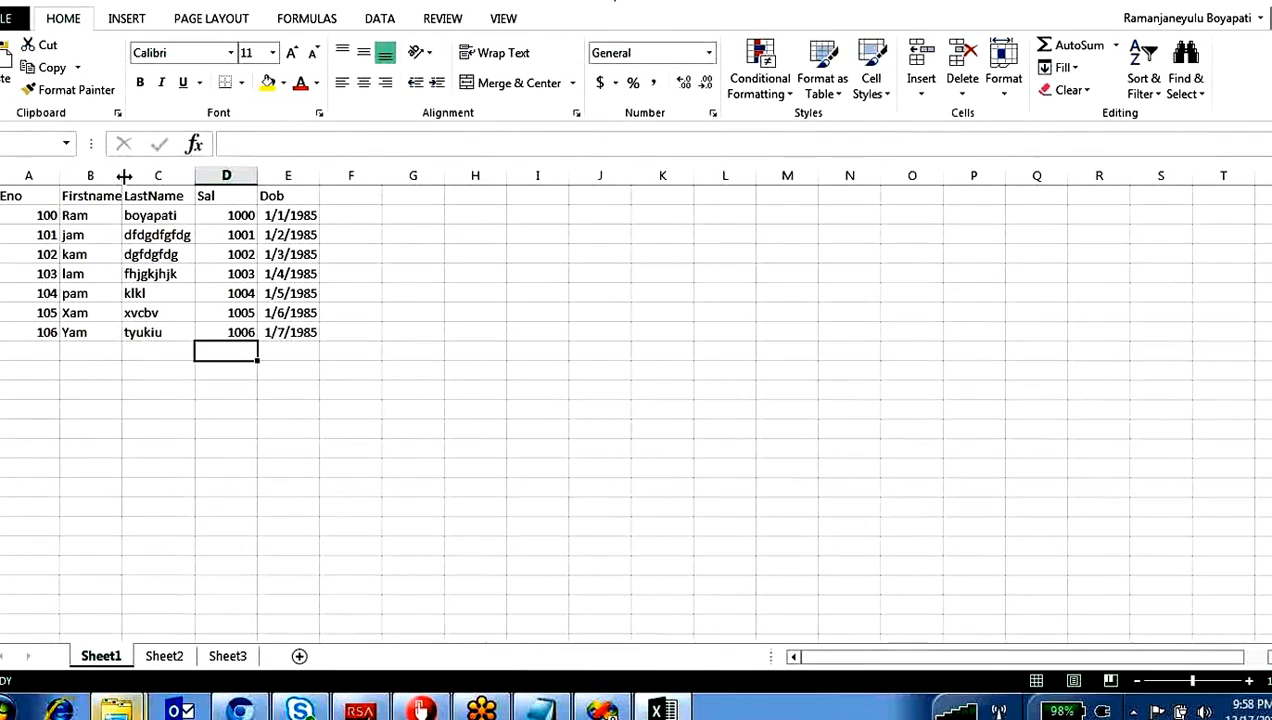
double_click(60, 176)
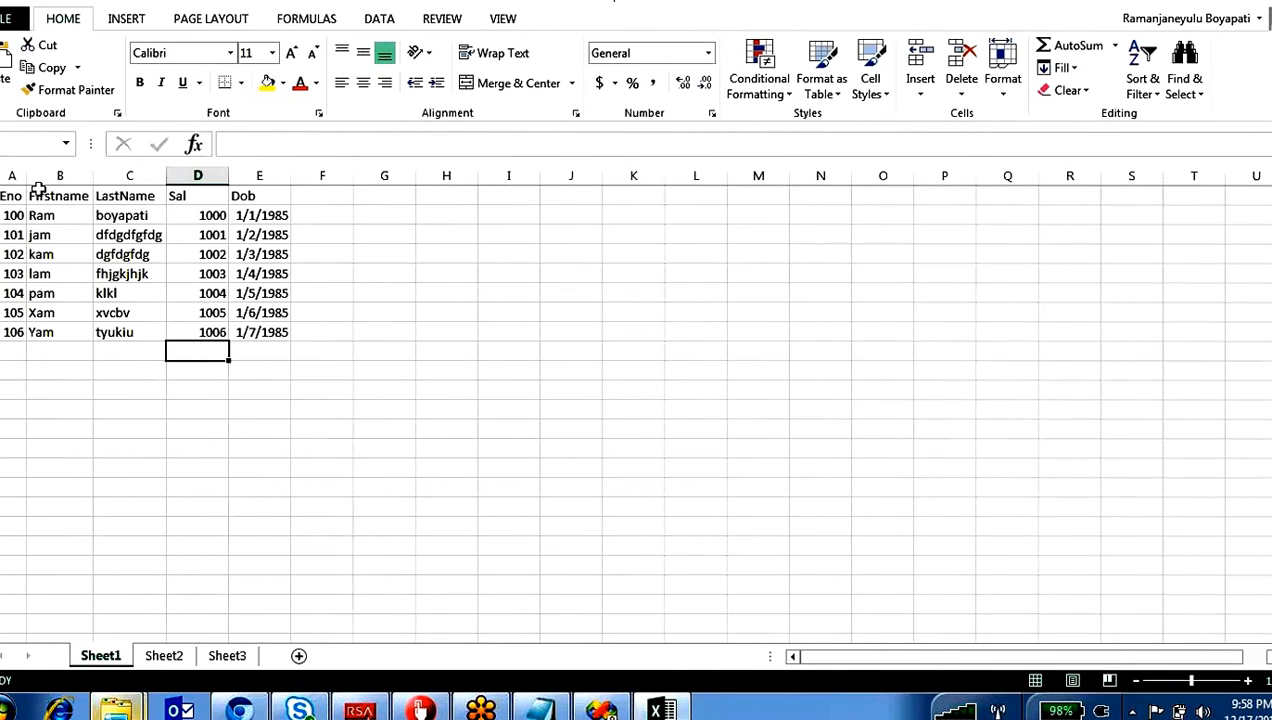
double_click(289, 176)
click(321, 213)
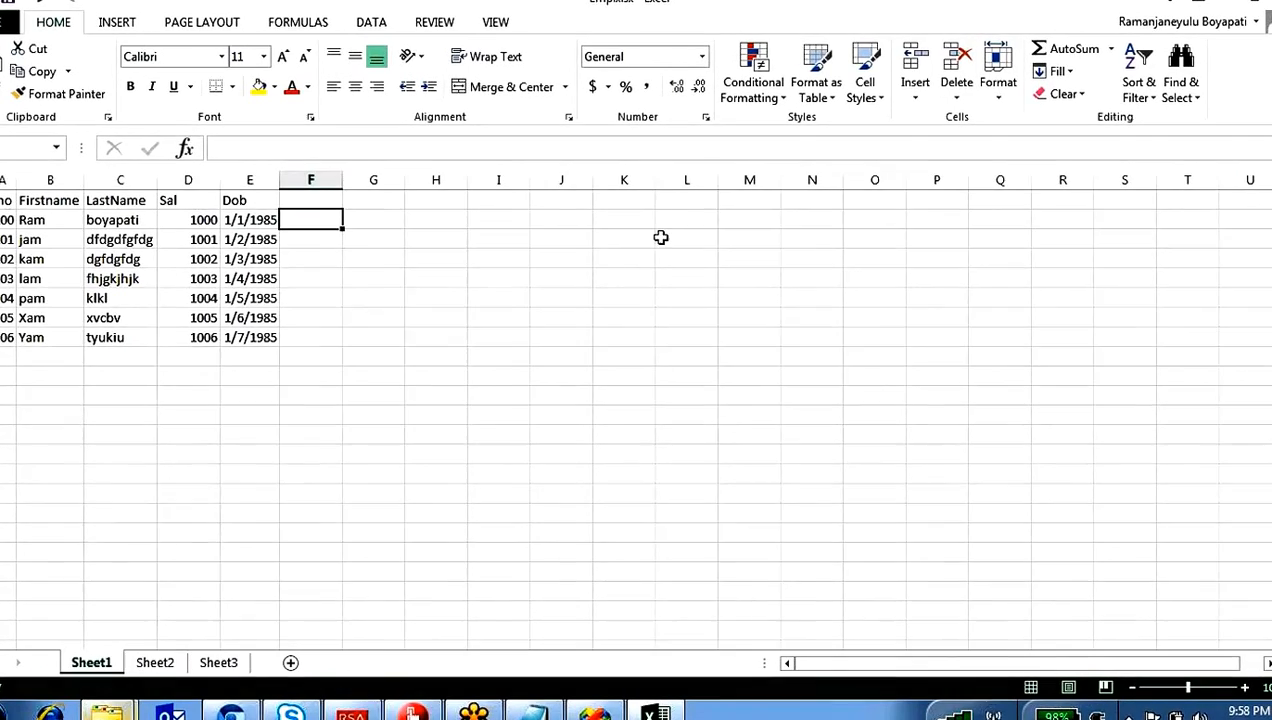
click(1268, 3)
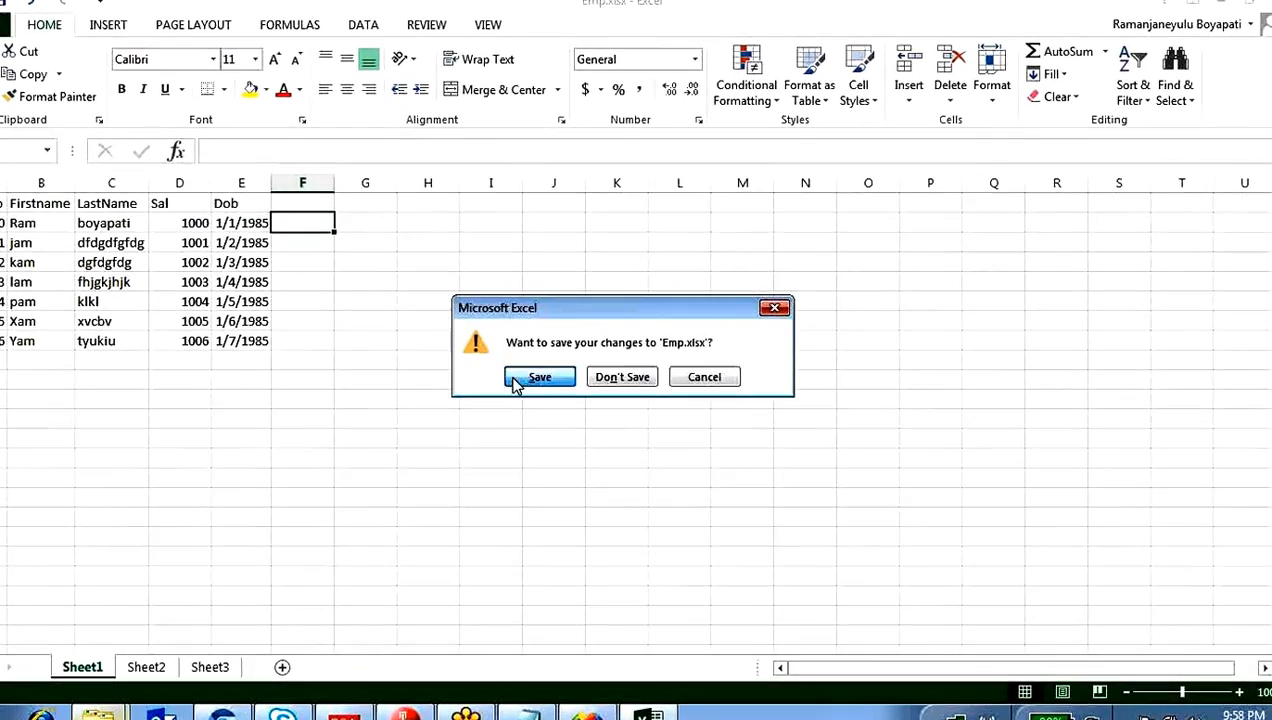
click(519, 380)
Step: Switch back to Visual Studio and cancel the Excel Source Editor
click(611, 710)
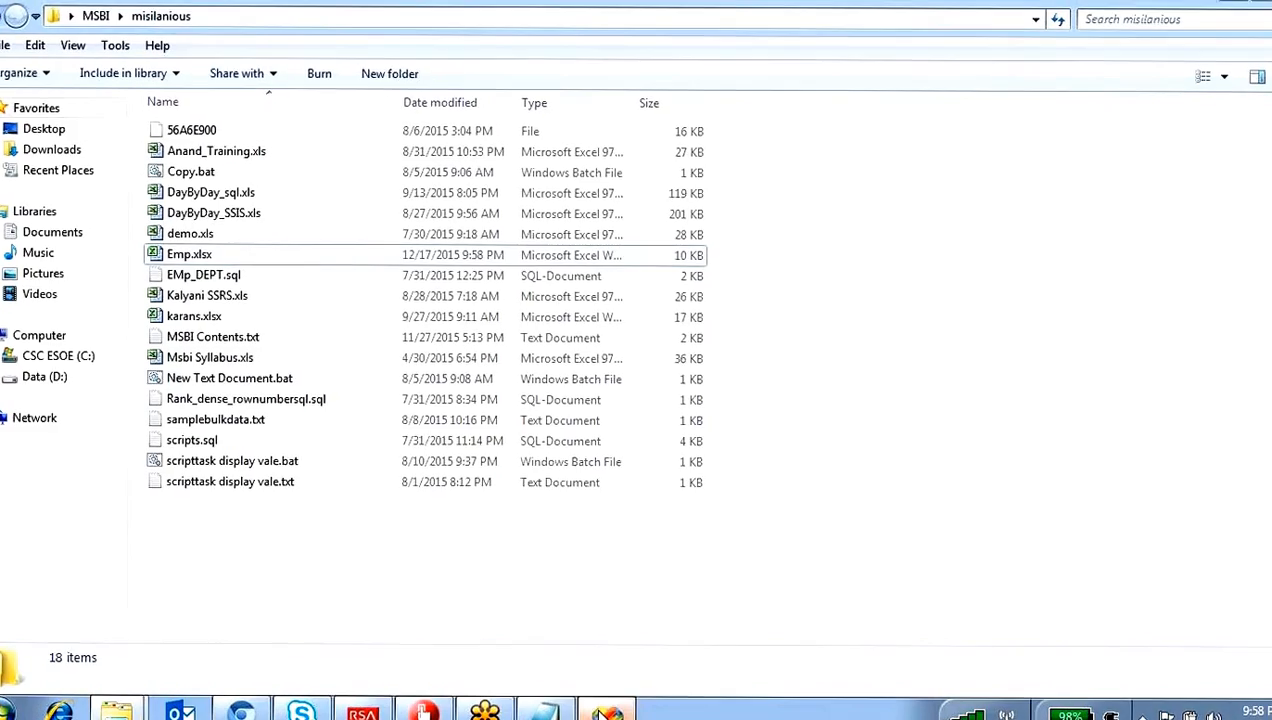
click(852, 603)
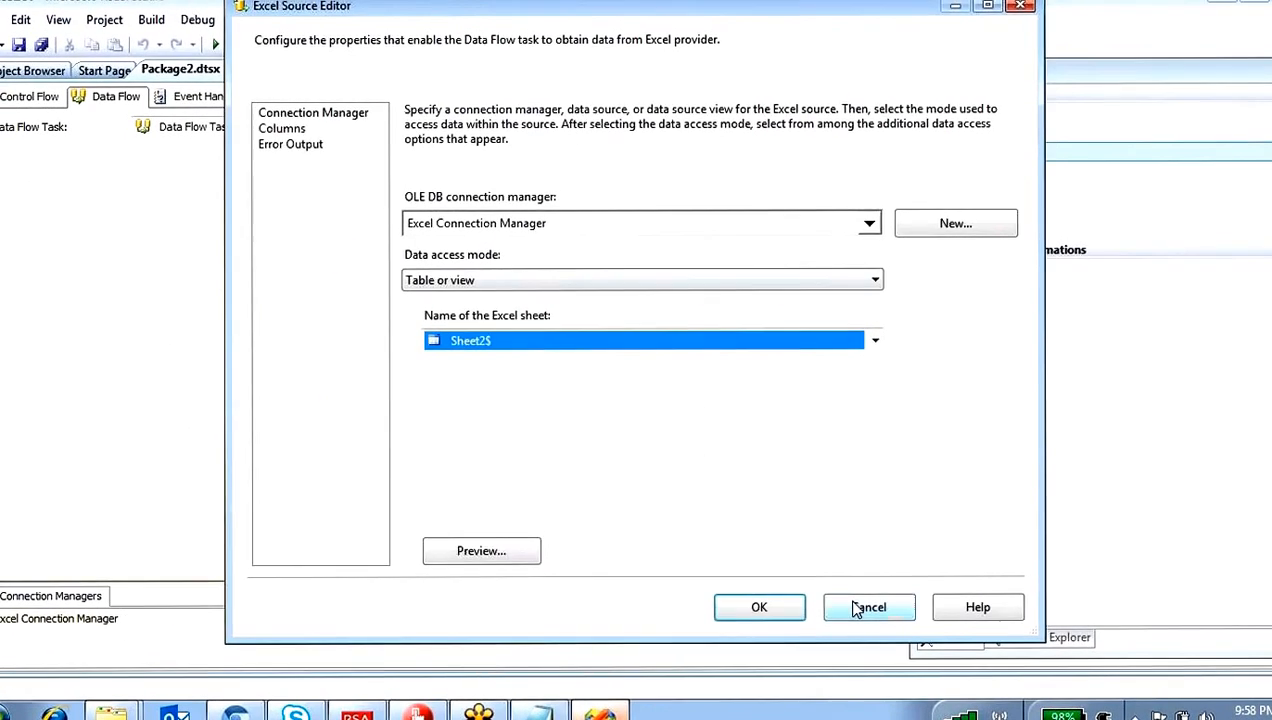
Step: Edit the Excel Connection Manager so that its Excel file path points to Emp.xlsx in the MSBI\misilanious folder
double_click(100, 621)
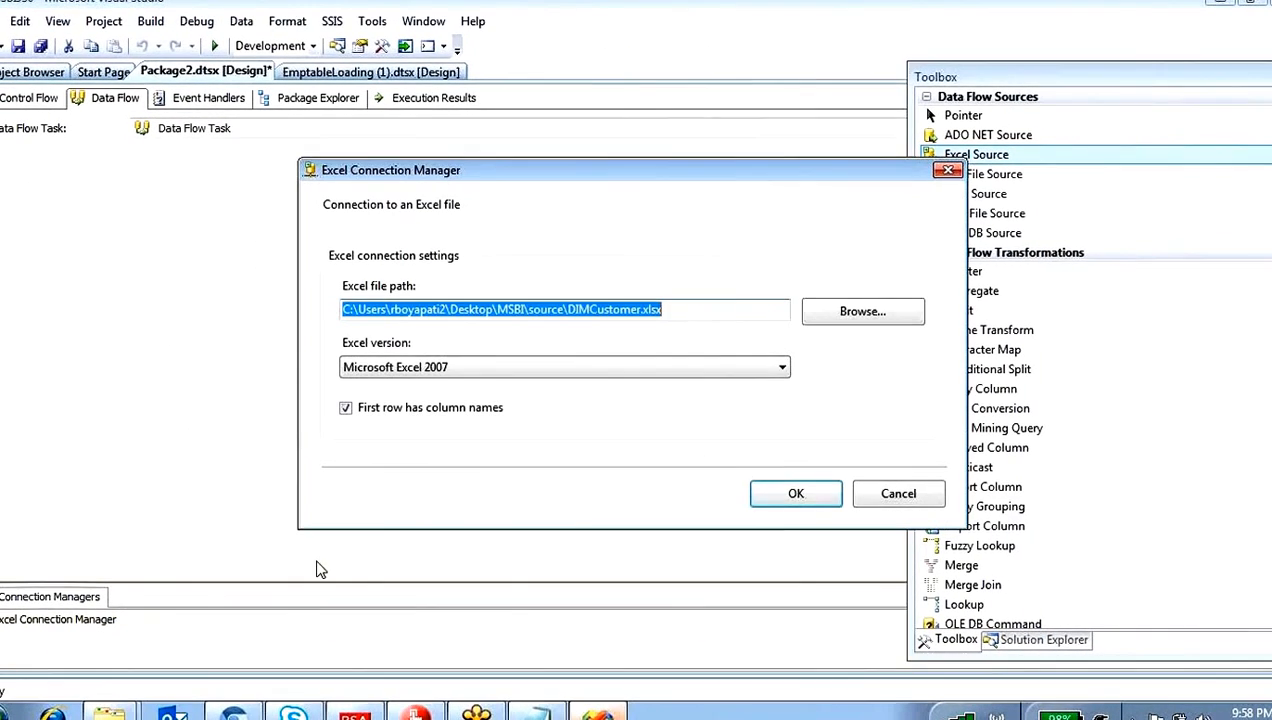
click(676, 309)
drag(568, 310, 671, 317)
click(862, 311)
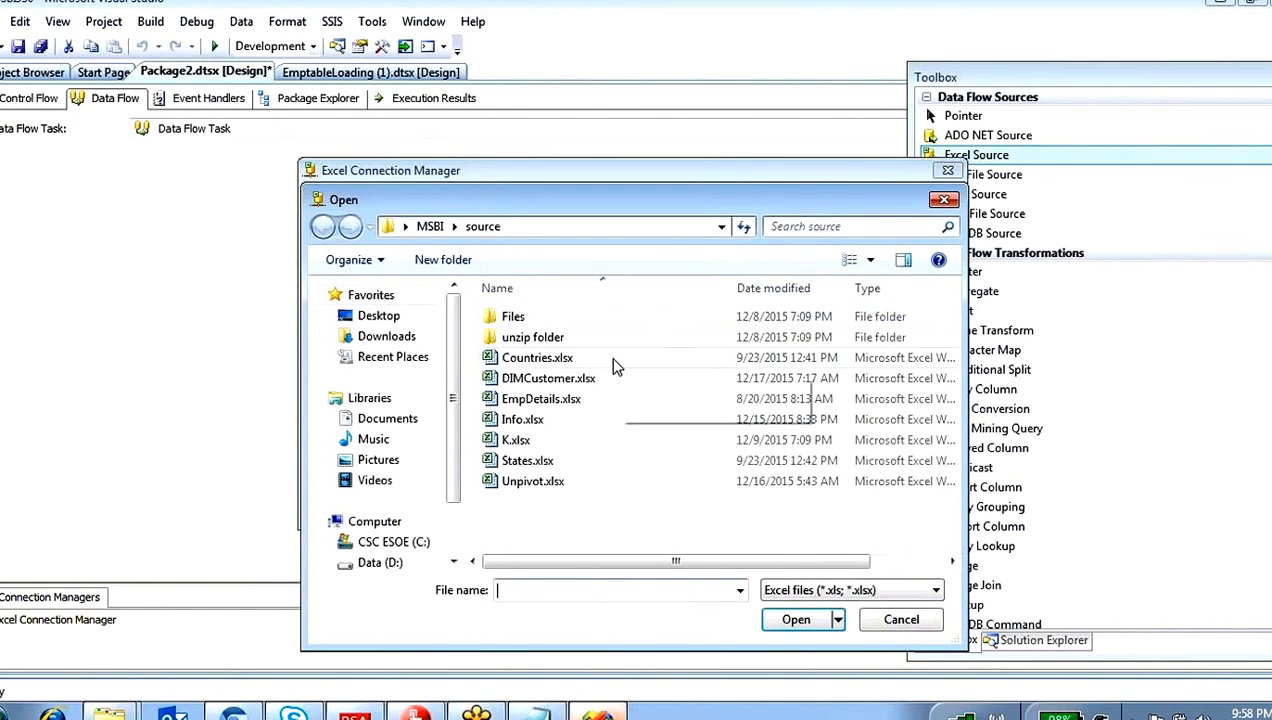
click(430, 226)
double_click(517, 522)
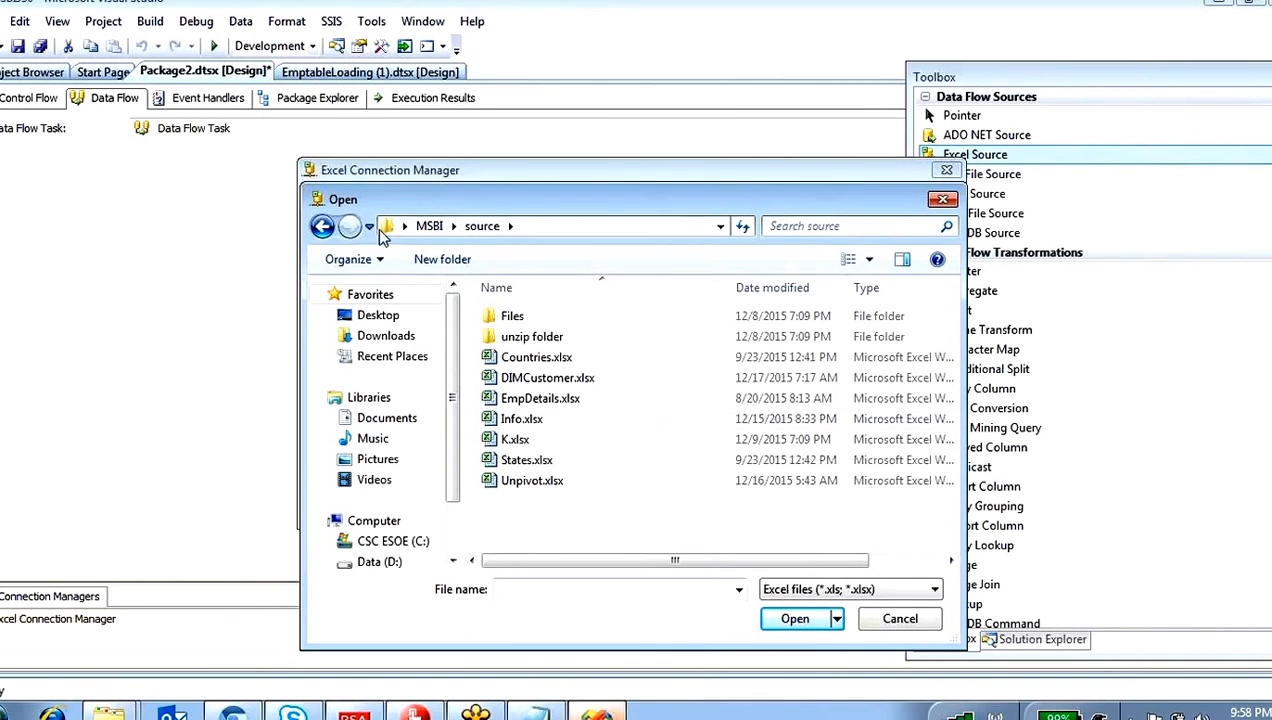
click(324, 226)
double_click(535, 484)
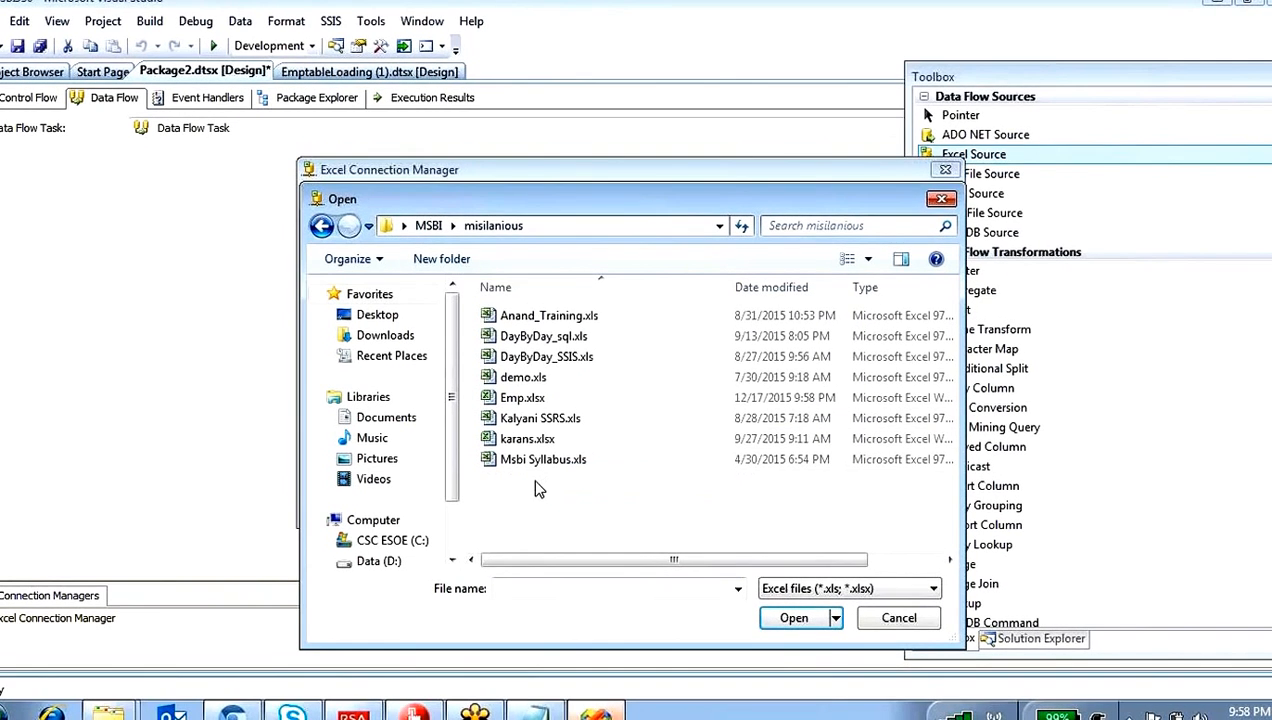
click(528, 399)
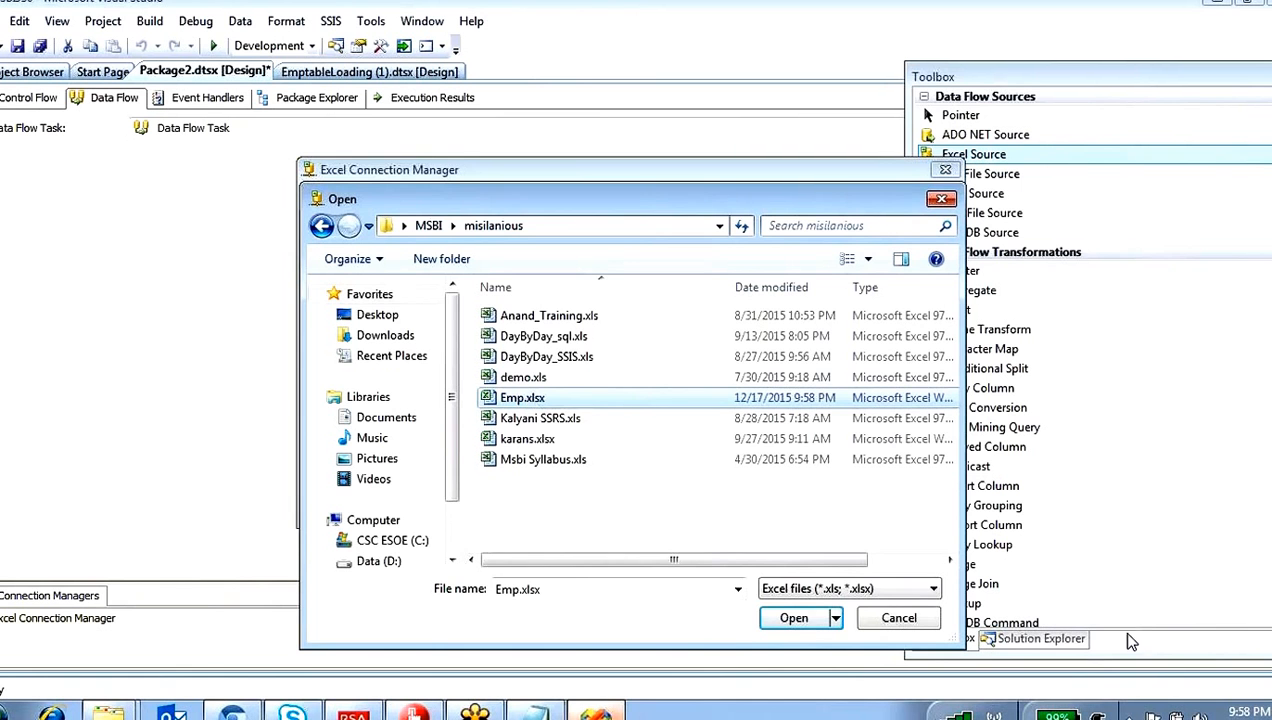
click(794, 619)
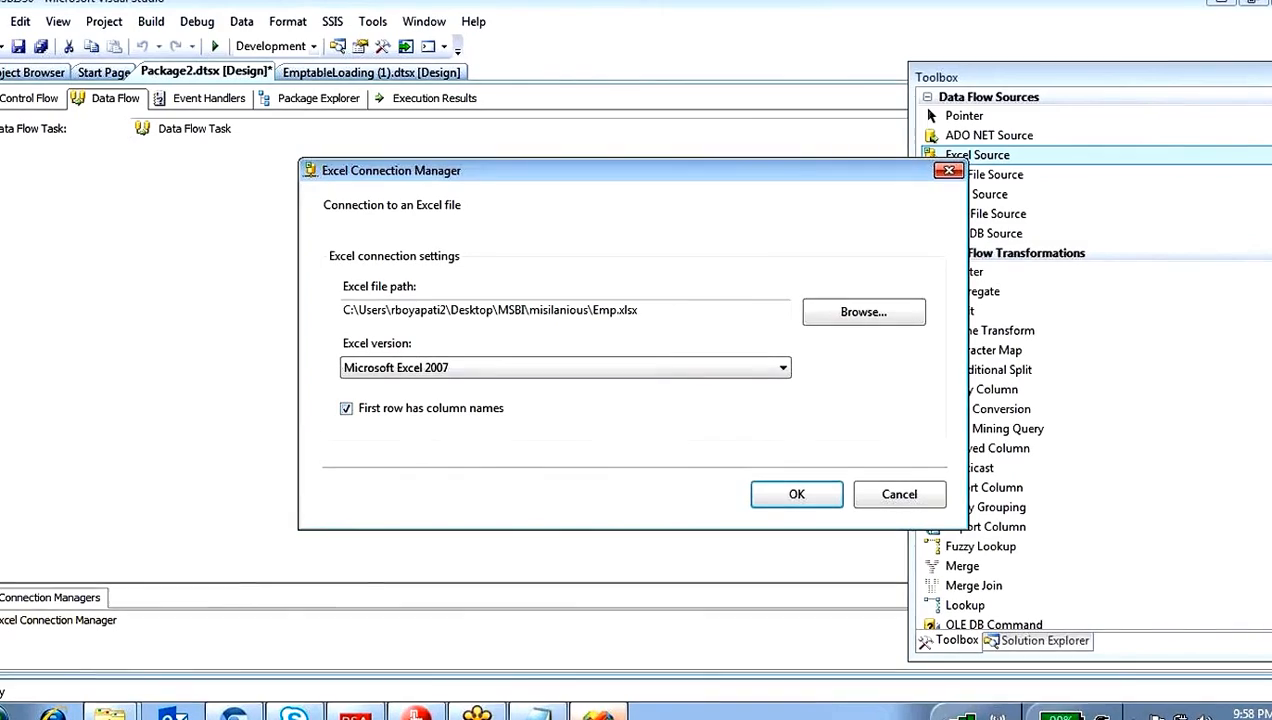
Step: Open Emp.xlsx from the misilanious folder, examine the column headings in its first row, and return to Visual Studio
mouse_move(110, 712)
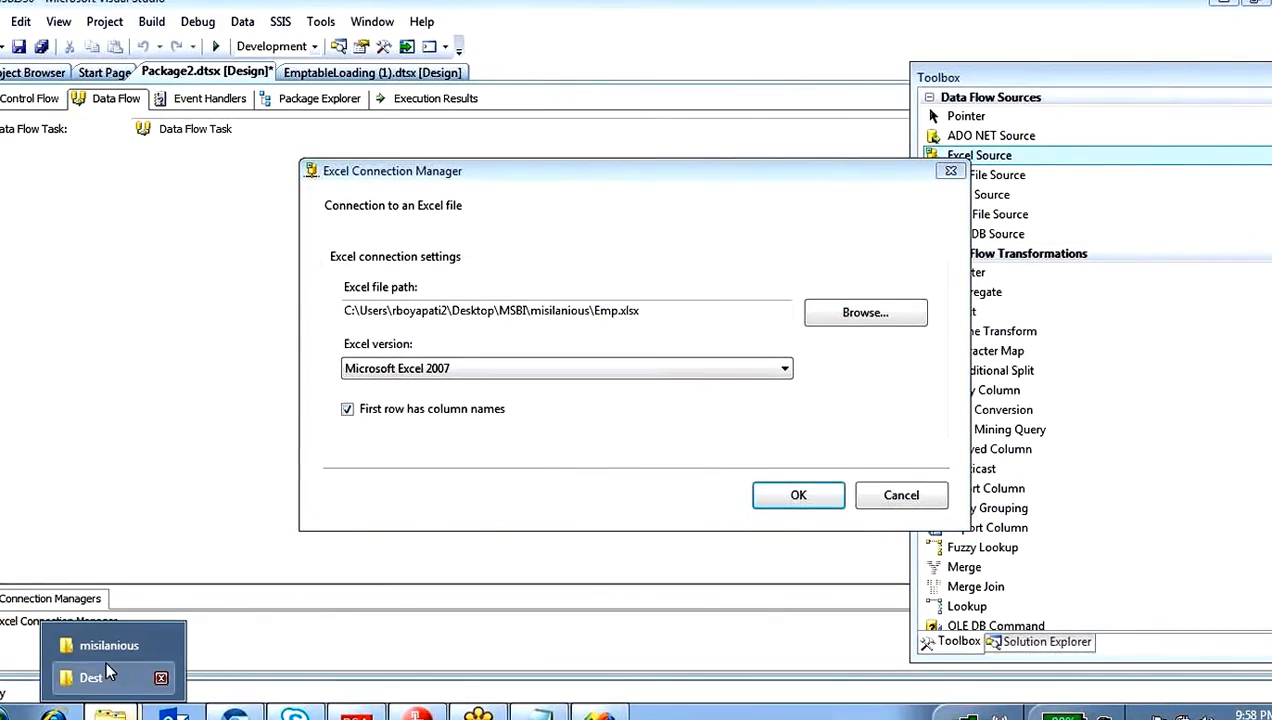
click(105, 645)
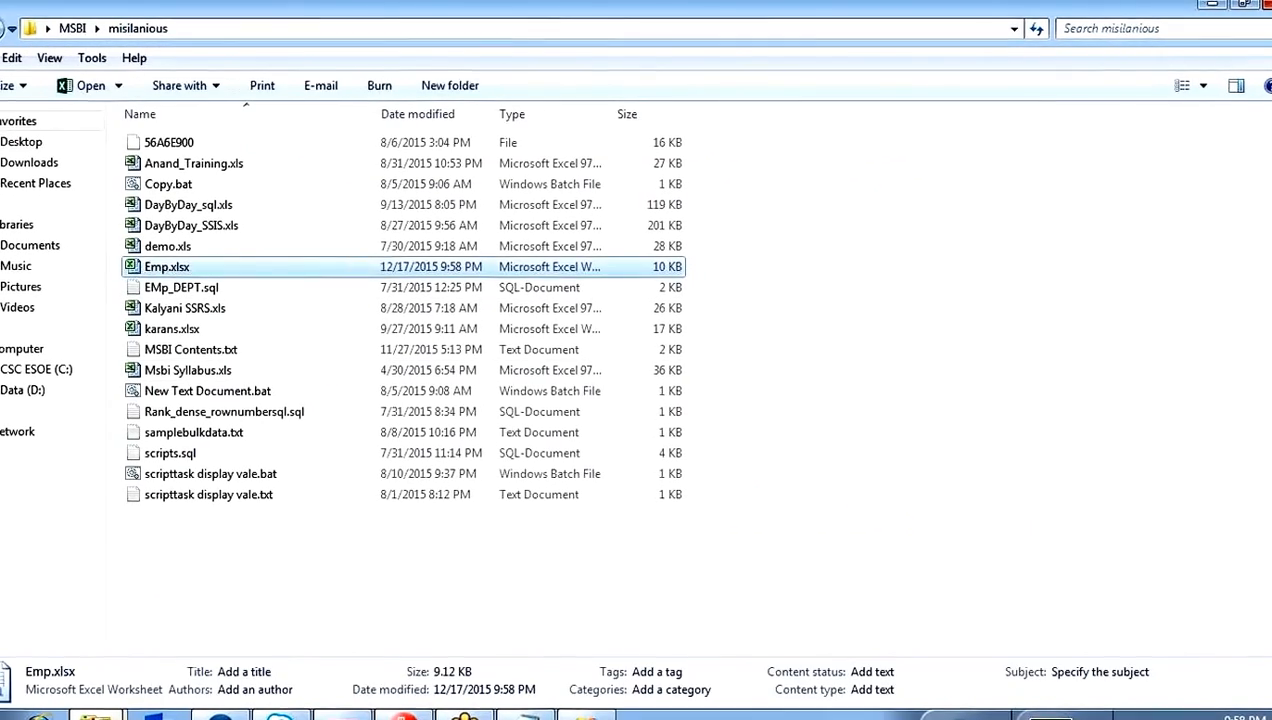
key(Return)
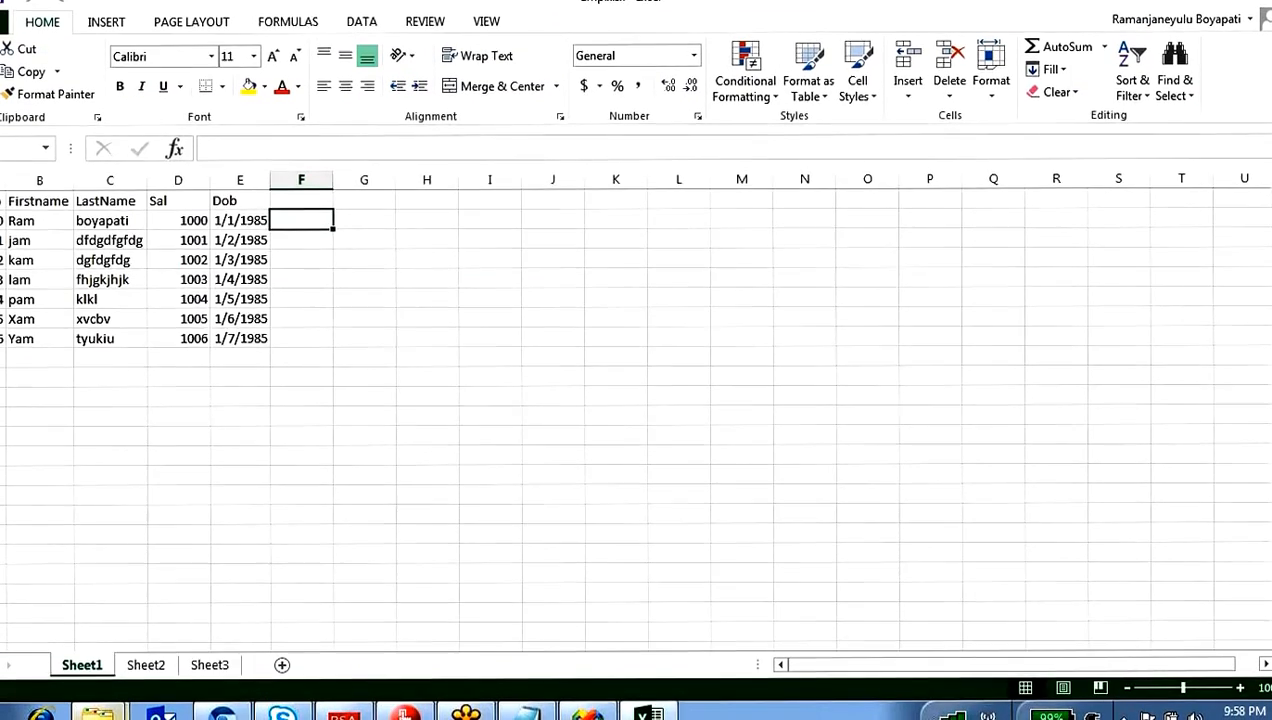
click(0, 202)
click(28, 261)
drag(2, 202, 240, 199)
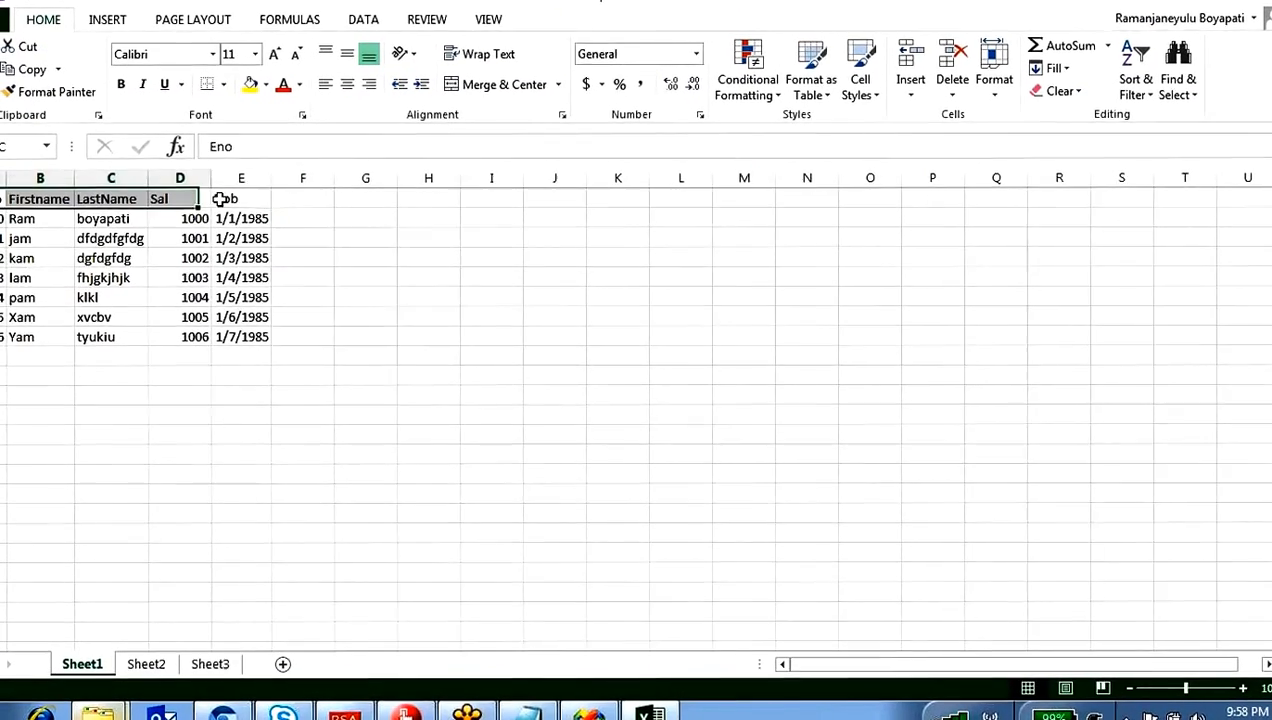
click(489, 712)
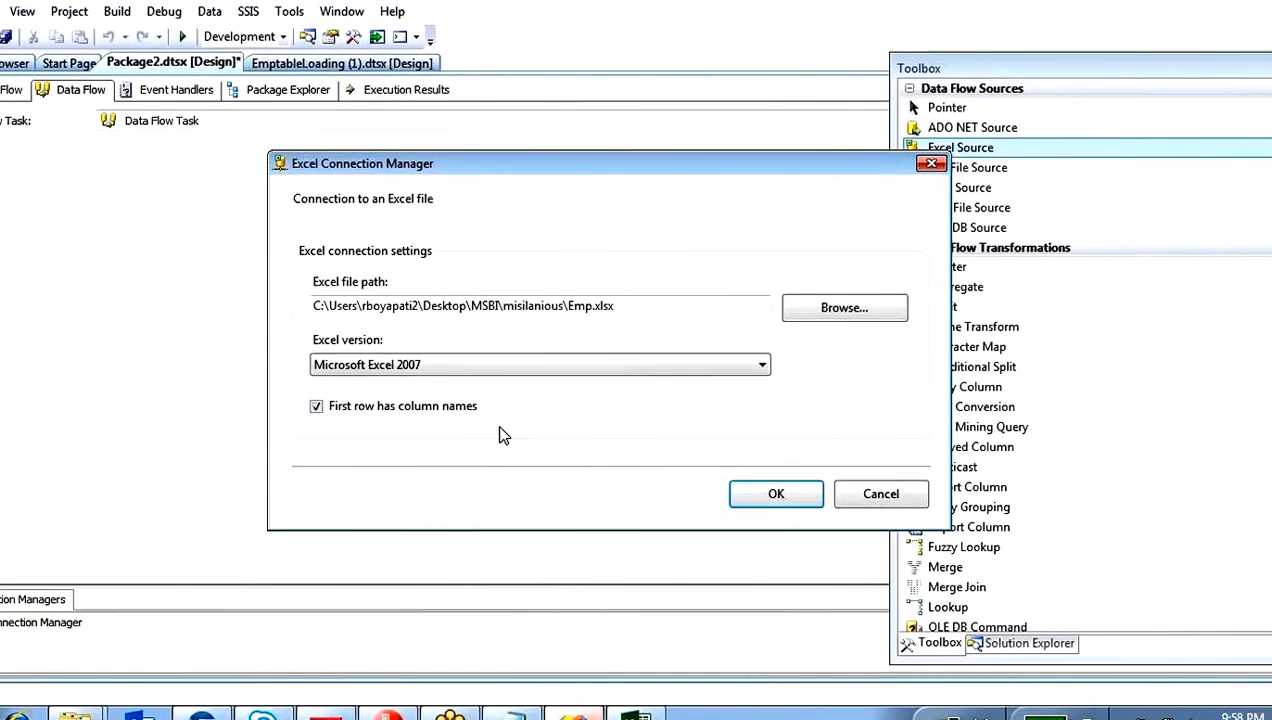
Step: Accept the Excel connection settings and set the Excel Source to read the sheet Sheet1$
click(812, 500)
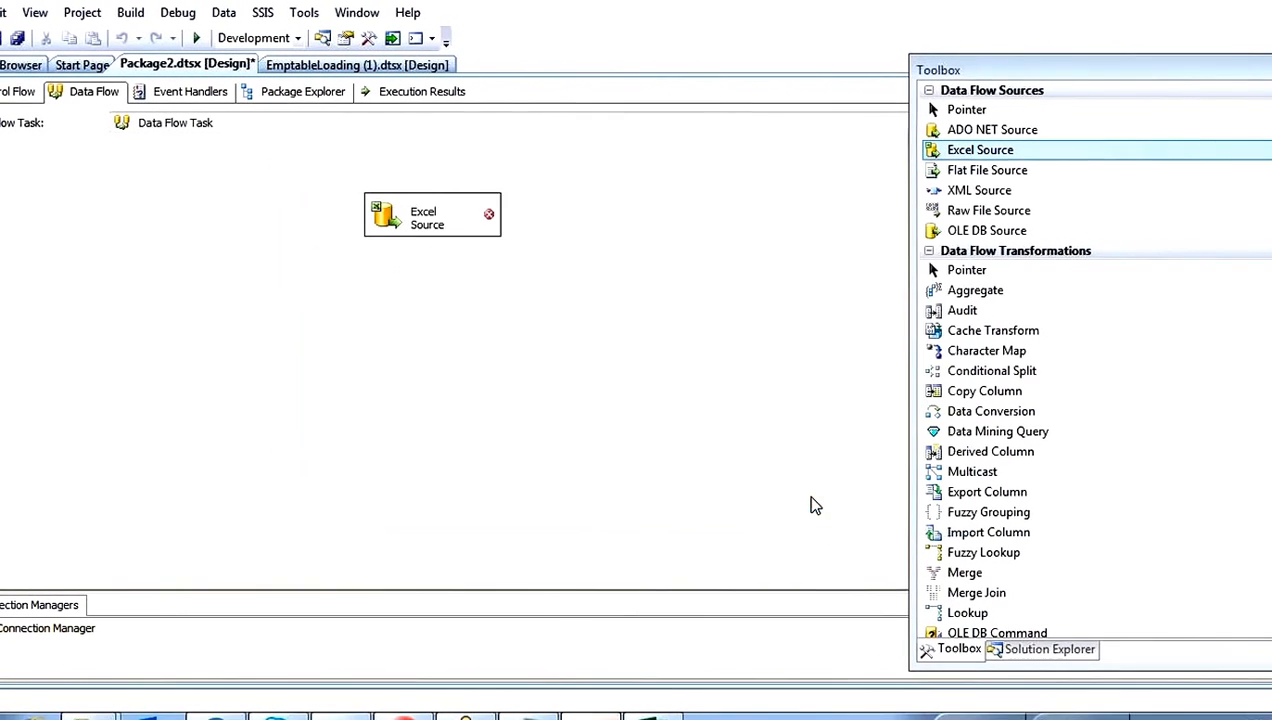
double_click(395, 222)
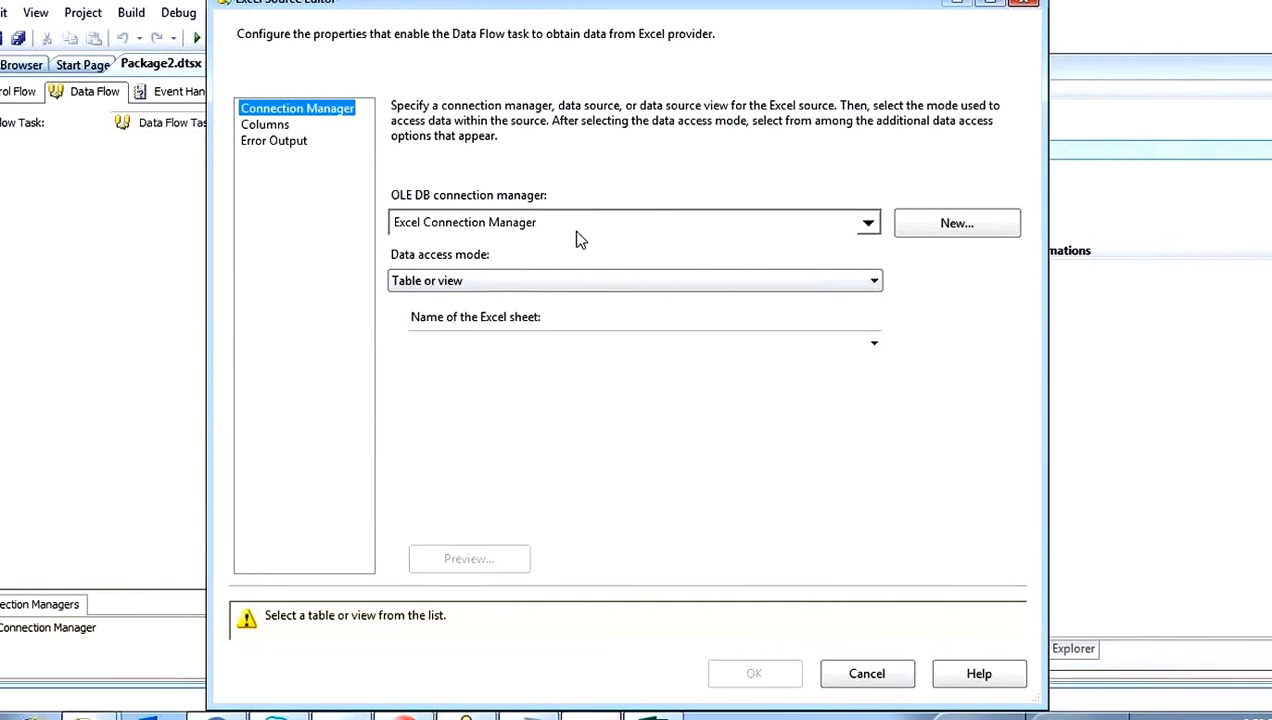
click(482, 341)
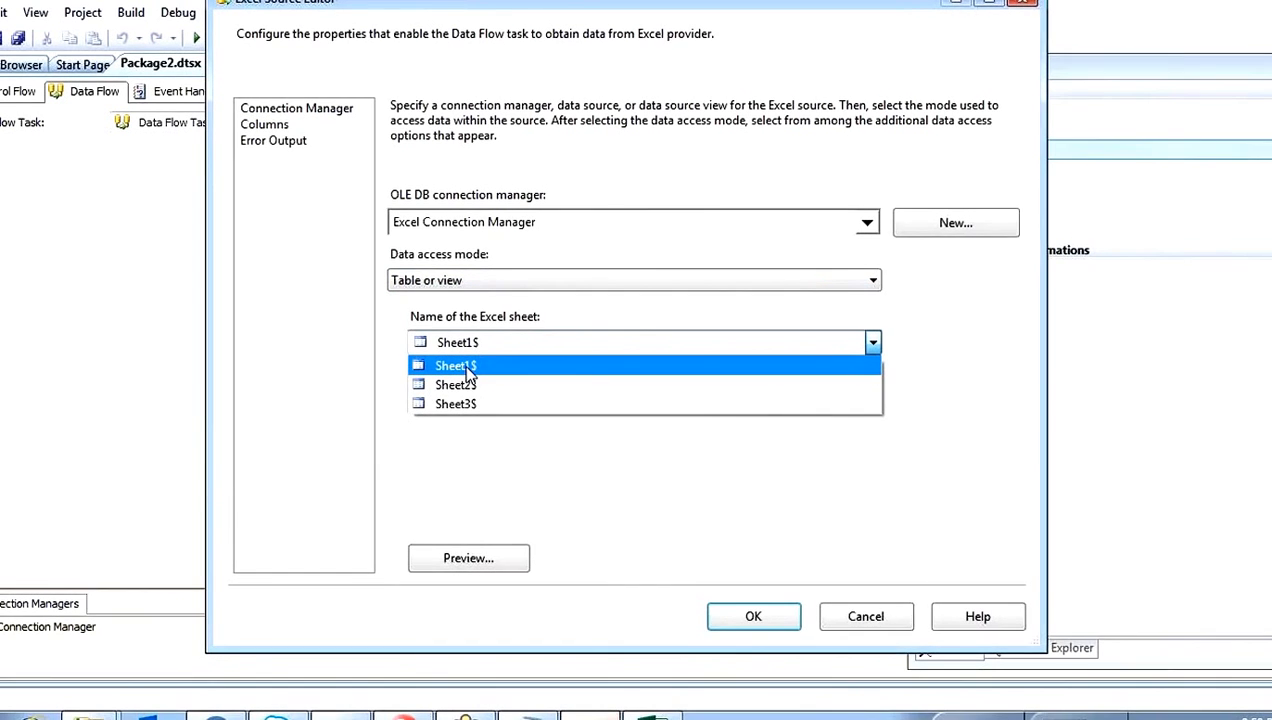
click(463, 366)
Step: Preview the sheet's rows sorted by Firstname and by LastName, and confirm the Excel Source settings
click(466, 560)
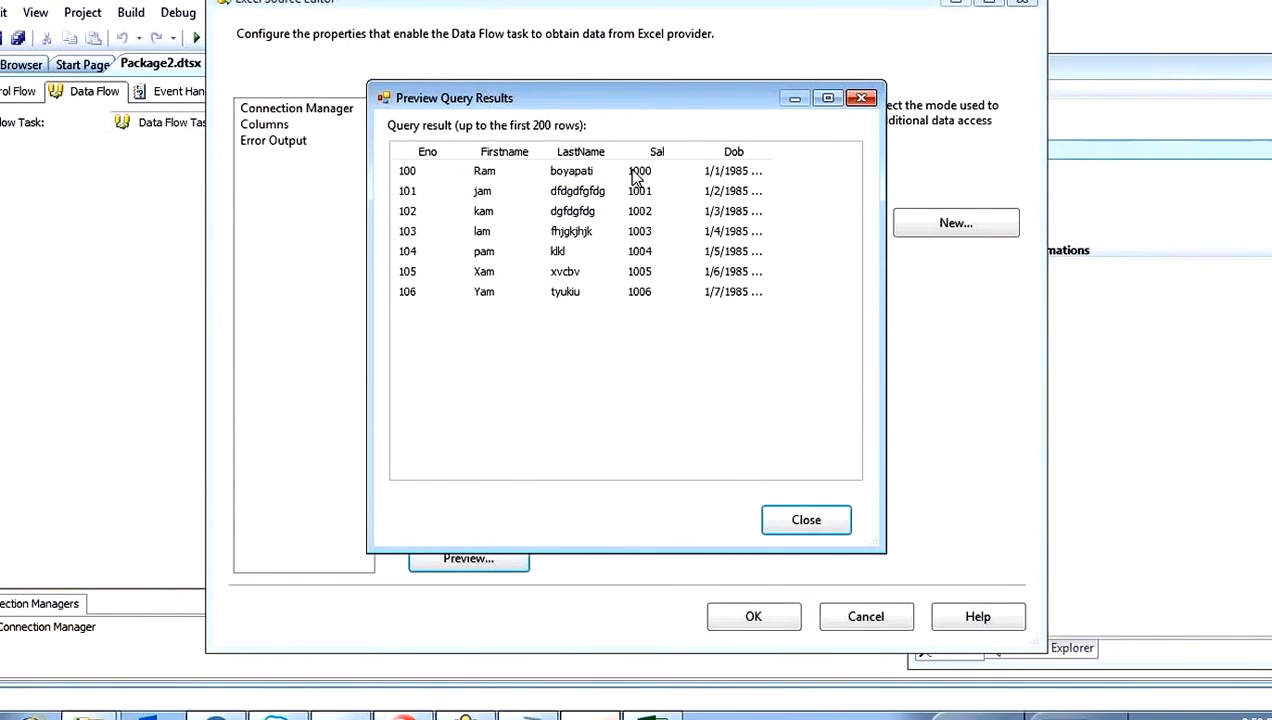
drag(619, 148, 650, 150)
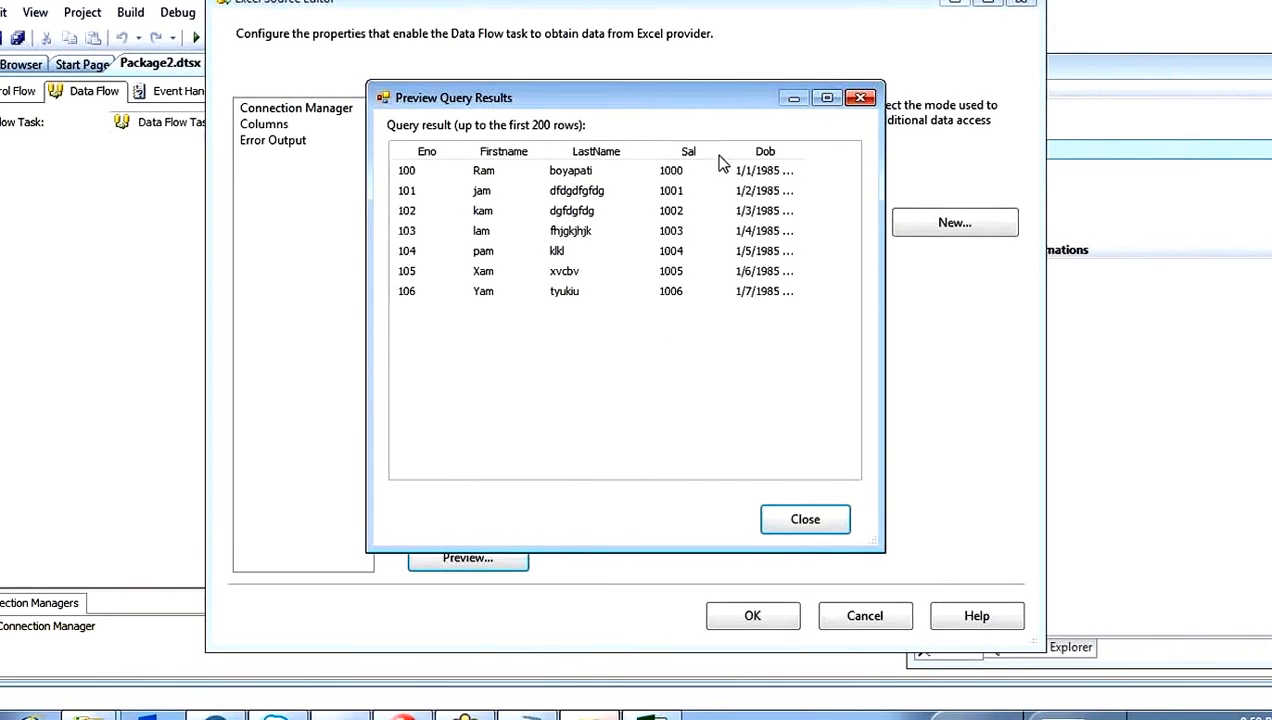
drag(727, 151, 856, 151)
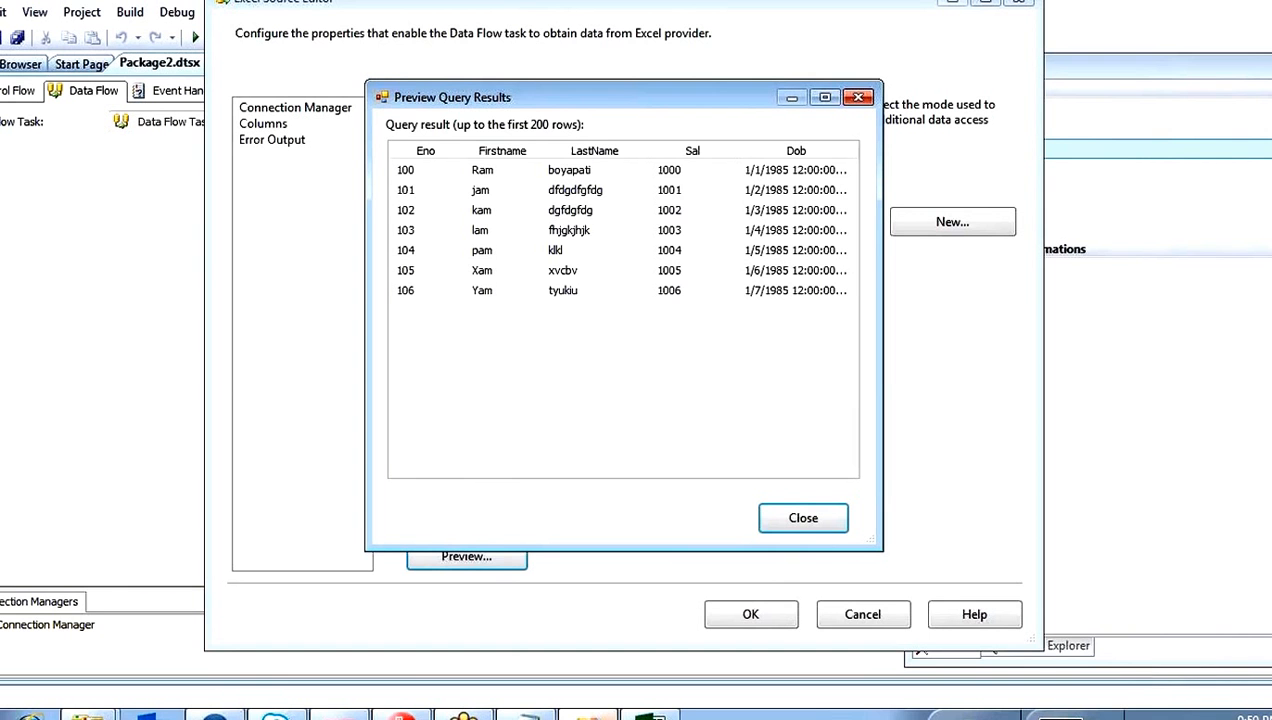
click(512, 151)
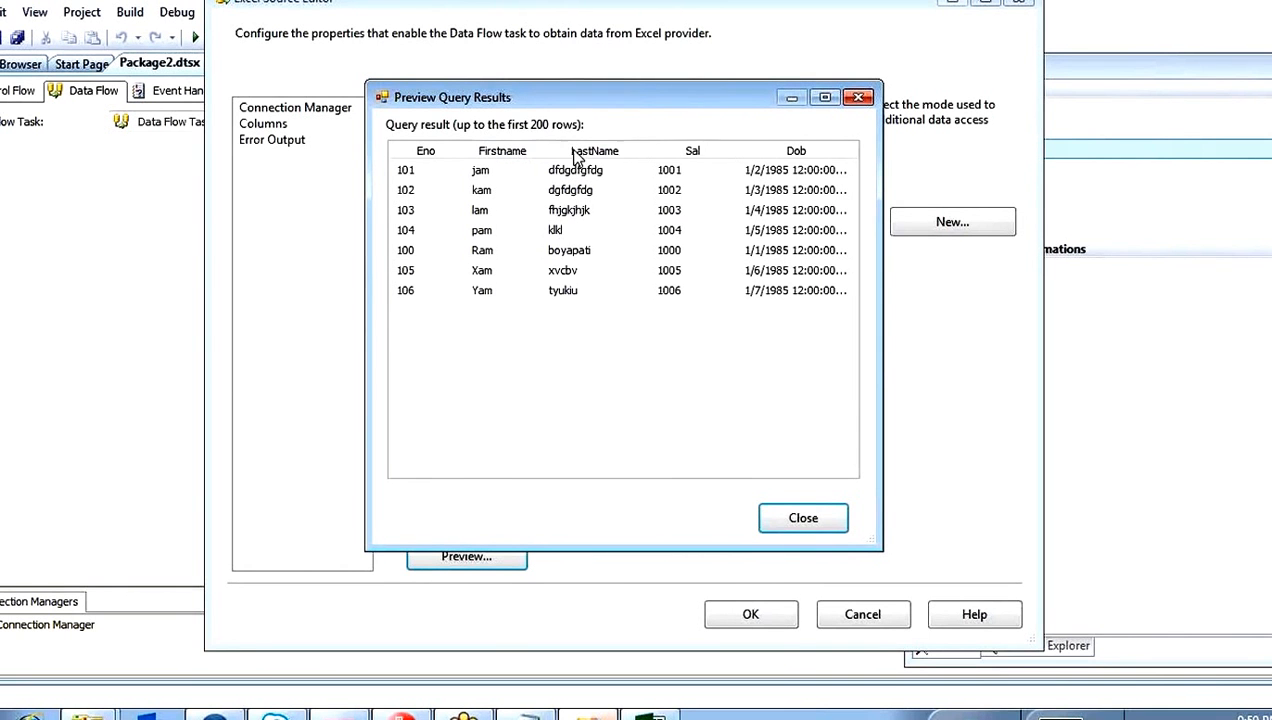
click(584, 152)
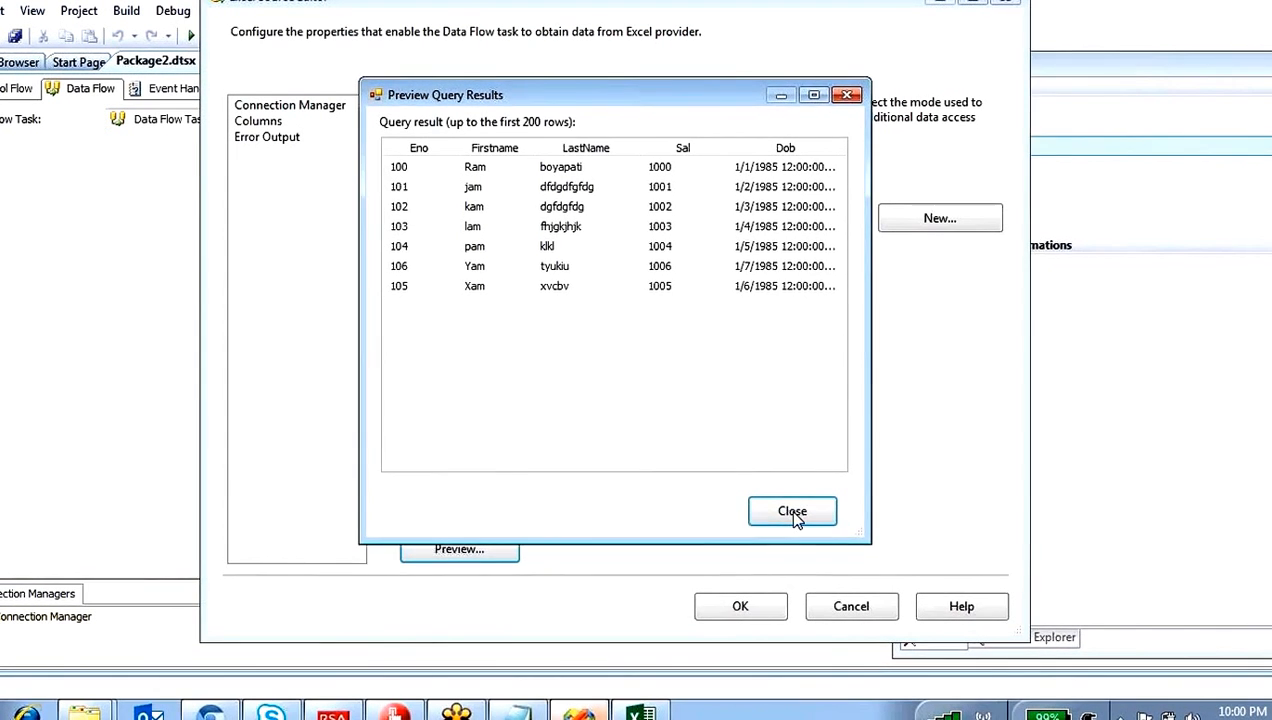
click(796, 514)
click(772, 611)
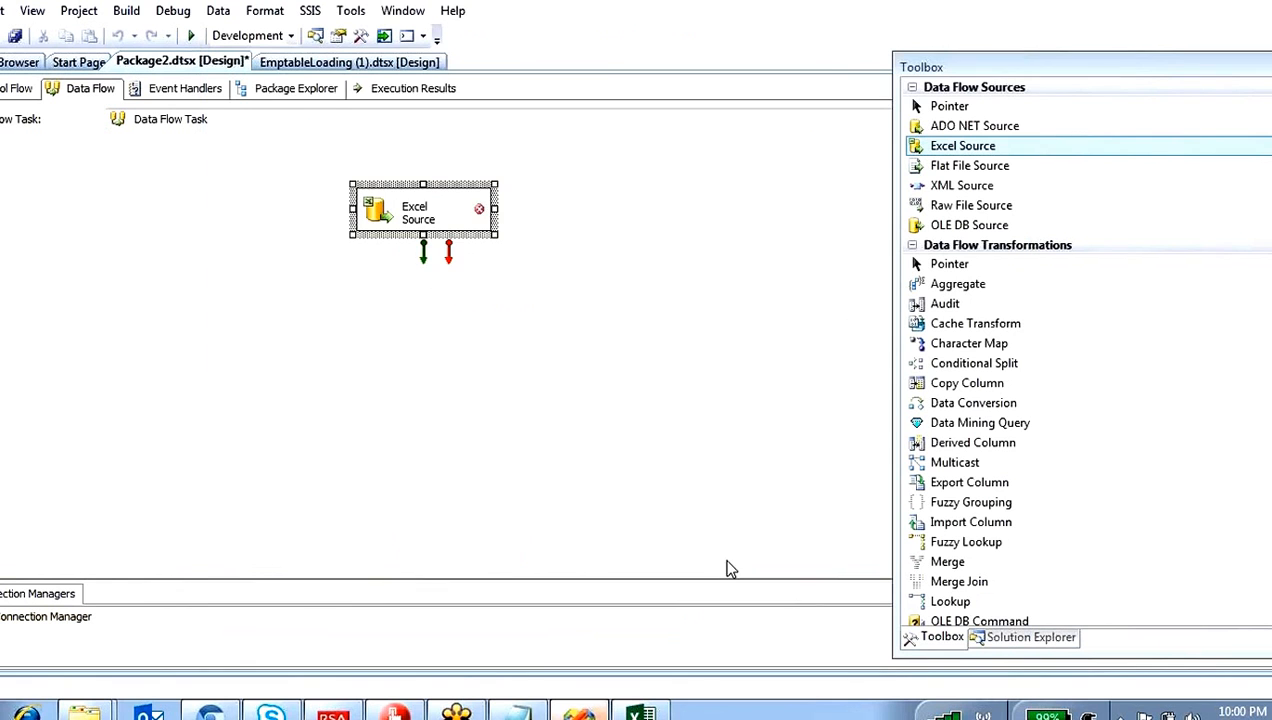
click(653, 380)
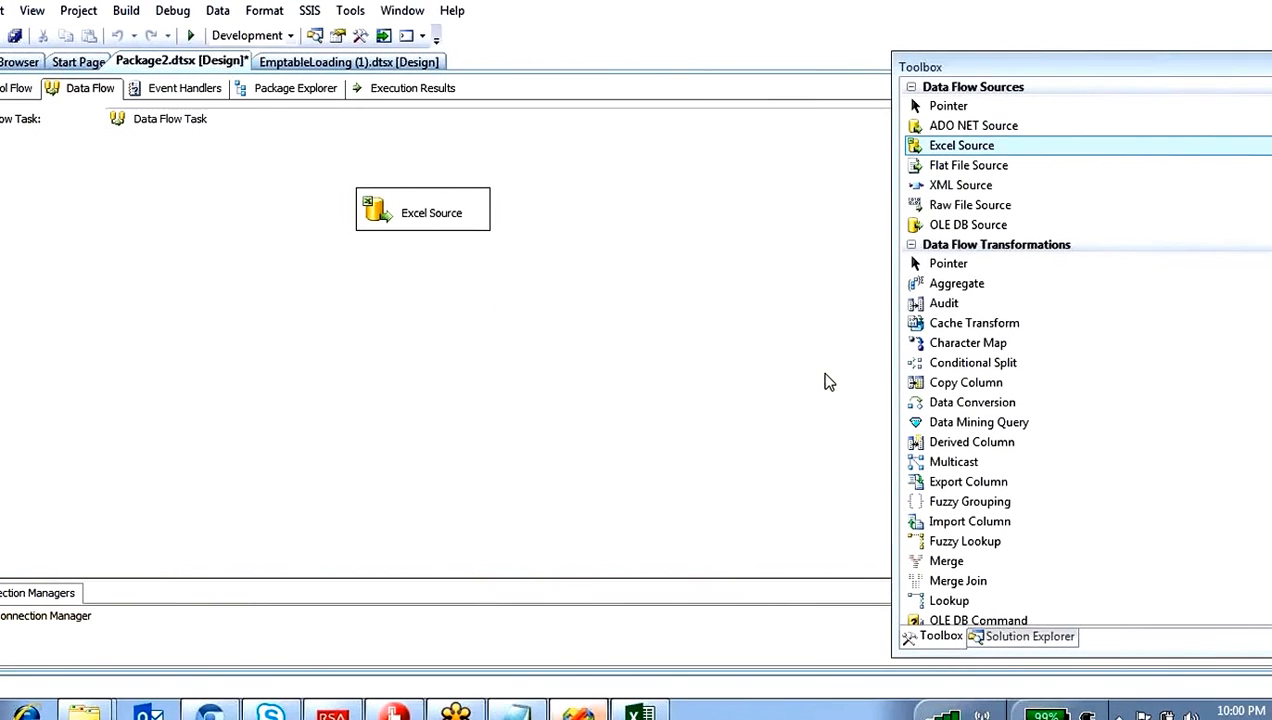
Step: Add a Data Conversion transformation to the data flow below the Excel Source
click(975, 322)
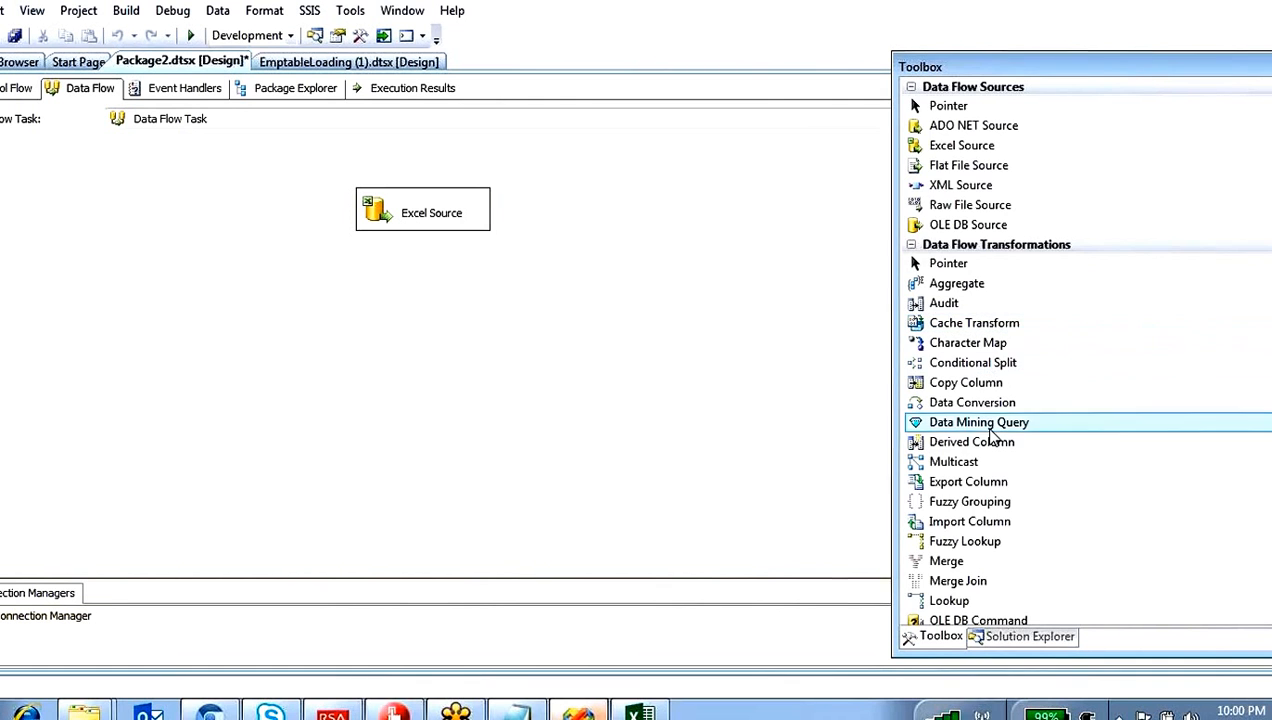
click(968, 481)
scroll(985, 505, down, 5)
scroll(985, 505, up, 5)
key(ctrl+s)
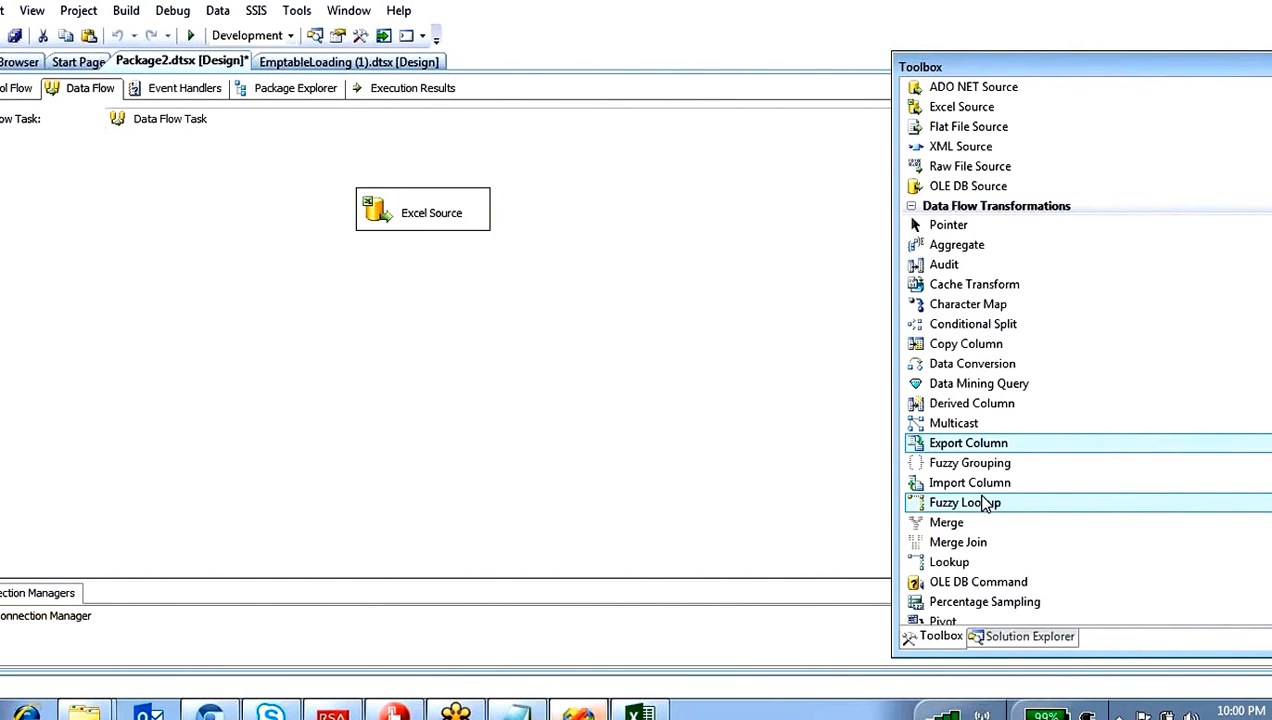
scroll(985, 505, down, 1)
drag(988, 308, 372, 284)
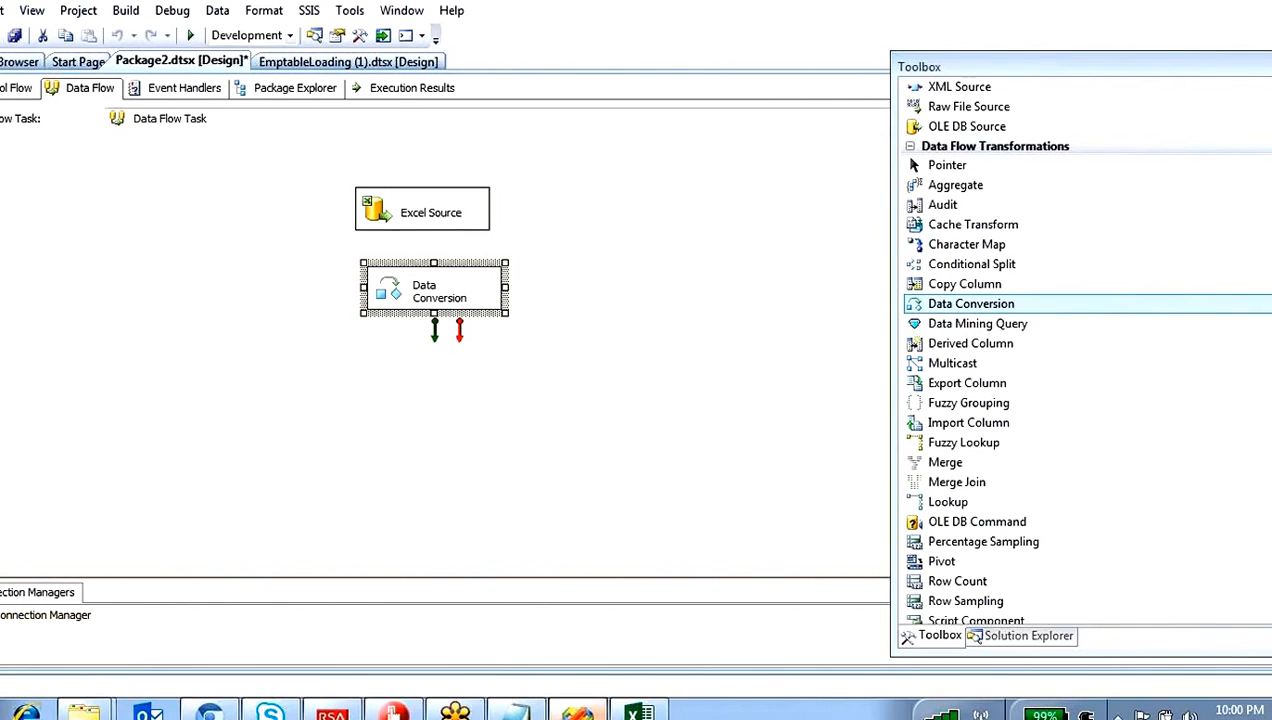
Step: Align the Excel Source above the Data Conversion and connect its green output to the transformation
drag(385, 204, 398, 173)
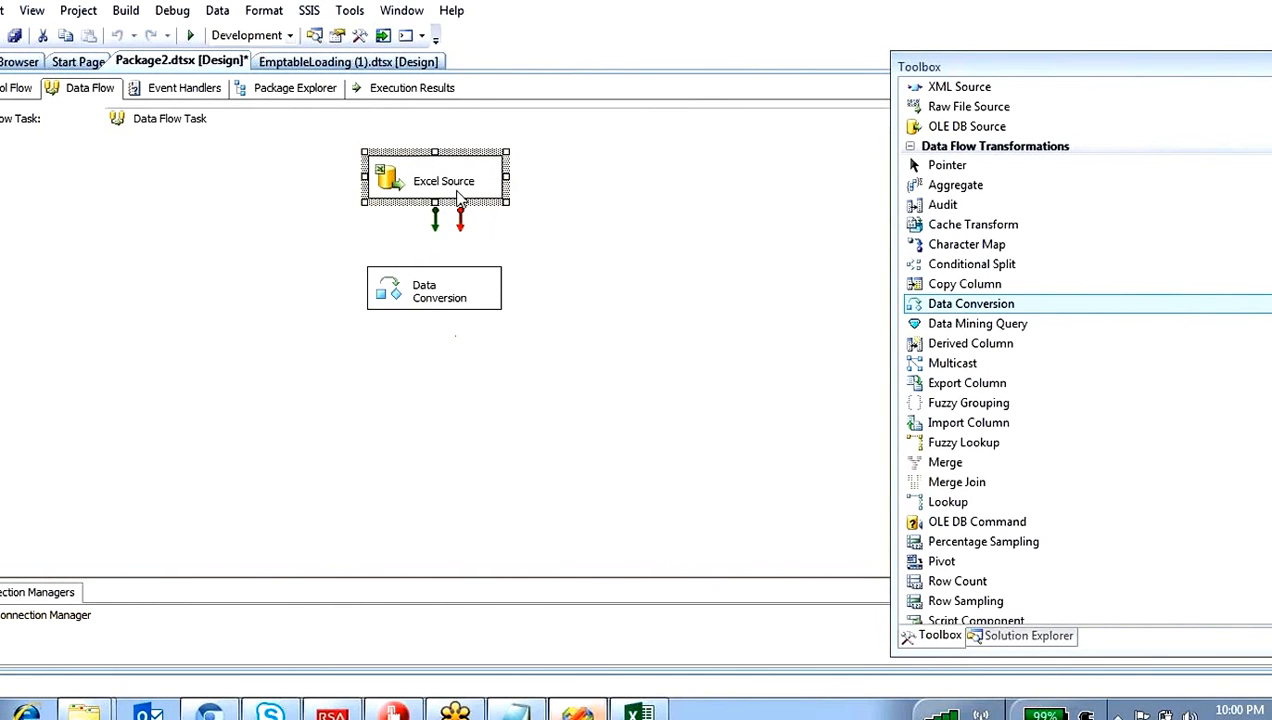
click(437, 238)
drag(435, 220, 430, 285)
click(430, 232)
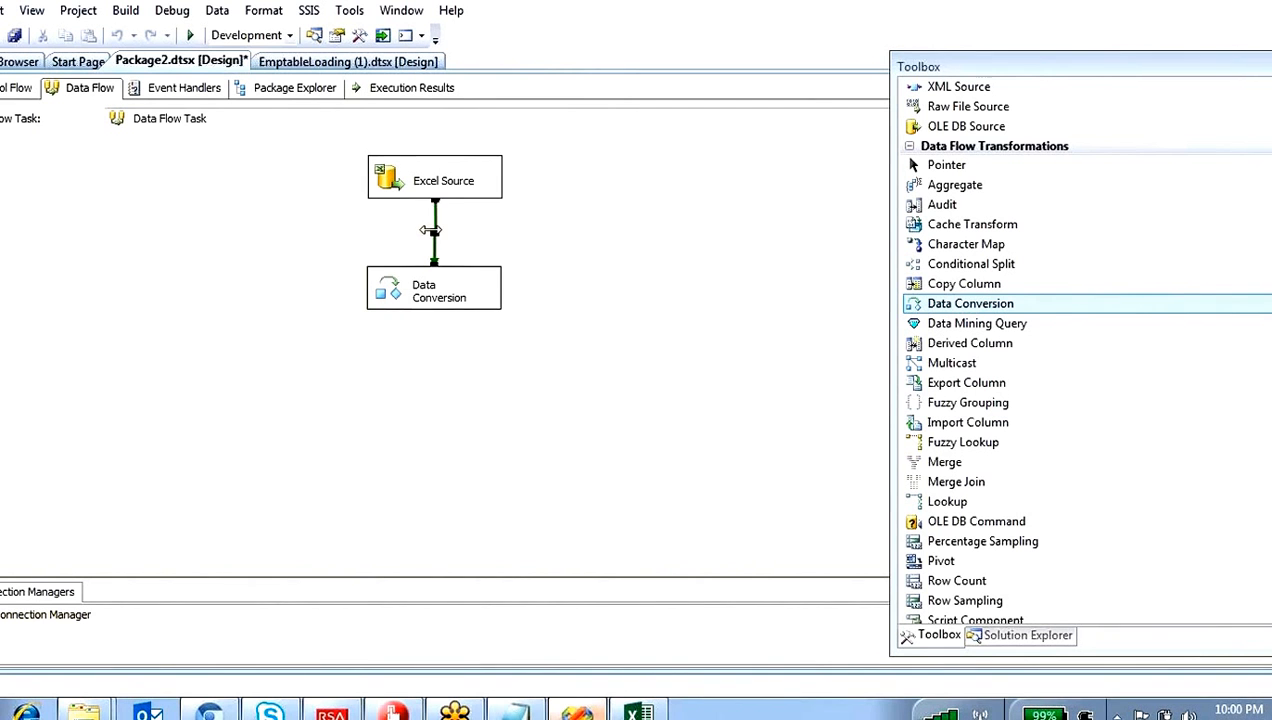
click(437, 191)
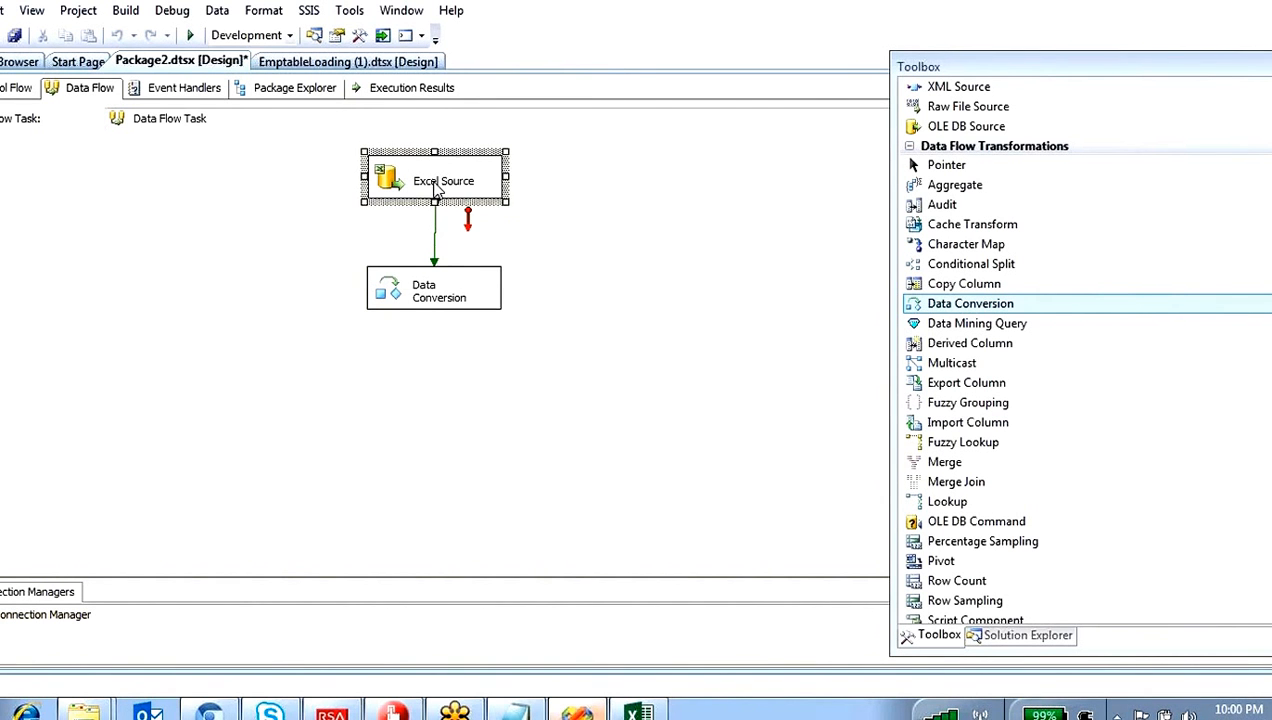
Step: Open the Data Conversion editor and check the default data type of the Eno column, leaving that column unselected
click(398, 292)
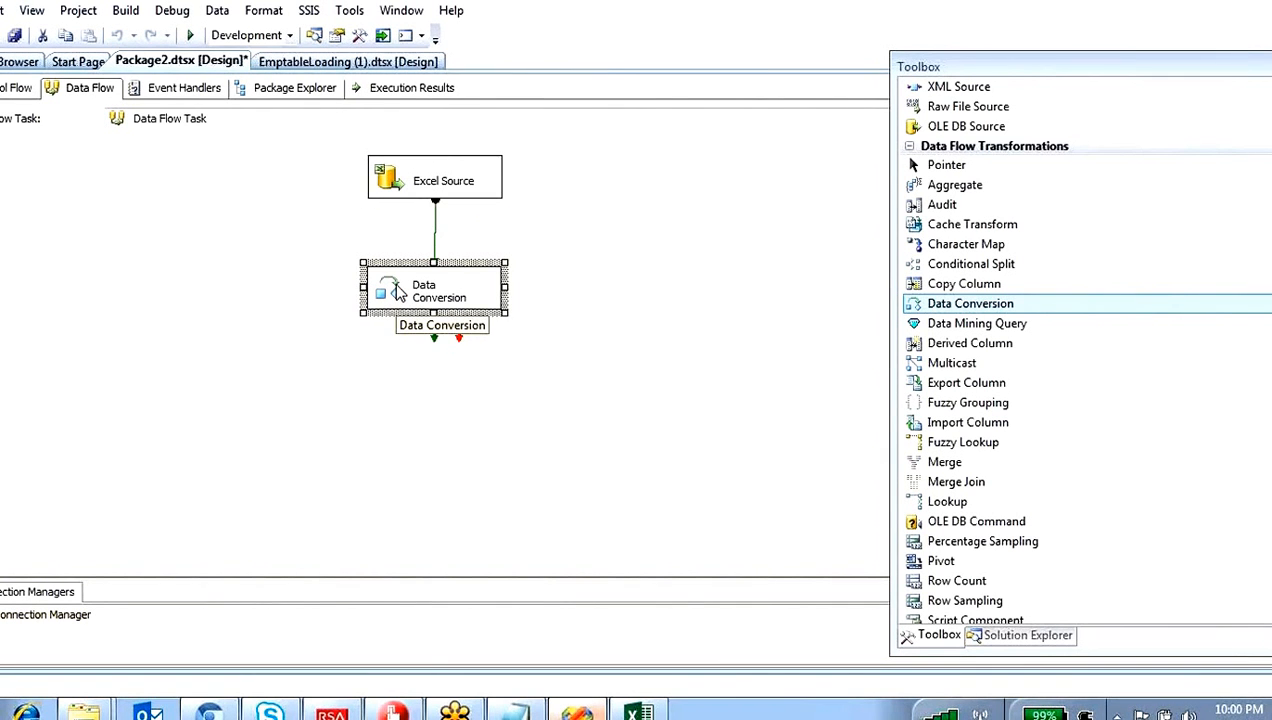
double_click(398, 292)
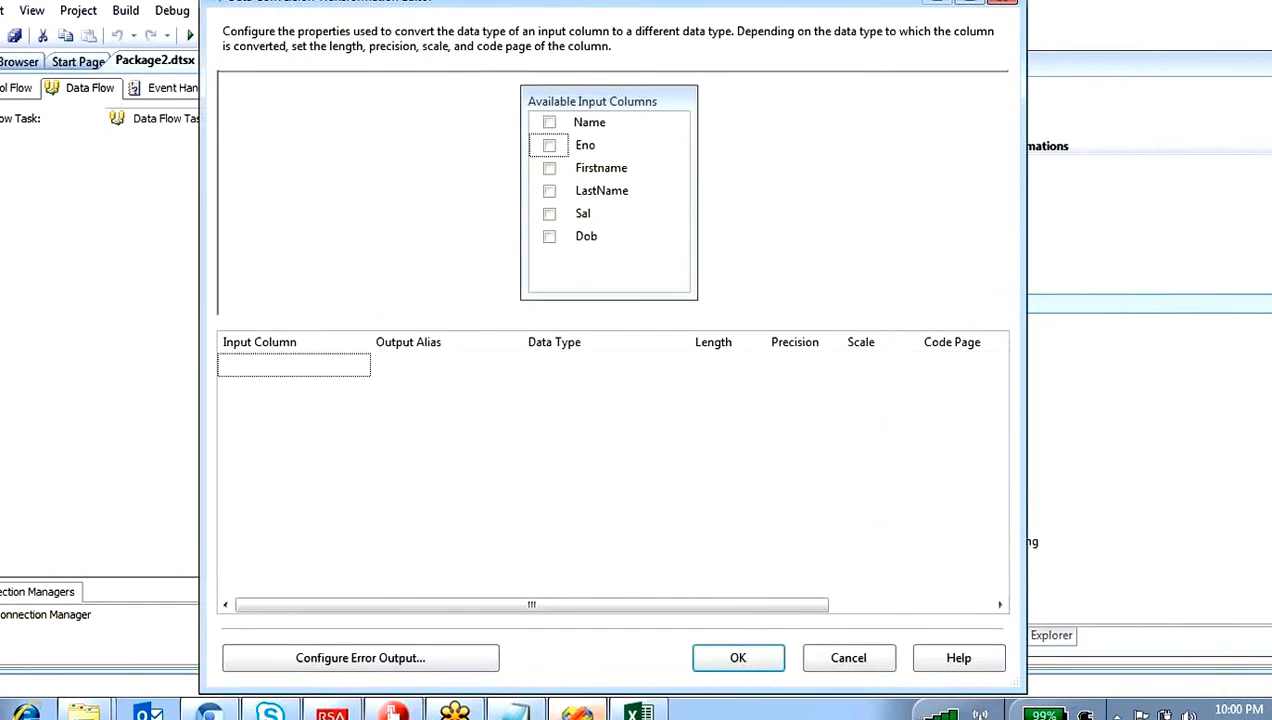
mouse_move(585, 171)
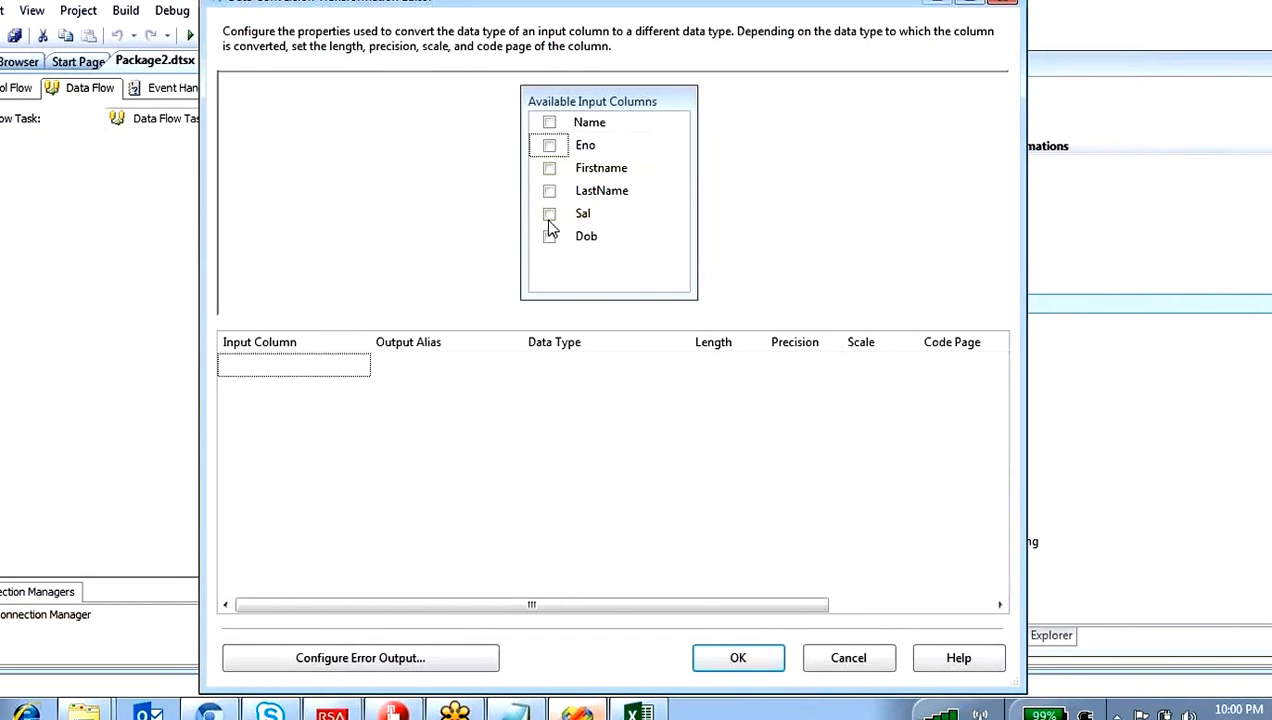
click(549, 148)
click(549, 148)
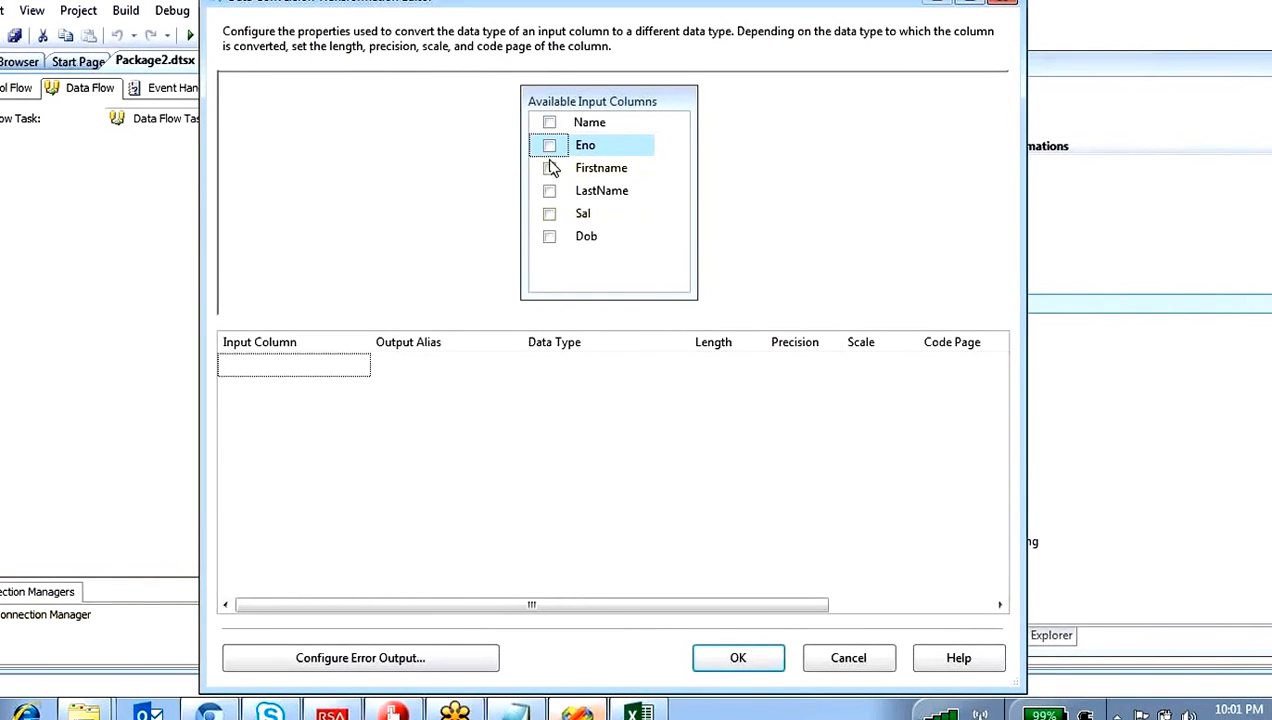
click(556, 146)
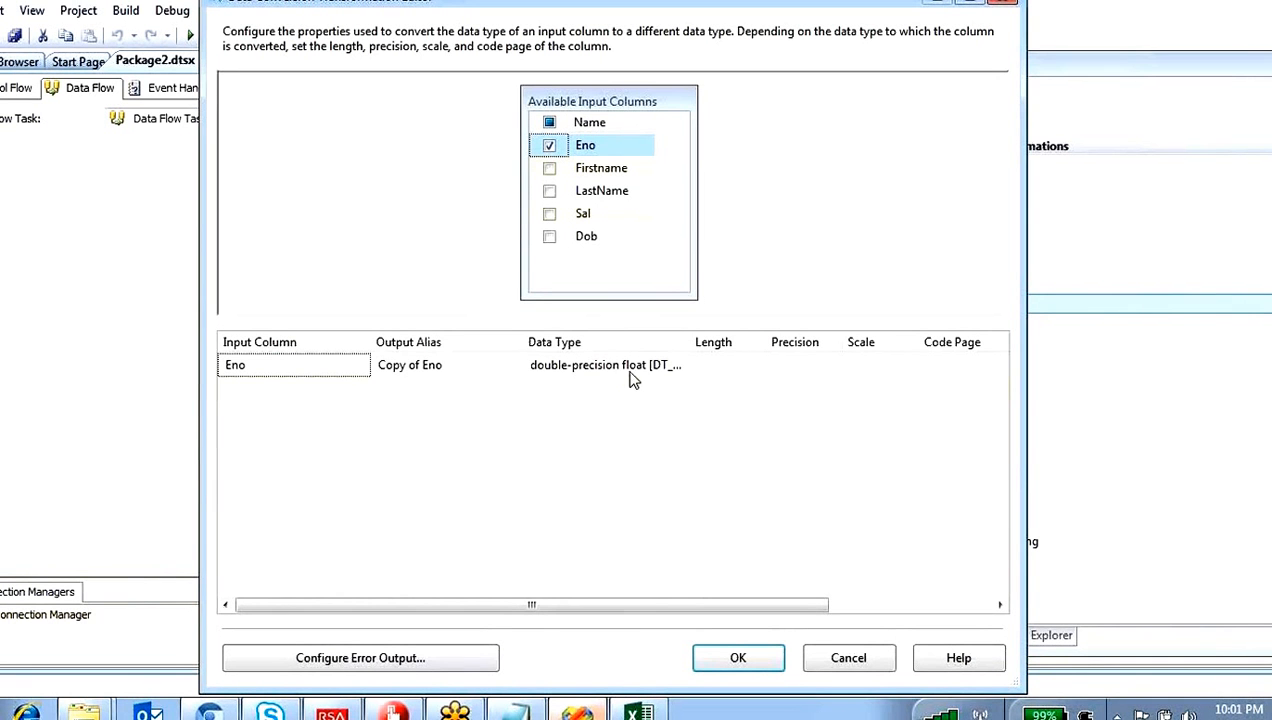
click(549, 147)
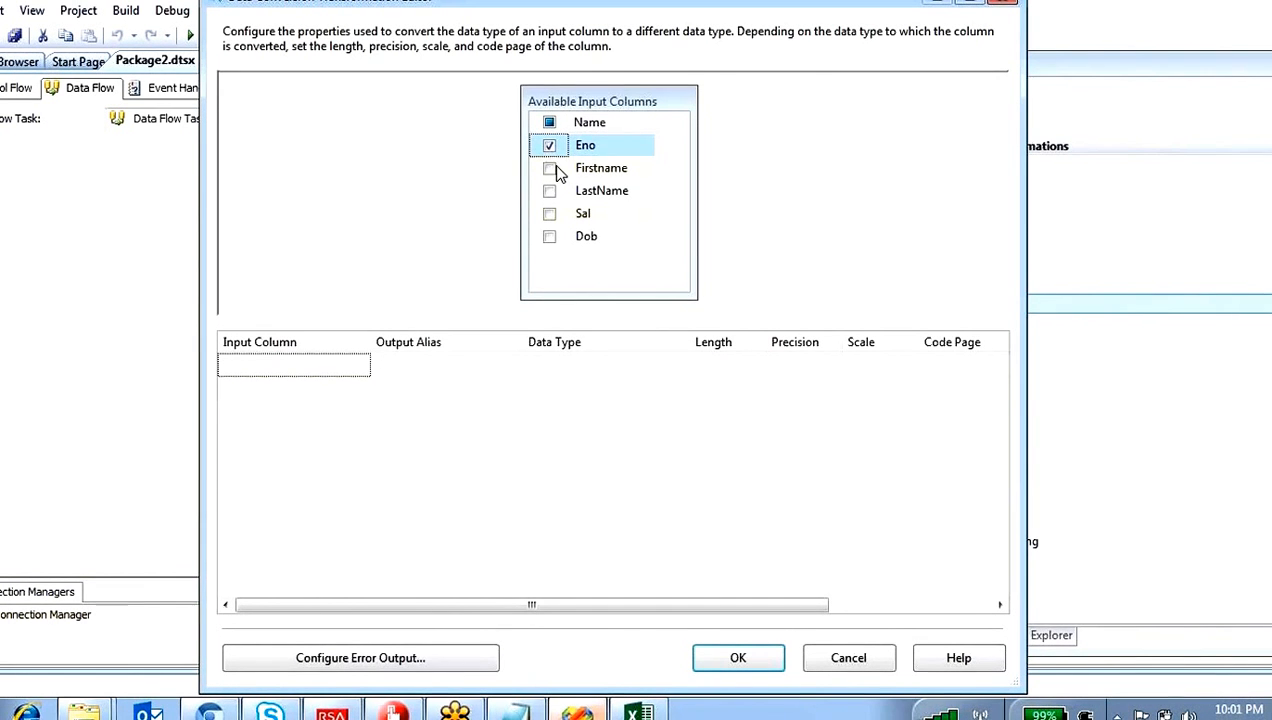
Step: Add the Firstname column to the conversion with the data type string [DT_STR]
click(549, 168)
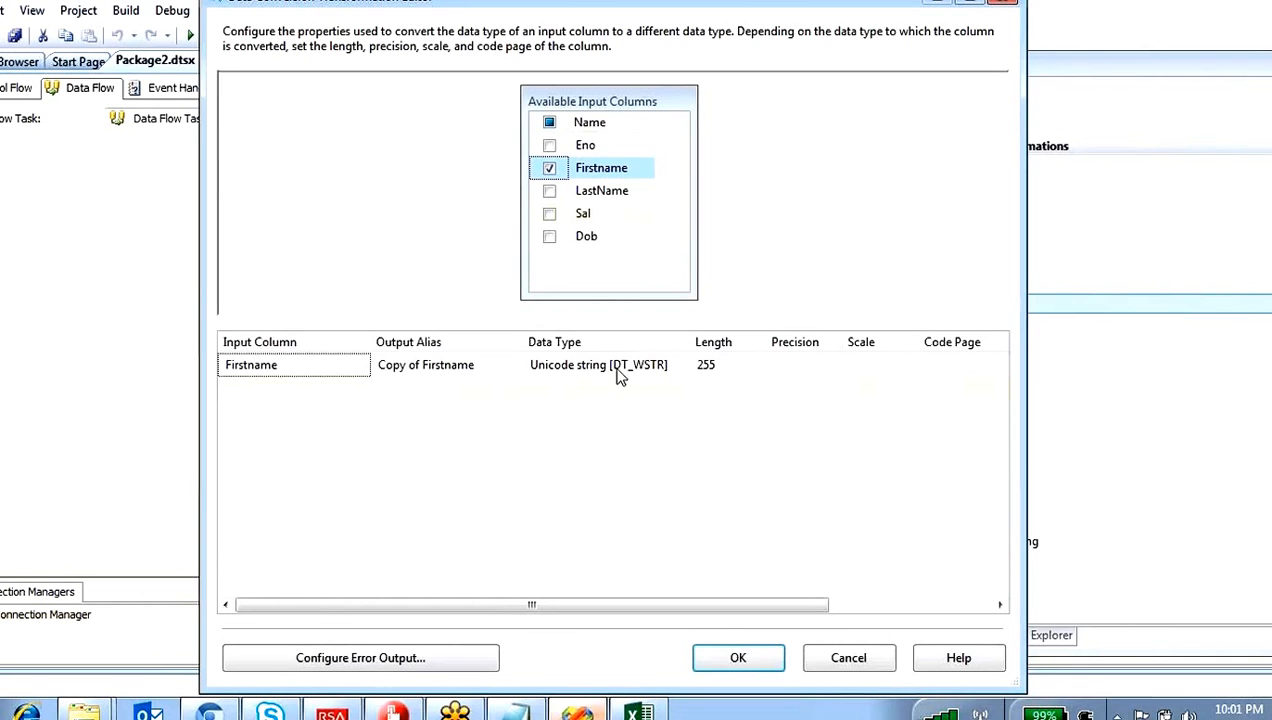
click(682, 370)
click(682, 370)
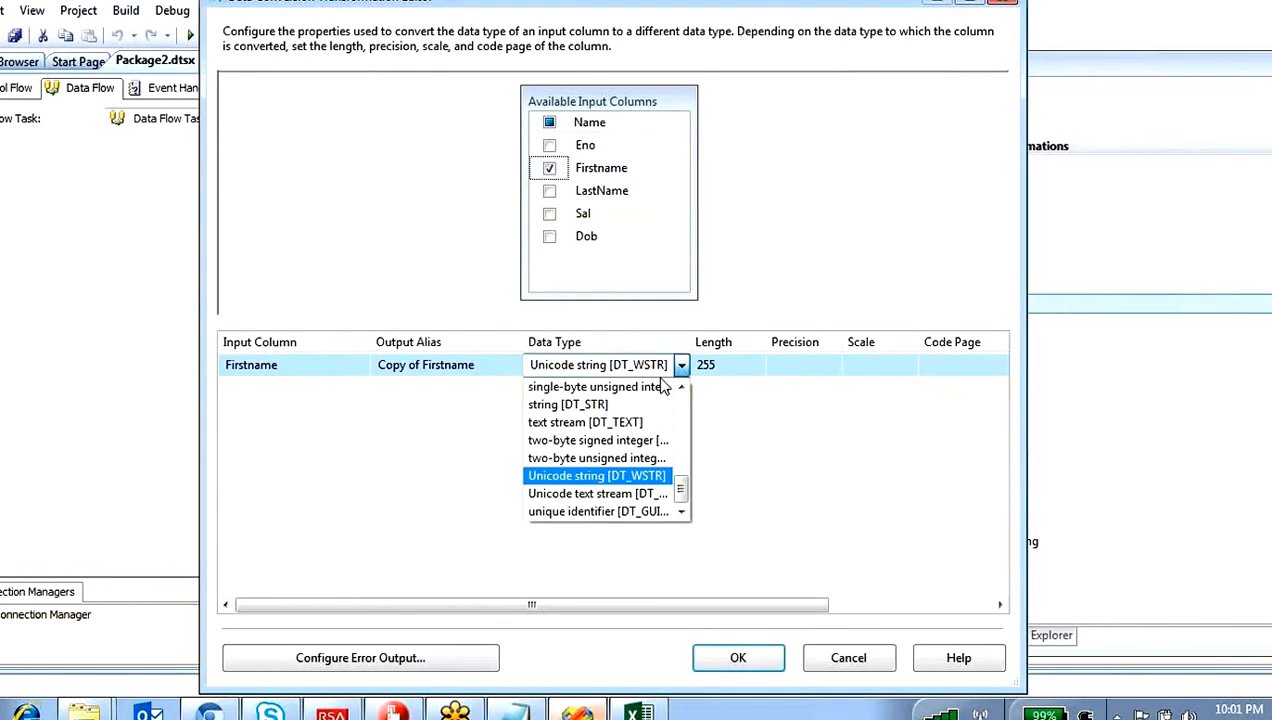
click(593, 410)
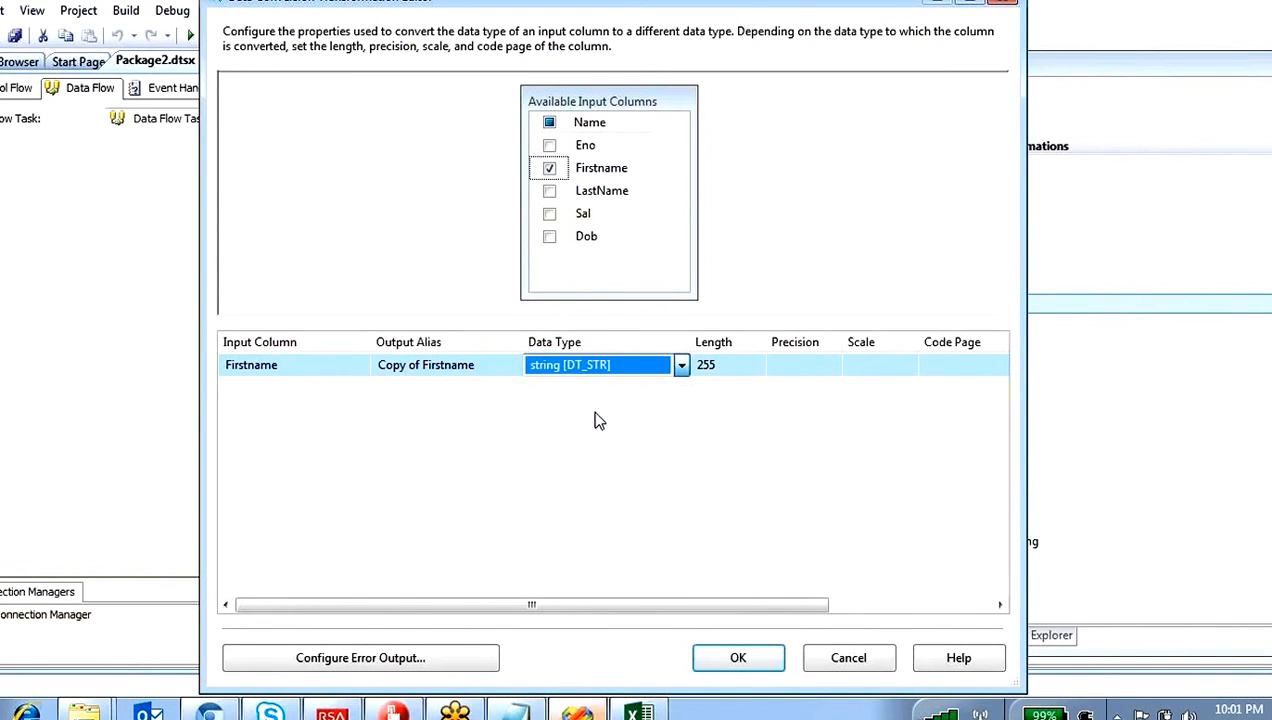
Step: Add the LastName column to the conversion with the data type string [DT_STR]
click(549, 190)
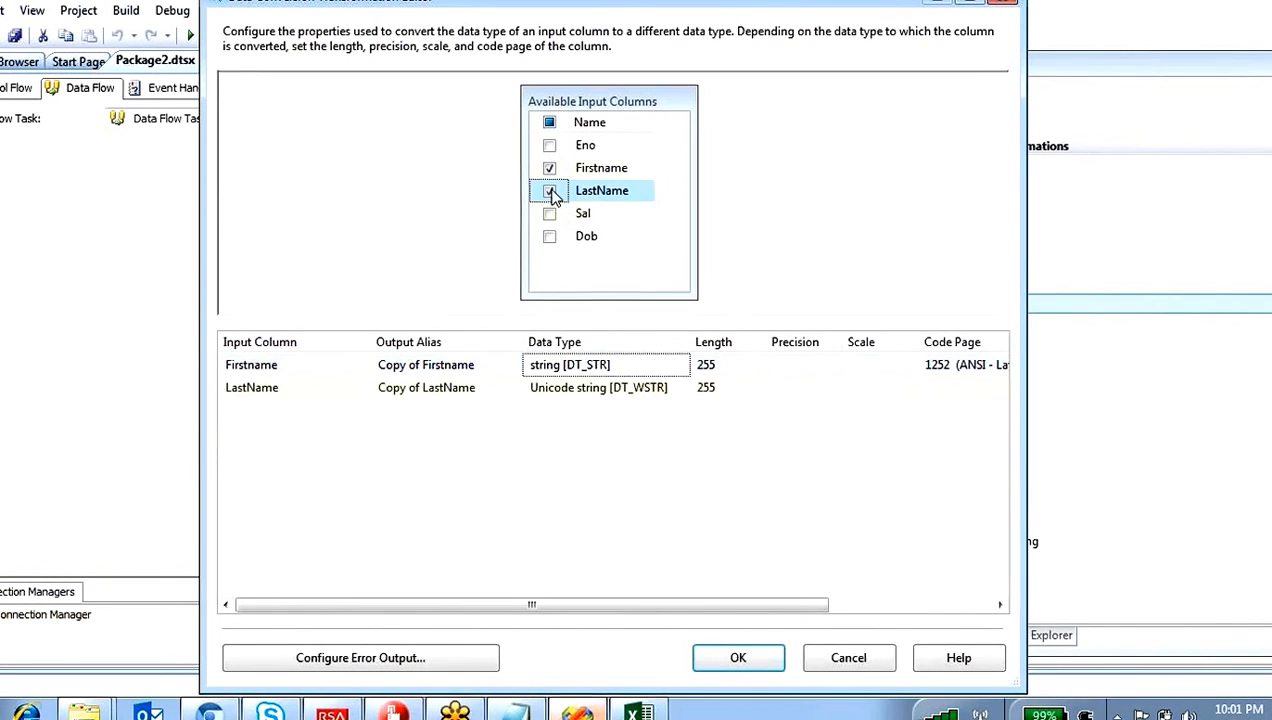
click(660, 397)
click(660, 397)
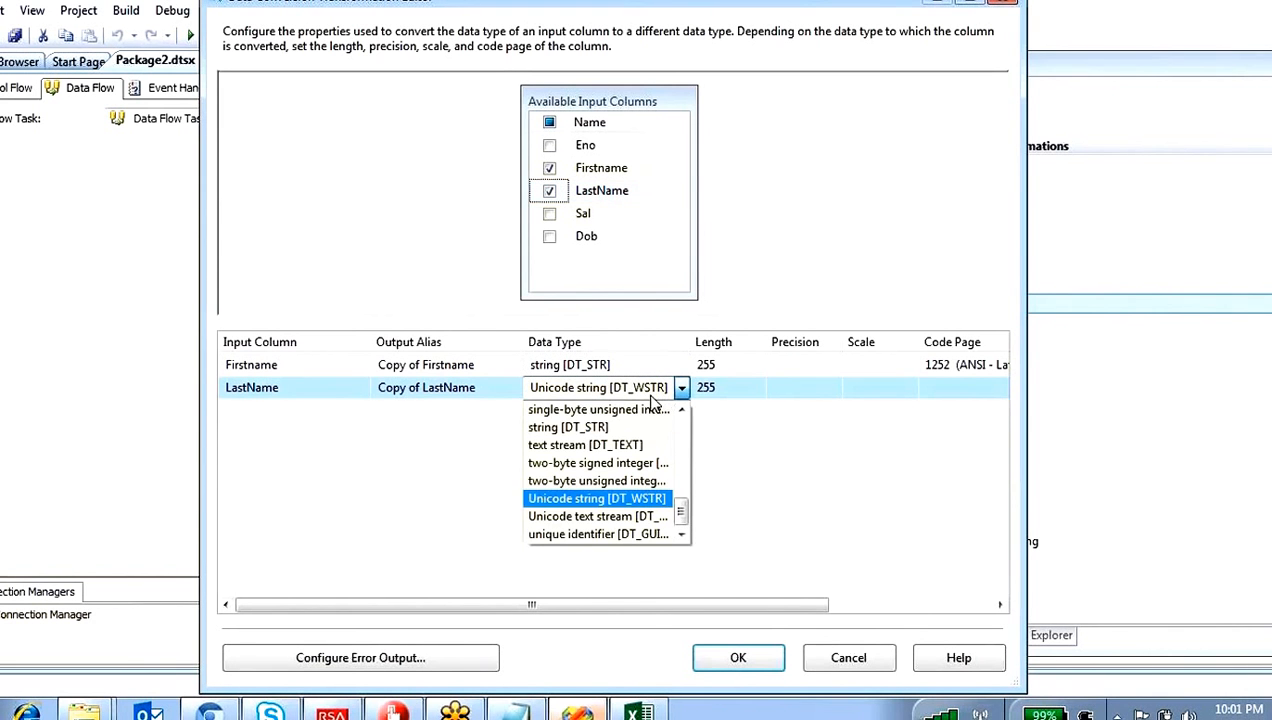
click(565, 430)
Step: Check the default data types of the Sal and Dob columns, leaving both out of the conversion
click(549, 215)
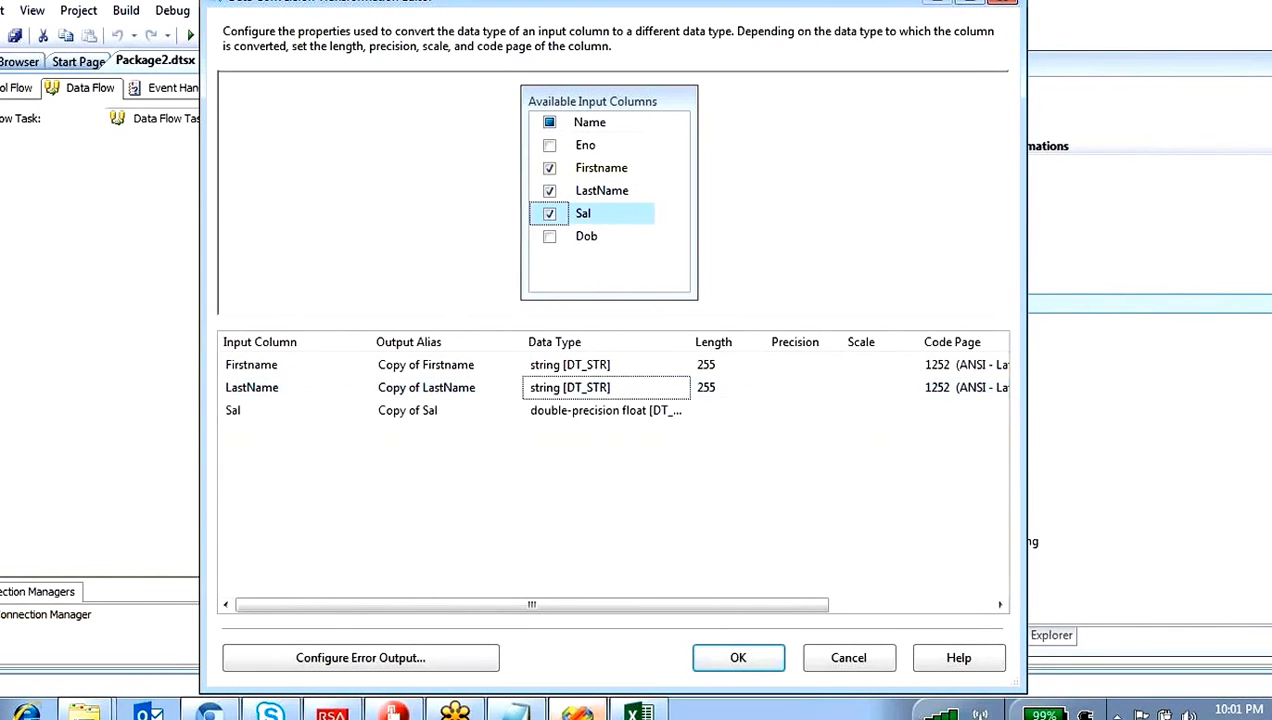
click(549, 213)
click(549, 236)
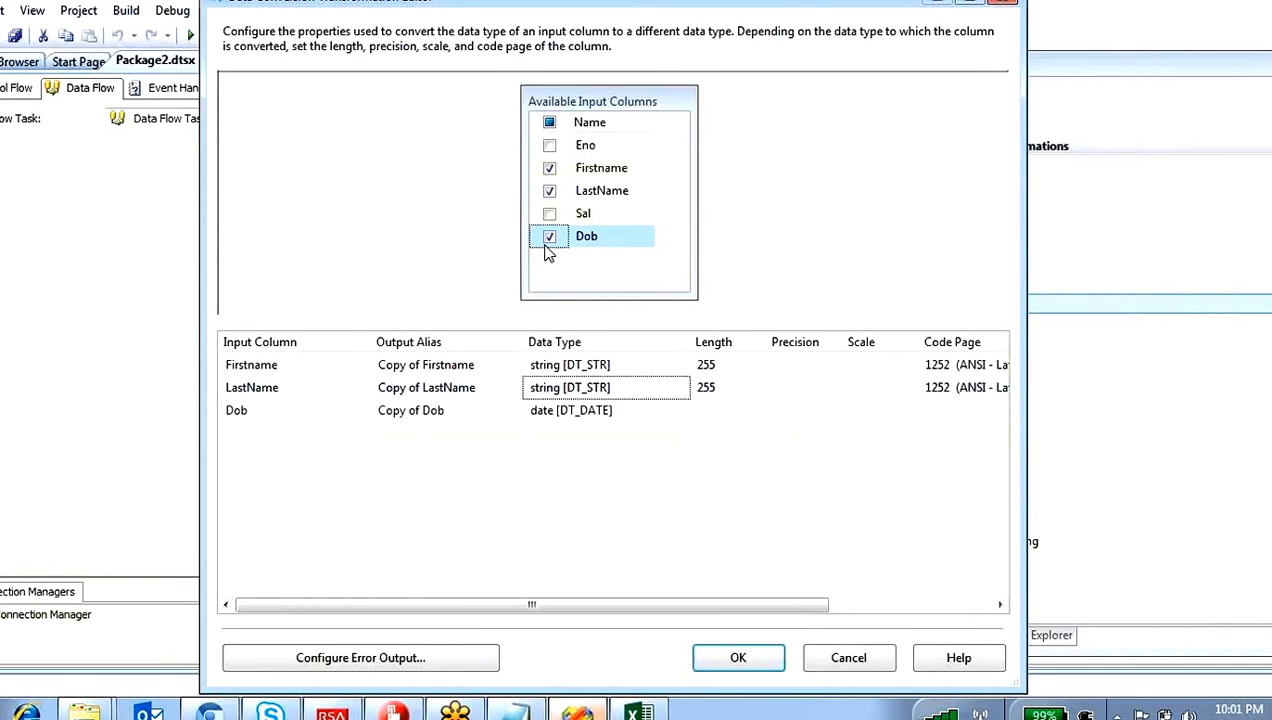
click(551, 243)
click(670, 520)
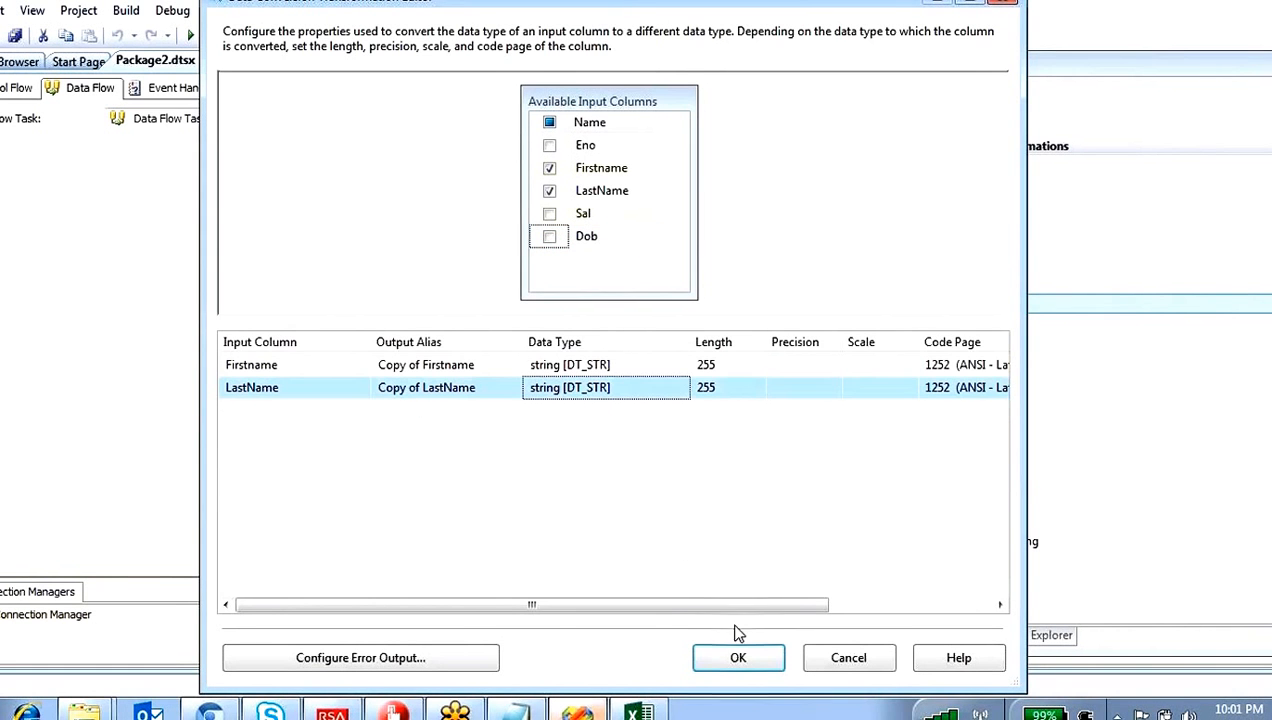
Step: Confirm the column conversions, then reopen the Data Conversion editor to review the Firstname and LastName settings and accept them
click(738, 658)
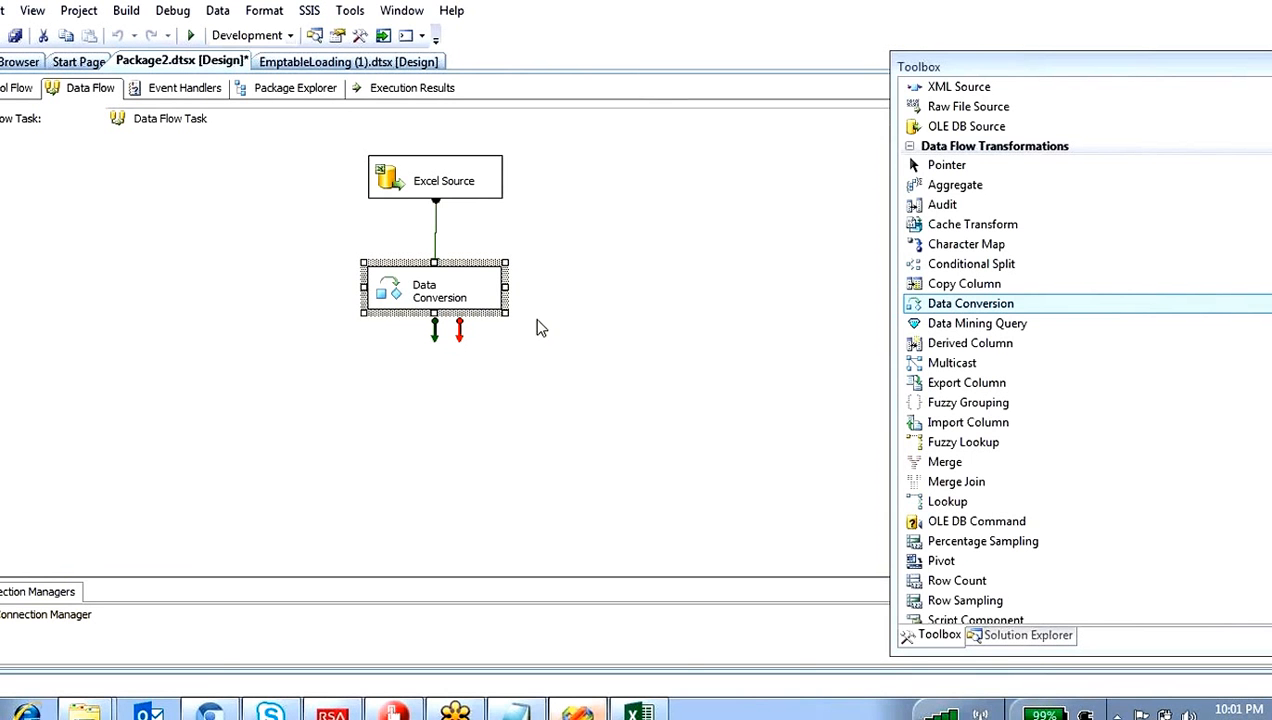
double_click(380, 294)
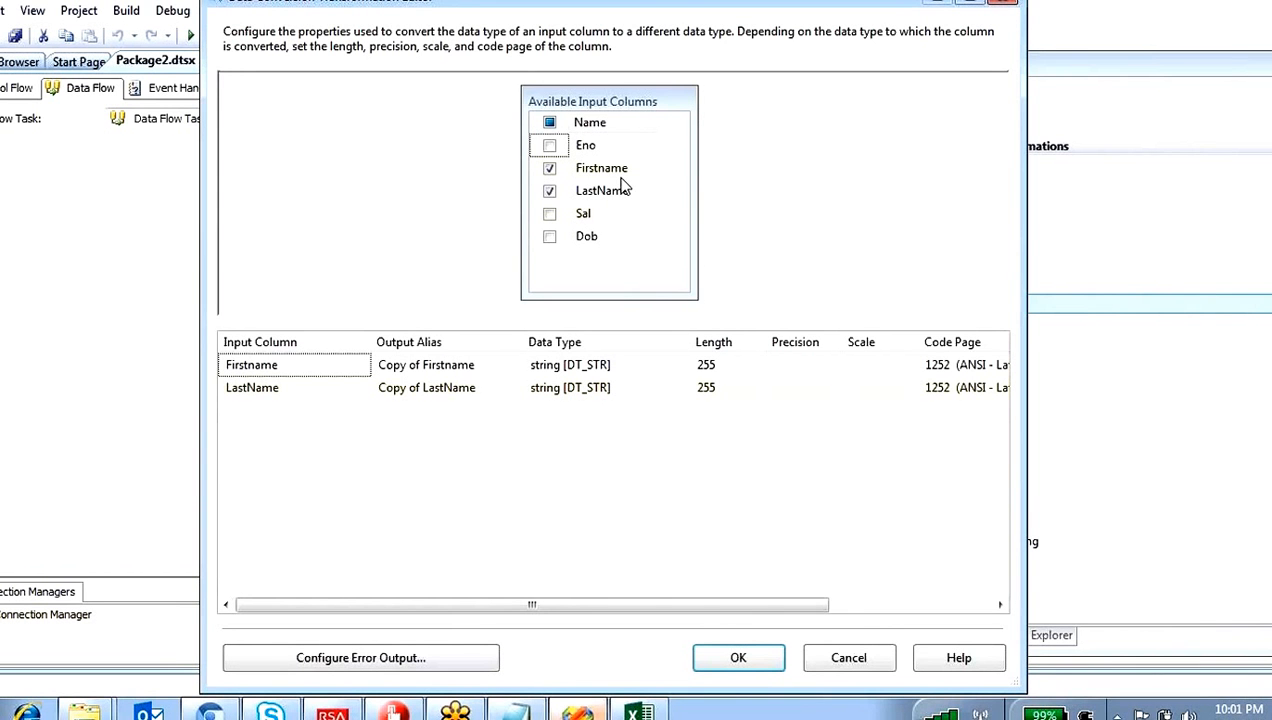
mouse_move(622, 185)
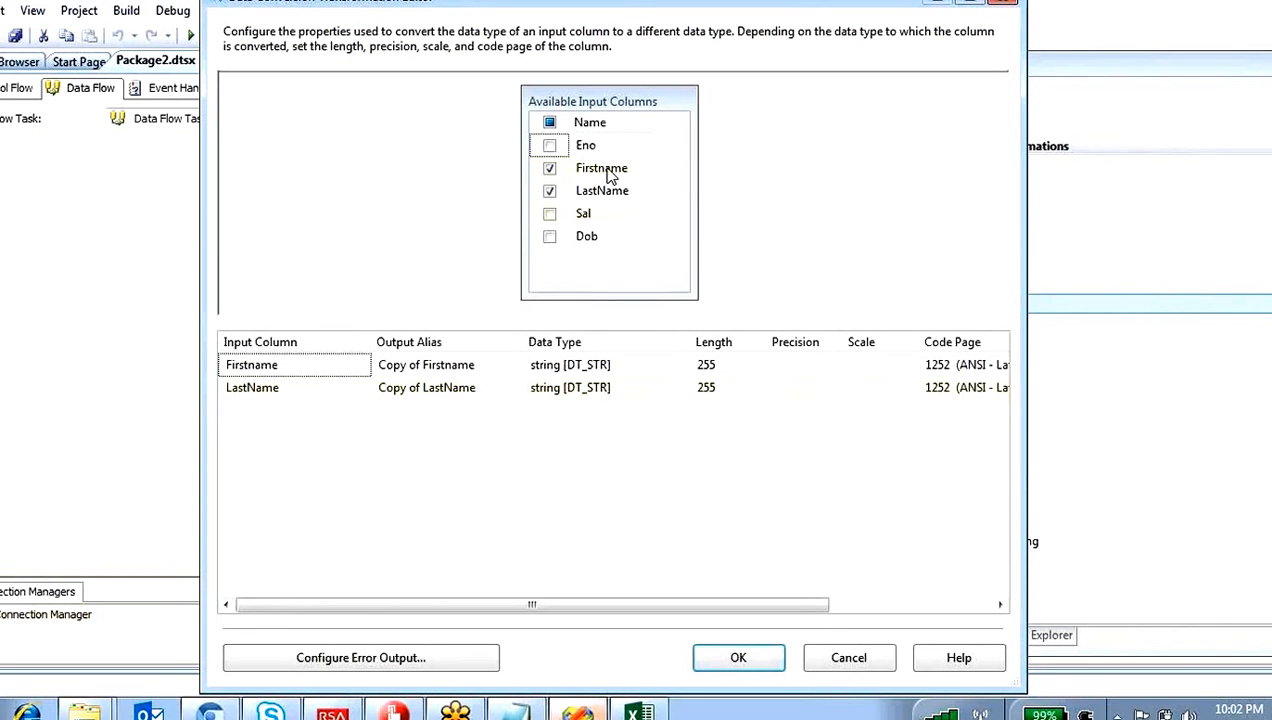
click(718, 666)
click(573, 456)
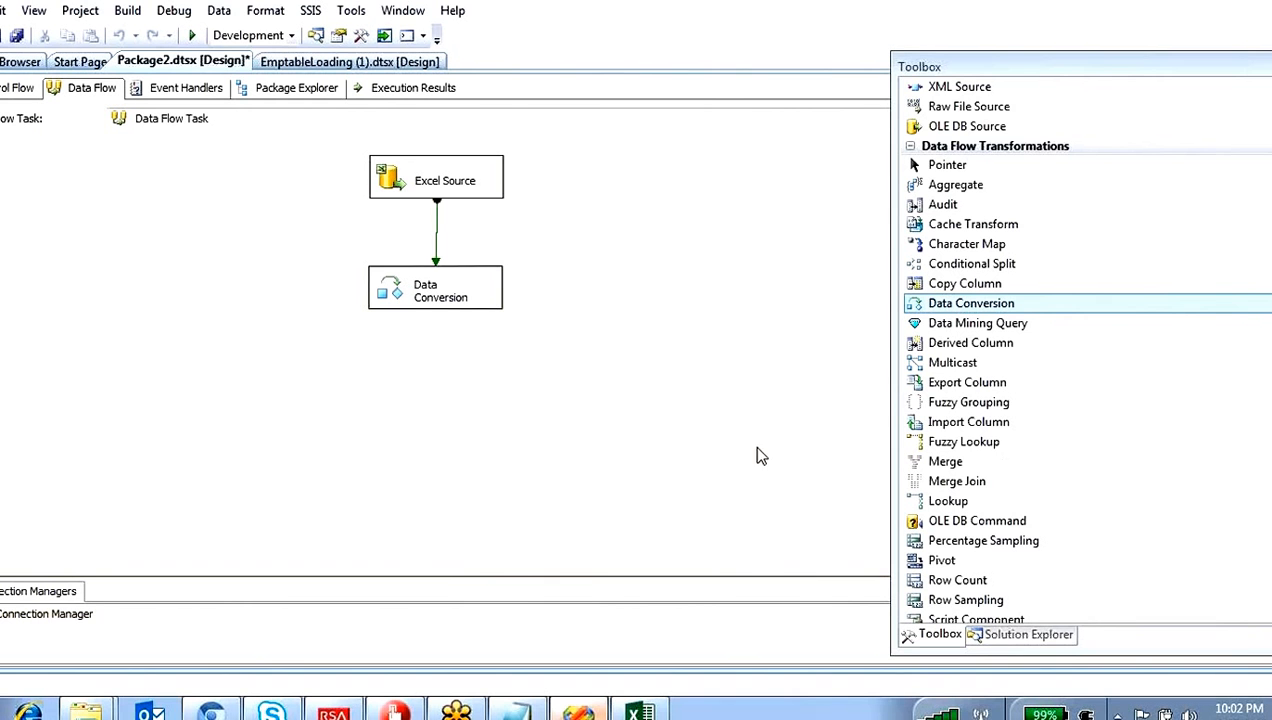
click(985, 563)
scroll(988, 567, down, 1)
scroll(985, 565, down, 1)
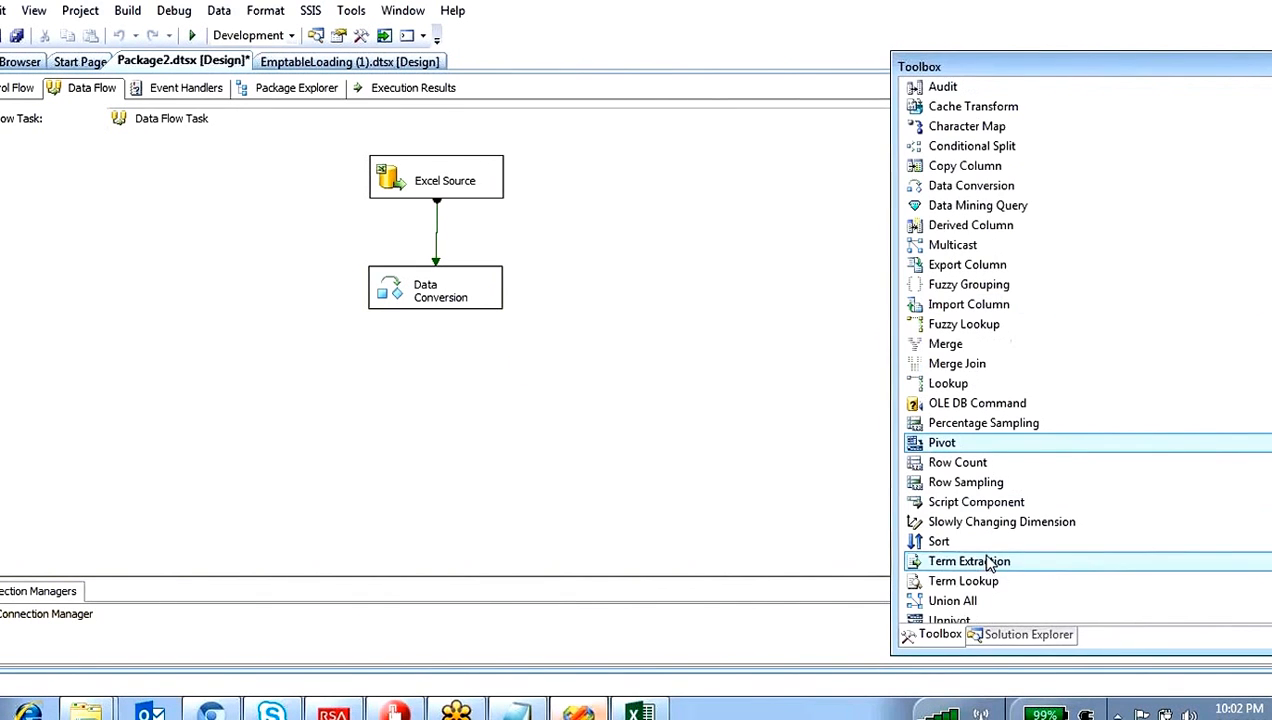
click(436, 238)
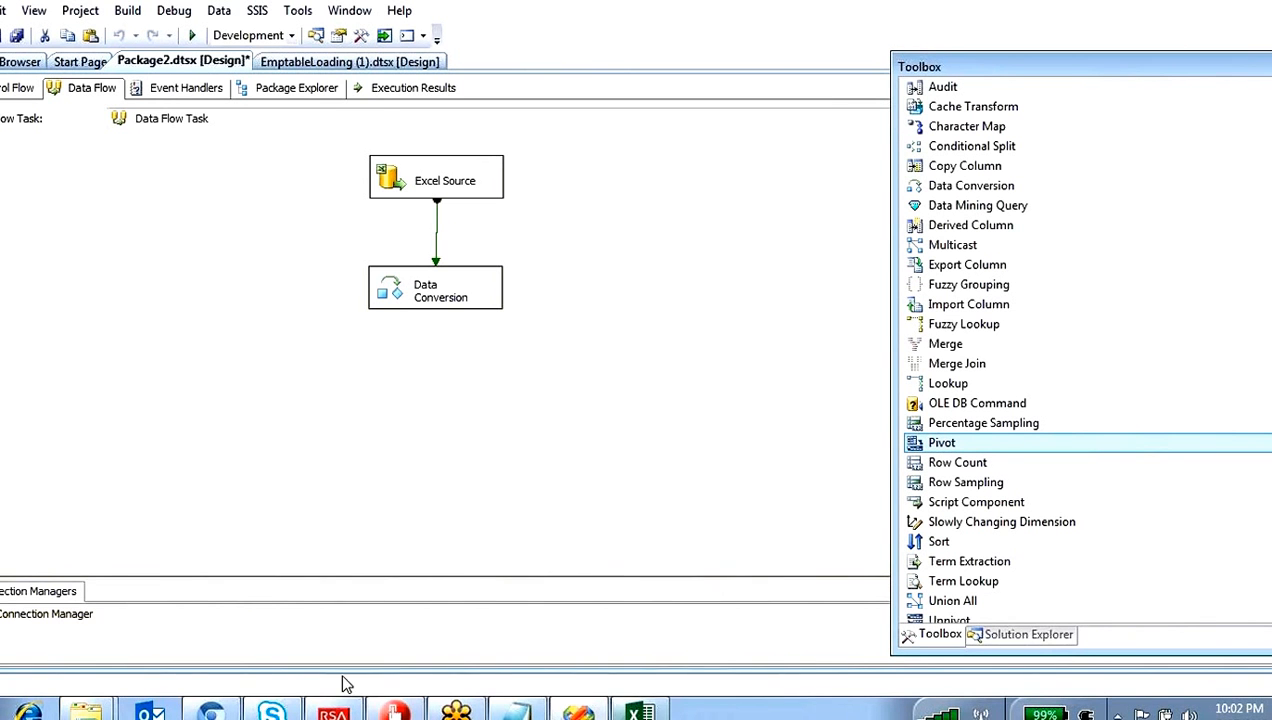
Step: Start SQL Server Management Studio and connect to the local Database Engine "." with Windows Authentication
click(28, 710)
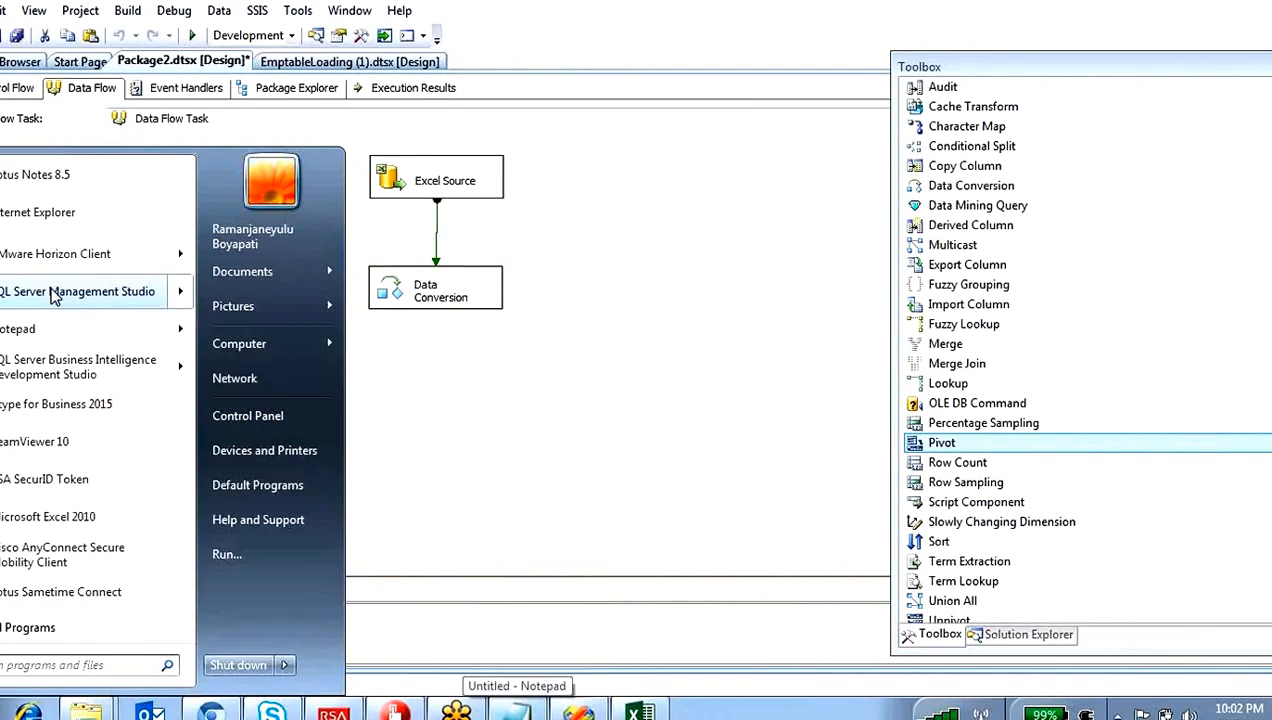
click(515, 711)
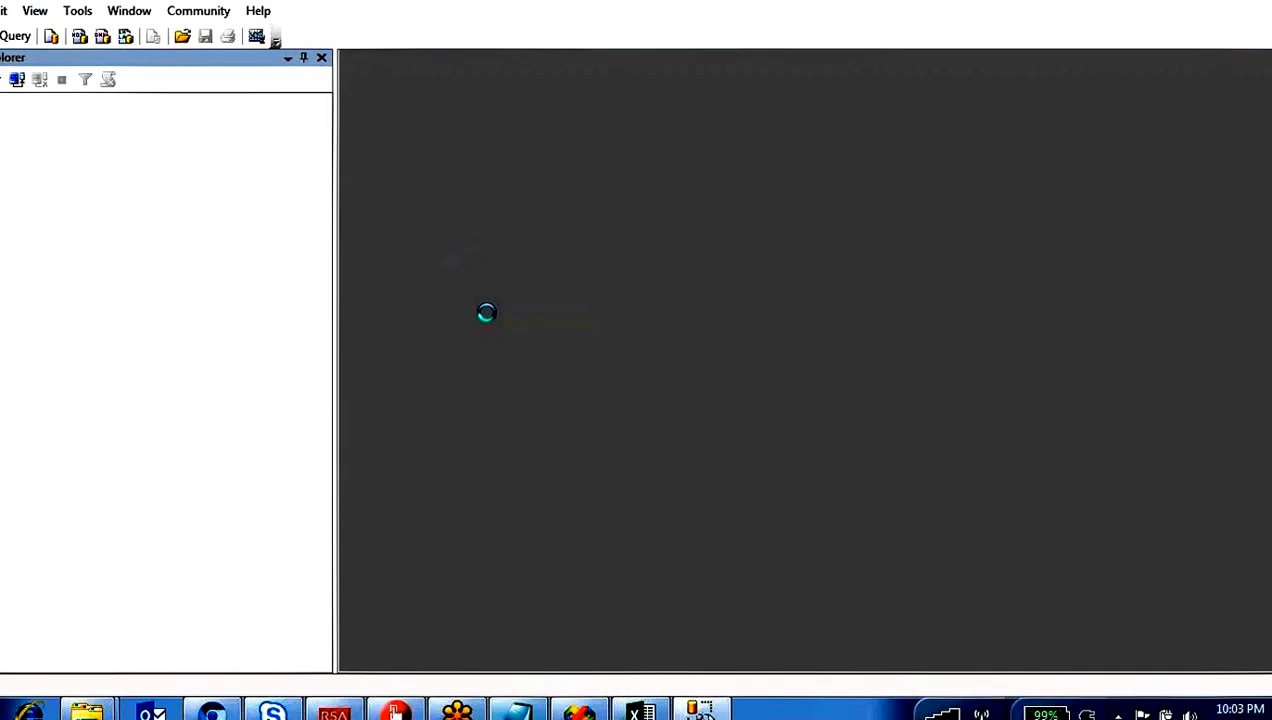
text(.)
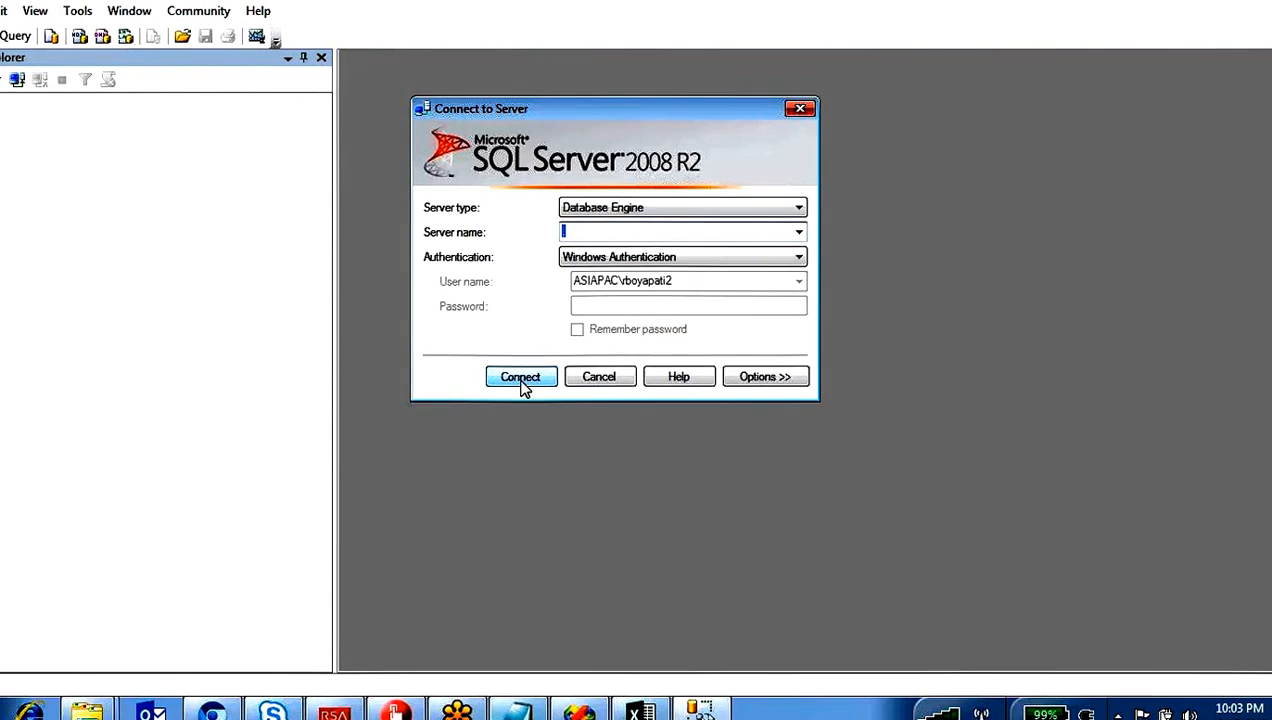
click(521, 386)
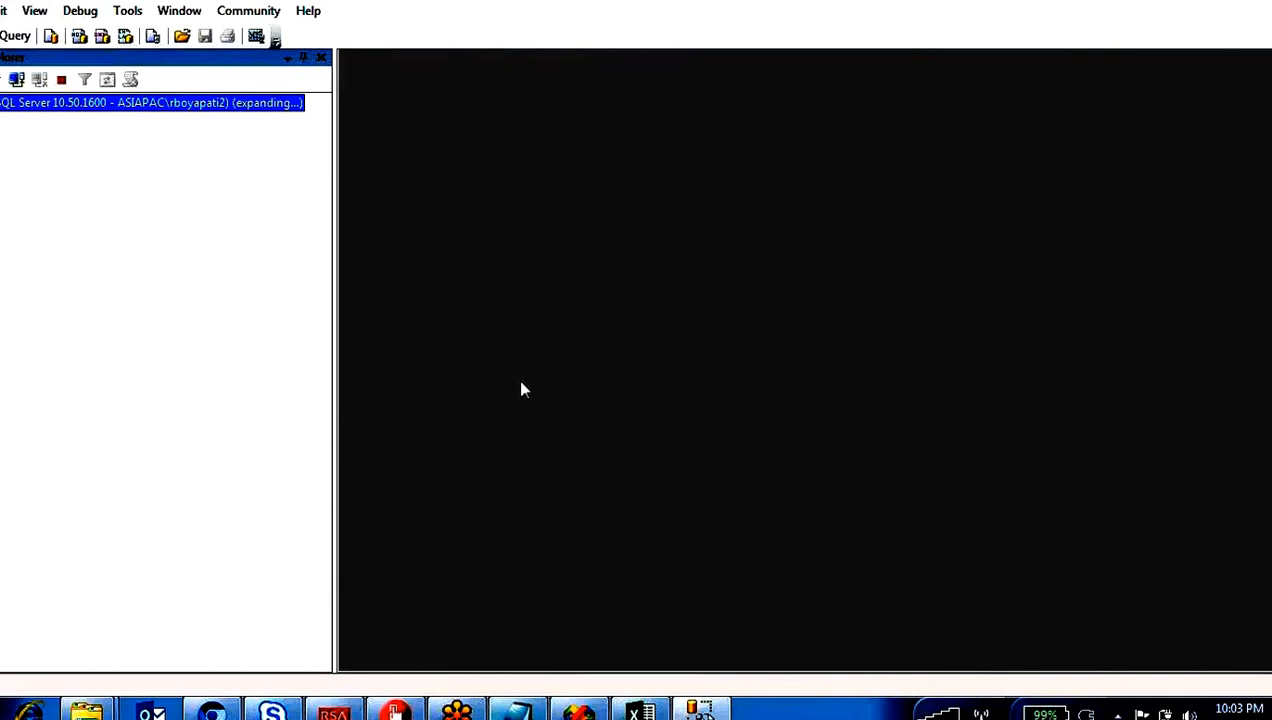
Step: Create a new query and set its database to BIDEMO
click(15, 36)
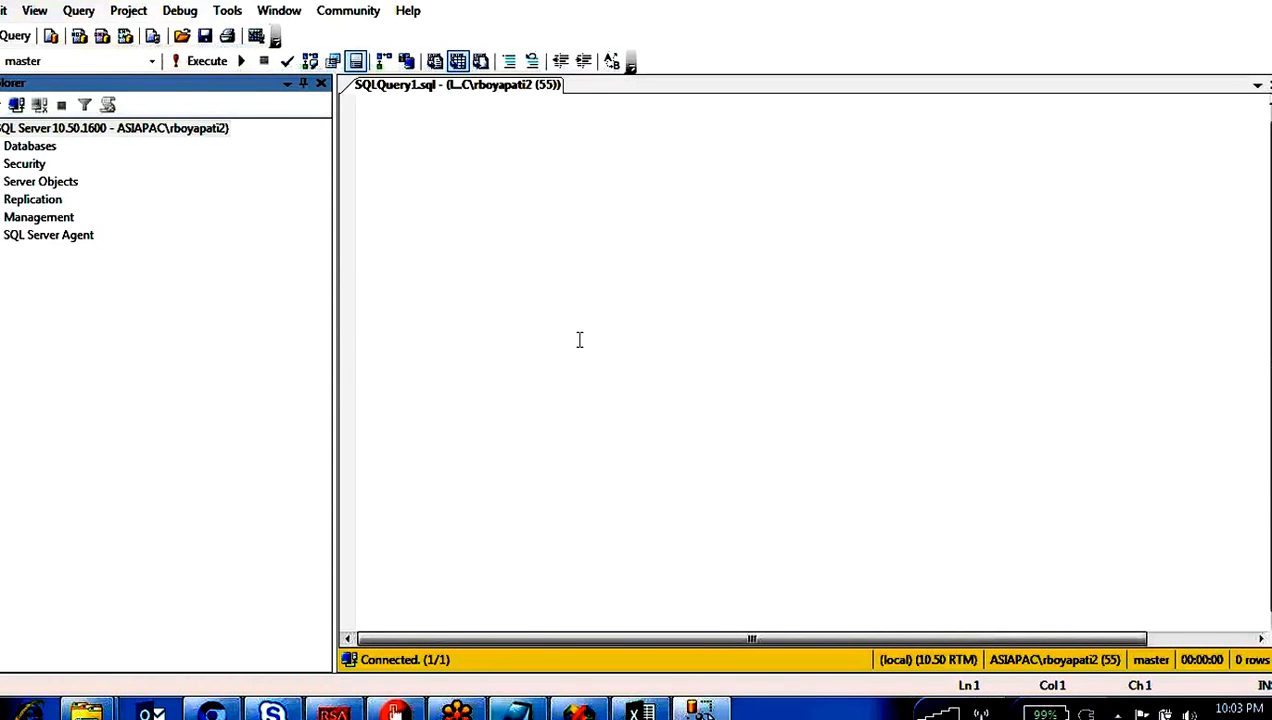
click(150, 61)
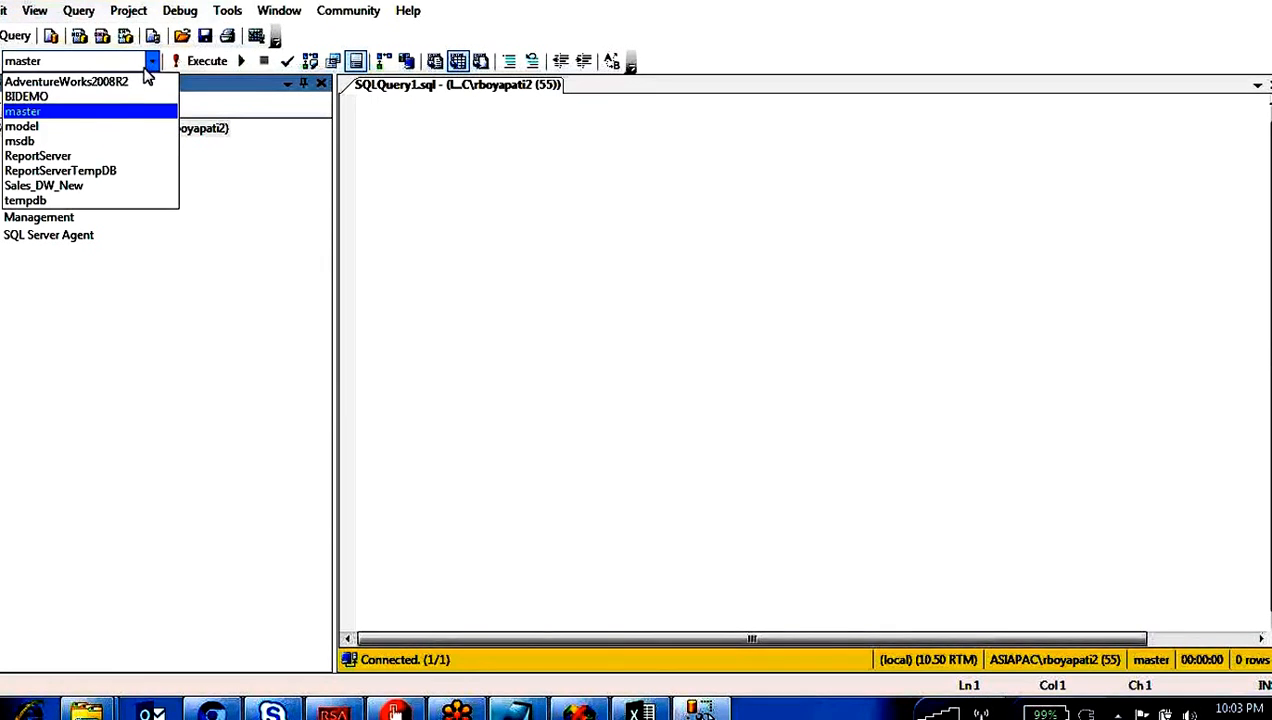
click(42, 99)
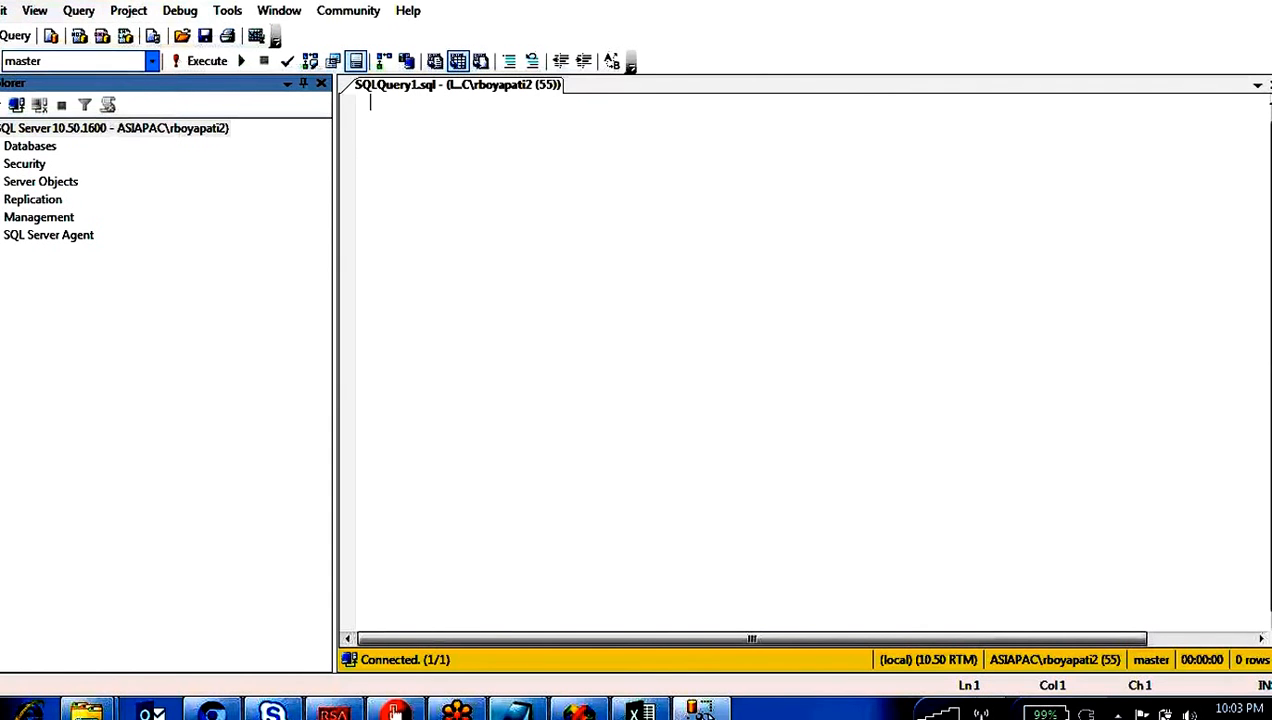
Step: Start a "create table empinfo" statement a couple of lines down in the query
click(443, 180)
key(Return)
key(Return)
text(creat)
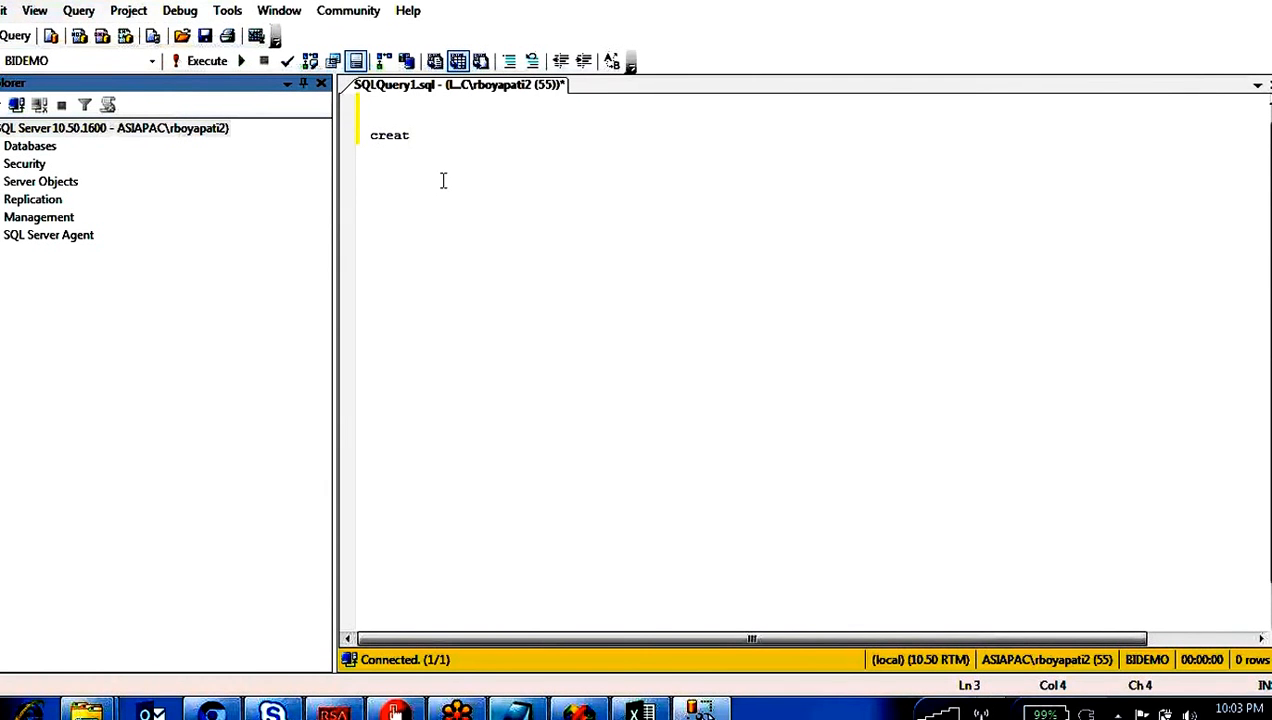
text(e tab)
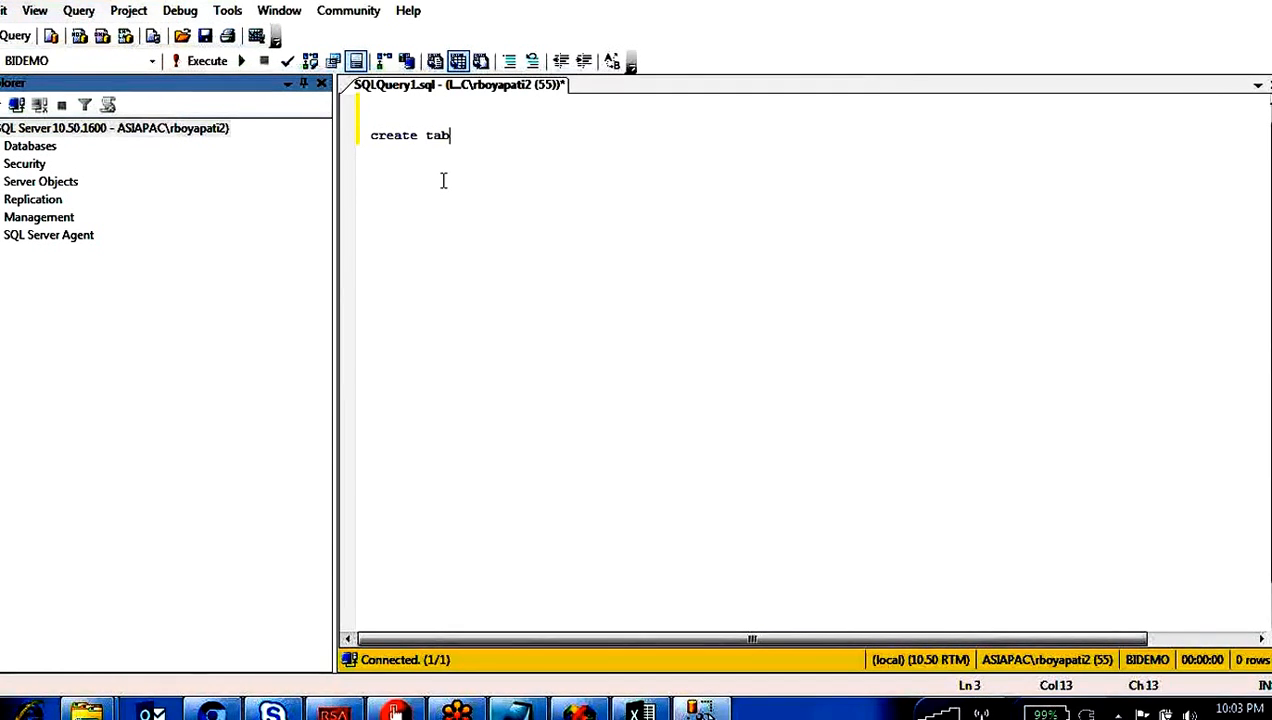
text(le empinfo)
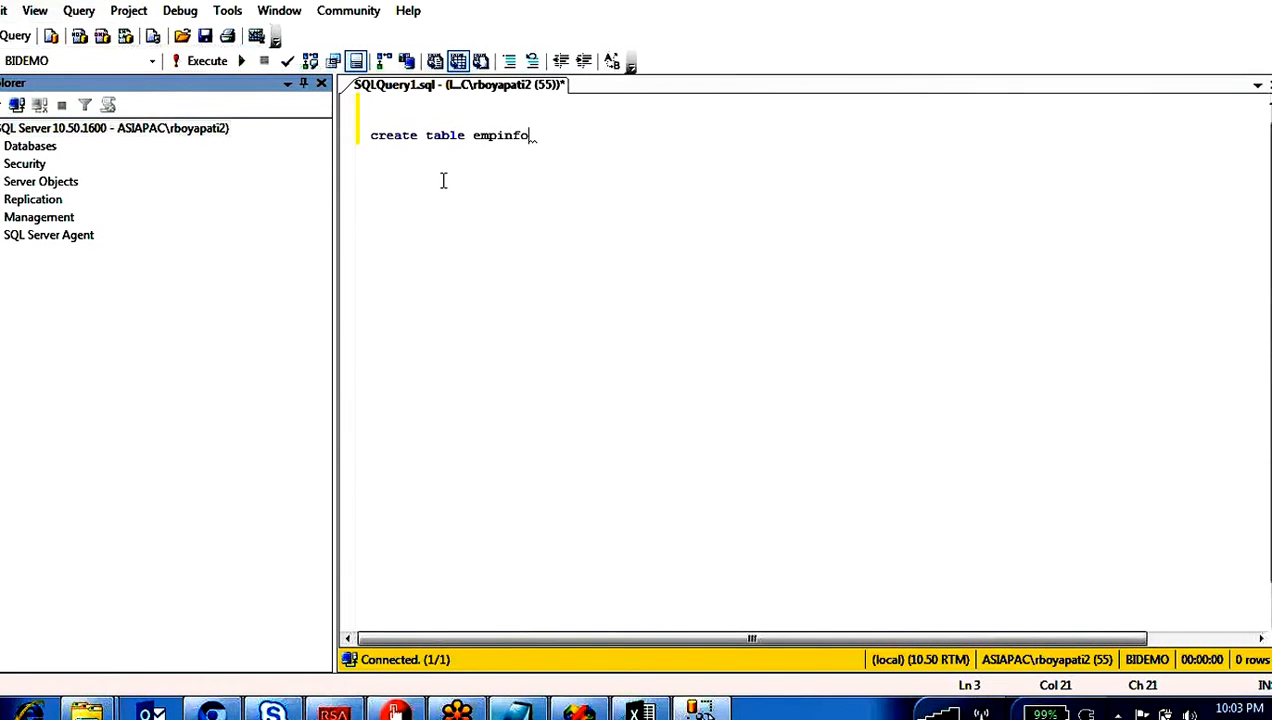
text( (eno int,enam)
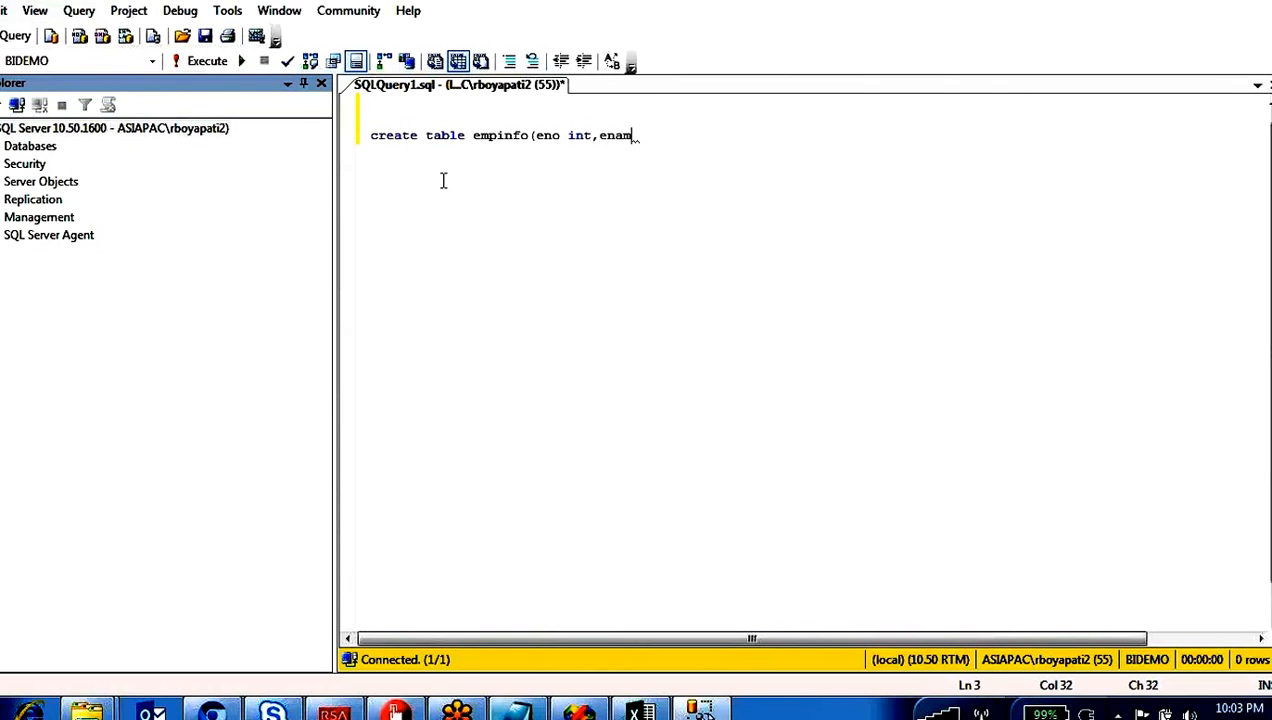
text(e varchar())
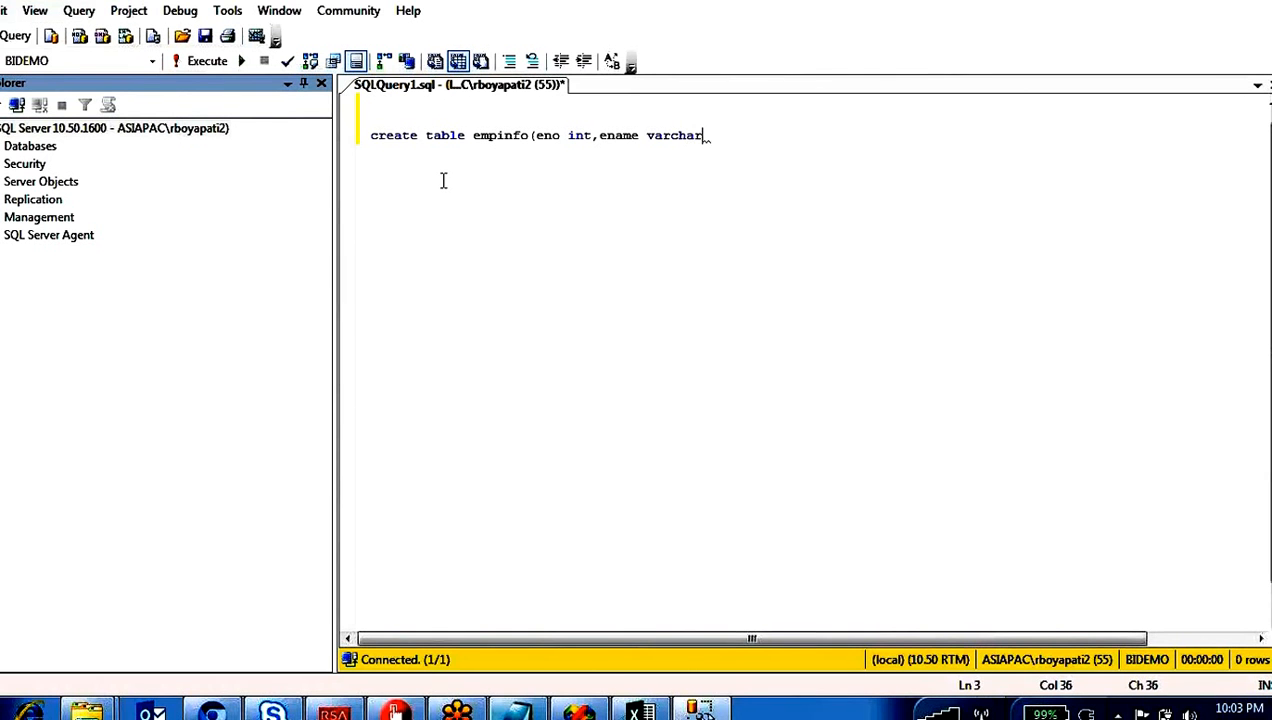
Step: Define the empinfo columns eno as int and ename as varchar(1000) in the create table statement
key(Left)
key(Left)
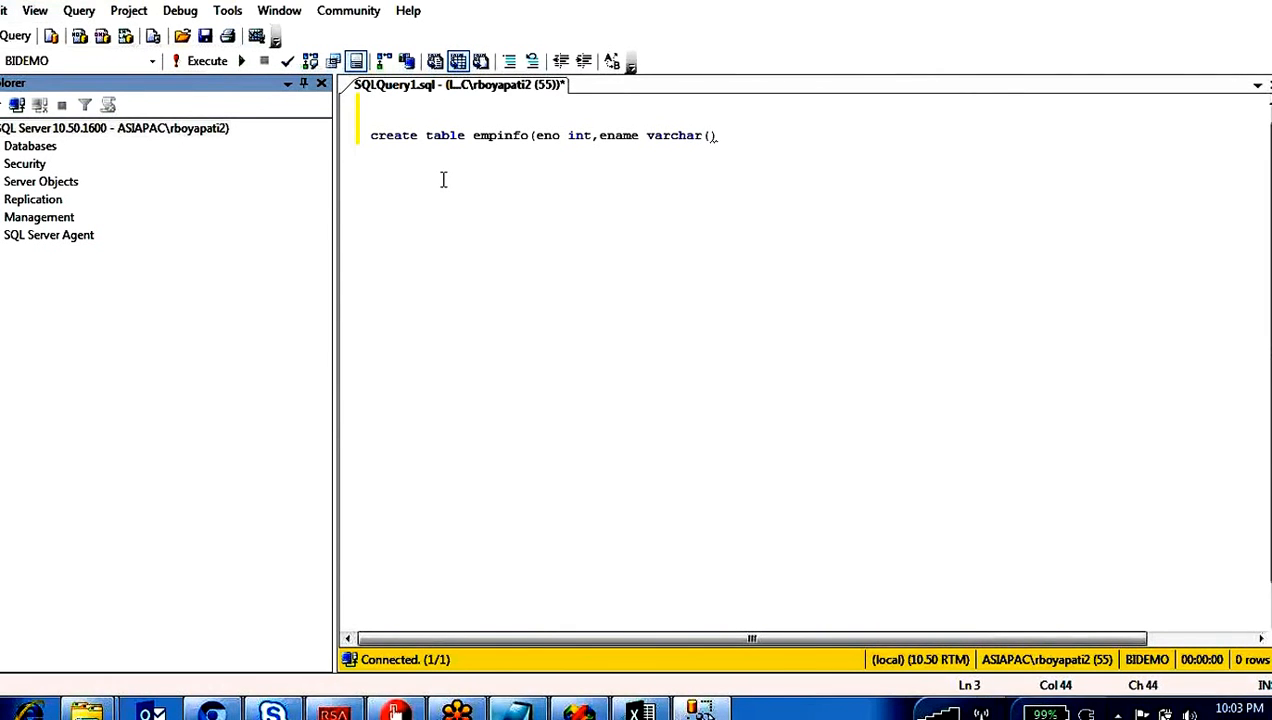
text(1000)
key(Right)
Step: Add the columns sal int and dob datetime, close the create table statement and execute it
text(,sal int)
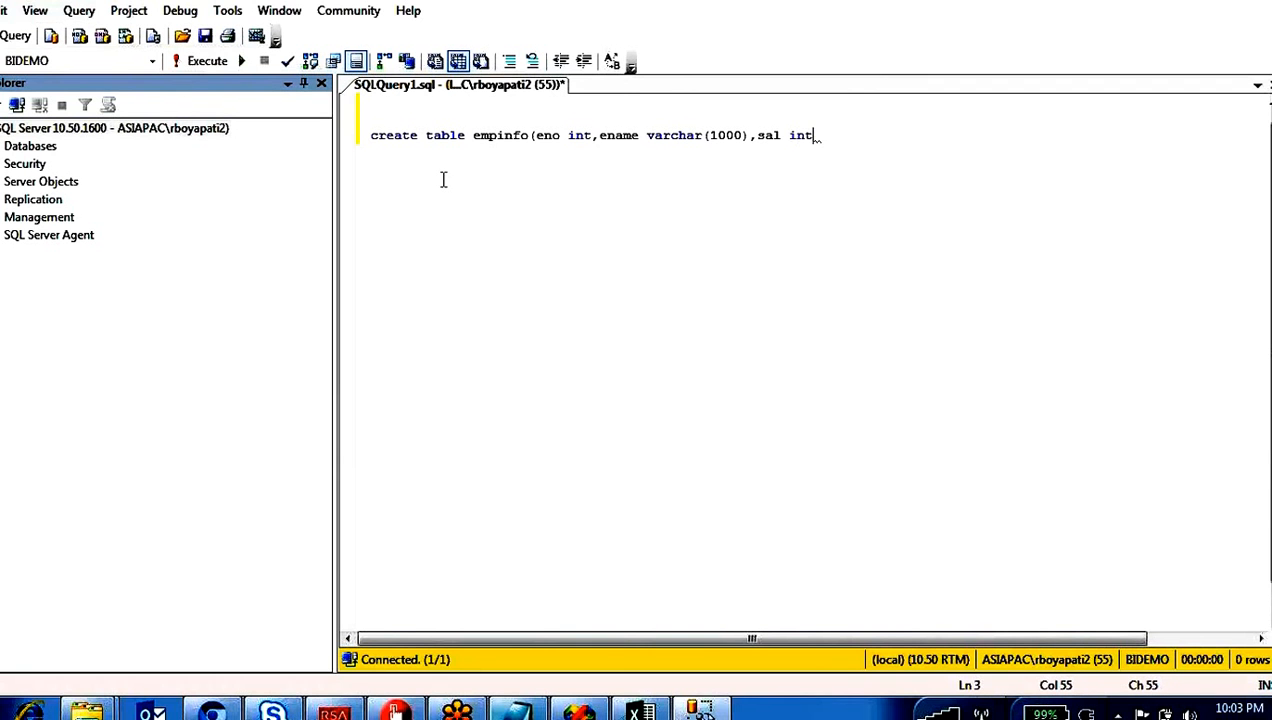
text(, dob )
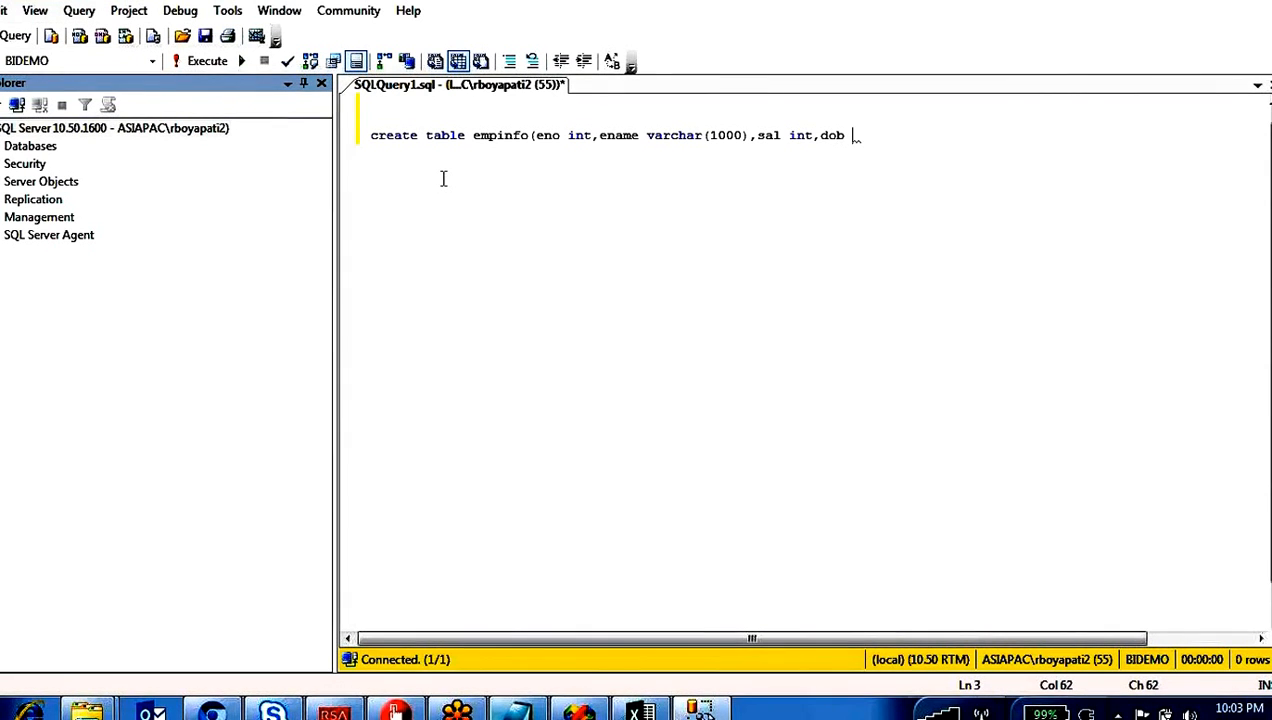
text(datetime))
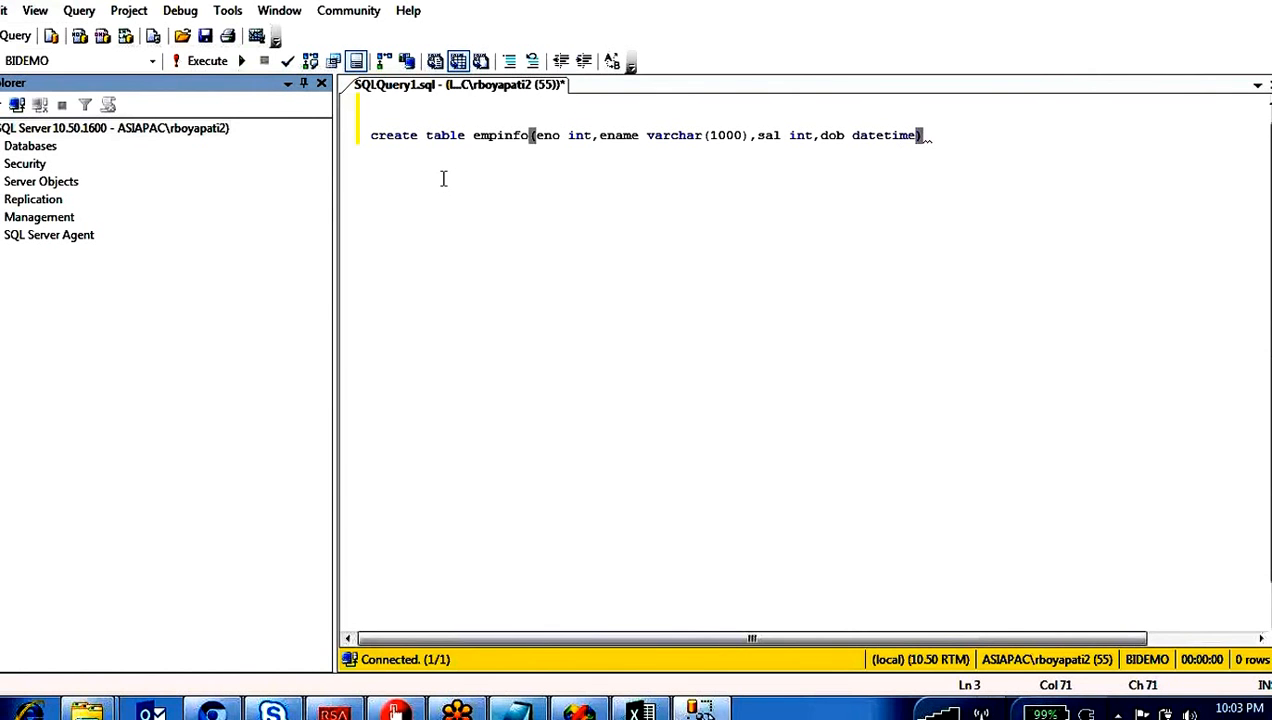
key(F5)
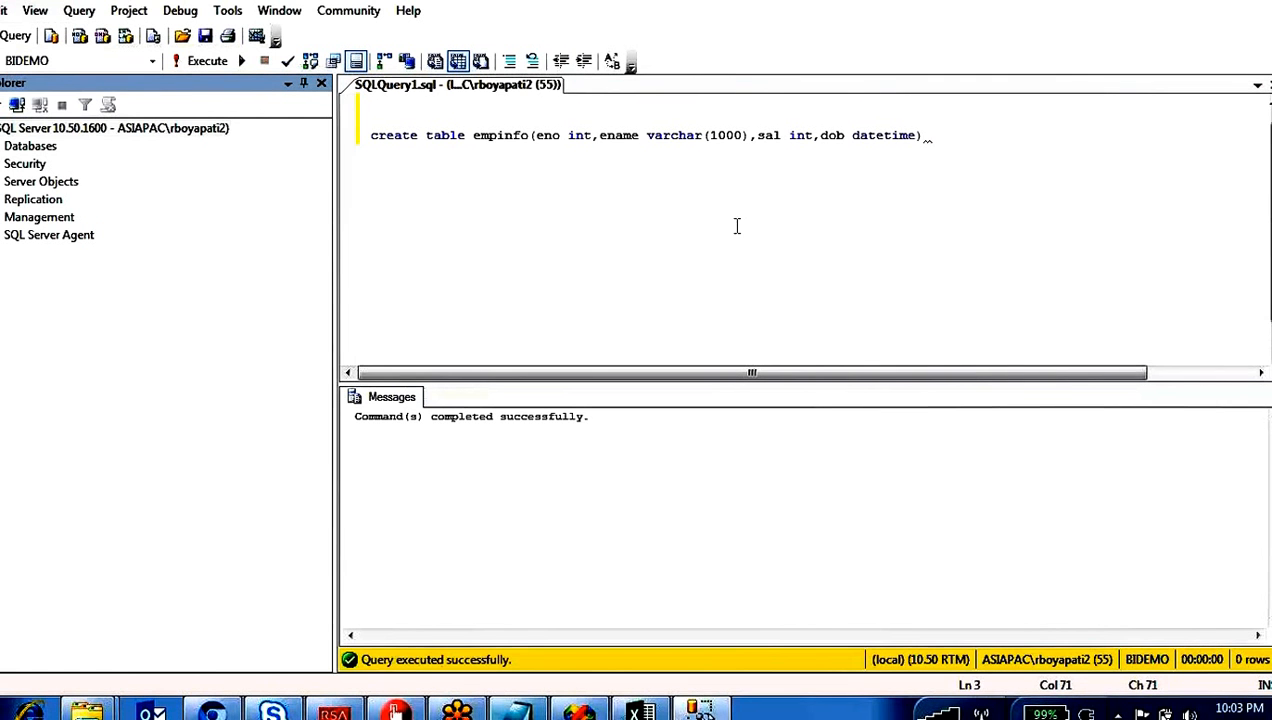
Step: Write "select * from empinfo" below the create statement and execute only that query to check the table's columns
key(Return)
key(Return)
key(Return)
key(Return)
text(select)
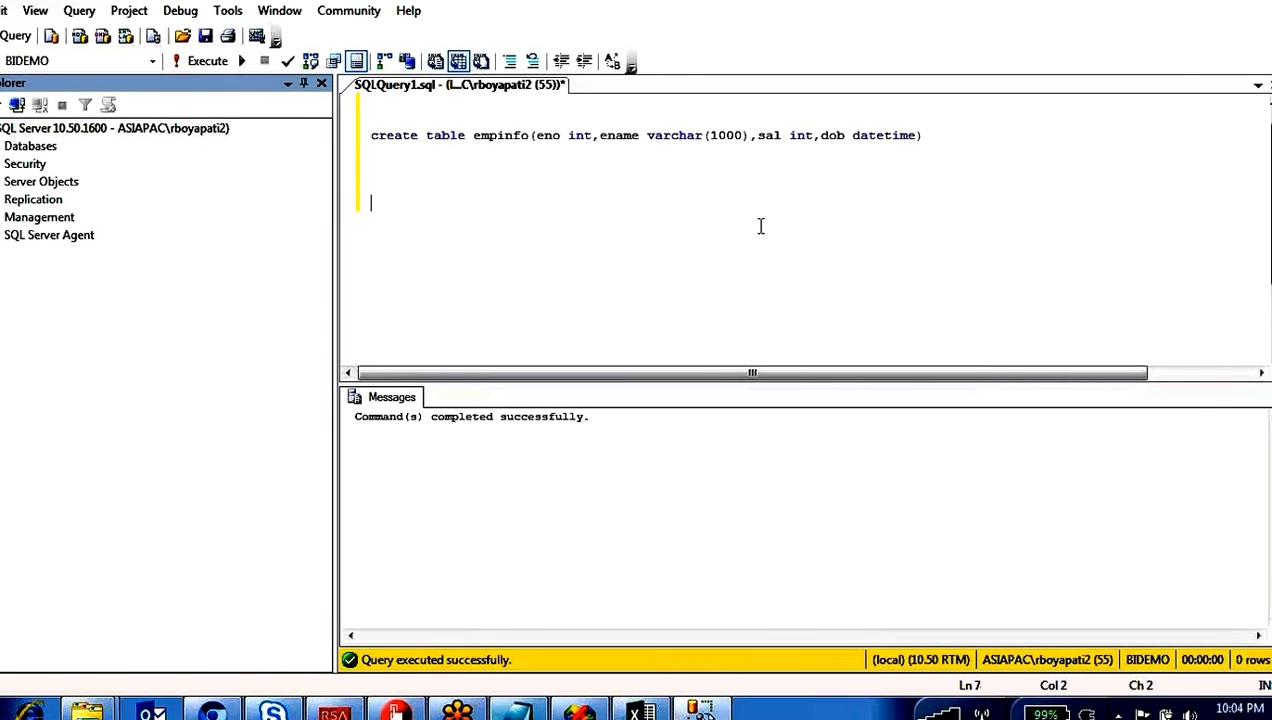
text( * fr)
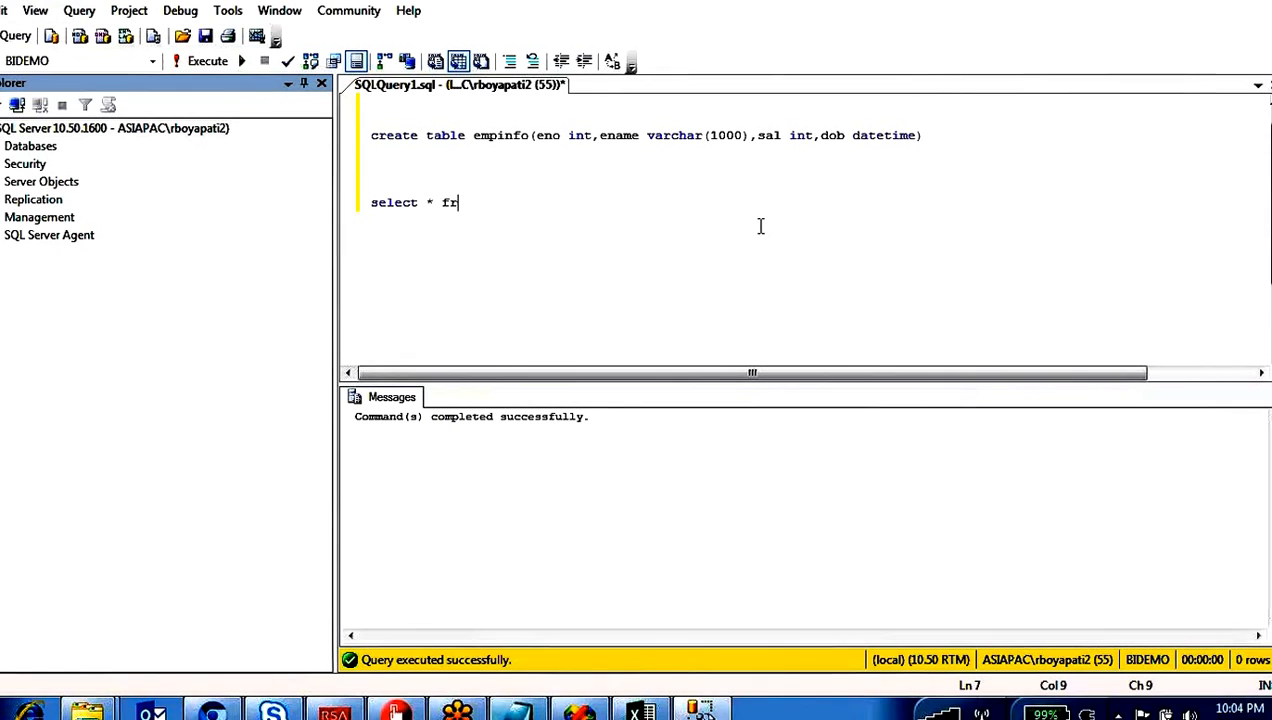
text(om emp)
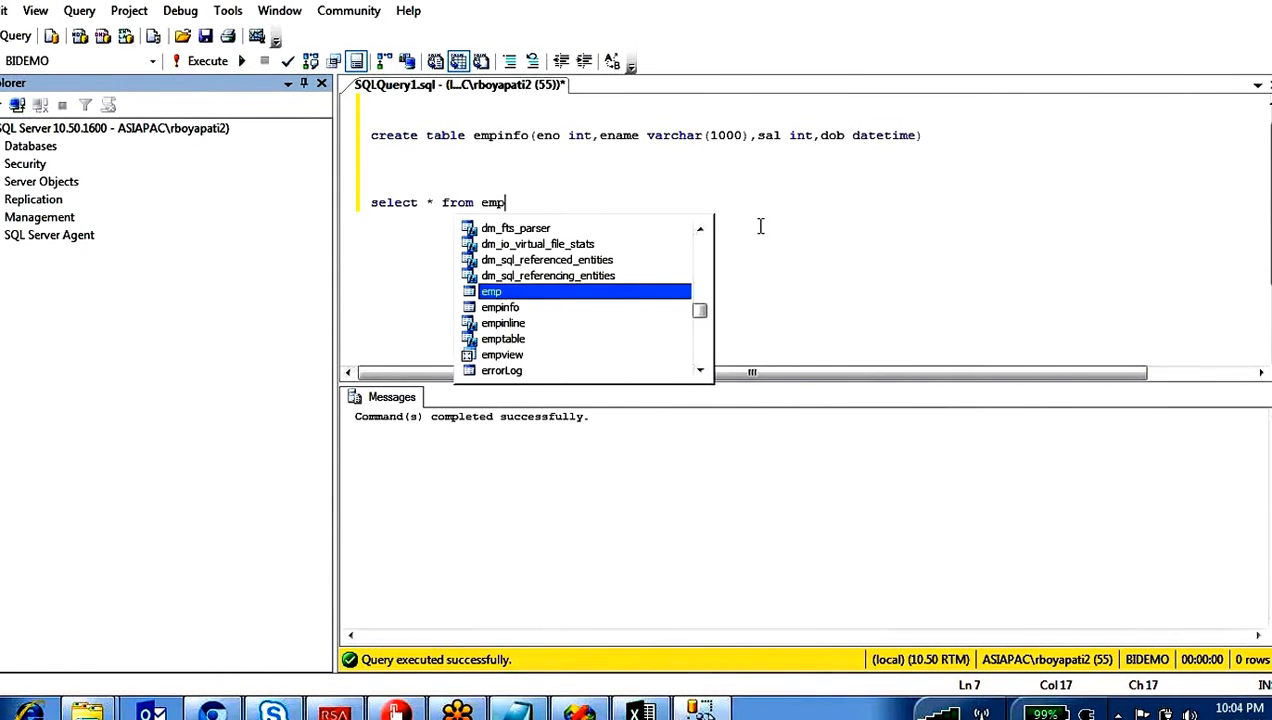
text(info)
key(shift+Up)
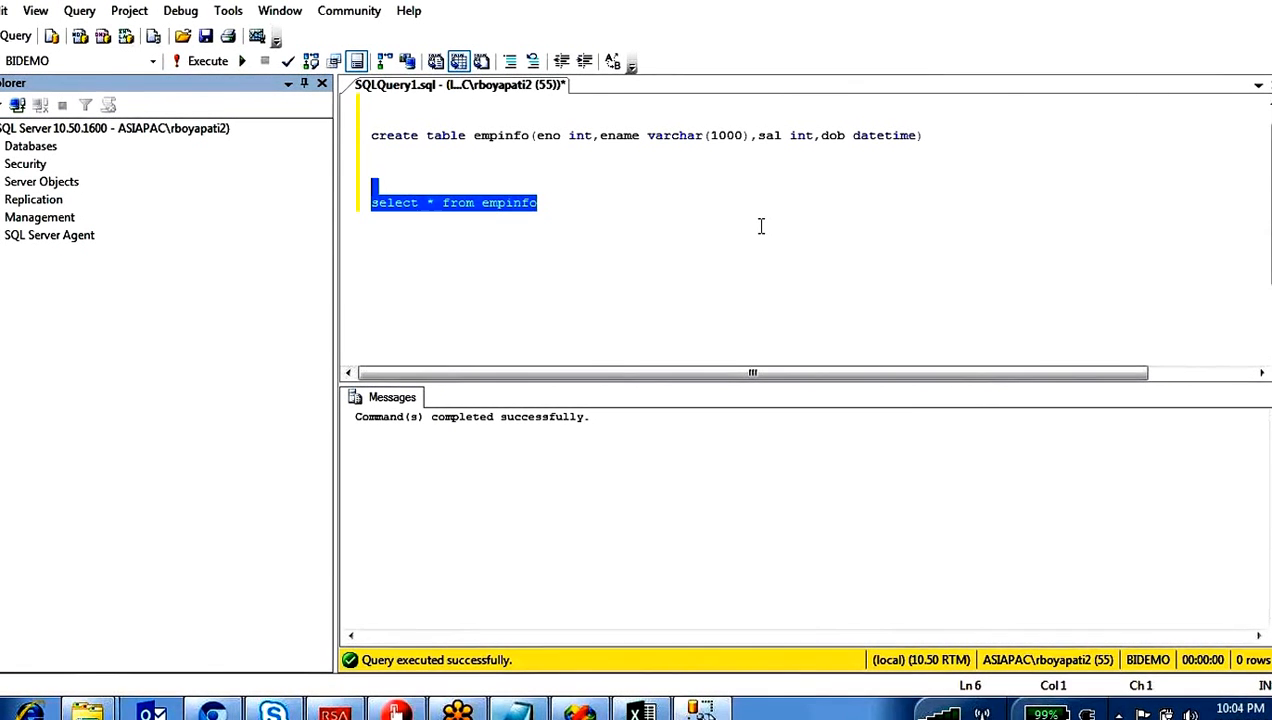
key(F5)
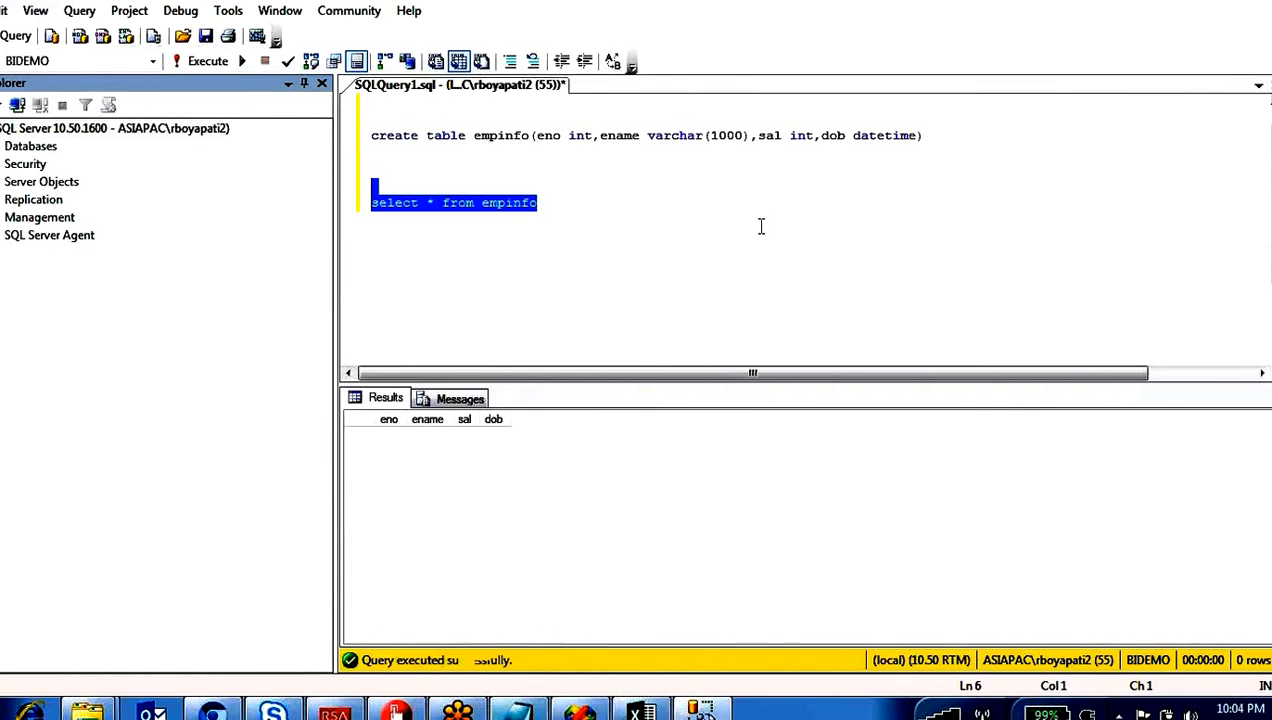
click(400, 424)
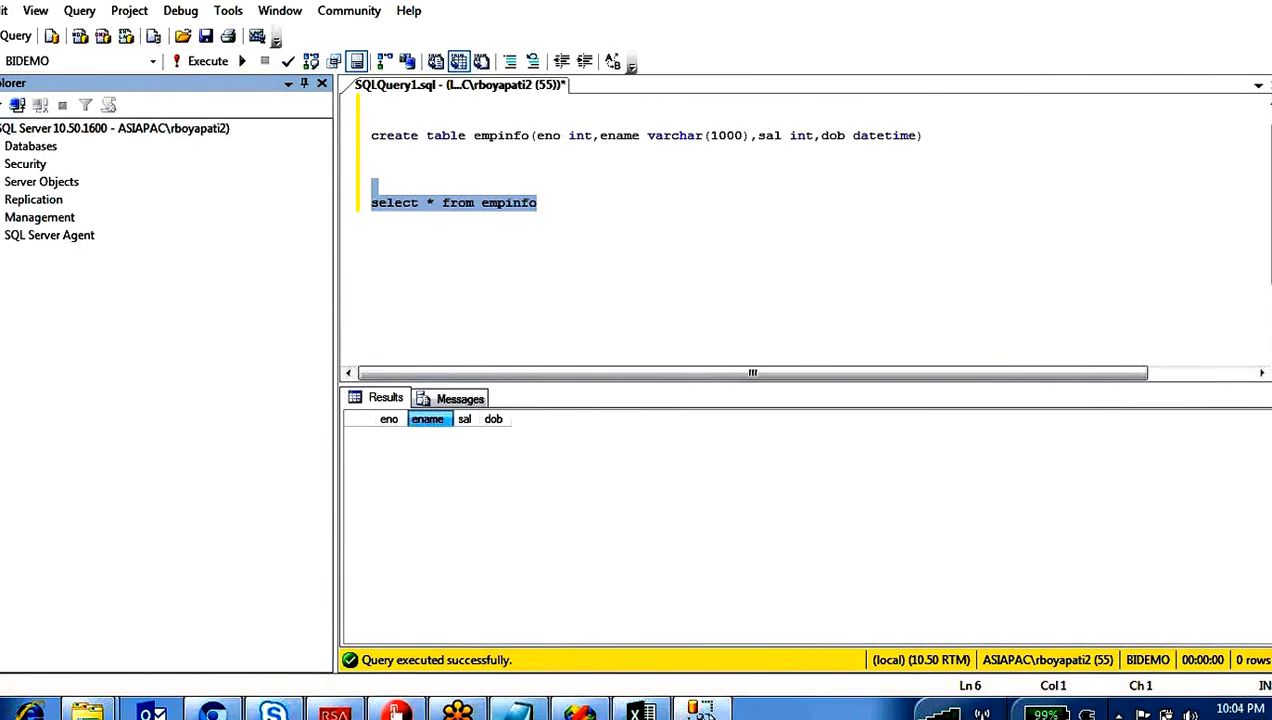
Step: Switch back to Business Intelligence Development Studio, add an OLE DB Destination below Data Conversion and connect the Data Conversion output to it
click(580, 711)
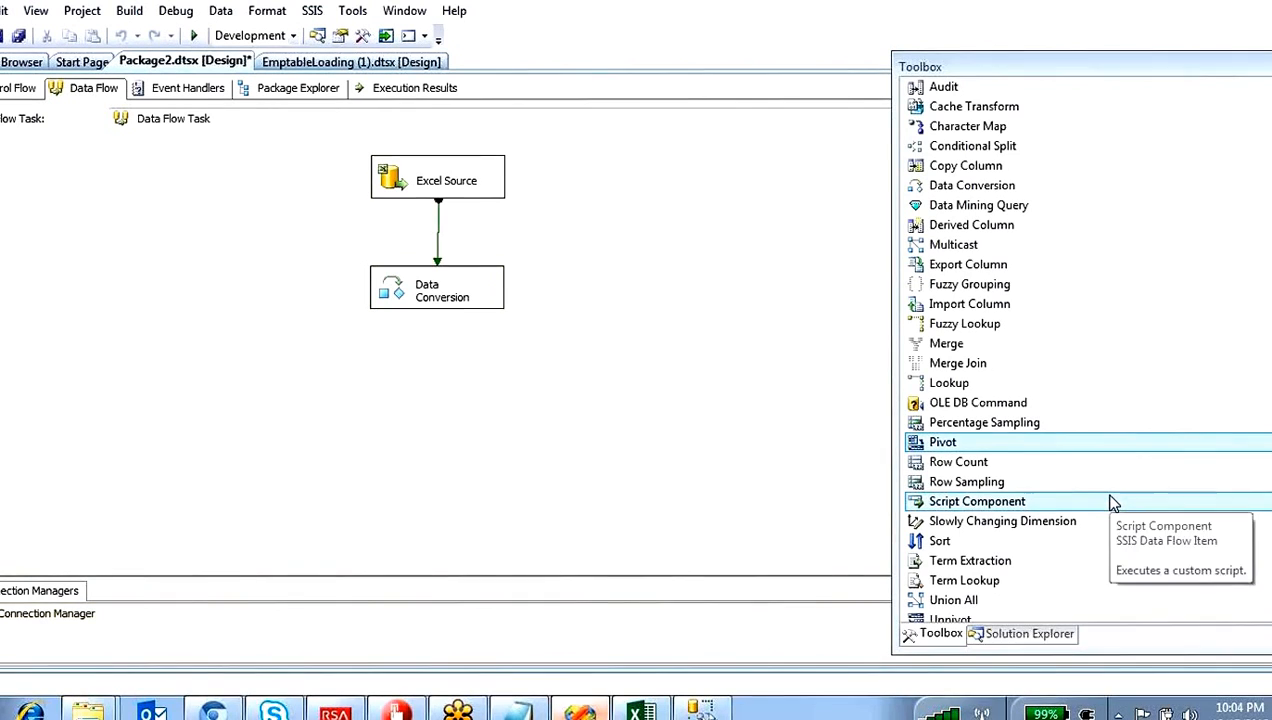
scroll(1080, 350, down, 2)
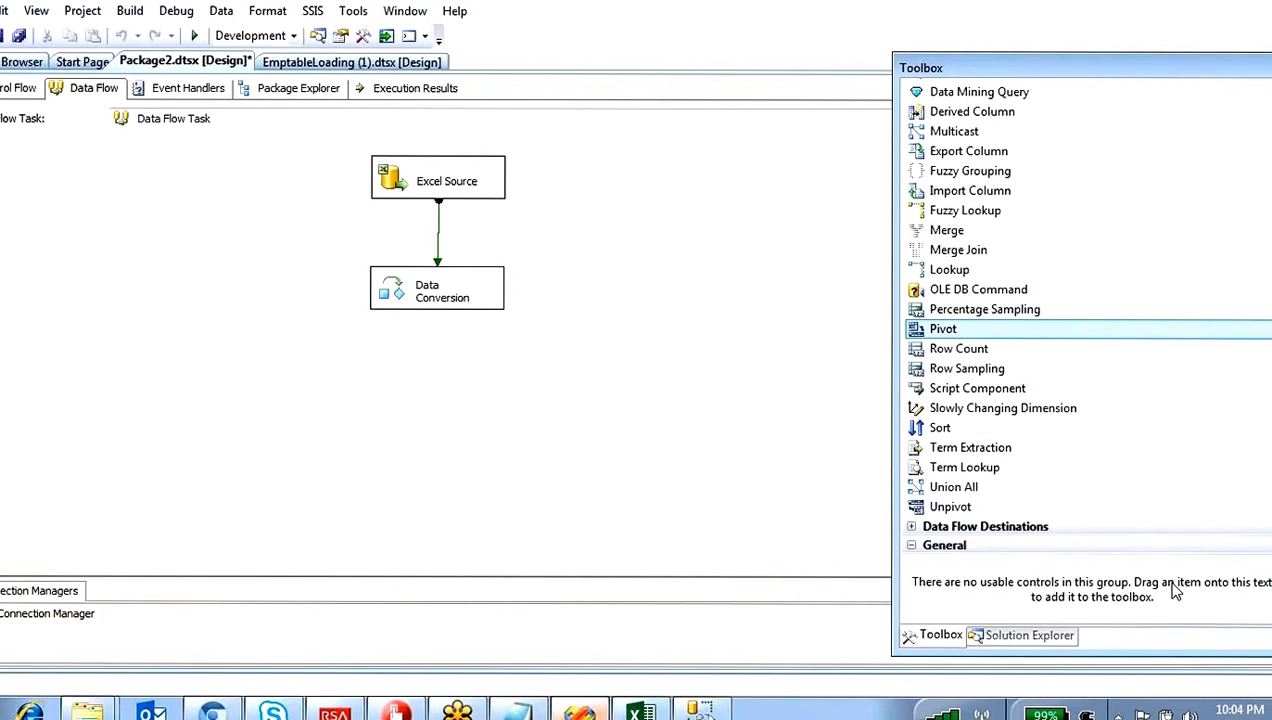
click(913, 533)
click(913, 533)
scroll(1000, 510, down, 5)
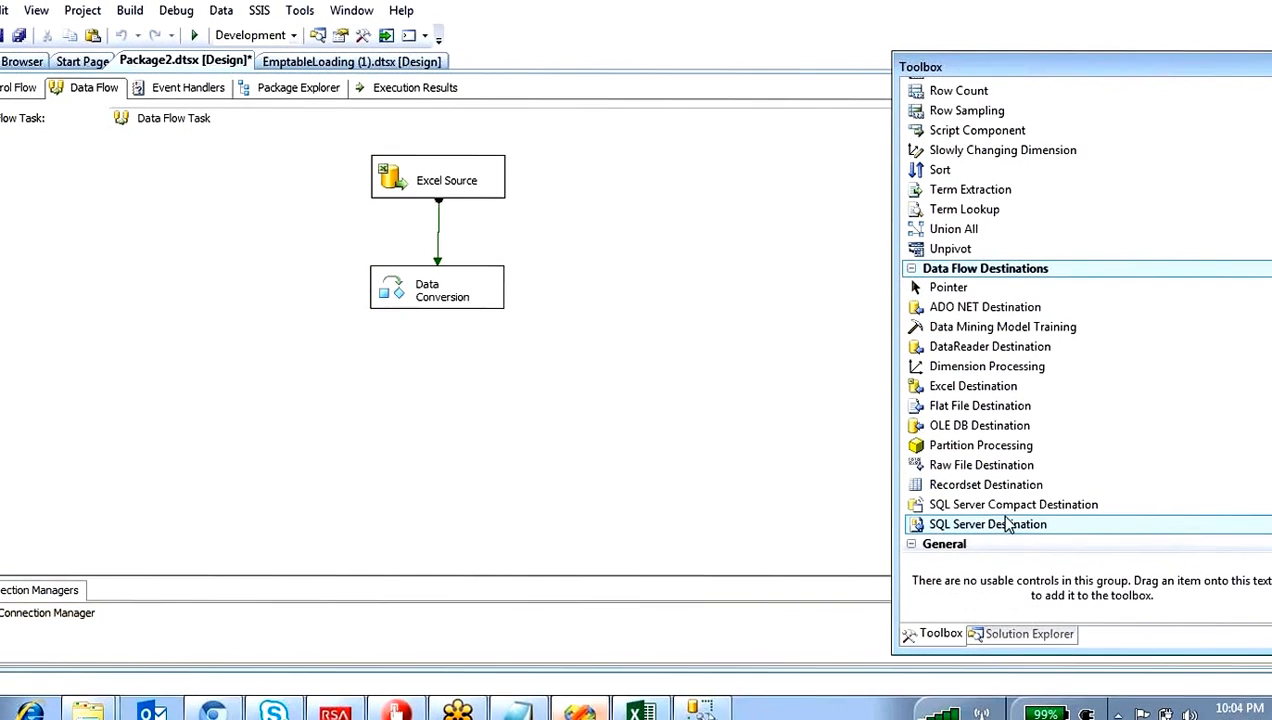
drag(975, 426, 390, 374)
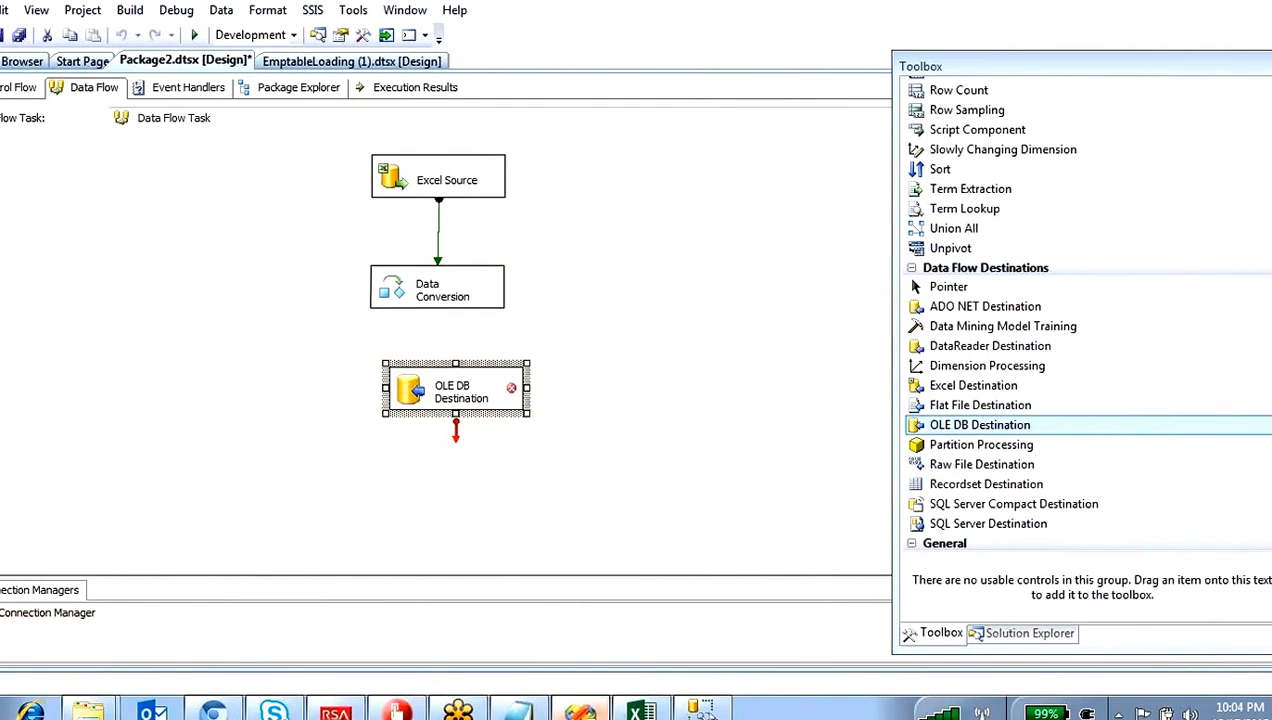
click(400, 292)
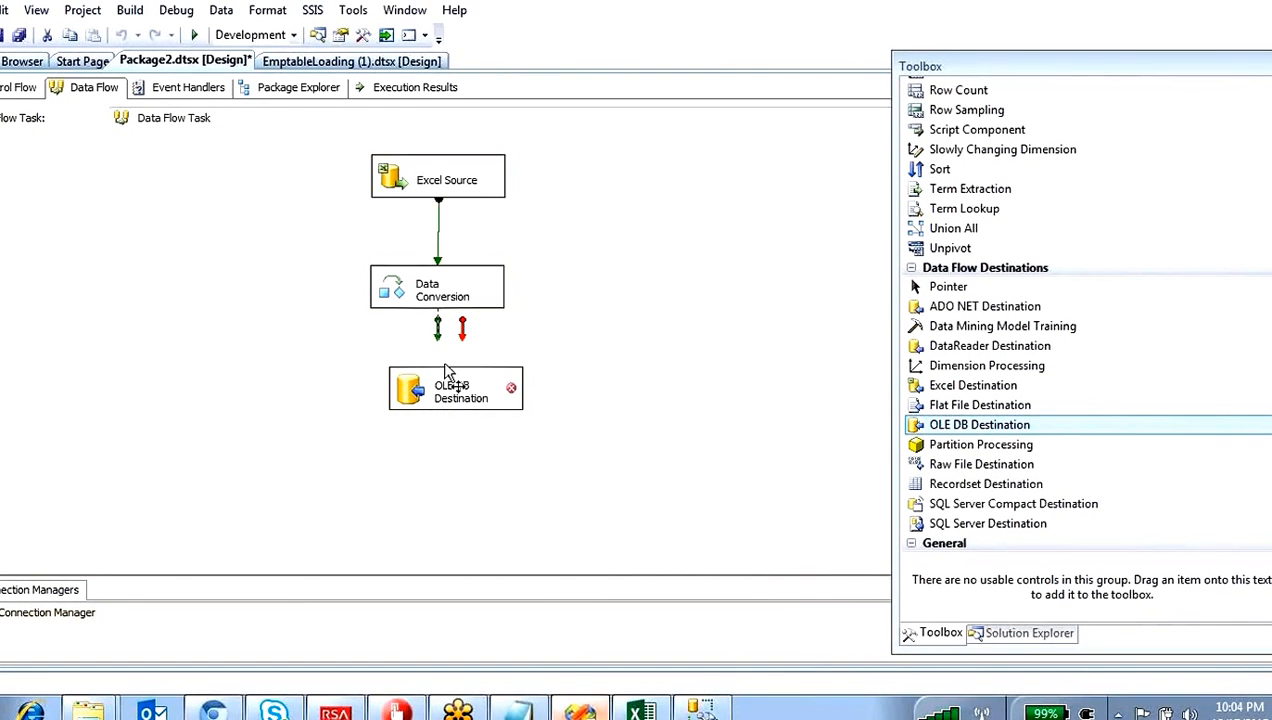
drag(437, 328, 383, 440)
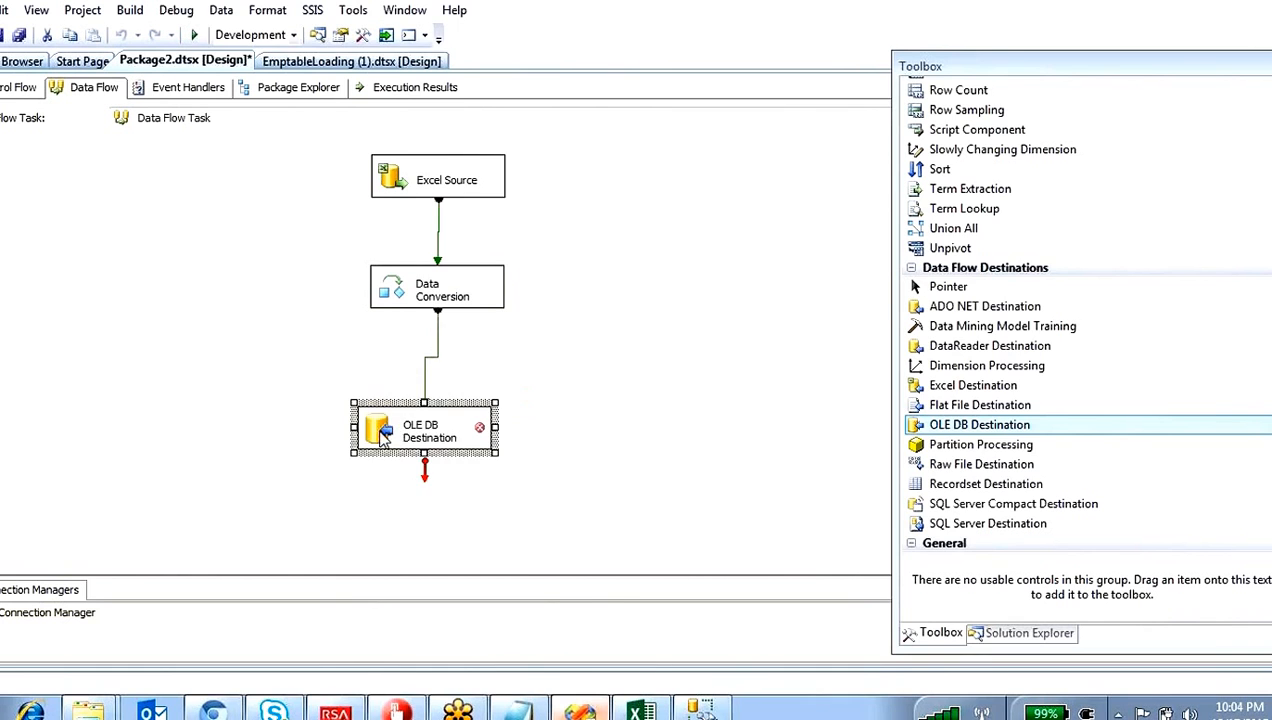
Step: Set the OLE DB Destination to the LocalHost.BIDEMO connection and the [dbo].[empinfo] table, and preview the table
double_click(383, 440)
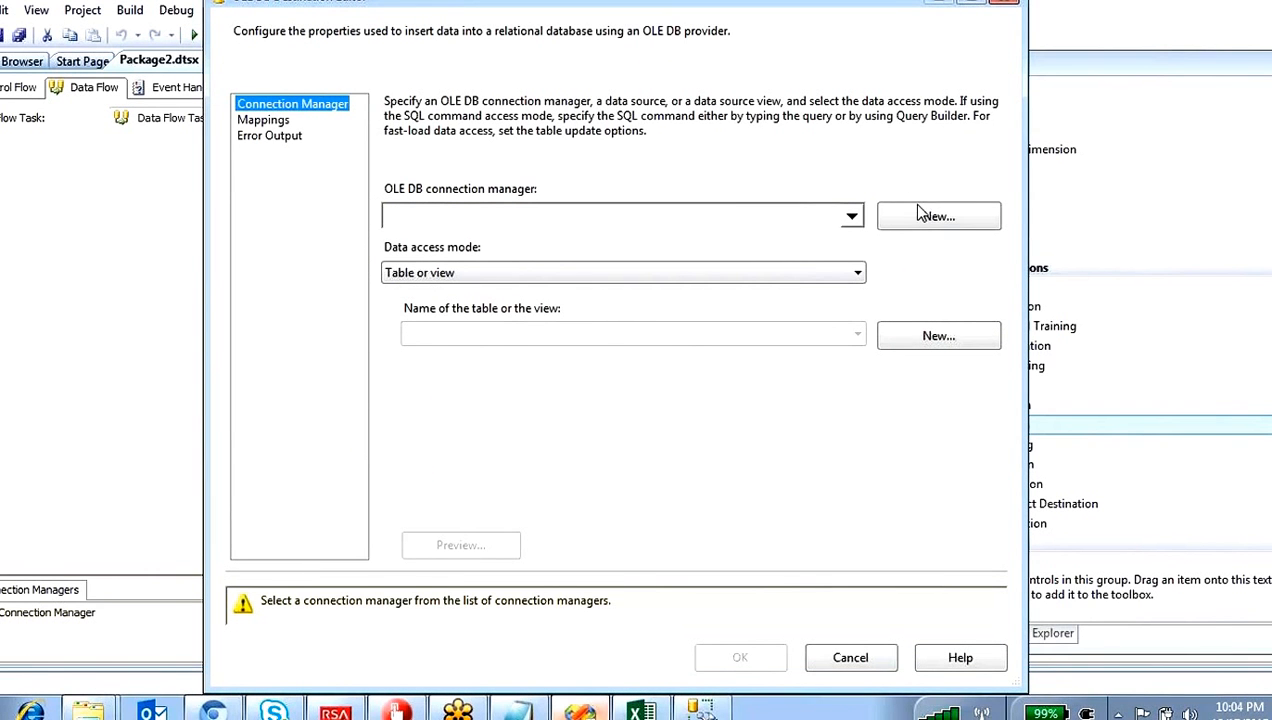
click(926, 215)
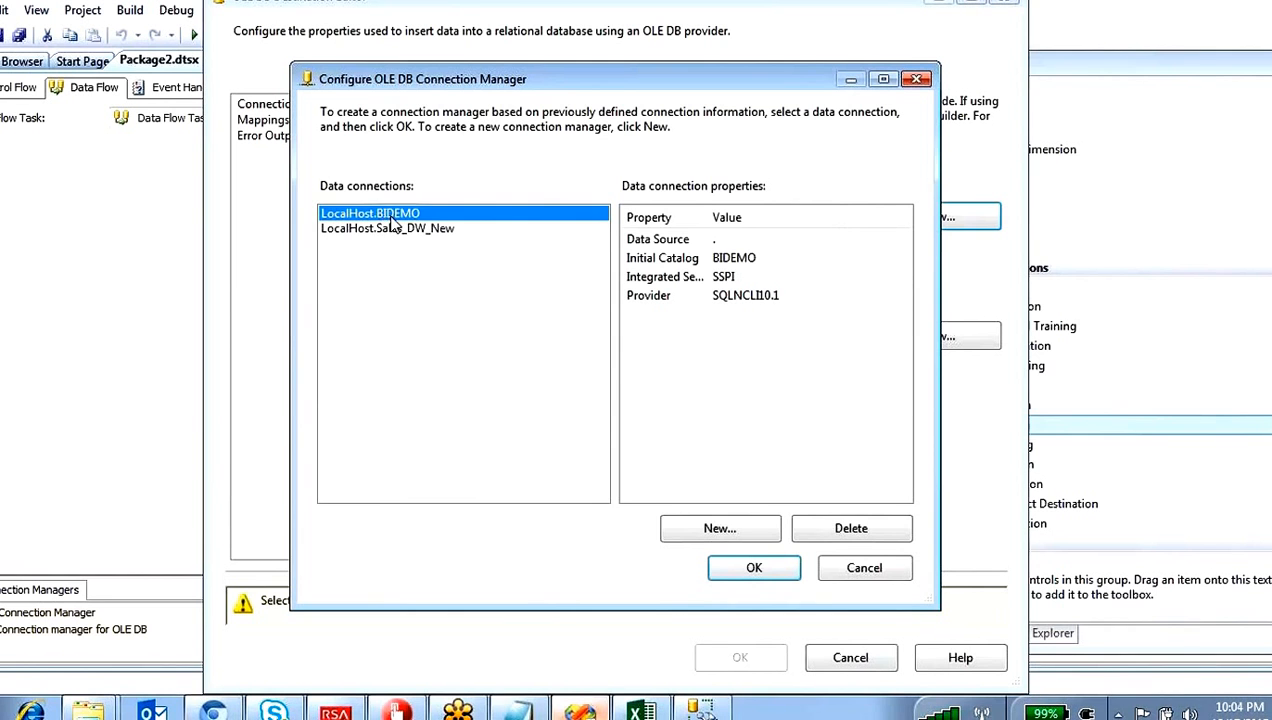
click(758, 563)
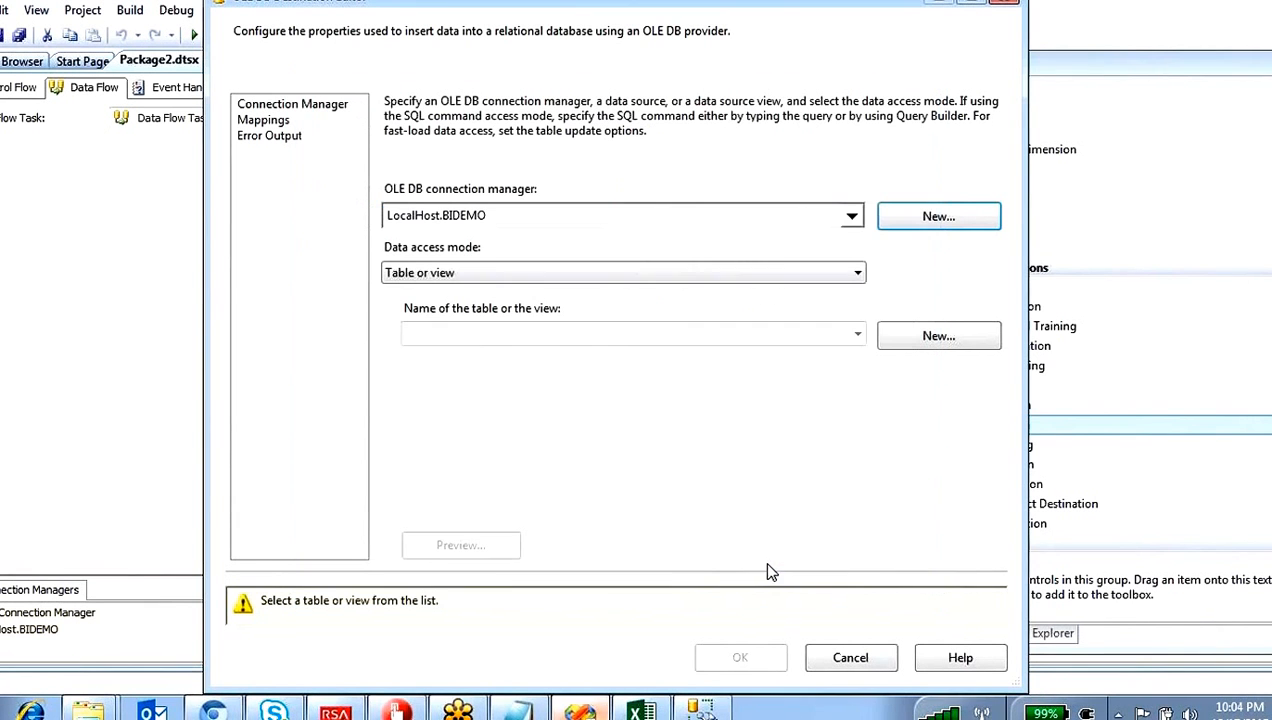
click(857, 335)
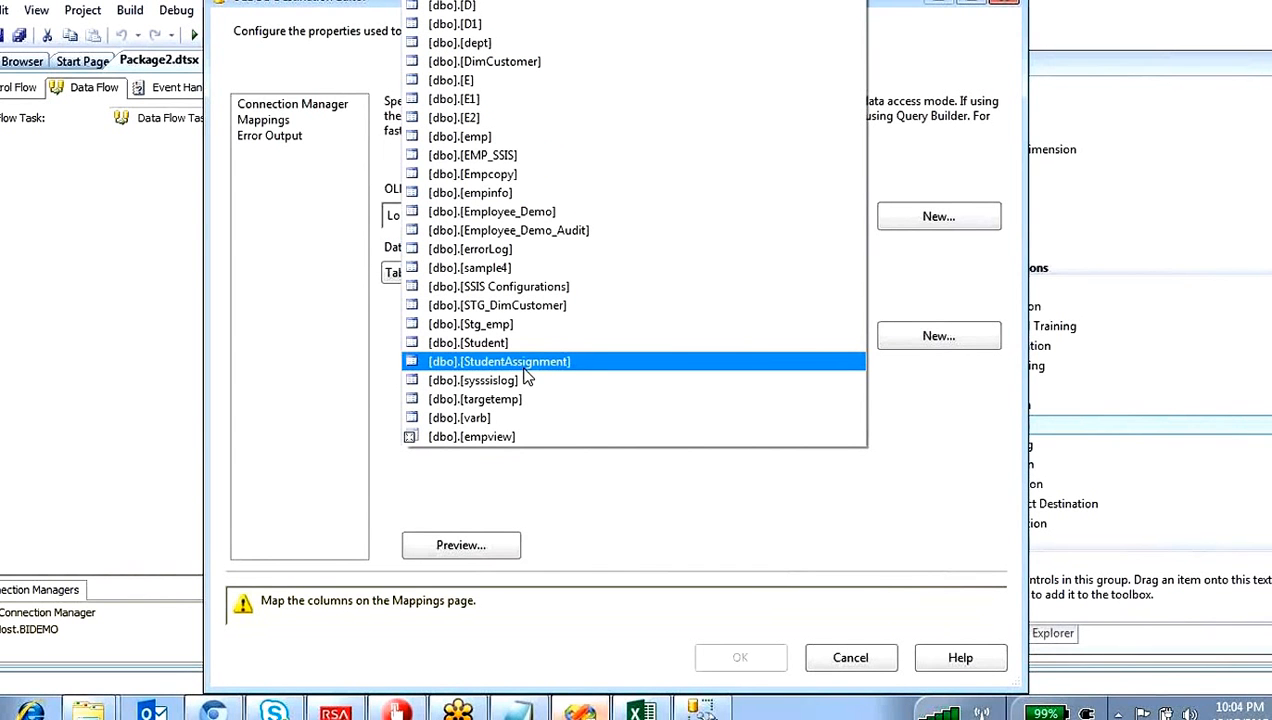
click(498, 194)
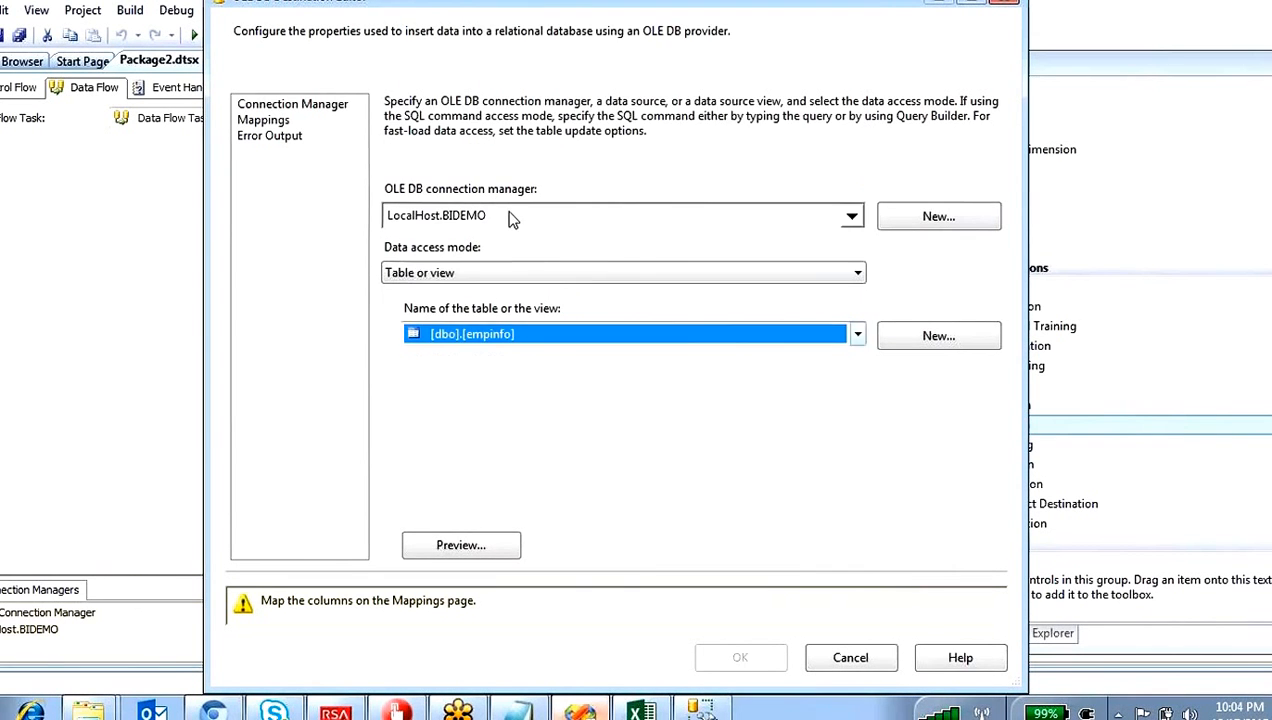
click(472, 548)
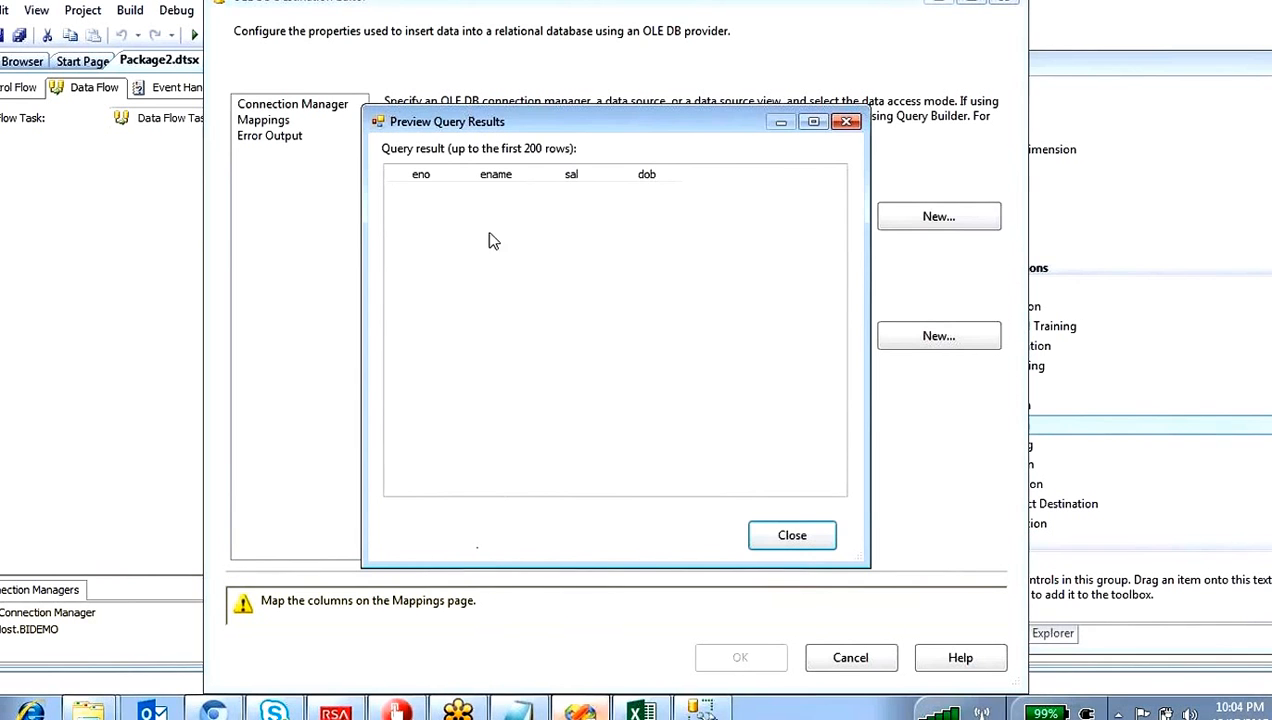
click(779, 535)
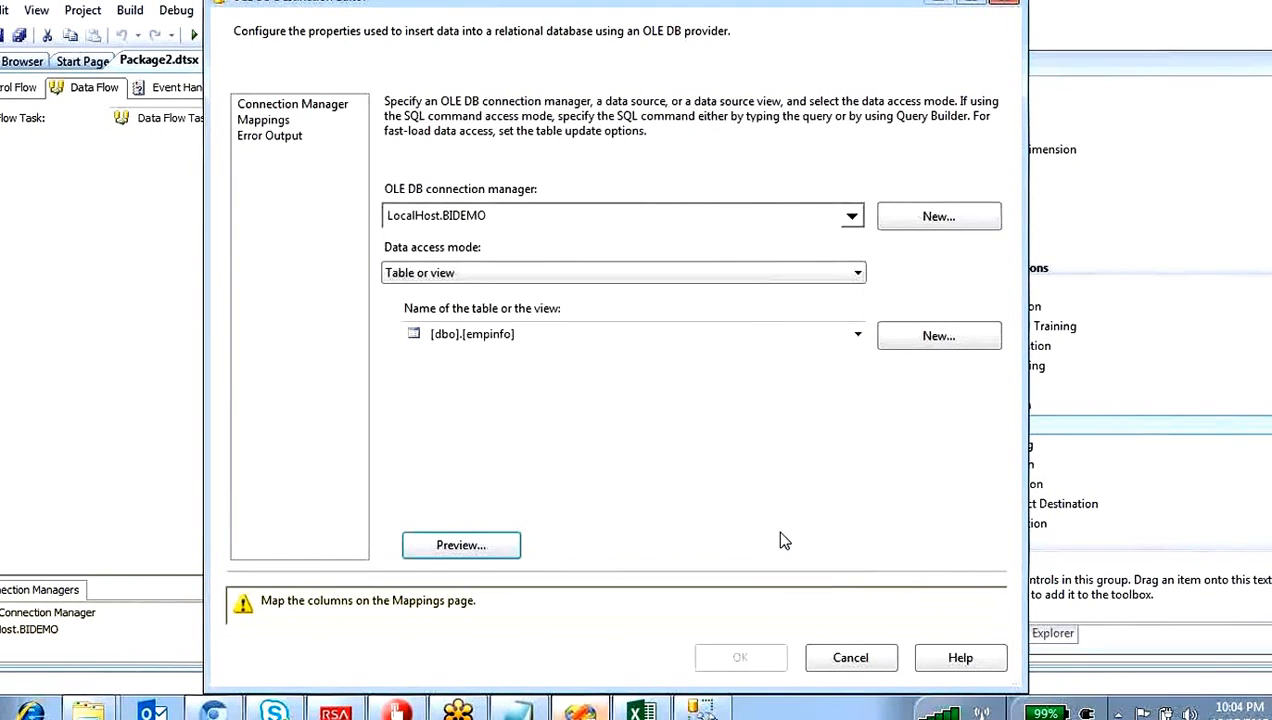
Step: Map the input columns Eno, Sal and Dob to the destination columns eno, sal and dob
click(266, 120)
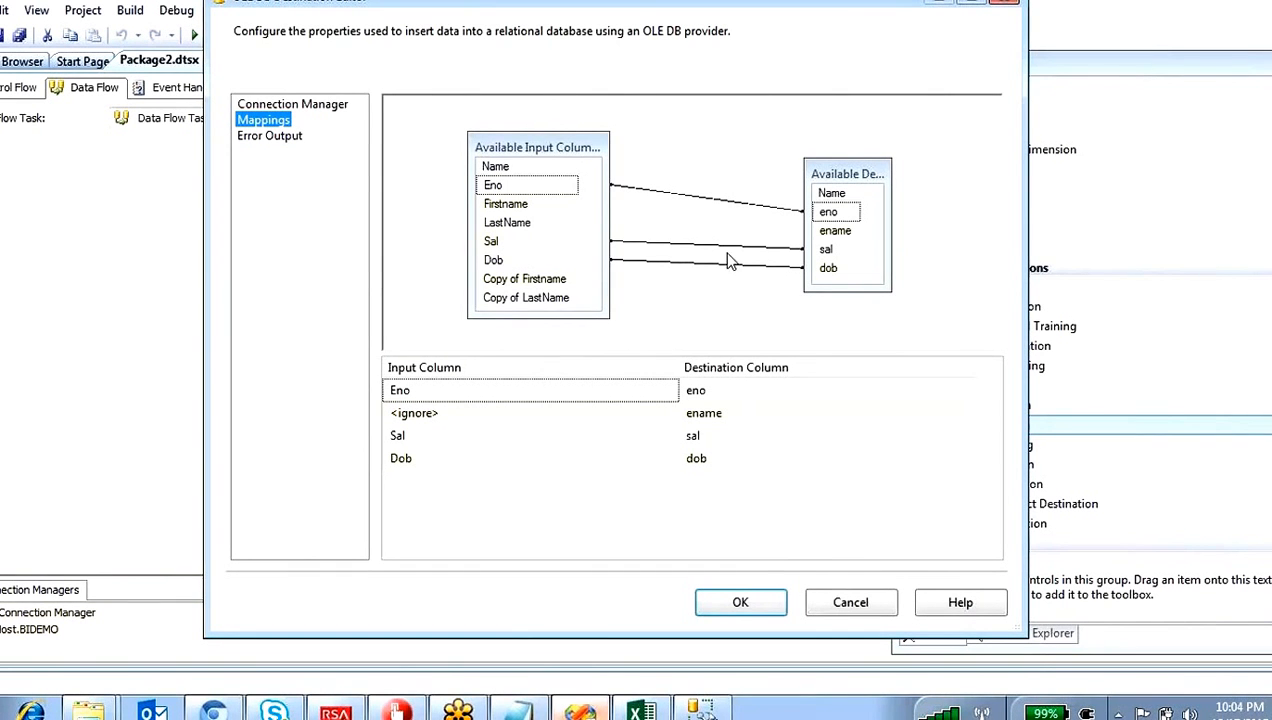
drag(552, 187, 833, 214)
drag(493, 244, 826, 251)
drag(530, 262, 843, 276)
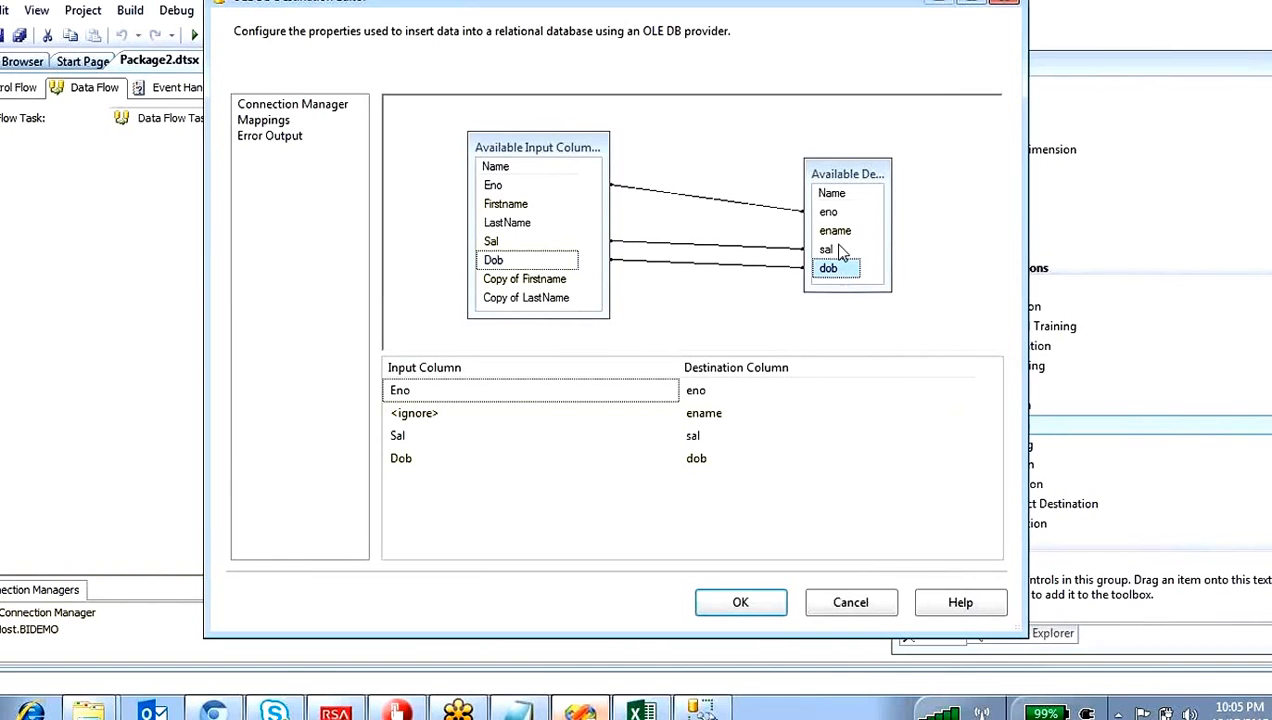
Step: Compare Firstname, LastName and their converted copies with the destination column ename, and accept the mappings with ename ignored
click(839, 234)
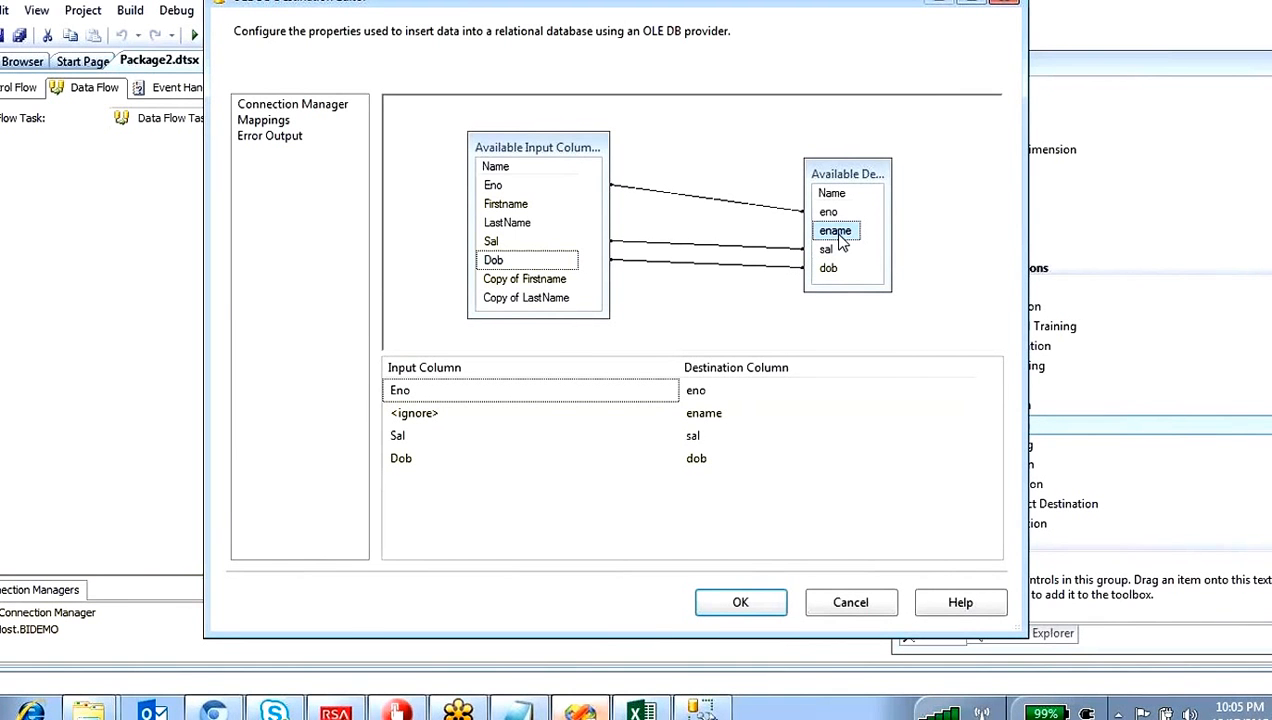
click(554, 284)
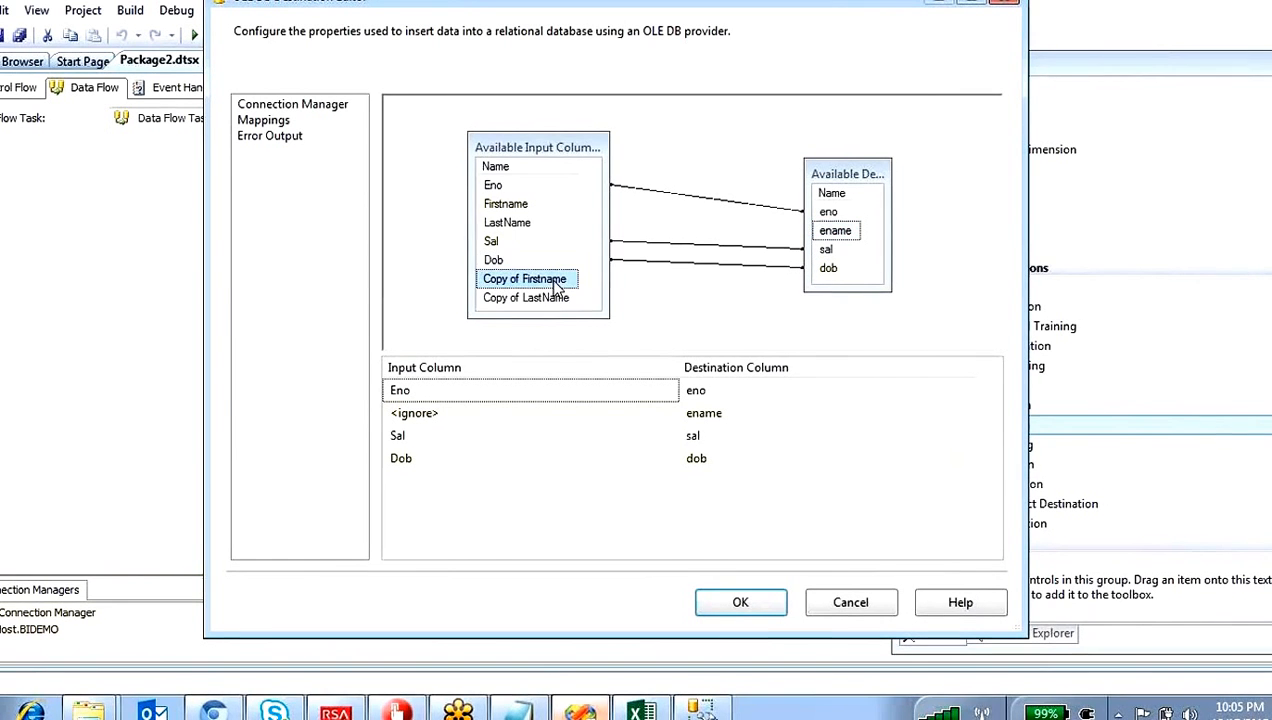
click(510, 205)
click(512, 222)
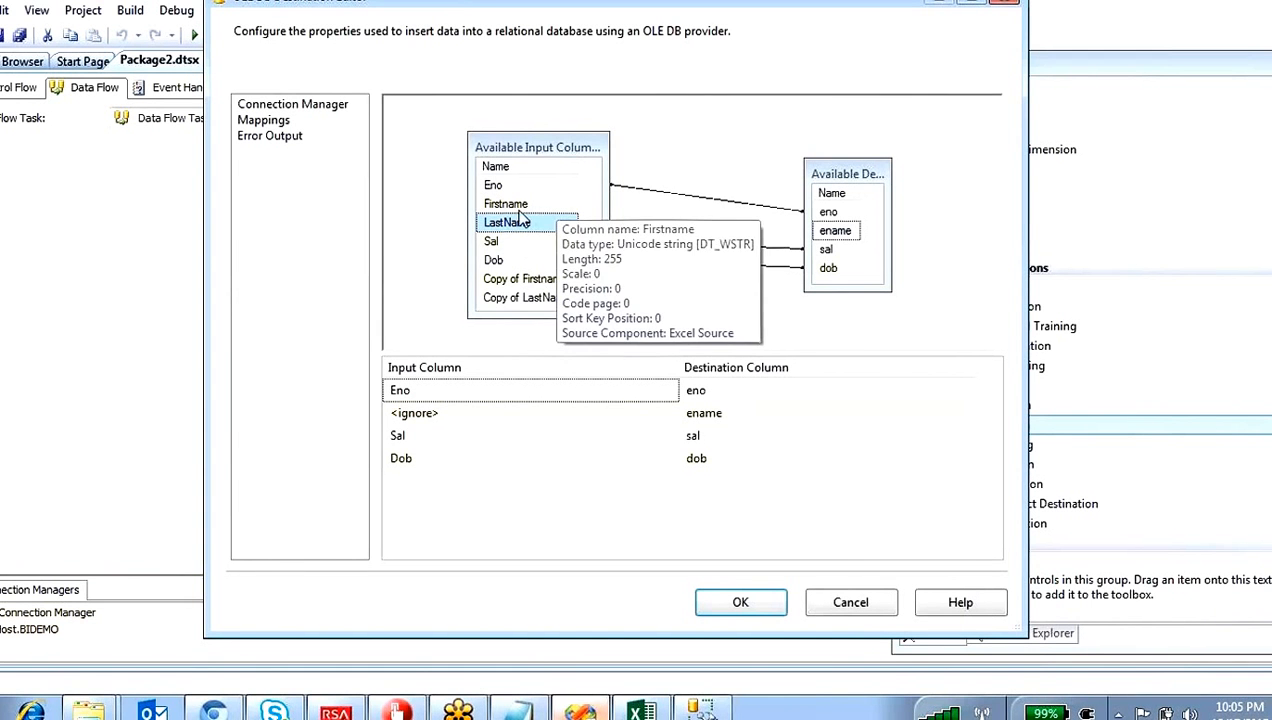
click(528, 283)
click(530, 297)
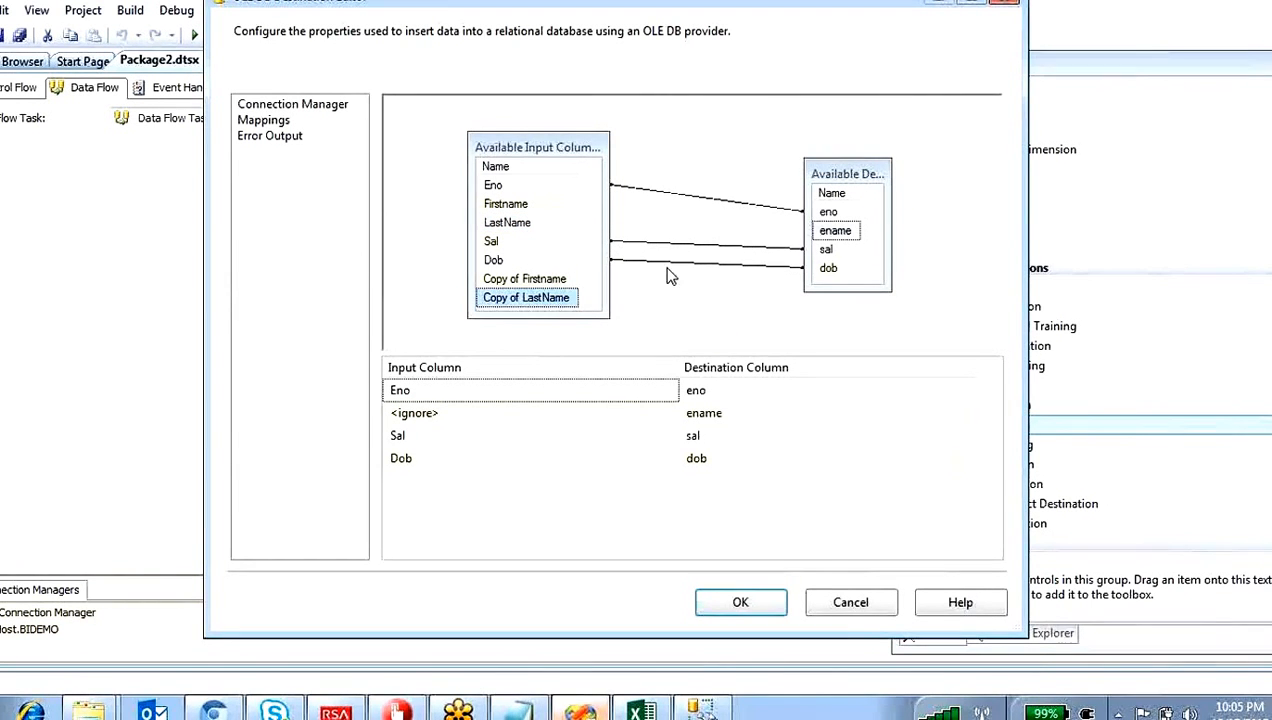
click(836, 234)
click(556, 281)
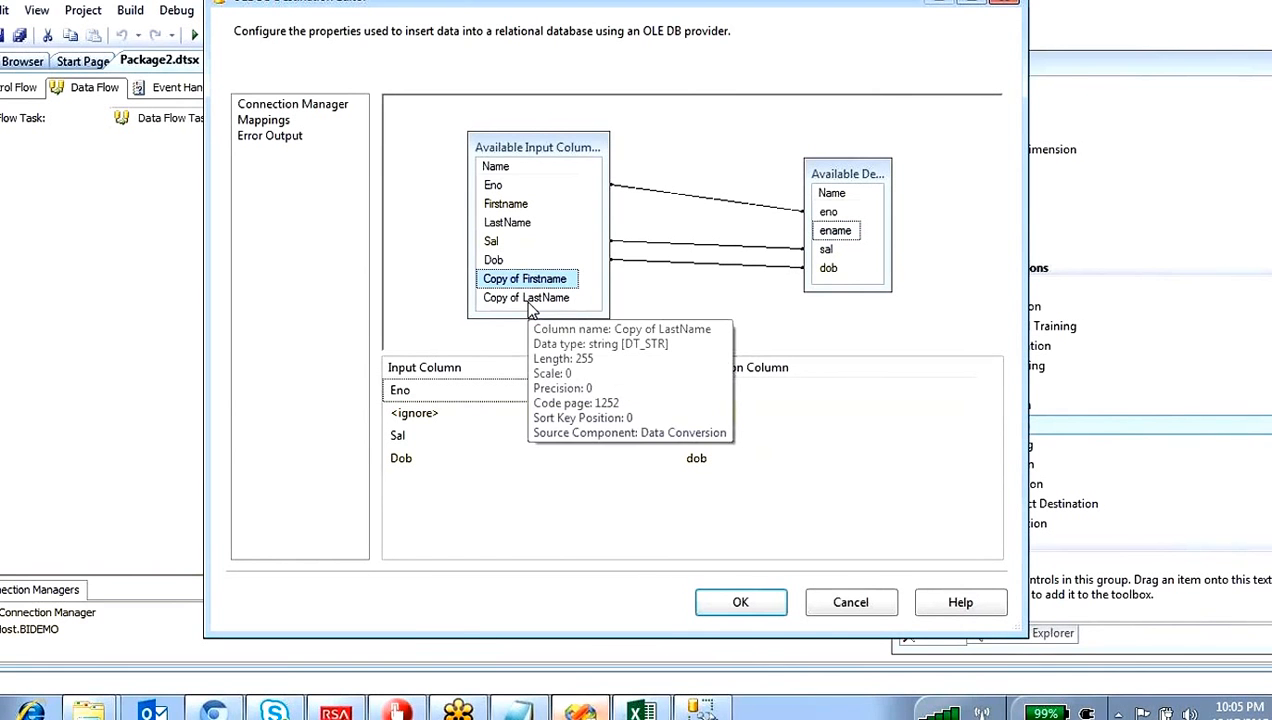
click(533, 300)
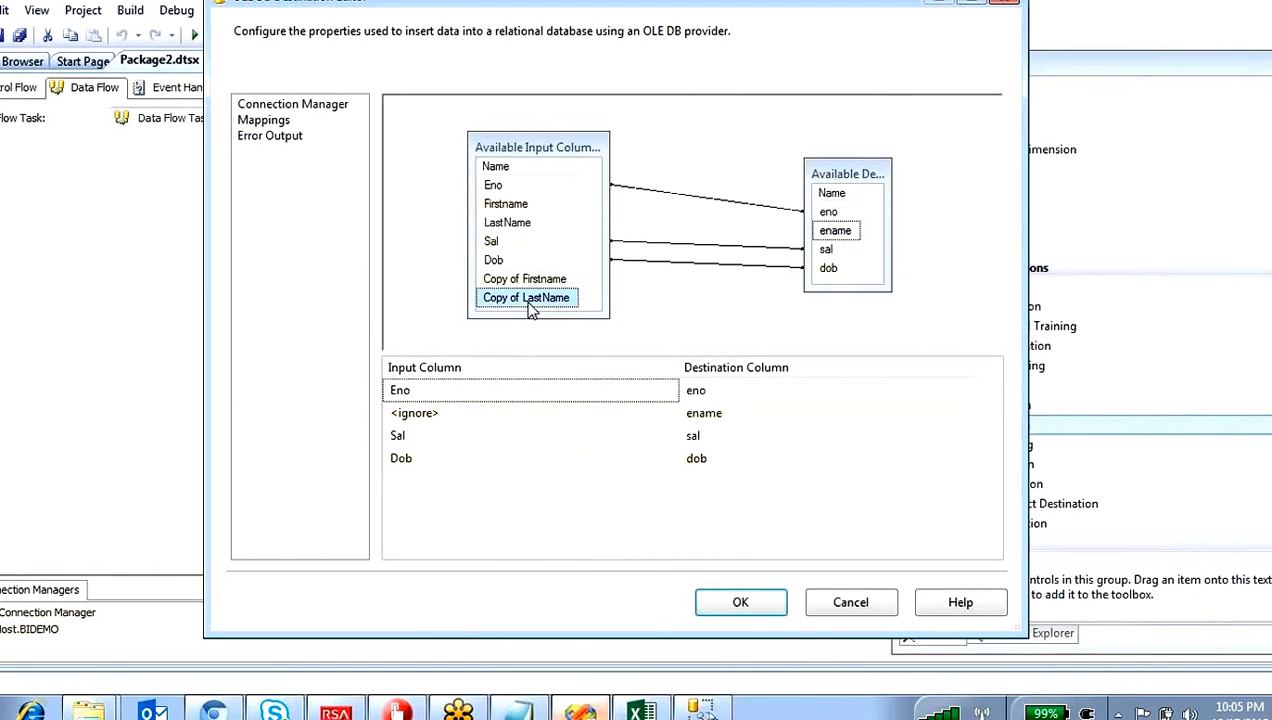
click(745, 603)
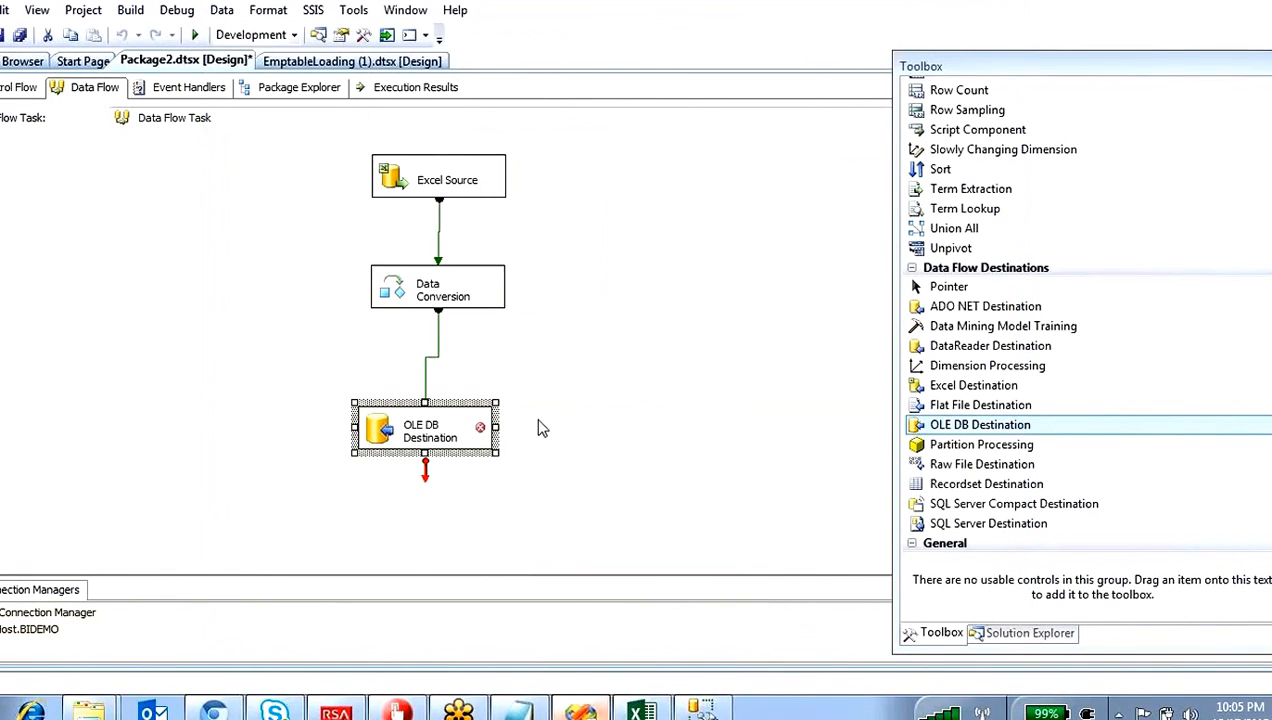
Step: Delete the connection from Data Conversion to OLE DB Destination and add a Derived Column transformation between the two components
click(438, 355)
key(Delete)
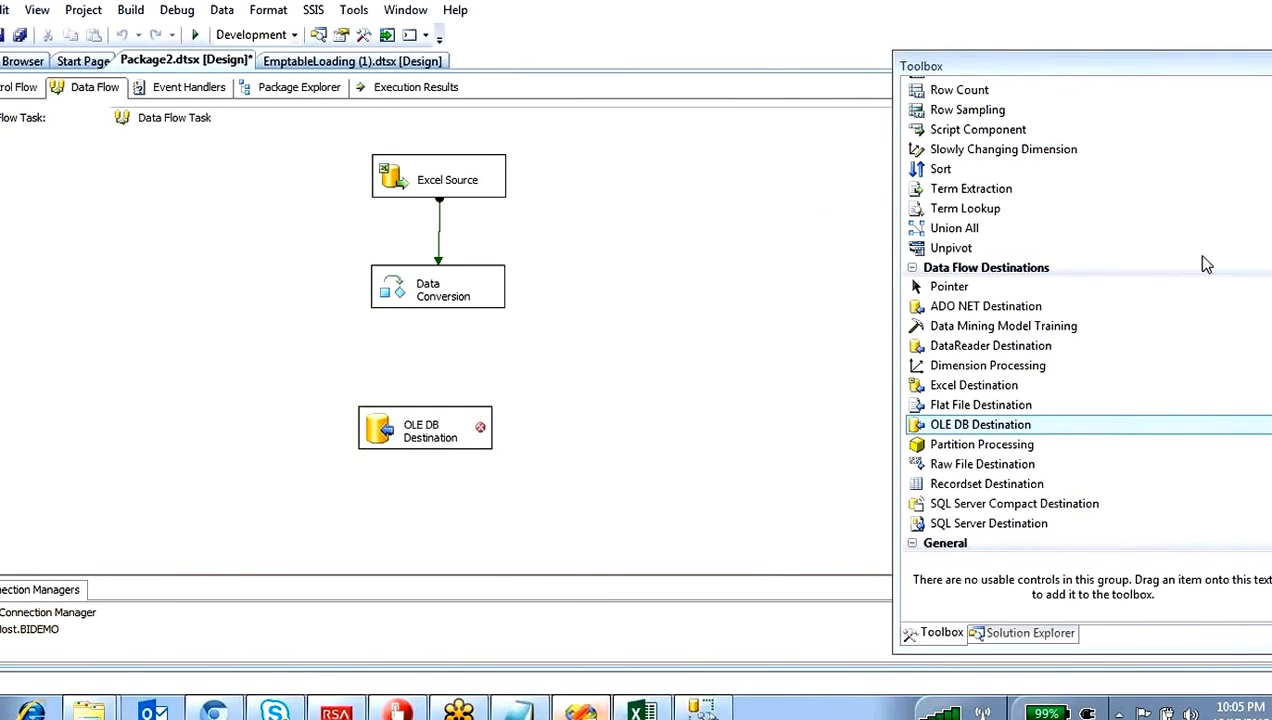
scroll(1196, 270, up, 1)
scroll(1265, 350, up, 2)
scroll(1185, 255, up, 6)
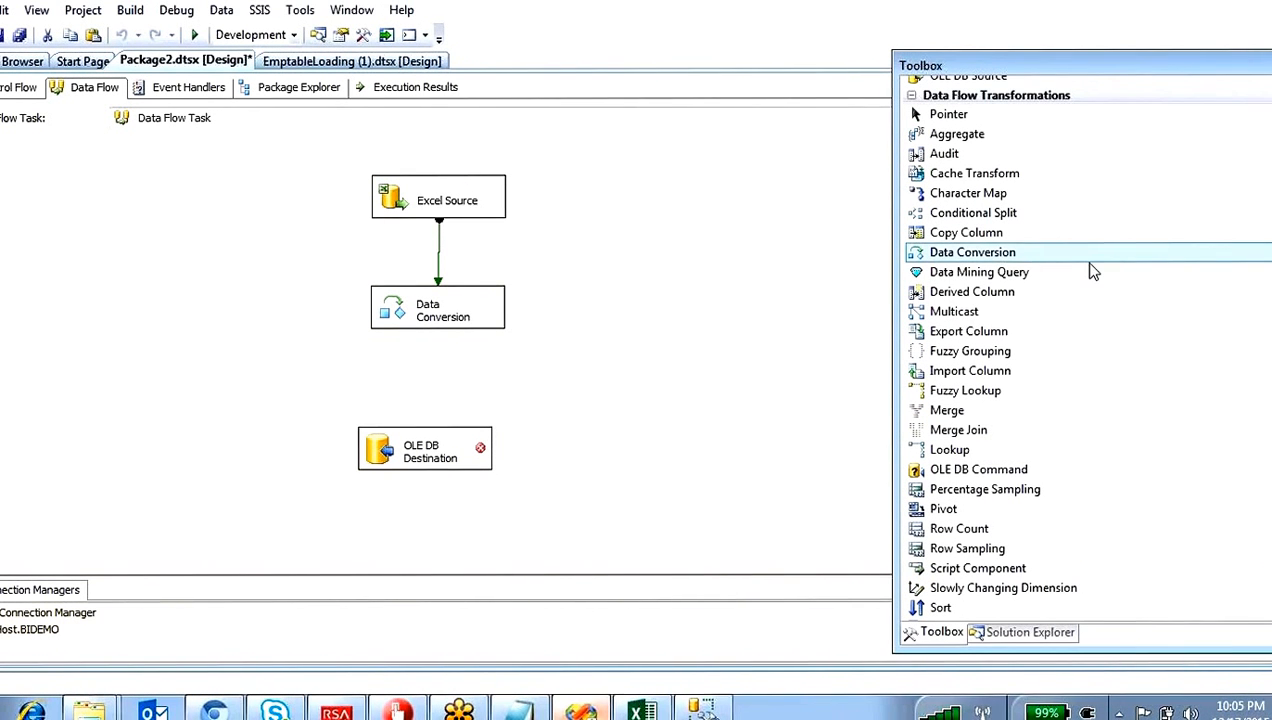
drag(972, 297, 440, 365)
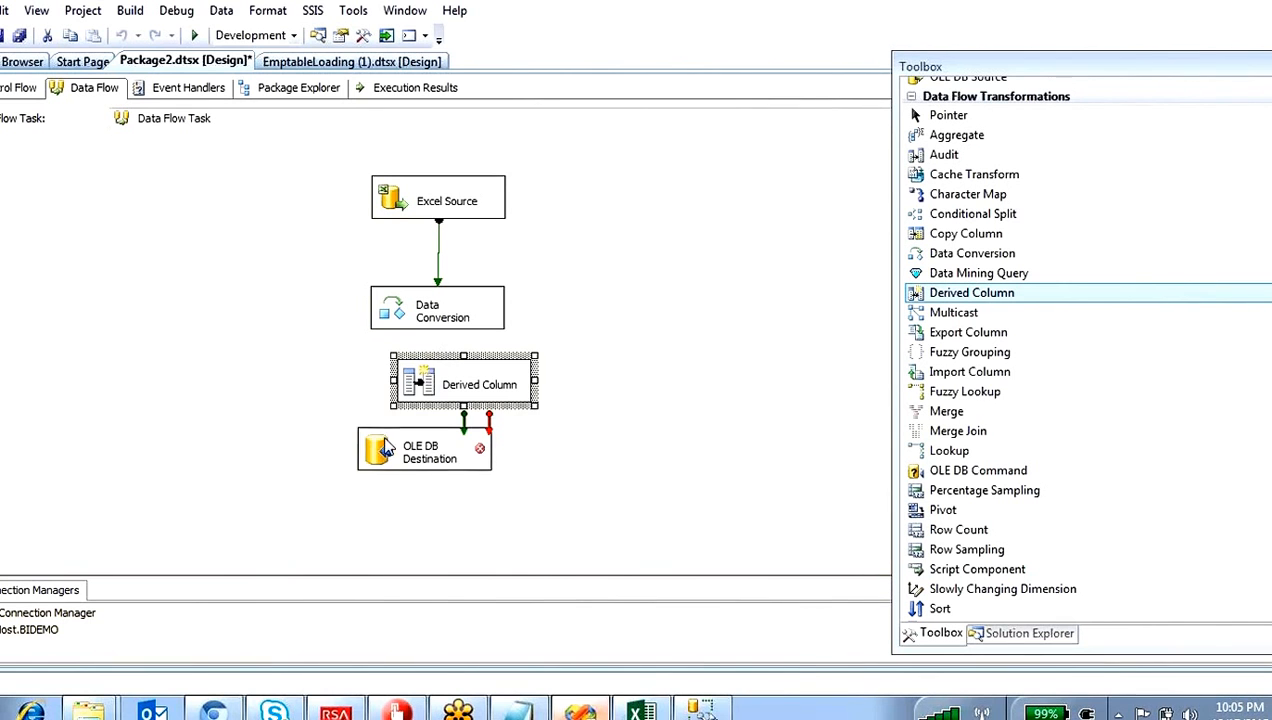
Step: Space out the OLE DB Destination and Derived Column components and connect the Data Conversion output to Derived Column
drag(387, 446, 405, 478)
mouse_move(421, 396)
mouse_down()
mouse_move(388, 376)
mouse_move(398, 384)
mouse_move(438, 355)
mouse_move(425, 385)
mouse_up()
click(418, 315)
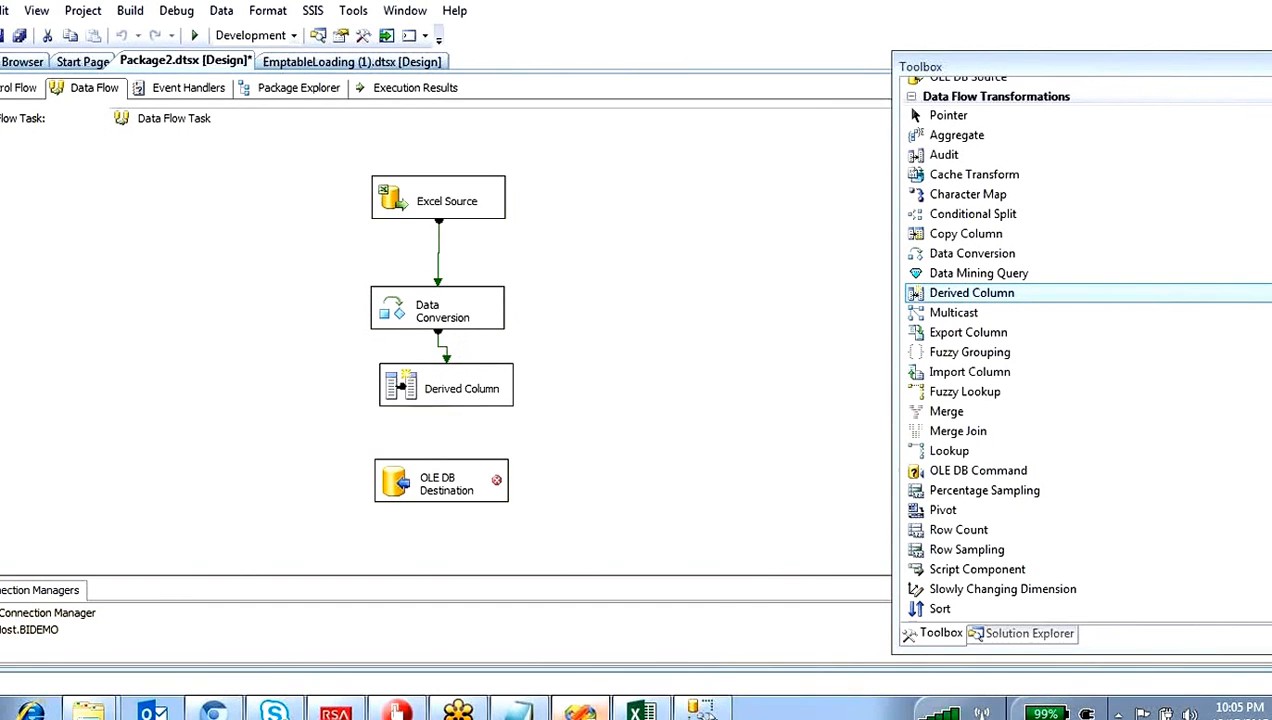
Step: Add a derived column named Ename in the Derived Column transformation, using the <add as new column> option
double_click(405, 392)
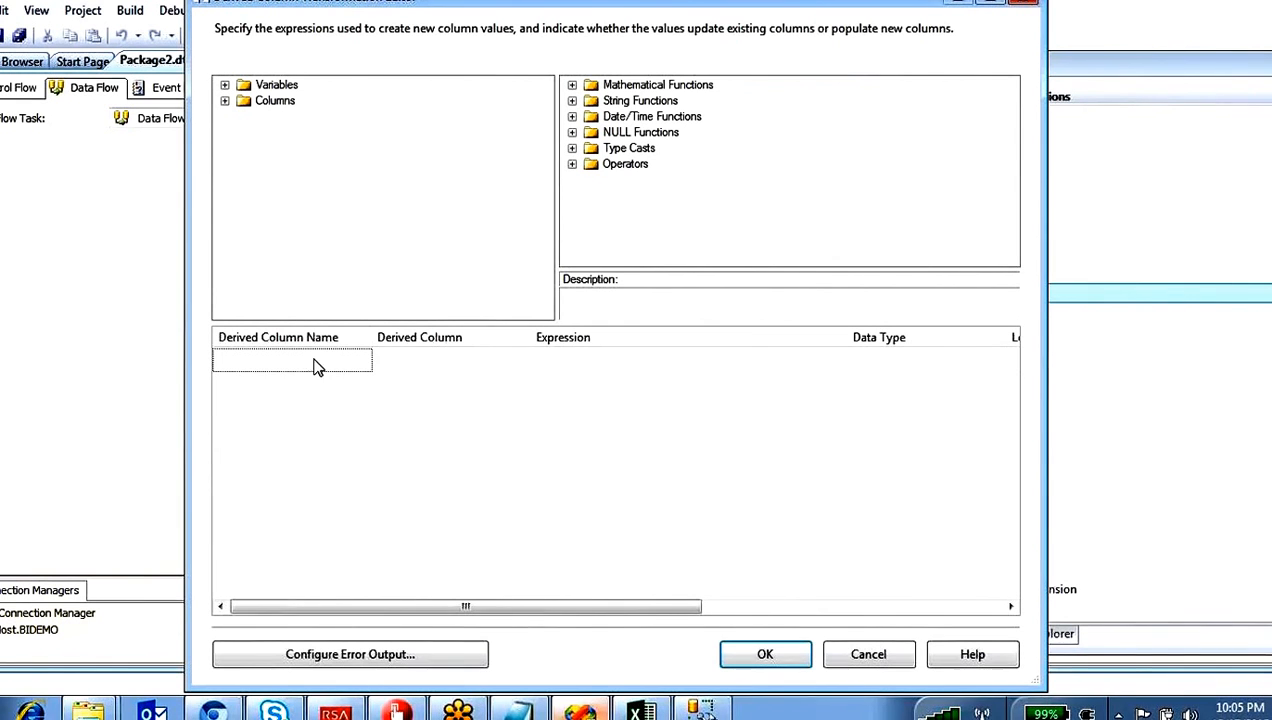
click(352, 363)
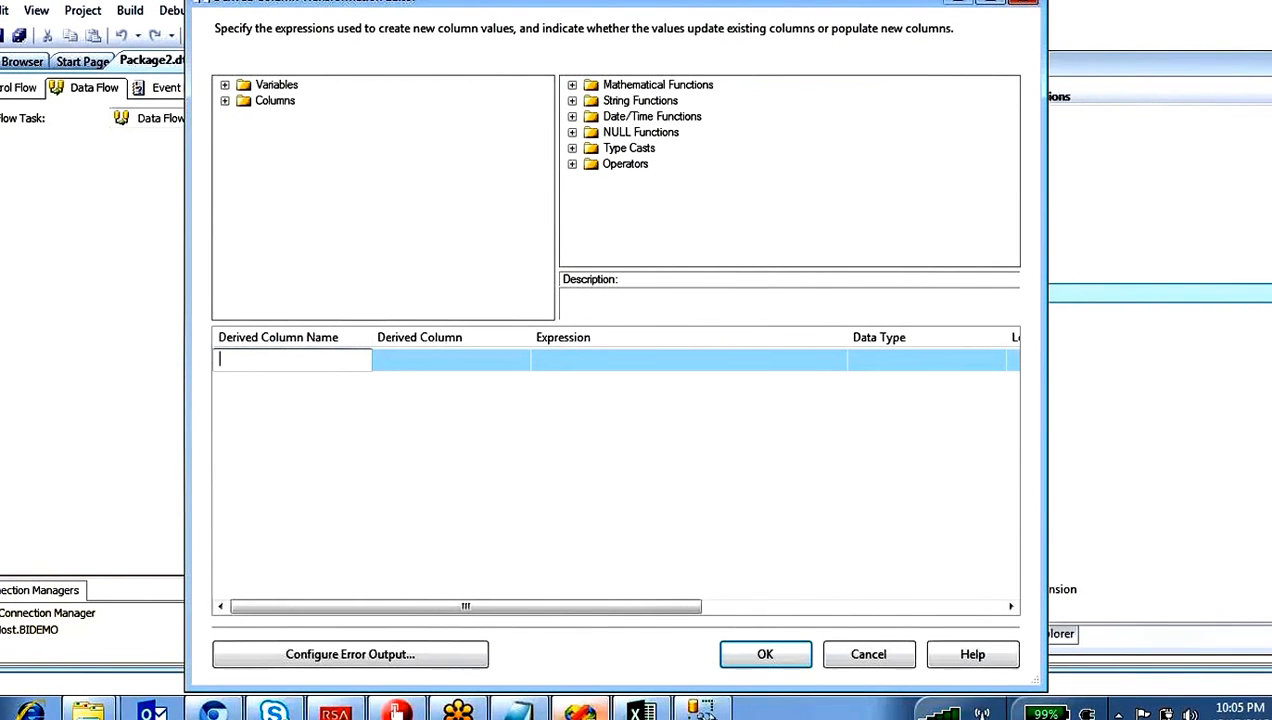
click(503, 363)
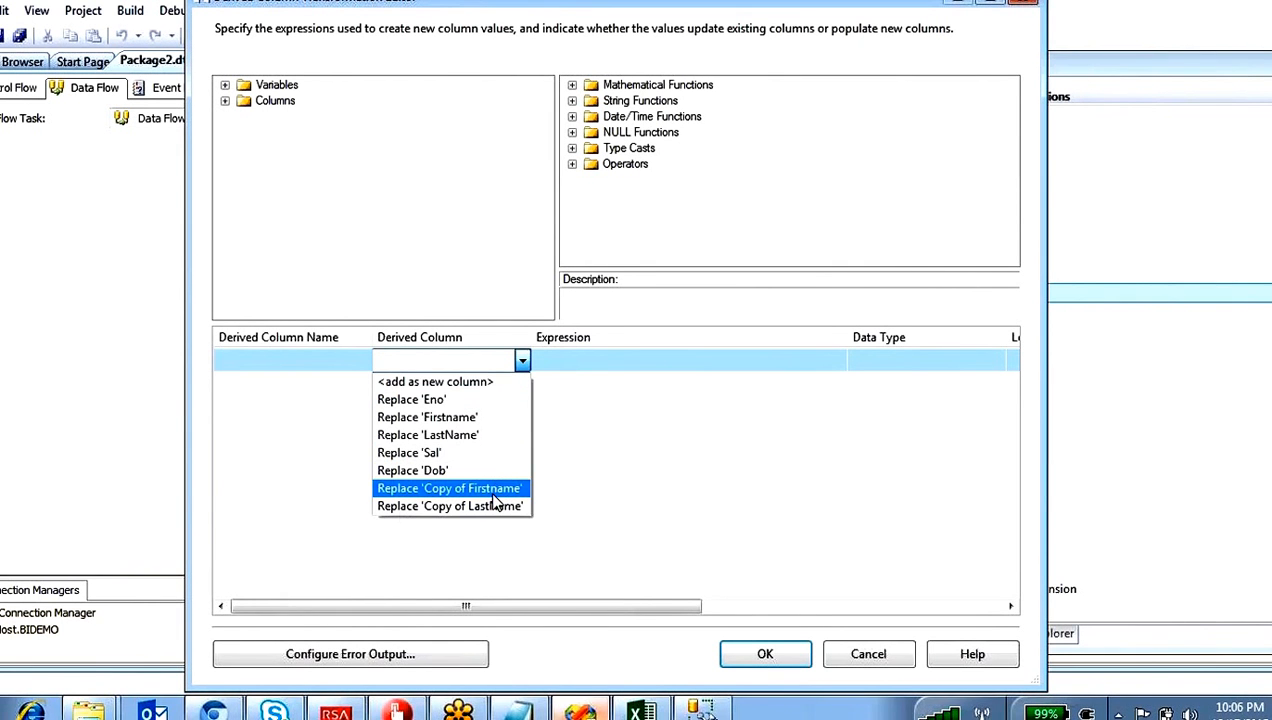
click(450, 387)
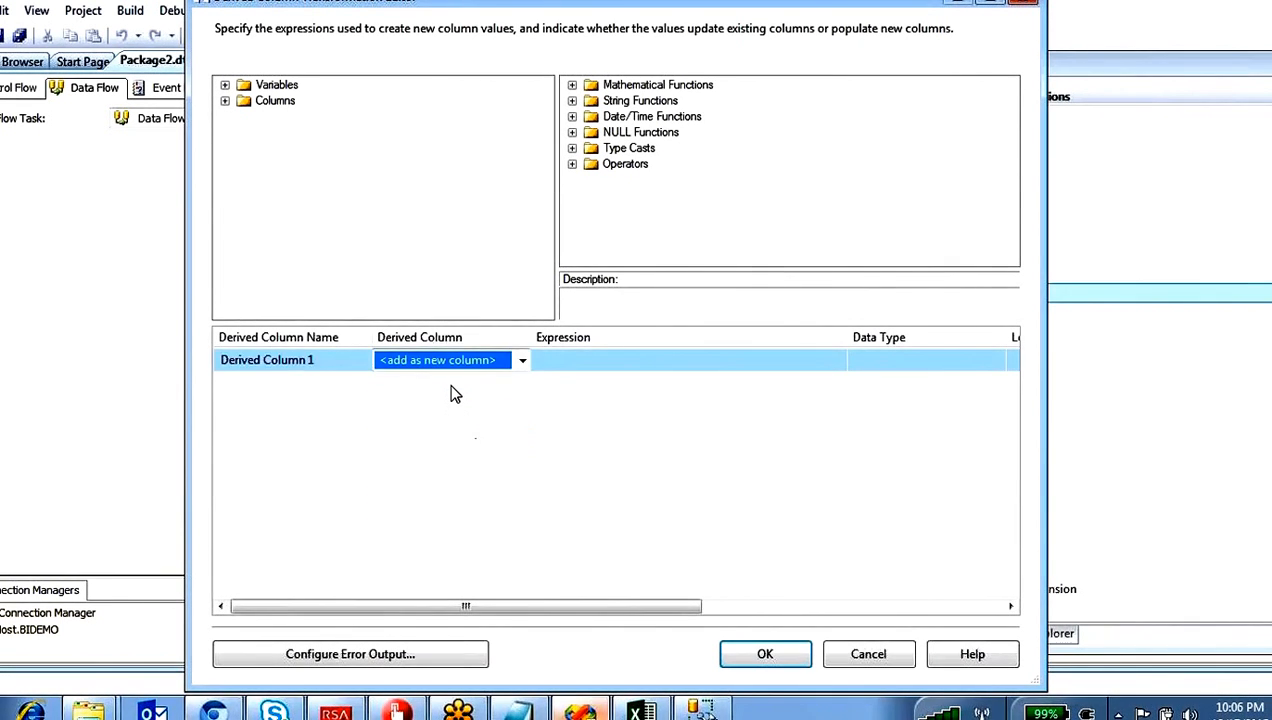
click(335, 363)
text(Ename)
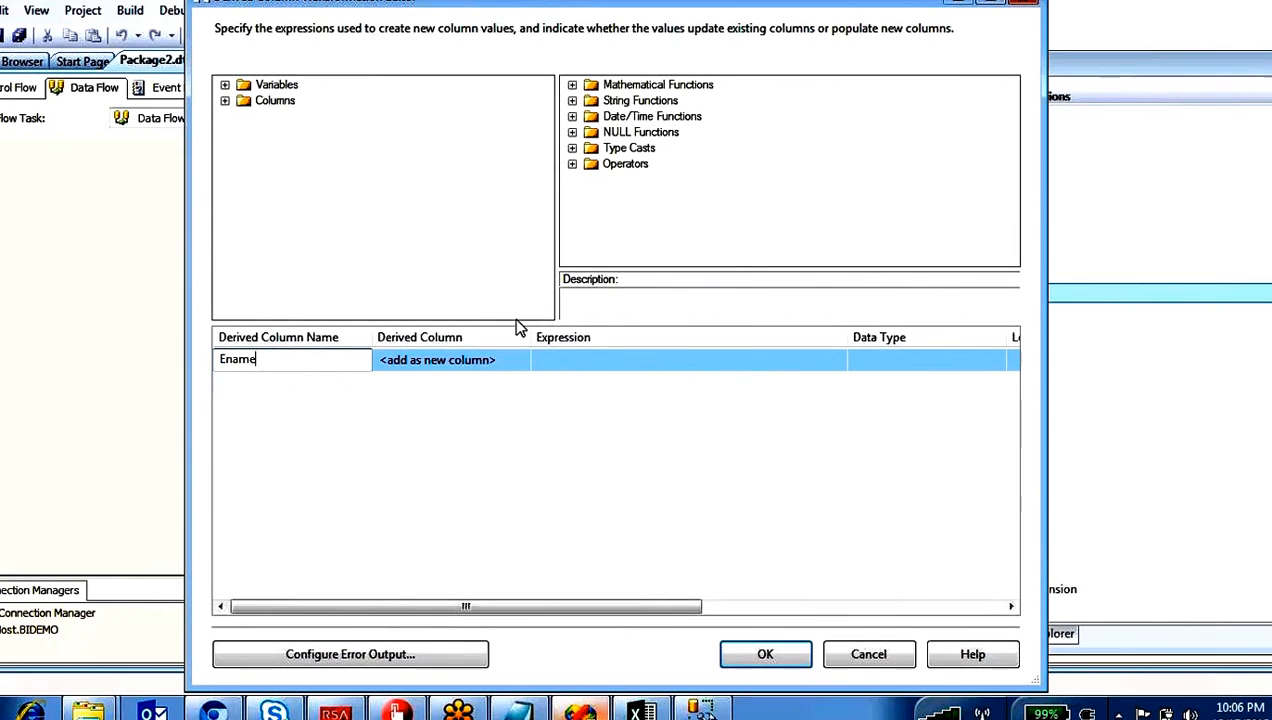
Step: Set the Ename expression to [Copy of Firstname]+" "+ [Copy of LastName]
click(582, 362)
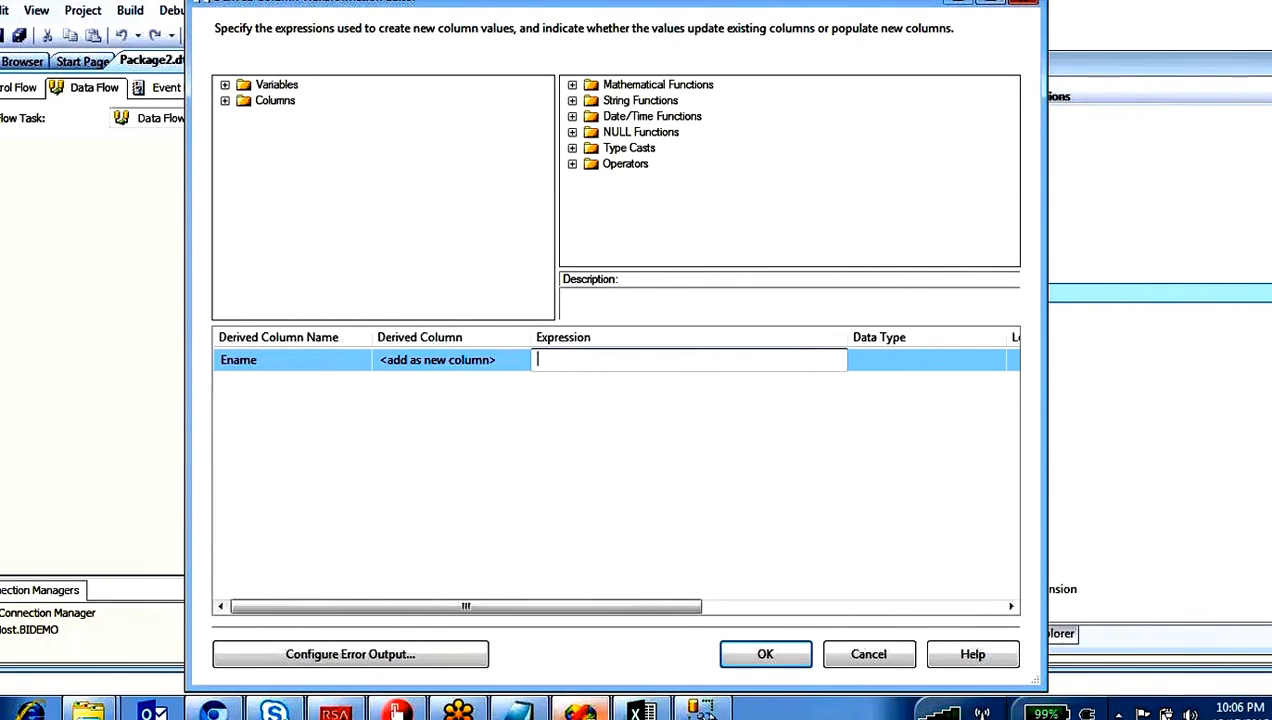
click(226, 103)
drag(296, 195, 567, 356)
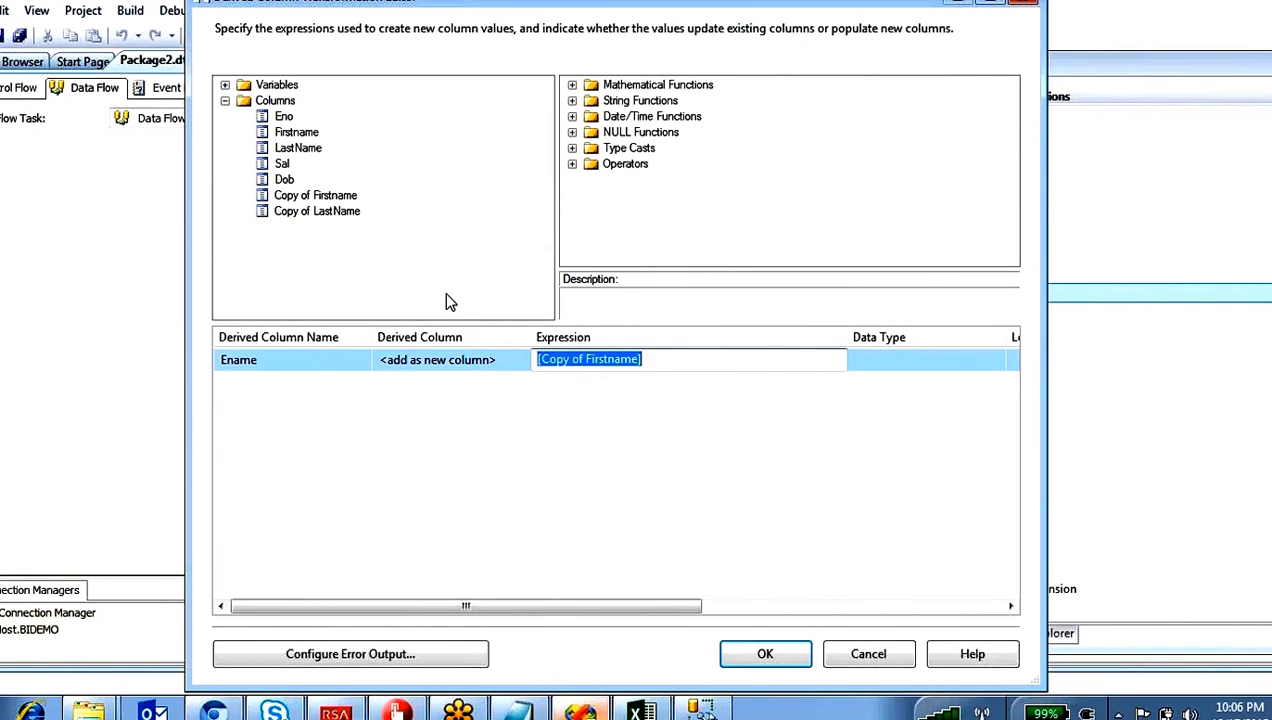
click(667, 364)
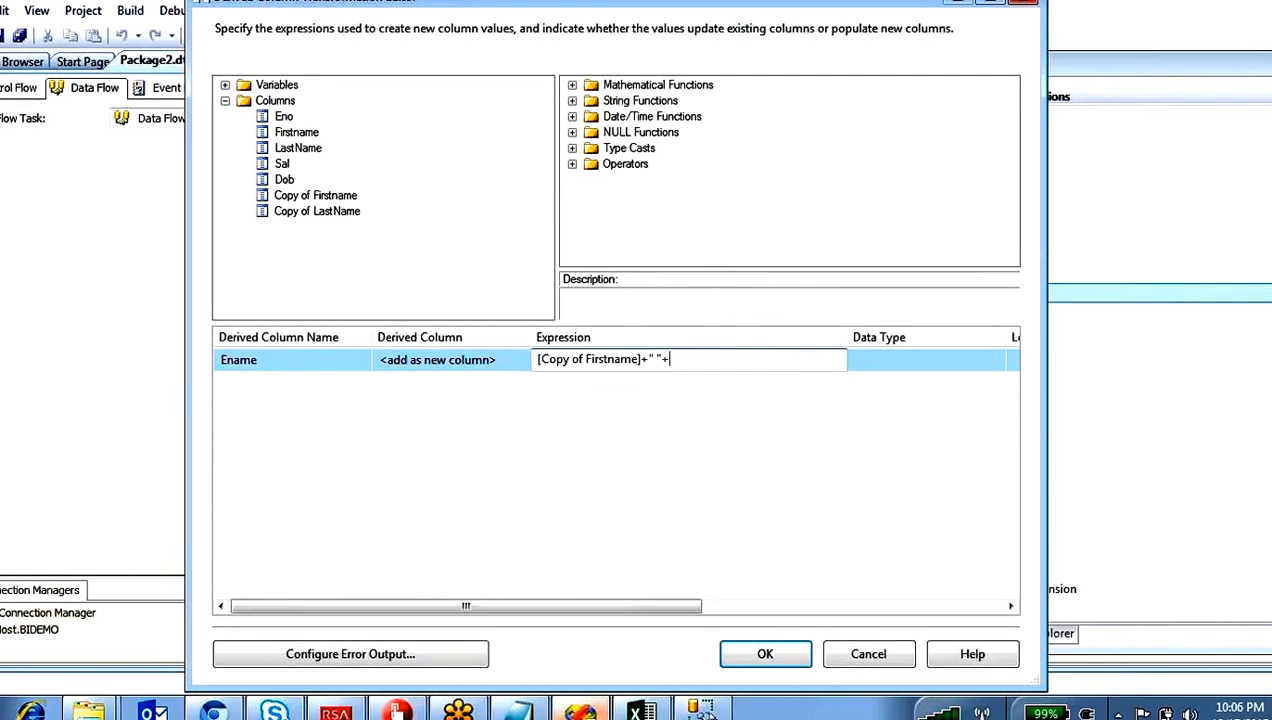
drag(335, 213, 700, 360)
click(667, 470)
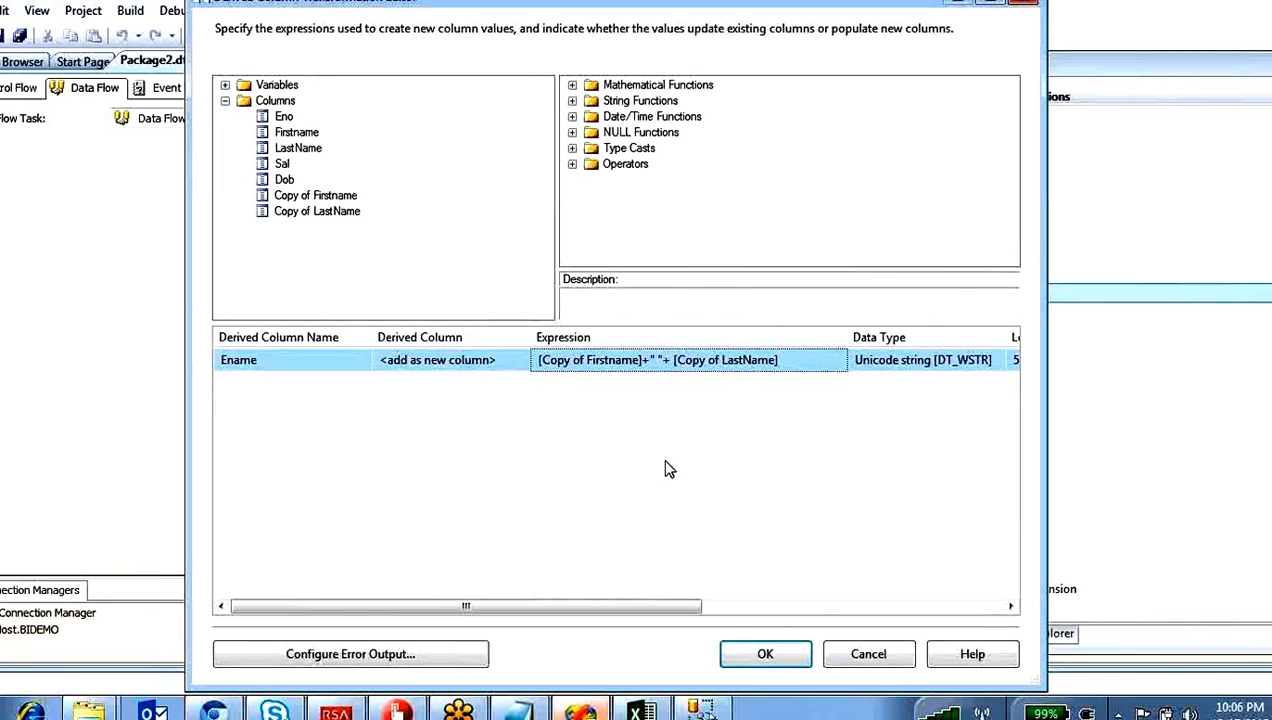
Step: Check the Ename expression, accept the derived column settings and connect the Derived Column output to OLE DB Destination
click(752, 388)
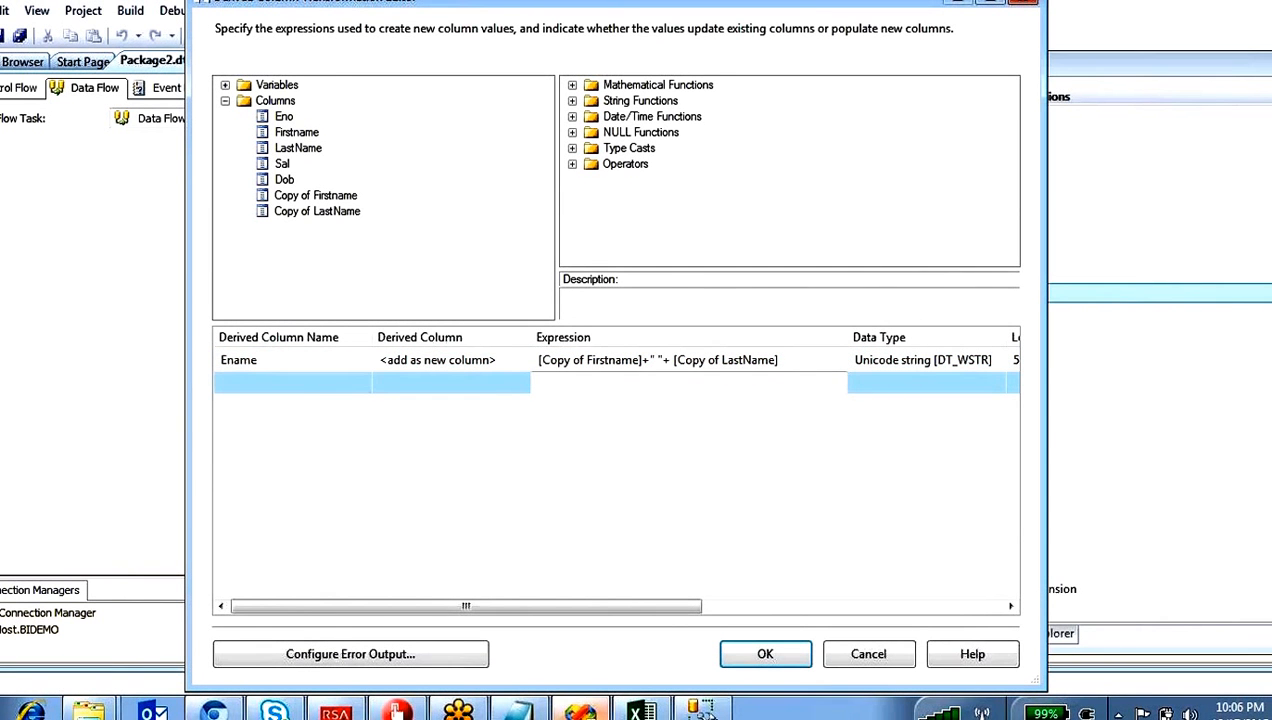
click(591, 360)
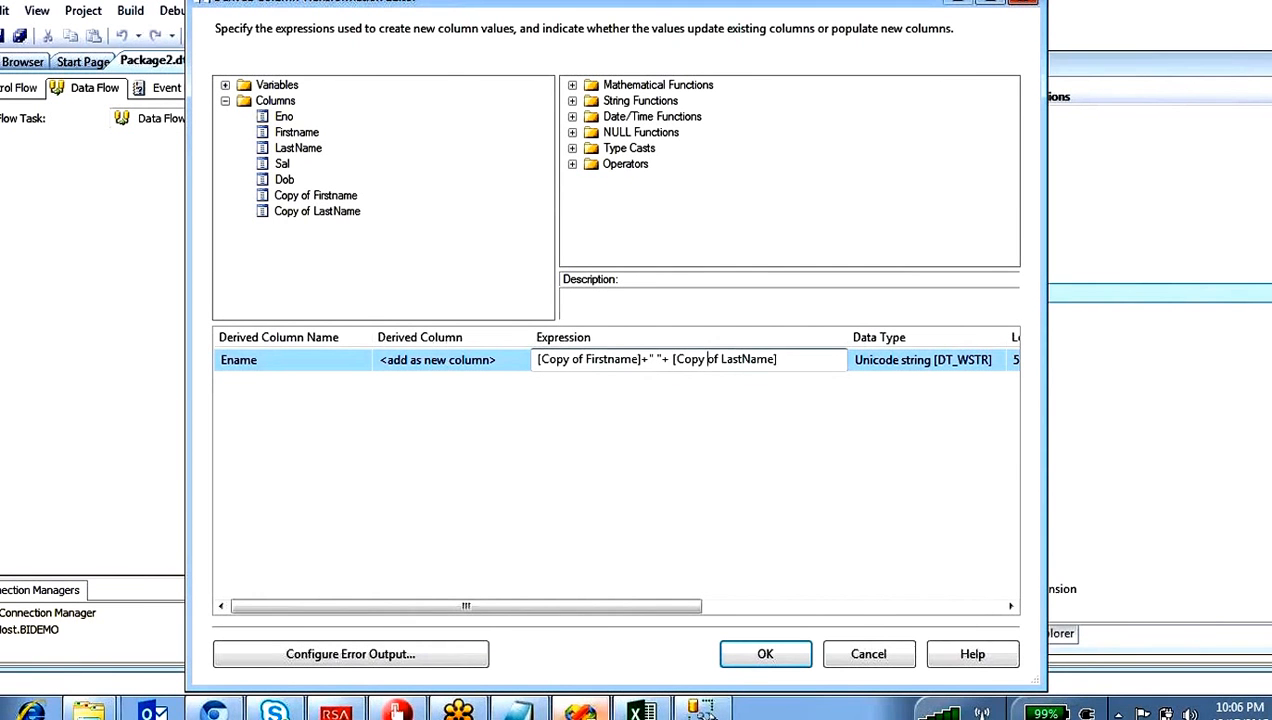
drag(642, 360, 537, 366)
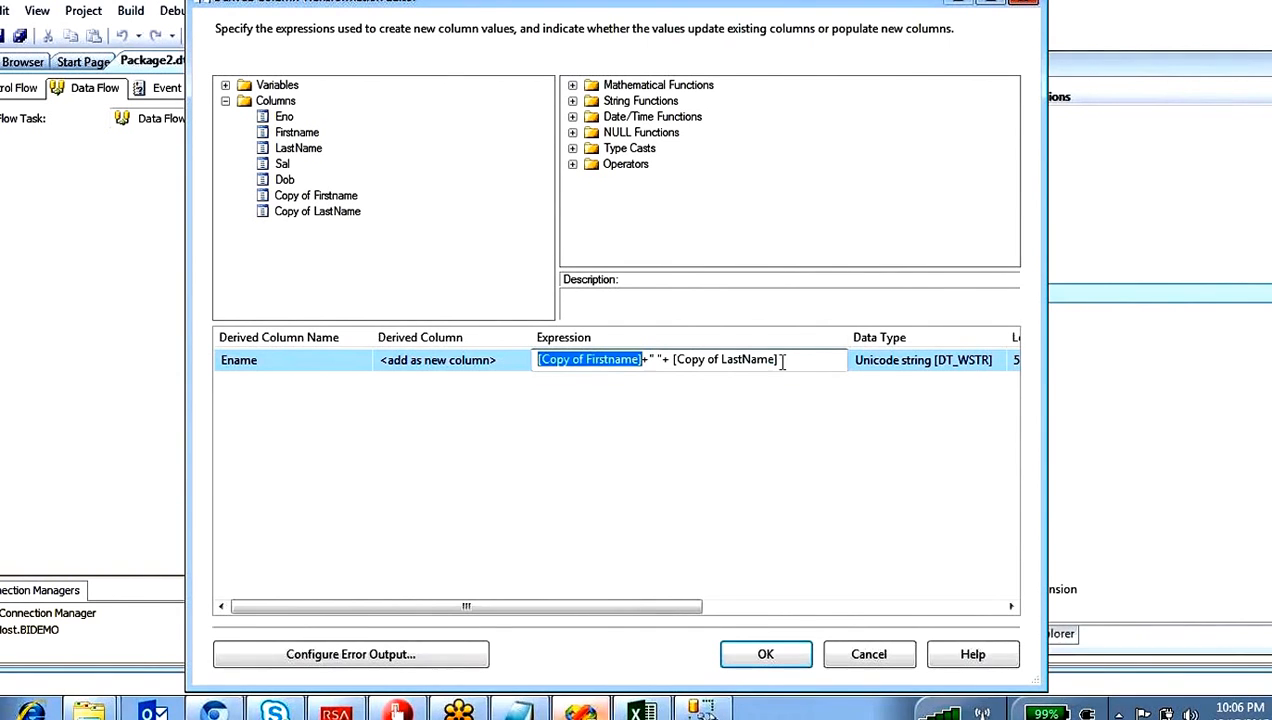
drag(783, 362, 533, 365)
click(735, 494)
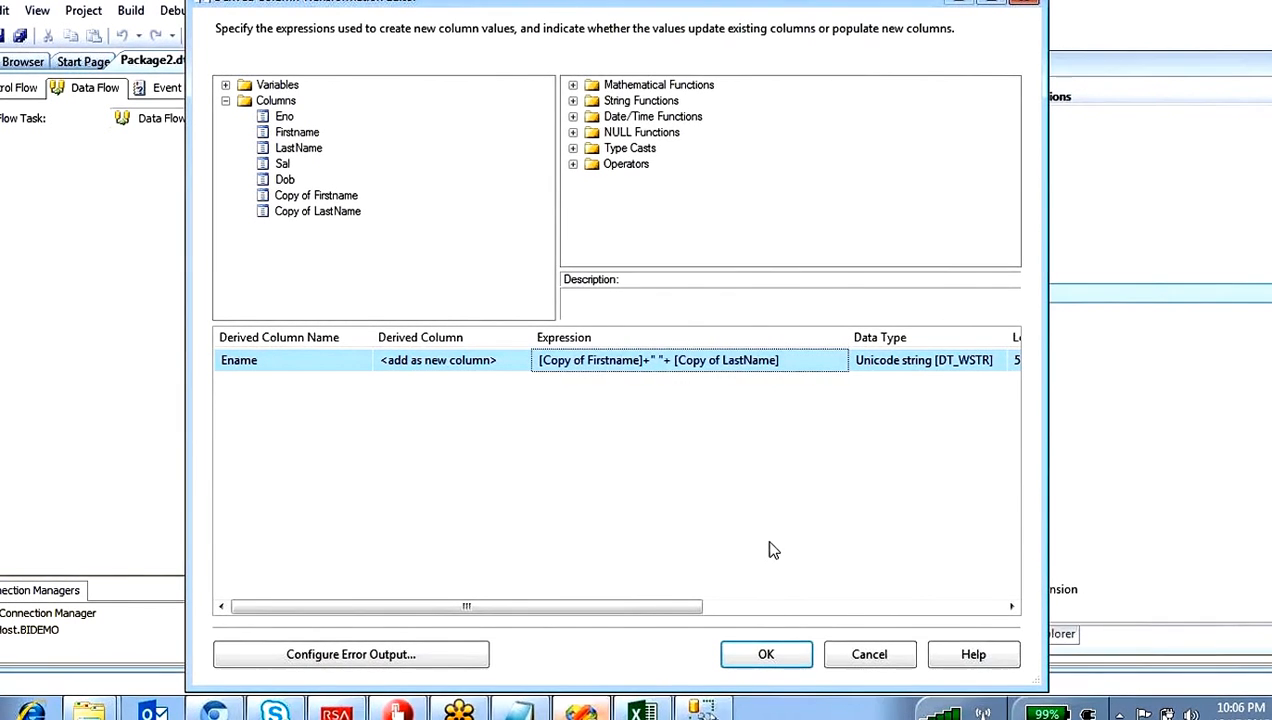
click(770, 654)
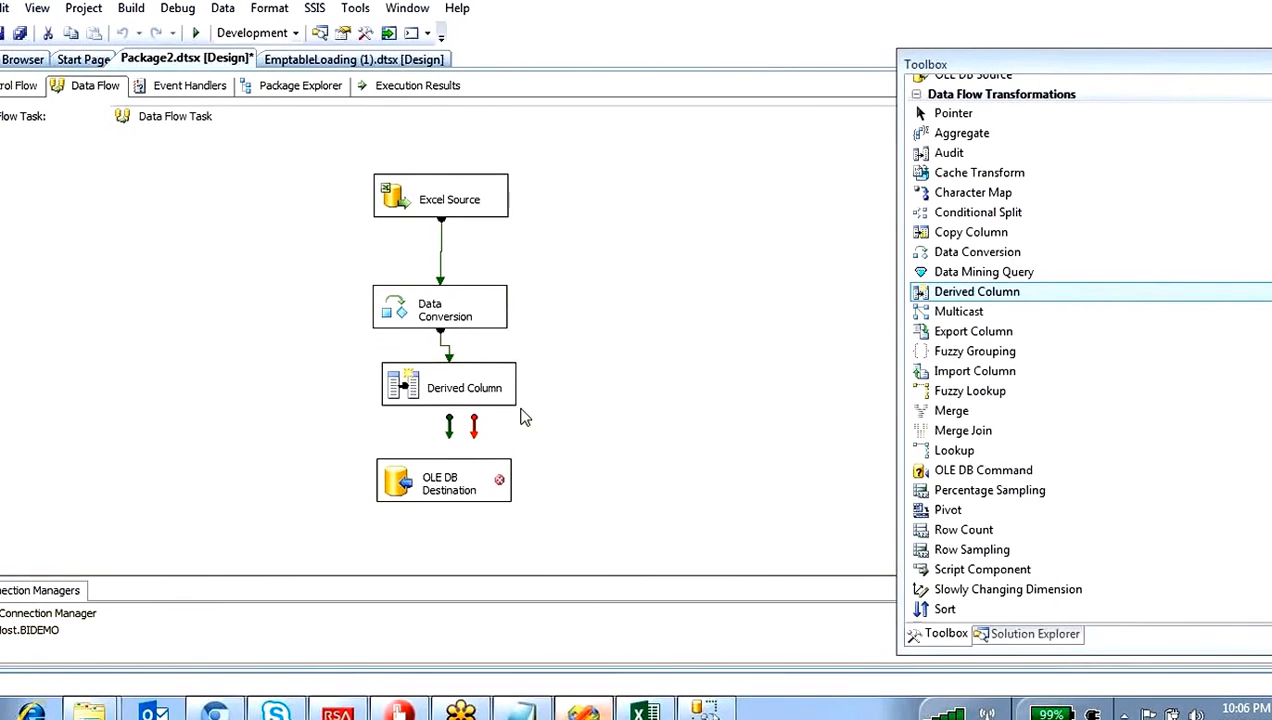
drag(450, 434, 434, 477)
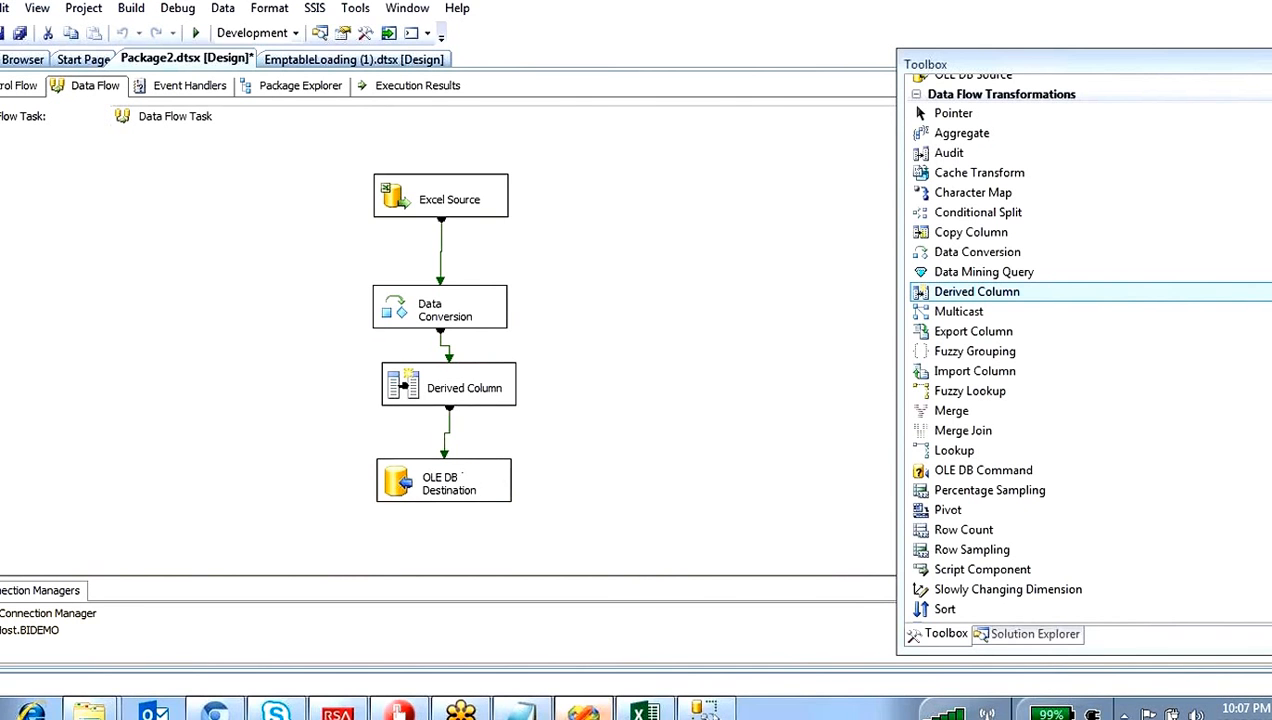
Step: Map the Ename input column to the ename destination column in OLE DB Destination and accept the mappings
double_click(406, 486)
click(266, 118)
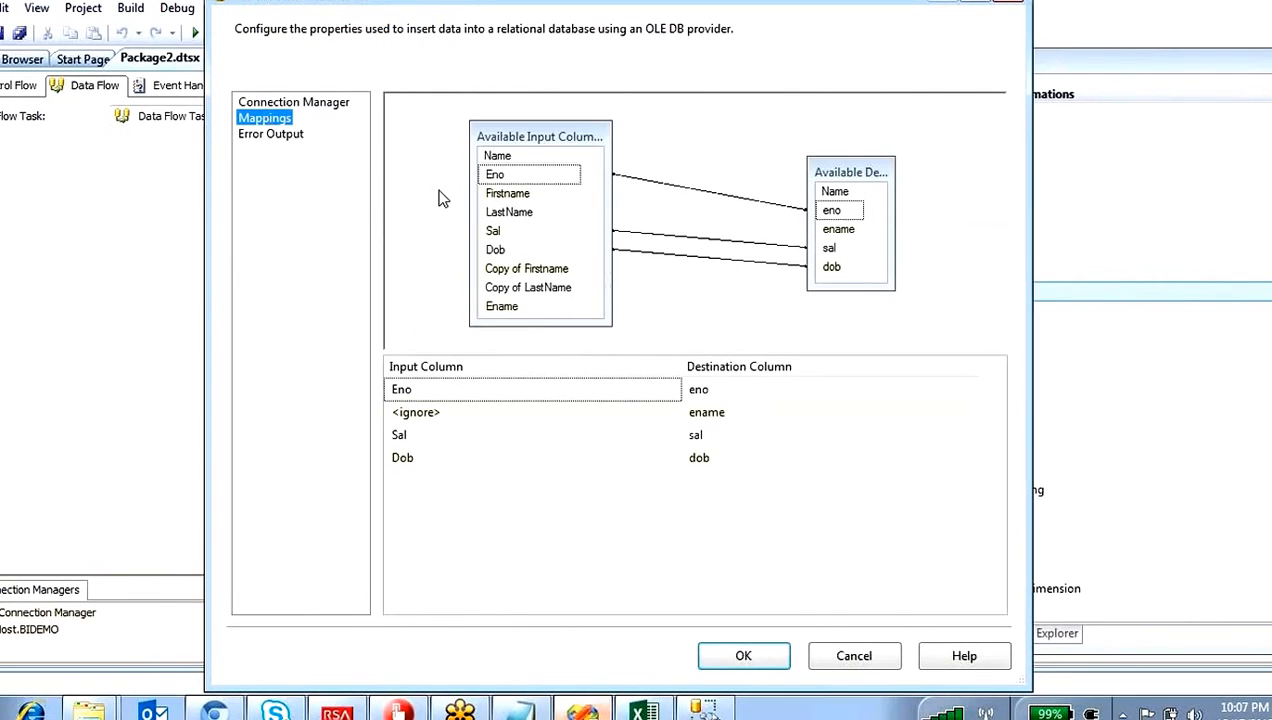
click(829, 235)
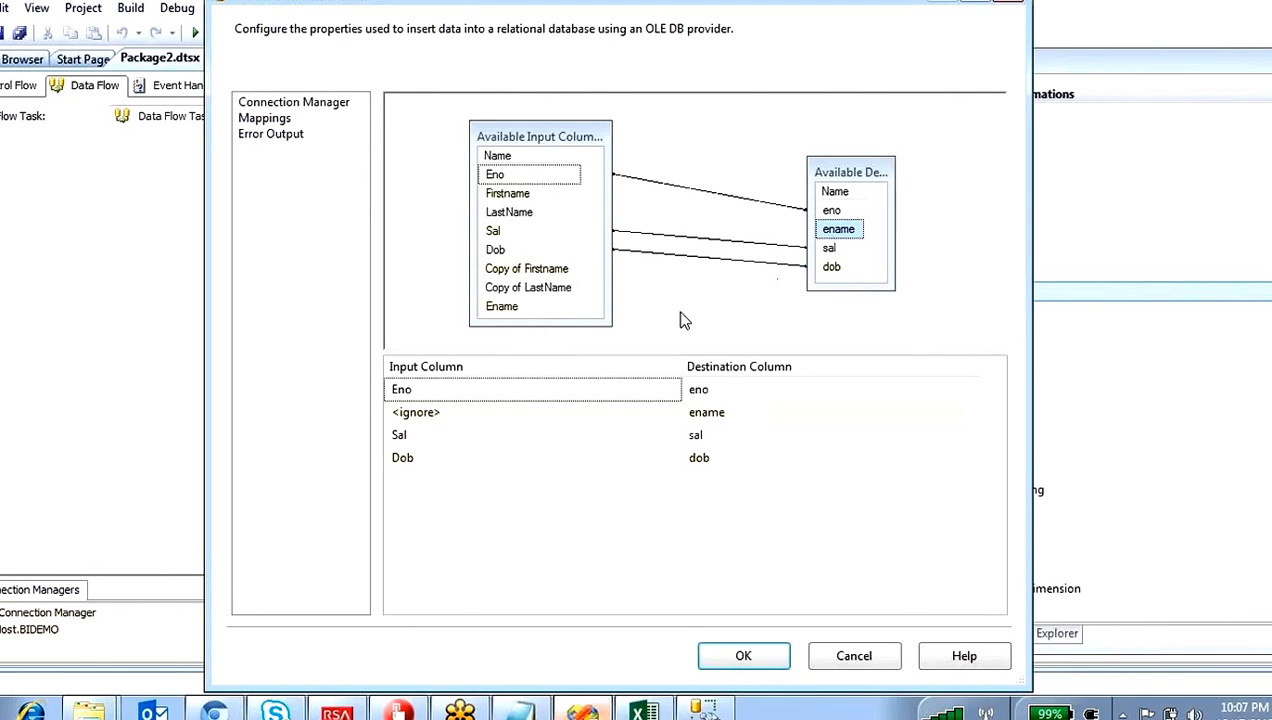
drag(510, 313, 838, 240)
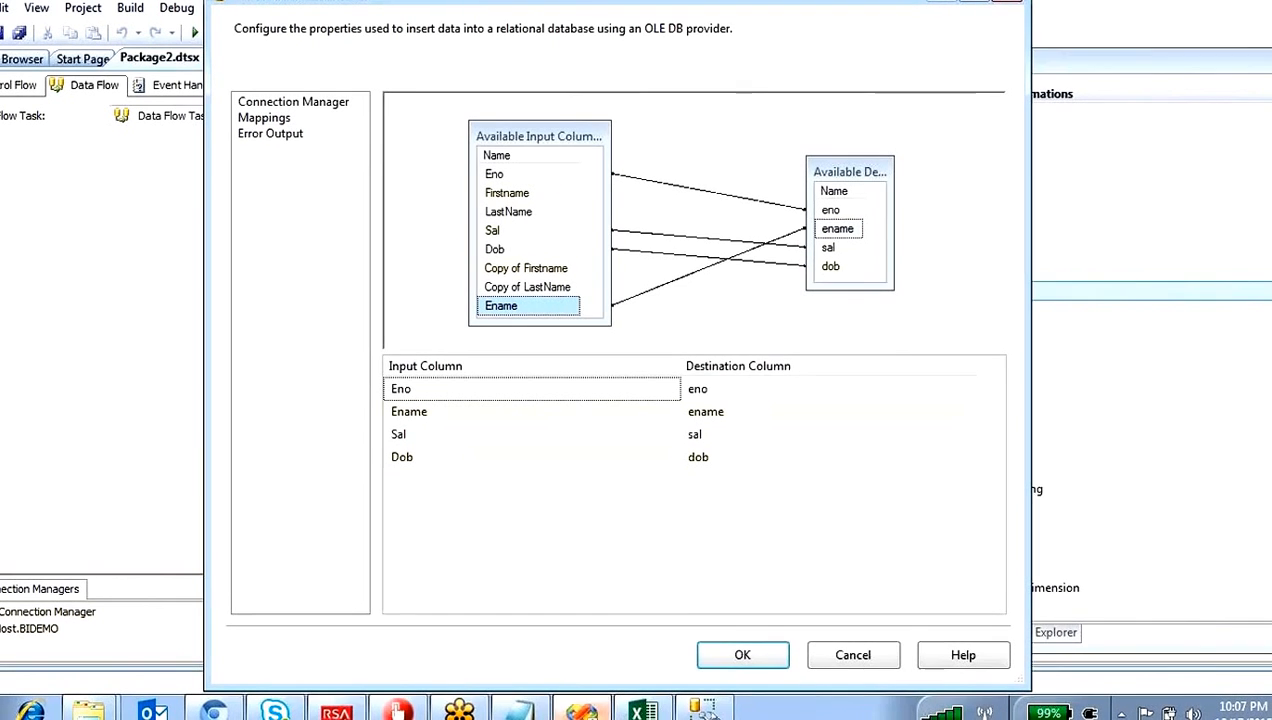
click(740, 655)
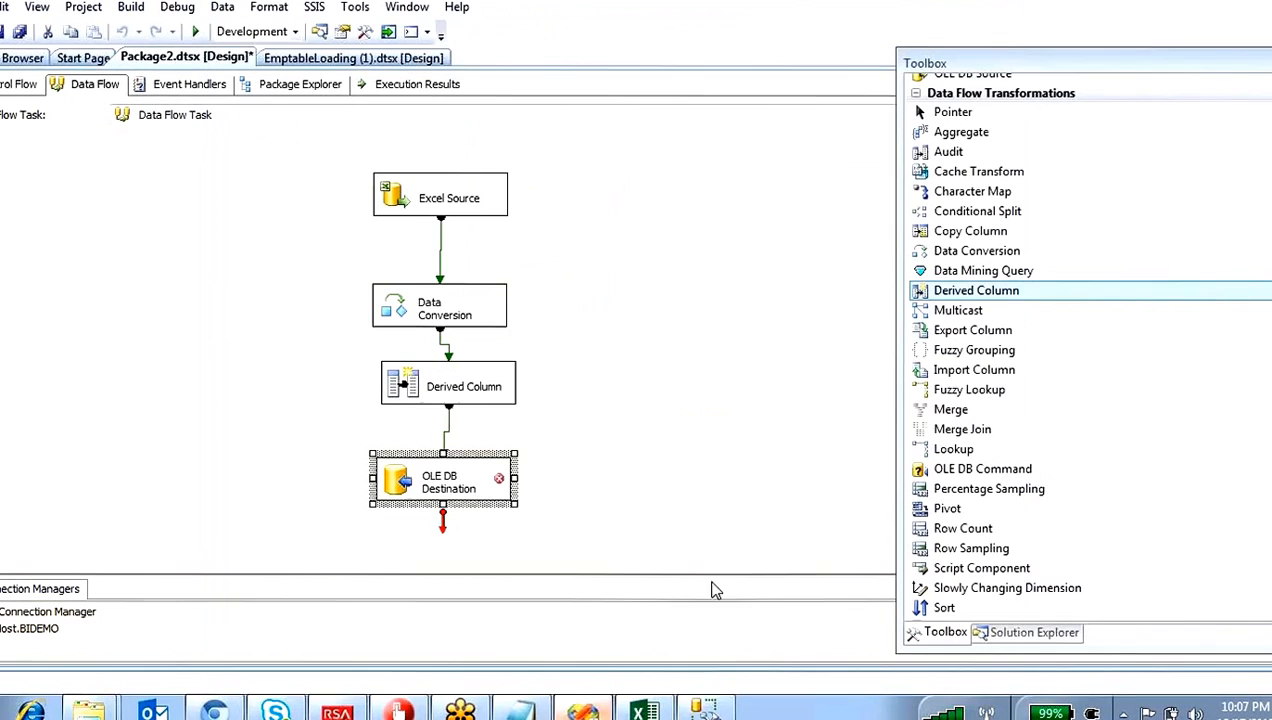
Step: Examine the Ename expression's two column references and its data type in the Derived Column transformation
mouse_move(399, 488)
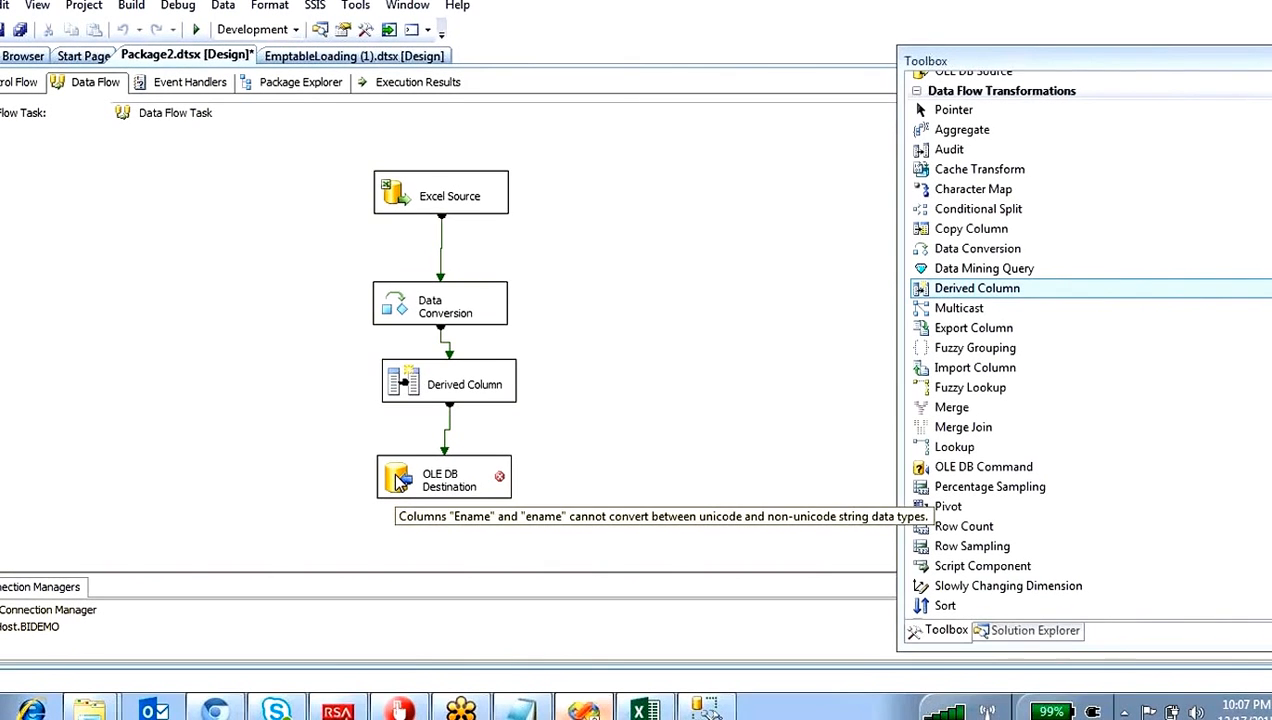
double_click(436, 395)
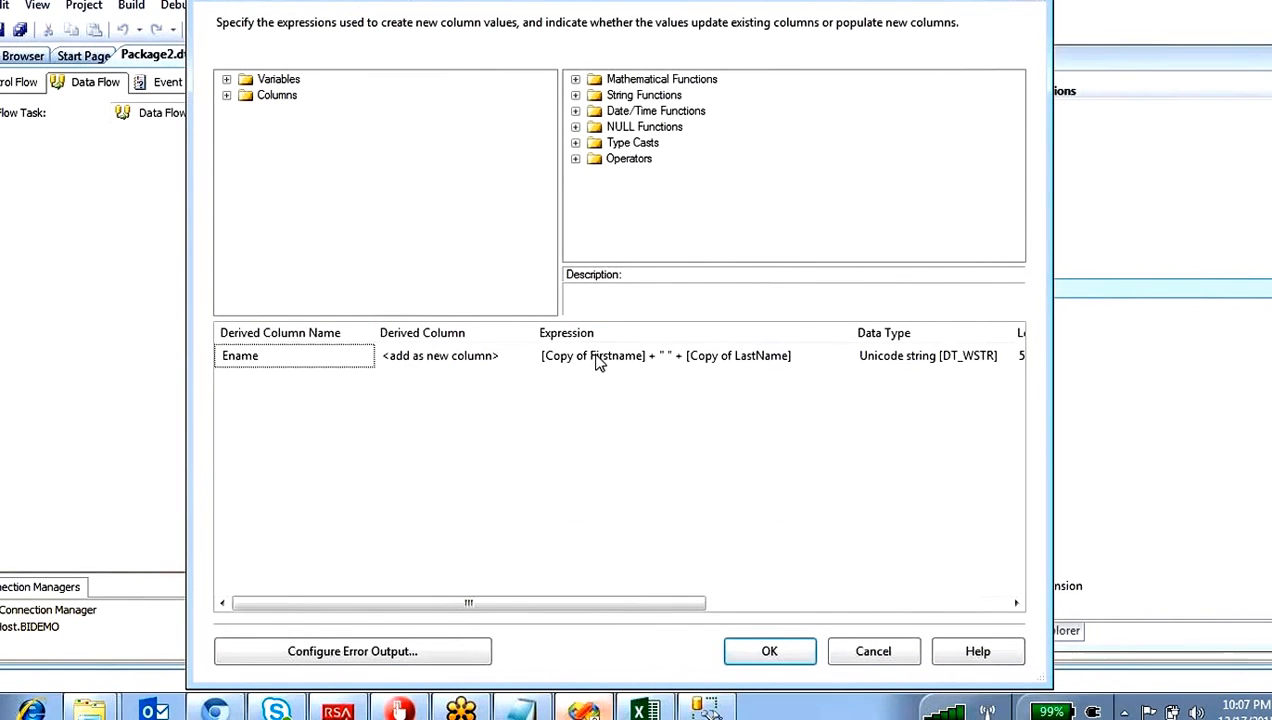
click(647, 357)
drag(648, 356, 542, 366)
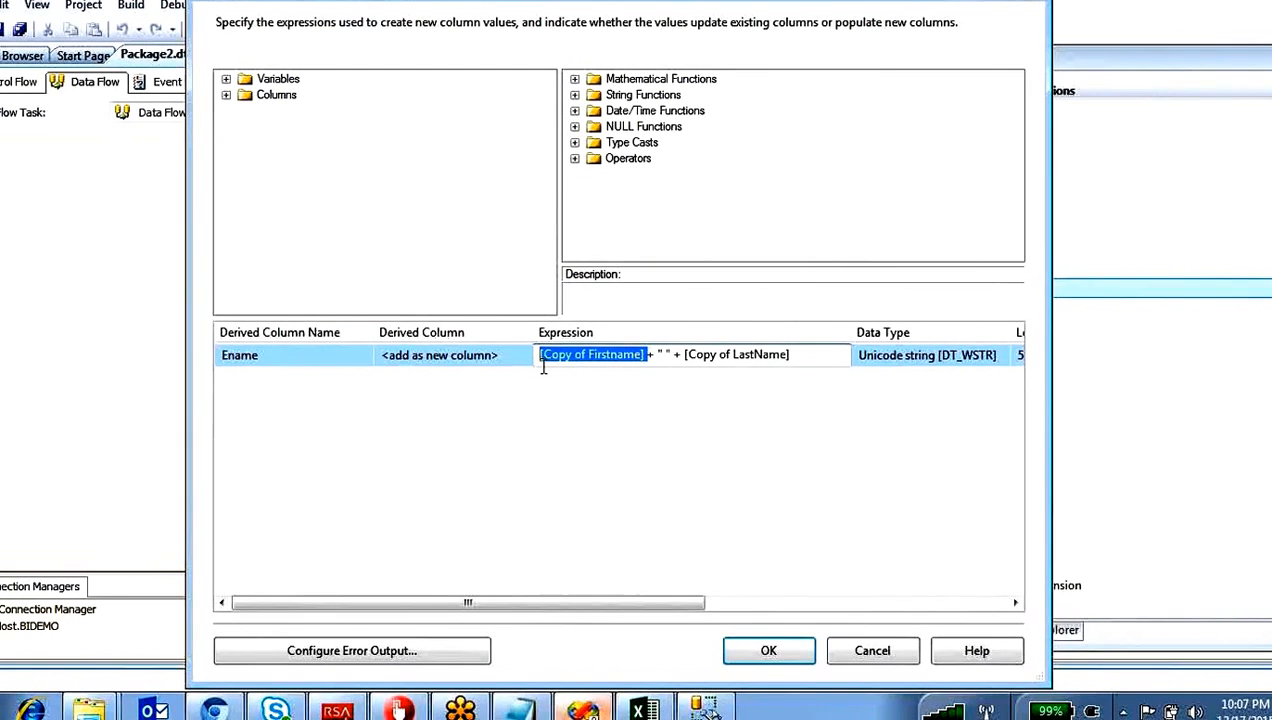
click(790, 357)
drag(790, 357, 683, 362)
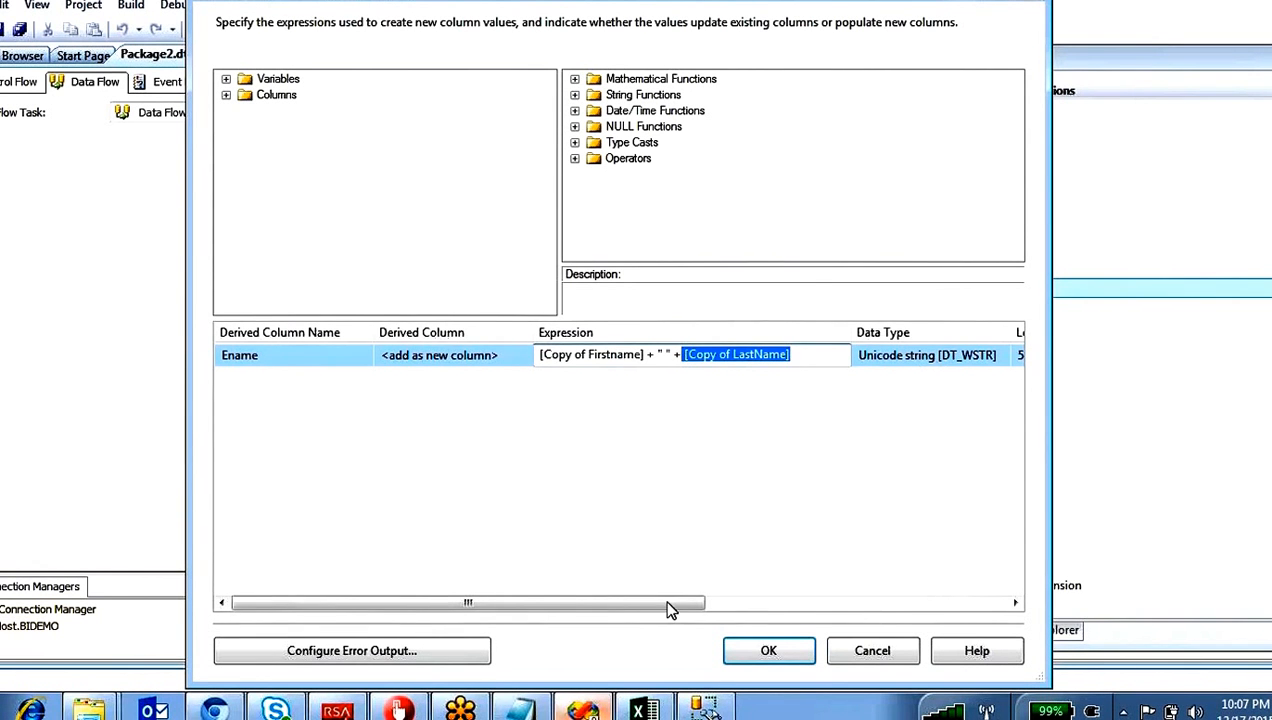
drag(670, 610, 857, 598)
Step: Switch to SQL Server Management Studio, review ename's type in the create table statement and write drop table empinfo above it
click(606, 366)
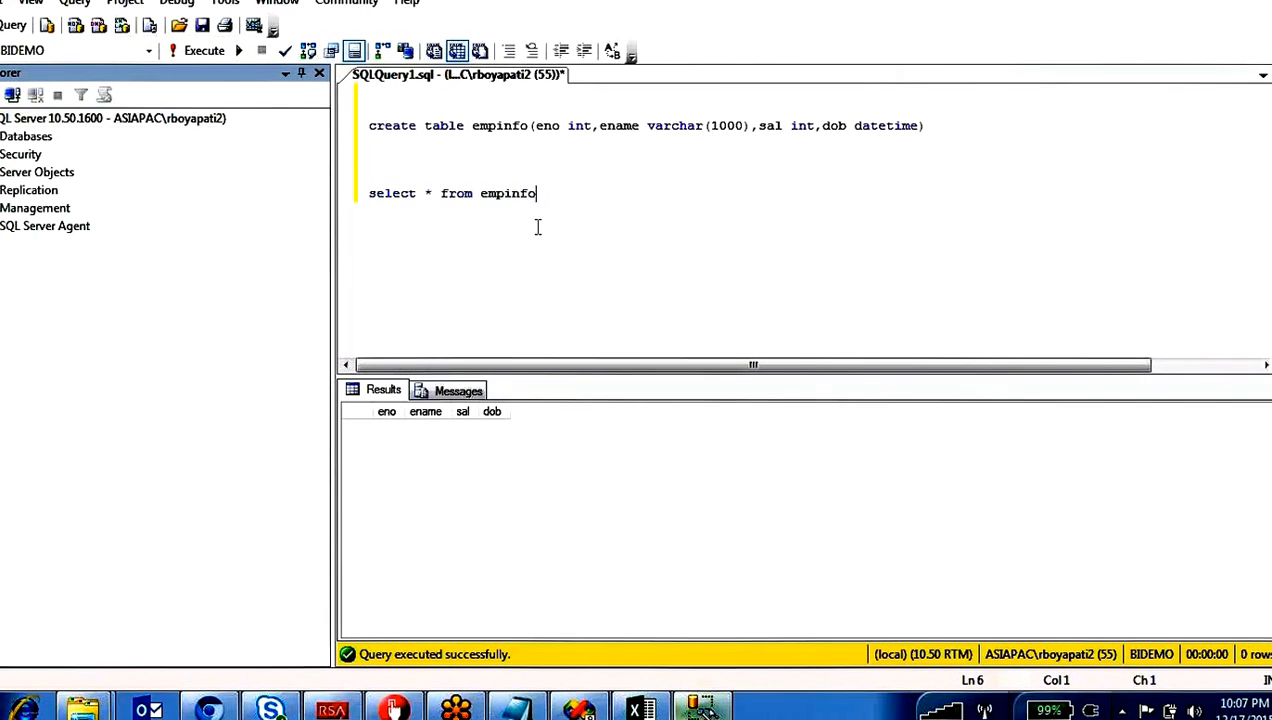
double_click(525, 193)
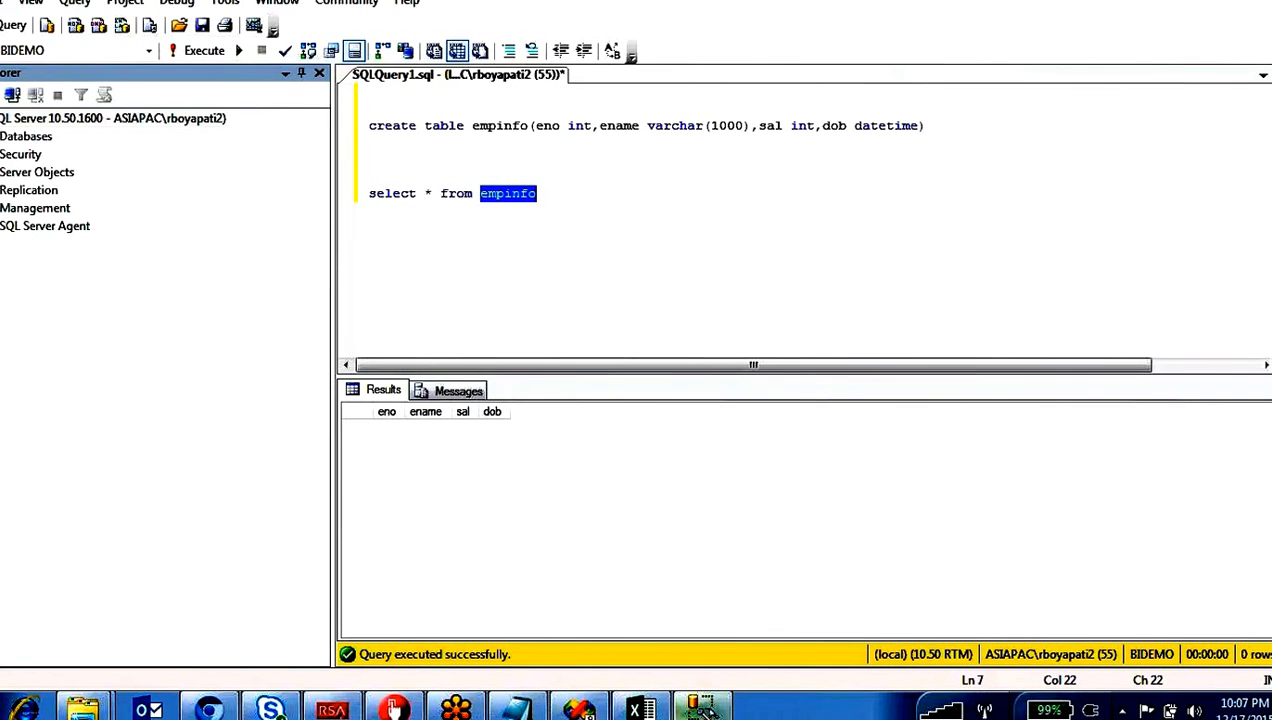
click(707, 125)
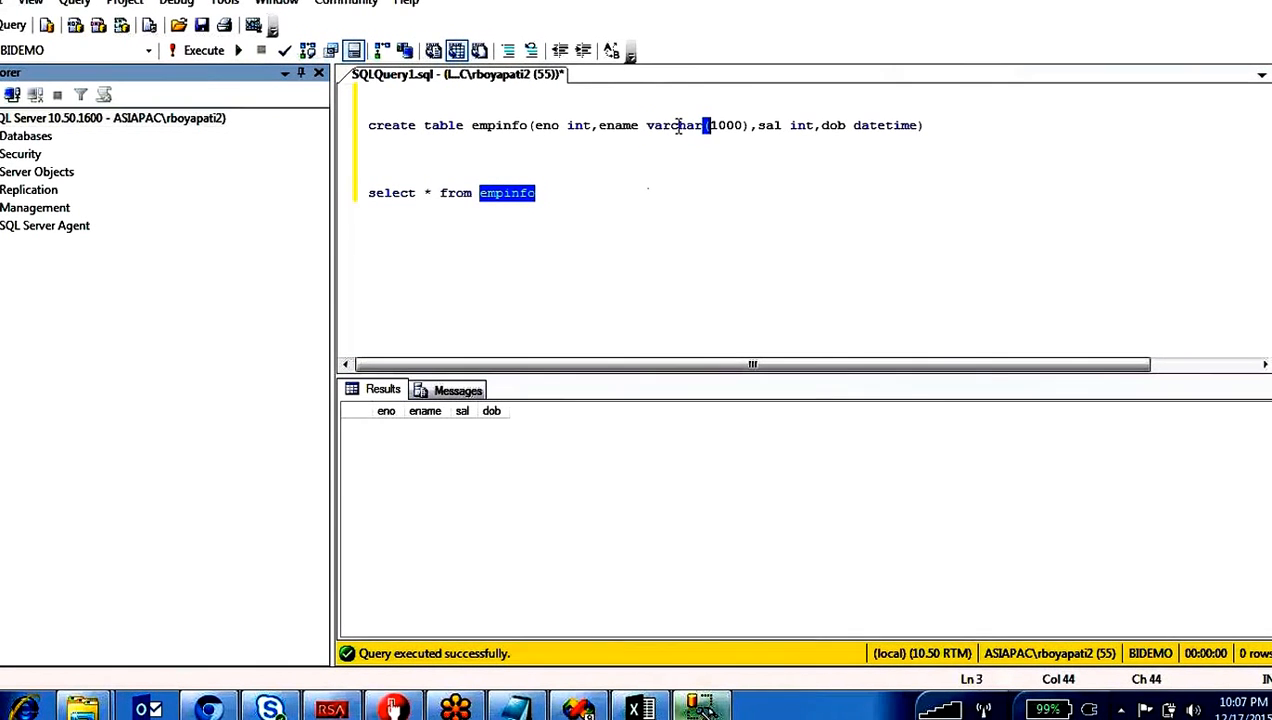
double_click(678, 125)
click(647, 126)
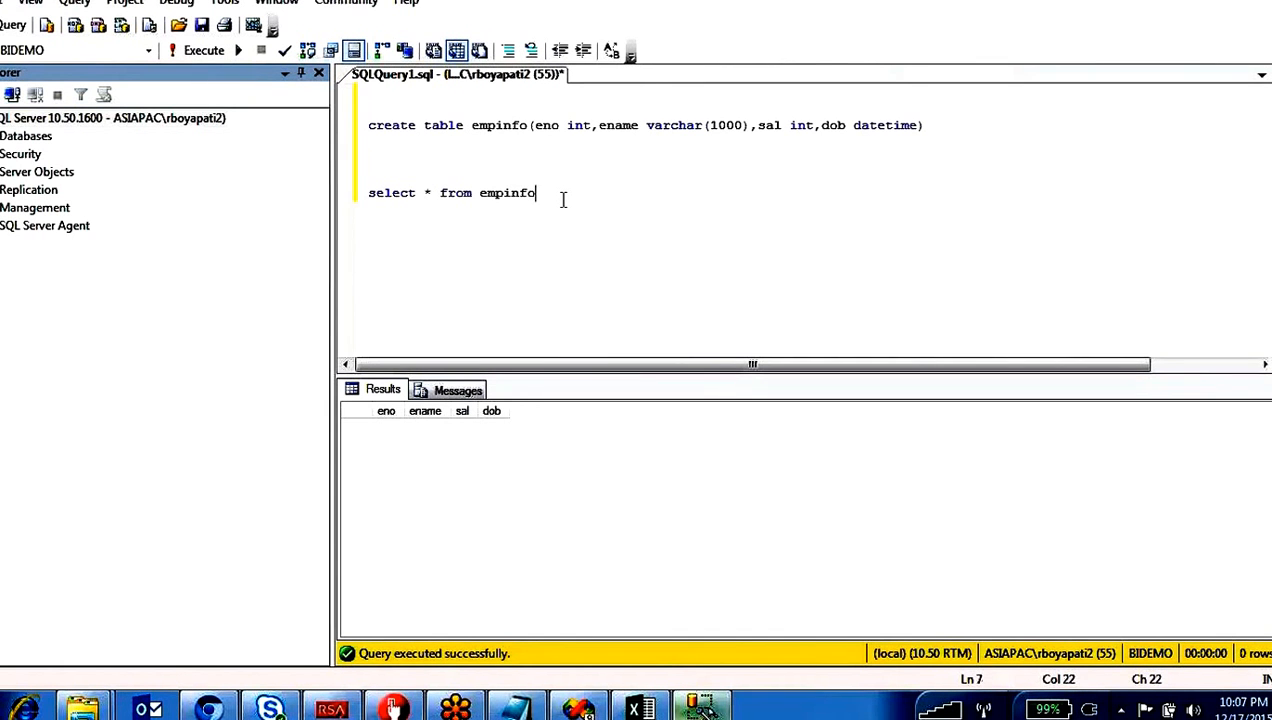
key(Return)
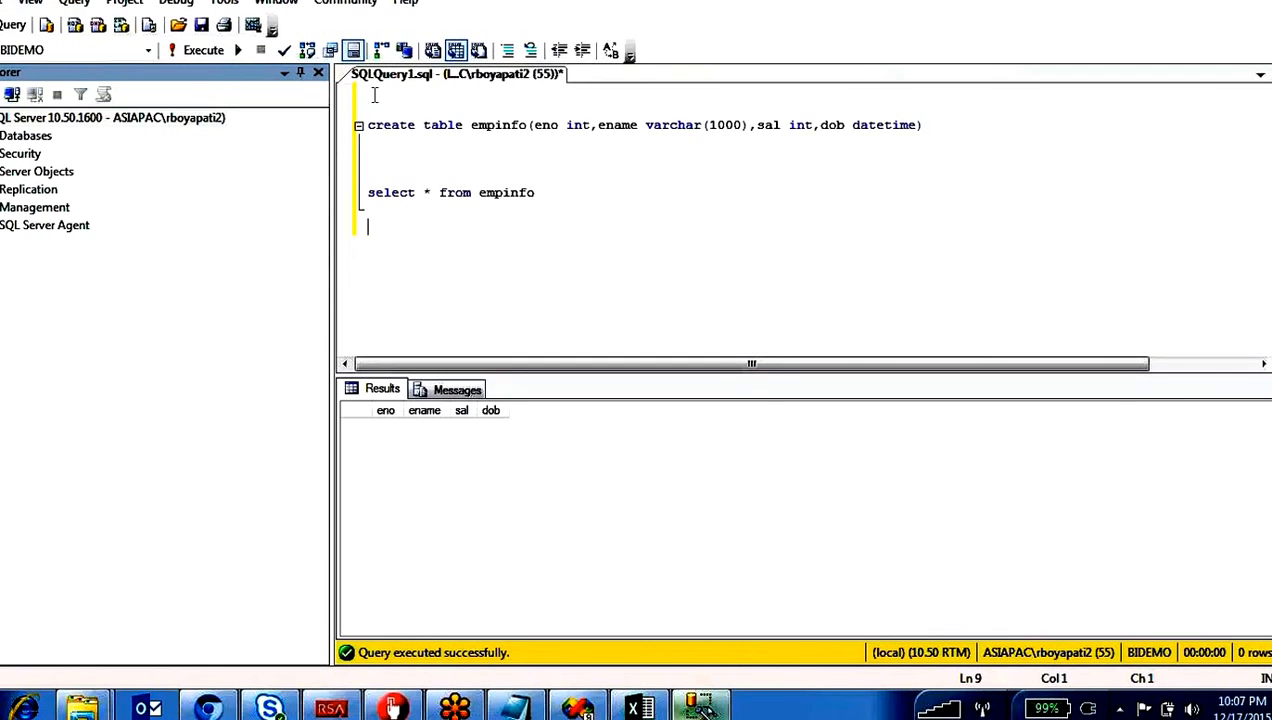
key(Return)
key(Return)
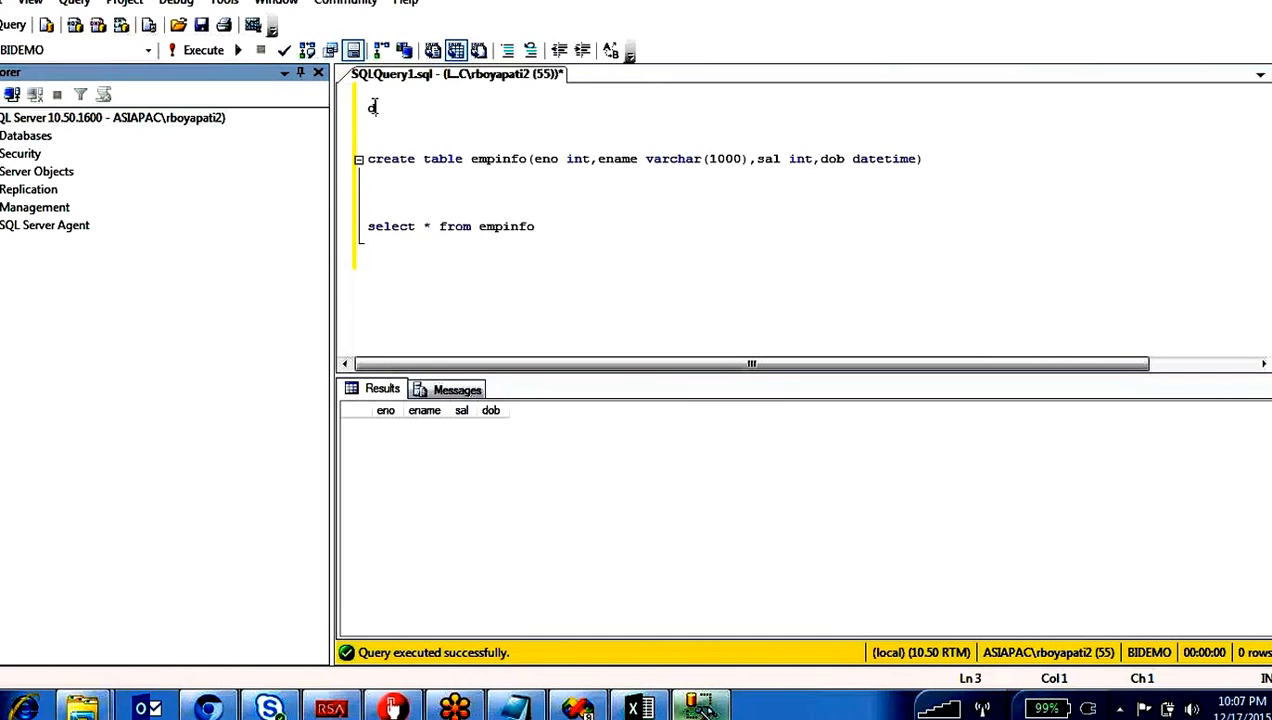
text(rop table)
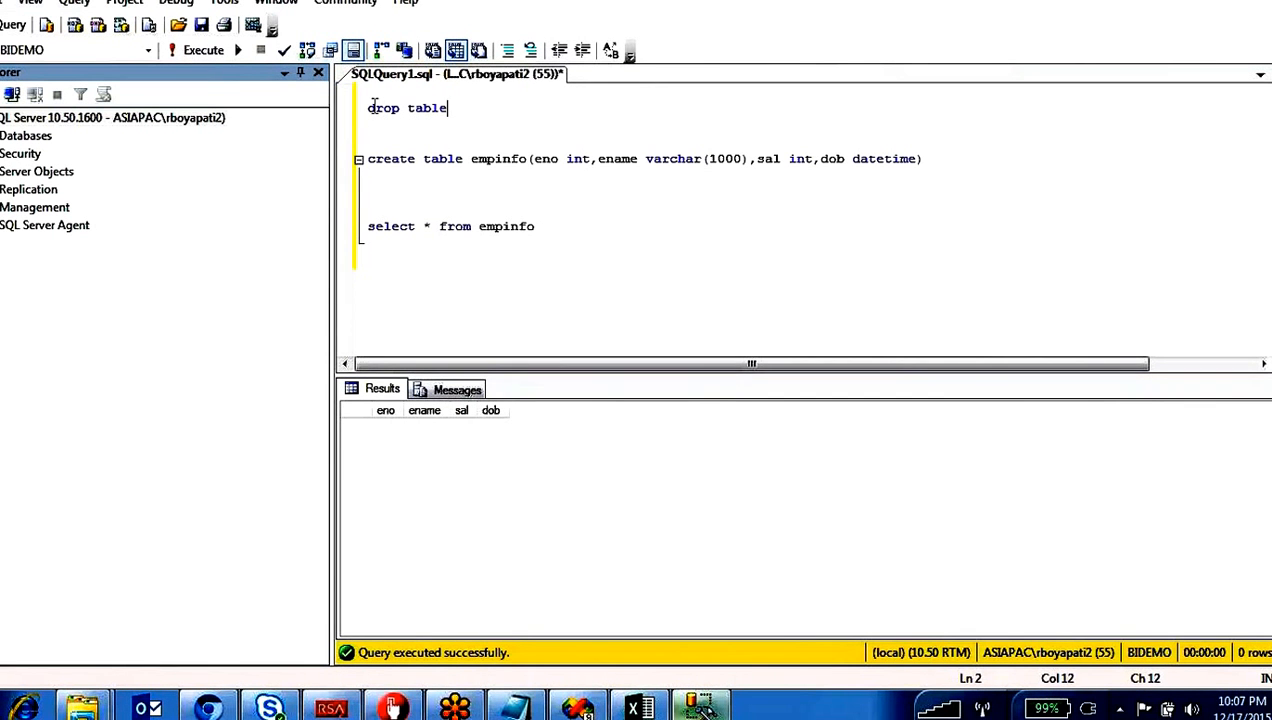
double_click(498, 160)
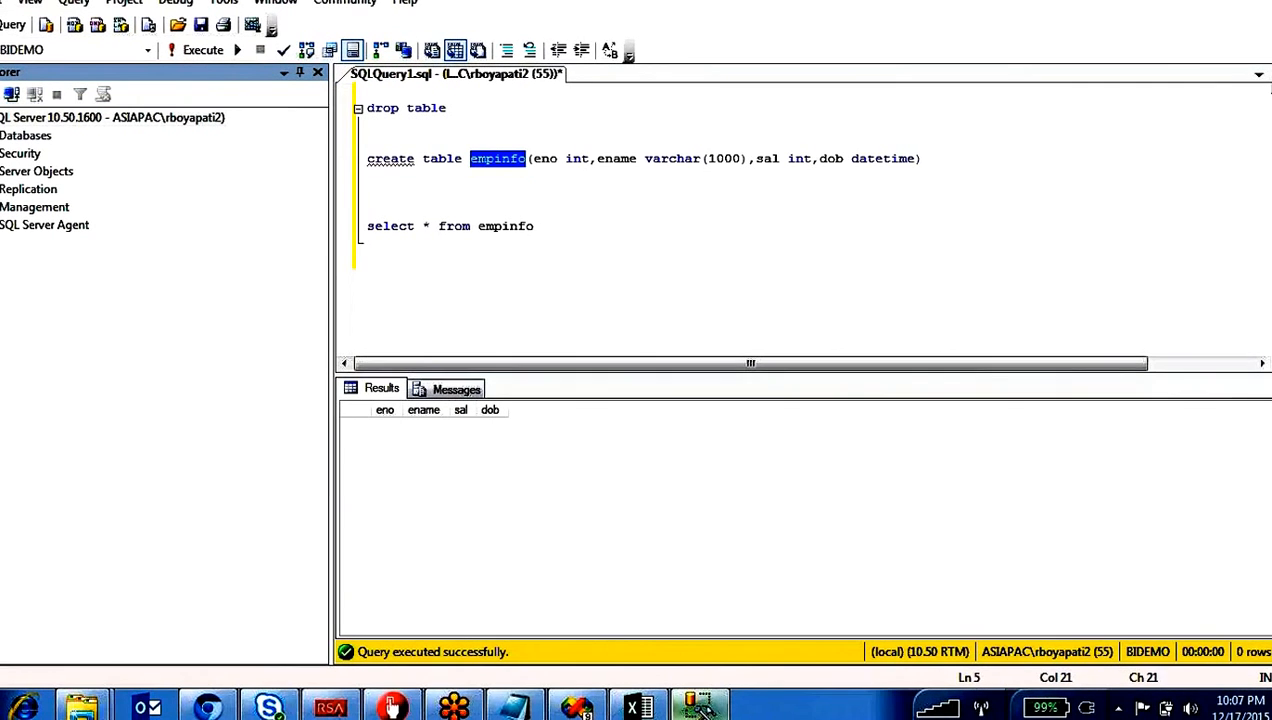
key(ctrl+v)
Step: Run only the drop table empinfo statement against BIDEMO
key(shift+Home)
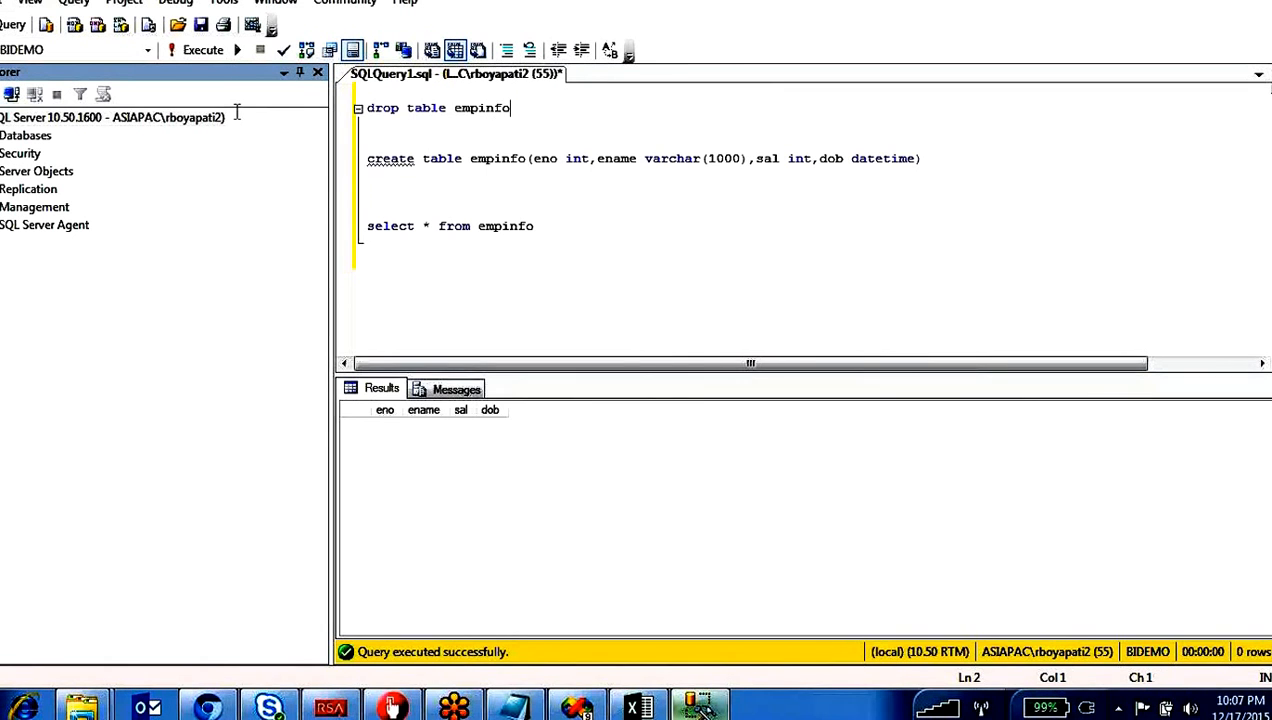
key(F5)
click(638, 244)
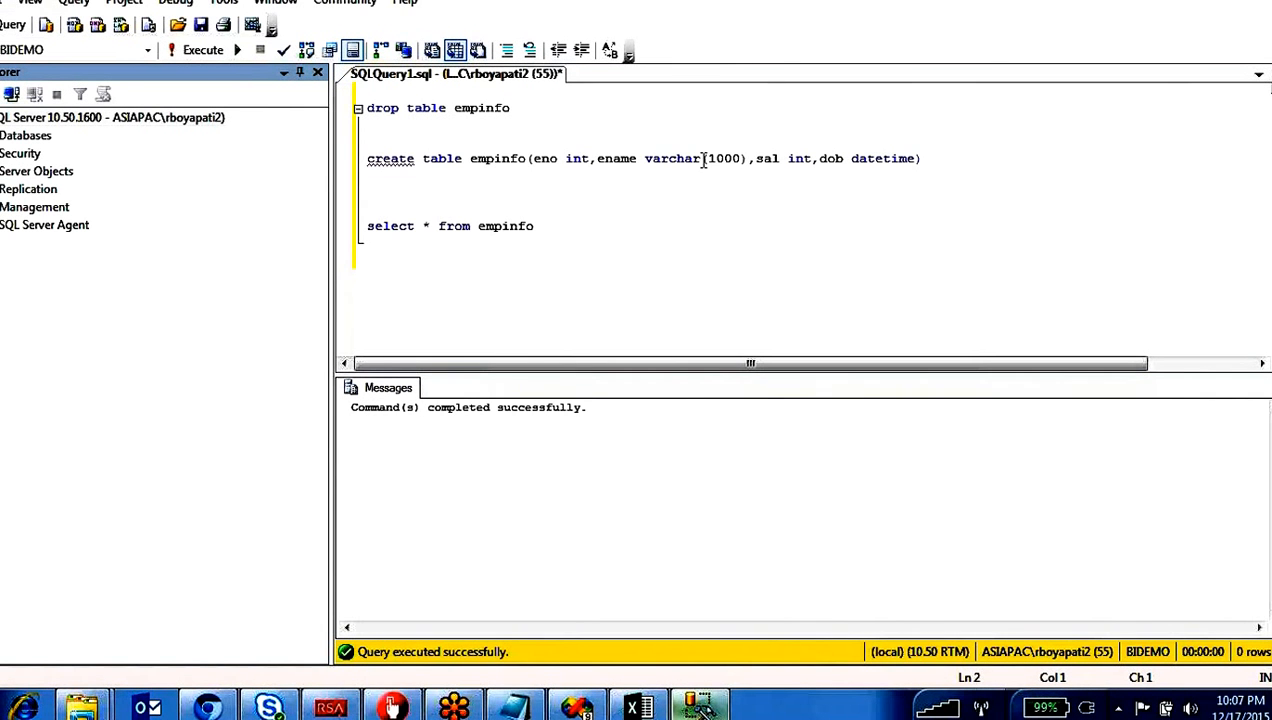
Step: Change ename's type to nvarchar(1000) in the create table statement and run that statement to recreate empinfo
click(646, 158)
text(n)
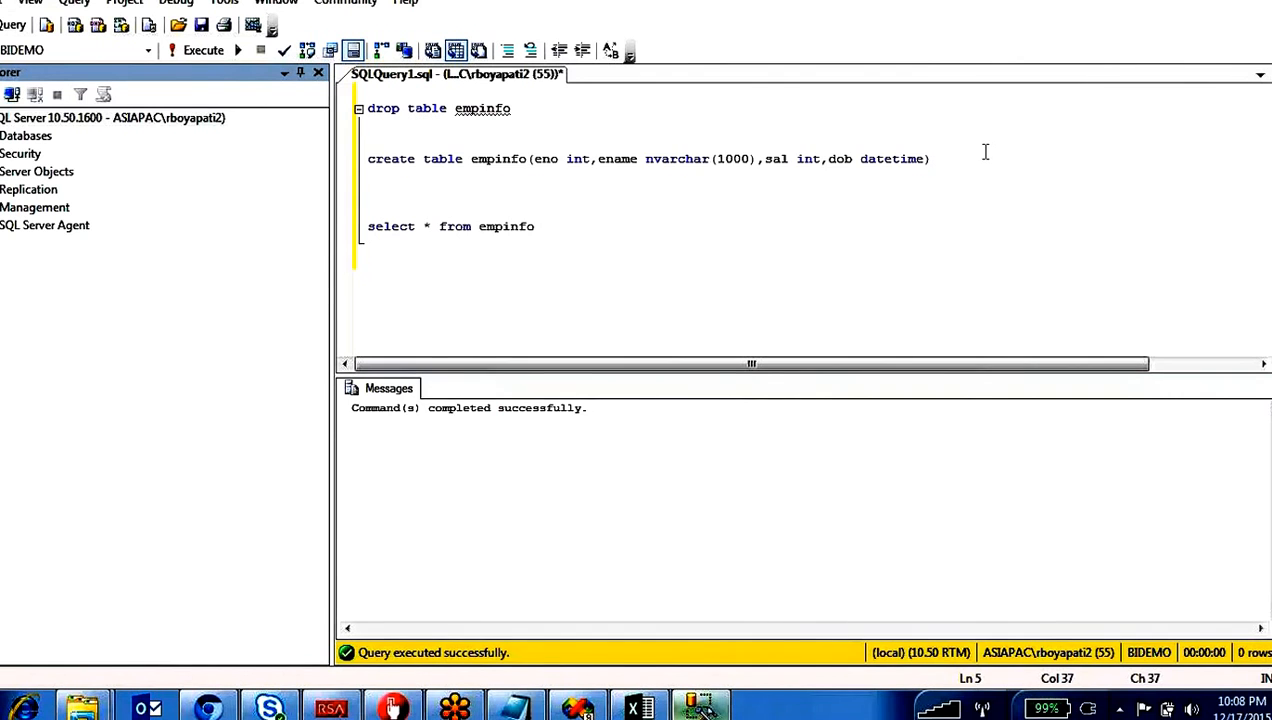
drag(982, 153, 371, 143)
Step: Return to the SSIS designer, accept the Derived Column settings, and reopen and confirm OLE DB Destination to refresh it
key(alt+Tab)
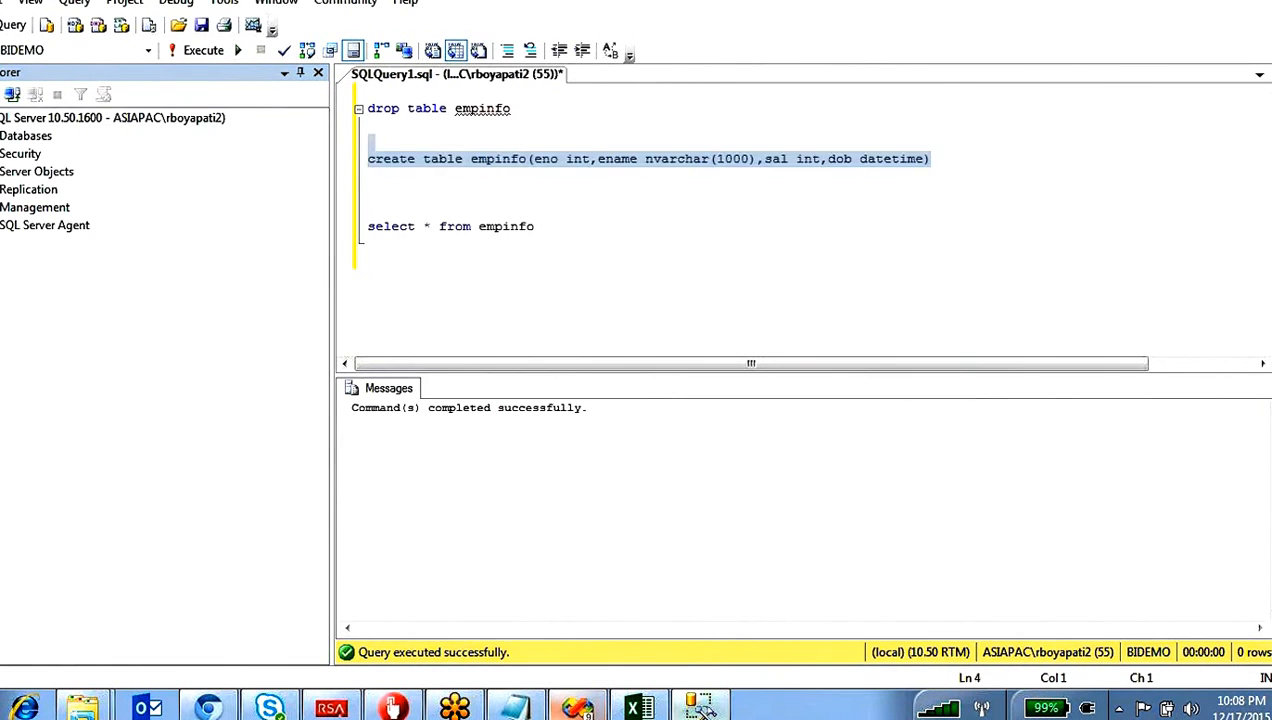
click(766, 652)
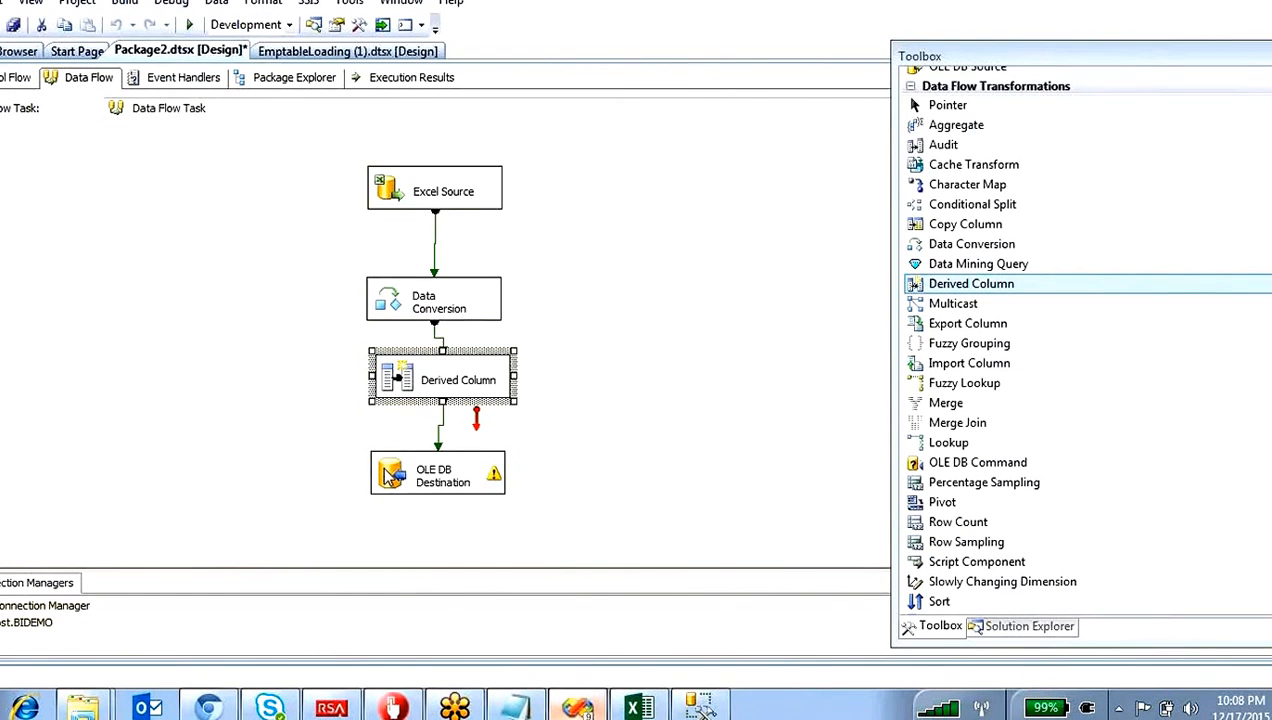
double_click(386, 476)
click(736, 647)
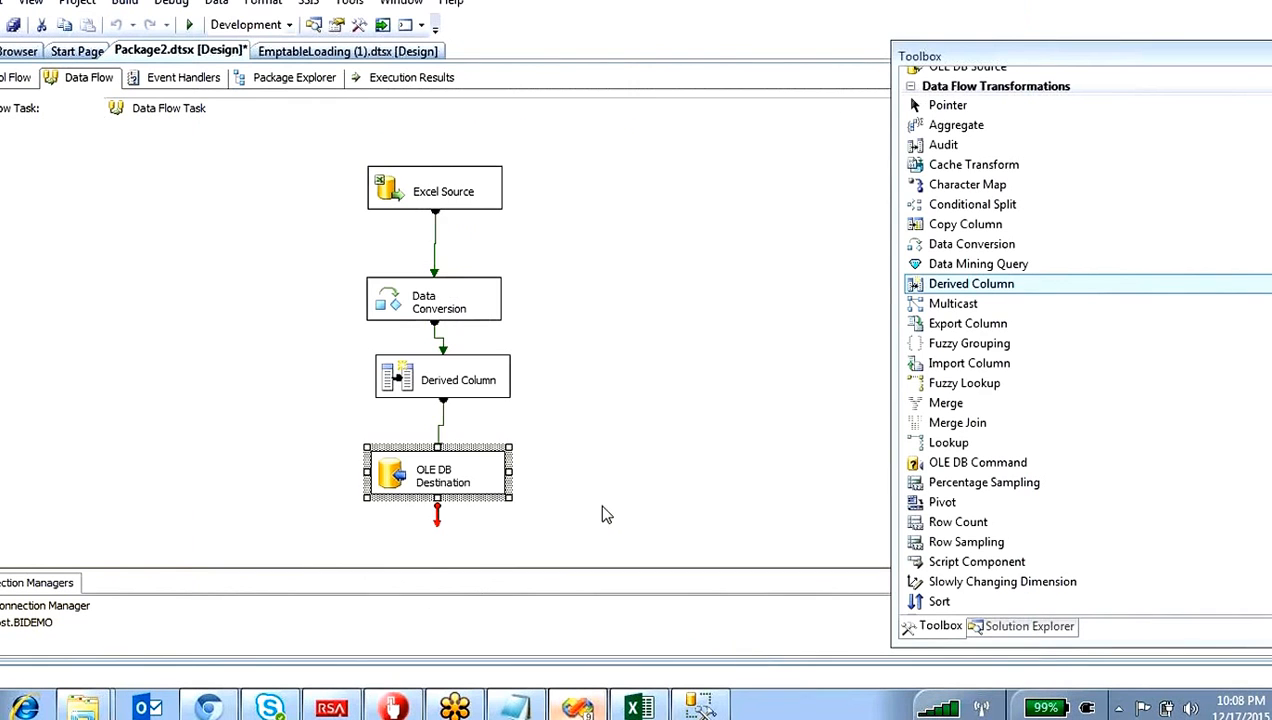
click(600, 505)
click(15, 77)
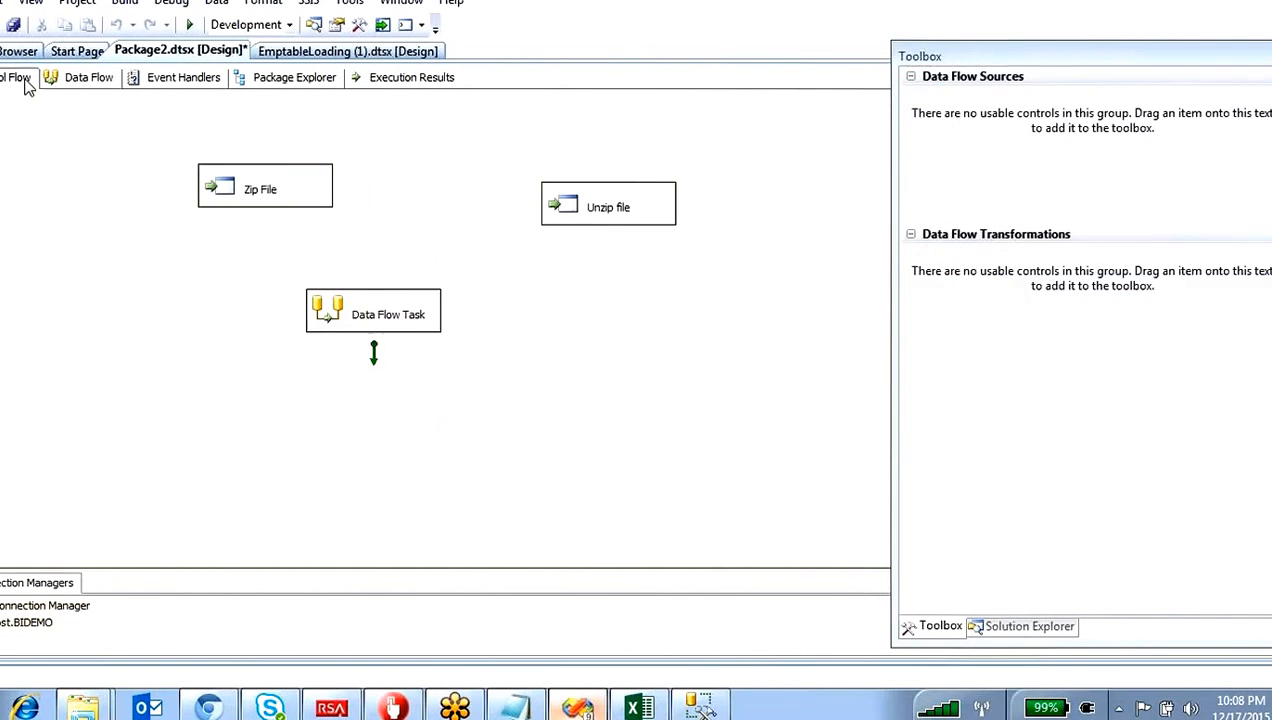
double_click(310, 330)
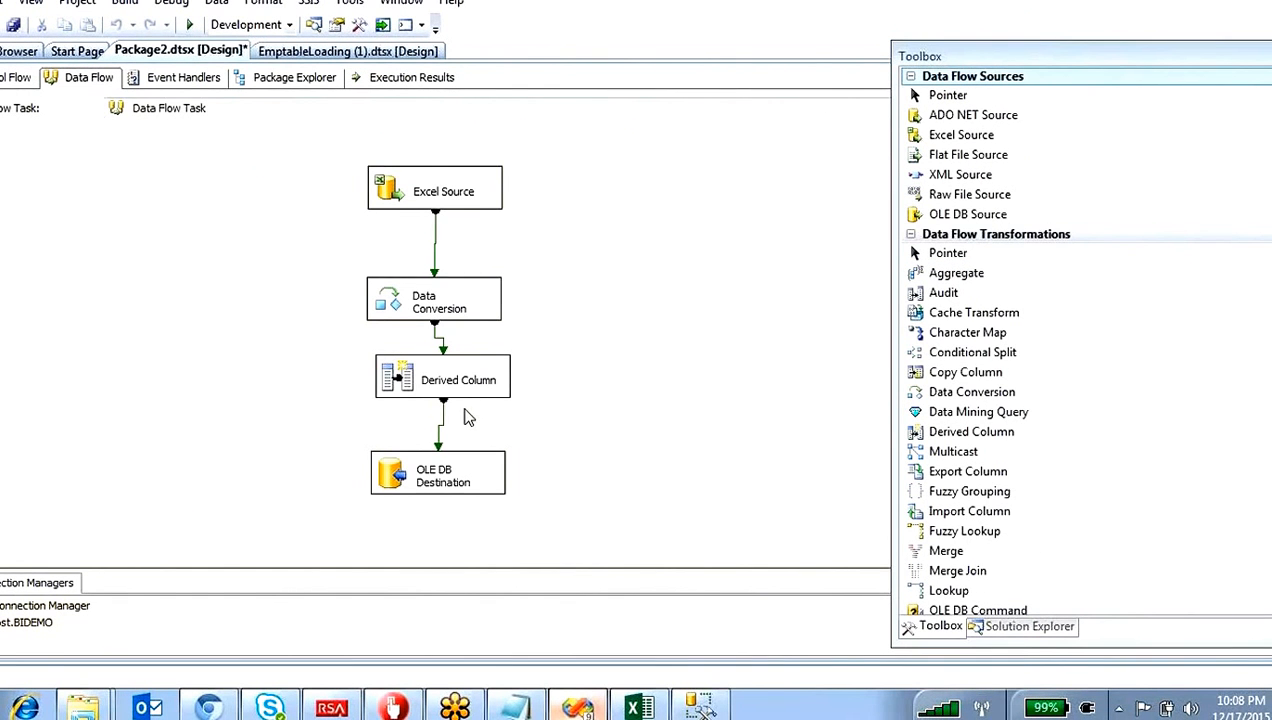
drag(356, 418, 522, 500)
click(615, 438)
Step: Add a Grid data viewer to the path between Derived Column and OLE DB Destination
double_click(440, 424)
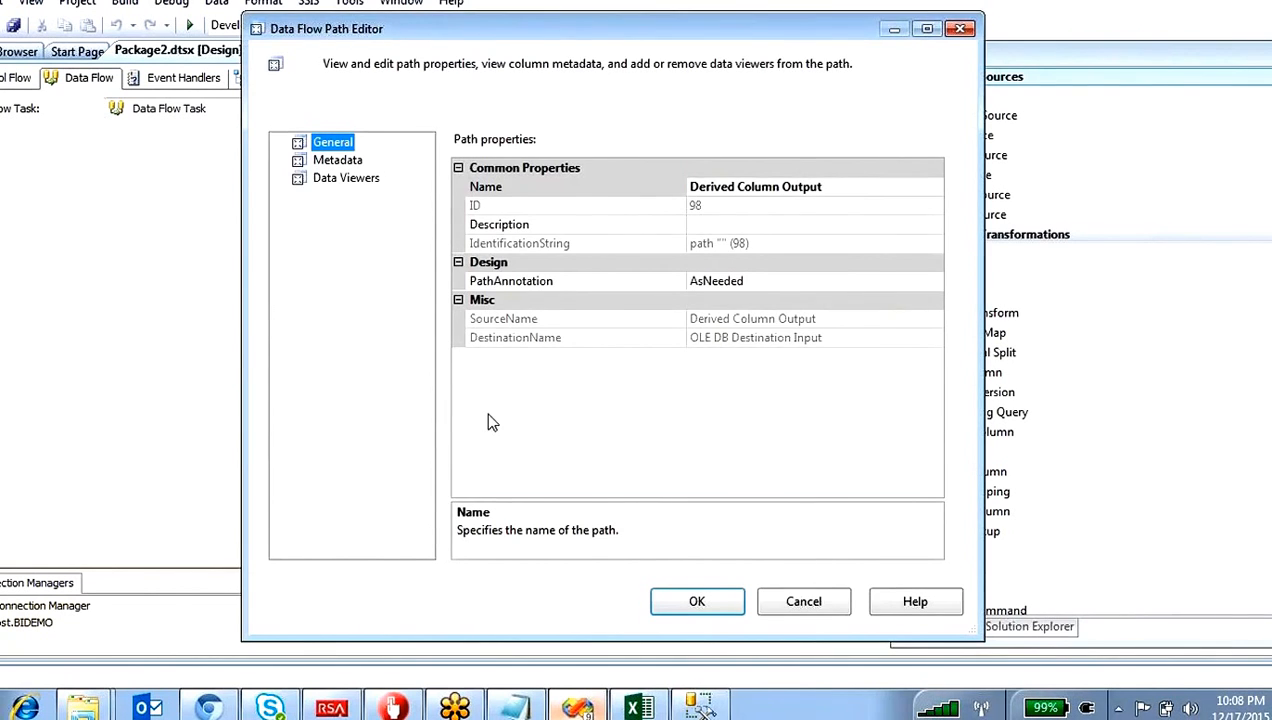
click(800, 601)
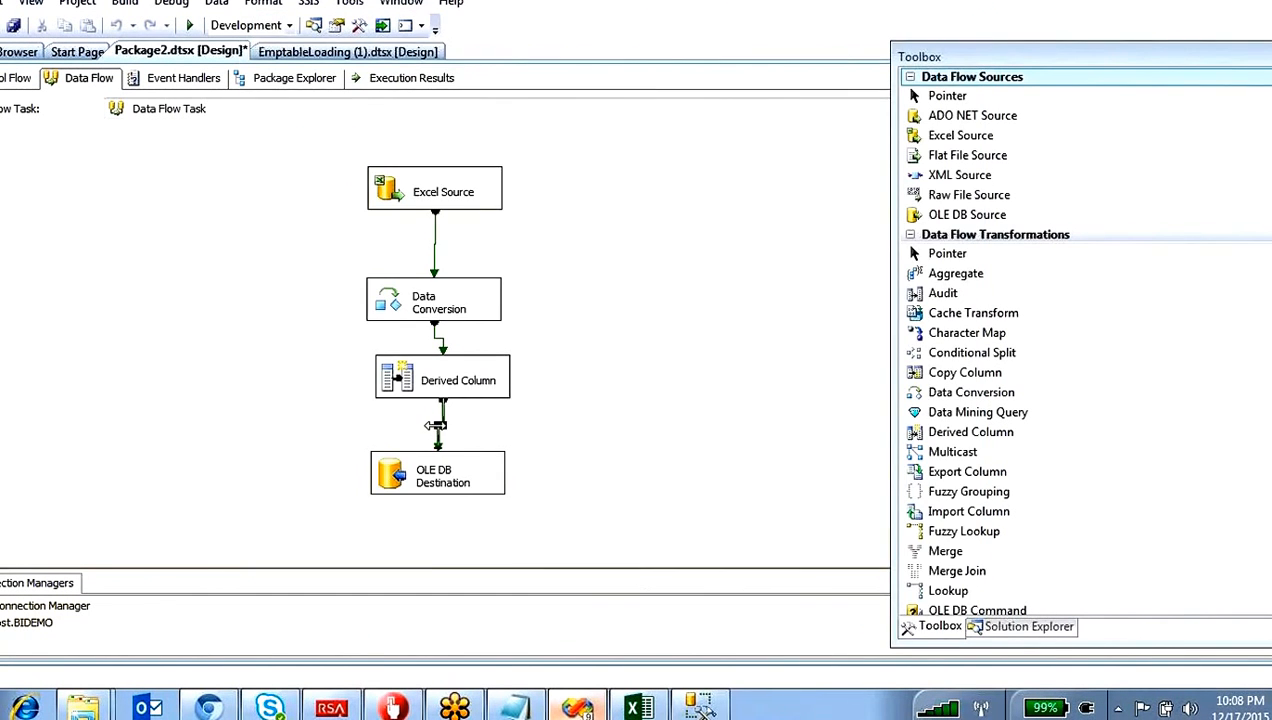
double_click(440, 424)
click(355, 180)
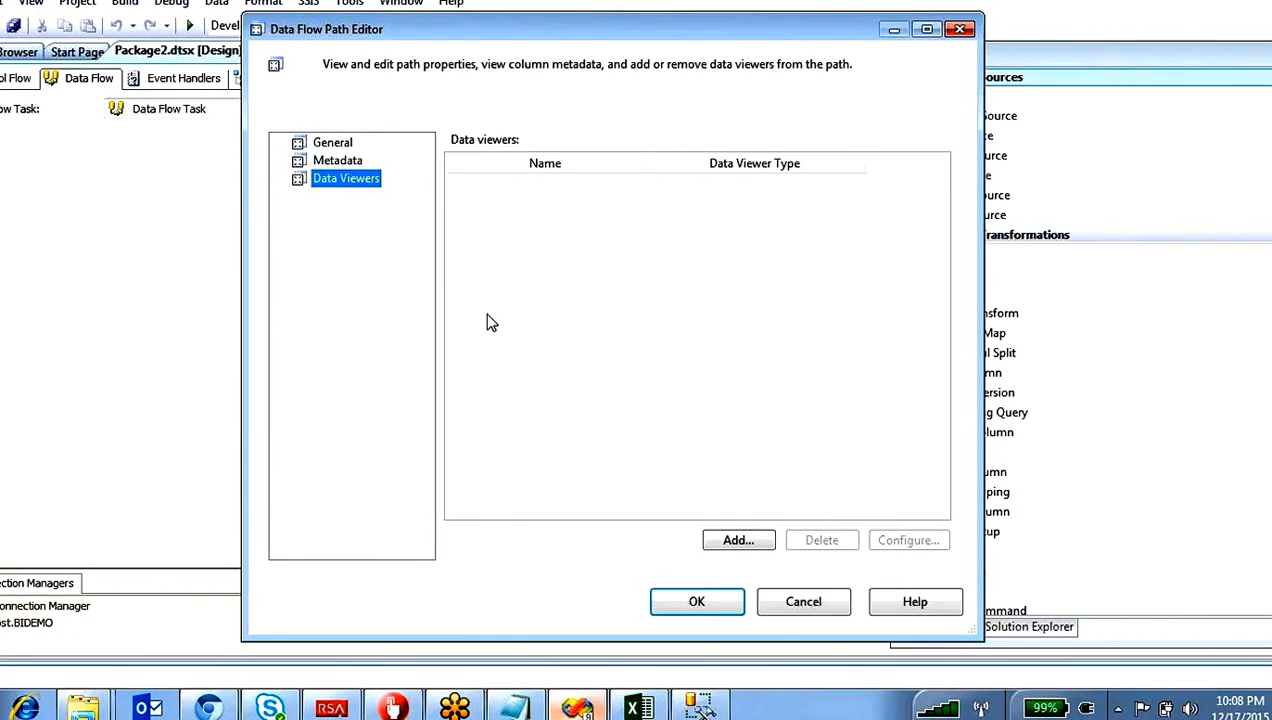
click(745, 539)
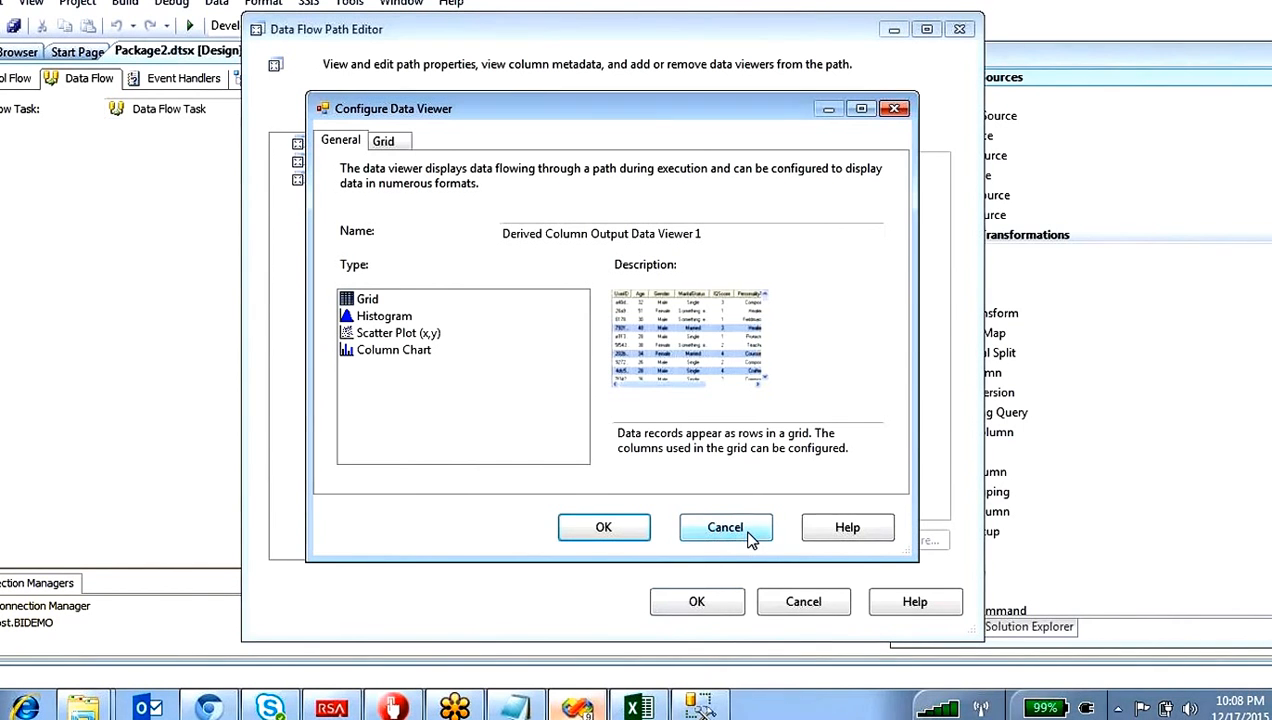
click(365, 299)
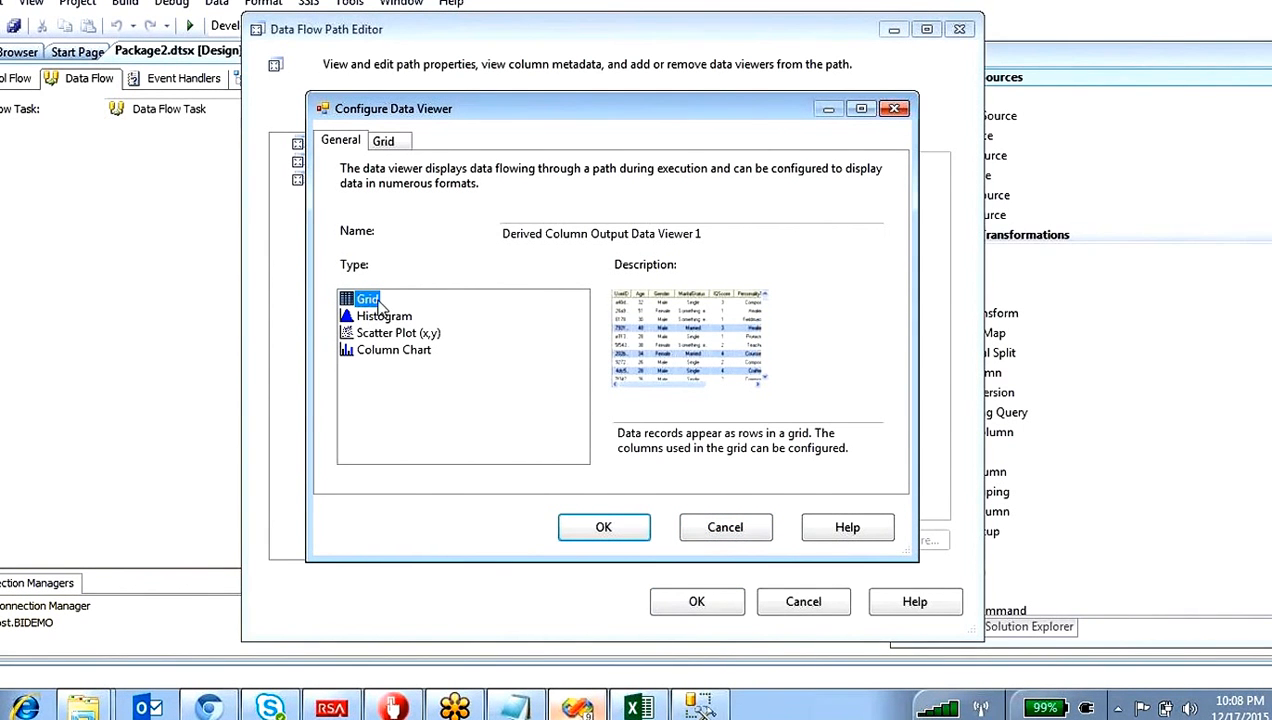
click(645, 535)
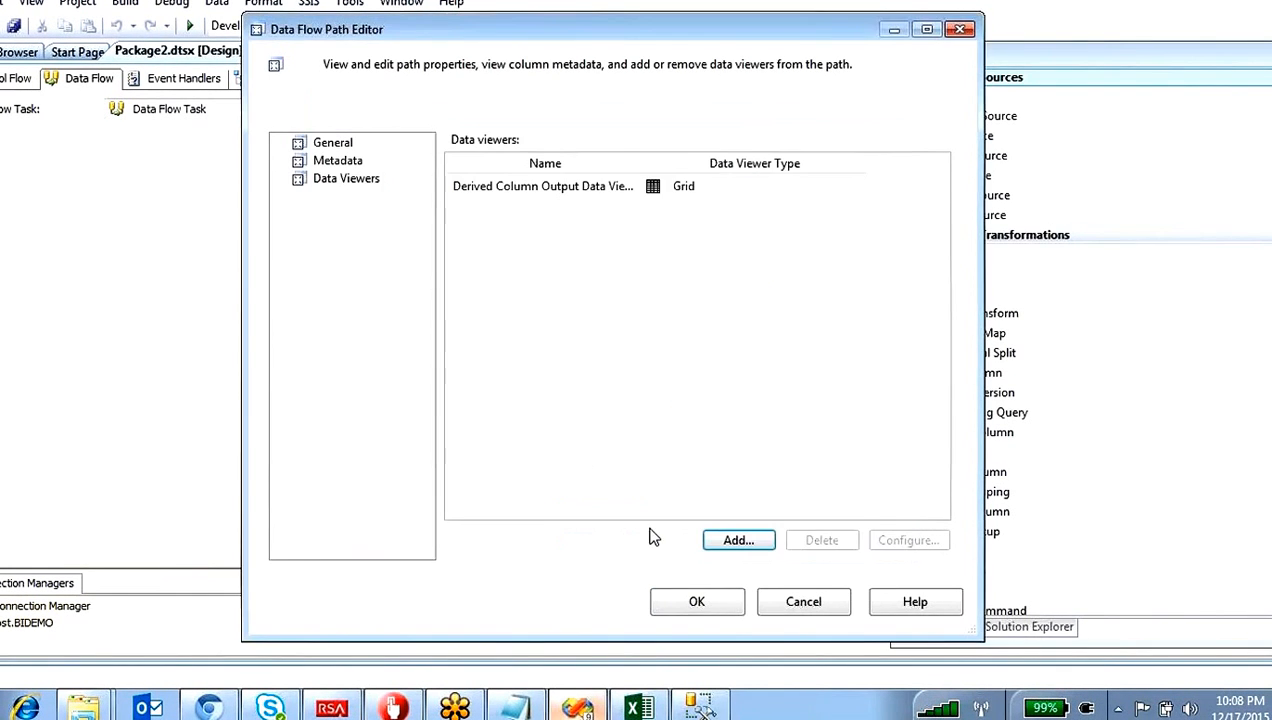
click(698, 602)
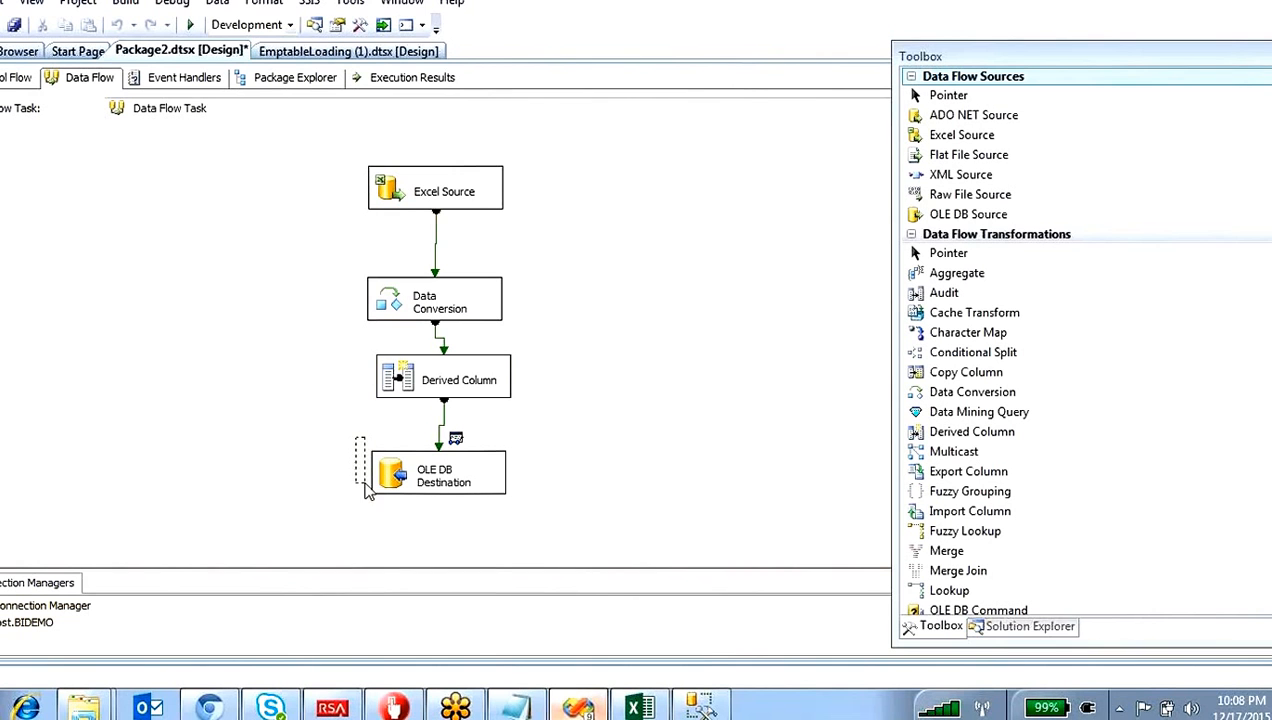
Step: Go to the package's control flow and execute the Data Flow Task on its own
drag(367, 490, 530, 515)
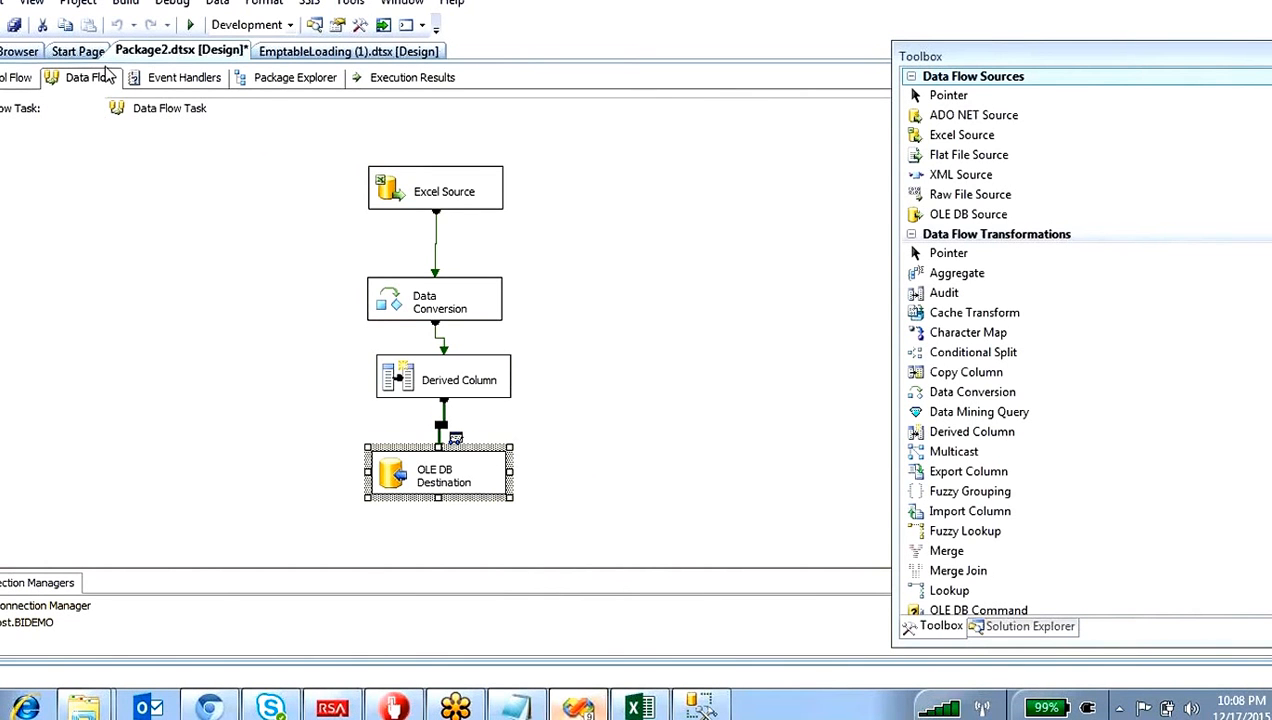
click(10, 80)
click(341, 326)
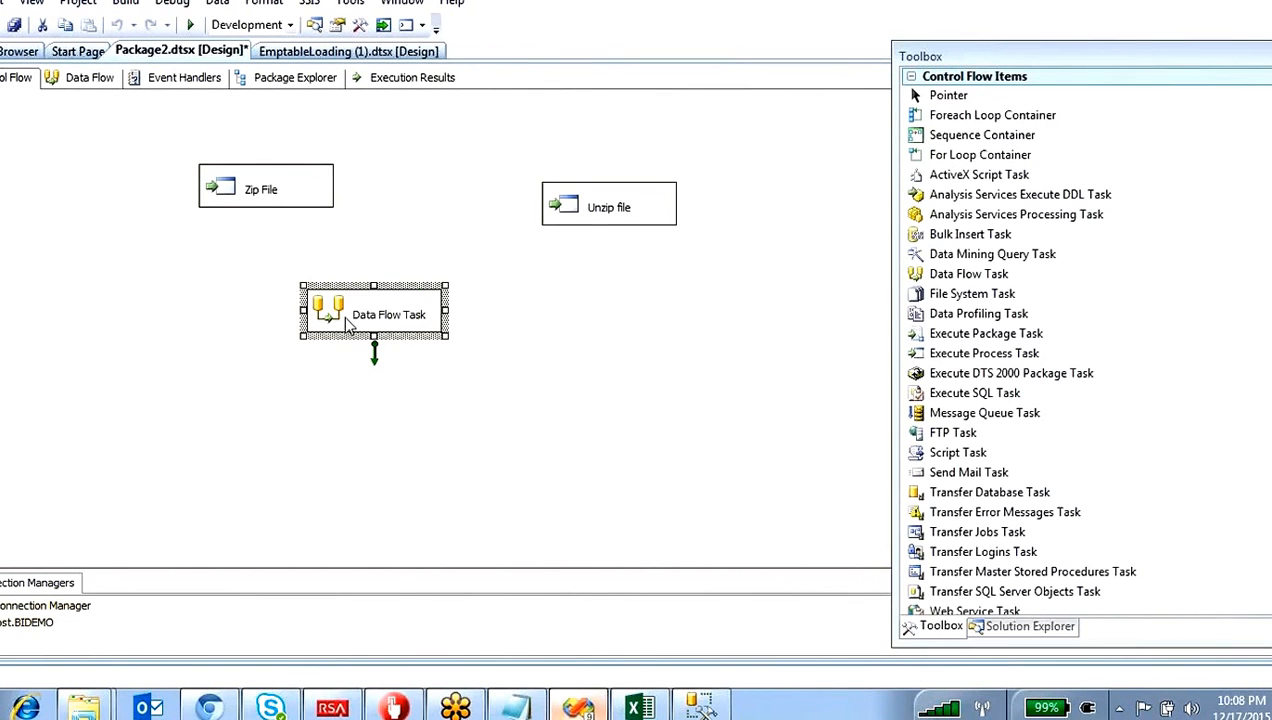
right_click(348, 303)
click(423, 440)
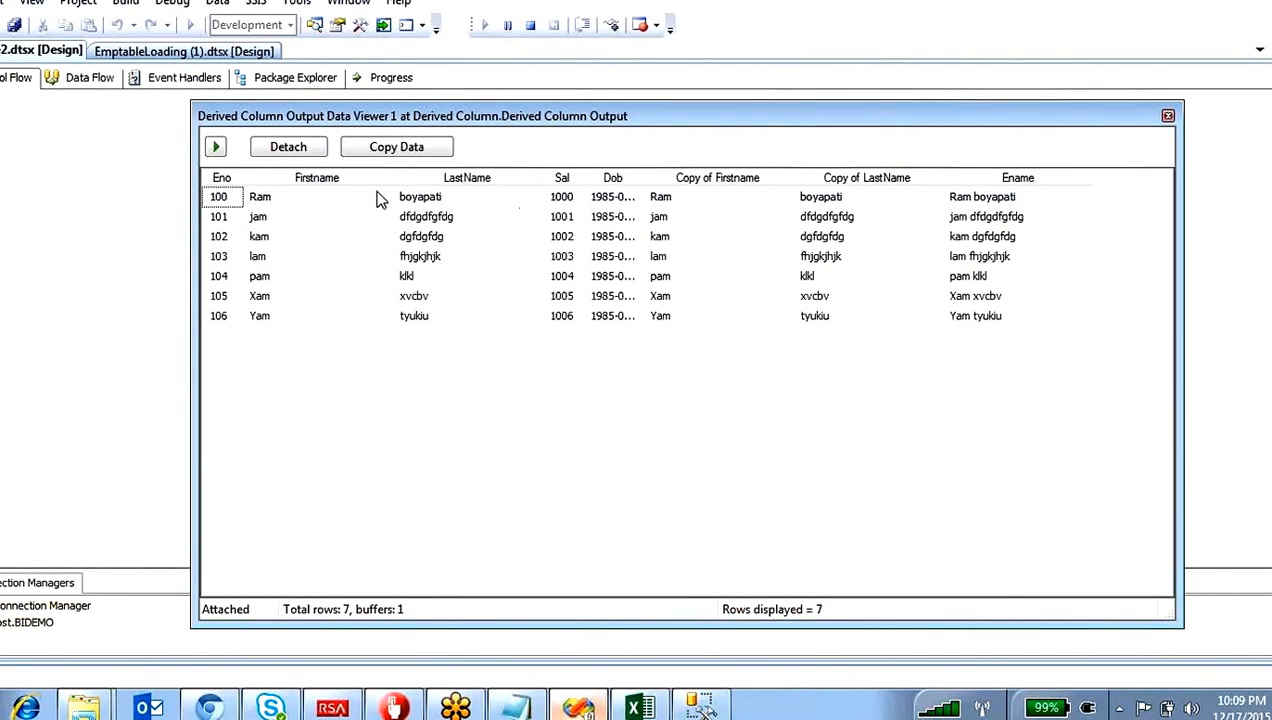
Step: Compare the Firstname and LastName values with the combined Ename values in the first row of the data viewer
click(278, 213)
click(290, 199)
click(464, 202)
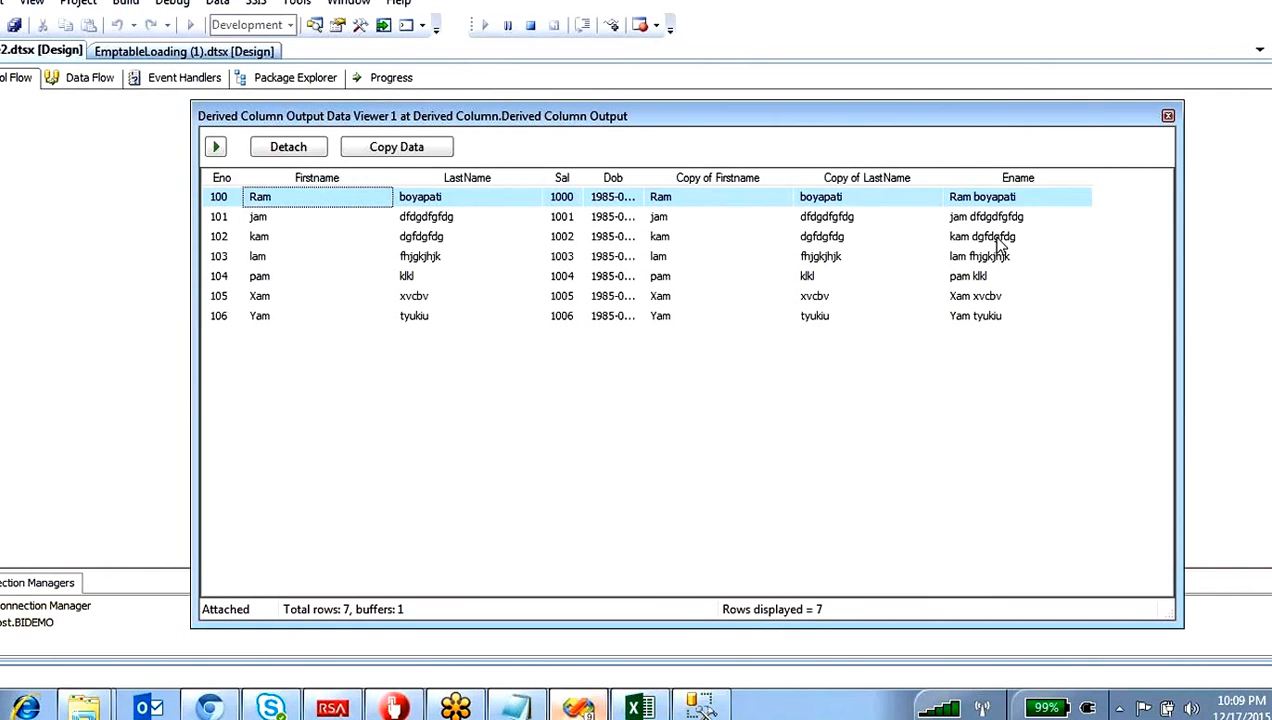
Step: Sort the data viewer rows by Ename in ascending and descending order, and widen the Dob and Sal columns
click(989, 204)
click(1027, 184)
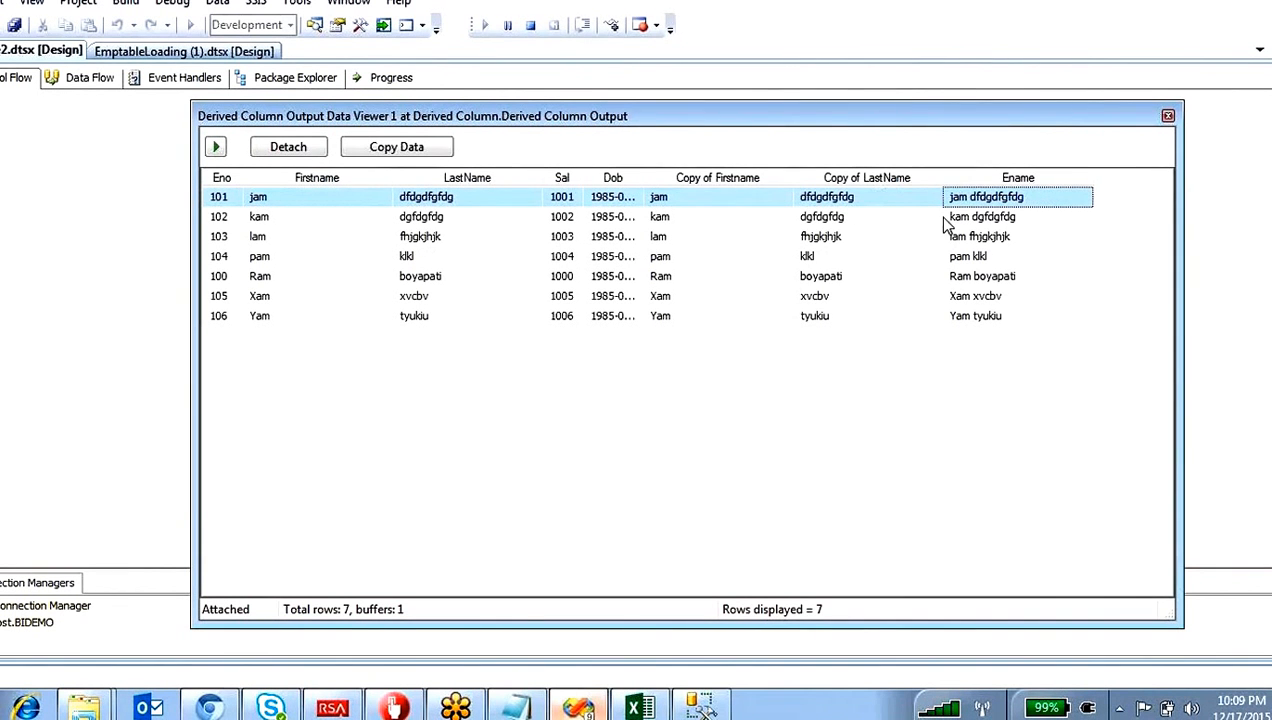
click(1027, 183)
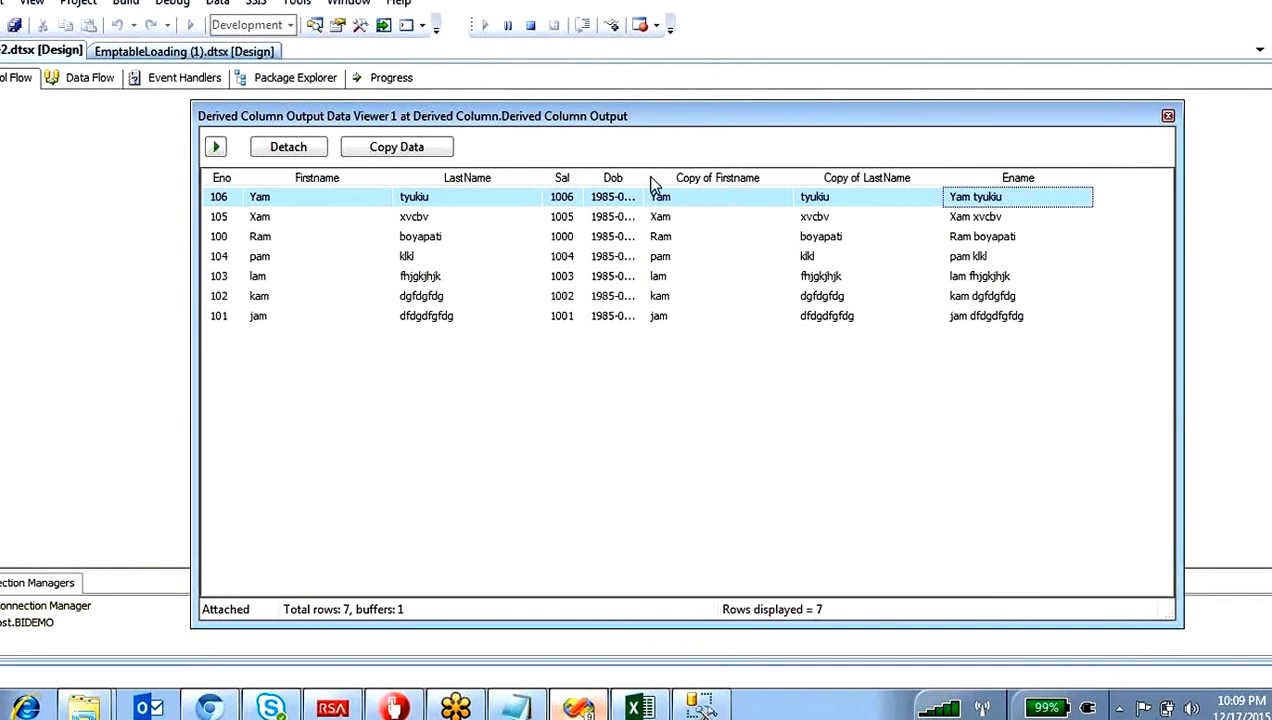
drag(651, 185, 710, 177)
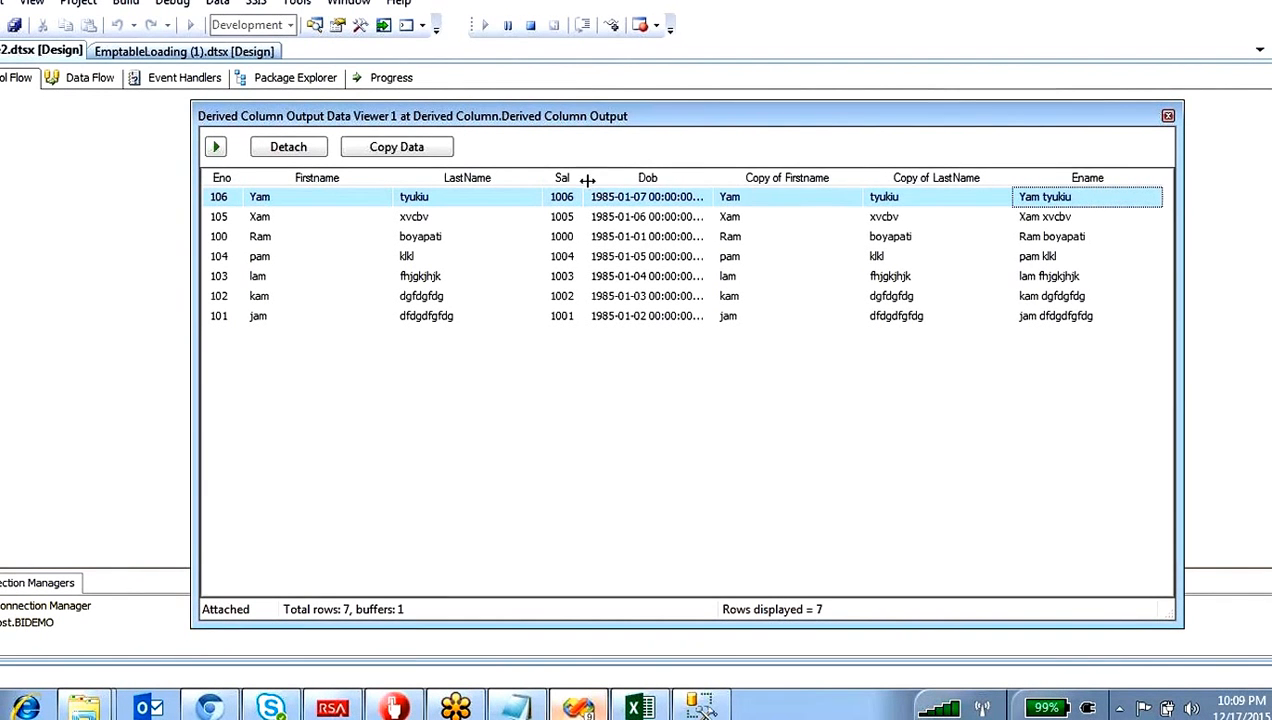
drag(588, 179, 648, 179)
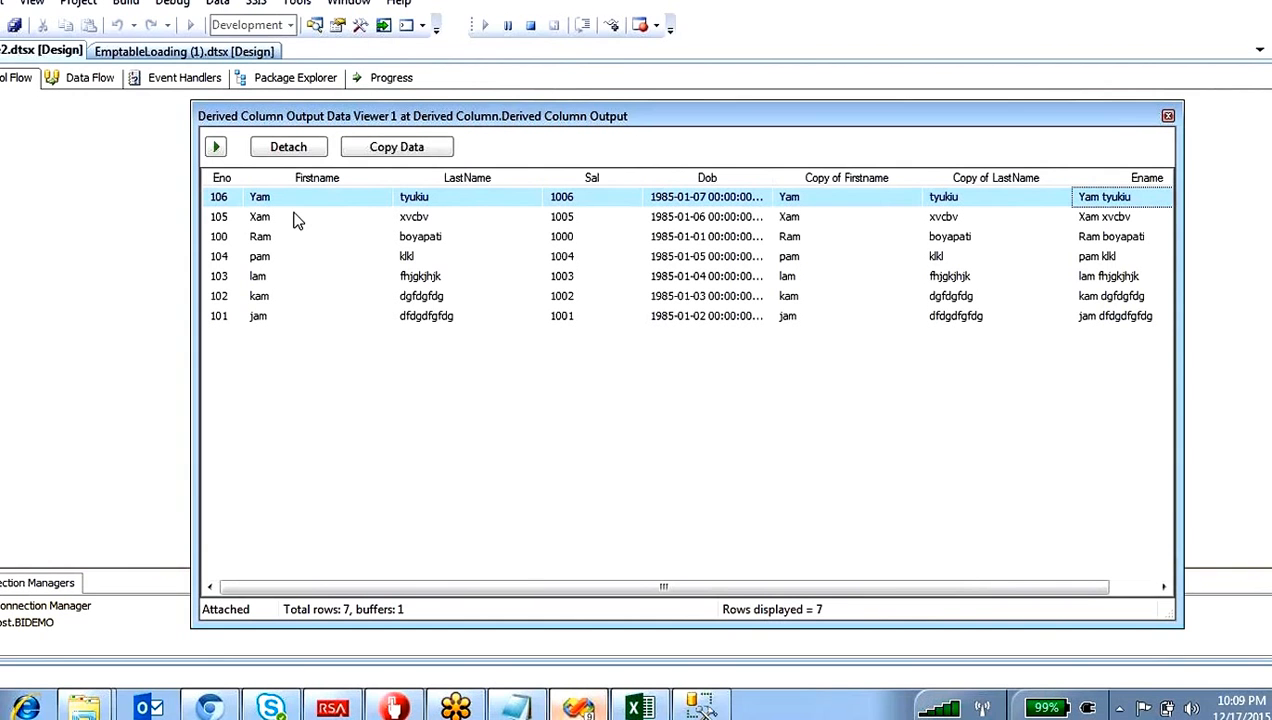
Step: Re-sort the data viewer rows by Eno, Sal, Dob and Ename in turn to inspect the output
click(232, 179)
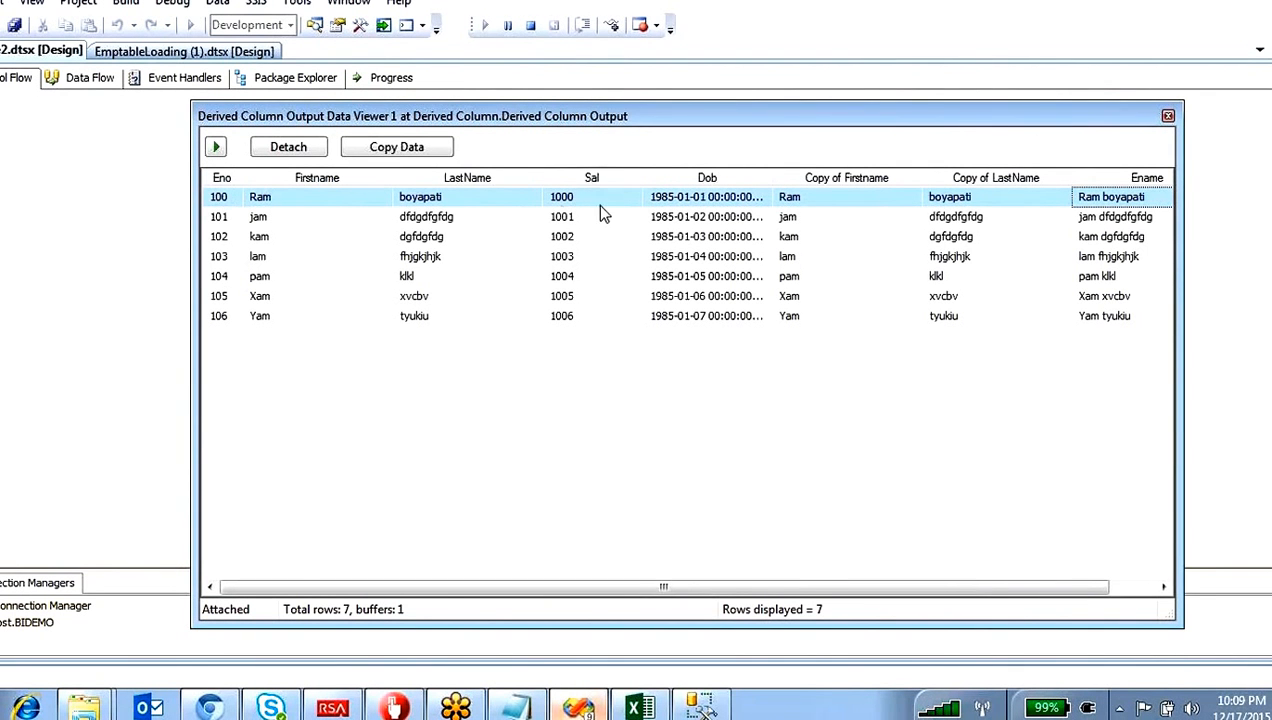
click(605, 179)
click(742, 181)
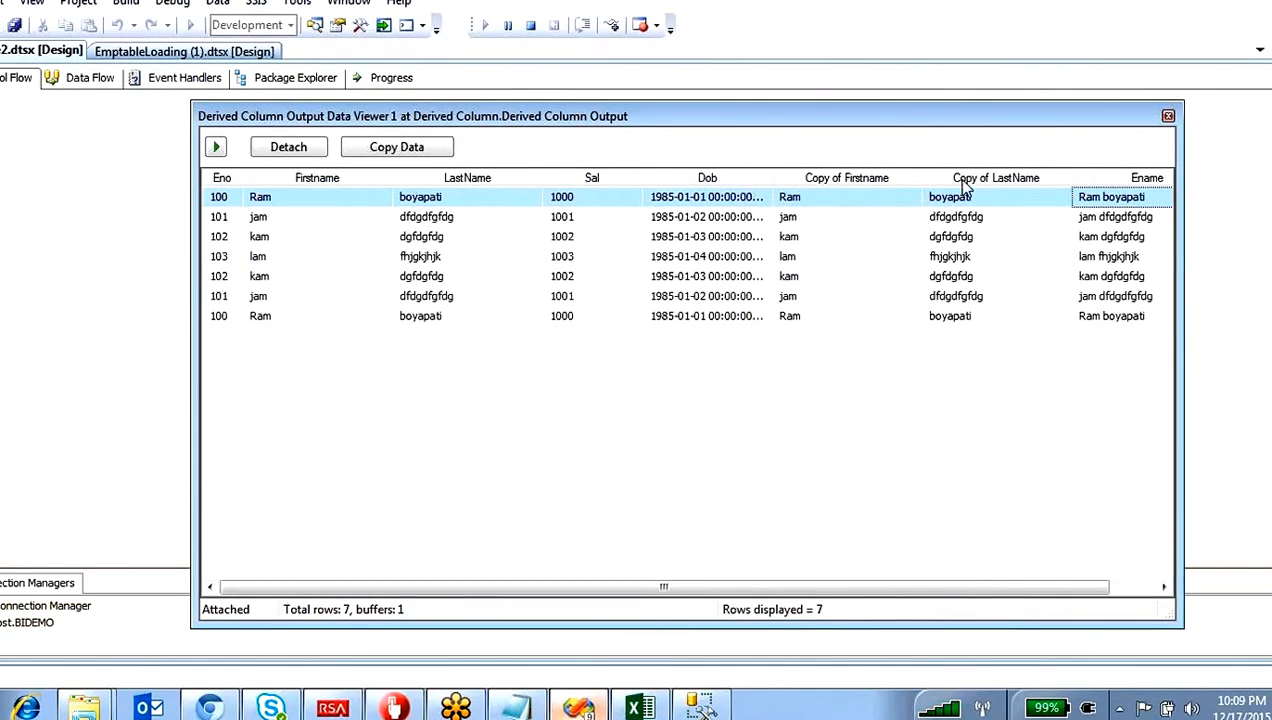
drag(980, 587, 1028, 587)
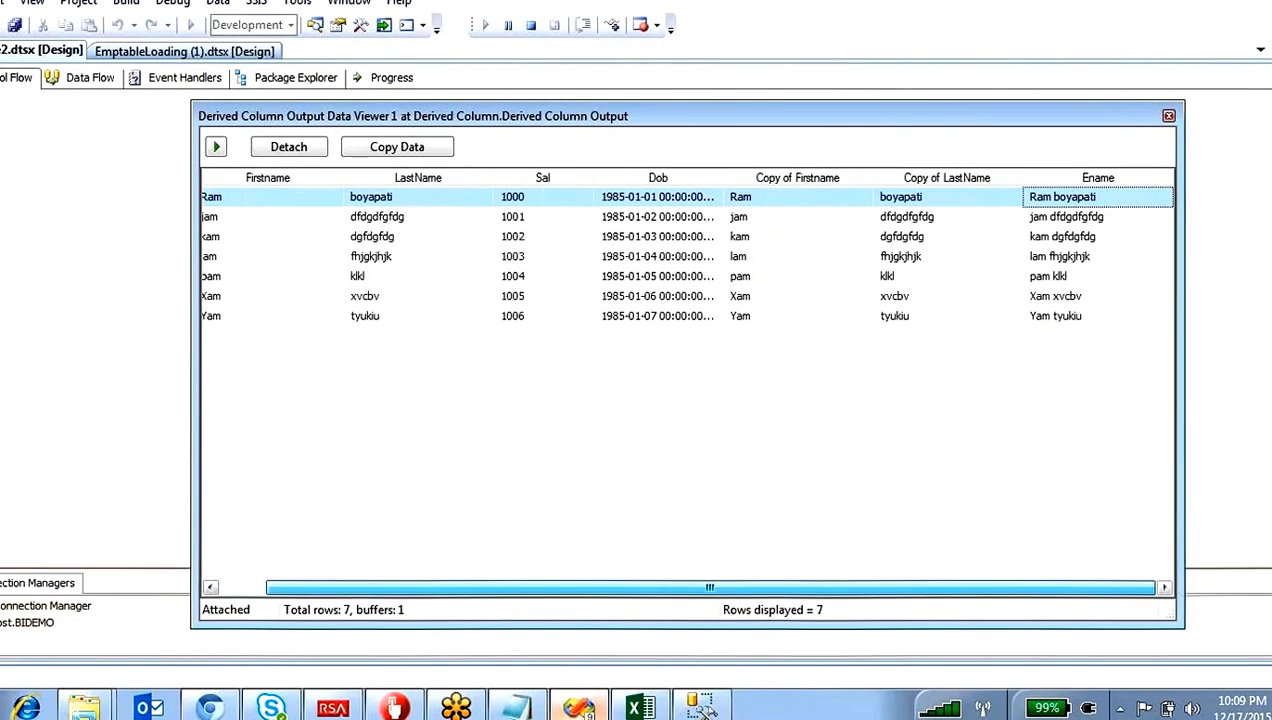
click(1110, 180)
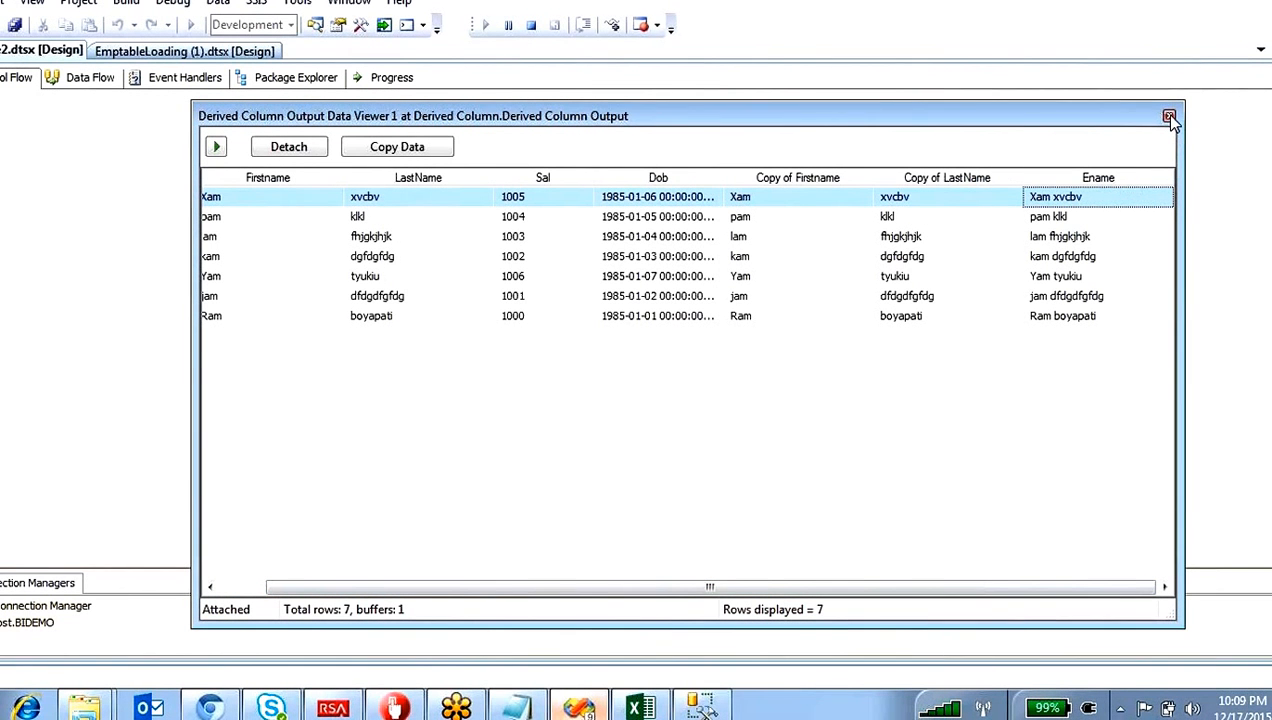
Step: Resume the paused data flow, copy and close the data viewer, and open the Data Flow Task's data flow
click(216, 146)
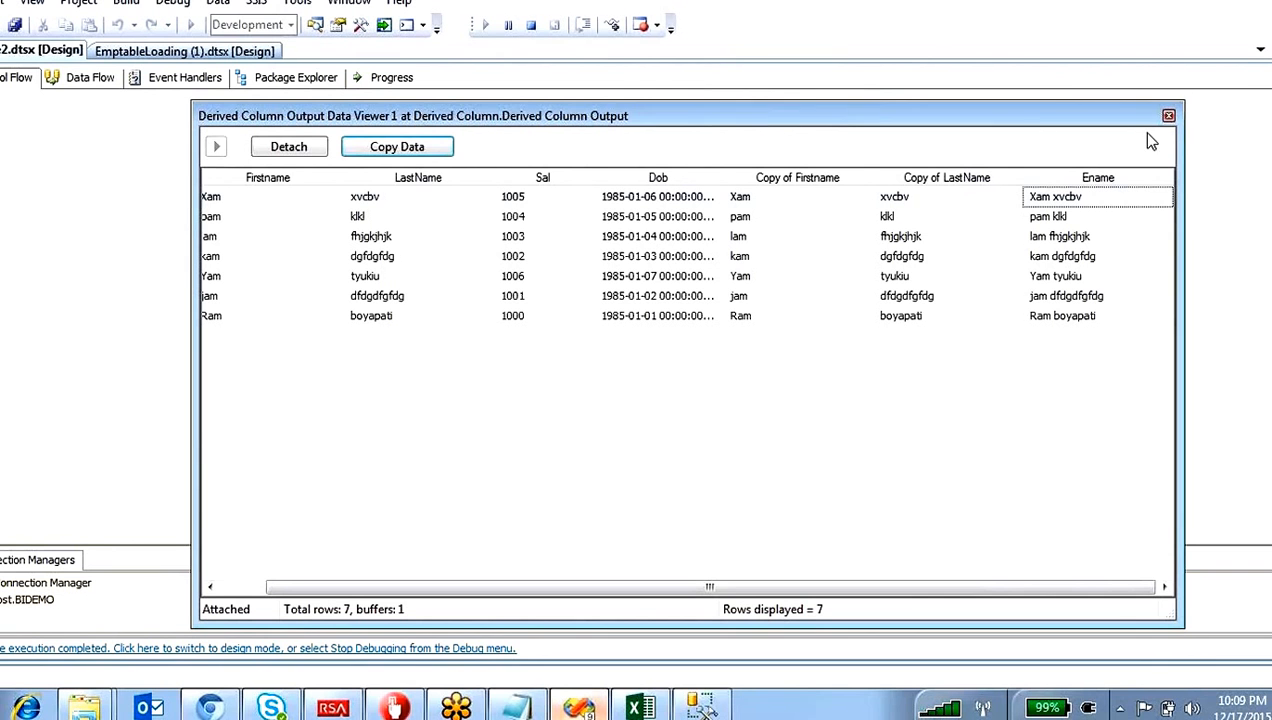
click(420, 149)
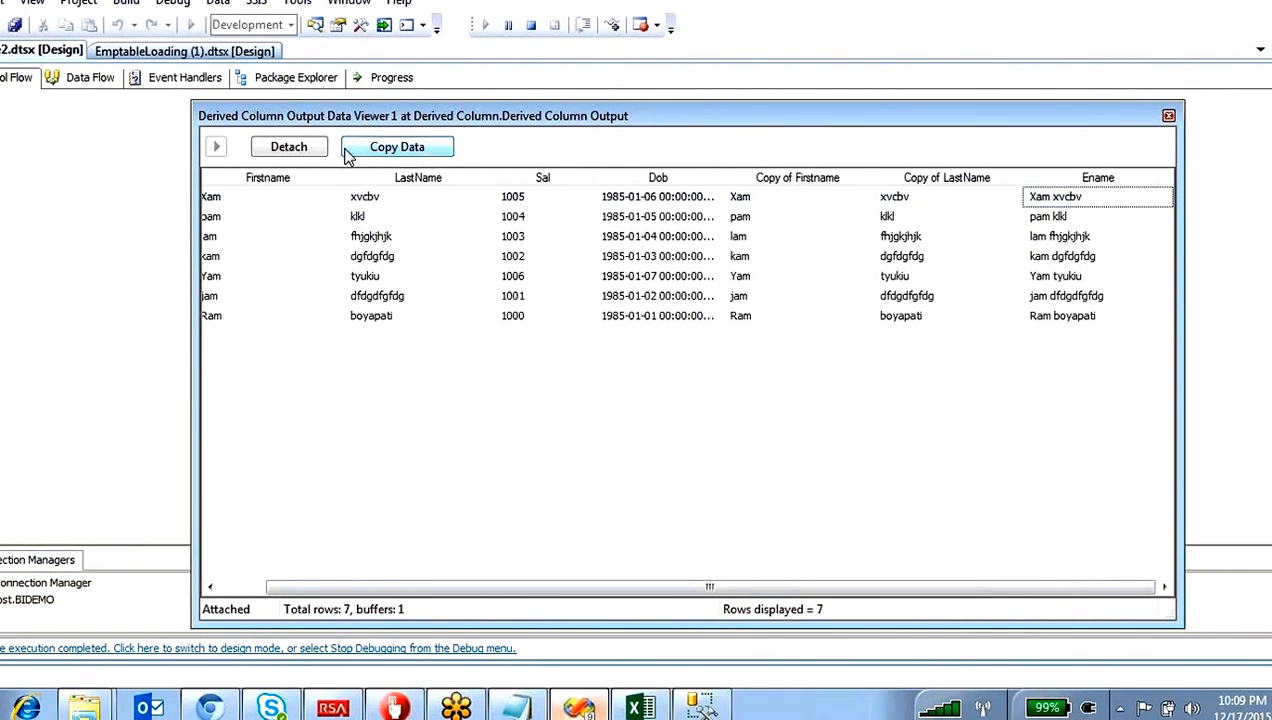
click(1176, 119)
double_click(328, 324)
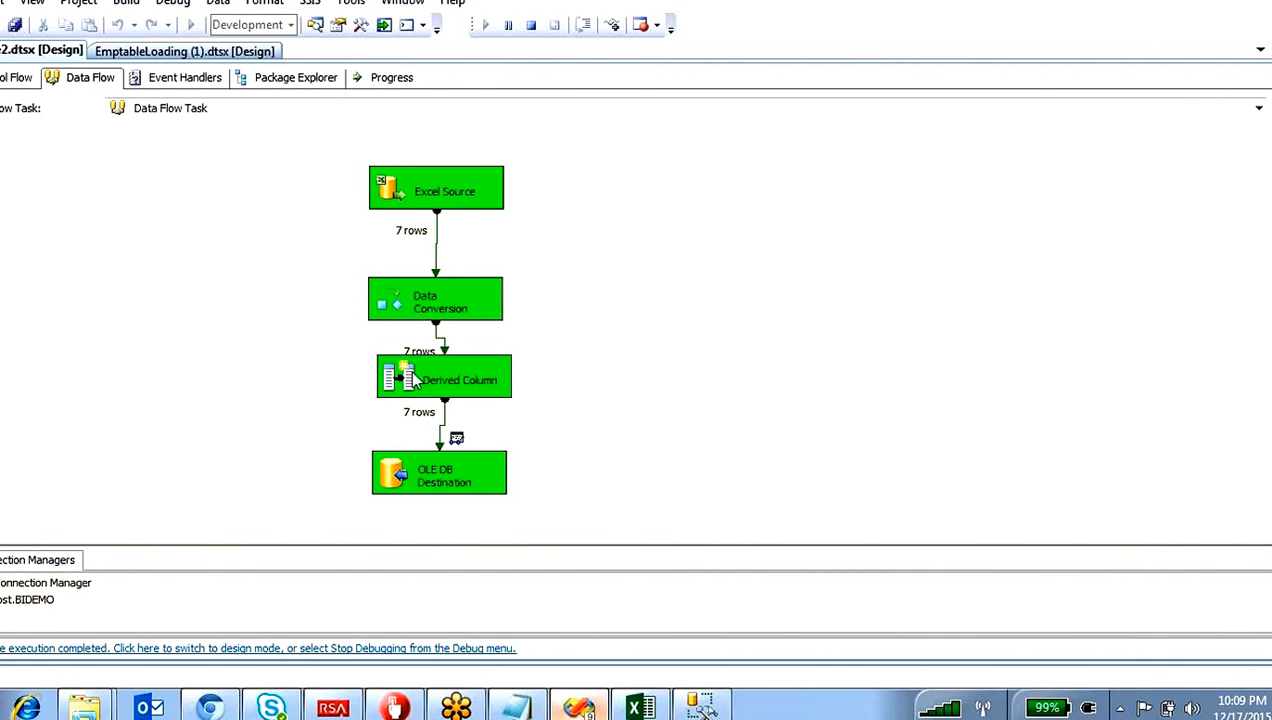
Step: Move Derived Column and OLE DB Destination slightly lower to space out the data flow components
drag(413, 380, 409, 390)
drag(405, 465, 399, 494)
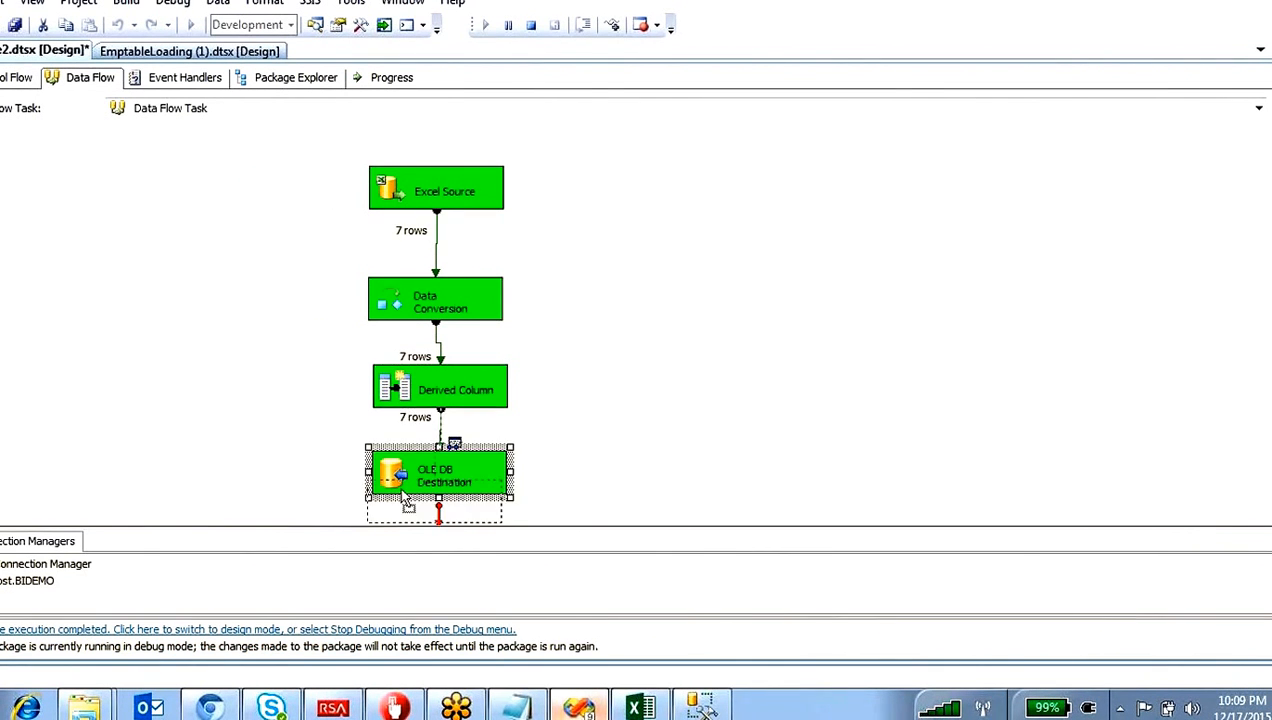
click(592, 418)
scroll(611, 402, down, 1)
scroll(611, 402, up, 1)
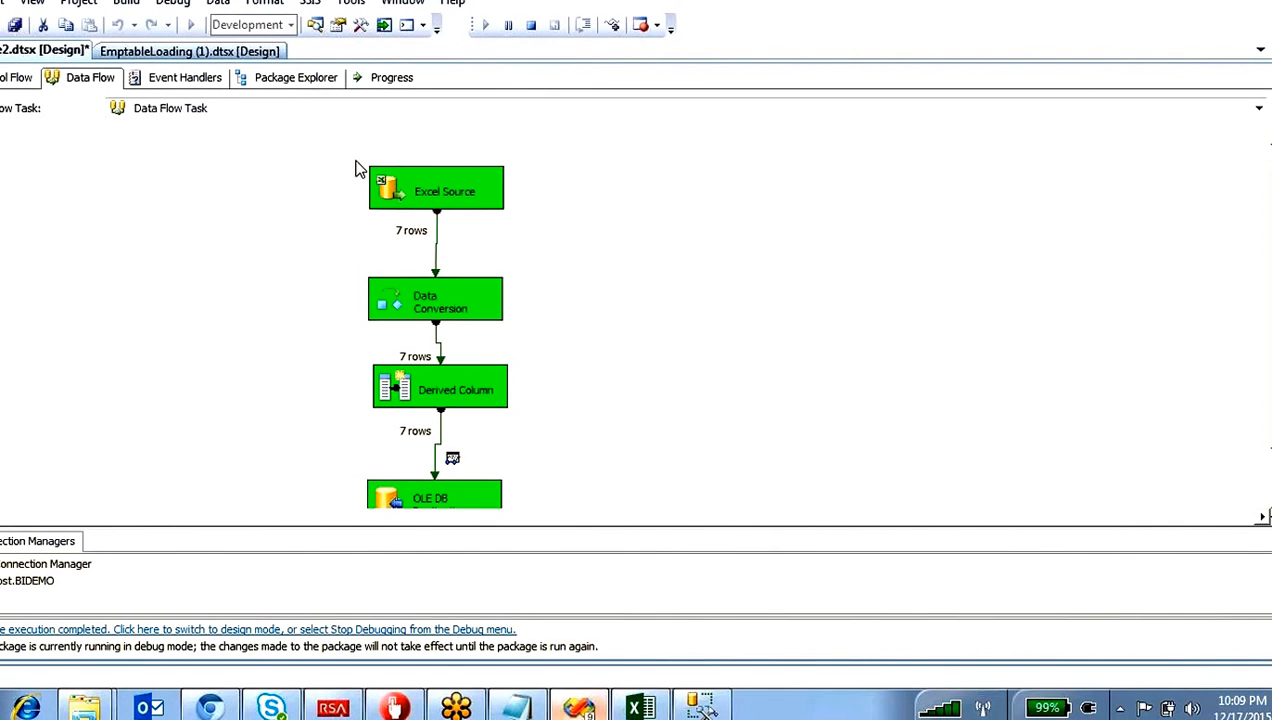
Step: Review the executed data flow component by component, from Excel Source through Data Conversion and Derived Column to OLE DB Destination
drag(357, 168, 537, 238)
scroll(335, 290, down, 1)
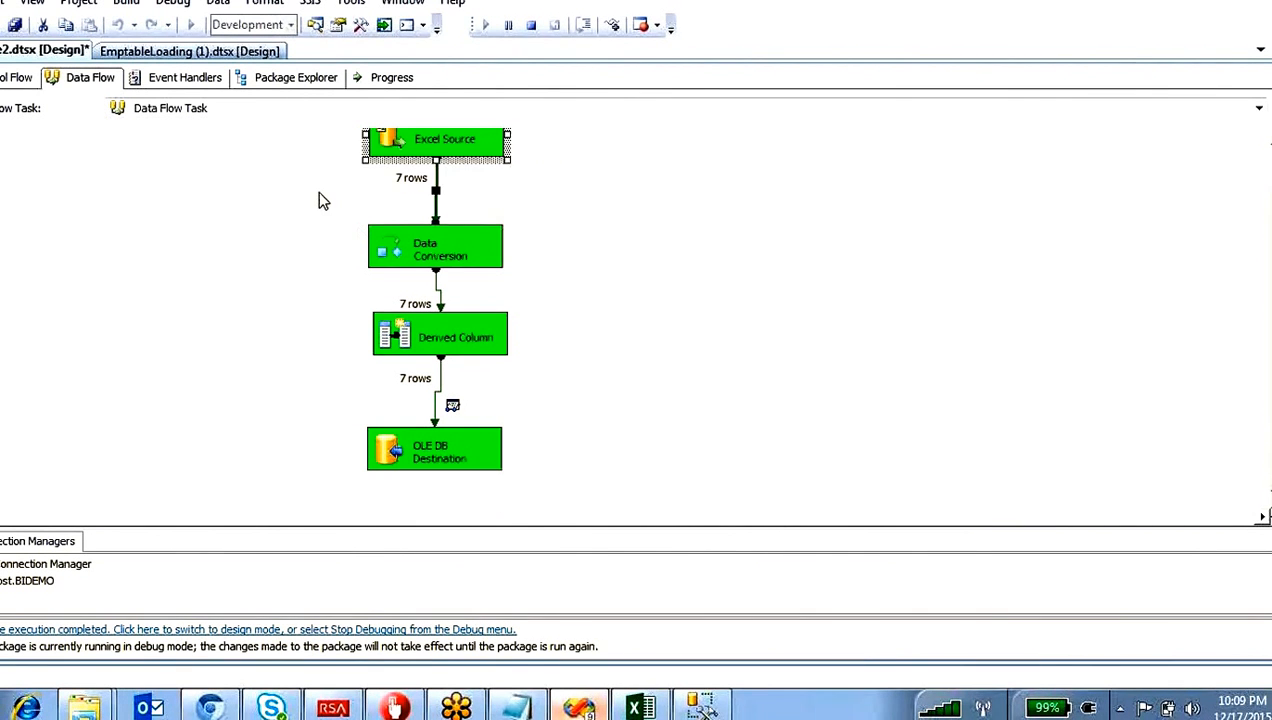
drag(332, 198, 596, 280)
drag(333, 305, 568, 378)
click(328, 416)
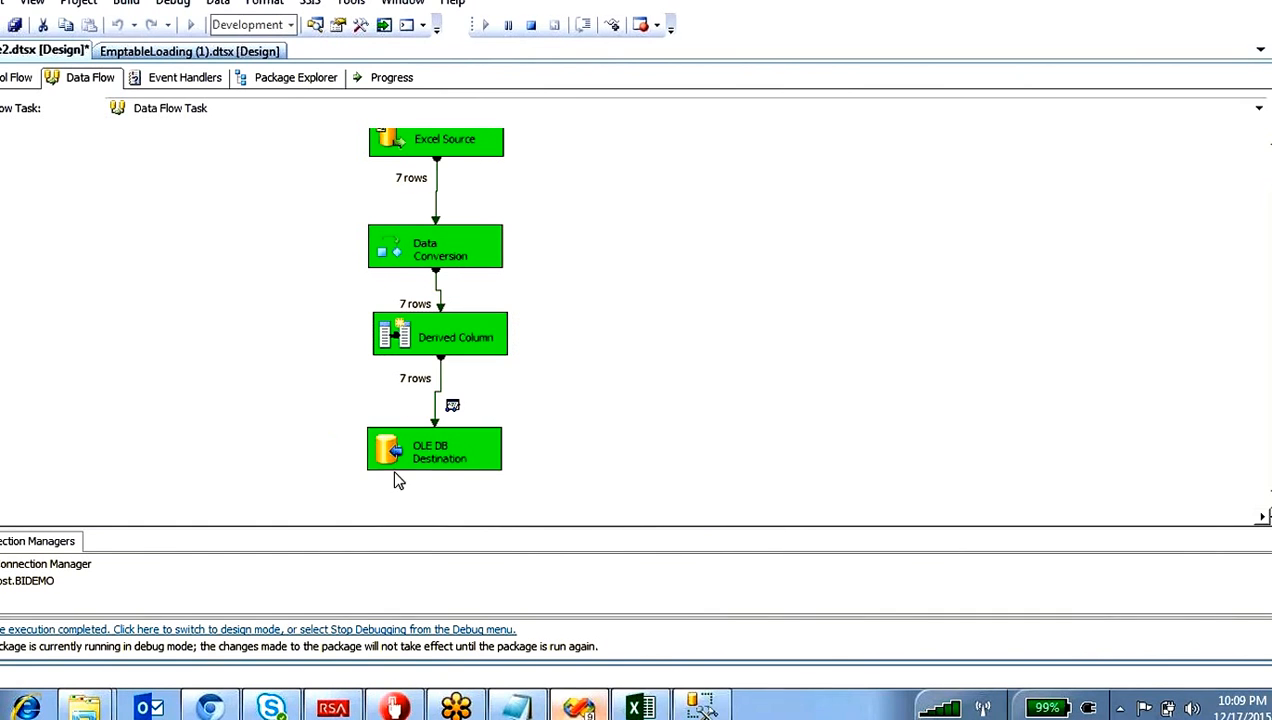
drag(395, 480, 562, 492)
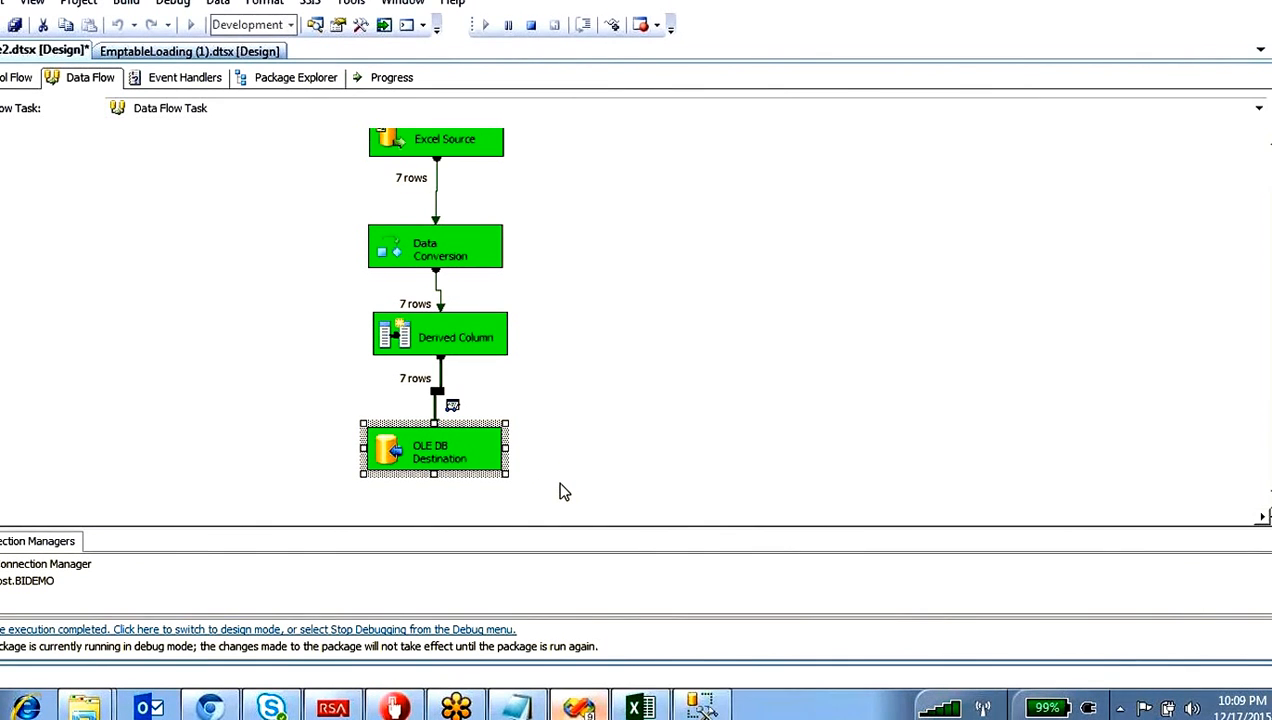
Step: Switch to SQL Server Management Studio, run select * from empinfo, and select all returned rows to check the load
click(701, 707)
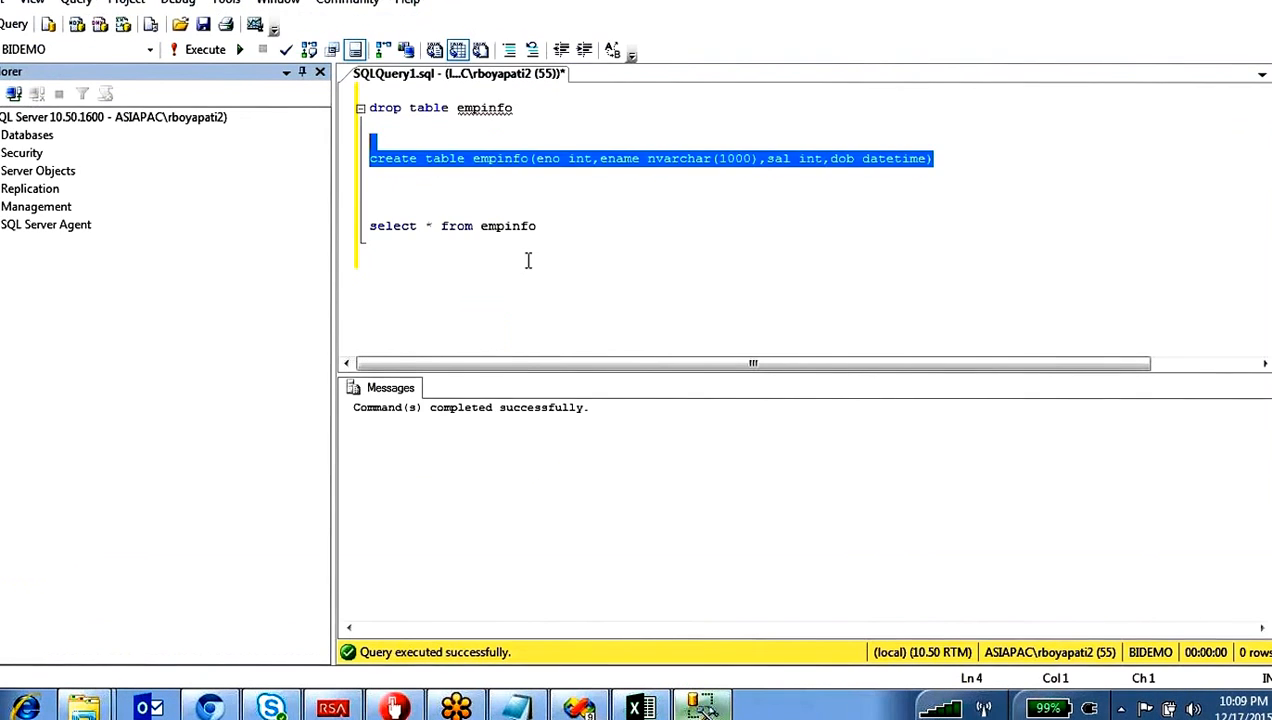
click(560, 233)
drag(562, 228, 370, 209)
key(F5)
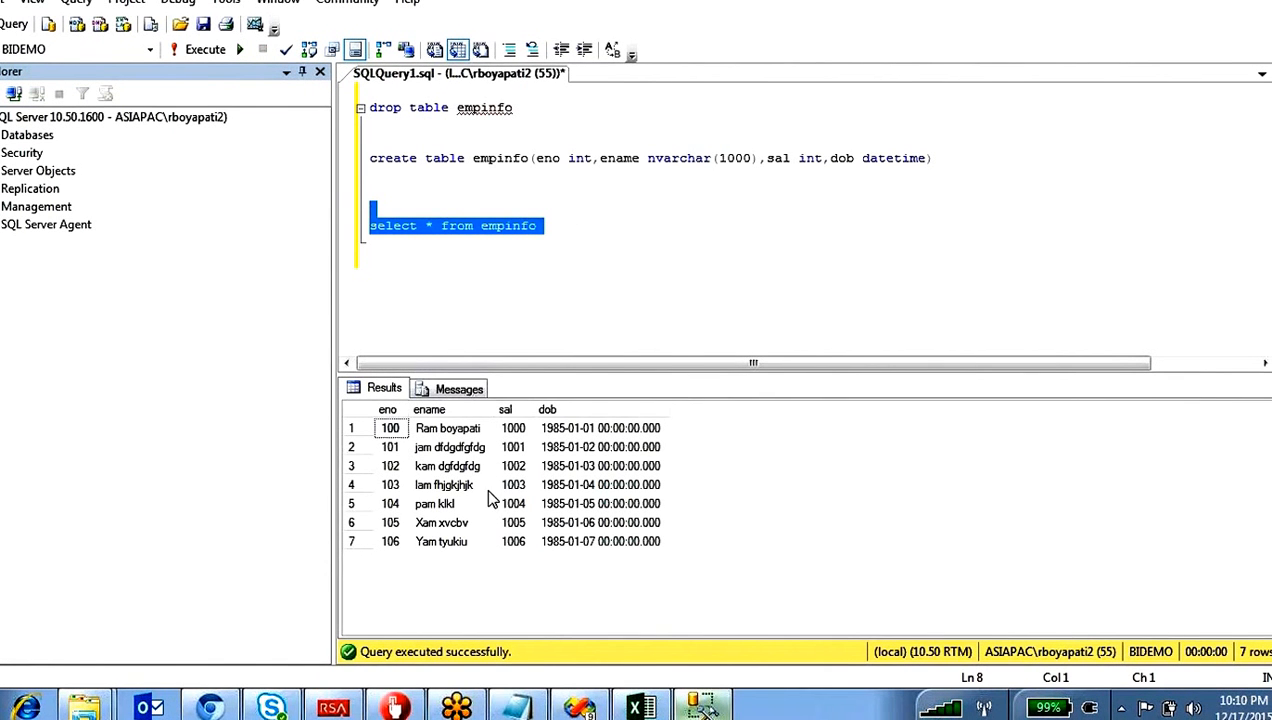
drag(630, 544, 389, 428)
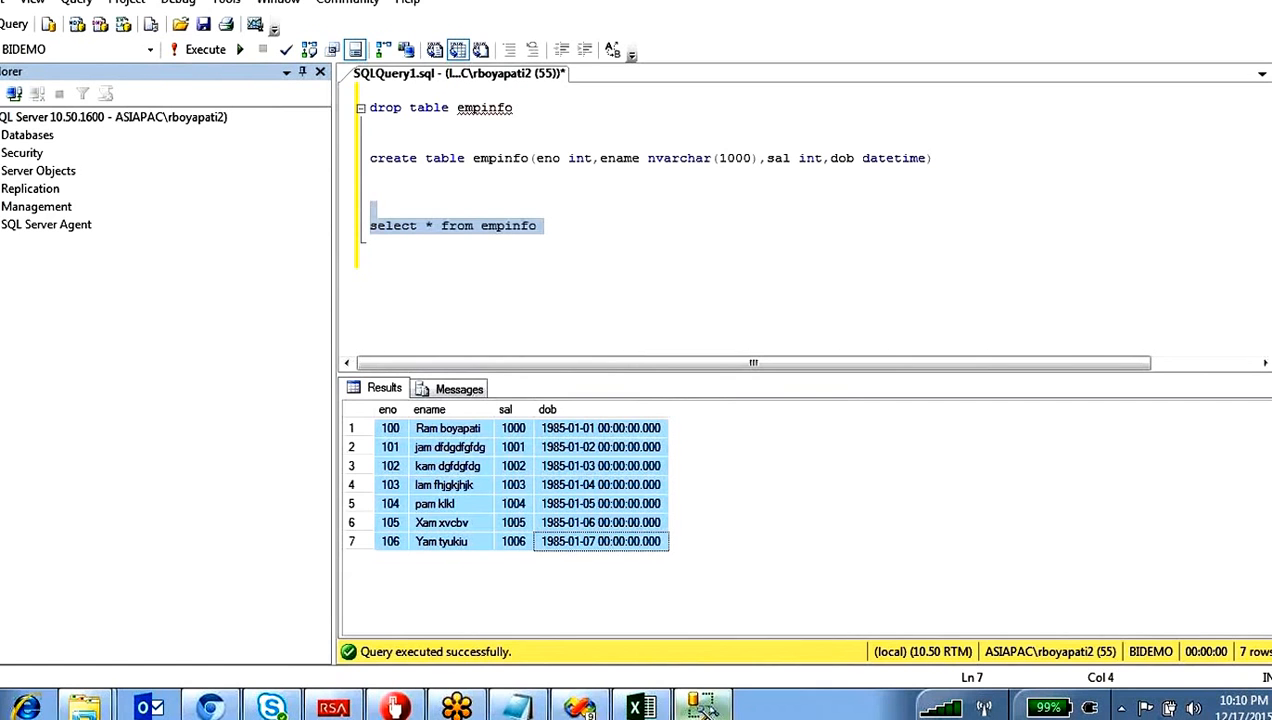
Step: Return to the SSIS designer and review the data flow from Excel Source
click(580, 706)
scroll(578, 345, up, 1)
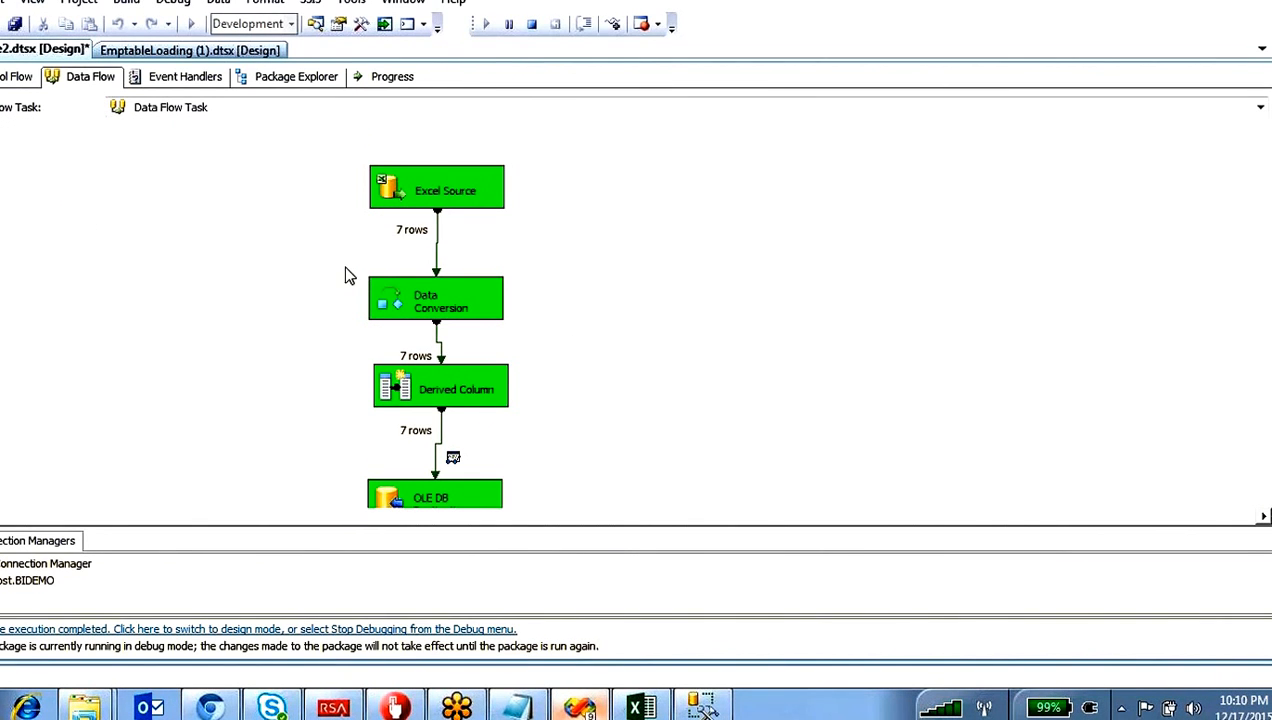
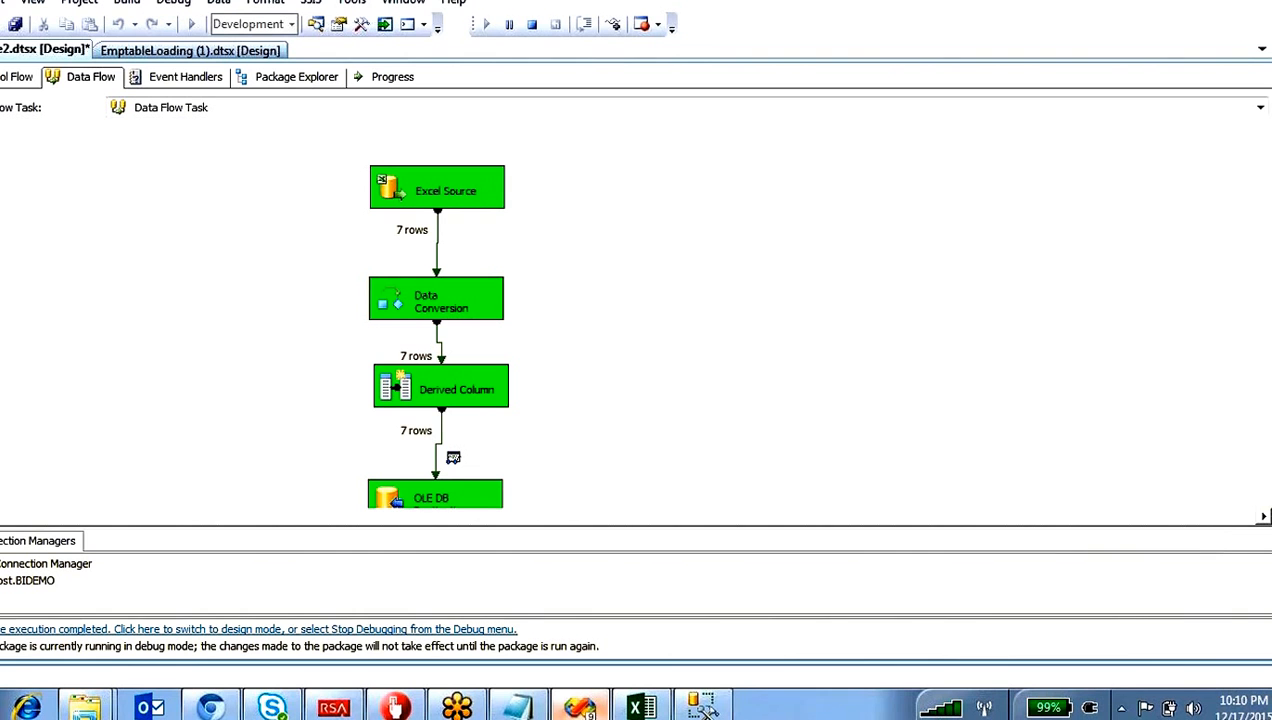
Step: Look over the executed data flow down to OLE DB Destination and stop debugging the package
scroll(437, 316, down, 1)
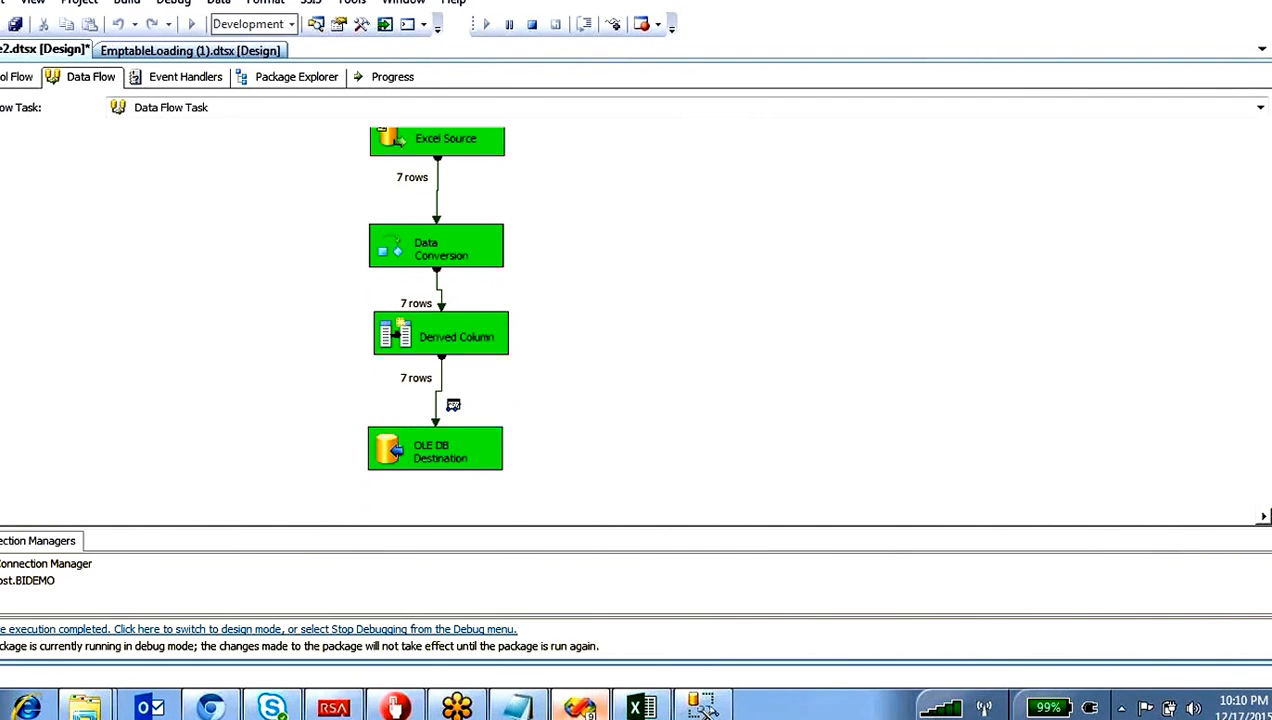
scroll(437, 316, up, 1)
scroll(437, 316, down, 1)
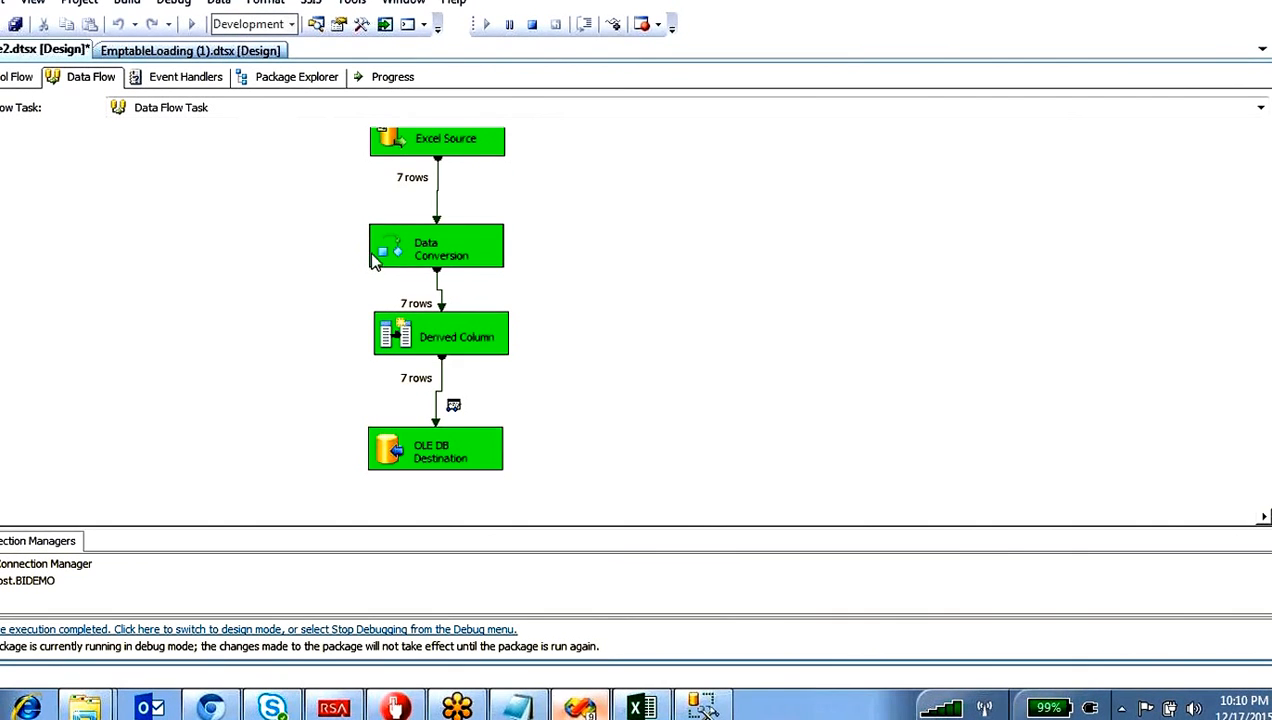
drag(347, 200, 511, 281)
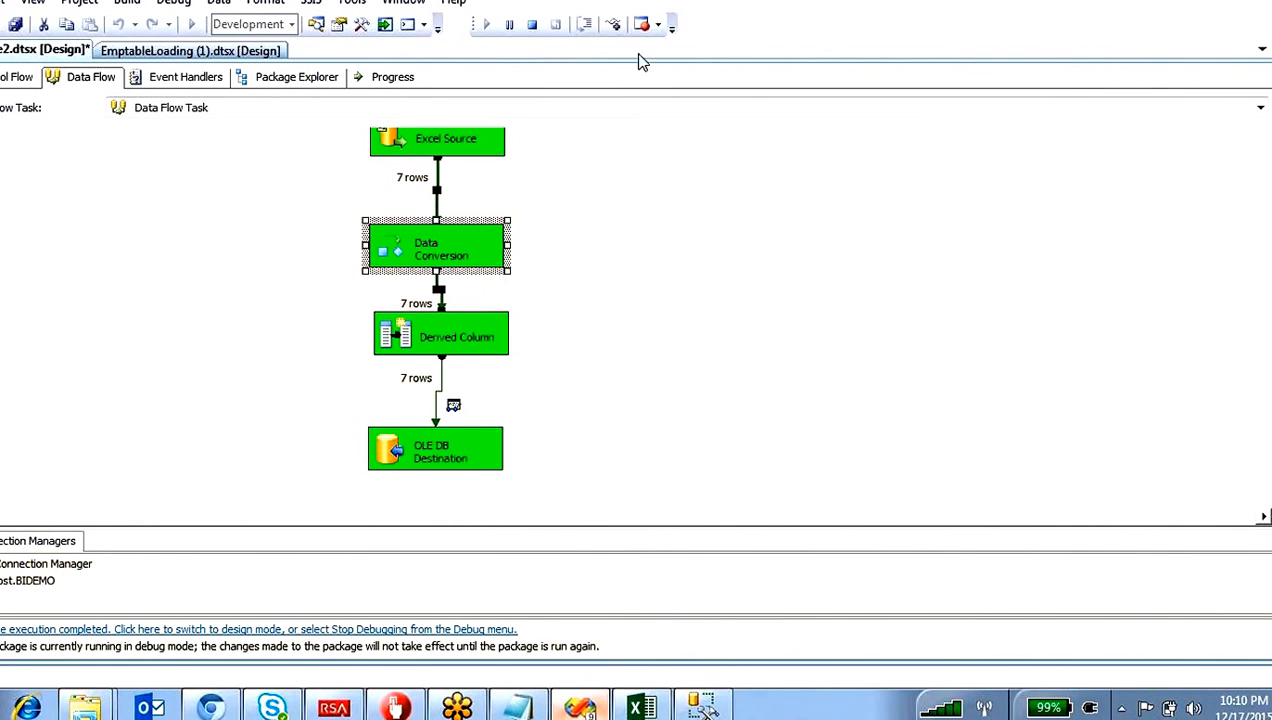
click(532, 26)
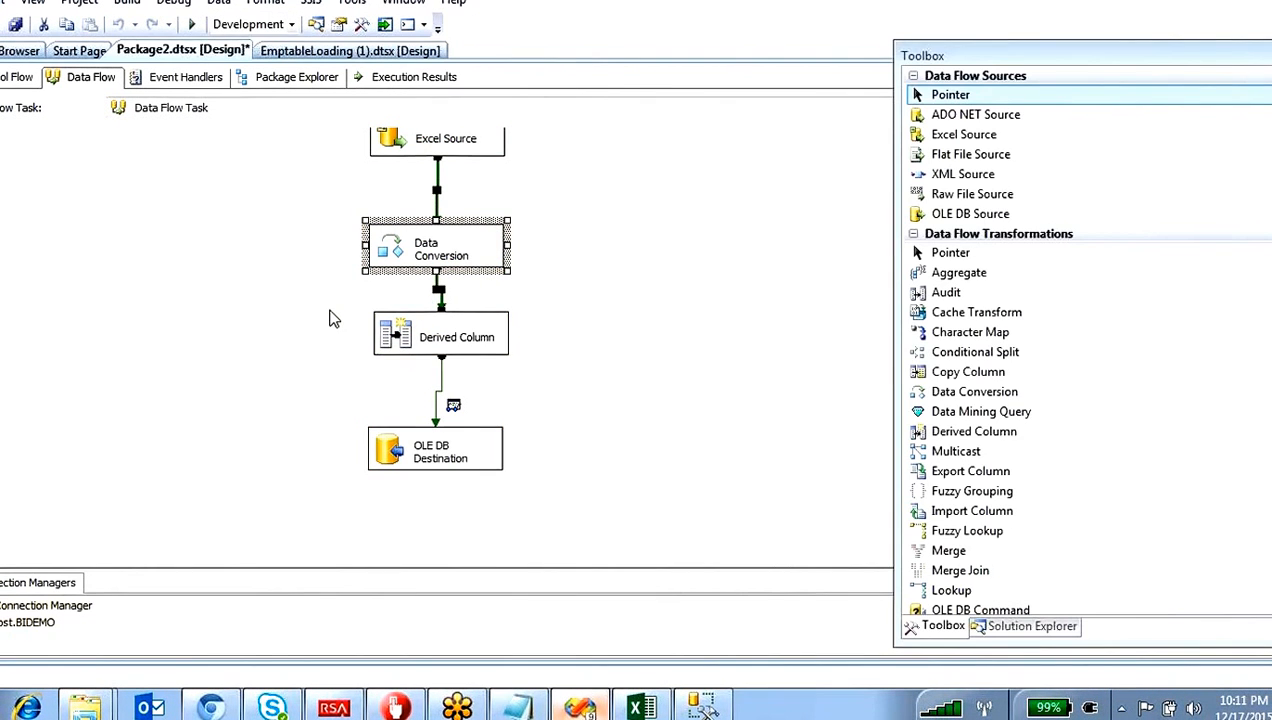
Step: Edit the Derived Column transformation and add a new derived column named TodayDate below Ename
drag(329, 310, 499, 363)
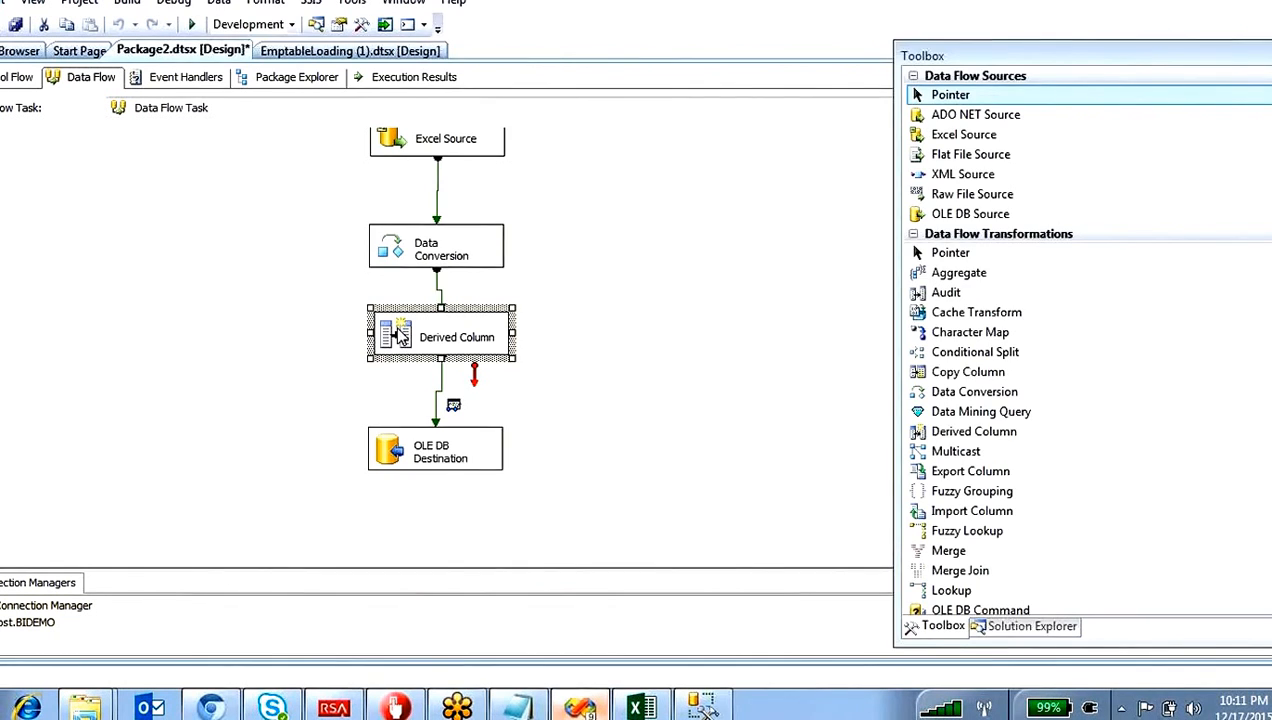
double_click(398, 335)
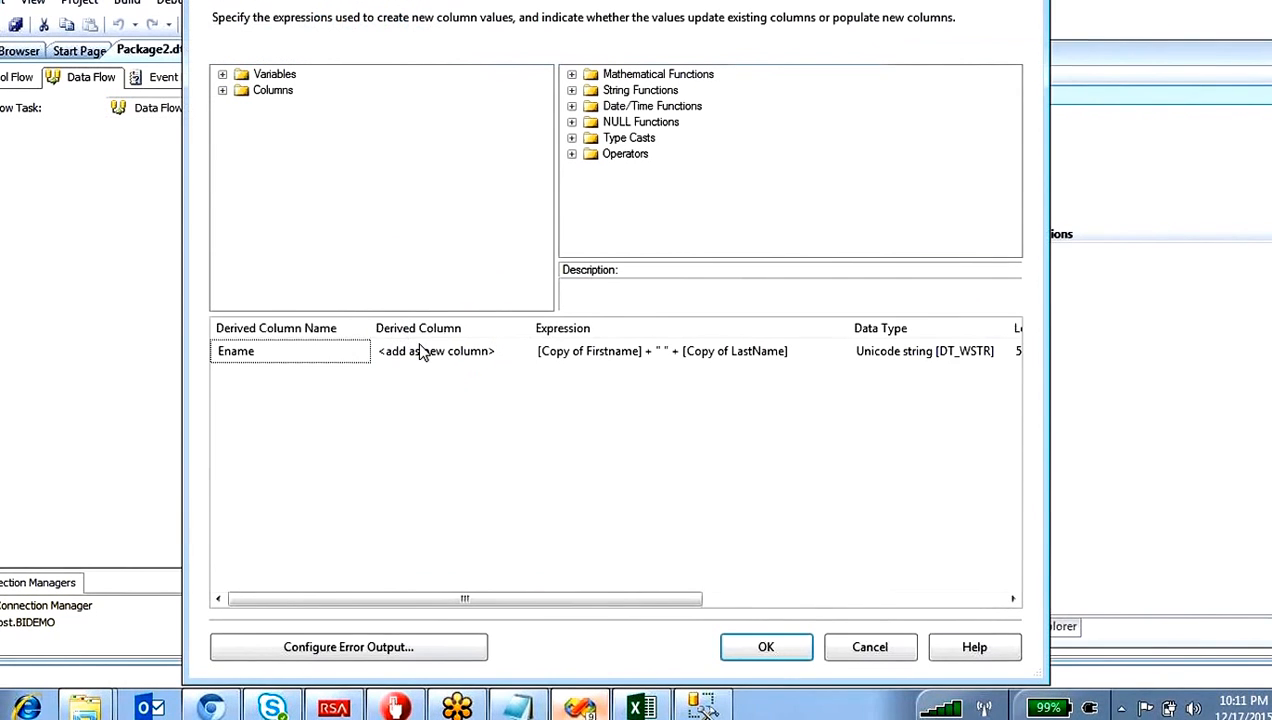
click(224, 91)
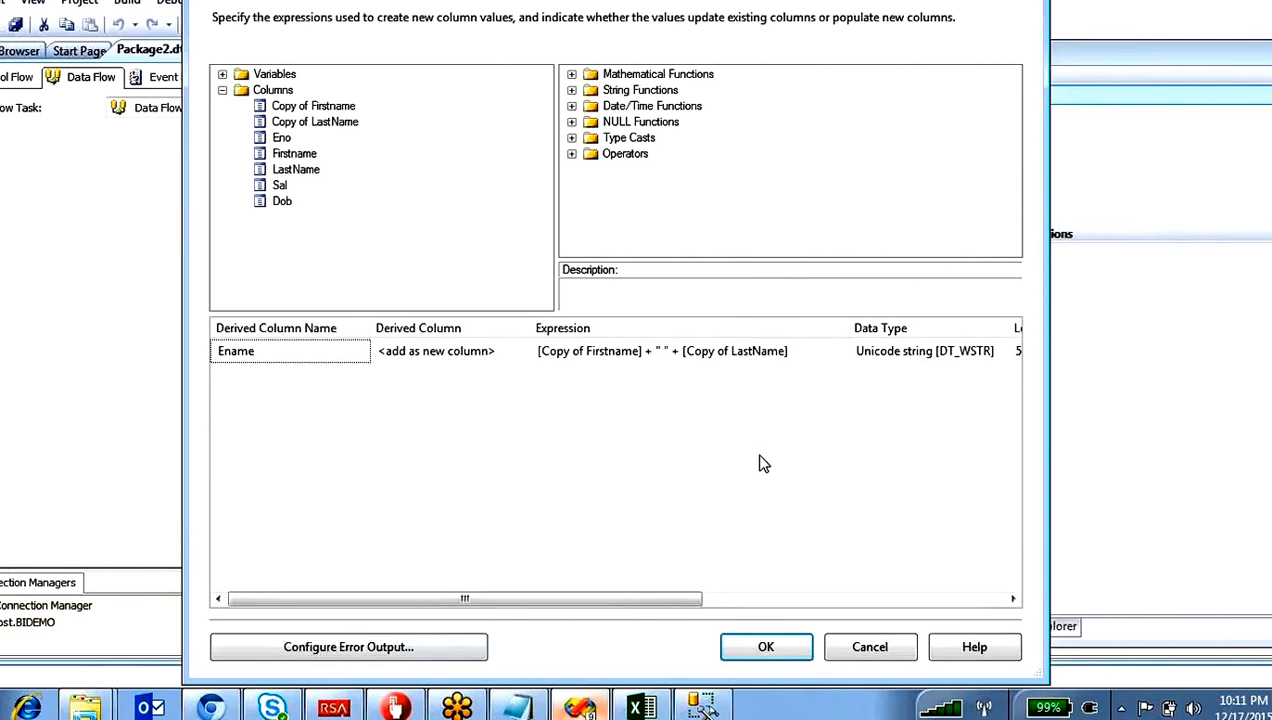
click(578, 378)
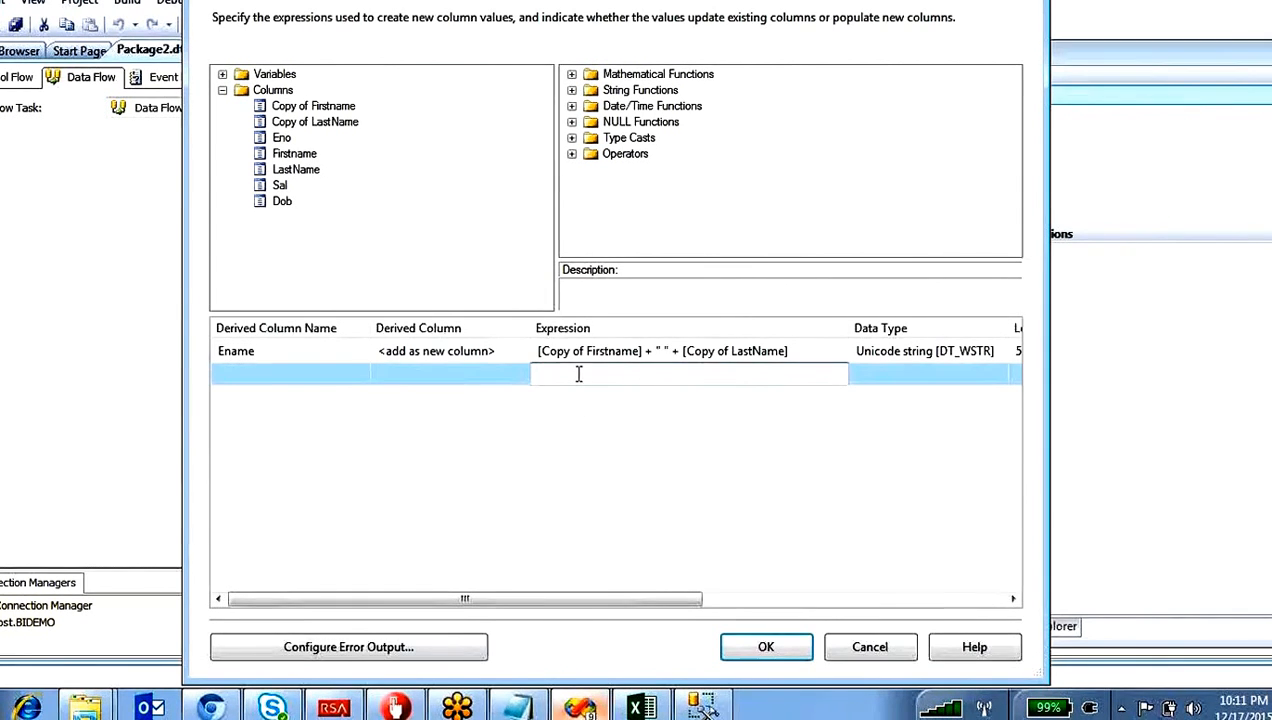
click(330, 380)
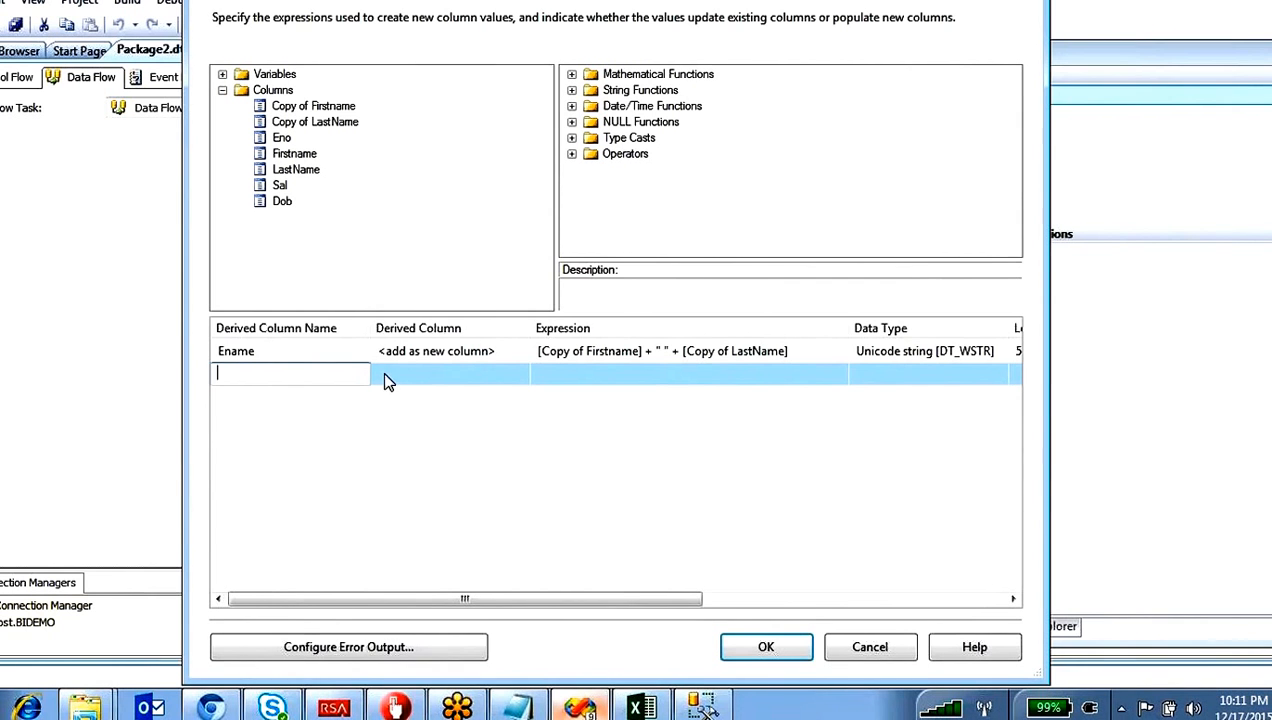
text(TodayDate)
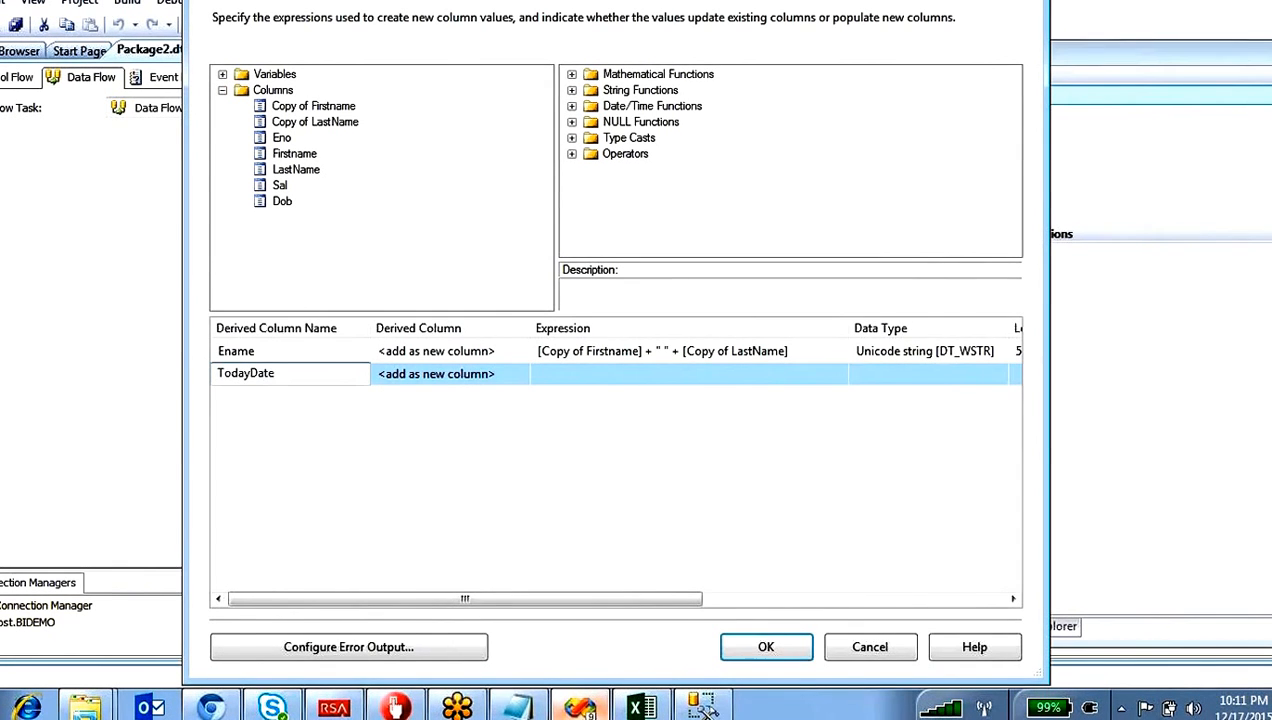
Step: Set the TodayDate expression to the date/time function GETDATE() and apply the Derived Column changes
click(605, 380)
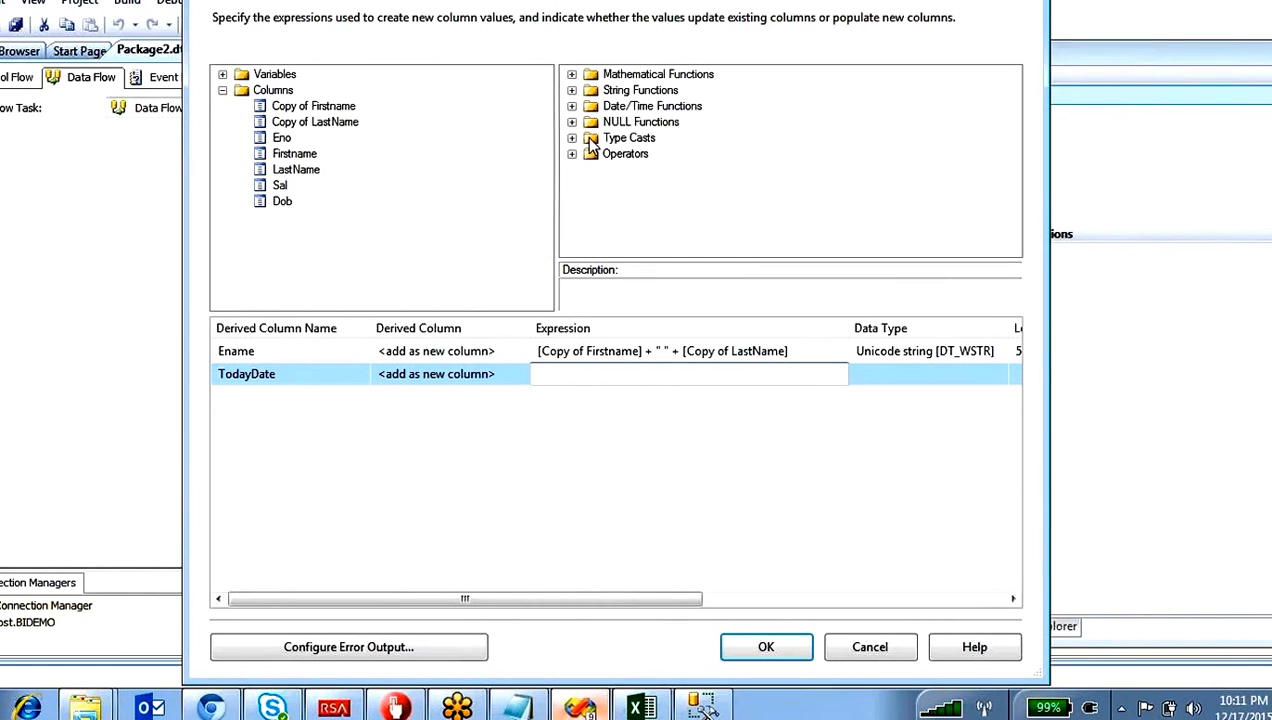
click(571, 106)
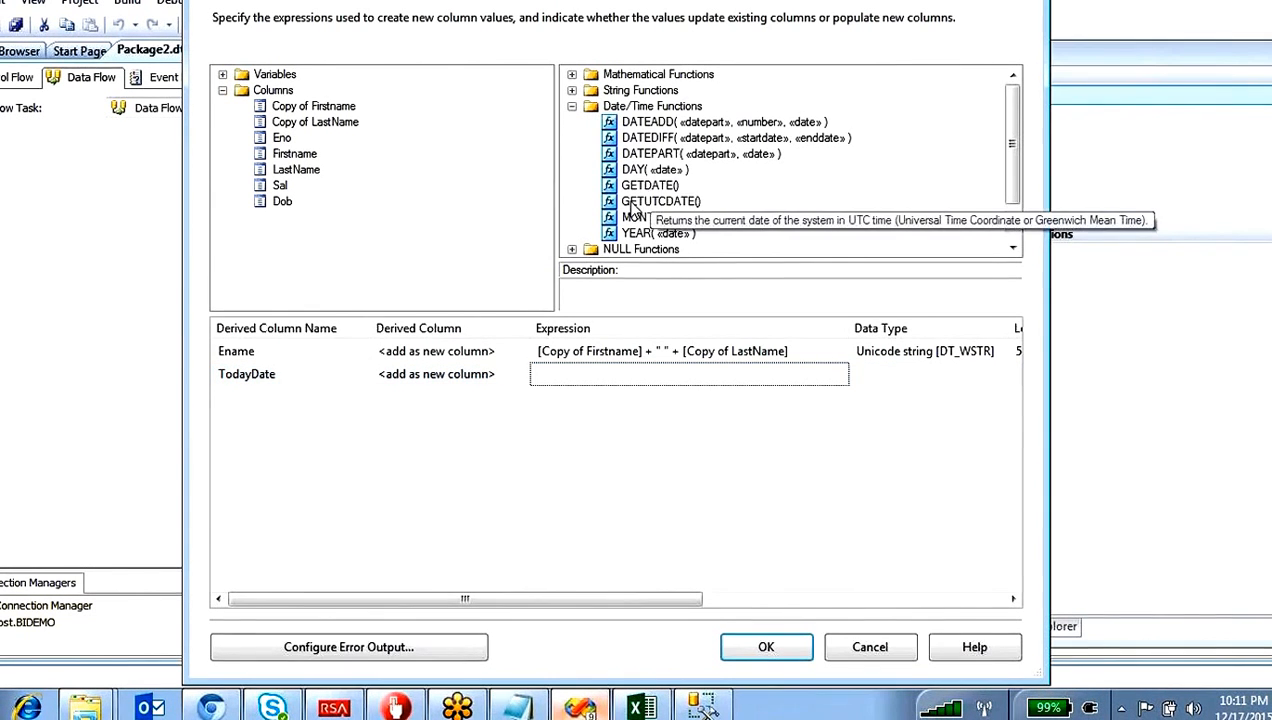
drag(650, 190, 615, 378)
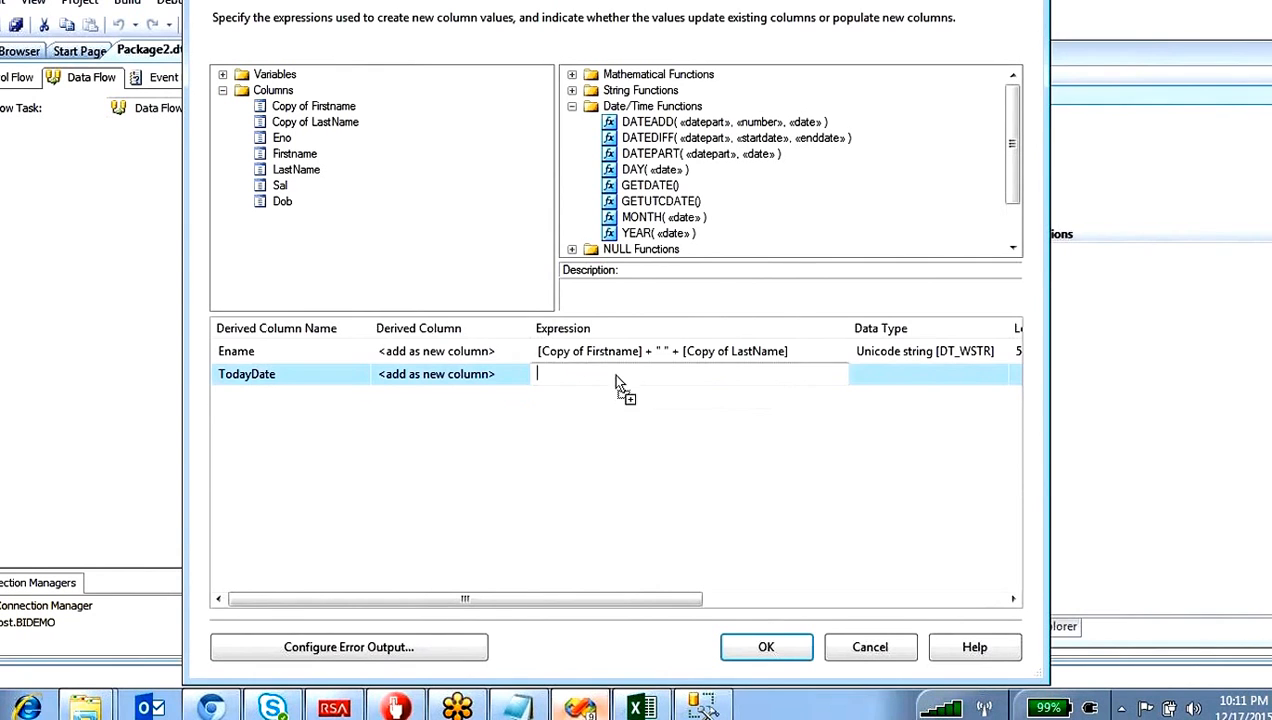
click(661, 552)
click(765, 647)
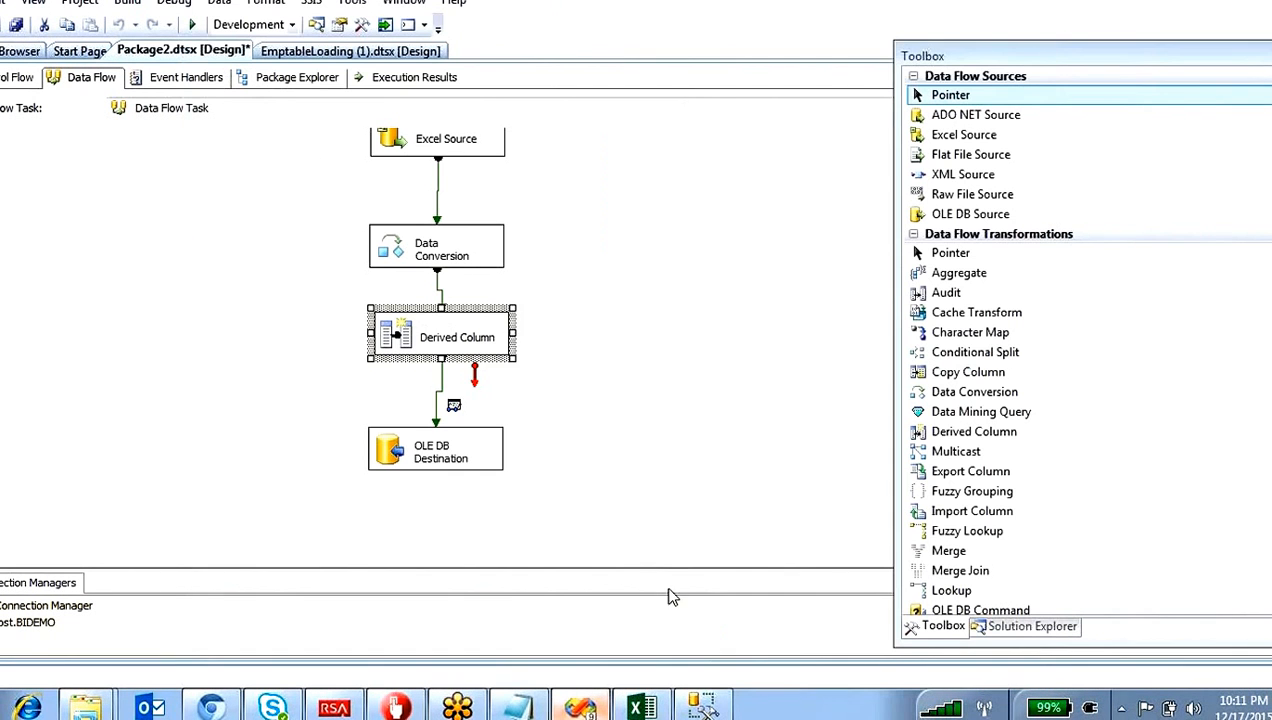
click(617, 379)
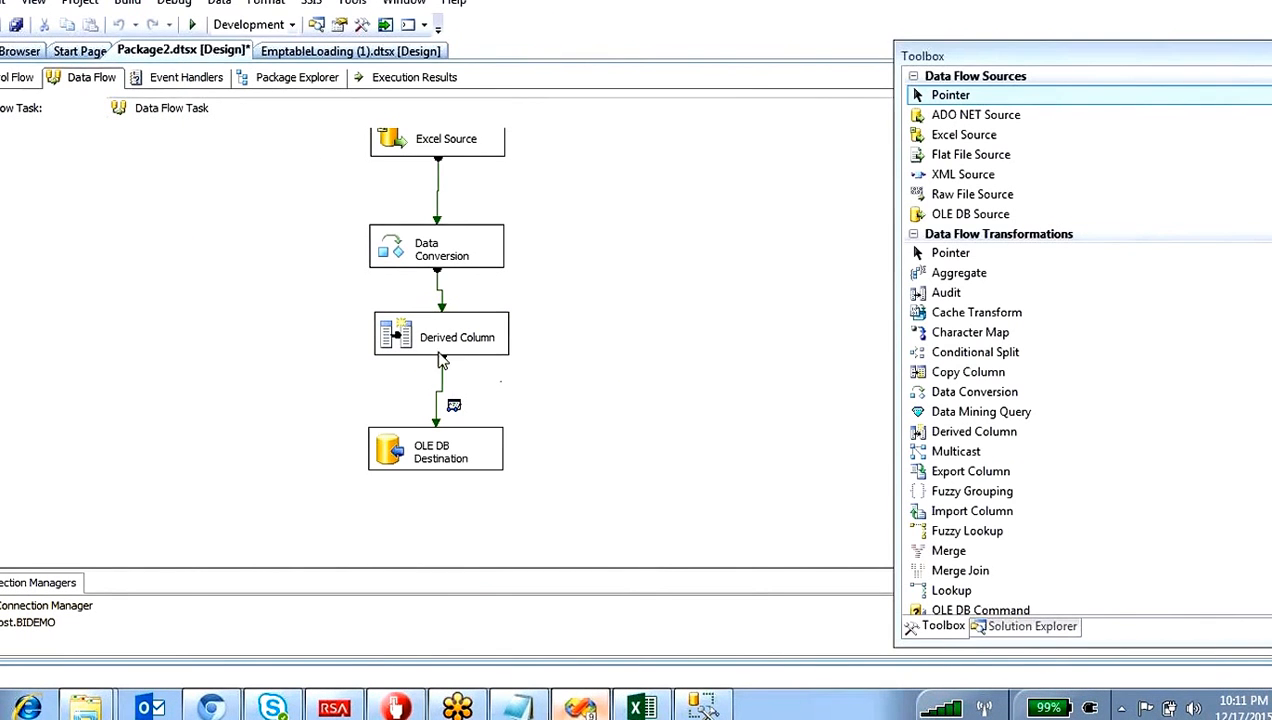
Step: Execute the Data Flow Task from the control flow, close its data viewer and stop debugging
click(18, 77)
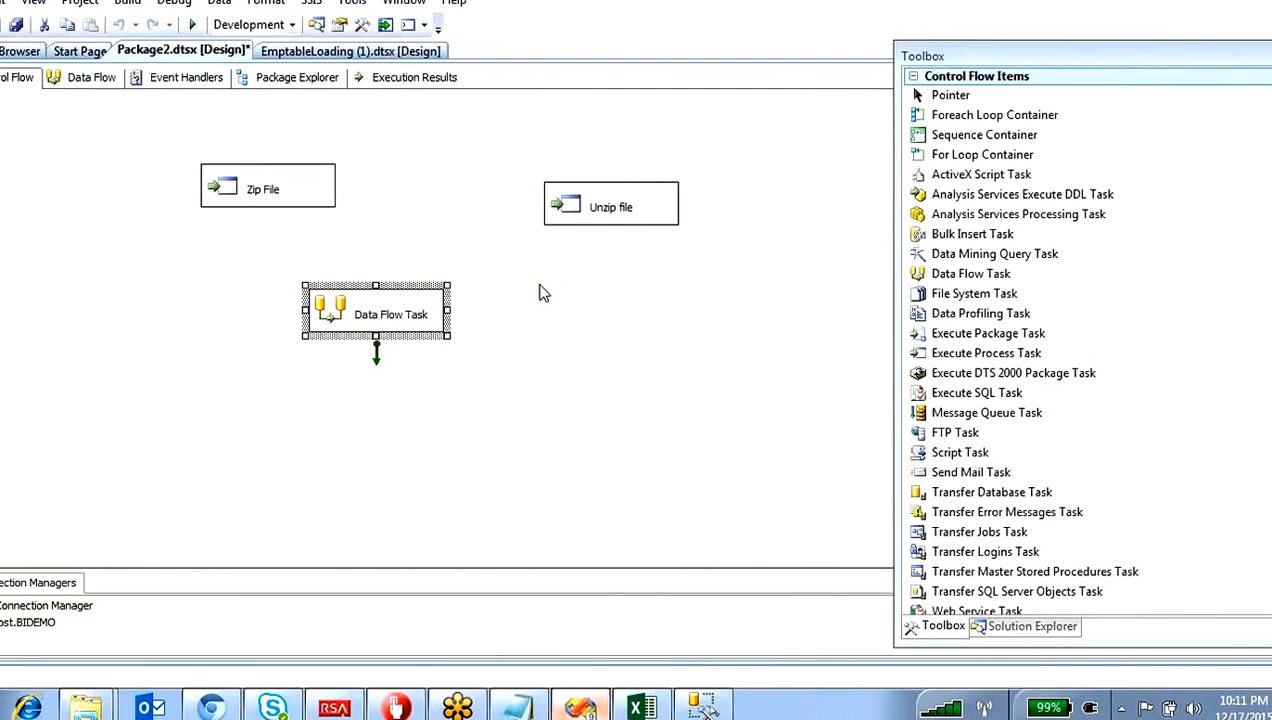
right_click(413, 327)
click(497, 456)
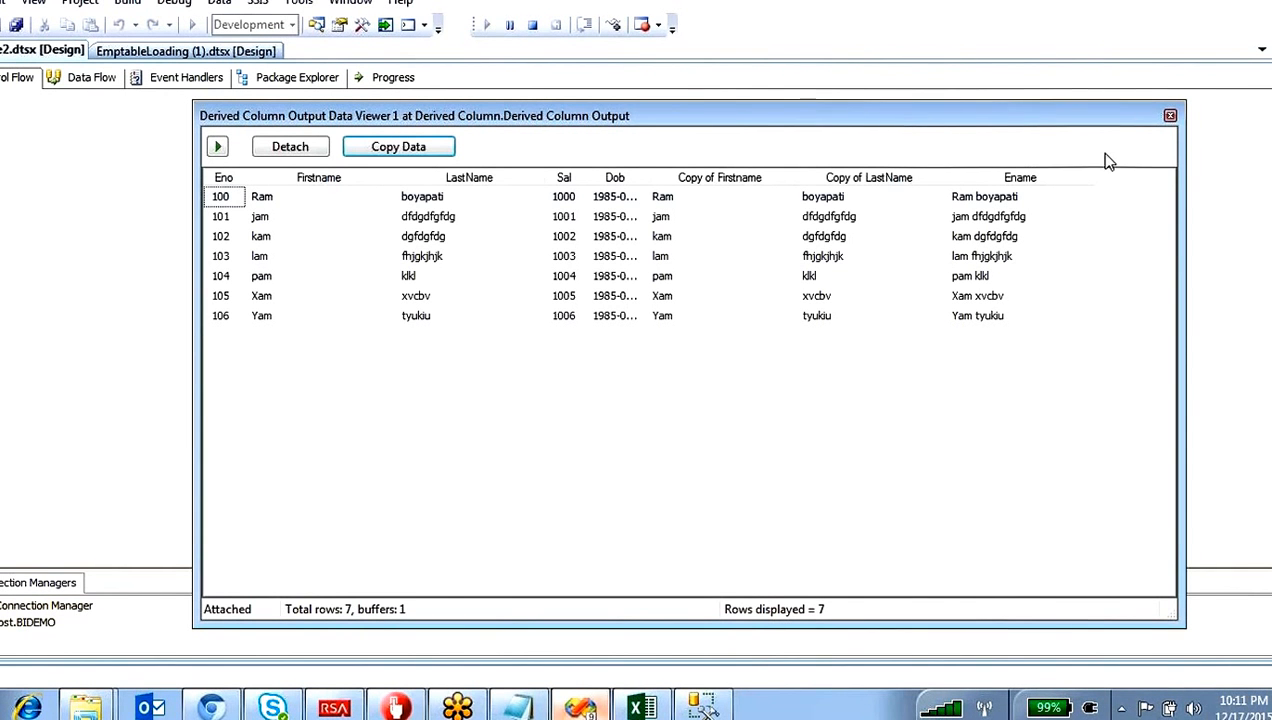
click(1169, 117)
click(544, 26)
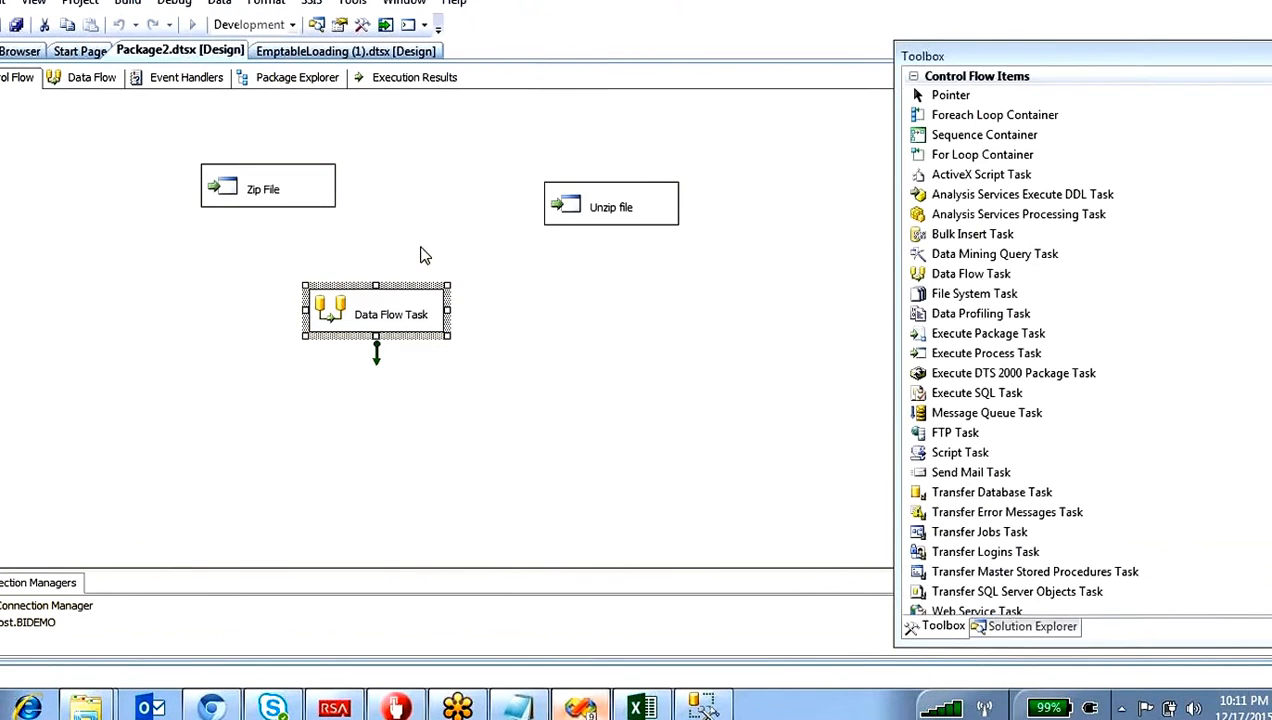
Step: Reopen the Derived Column transformation in the data flow, check the TodayDate definition and close the editor
double_click(335, 314)
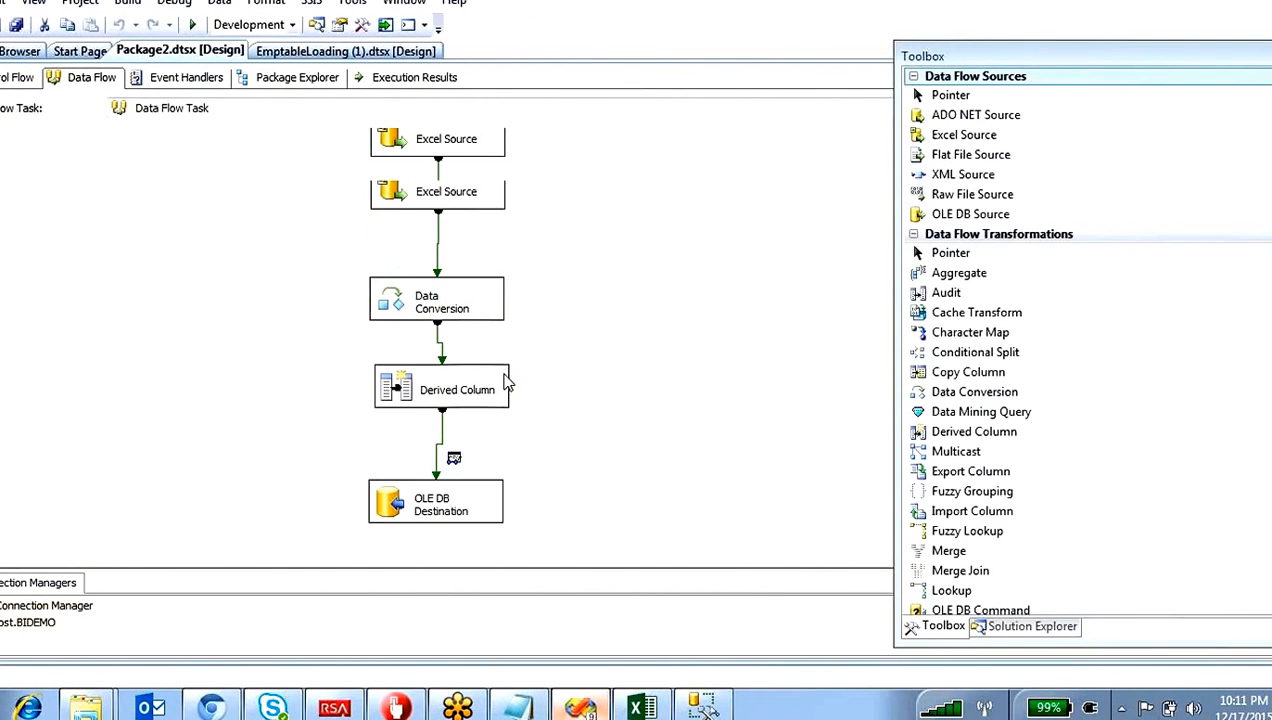
click(400, 352)
double_click(400, 352)
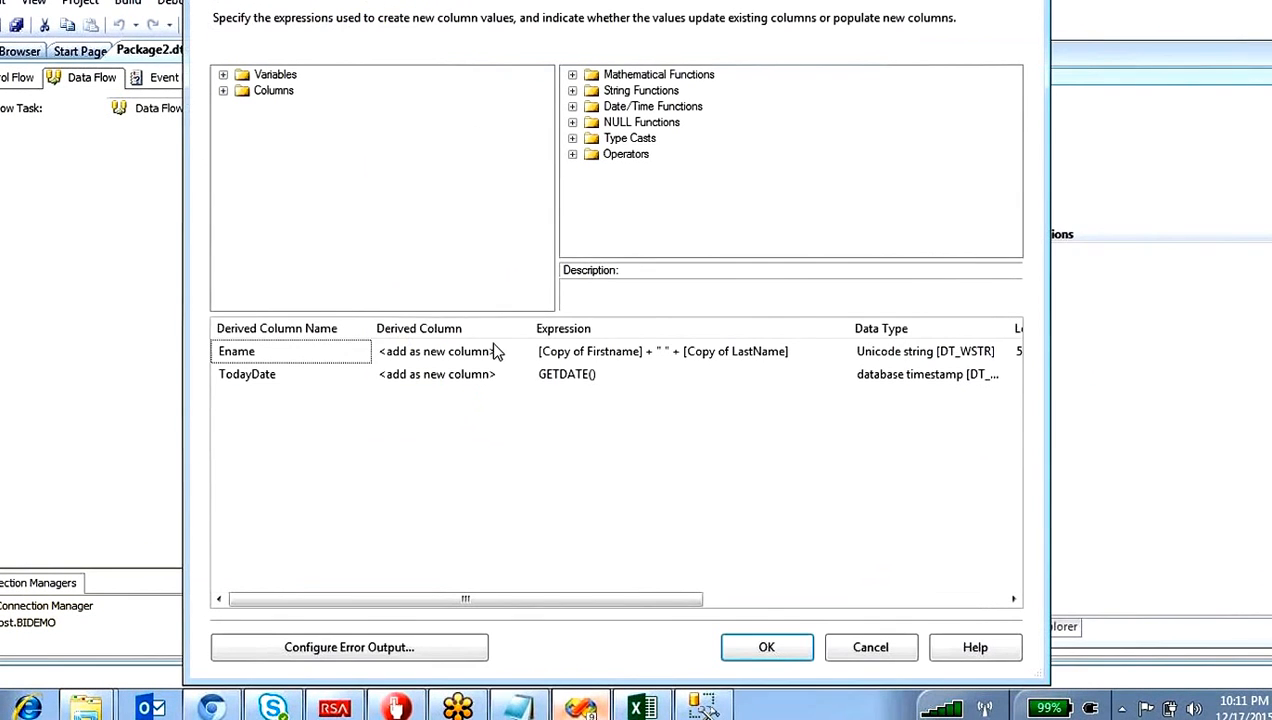
click(305, 375)
click(624, 397)
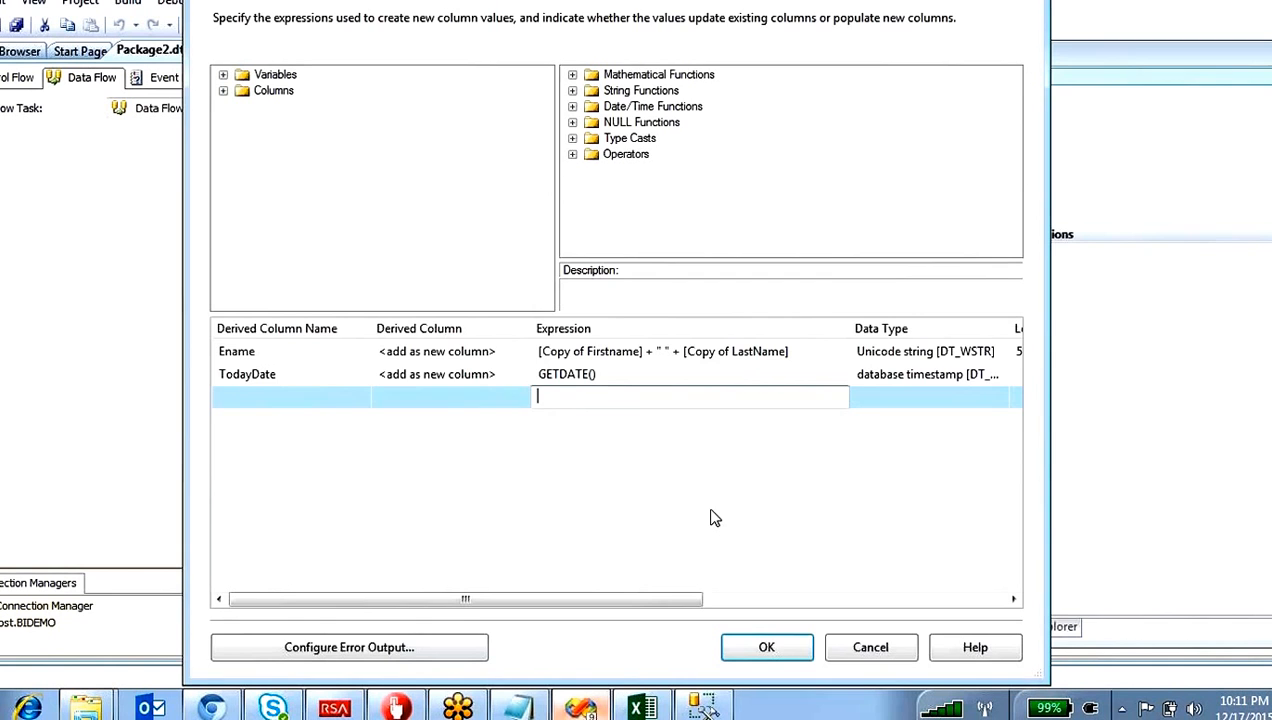
click(763, 647)
Step: Delete the grid data viewer from the path between Derived Column and OLE DB Destination
double_click(441, 405)
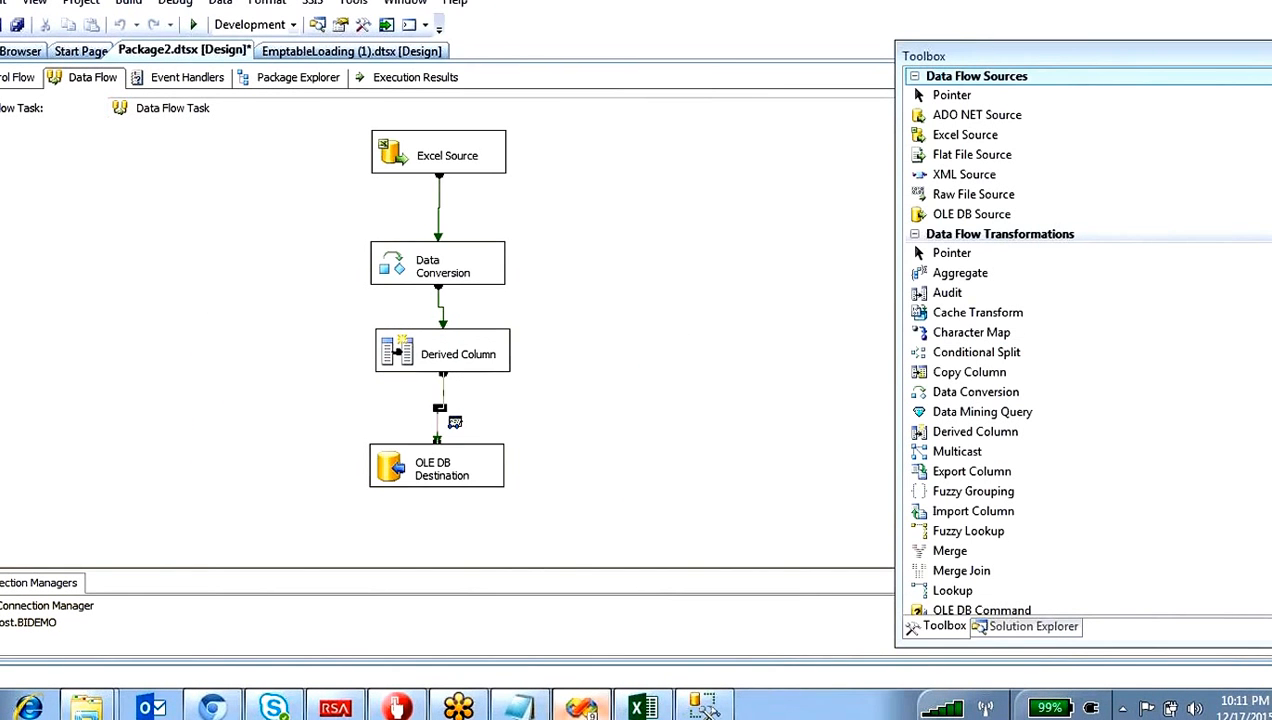
click(348, 178)
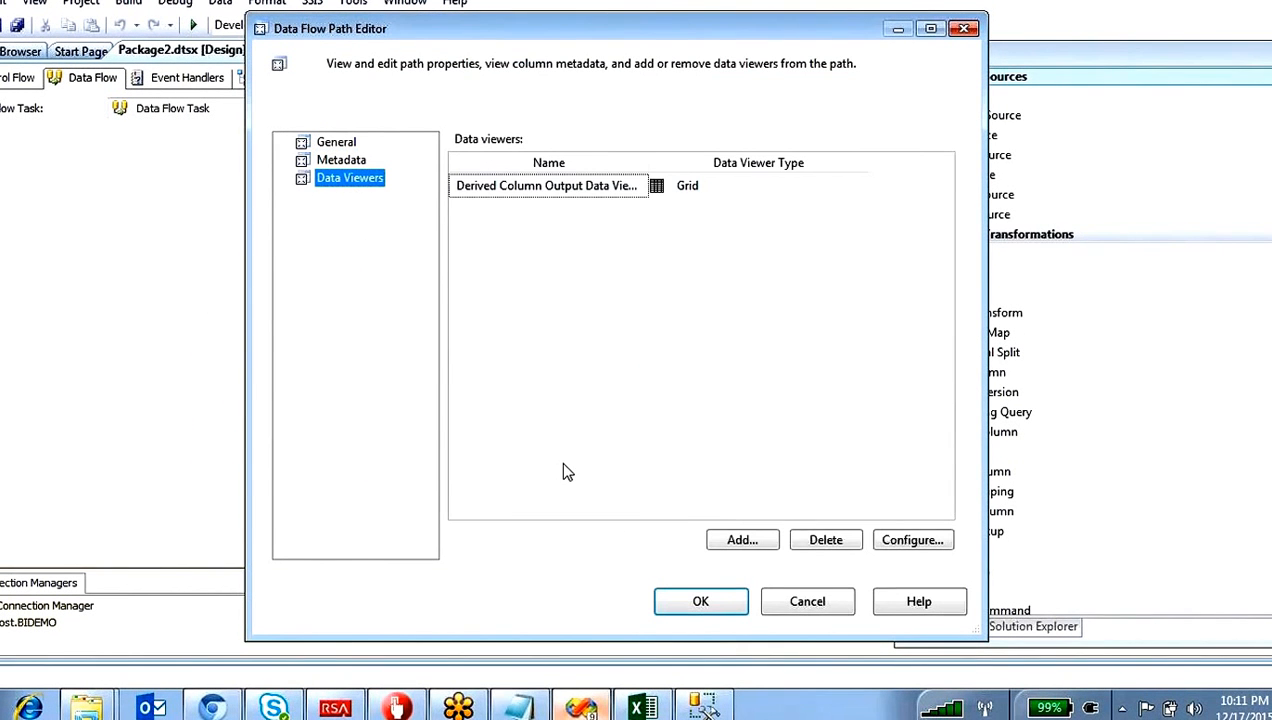
click(806, 545)
click(730, 605)
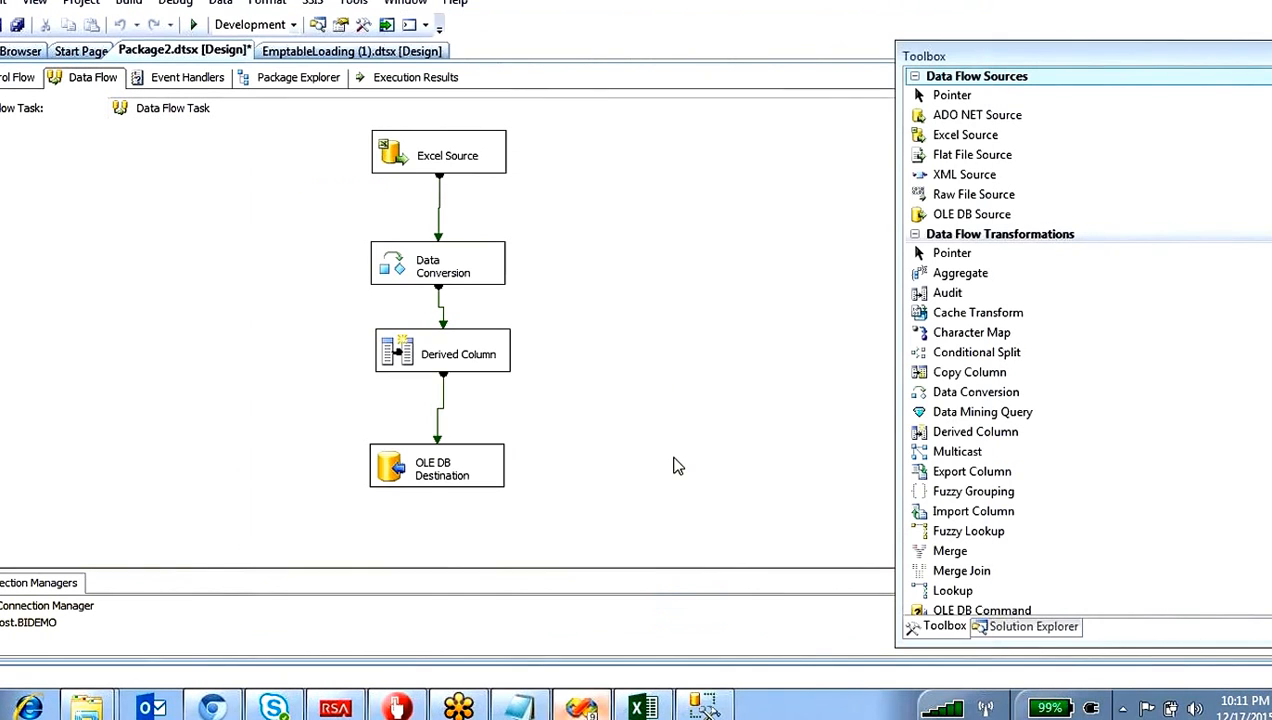
click(442, 405)
double_click(442, 405)
click(350, 178)
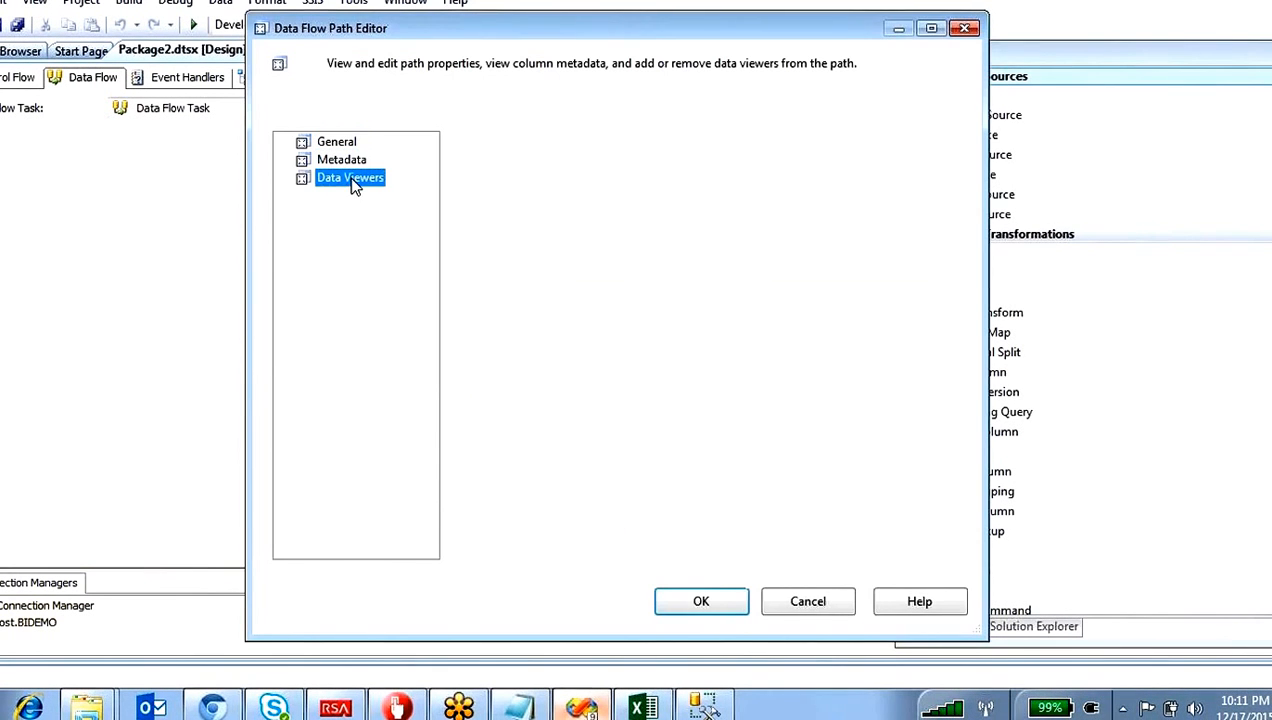
click(741, 541)
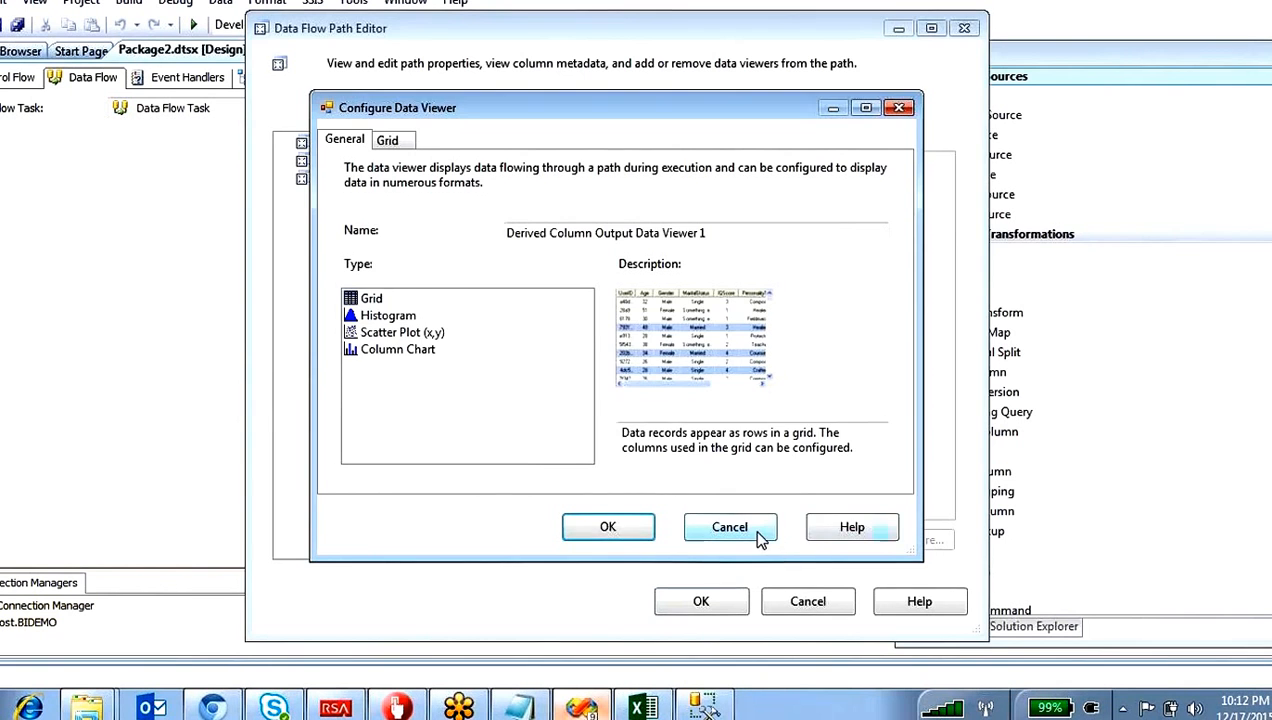
click(761, 533)
click(800, 604)
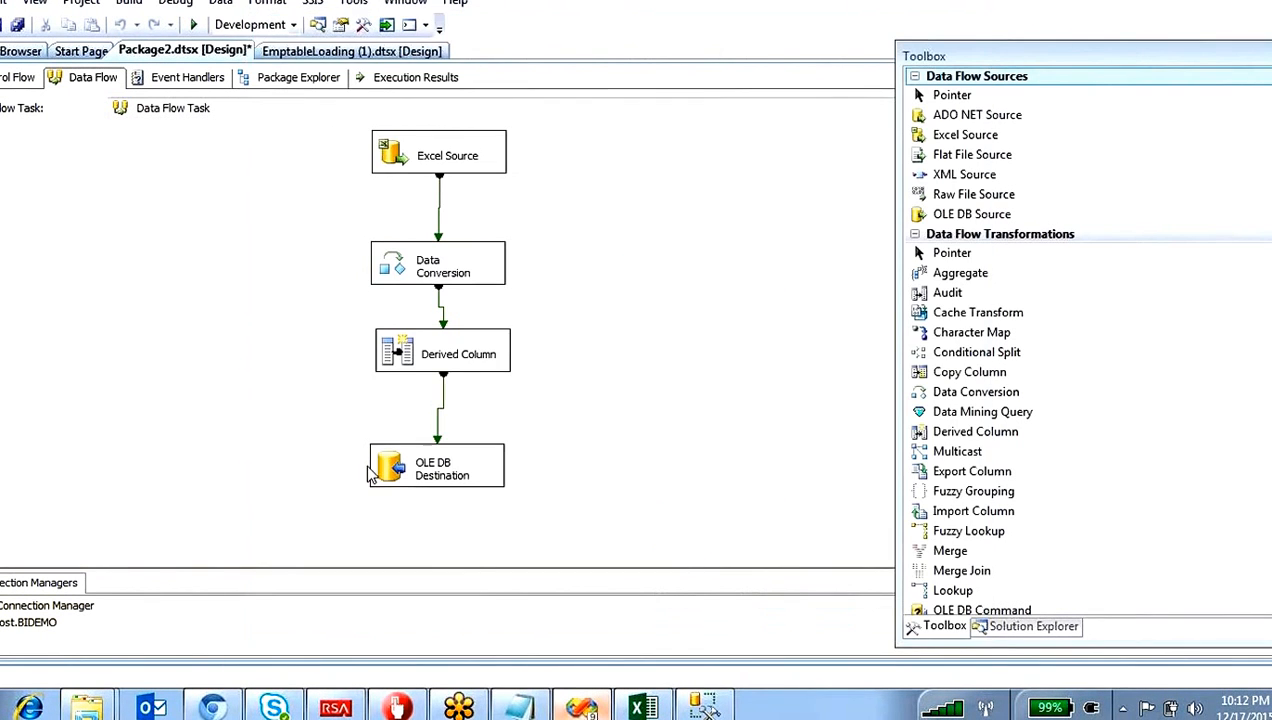
Step: In OLE DB Destination, map the input column TodayDate to the destination column dob in place of Dob
click(405, 478)
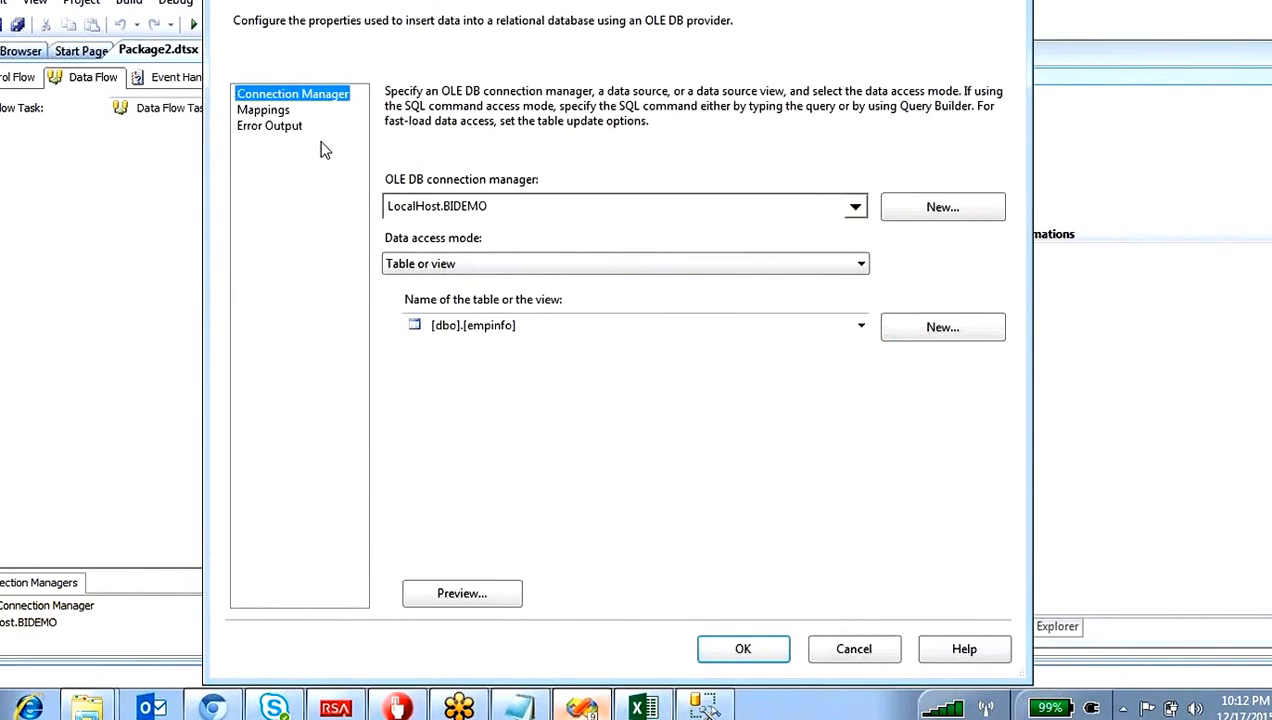
click(266, 112)
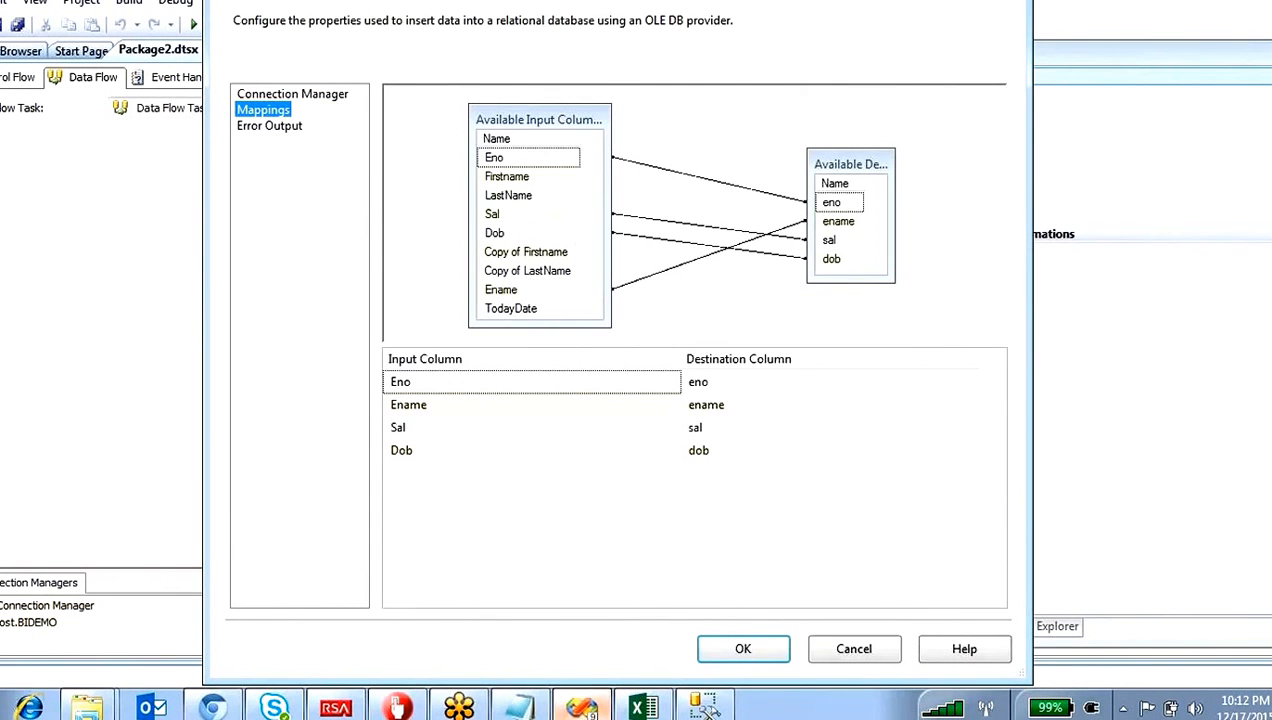
drag(518, 234, 600, 290)
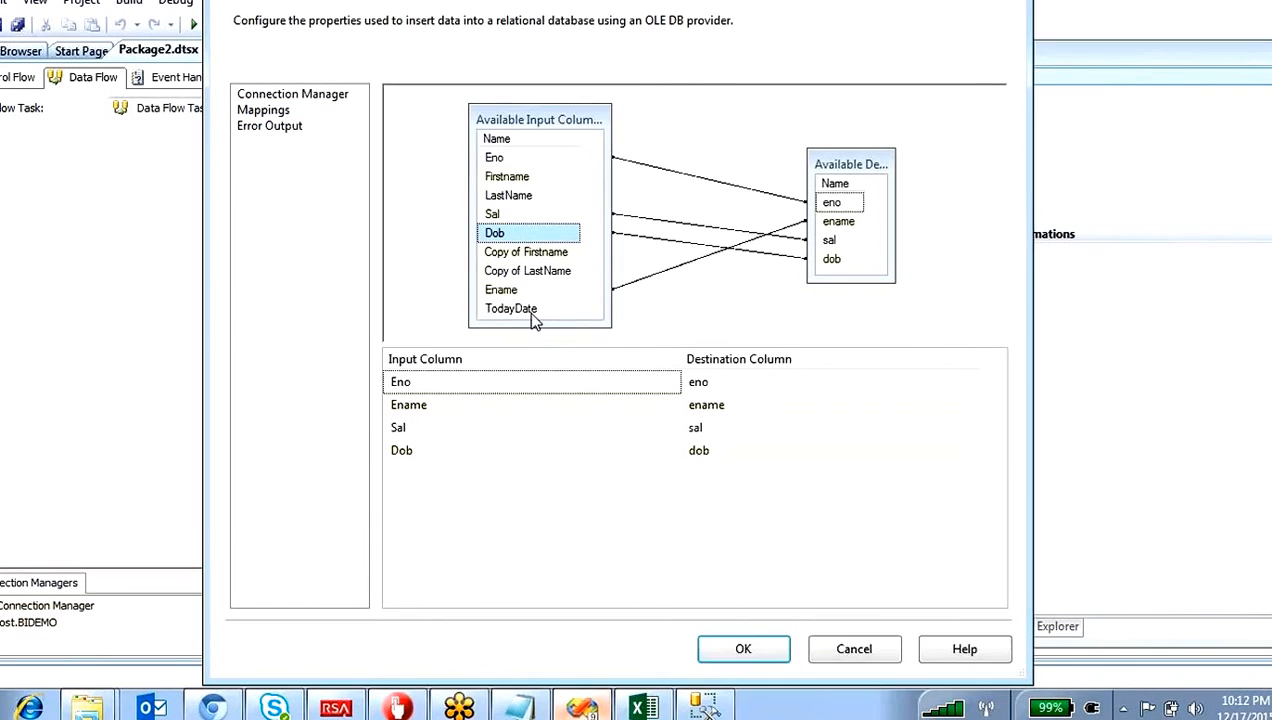
mouse_move(531, 309)
mouse_down()
mouse_move(838, 274)
mouse_move(834, 262)
mouse_up()
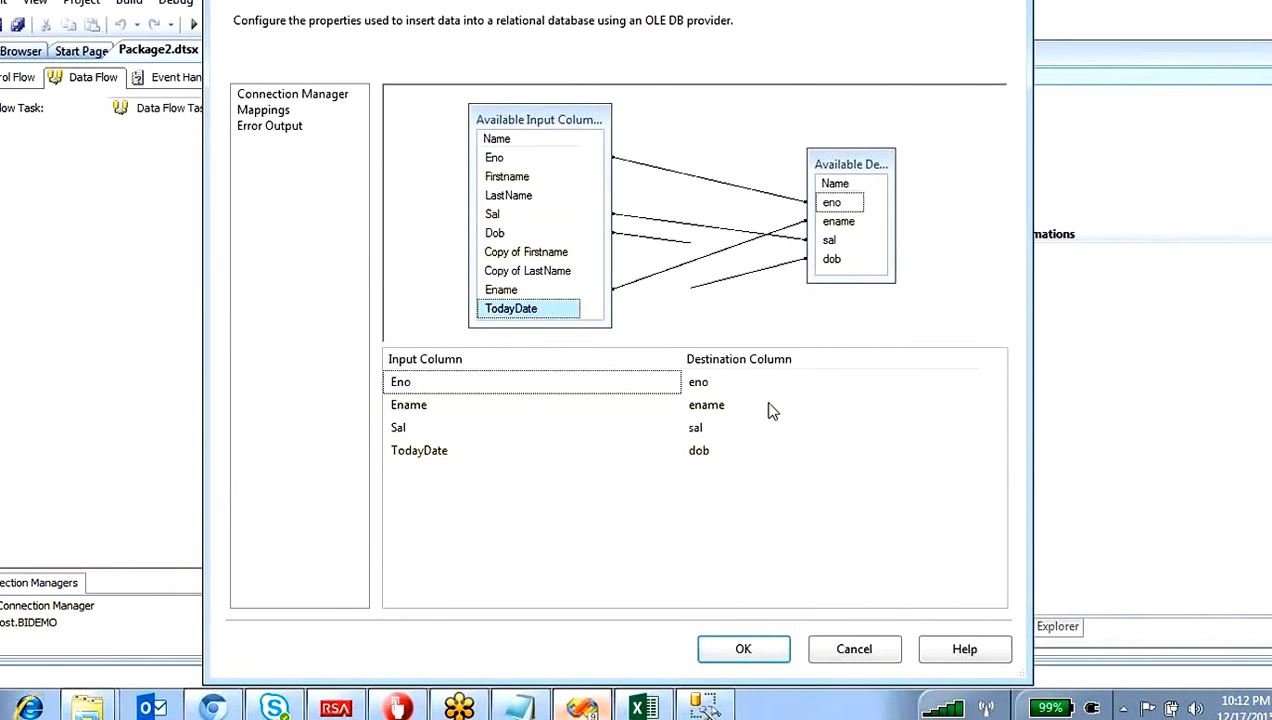
click(743, 649)
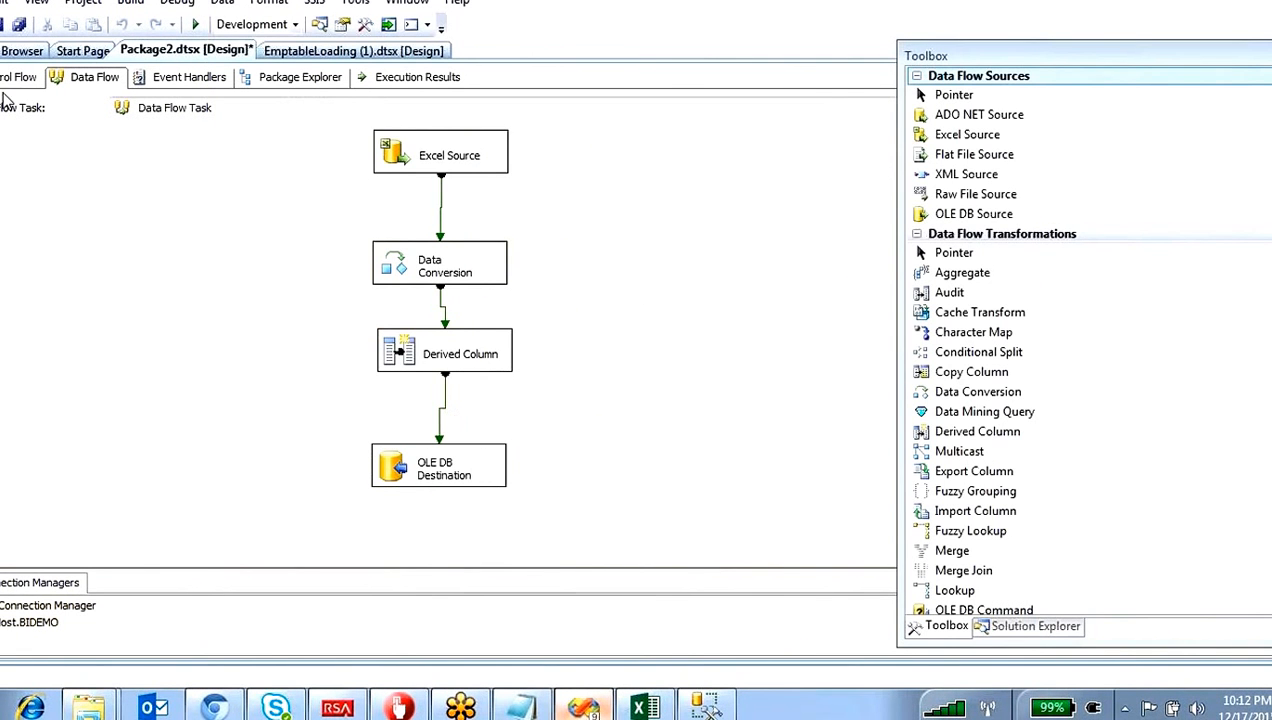
Step: Switch to SQL Server Management Studio and add the statement truncate table empinfo below the select query
click(18, 77)
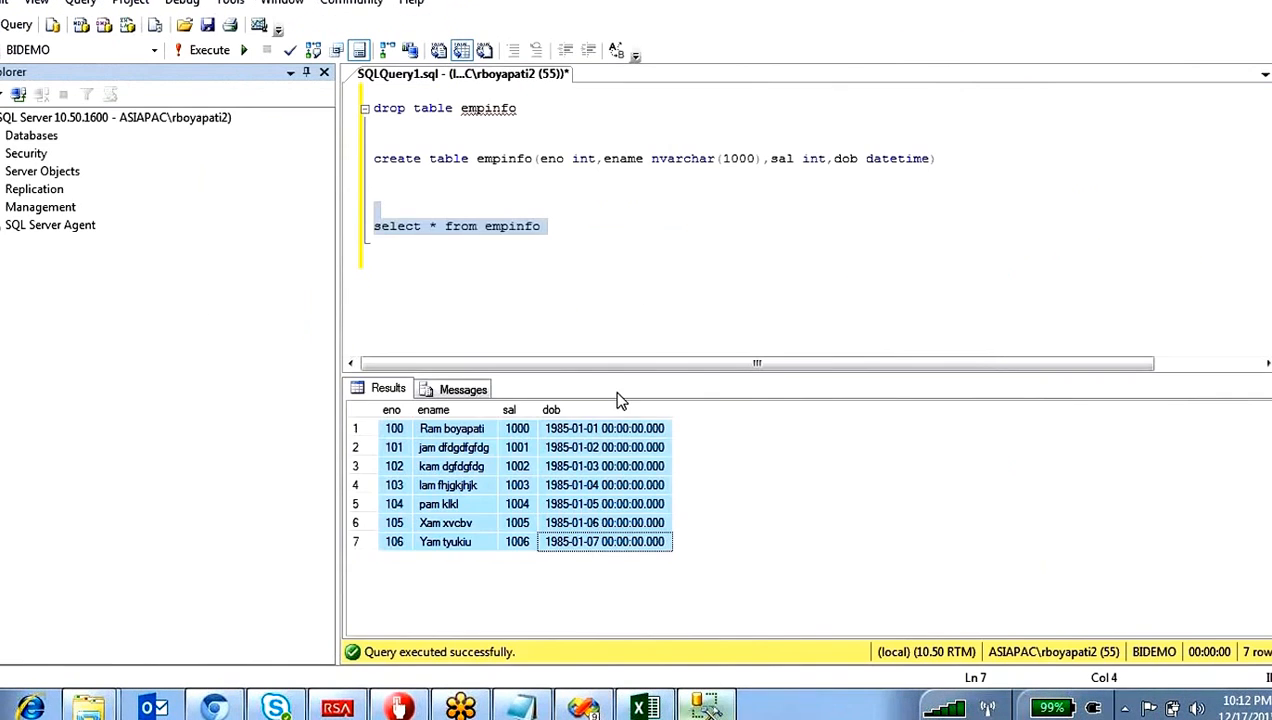
click(563, 220)
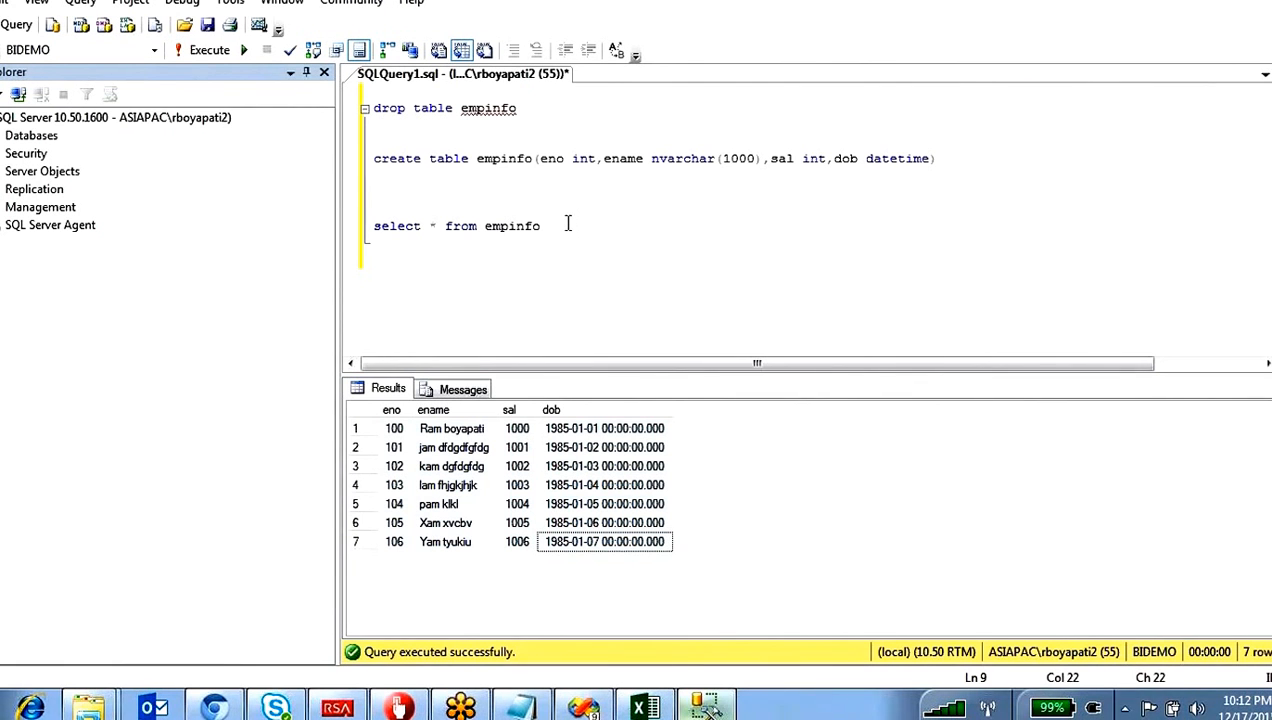
key(Return)
key(Return)
text(trun)
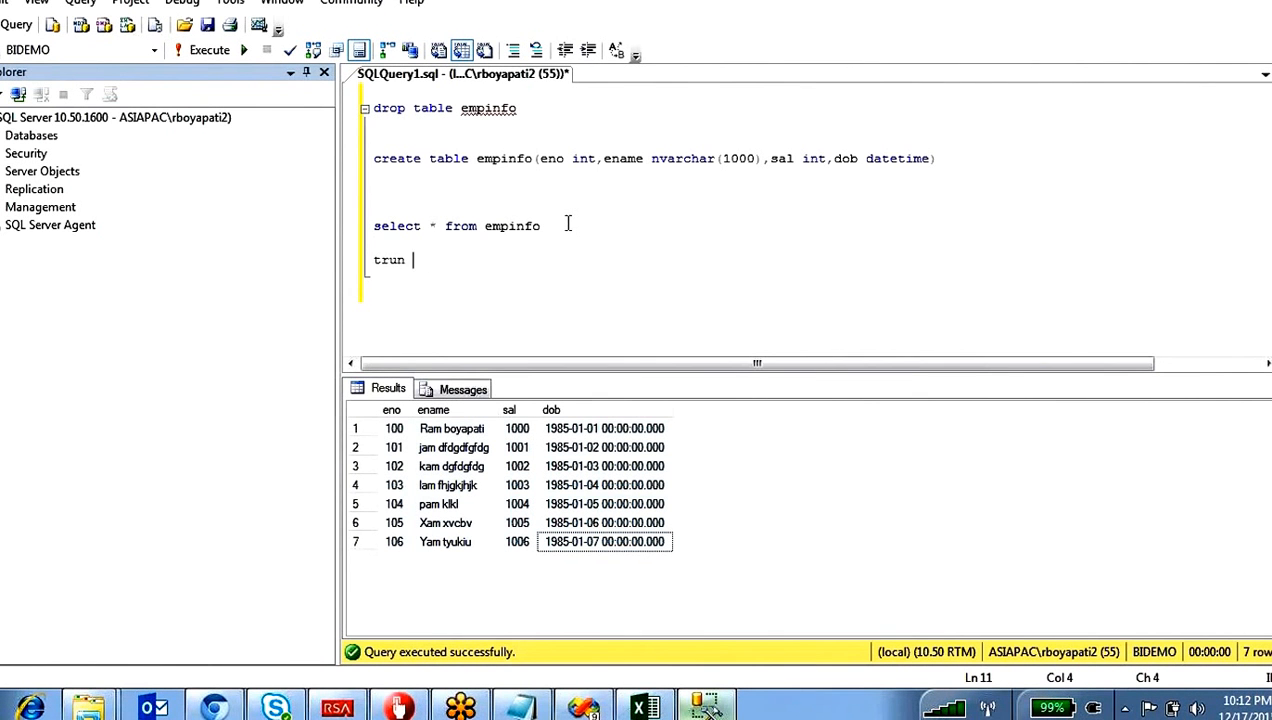
text(cate table )
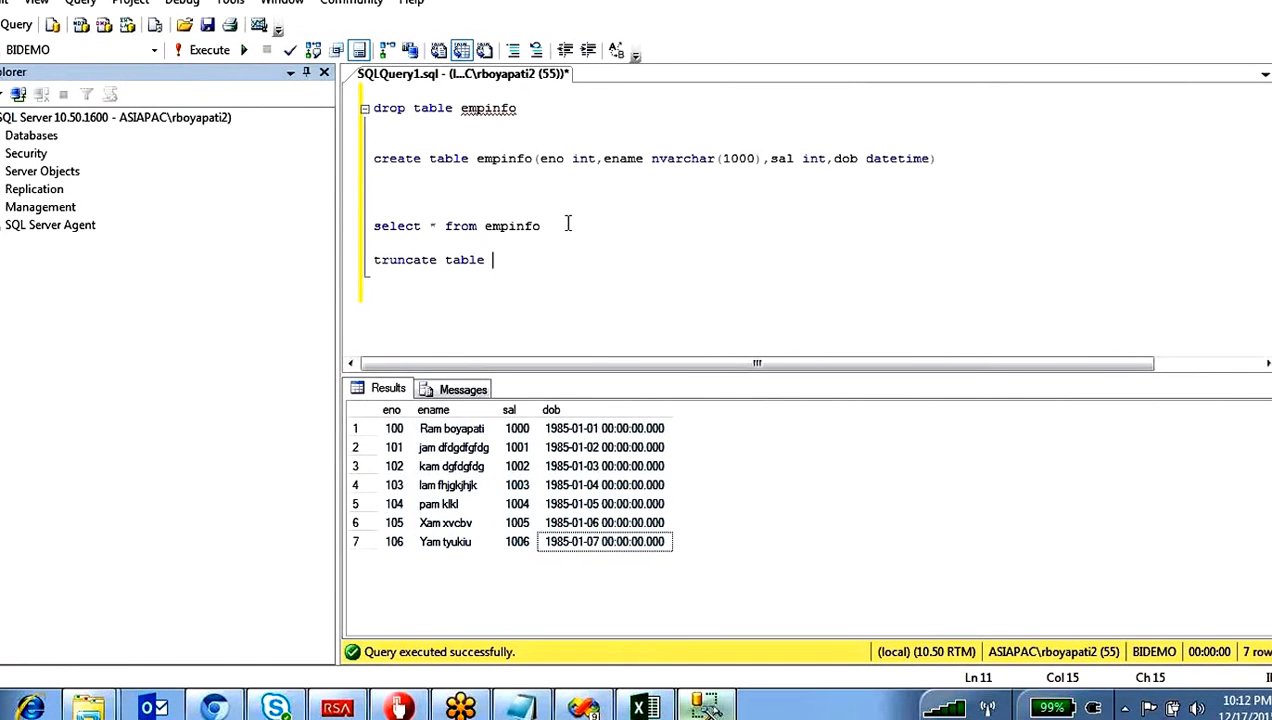
text(empinfo)
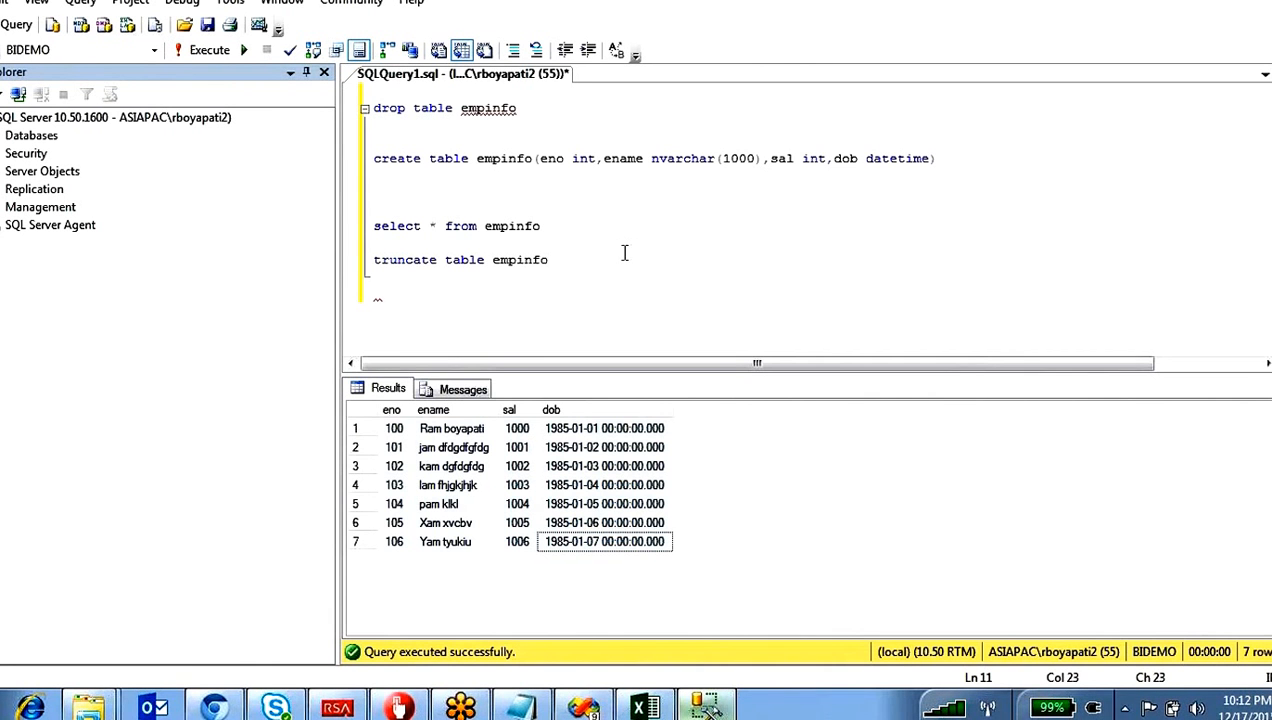
Step: Run only truncate table empinfo, and run select * from empinfo to check the table's contents
drag(562, 260, 352, 260)
key(F5)
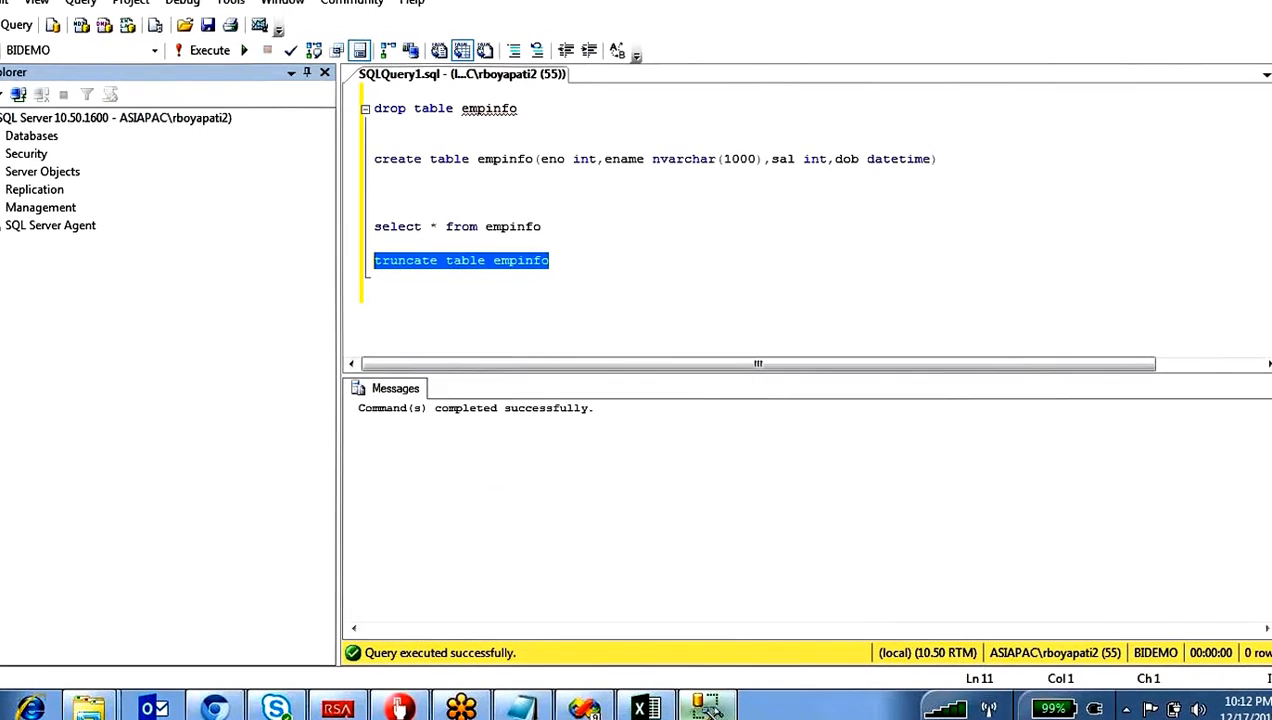
drag(556, 232, 550, 196)
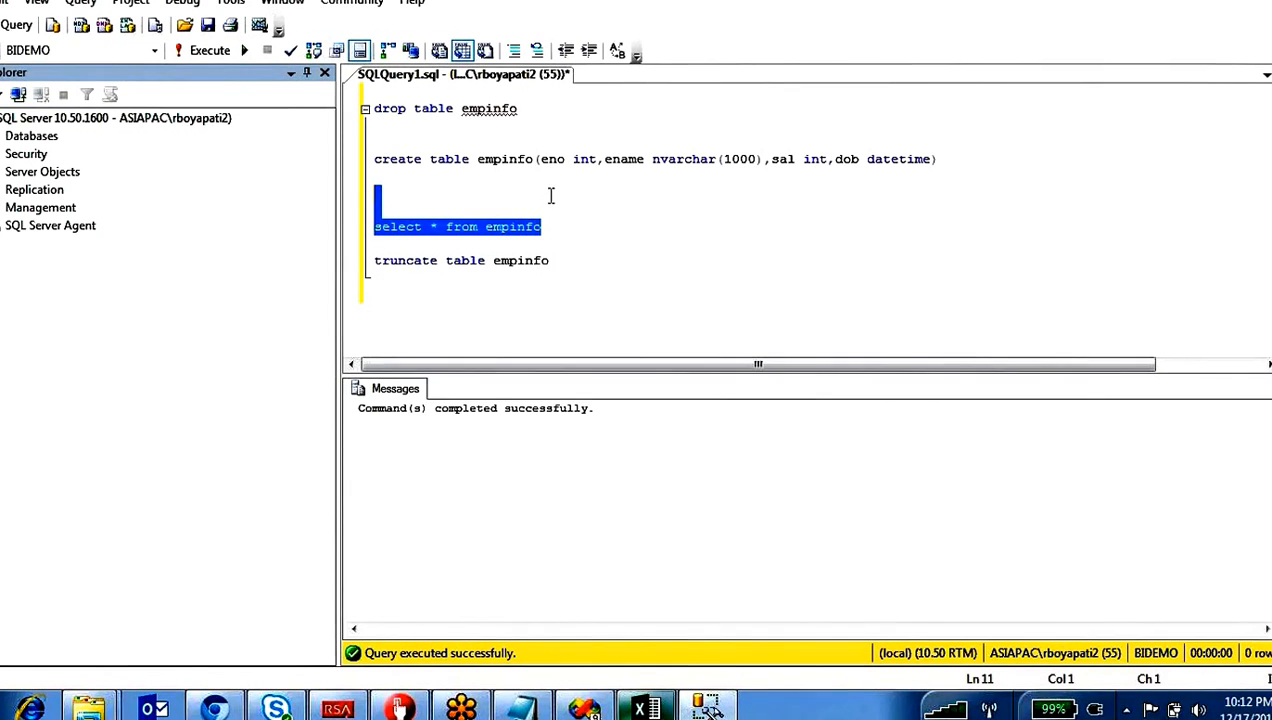
key(F5)
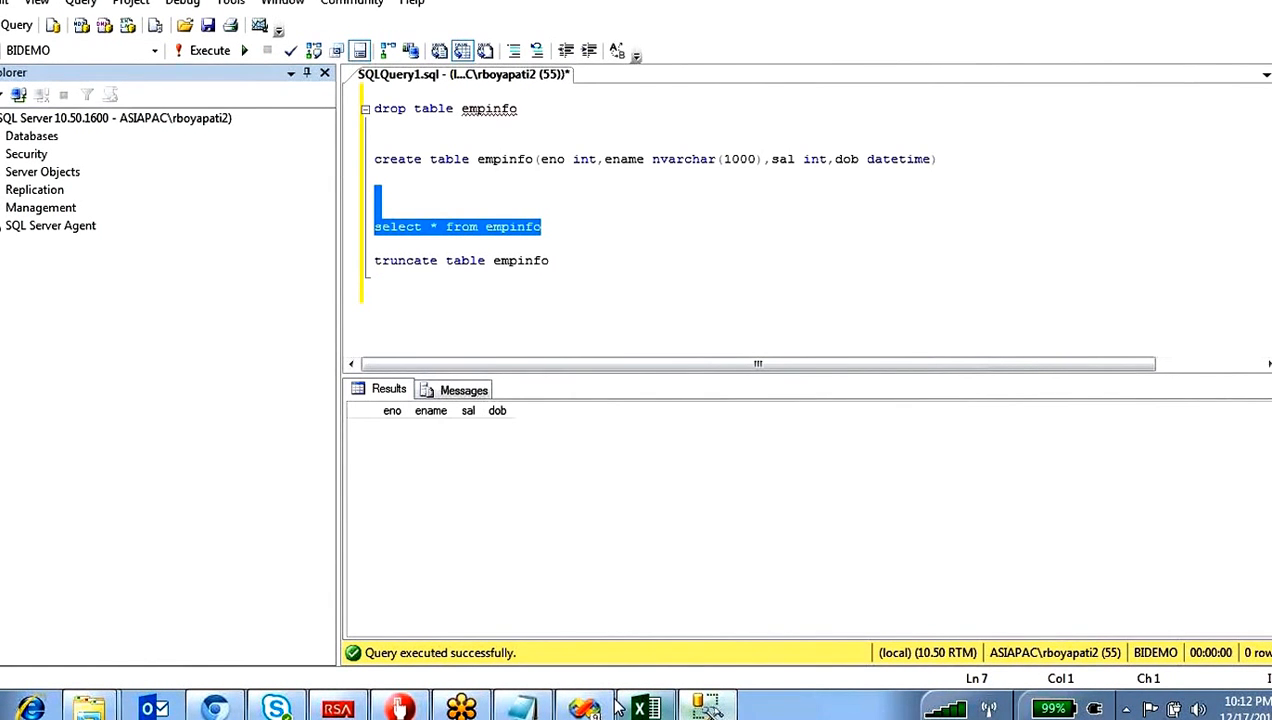
Step: Return to the SSIS package in Visual Studio and execute the Data Flow Task from the control flow
click(616, 706)
right_click(354, 324)
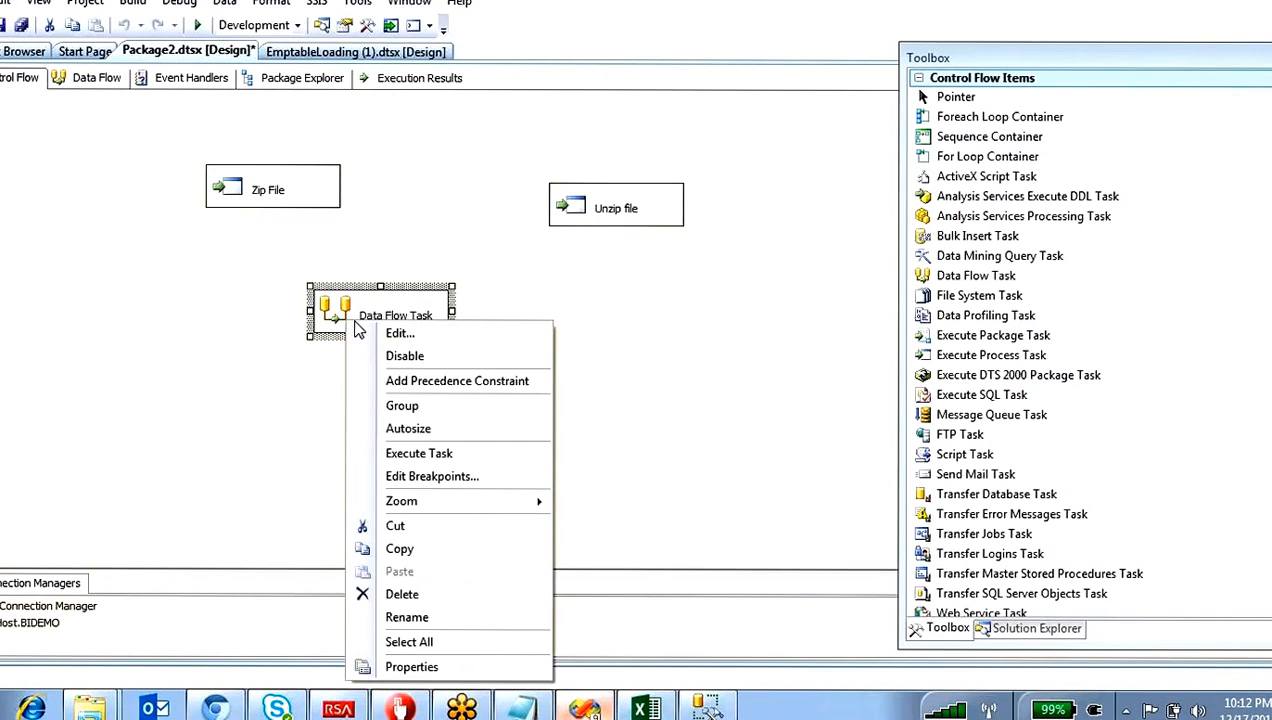
click(440, 454)
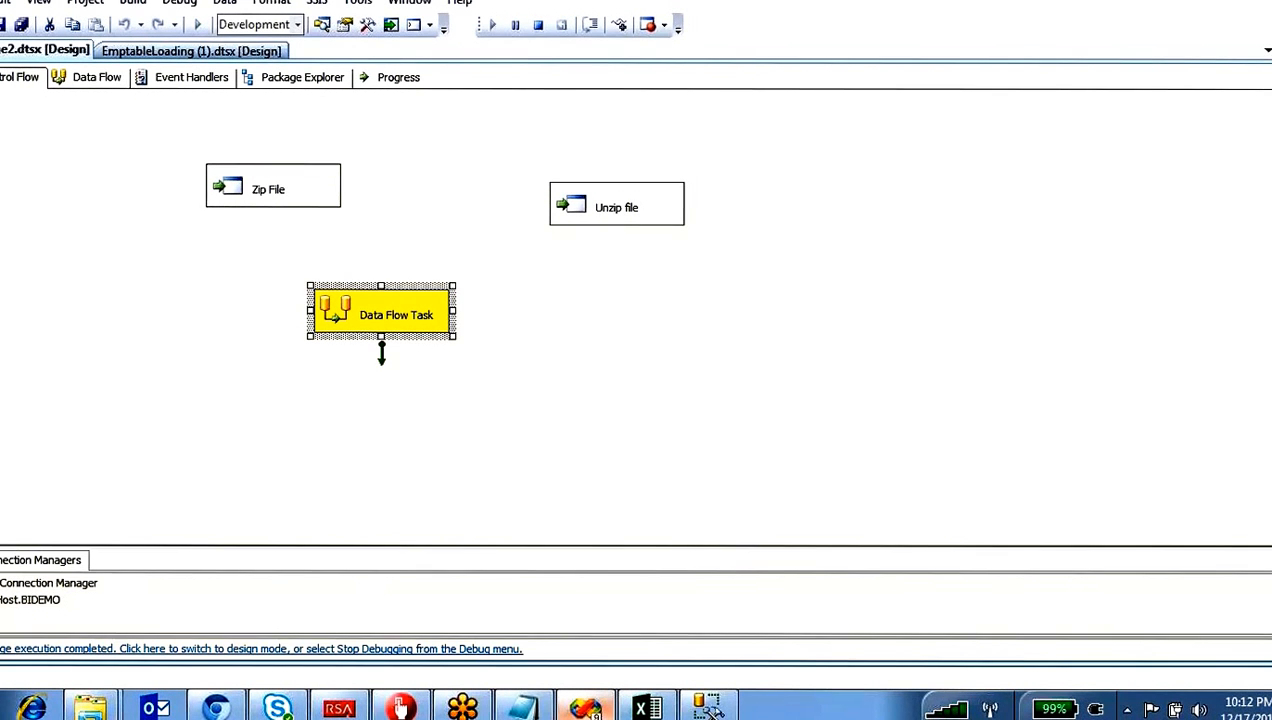
Step: Rerun select * from empinfo in SQL Server Management Studio and examine the dob values of all rows
click(708, 707)
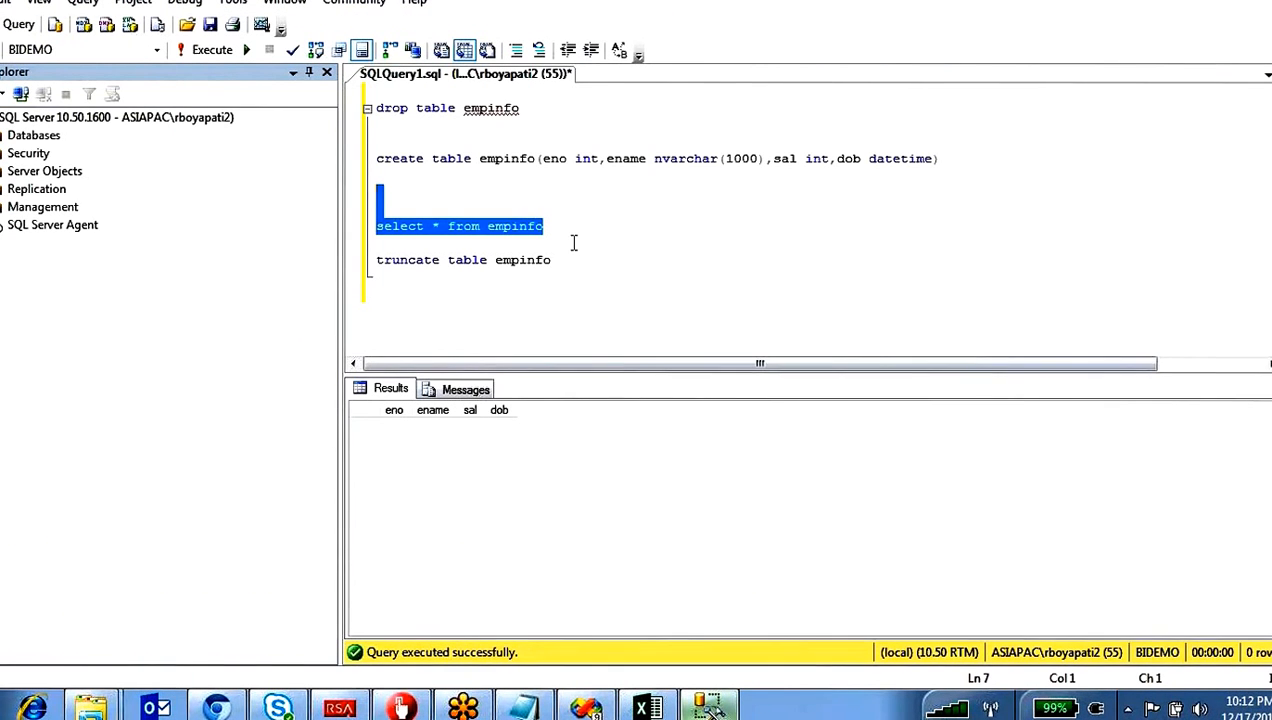
key(F5)
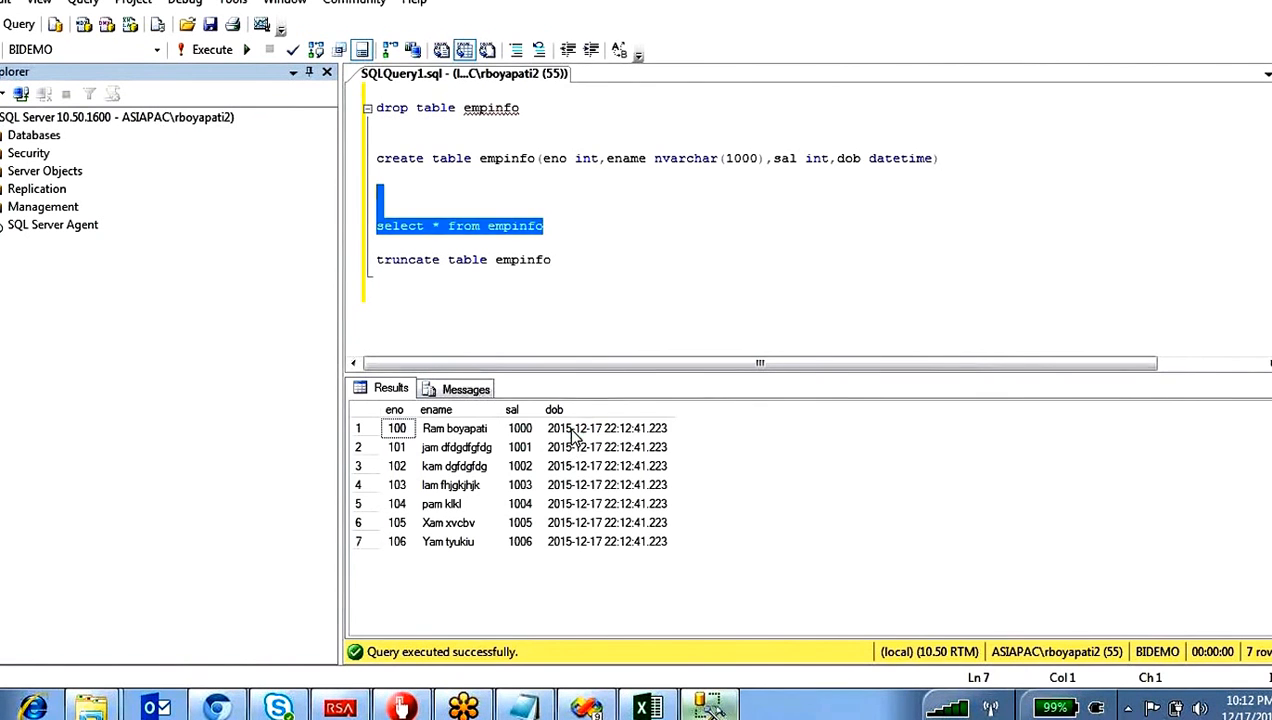
drag(575, 432, 593, 553)
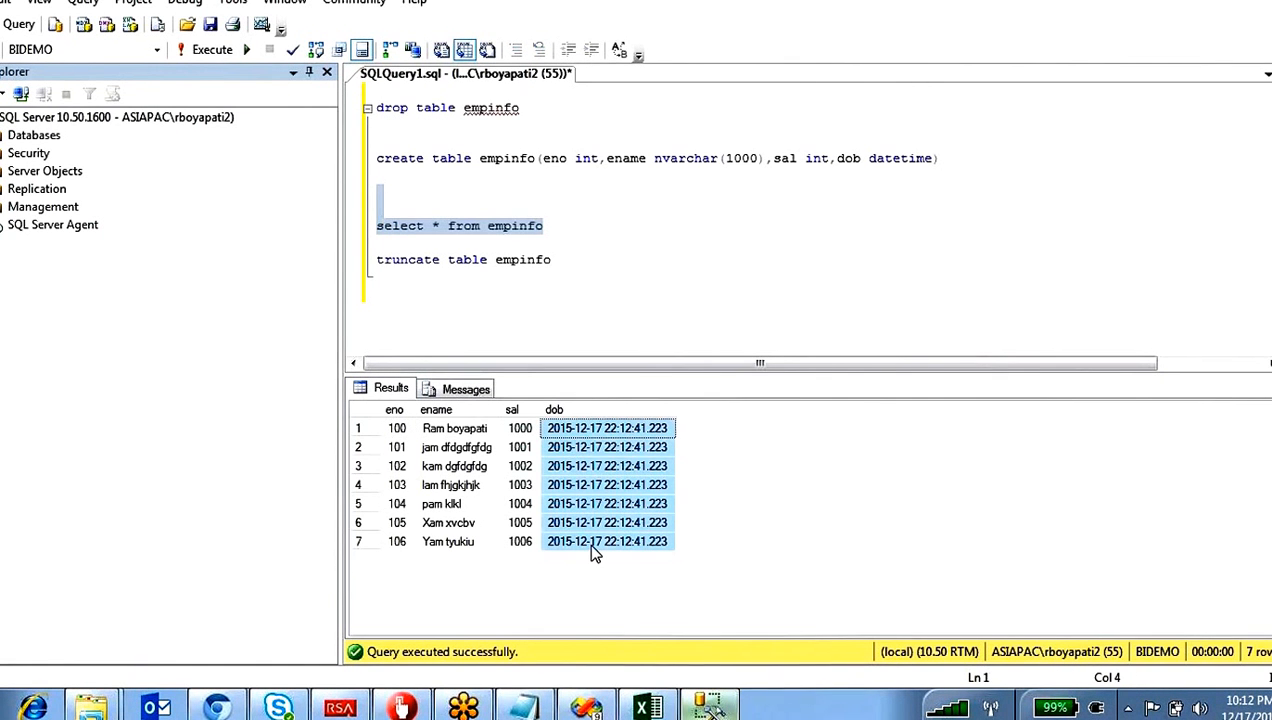
Step: Back in the SSIS package, open the Derived Column transformation, review the TodayDate column and its GETDATE() expression, and close the editor
click(587, 707)
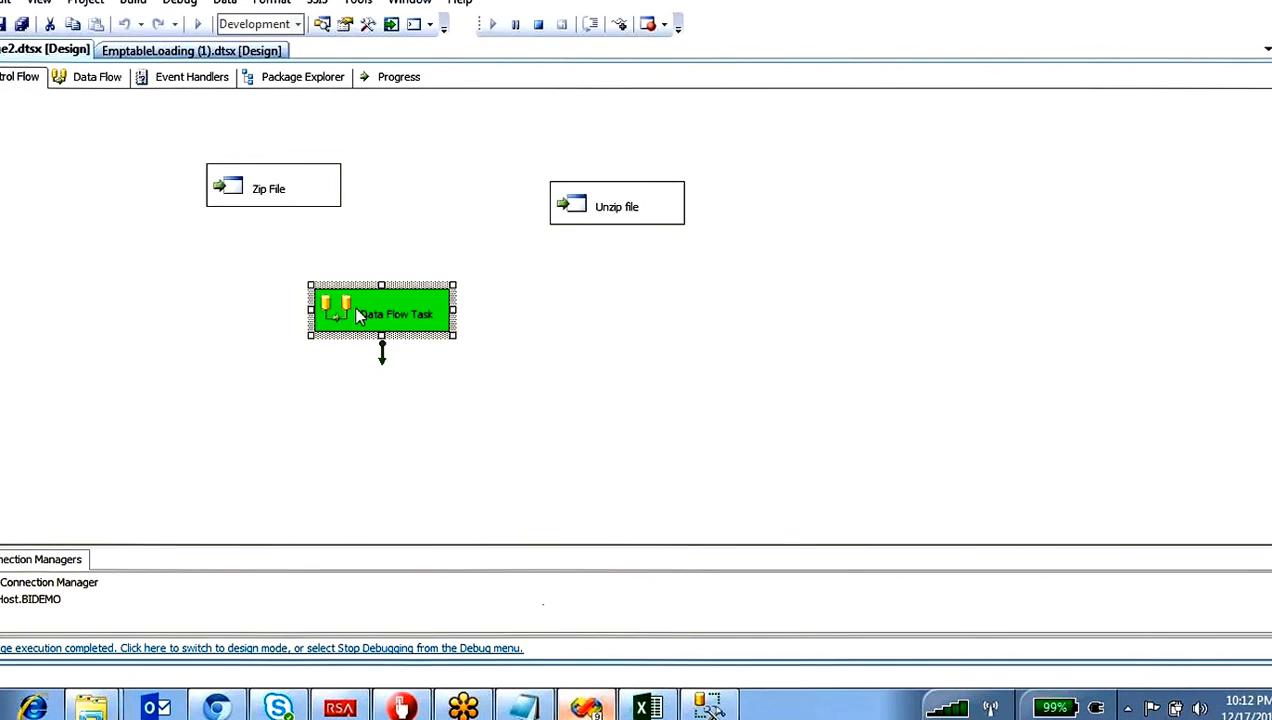
double_click(395, 297)
double_click(413, 362)
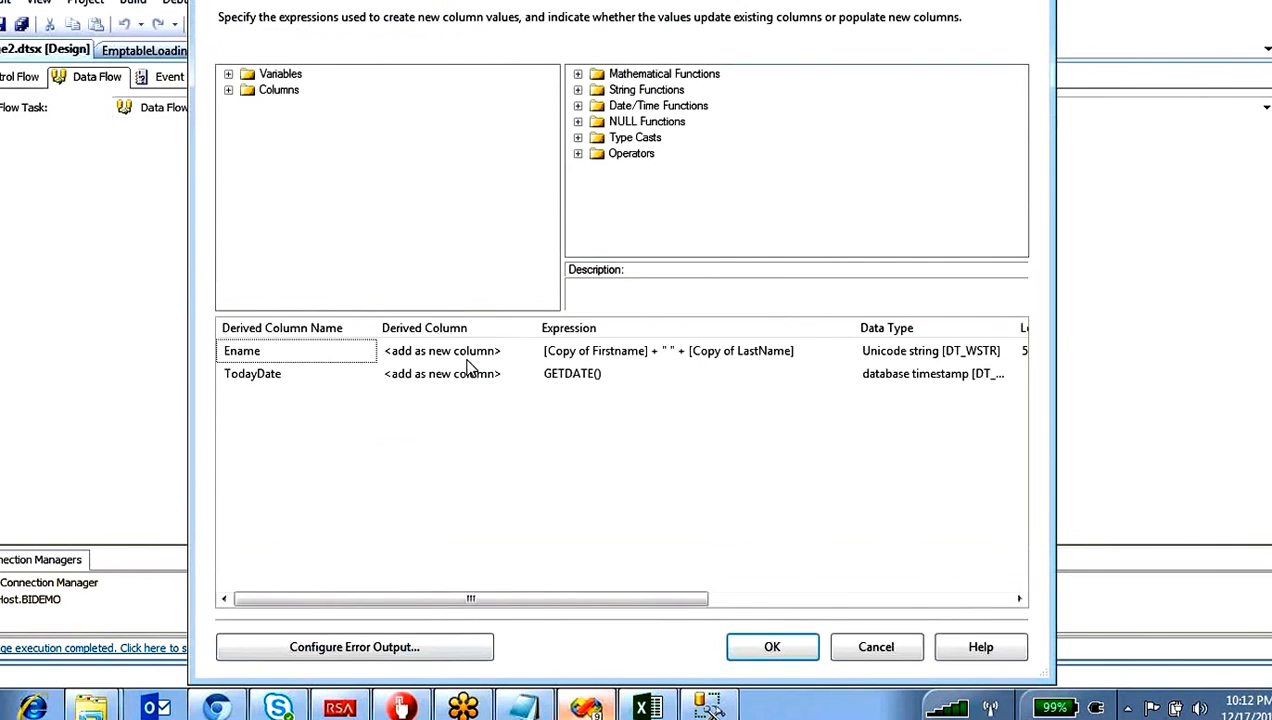
click(343, 378)
click(268, 385)
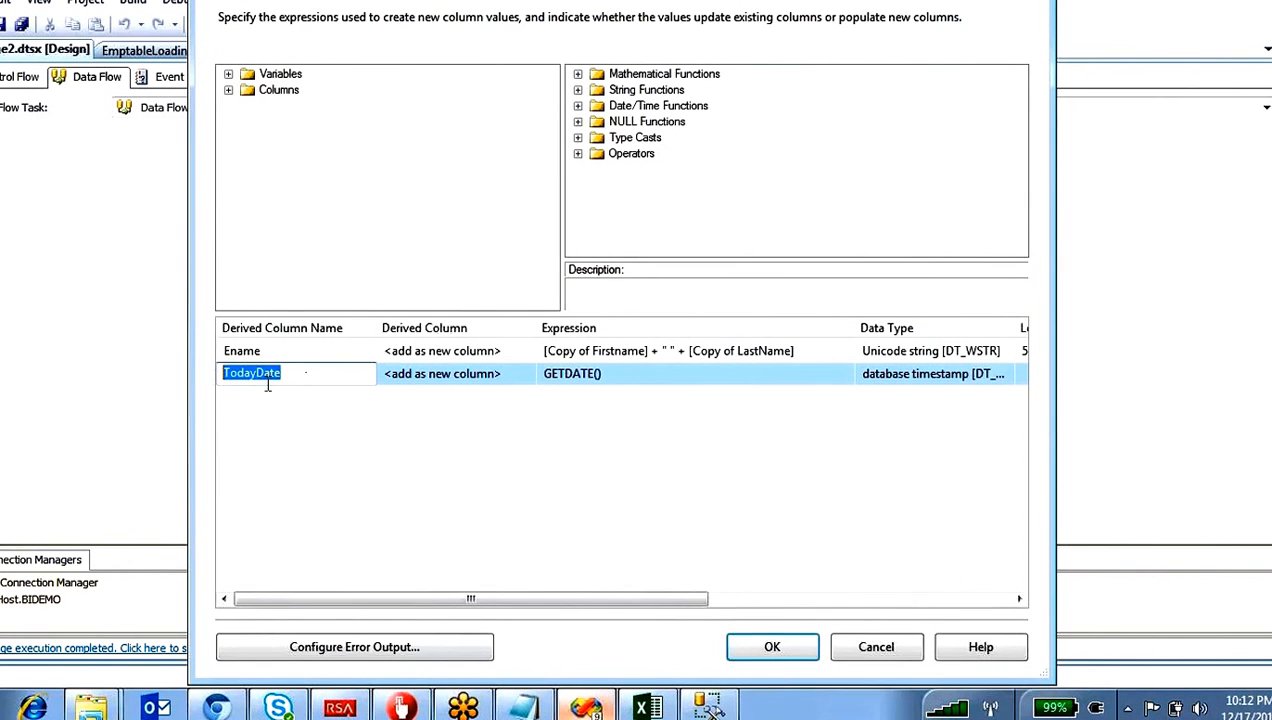
click(626, 370)
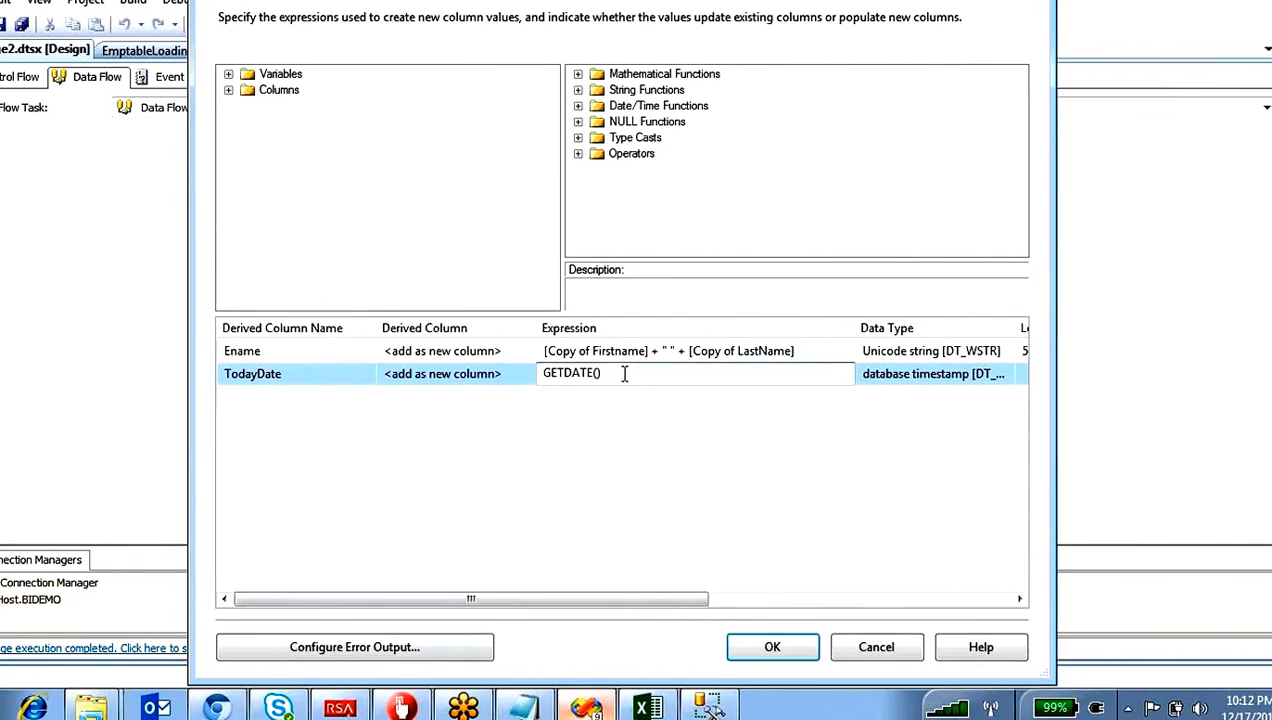
drag(625, 372, 506, 374)
click(780, 642)
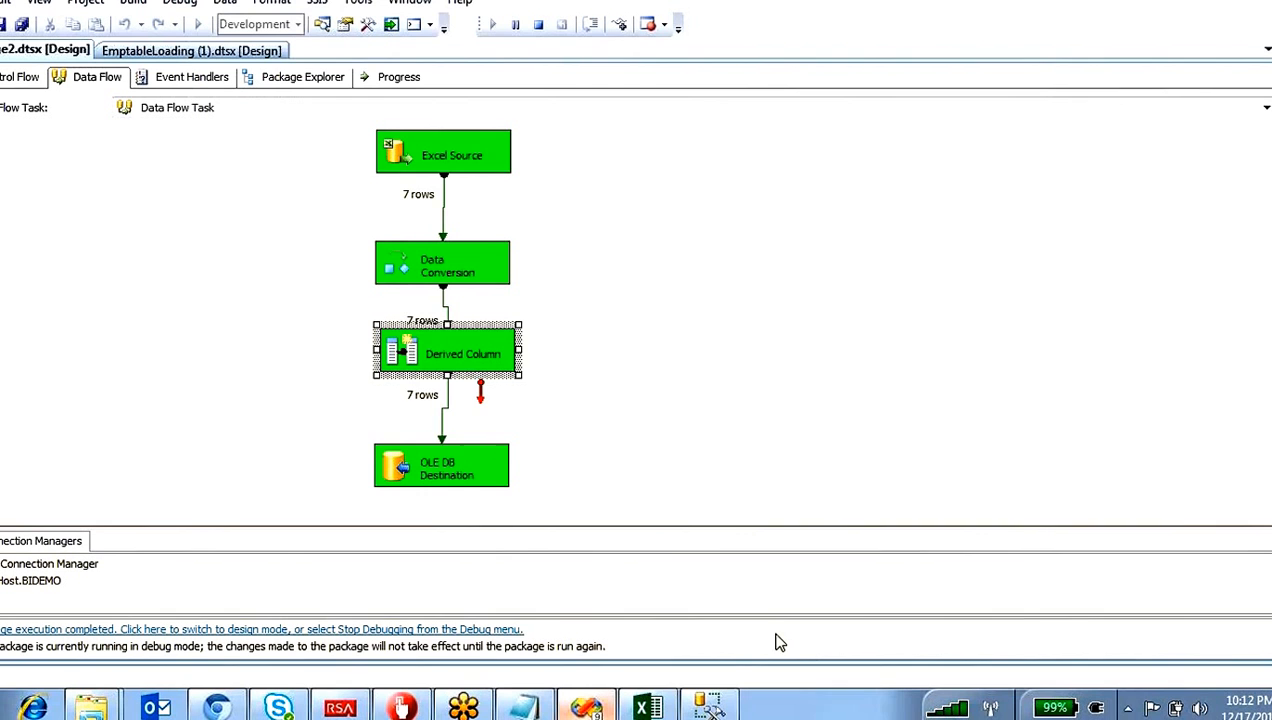
Step: Open OLE DB Destination, review the mapping from TodayDate to dob, and close the editor
double_click(494, 462)
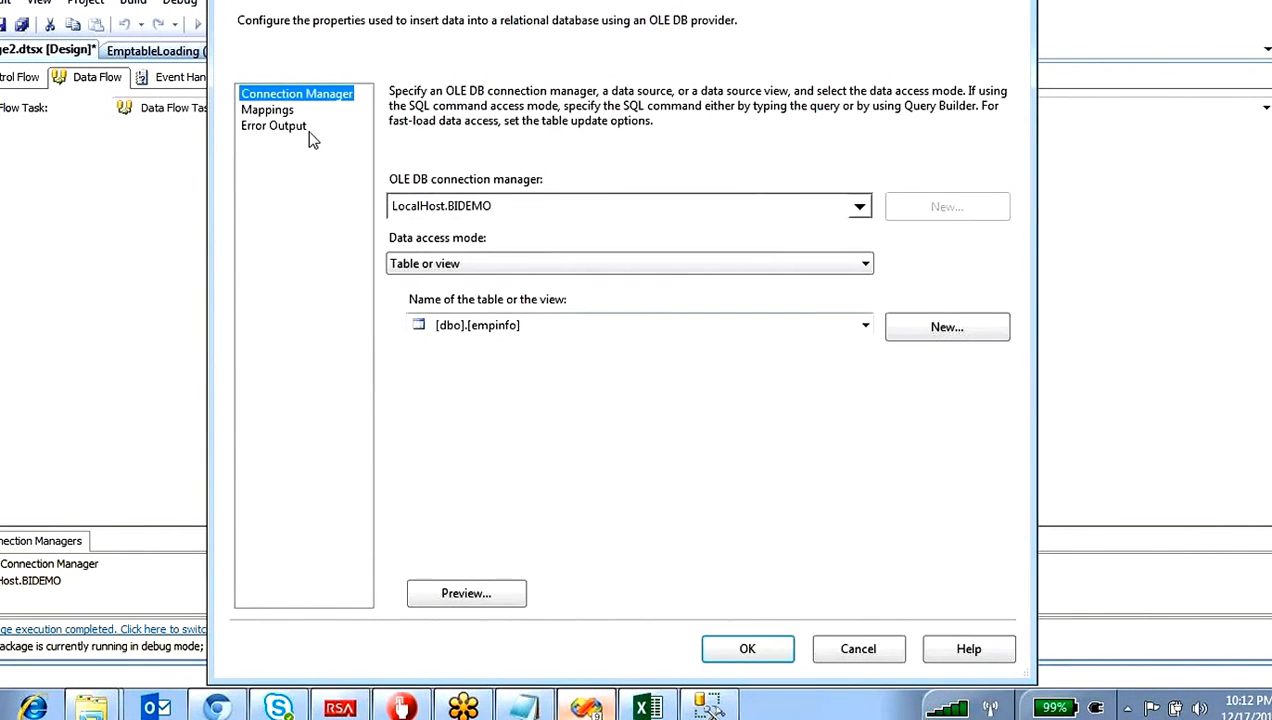
click(272, 110)
click(824, 259)
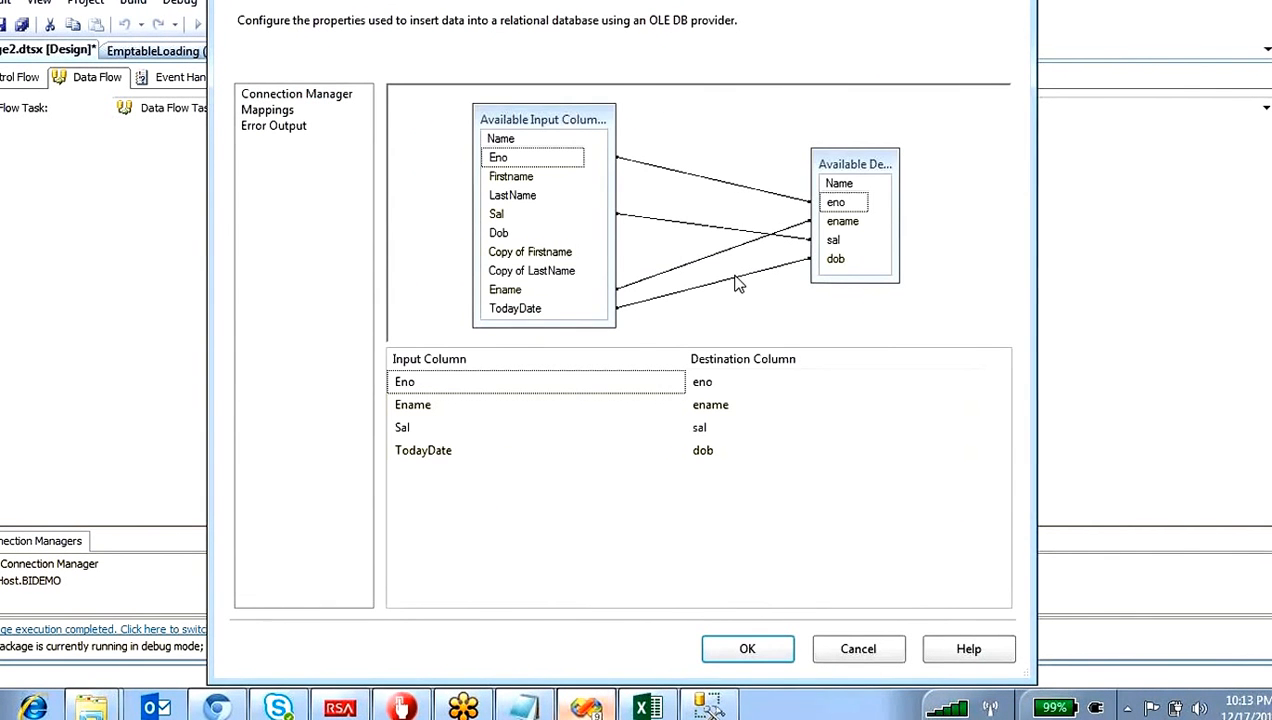
click(566, 308)
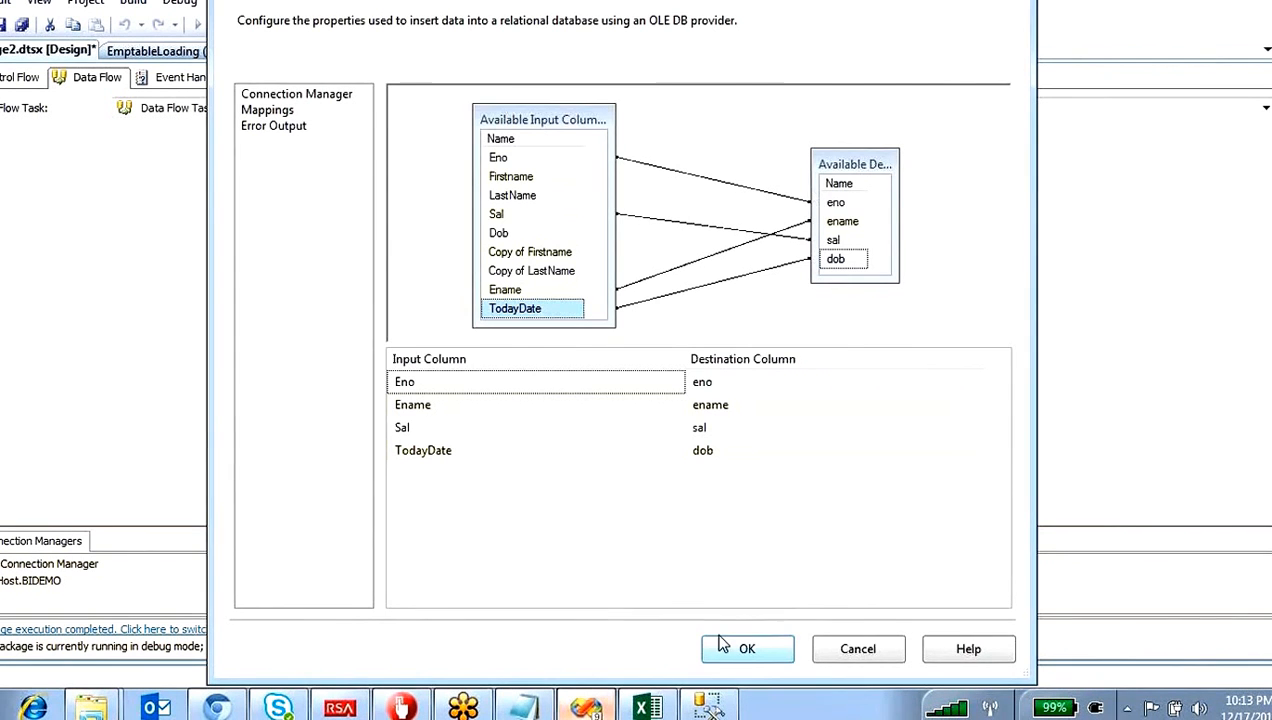
click(746, 652)
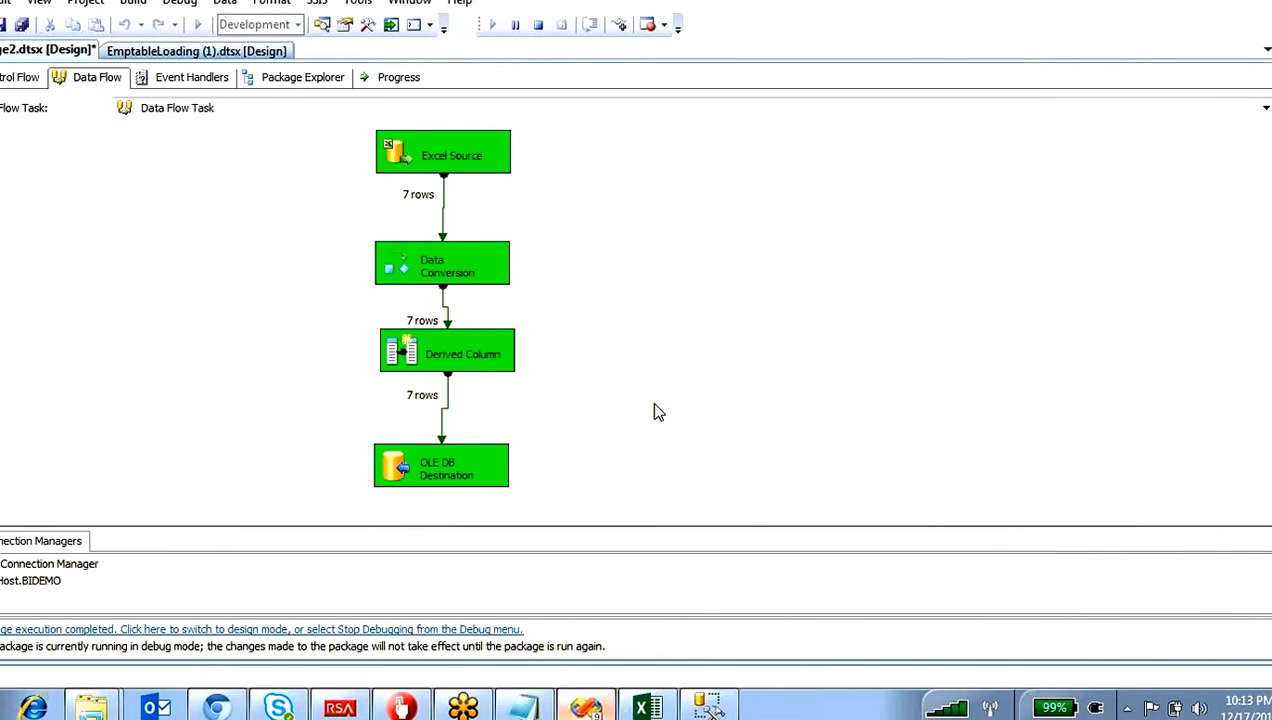
drag(335, 426, 531, 497)
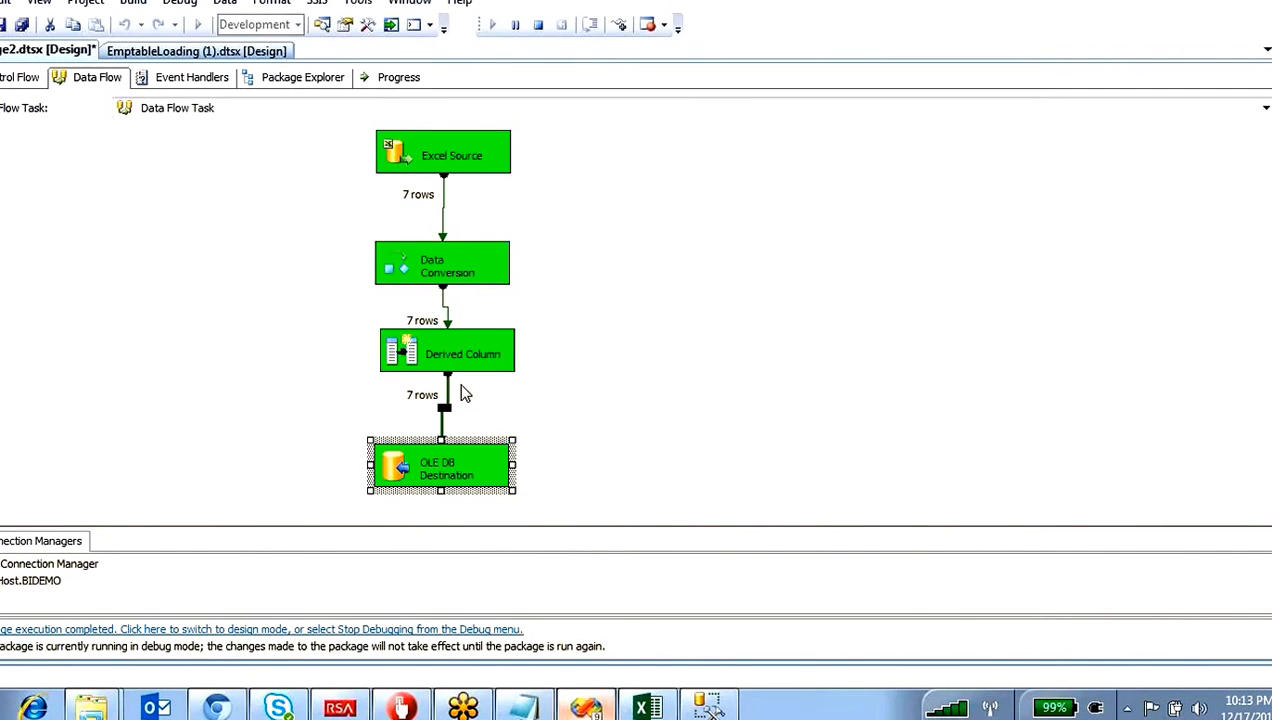
Step: Stop debugging and add a Sort transformation to the data flow beside the existing components
click(538, 24)
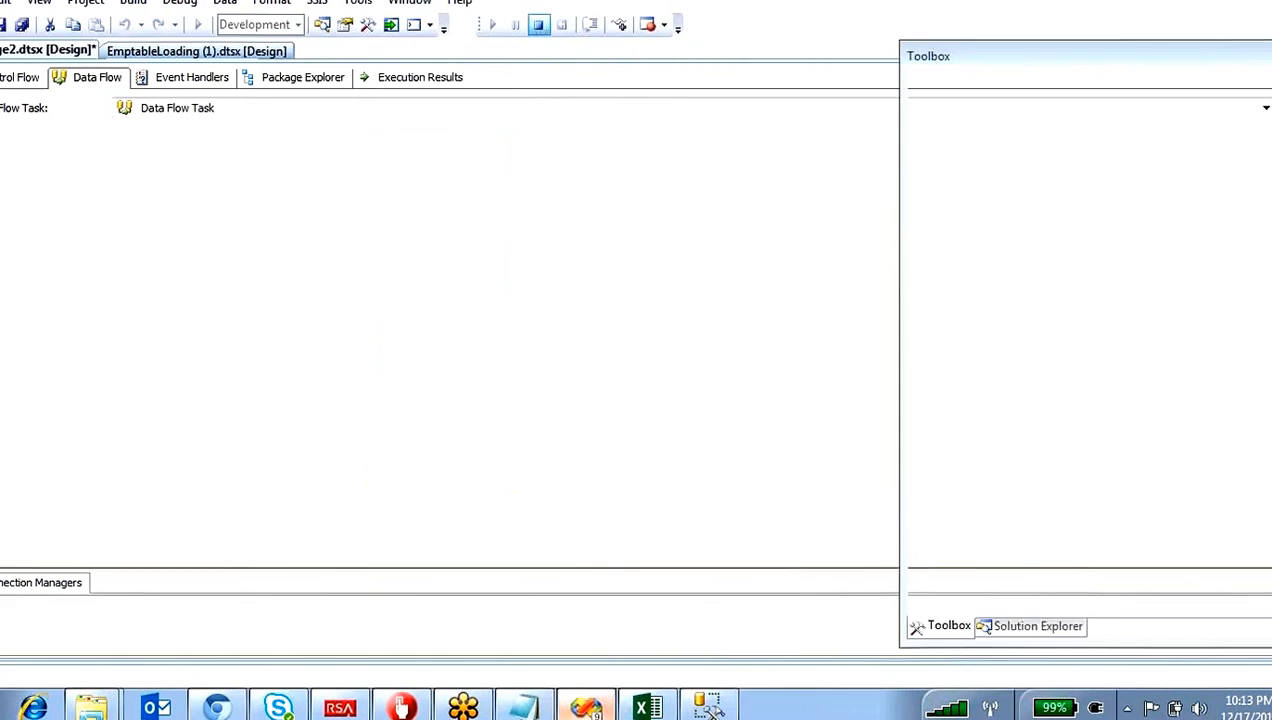
click(937, 393)
scroll(1005, 400, down, 4)
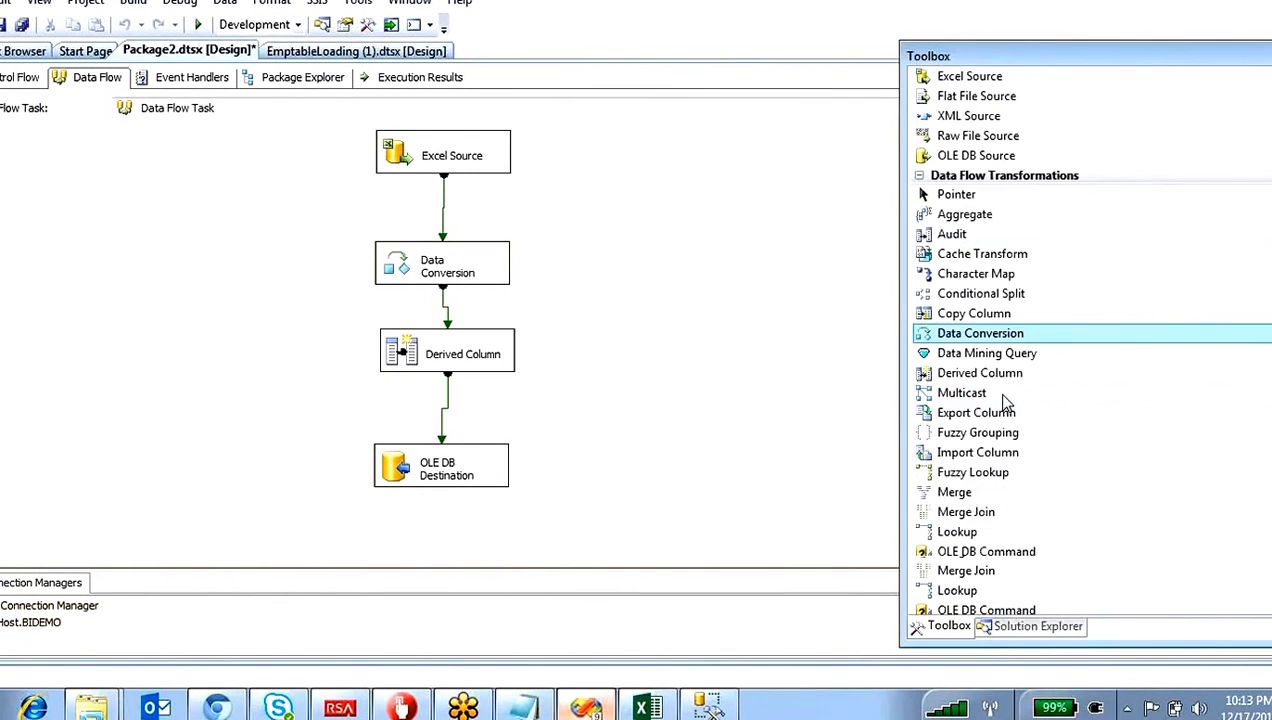
scroll(1005, 400, down, 3)
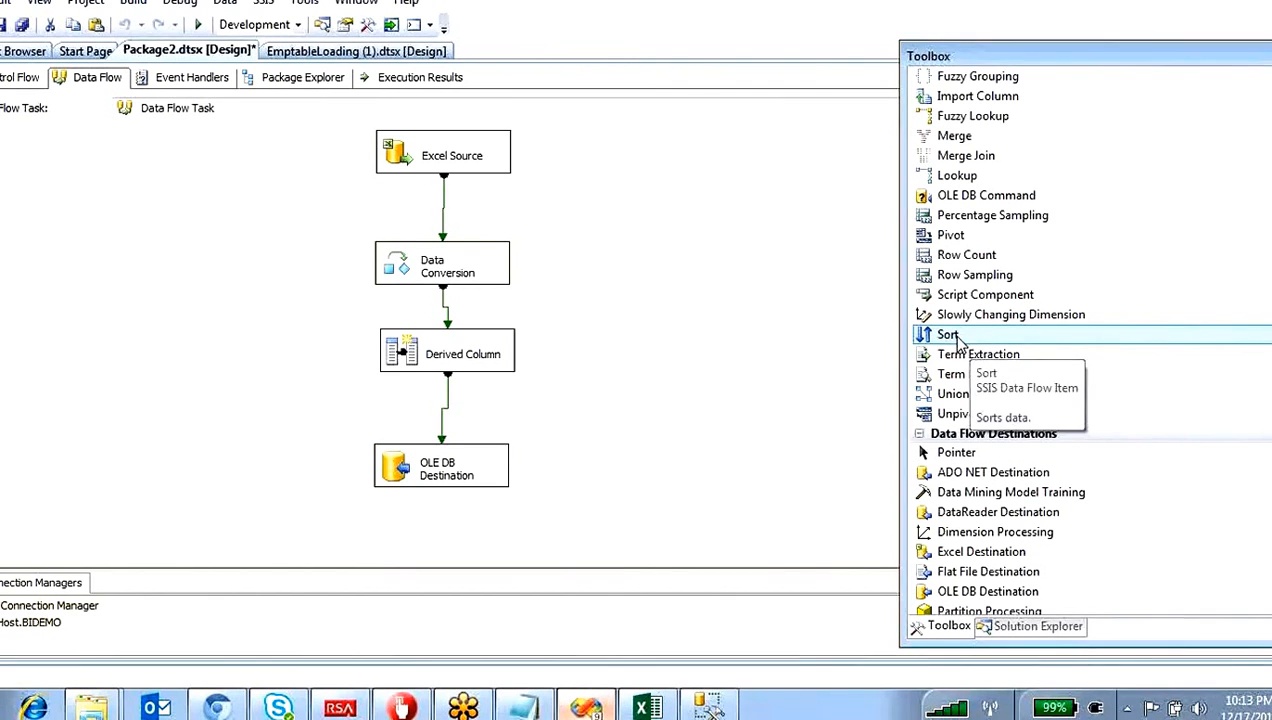
drag(970, 337, 588, 383)
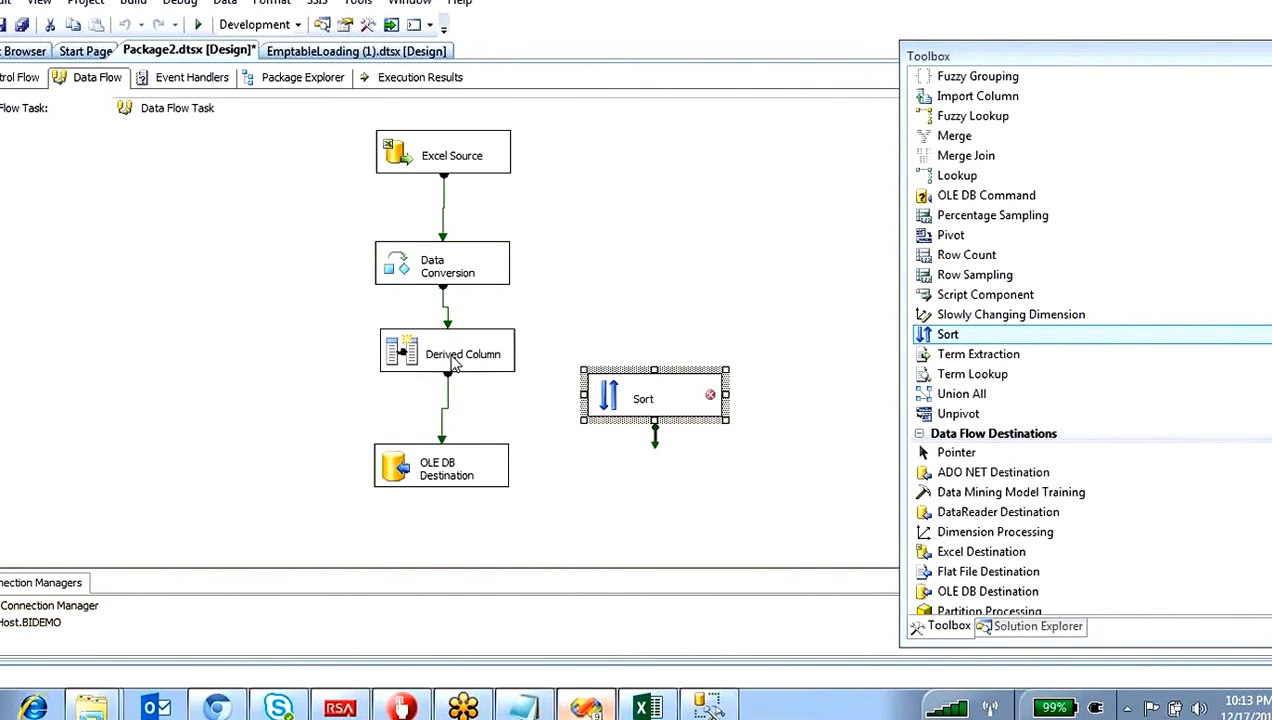
Step: Move Data Conversion and Derived Column up to make room, and delete the path from Derived Column to OLE DB Destination
drag(408, 272, 408, 226)
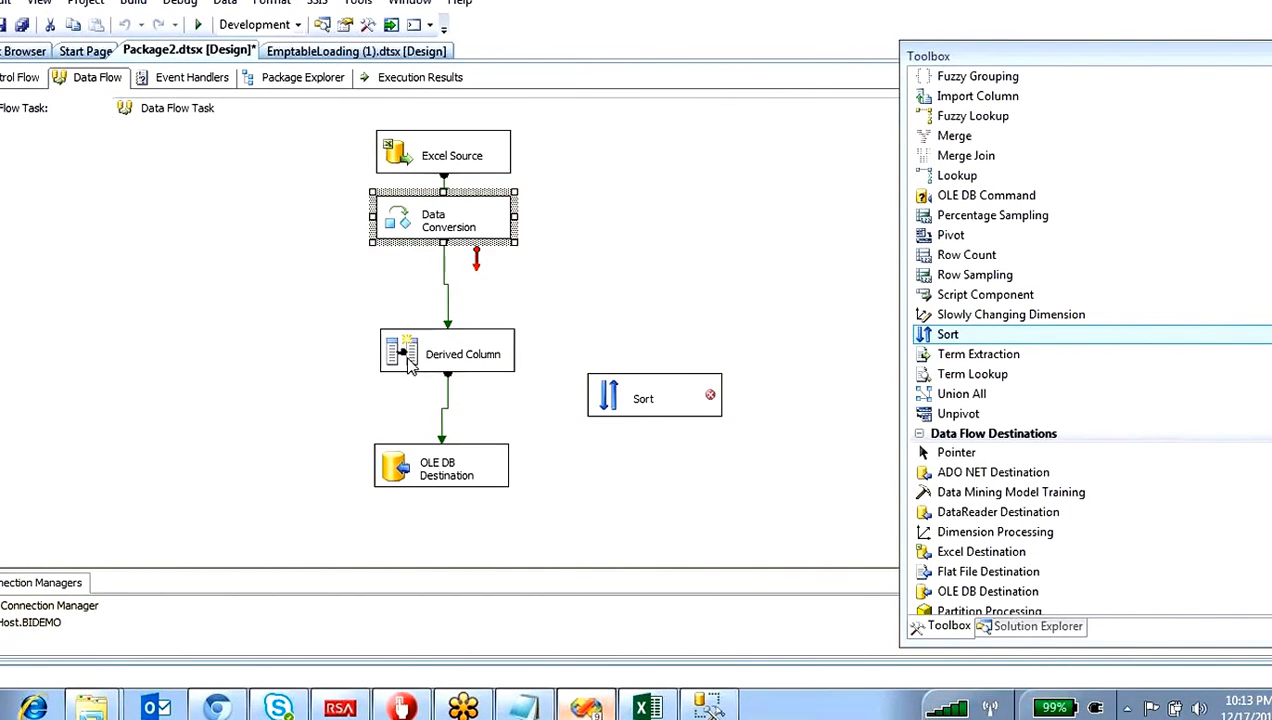
drag(412, 352, 408, 274)
click(449, 345)
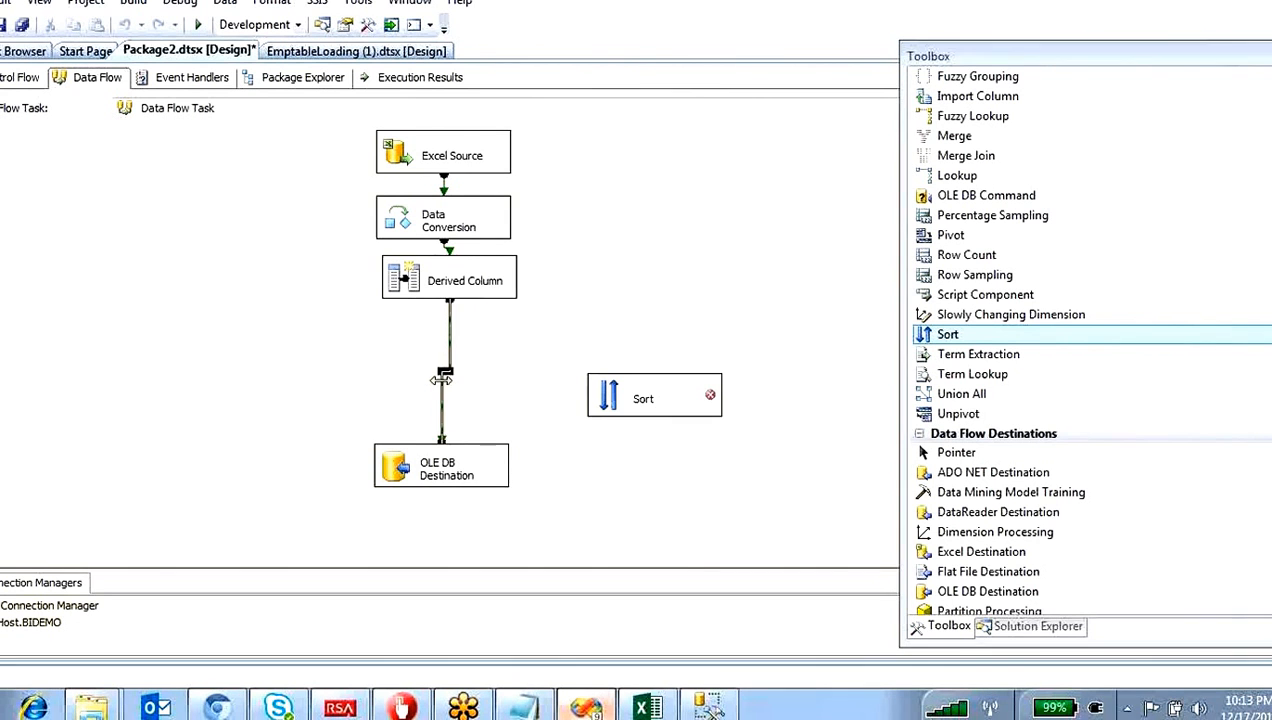
key(Delete)
Step: Place the Sort transformation between Derived Column and OLE DB Destination and connect Derived Column's output to it
drag(592, 400, 380, 348)
click(410, 280)
drag(449, 302, 436, 346)
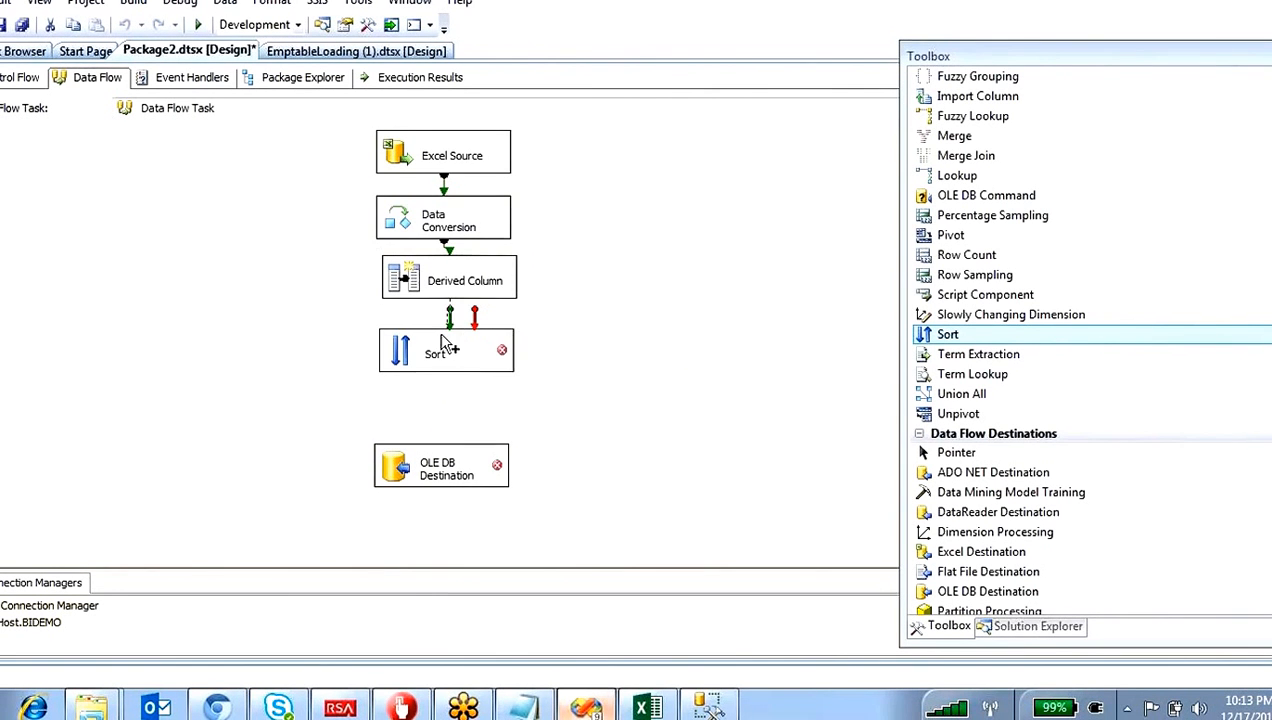
Step: Open the Sort transformation and select Eno as the sort column with the ascending sort type
double_click(420, 347)
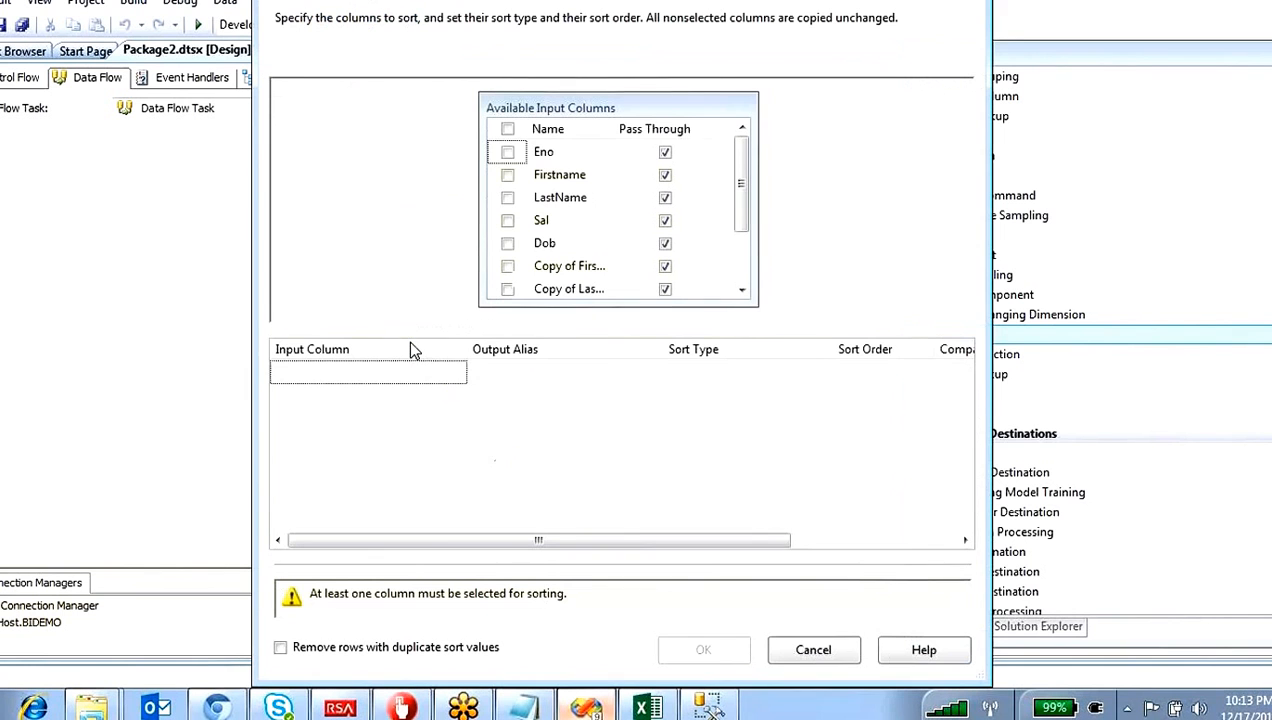
click(507, 152)
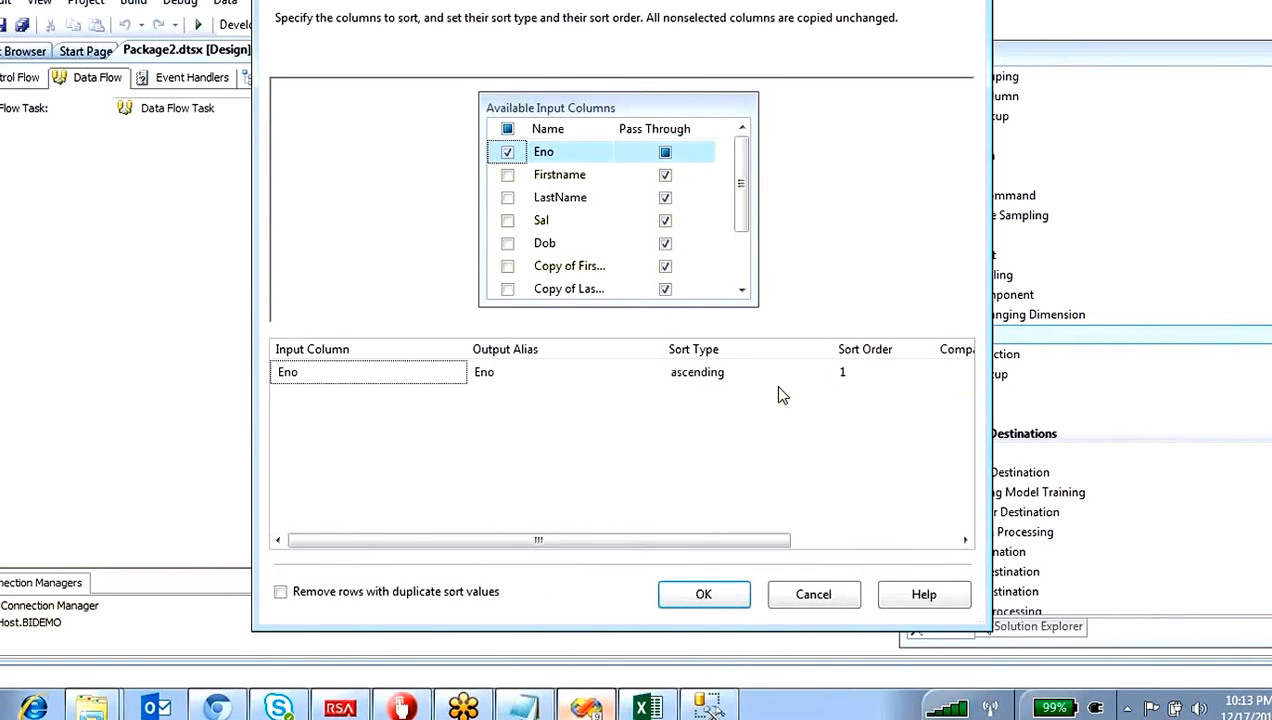
click(788, 386)
click(790, 387)
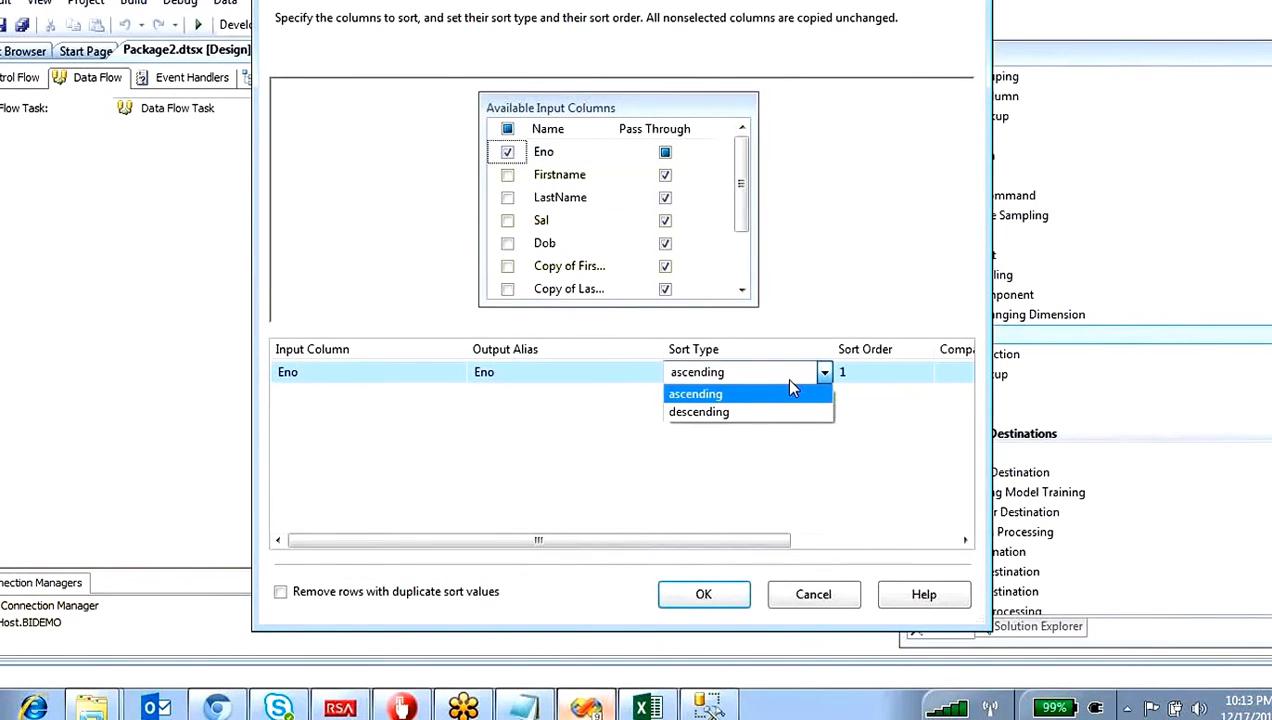
click(704, 396)
click(716, 375)
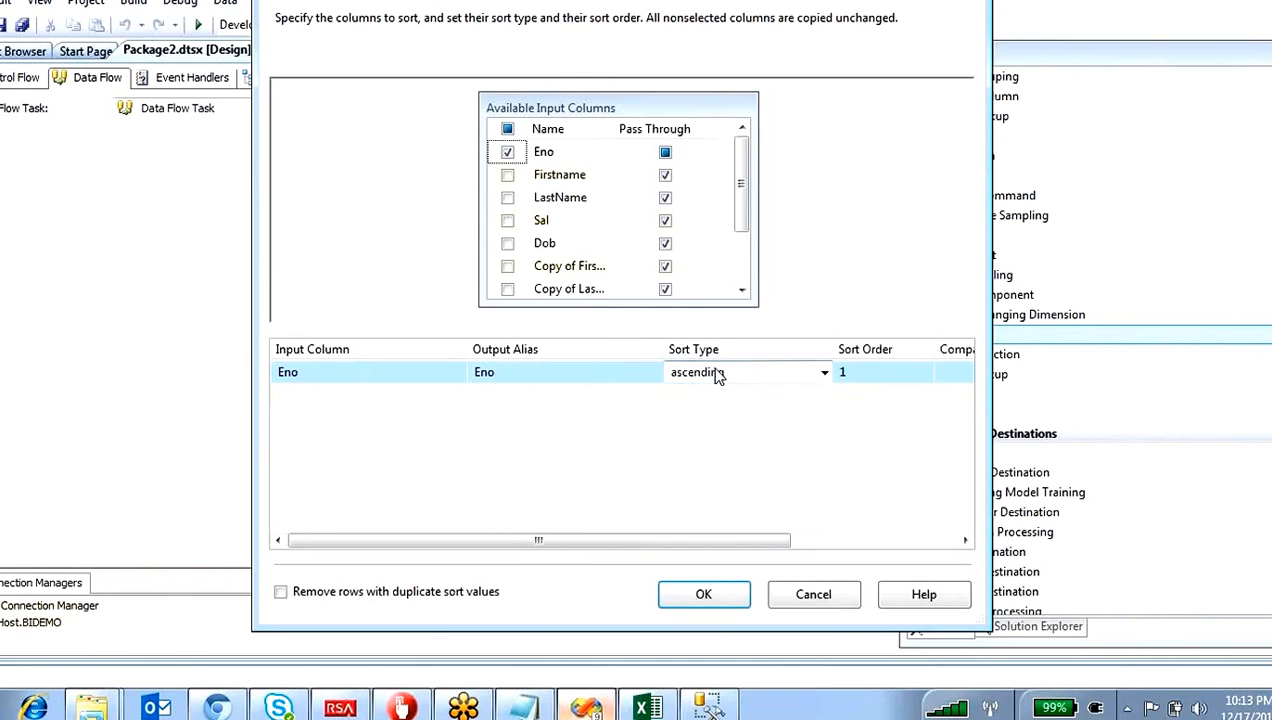
Step: Switch Eno's sort type to descending and back to ascending
click(716, 375)
click(704, 412)
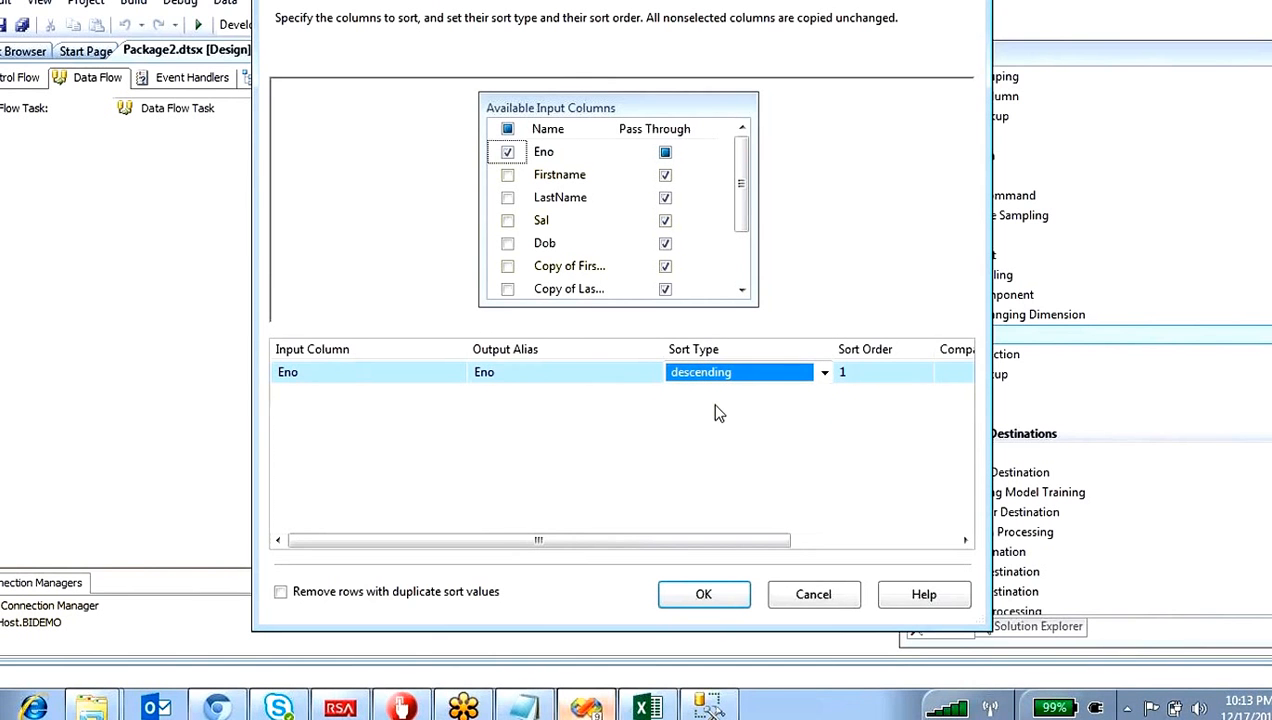
click(752, 372)
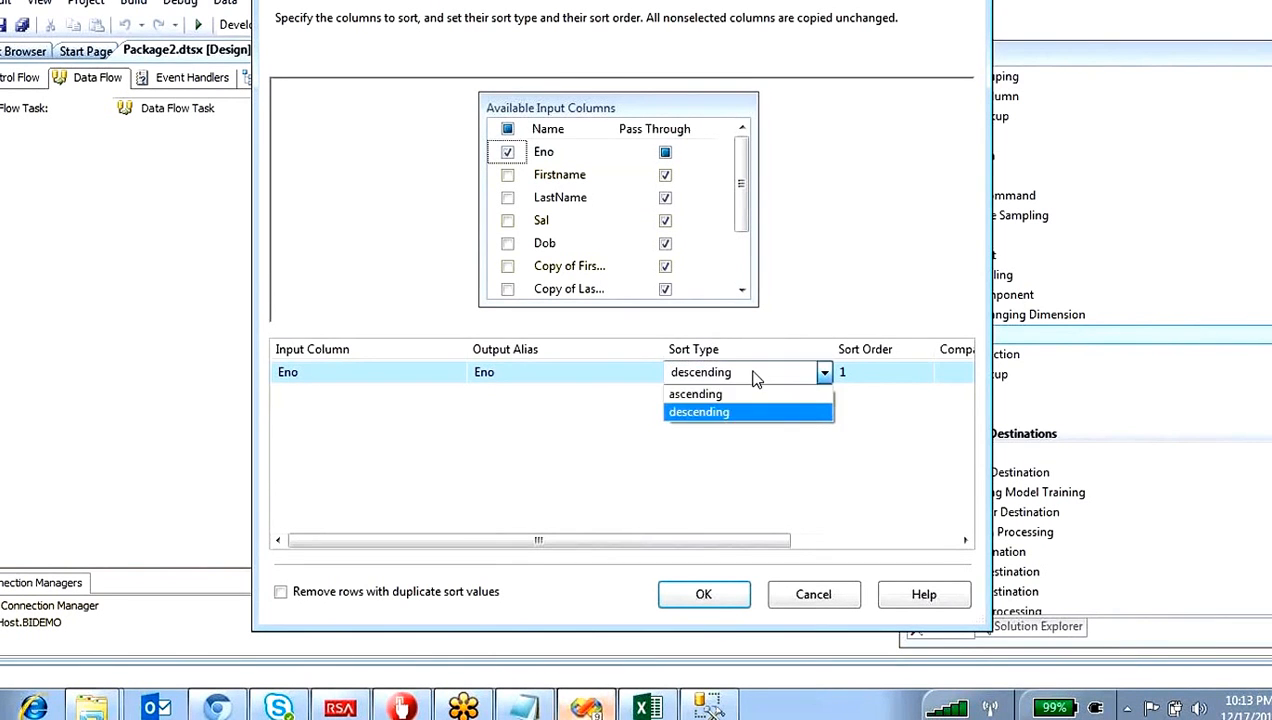
click(725, 391)
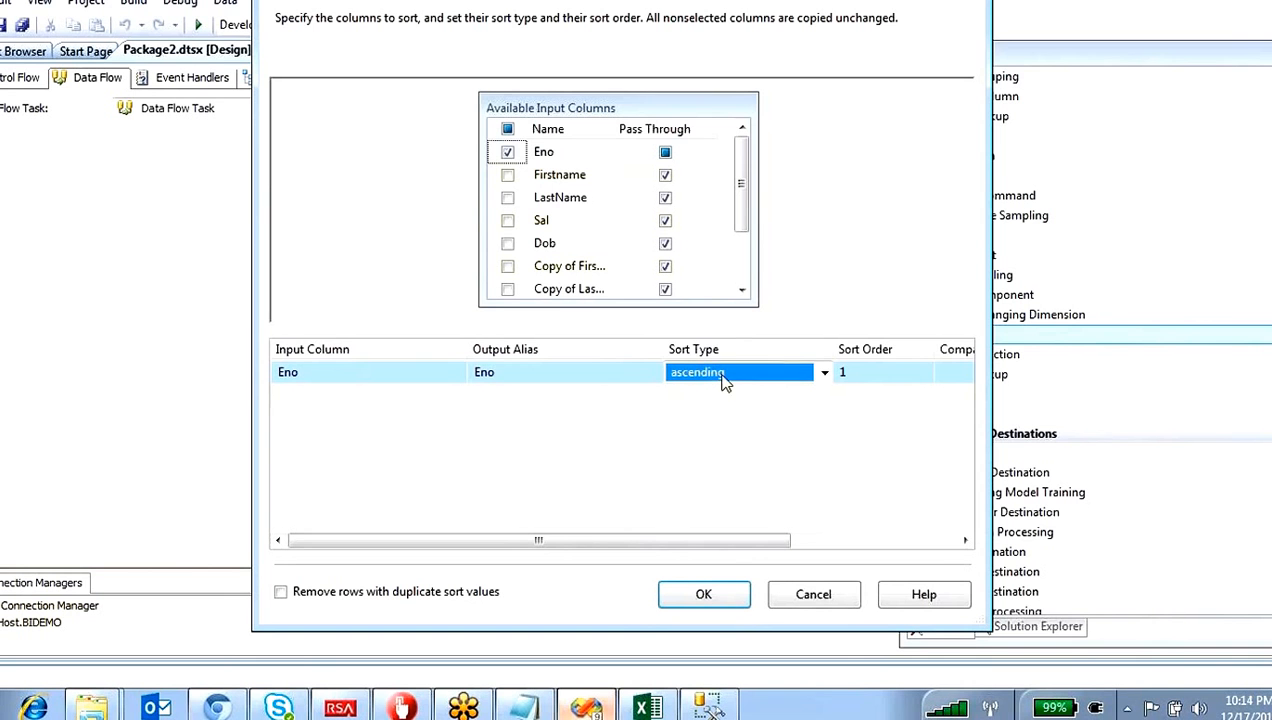
Step: Exclude Firstname, LastName, Sal and Dob from the Sort transformation's pass-through columns
click(670, 155)
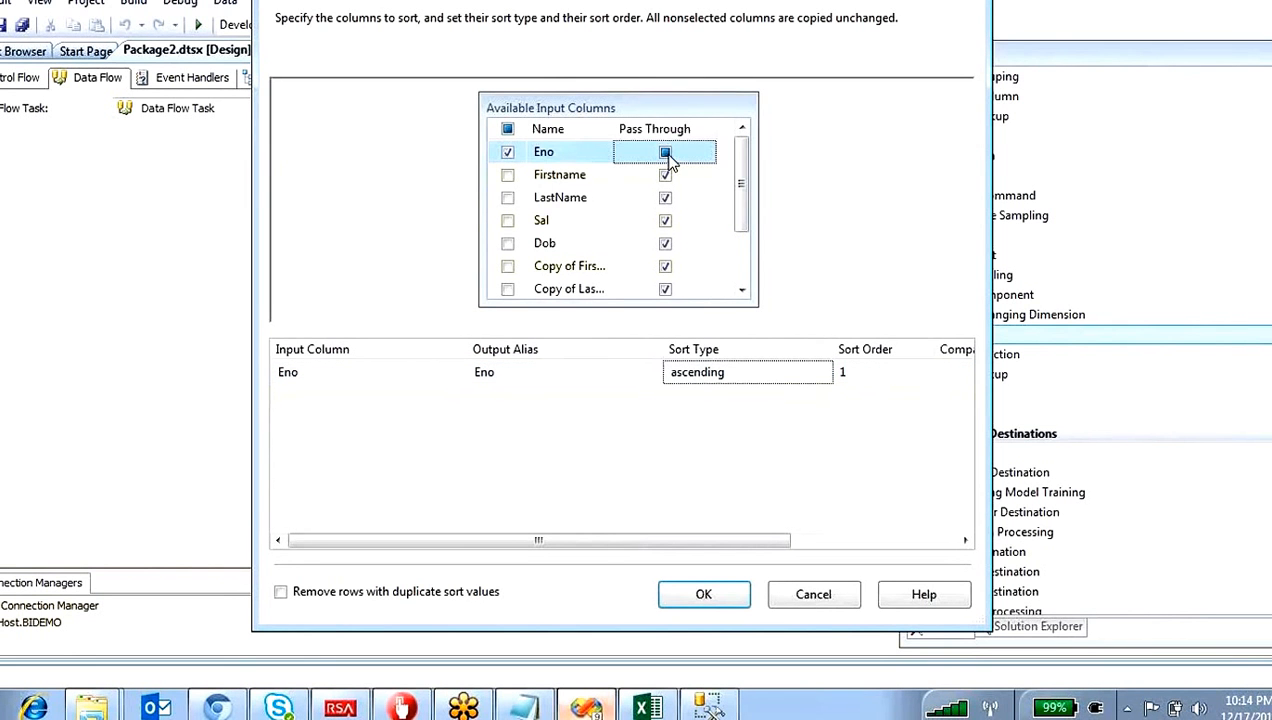
click(667, 176)
click(665, 198)
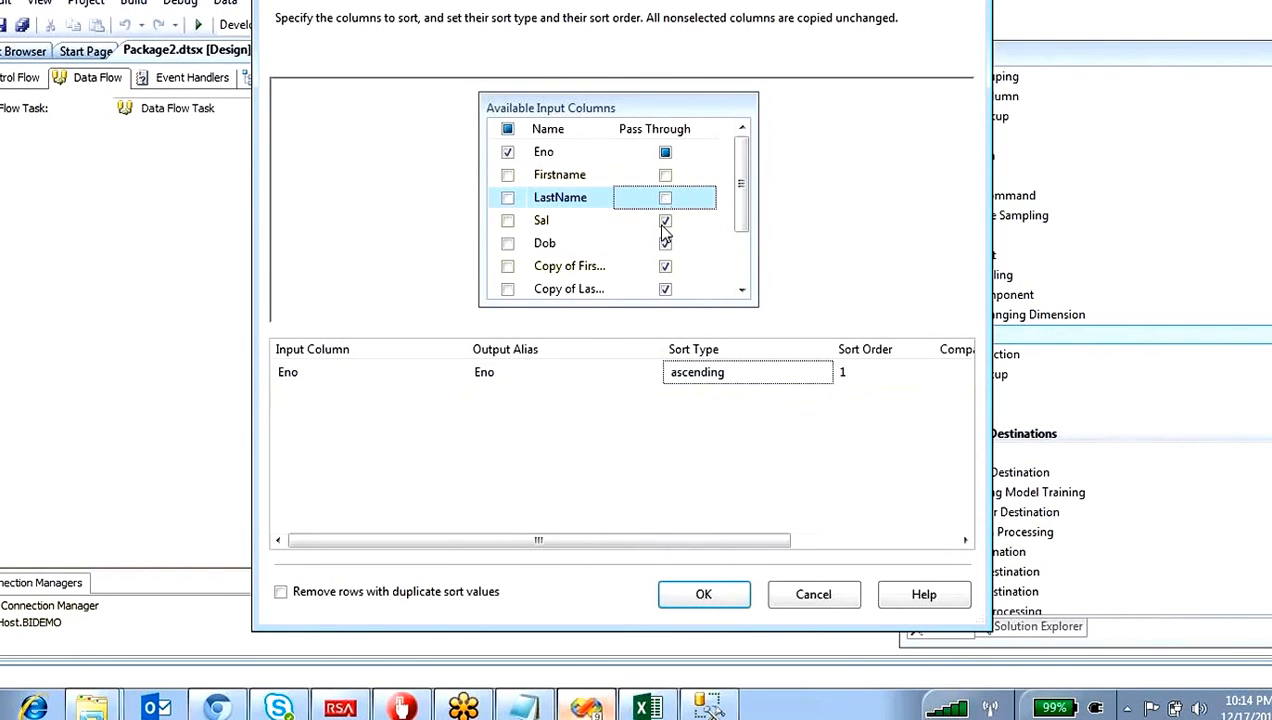
click(665, 221)
click(665, 244)
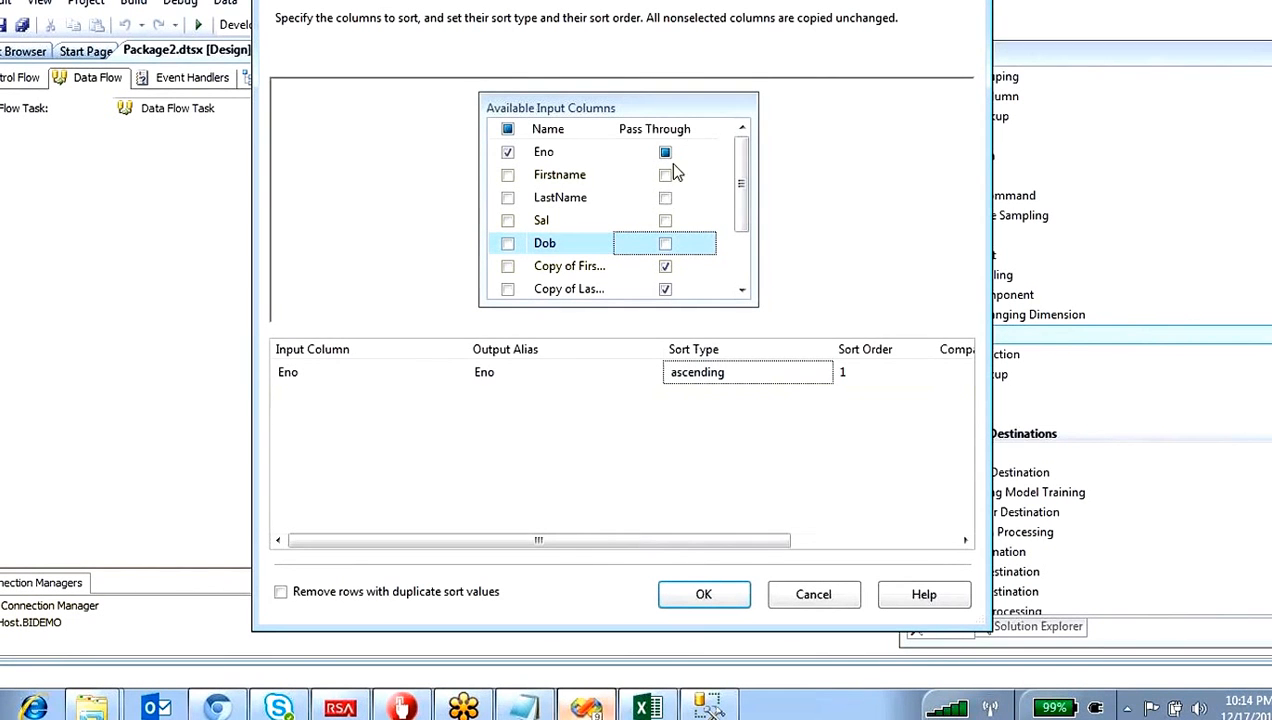
Step: Restore pass-through for Firstname, LastName and Sal, and review the remaining input columns
click(666, 175)
click(666, 198)
click(666, 221)
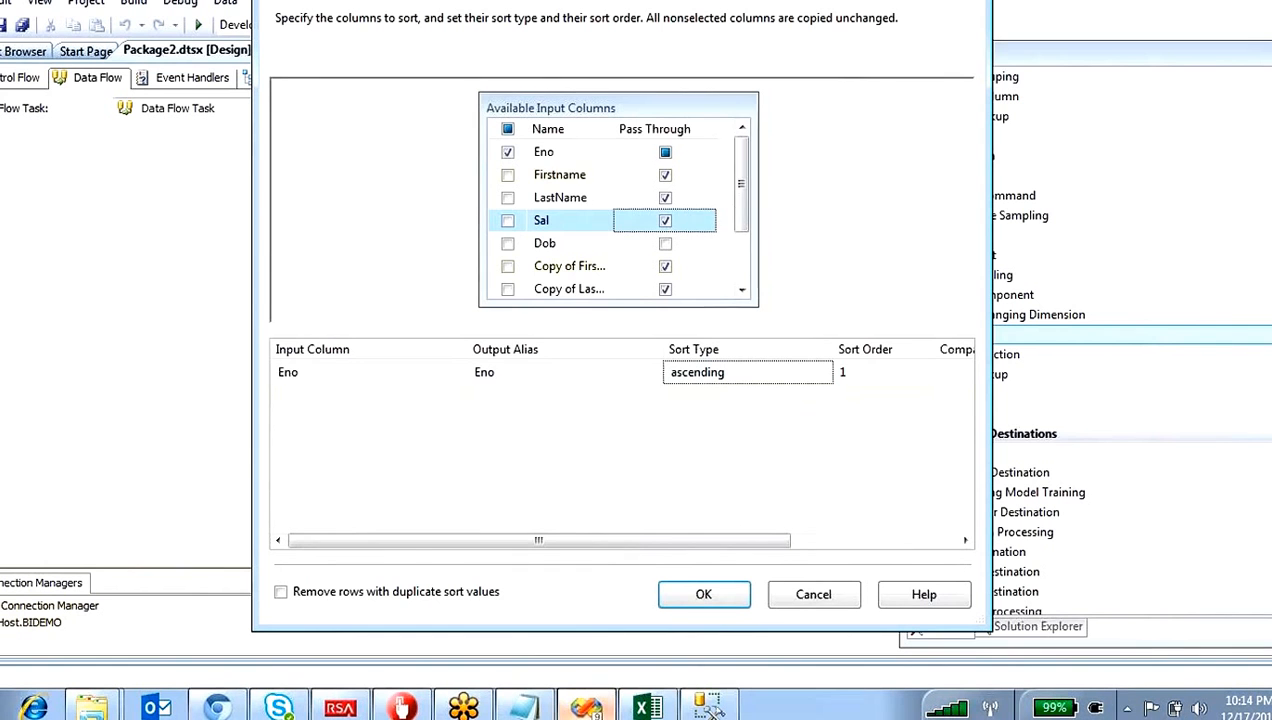
drag(740, 205, 740, 252)
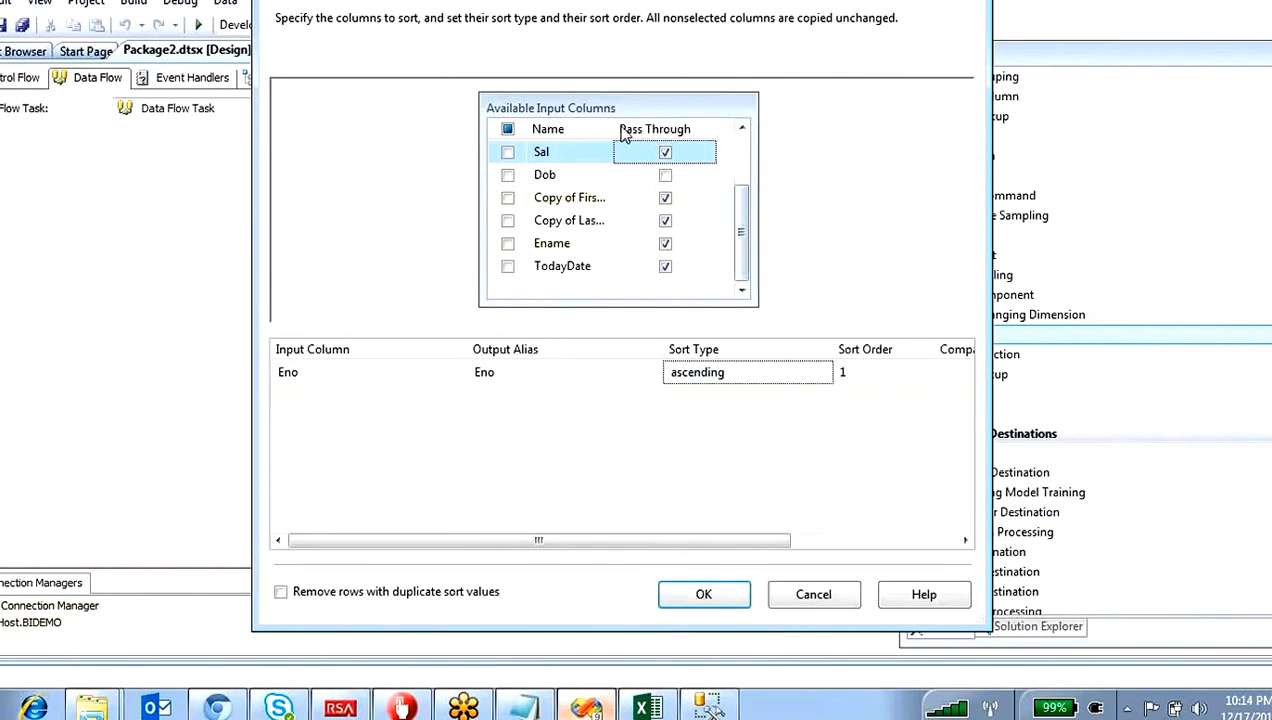
mouse_move(614, 130)
mouse_down()
mouse_move(642, 130)
mouse_move(613, 130)
mouse_up()
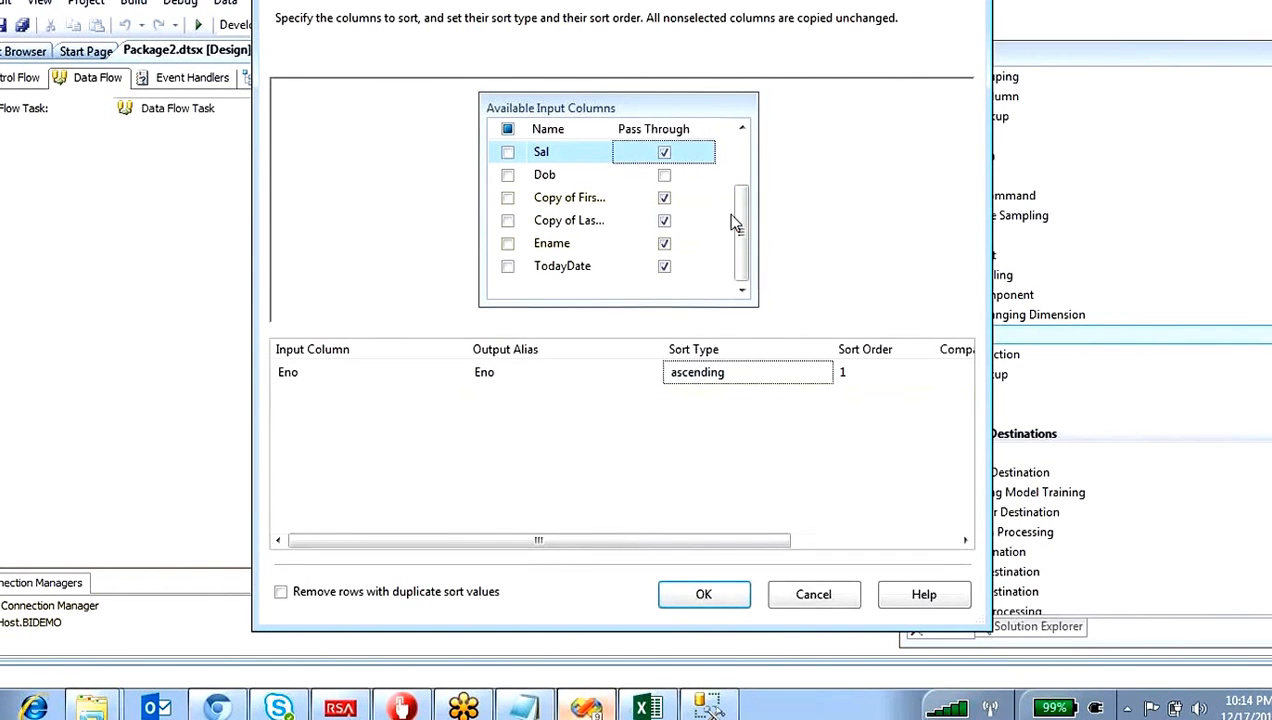
drag(735, 224, 747, 170)
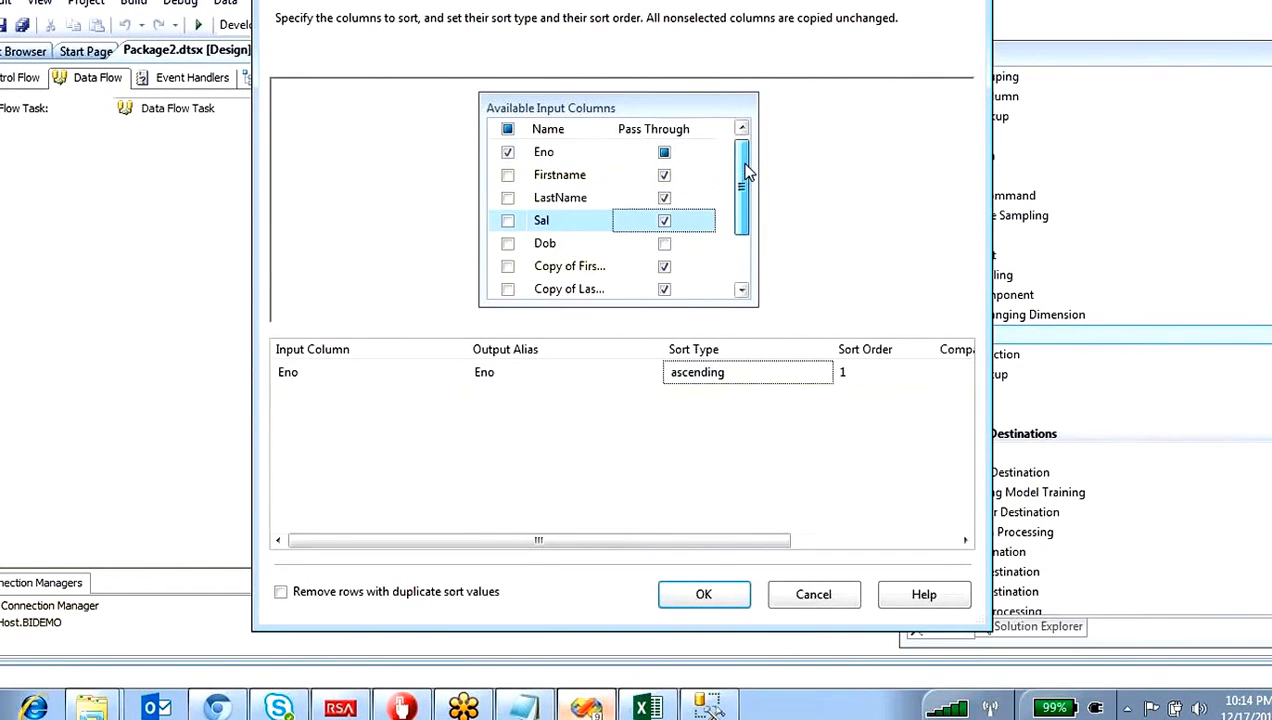
Step: Exclude Firstname, LastName and their two copied columns from pass-through, and confirm the Sort settings
click(665, 175)
click(665, 198)
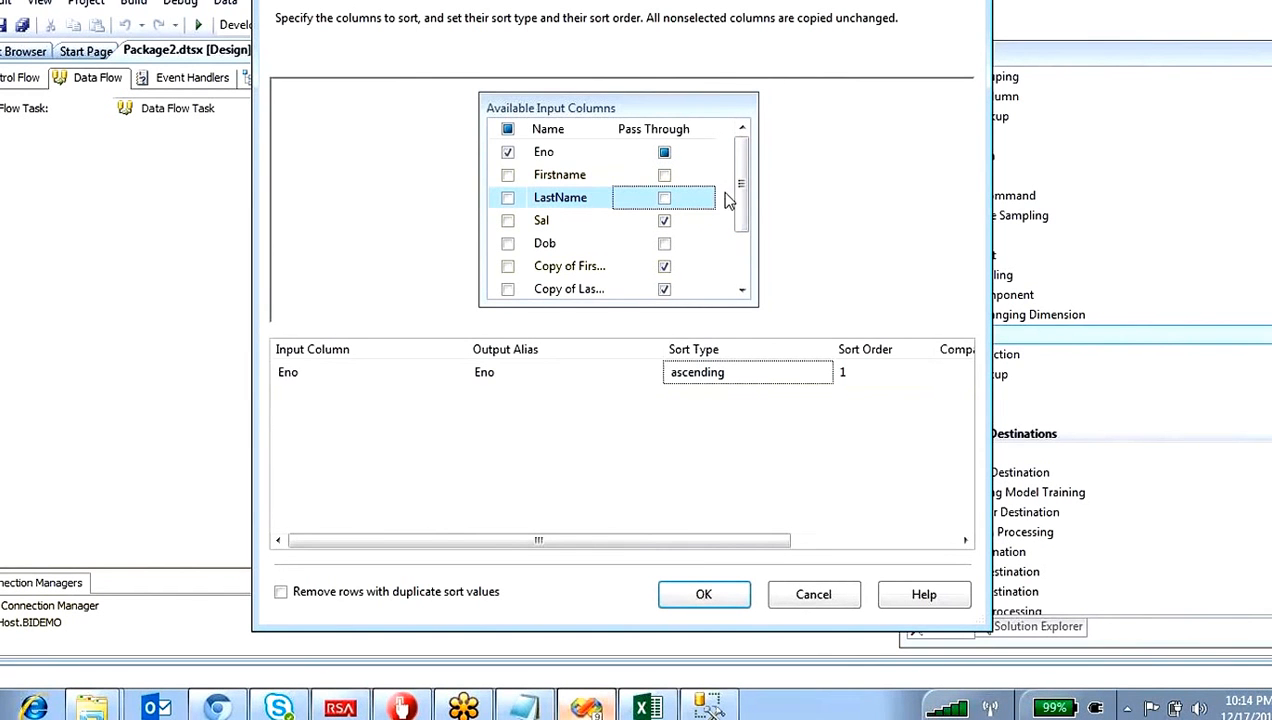
drag(741, 197, 741, 234)
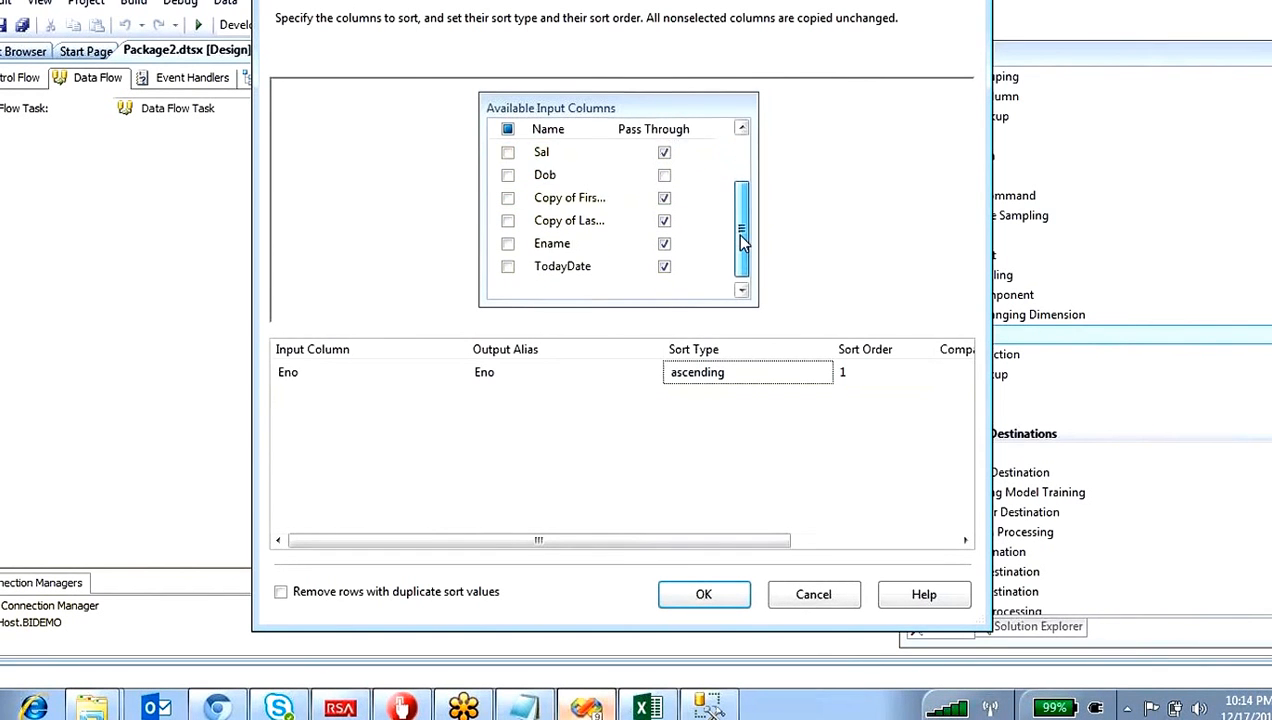
click(665, 198)
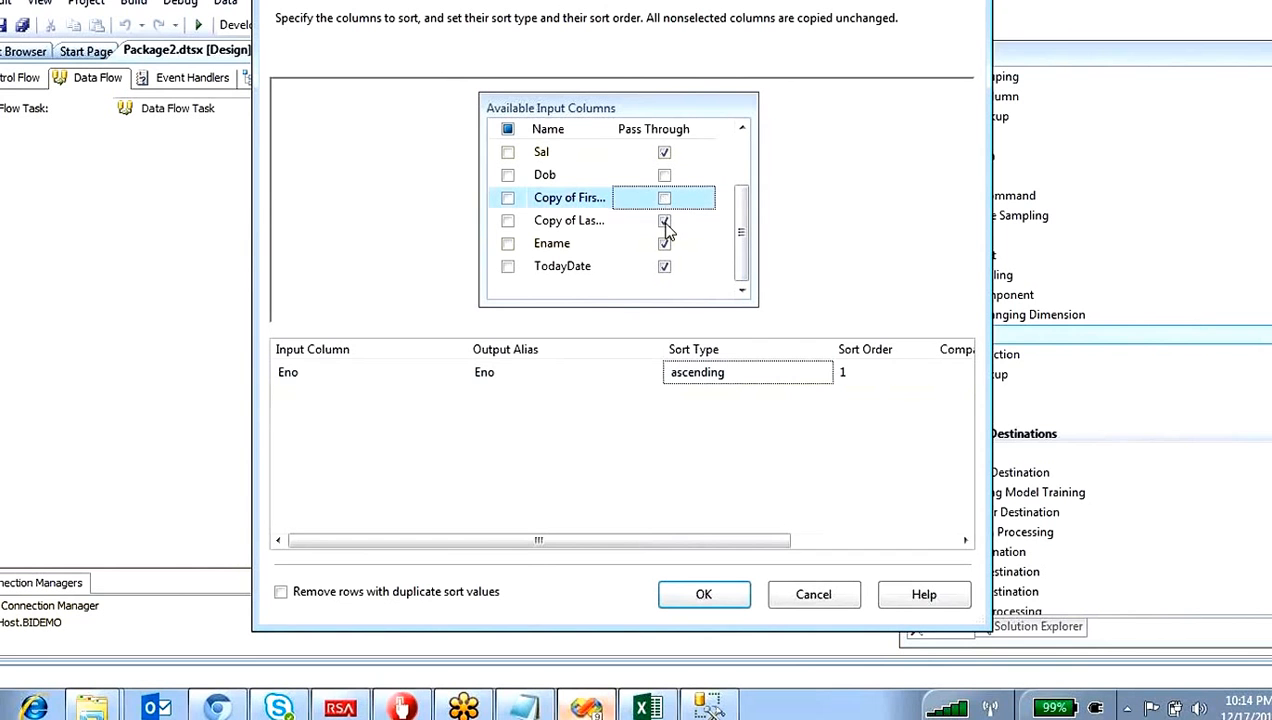
click(665, 221)
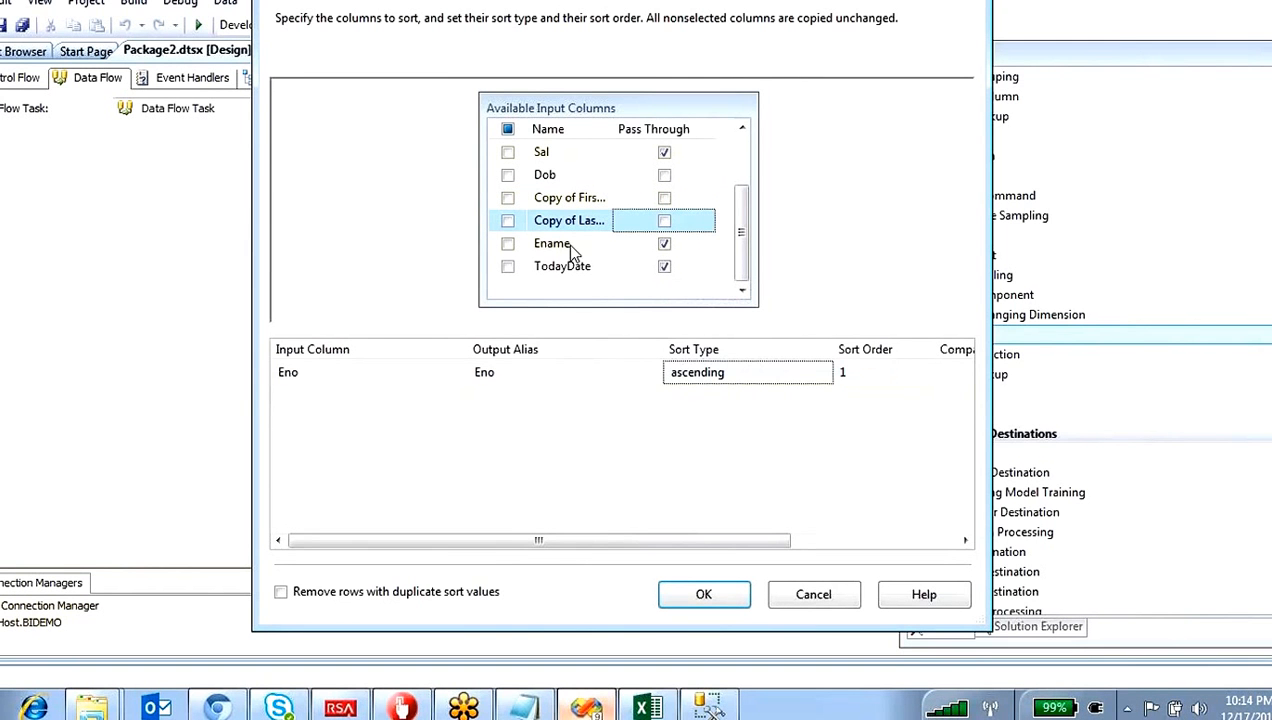
drag(745, 262, 744, 201)
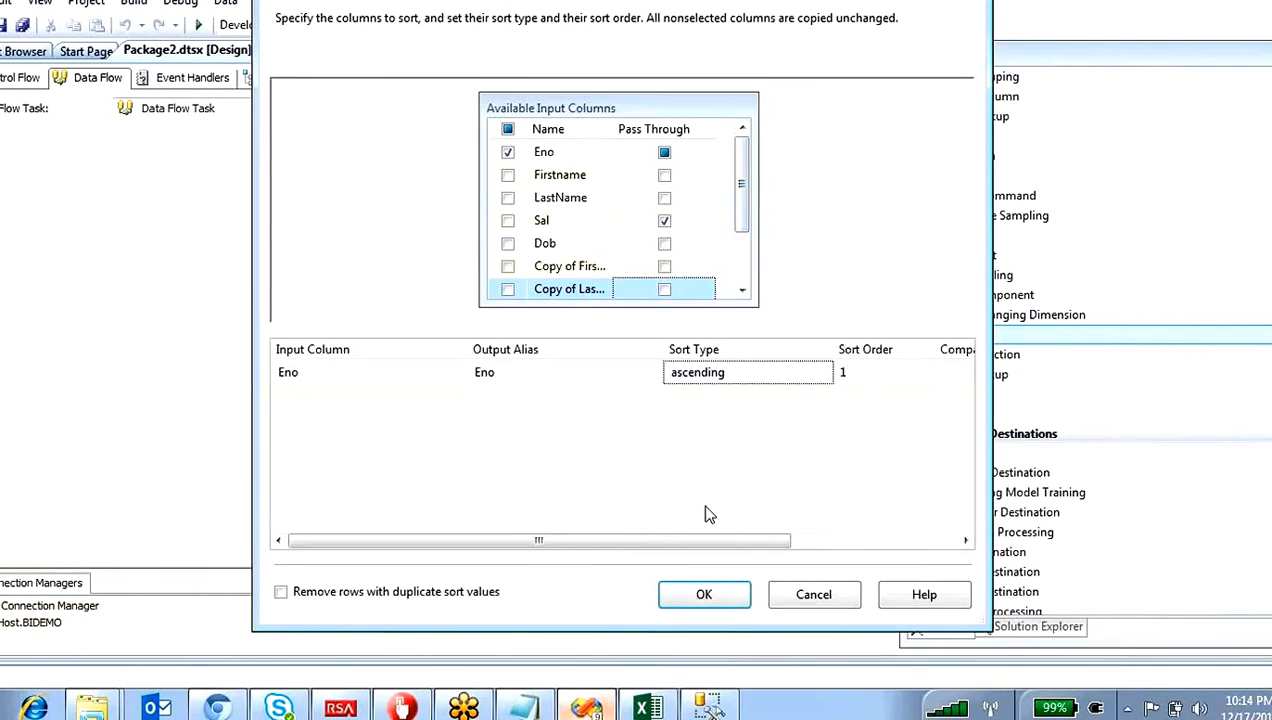
click(700, 594)
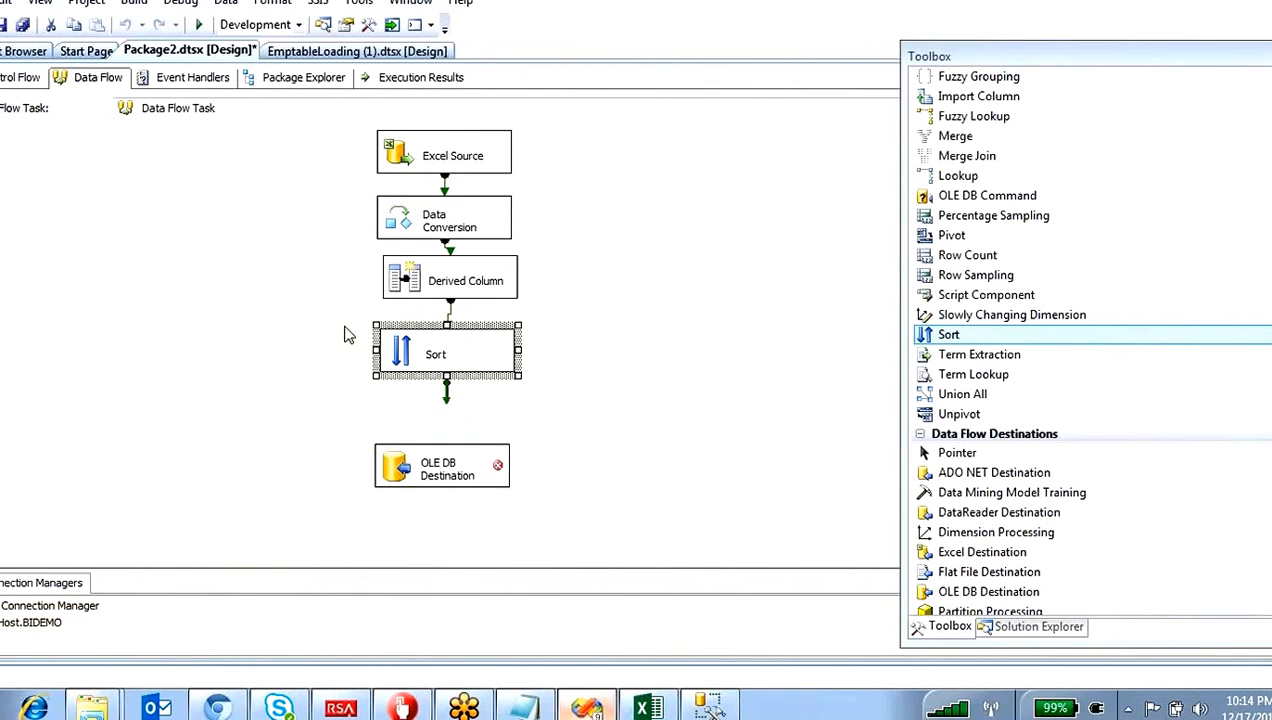
Step: Reopen the Sort transformation, toggle the option to remove rows with duplicate sort values, and confirm the editor
double_click(400, 350)
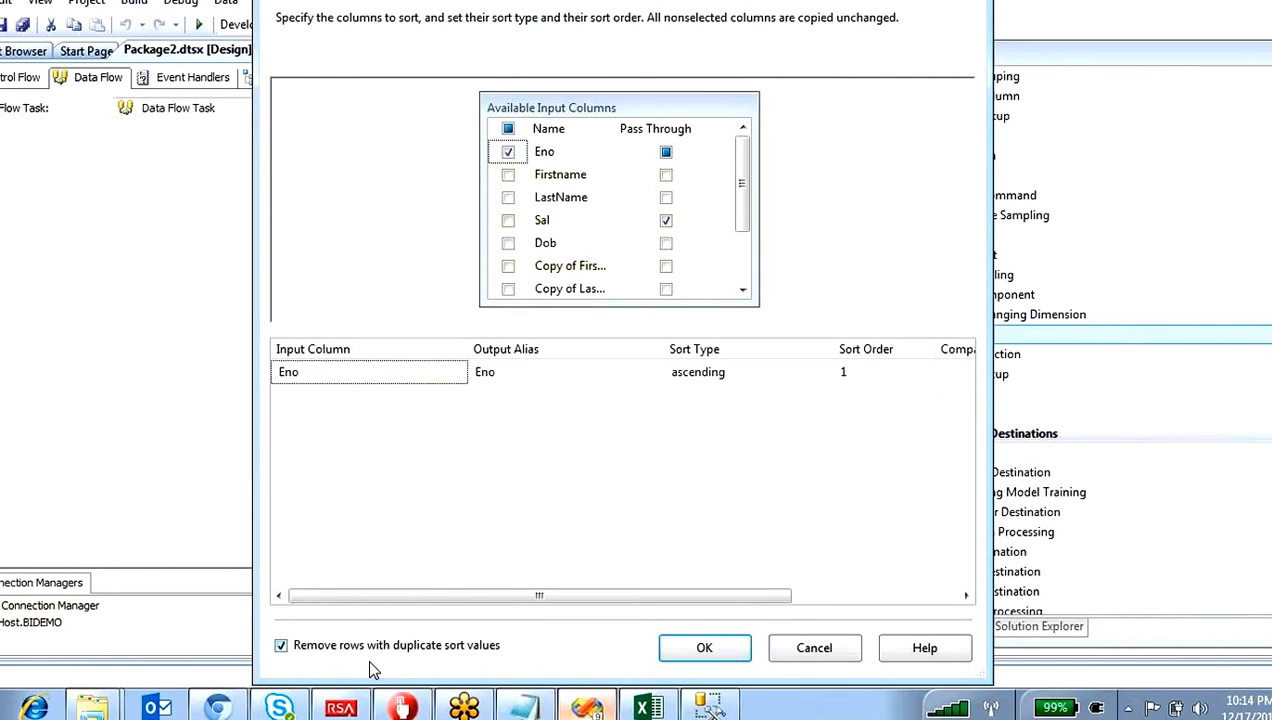
click(281, 647)
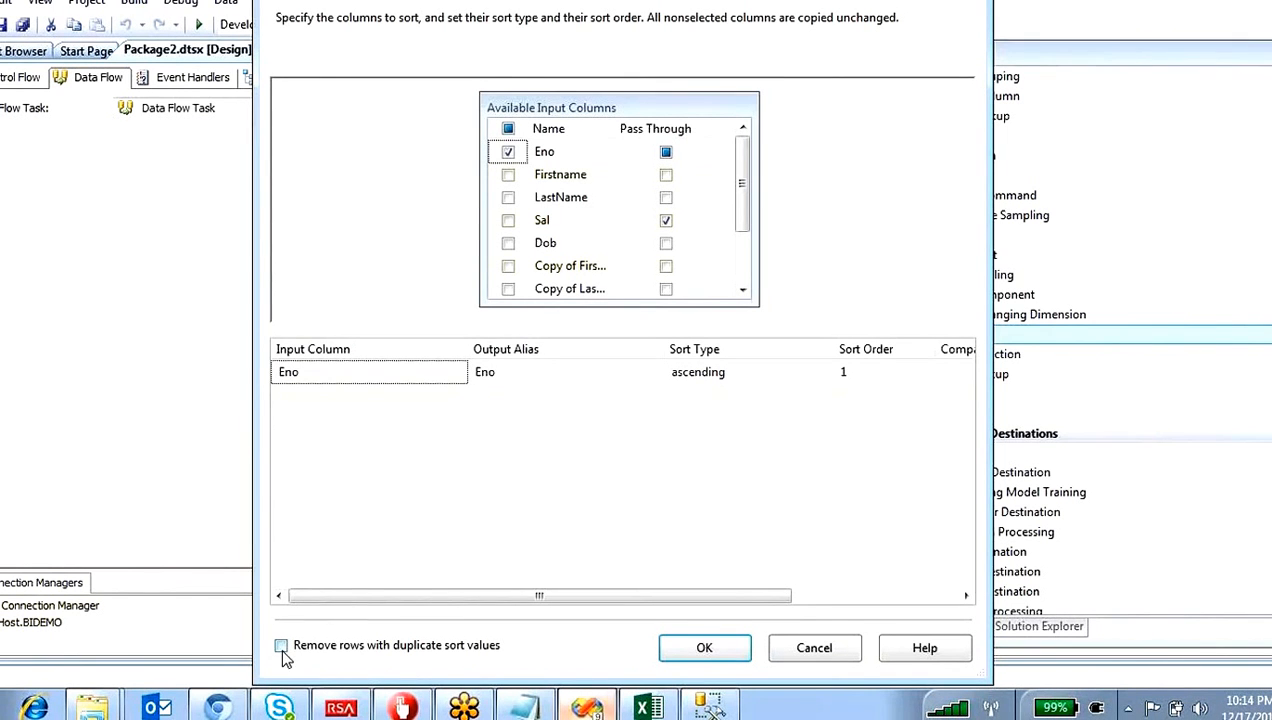
click(289, 652)
click(728, 660)
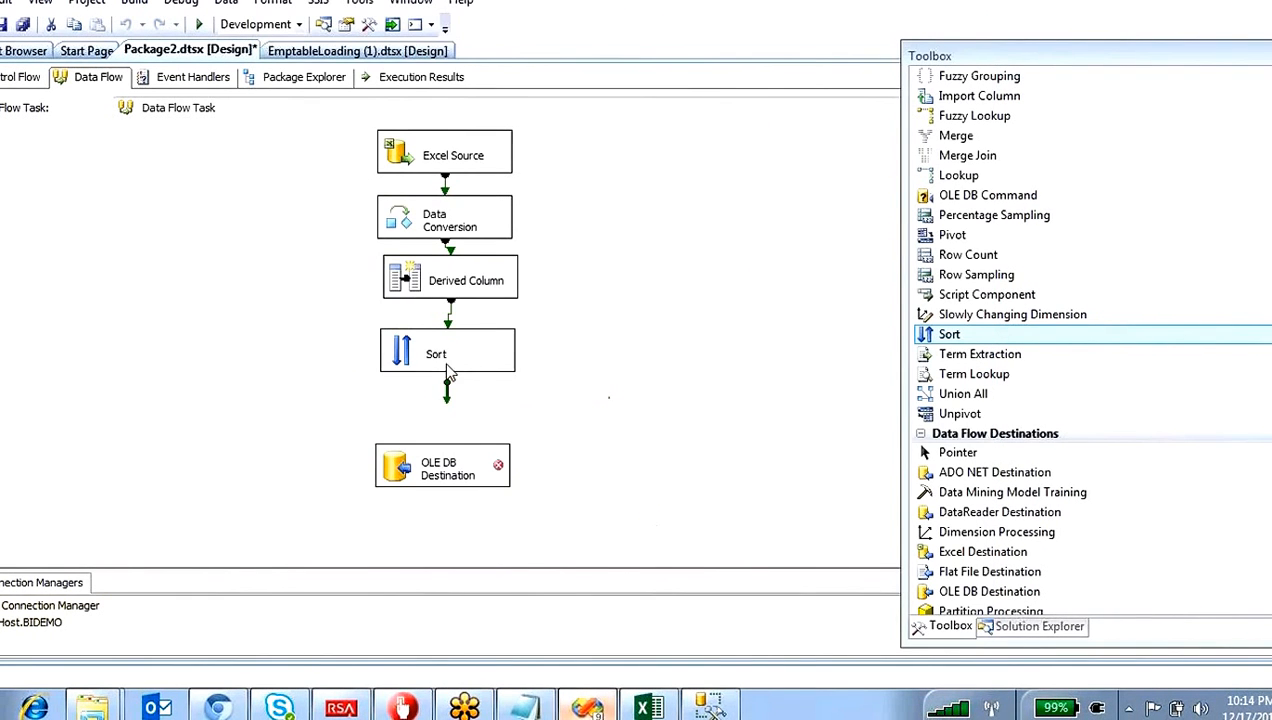
Step: Connect Sort's output to OLE DB Destination and open the destination's invalid column references
click(447, 395)
drag(447, 408, 442, 460)
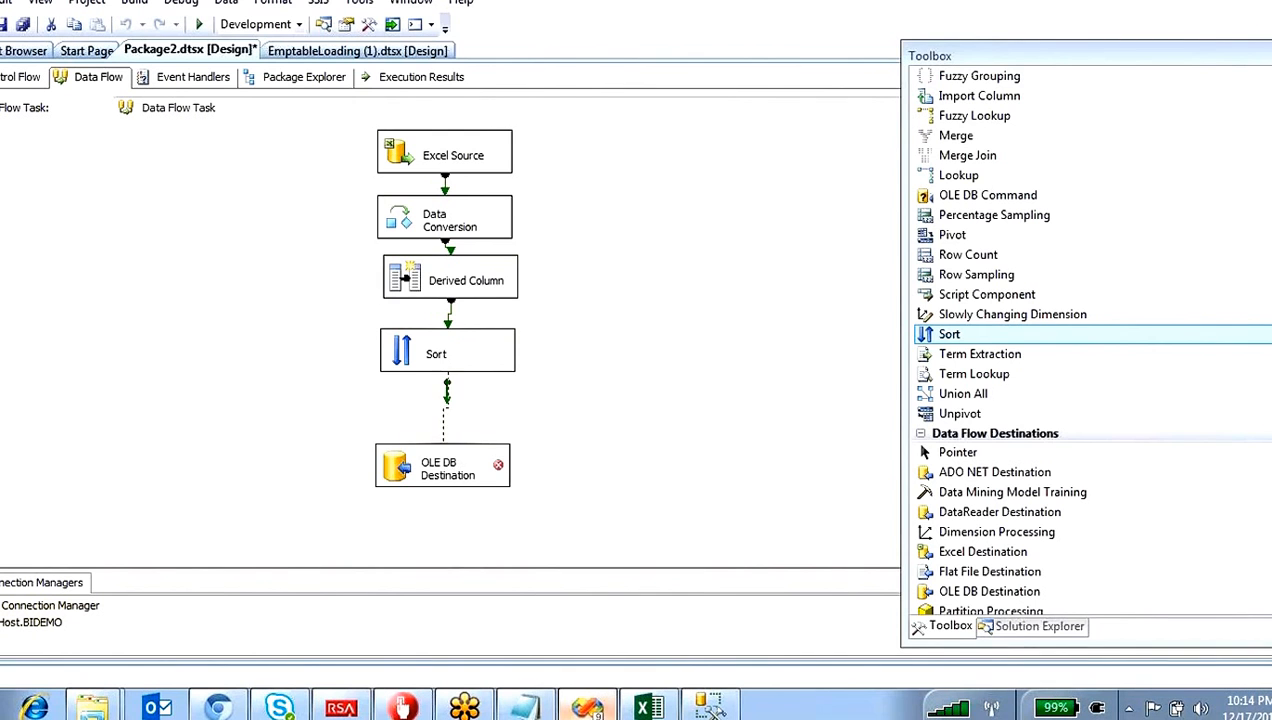
double_click(410, 468)
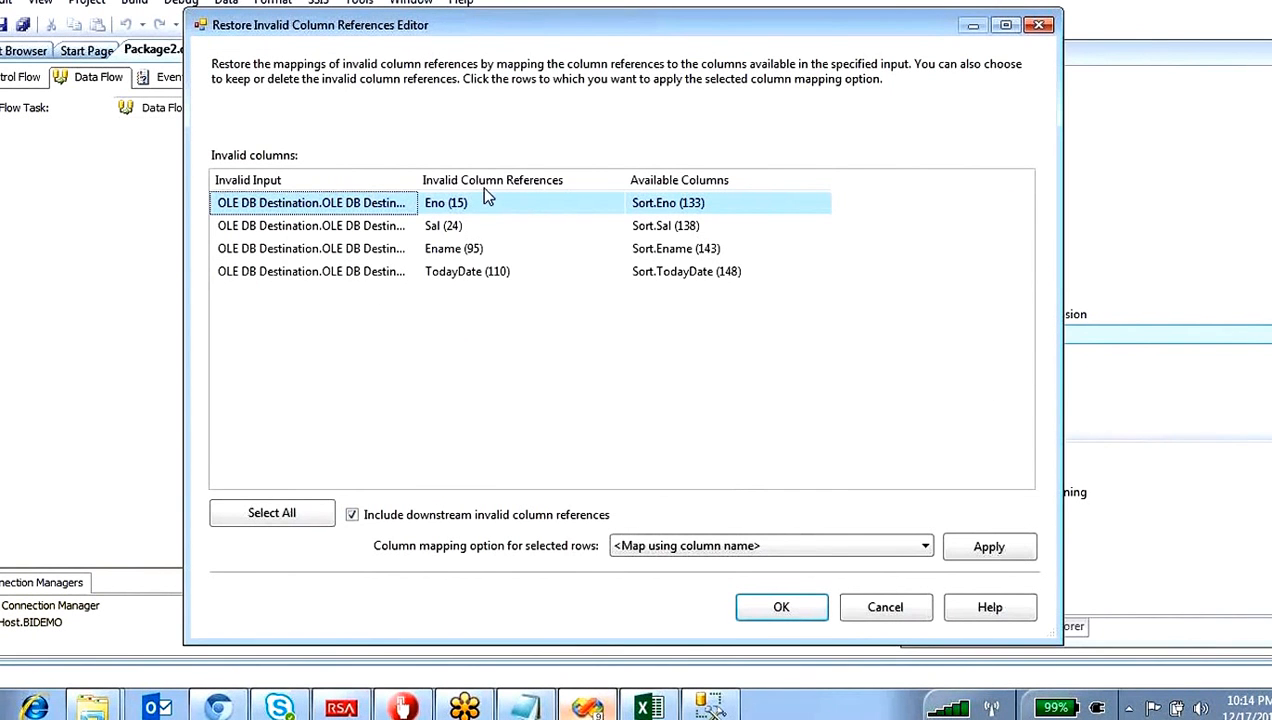
click(386, 248)
Step: Set the mapping option of the TodayDate reference to <Delete invalid column reference> and confirm the column references
click(386, 271)
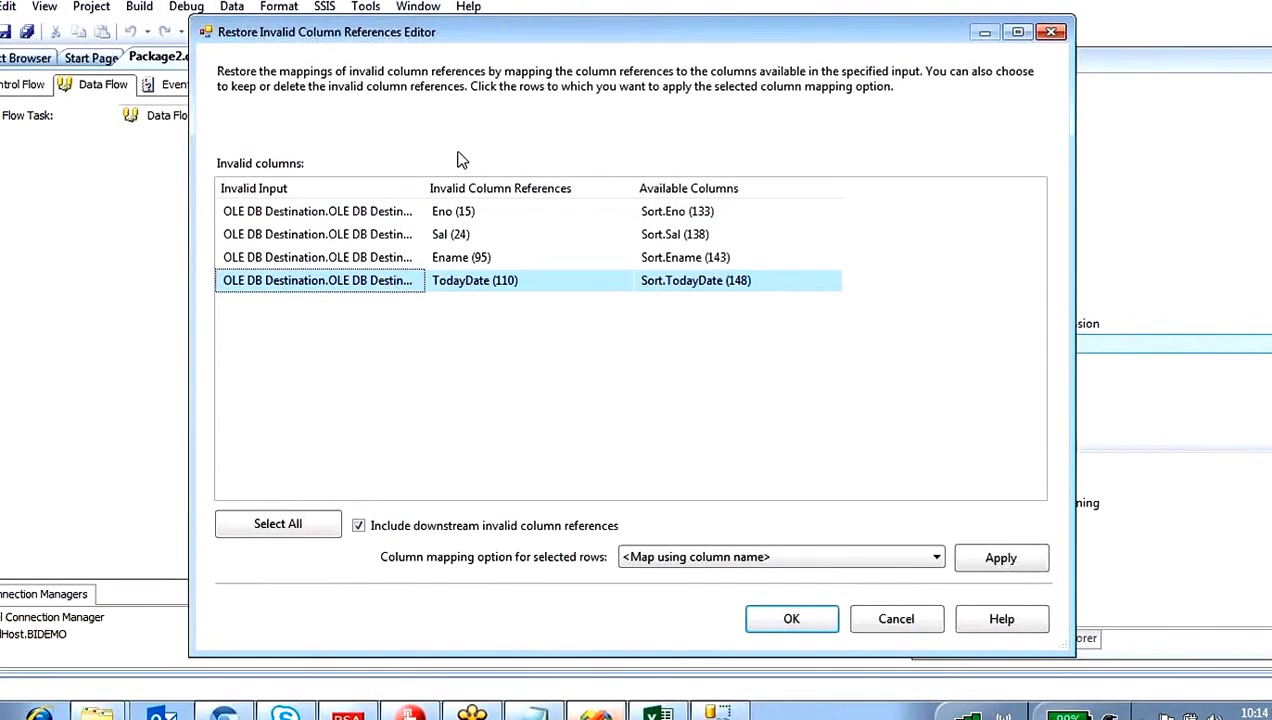
drag(460, 32, 865, 48)
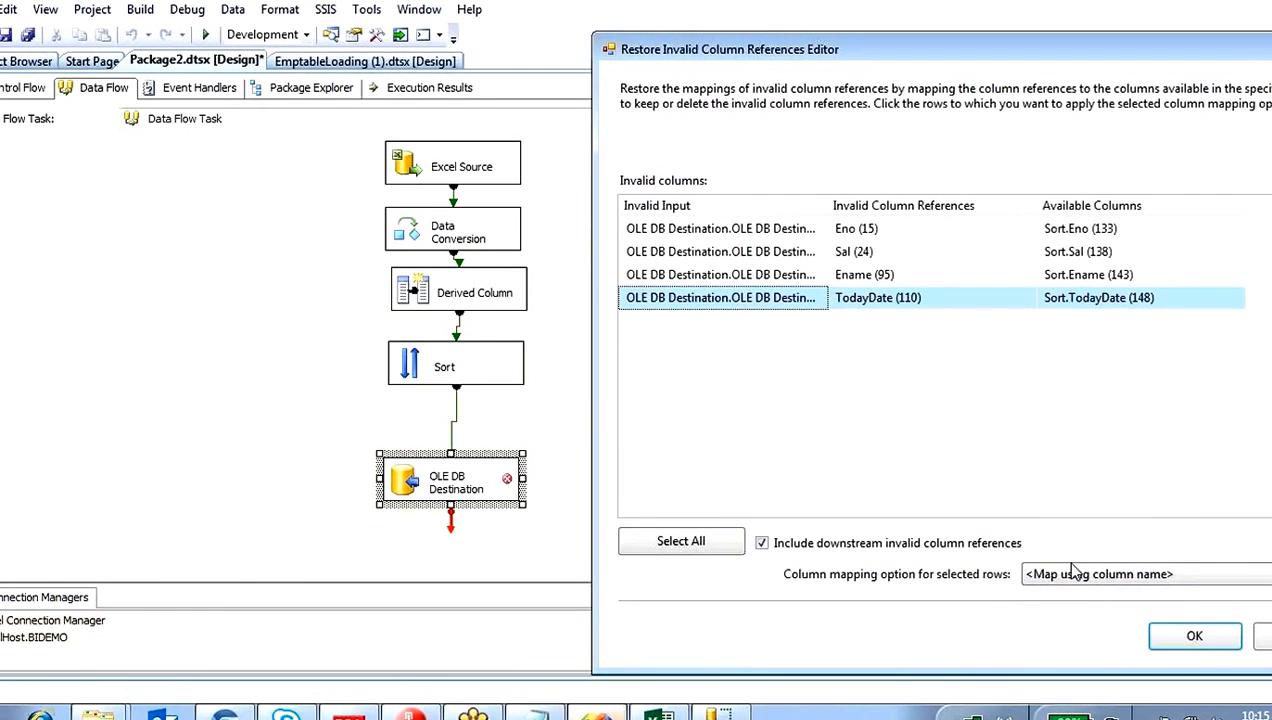
click(1070, 574)
click(1050, 622)
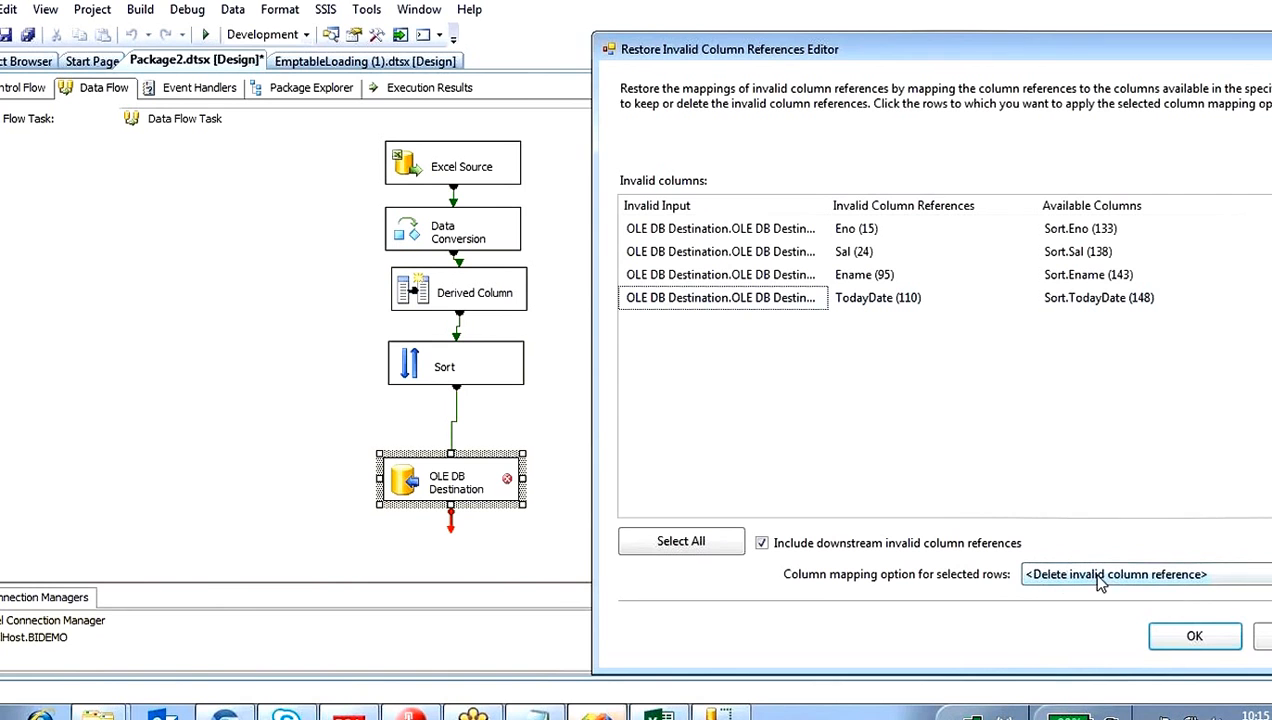
drag(975, 50, 559, 0)
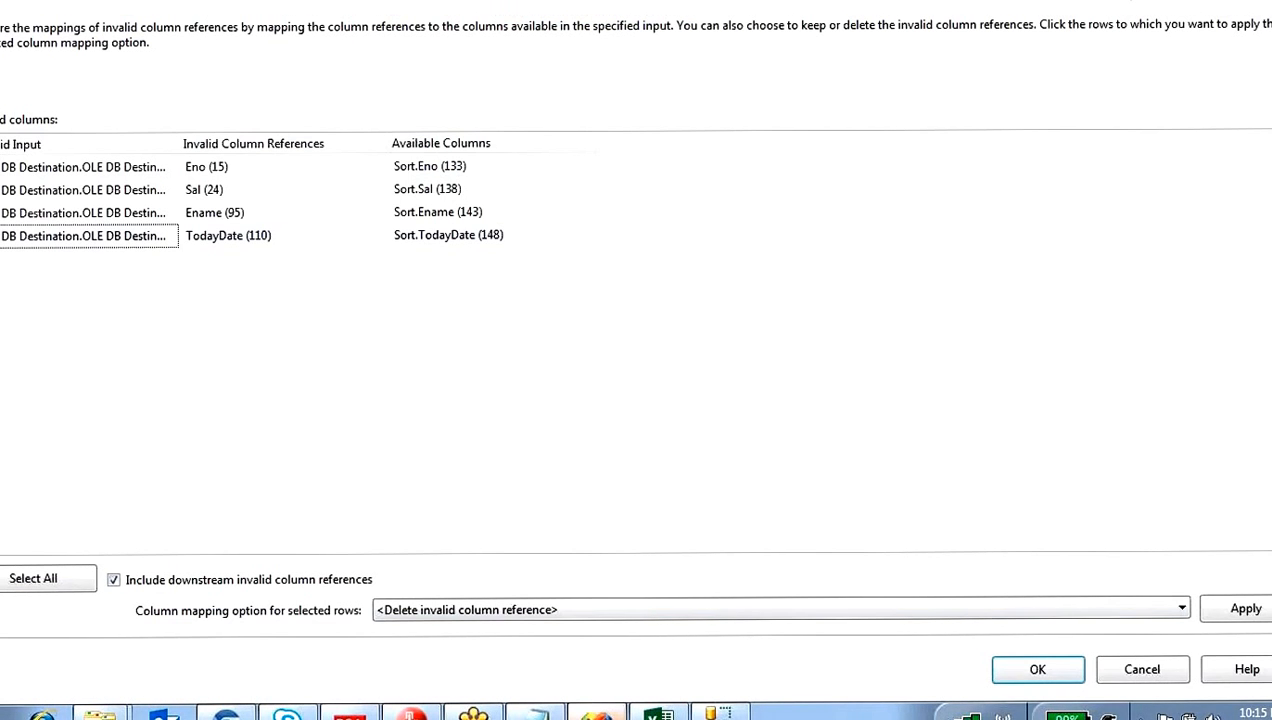
click(1245, 608)
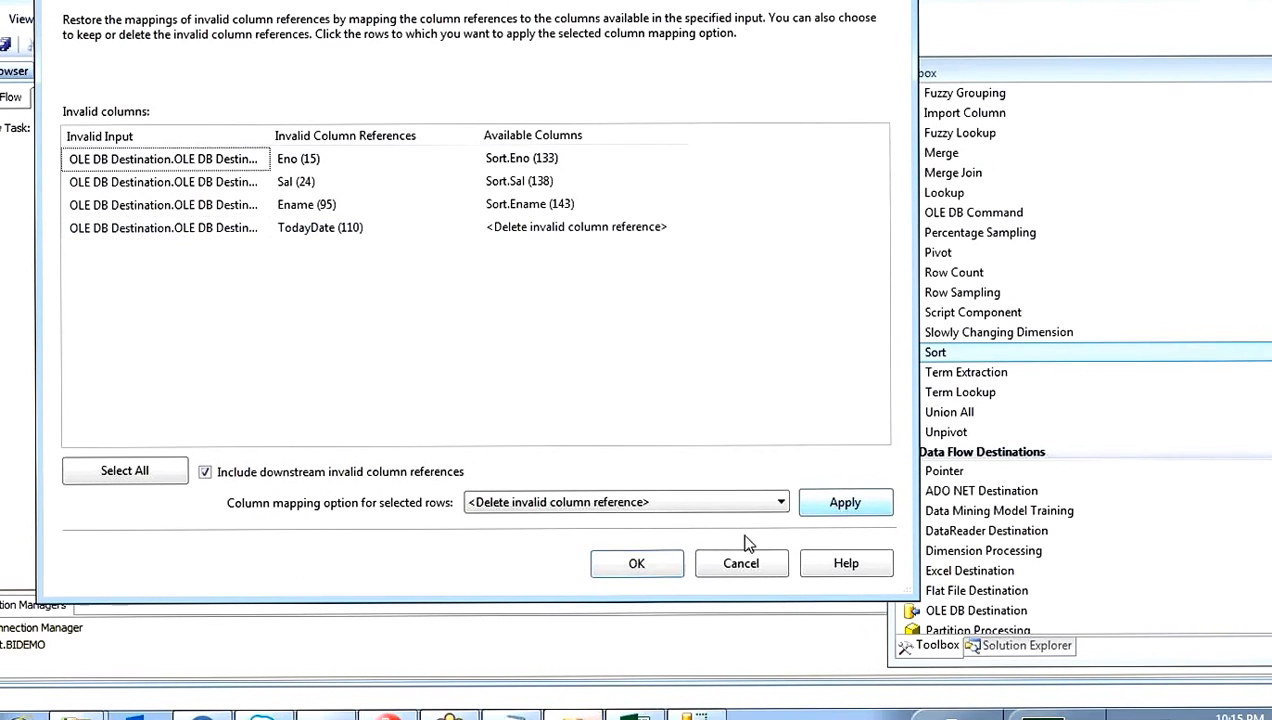
click(640, 563)
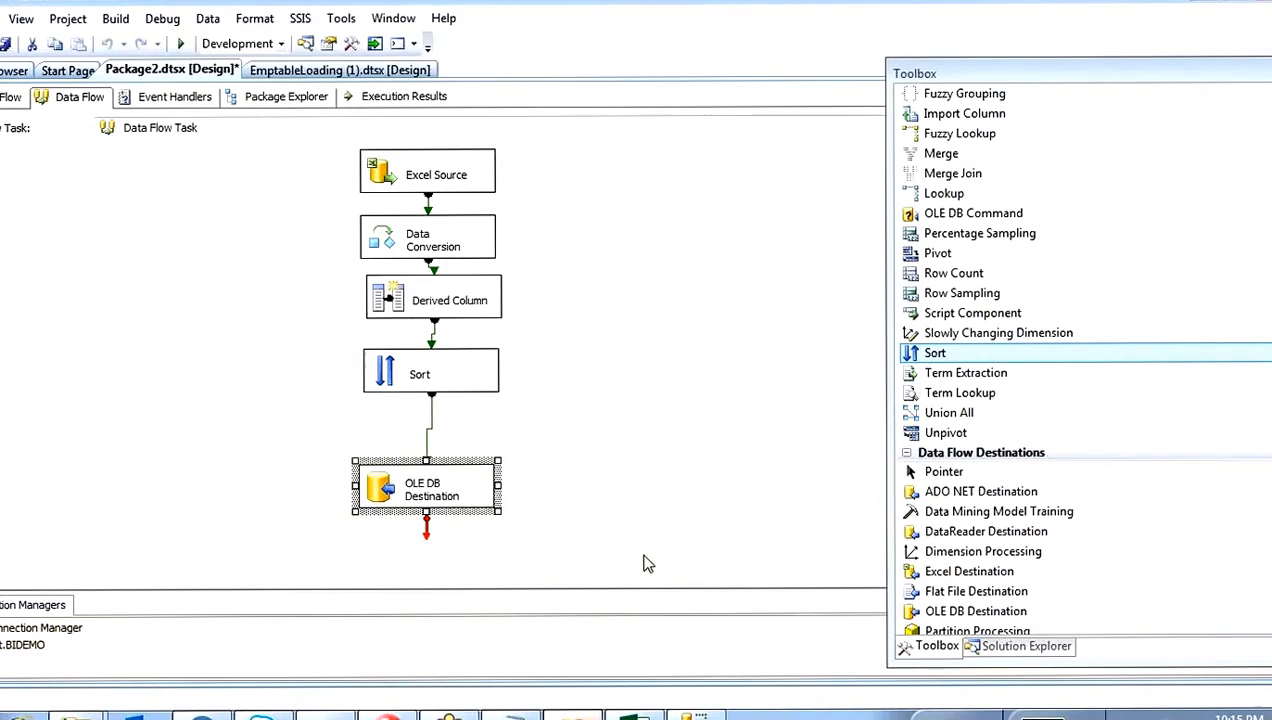
Step: Open the OLE DB Destination column mappings and check the links from Eno to eno and Sal to sal
double_click(383, 497)
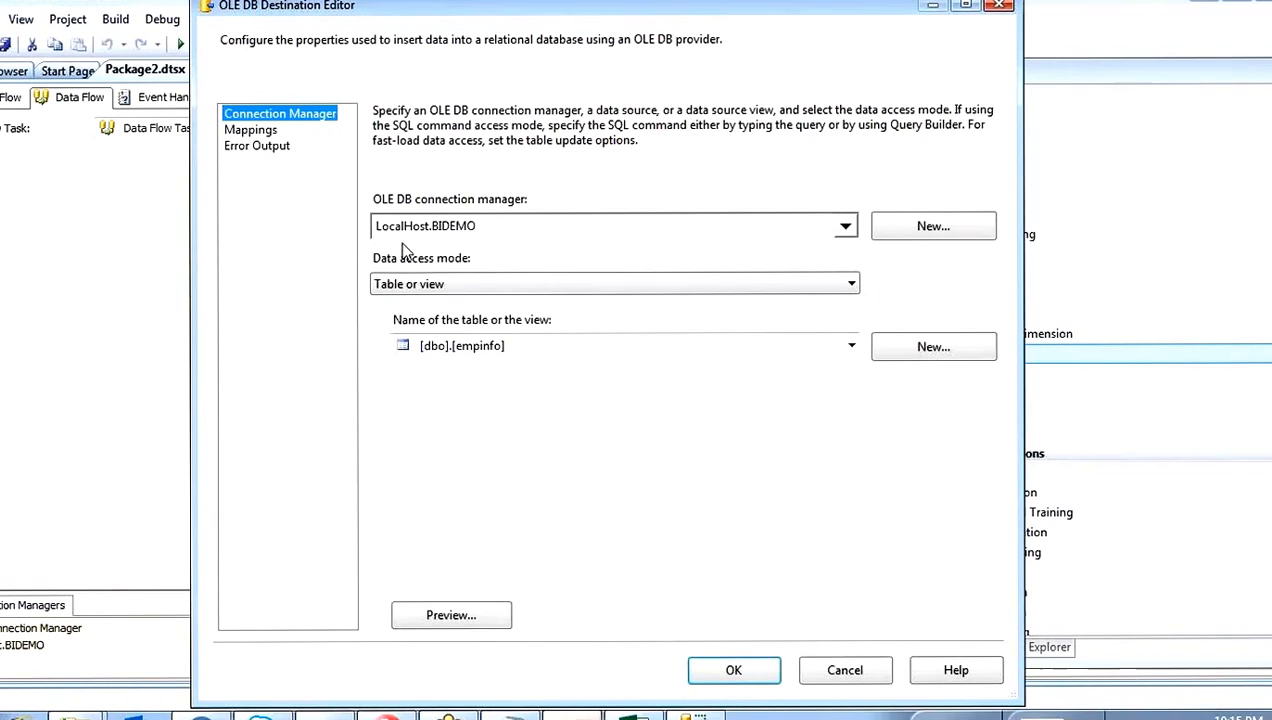
click(250, 130)
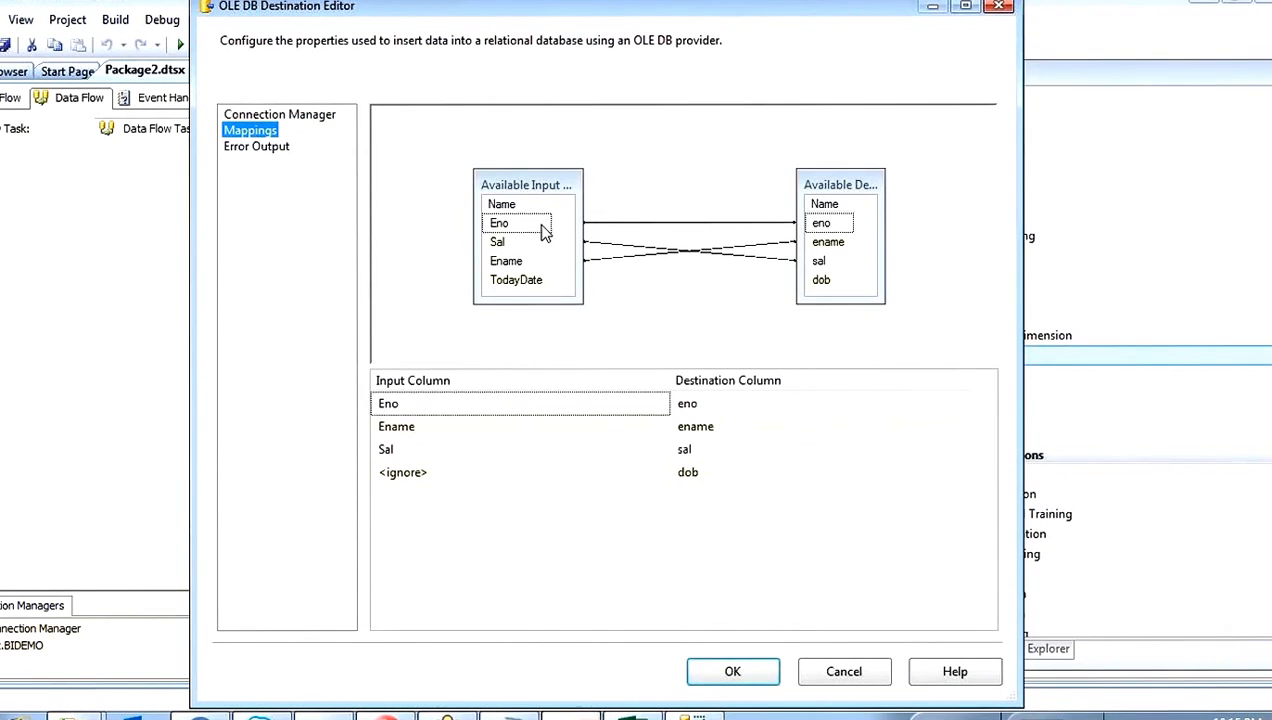
drag(538, 223, 822, 230)
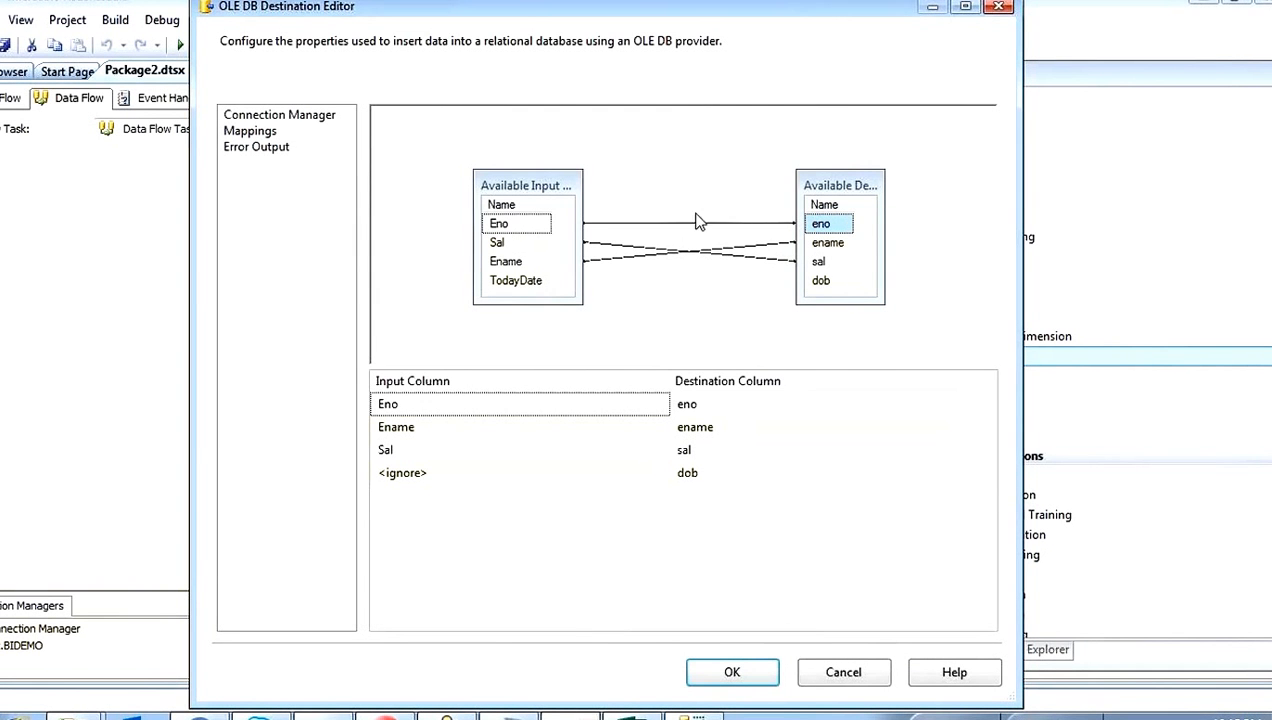
drag(519, 243, 823, 262)
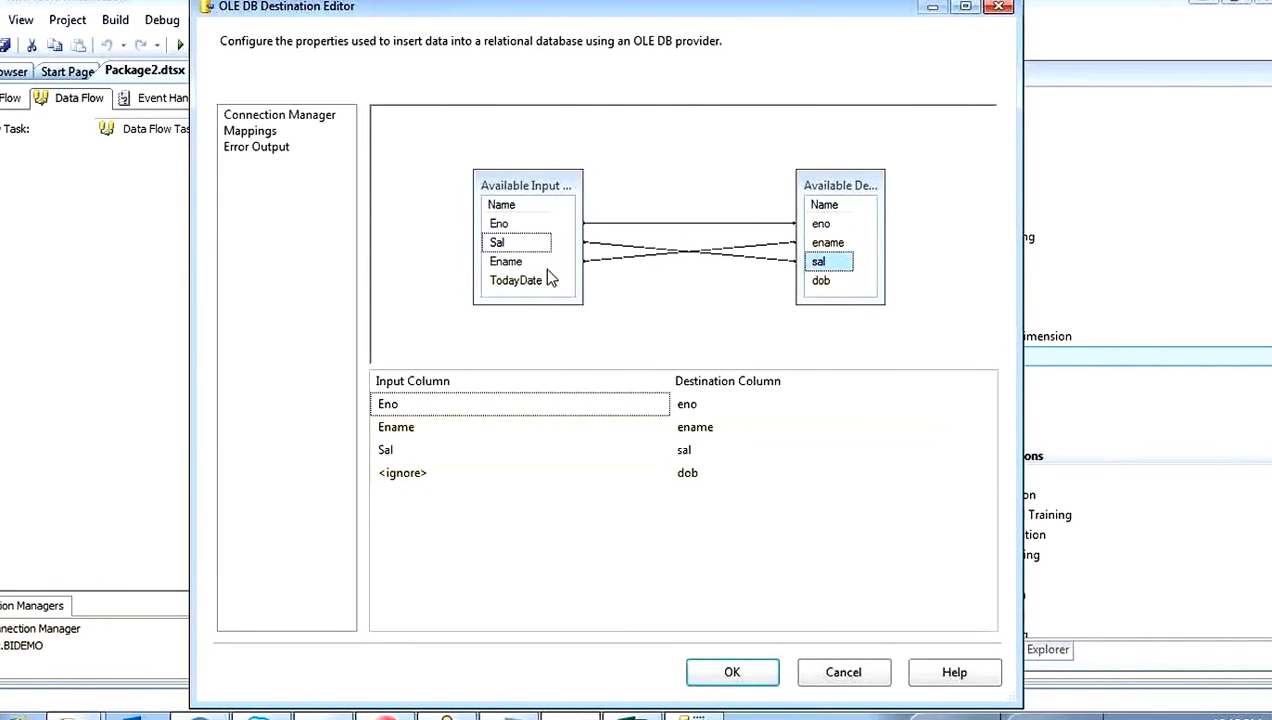
click(852, 242)
Step: Map the TodayDate input column to the dob destination column and confirm the OLE DB Destination editor
click(533, 281)
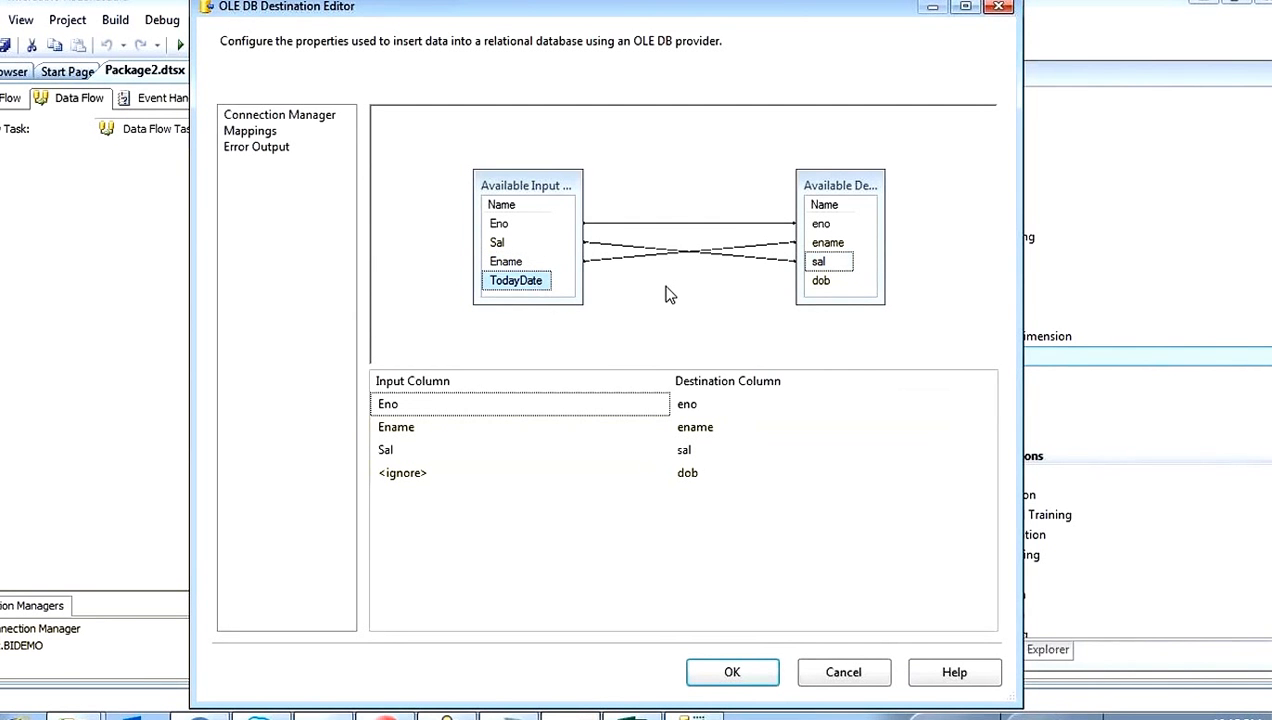
click(824, 283)
drag(530, 289, 486, 470)
click(486, 470)
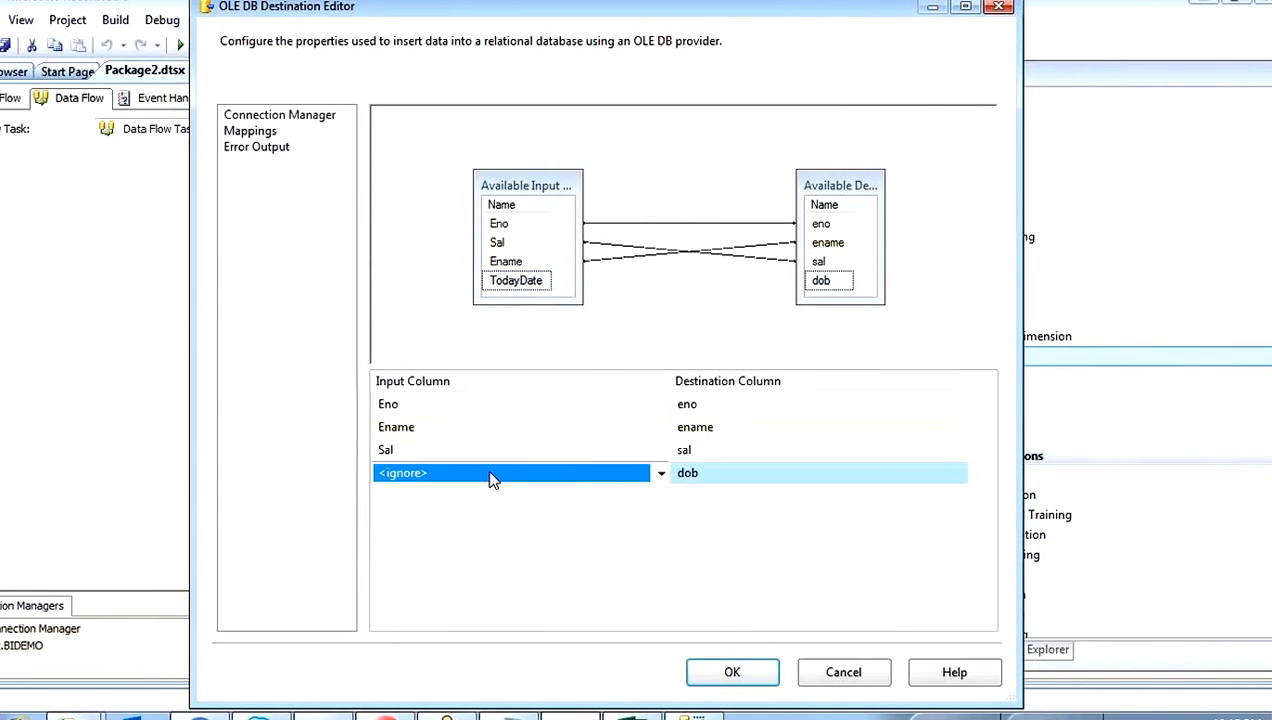
click(443, 514)
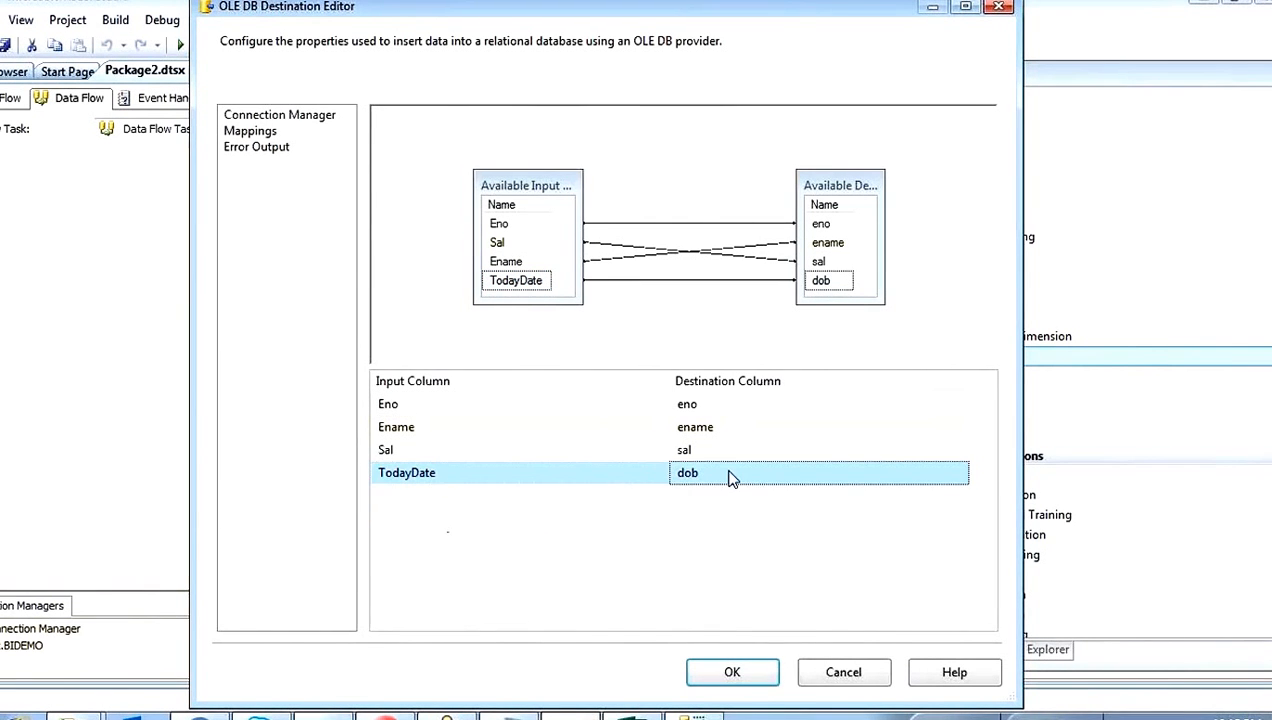
click(733, 672)
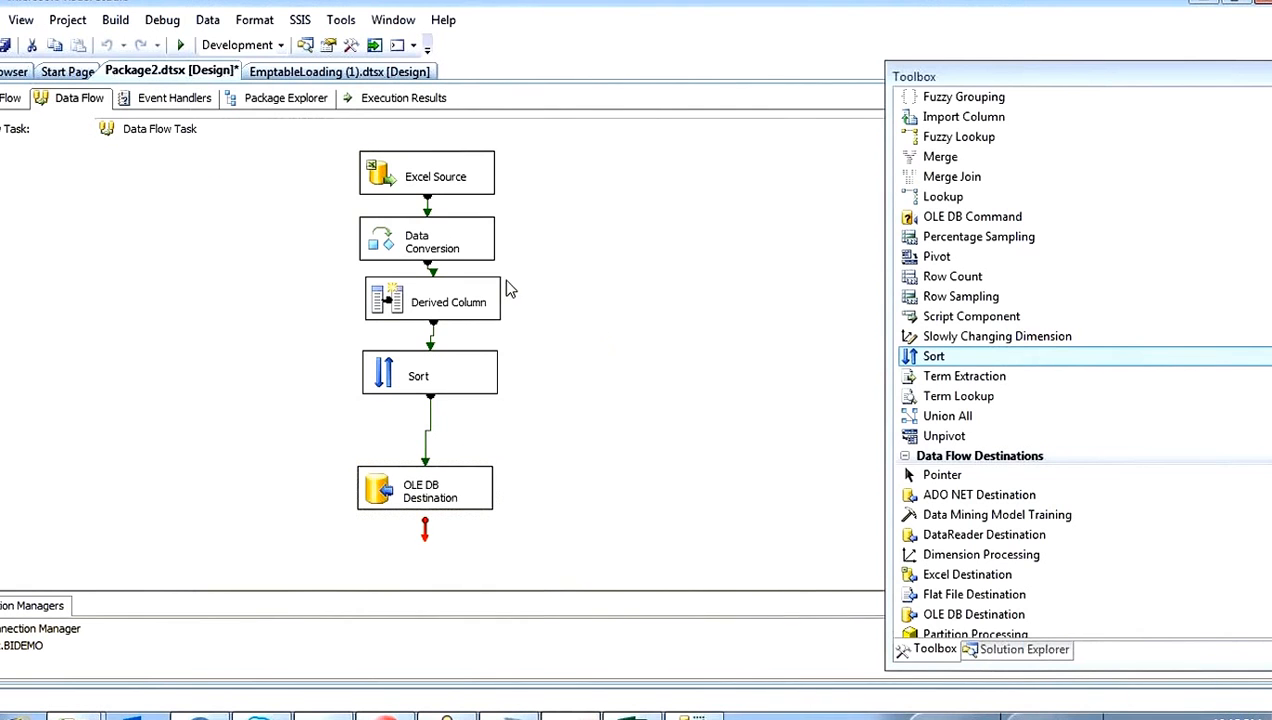
Step: Execute the Data Flow Task from the control flow and open its data flow to check the run
click(10, 97)
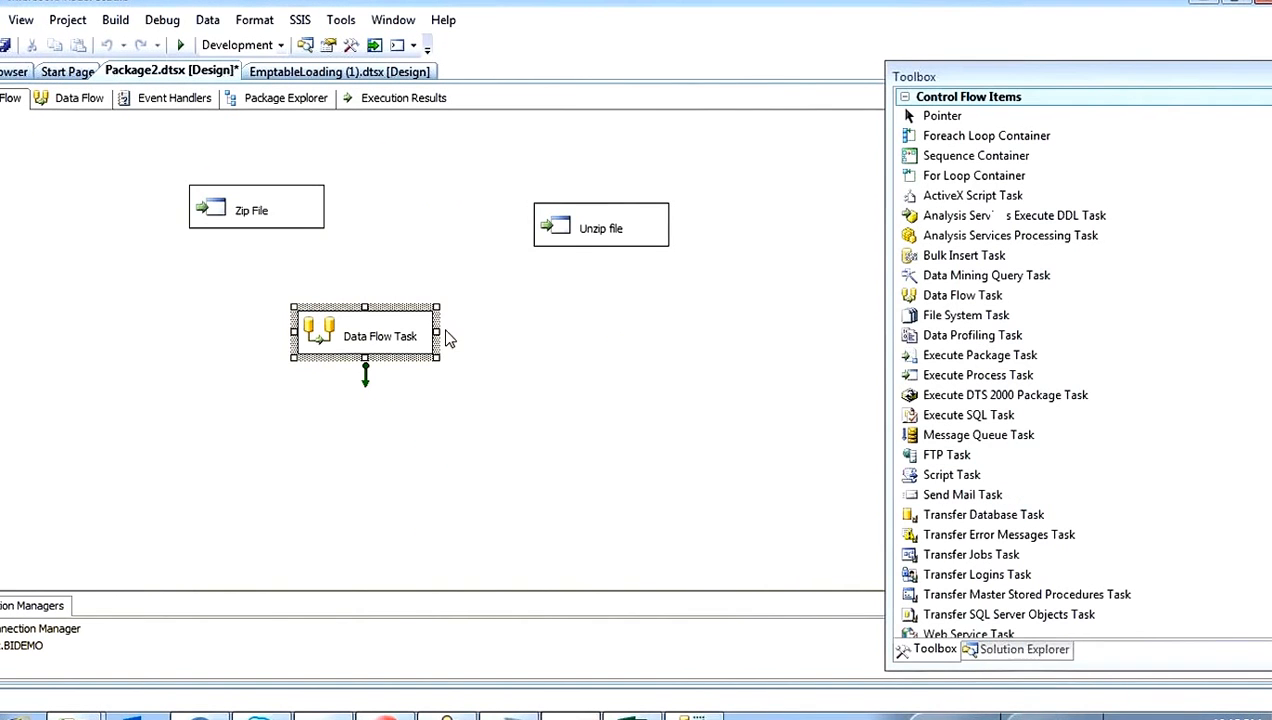
right_click(316, 330)
click(426, 467)
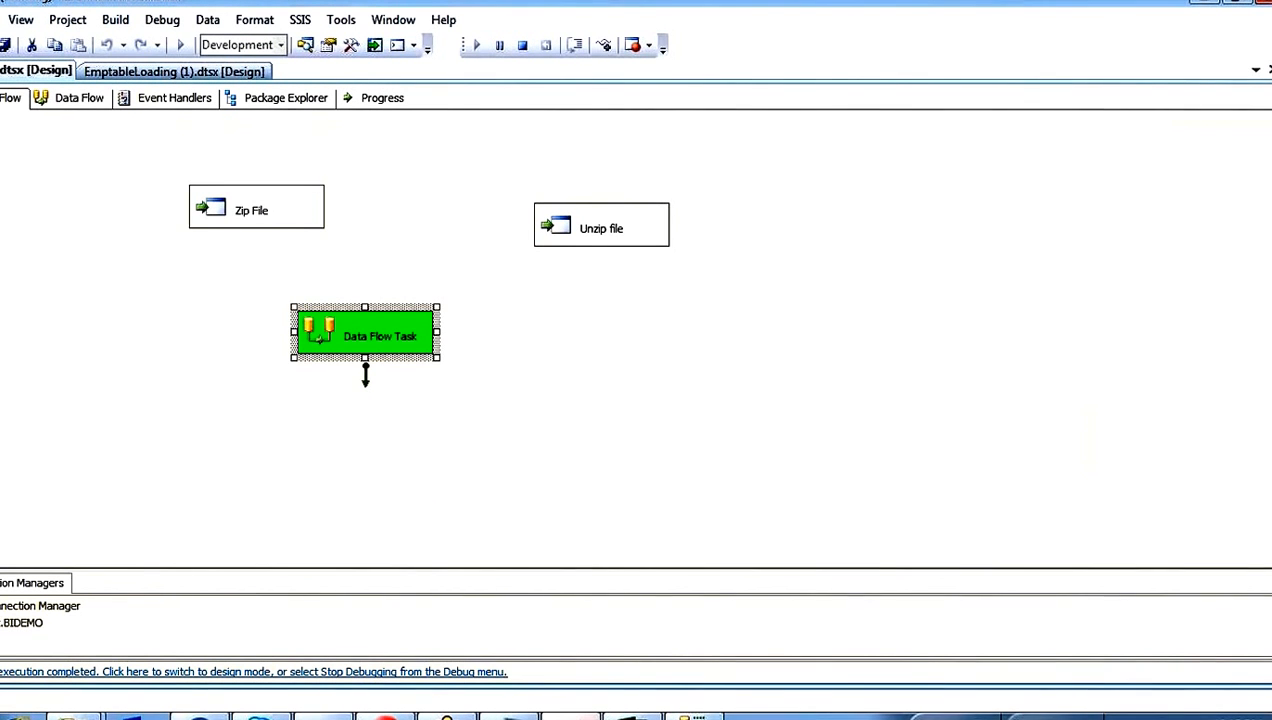
double_click(327, 346)
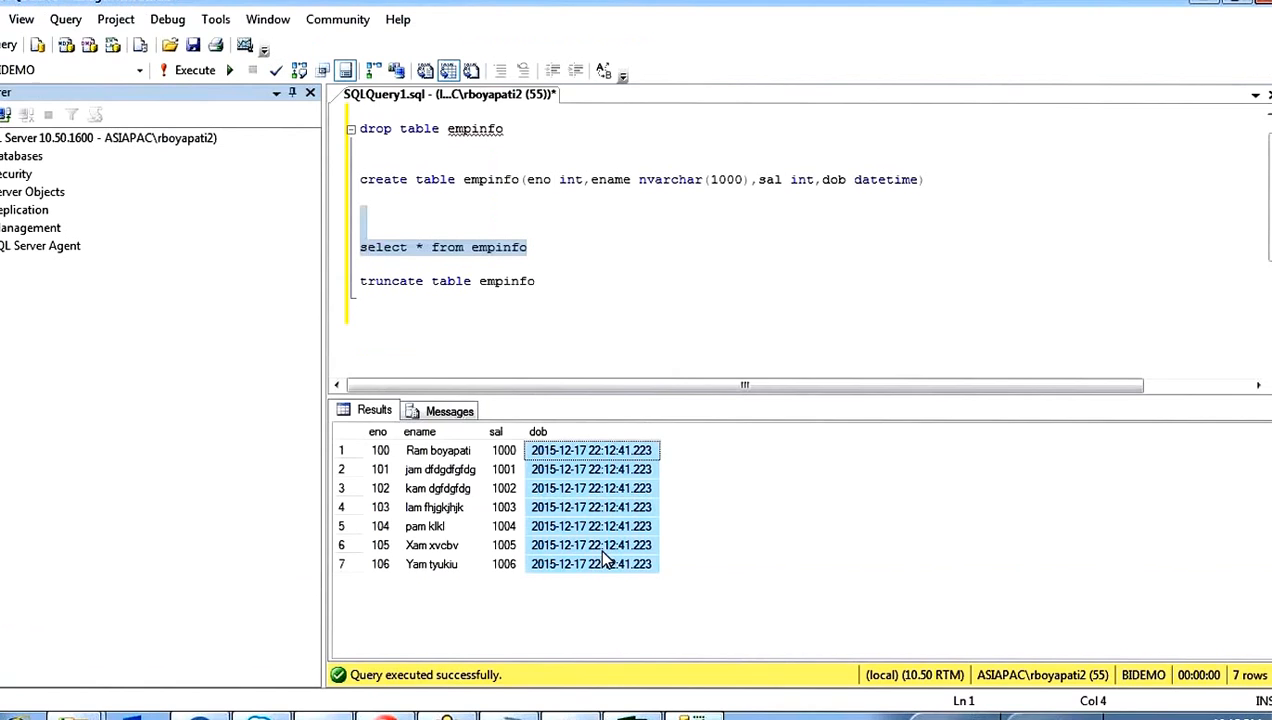
click(581, 305)
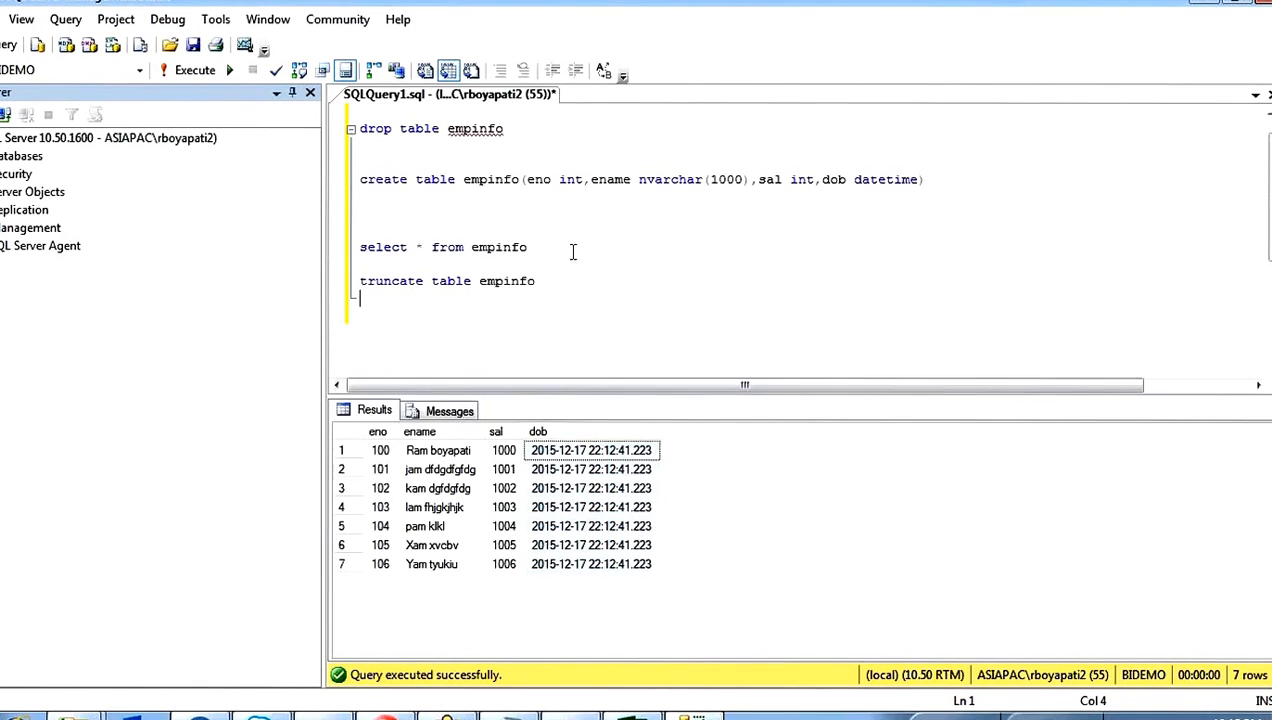
Step: In SQL Server Management Studio, query all rows of empinfo and compare the eno order and dob values of the loaded records
drag(573, 251, 362, 210)
key(F5)
click(583, 549)
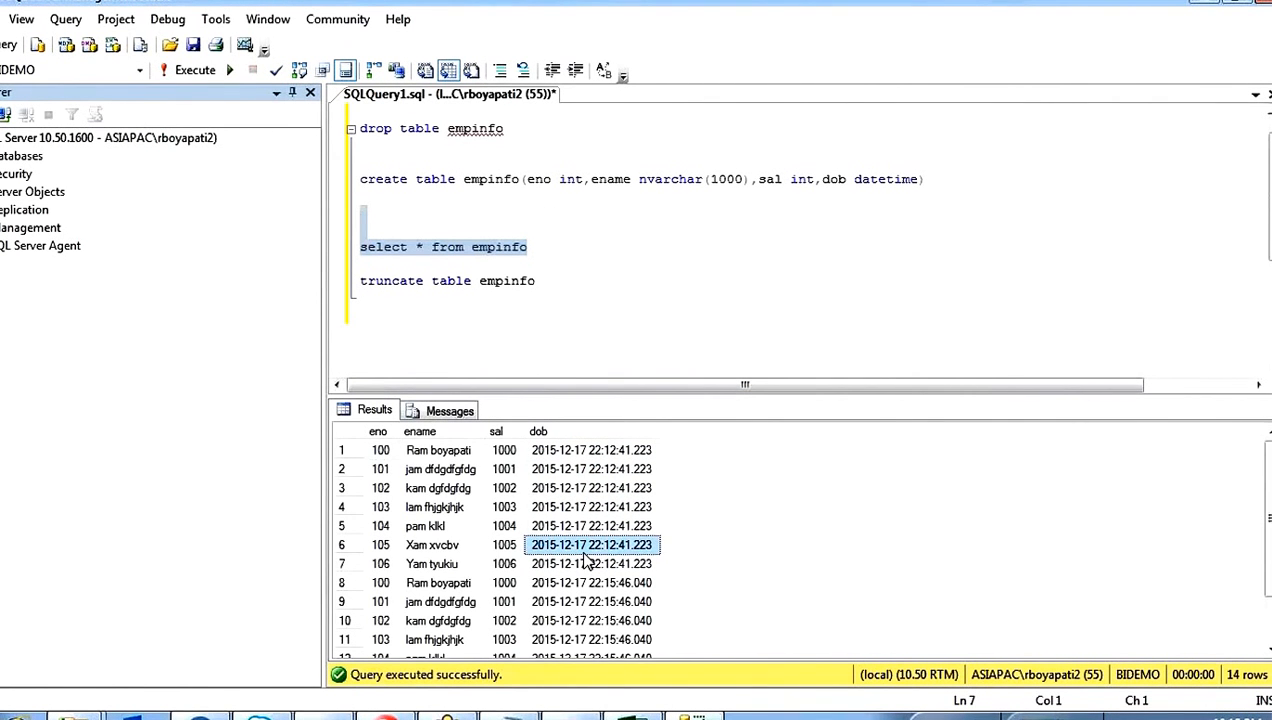
scroll(584, 554, down, 1)
scroll(584, 558, up, 1)
click(381, 455)
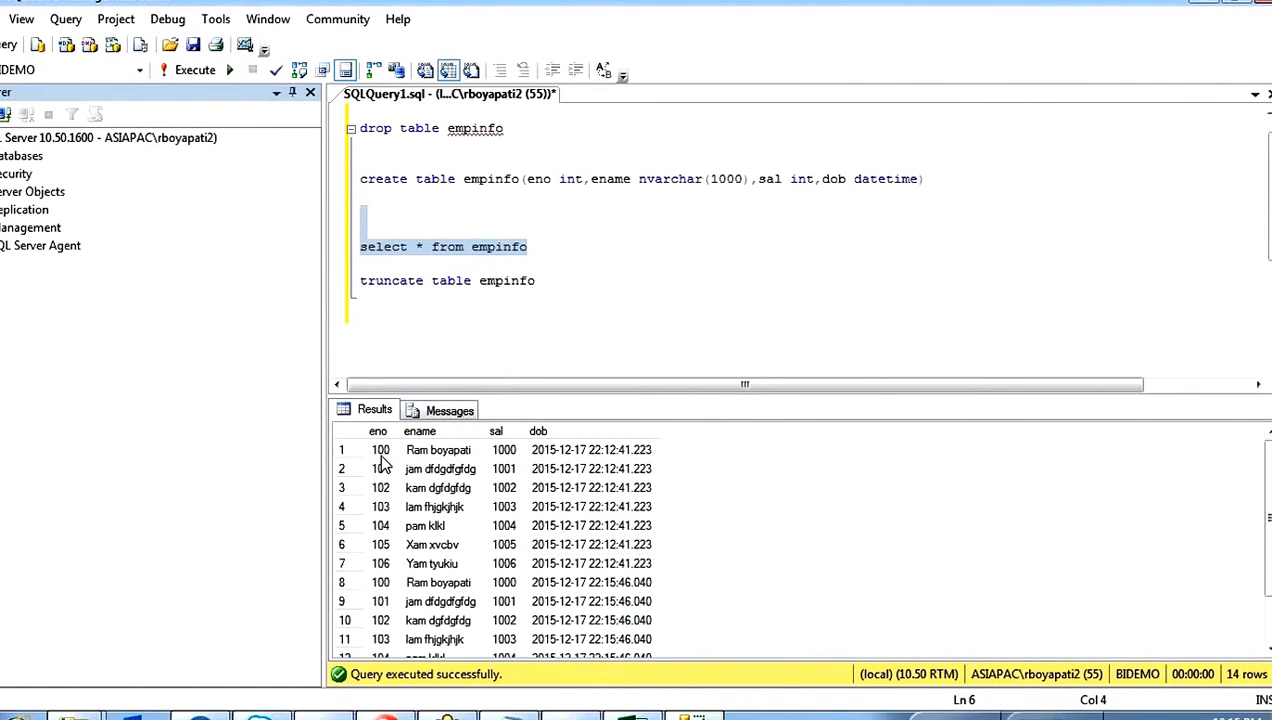
drag(381, 458, 603, 590)
scroll(603, 590, down, 1)
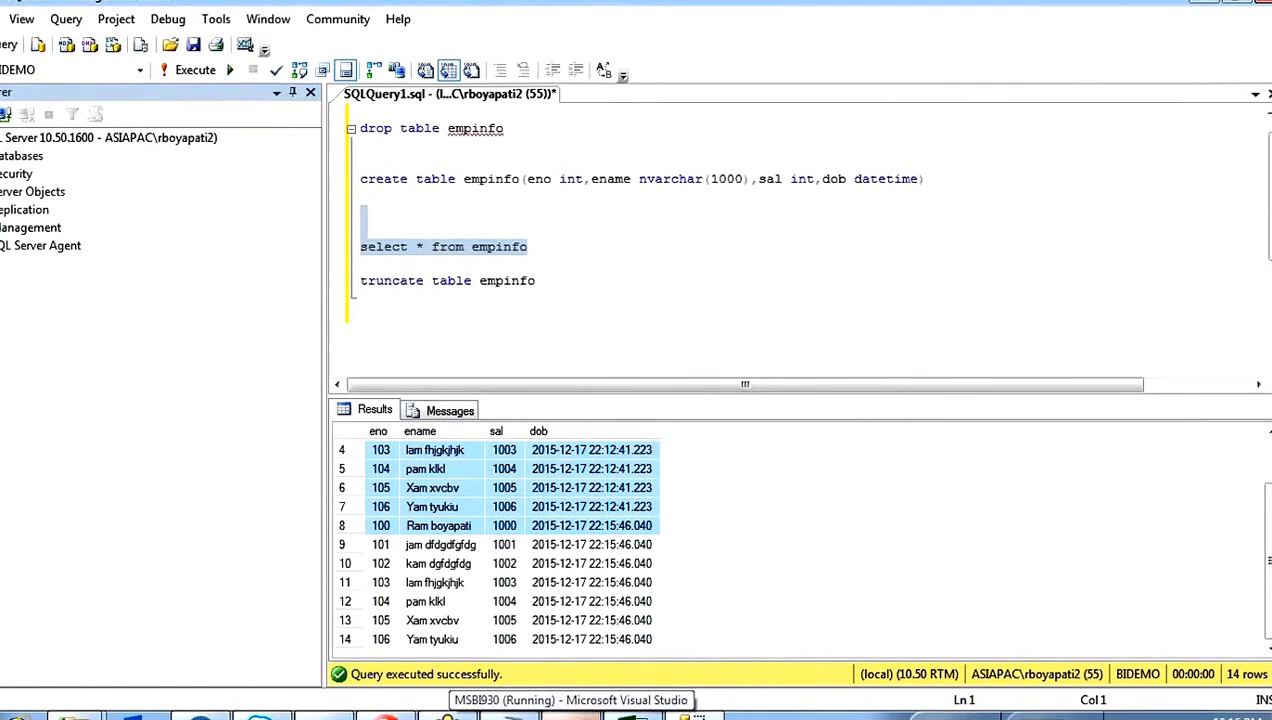
Step: Switch to Visual Studio, stop debugging, and delete OLE DB Destination from the data flow
click(570, 714)
click(521, 43)
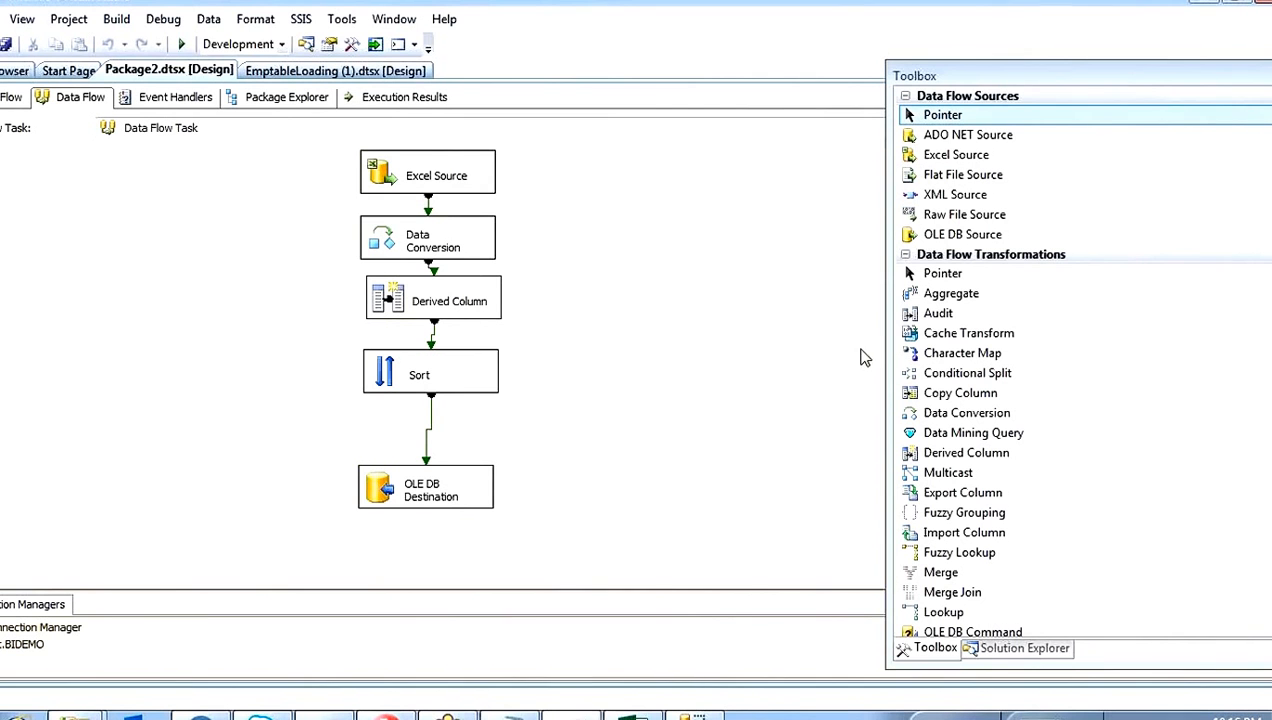
drag(361, 458, 526, 531)
key(Delete)
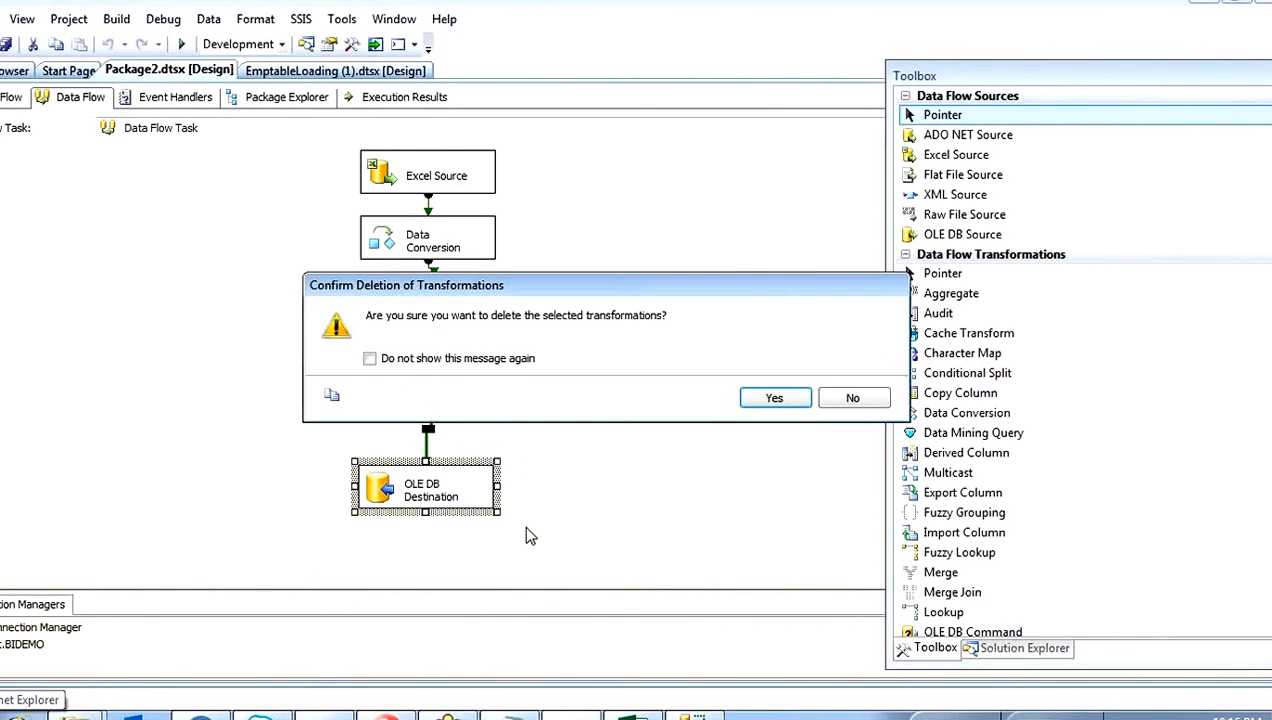
click(784, 398)
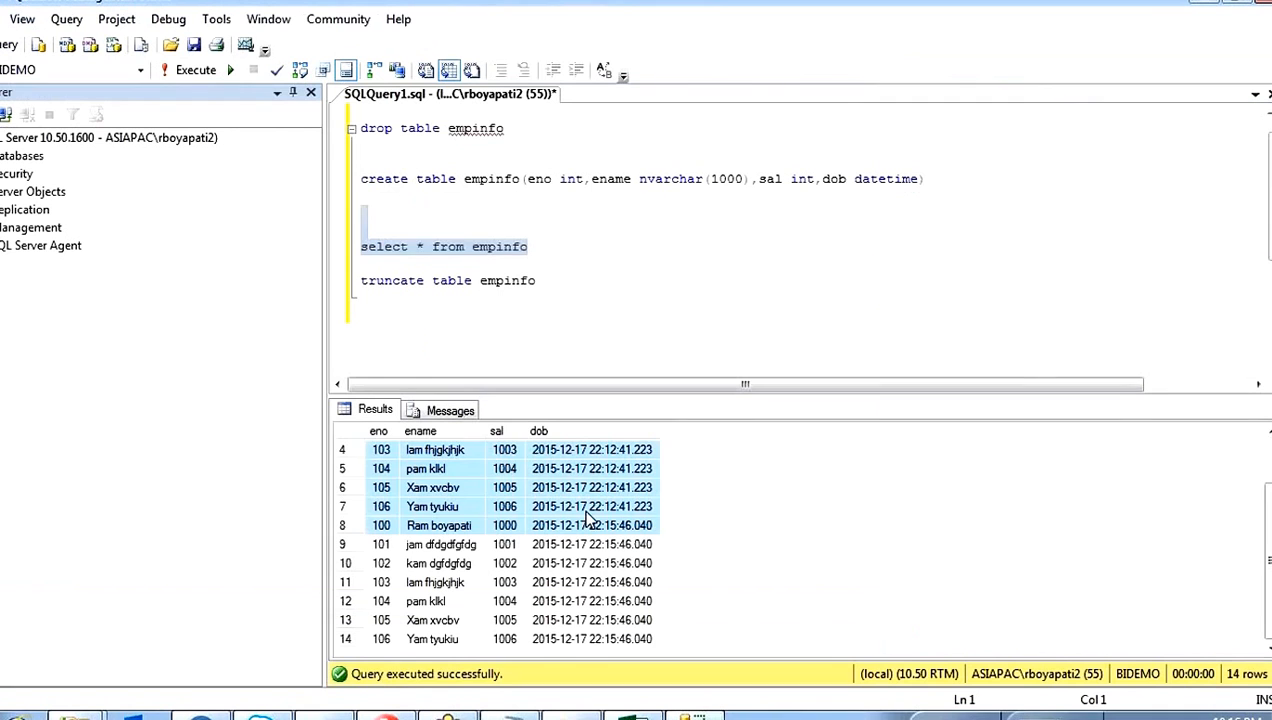
Step: In SQL Server Management Studio, change the create statement's table name to empinfo1 and execute it
click(560, 262)
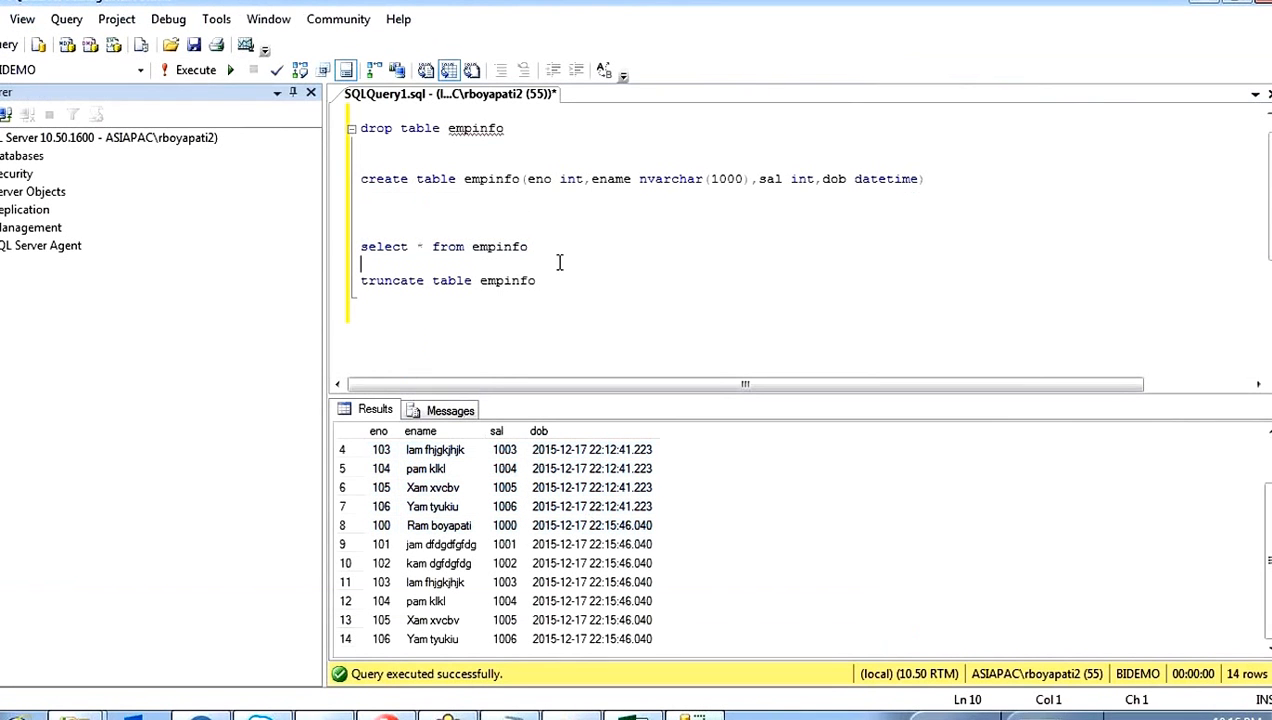
click(519, 178)
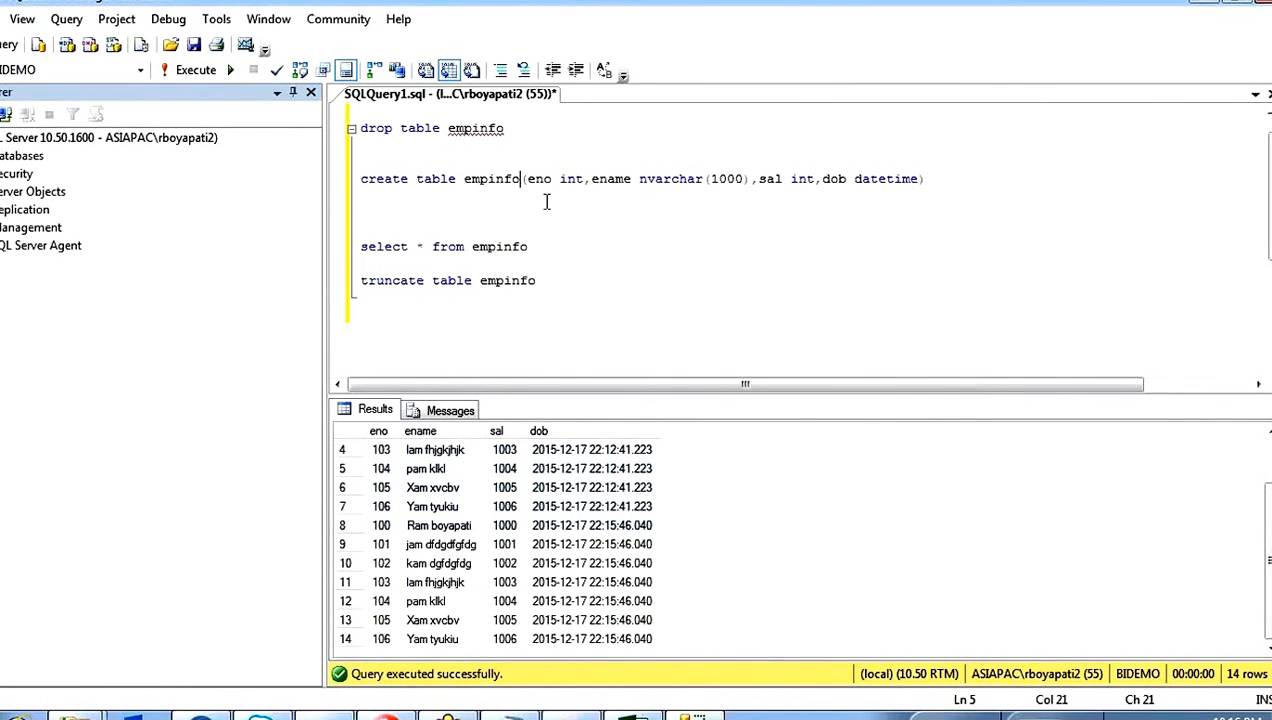
text(1)
drag(980, 187, 961, 150)
key(F5)
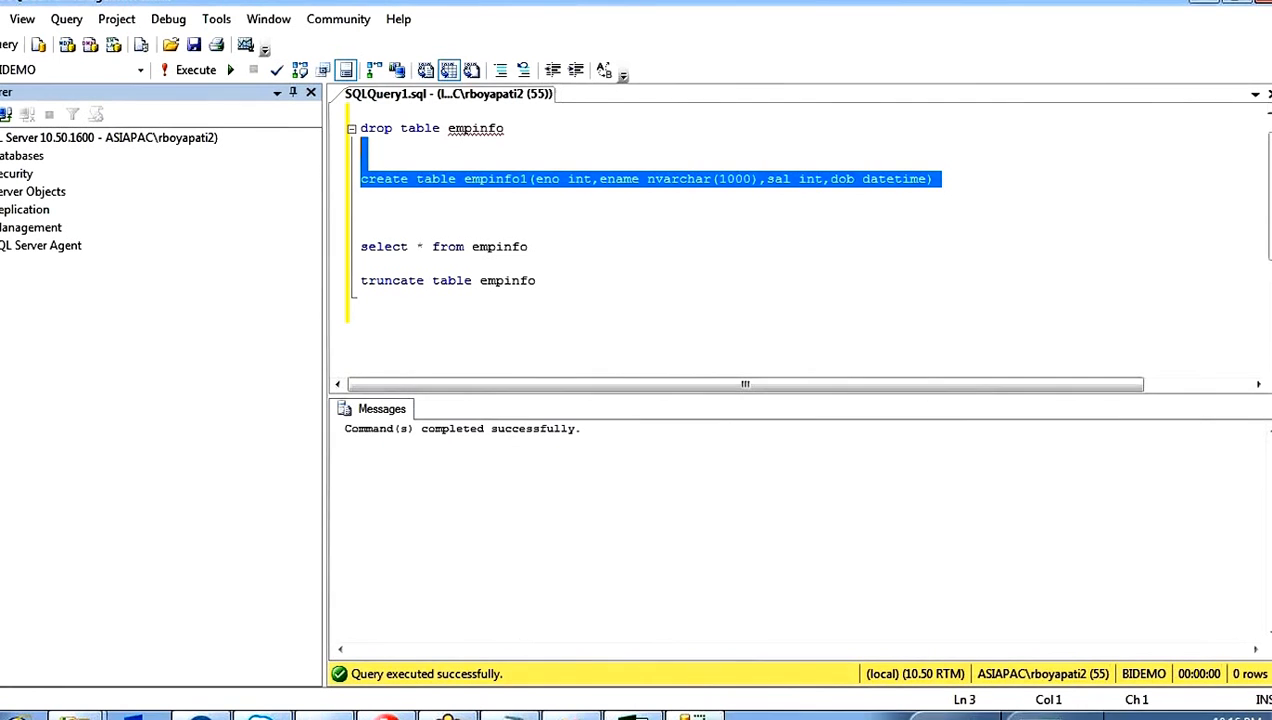
Step: Change the create statement's table name to empinfo2 and create that table
click(673, 264)
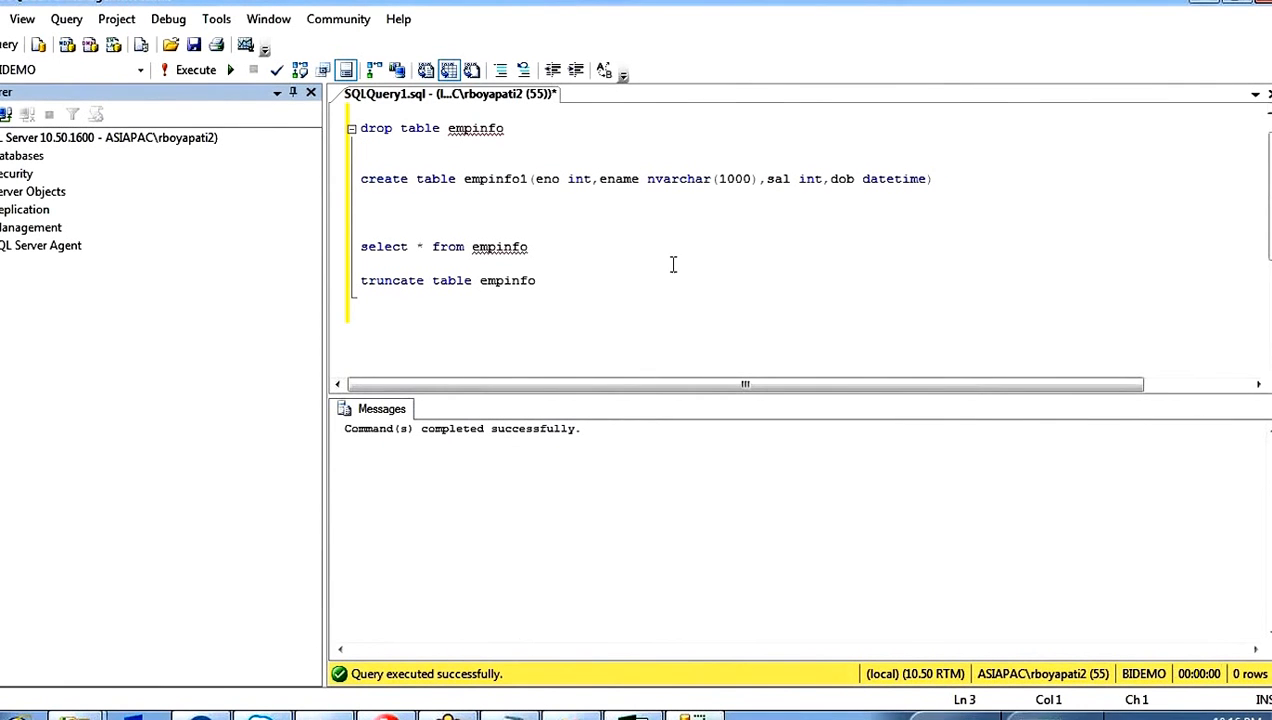
click(530, 178)
key(BackSpace)
text(2)
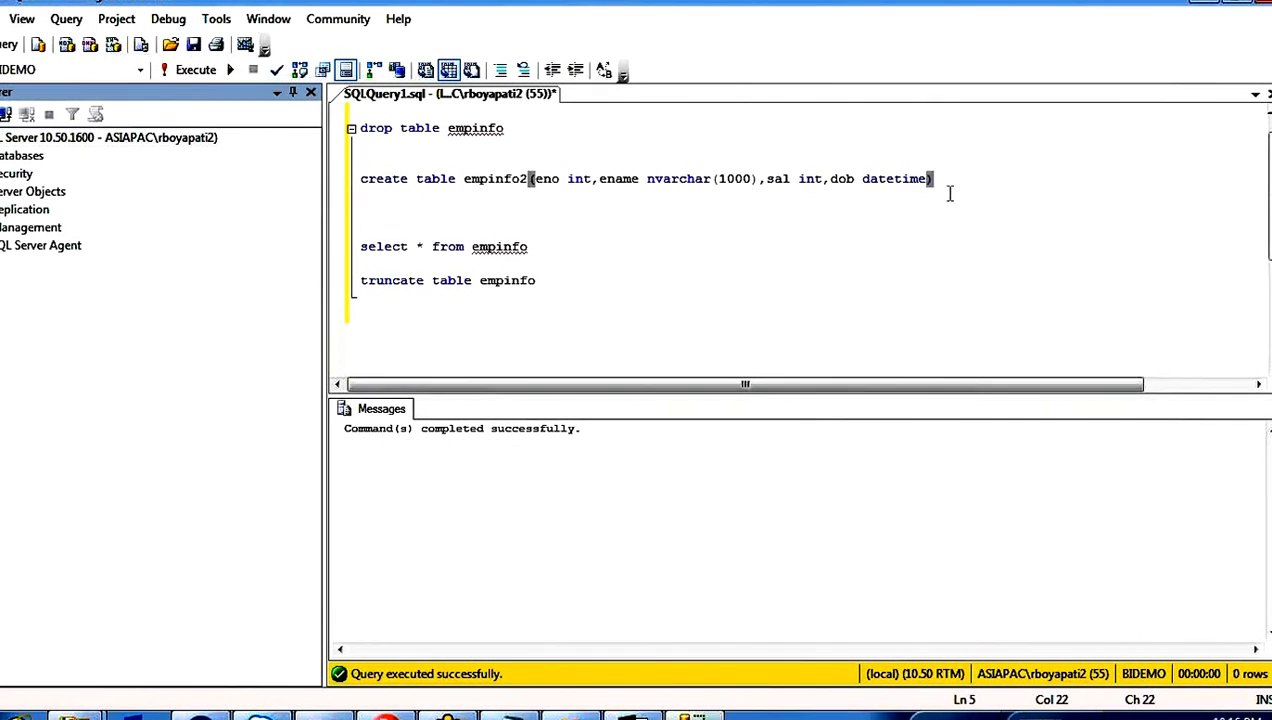
drag(946, 190, 957, 159)
Step: Copy the empinfo select query below itself and point the copy at empinfo1
click(544, 248)
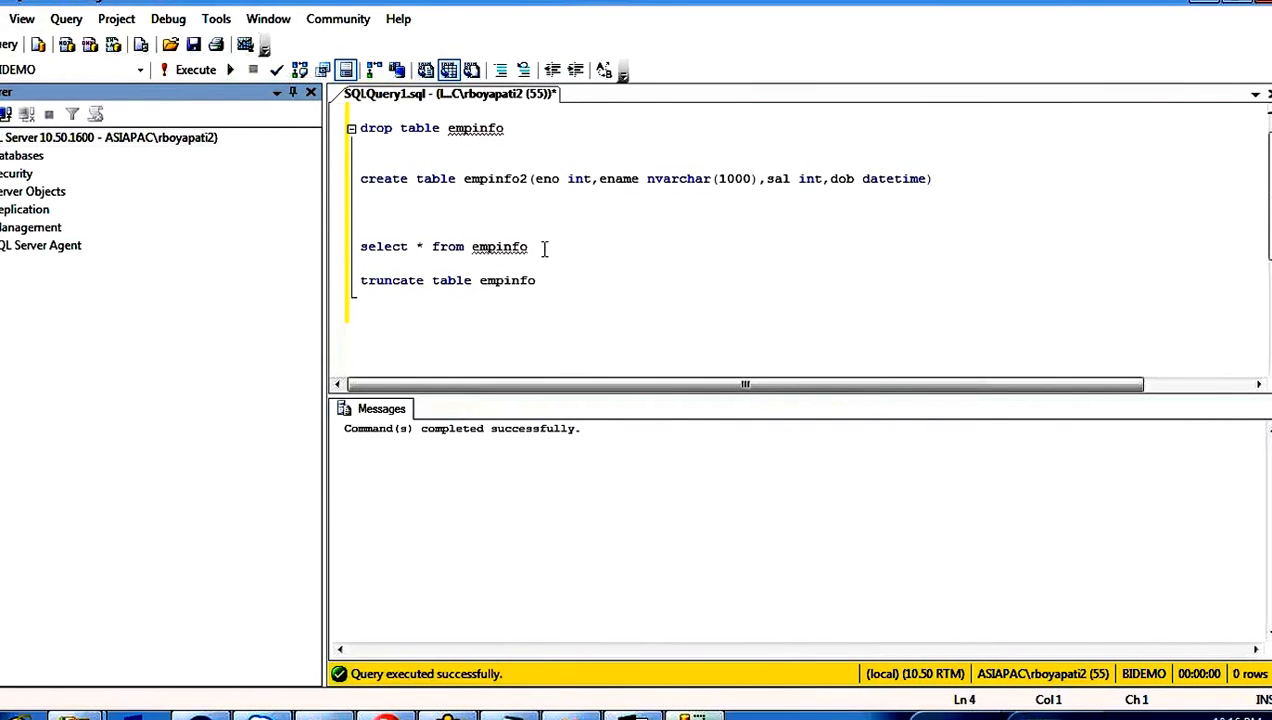
key(shift+Up)
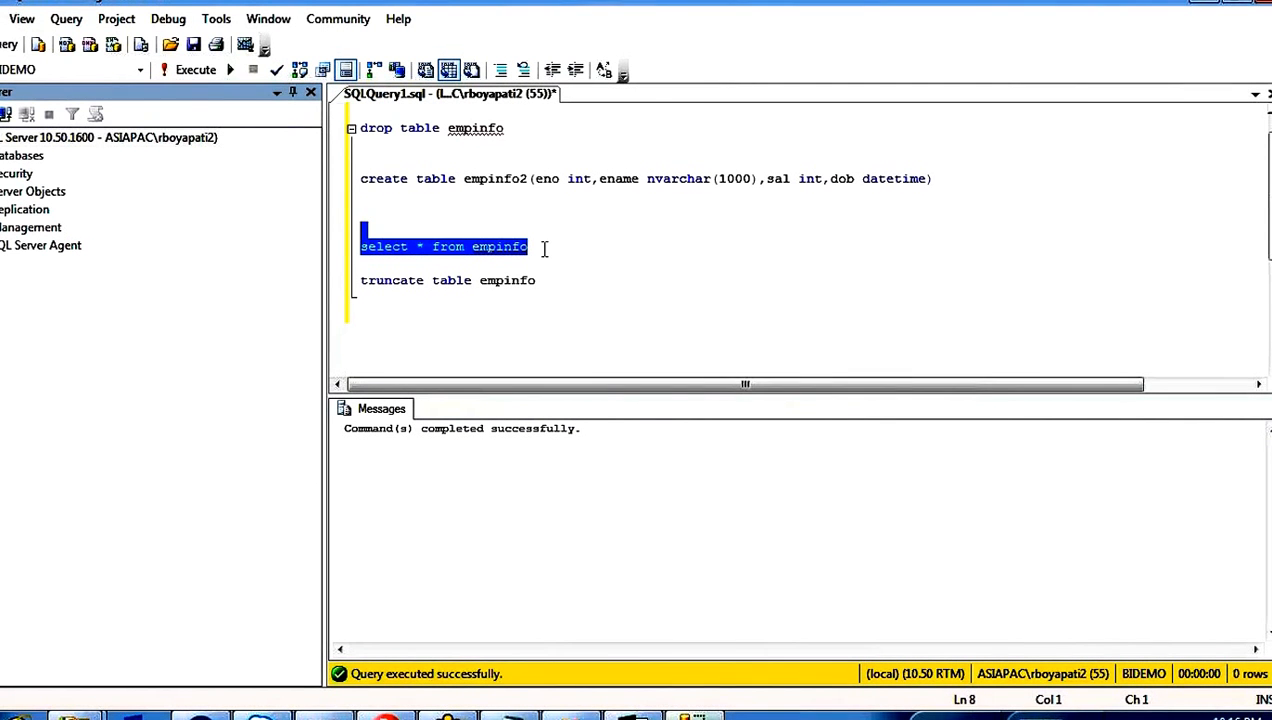
key(ctrl+c)
click(544, 248)
key(Return)
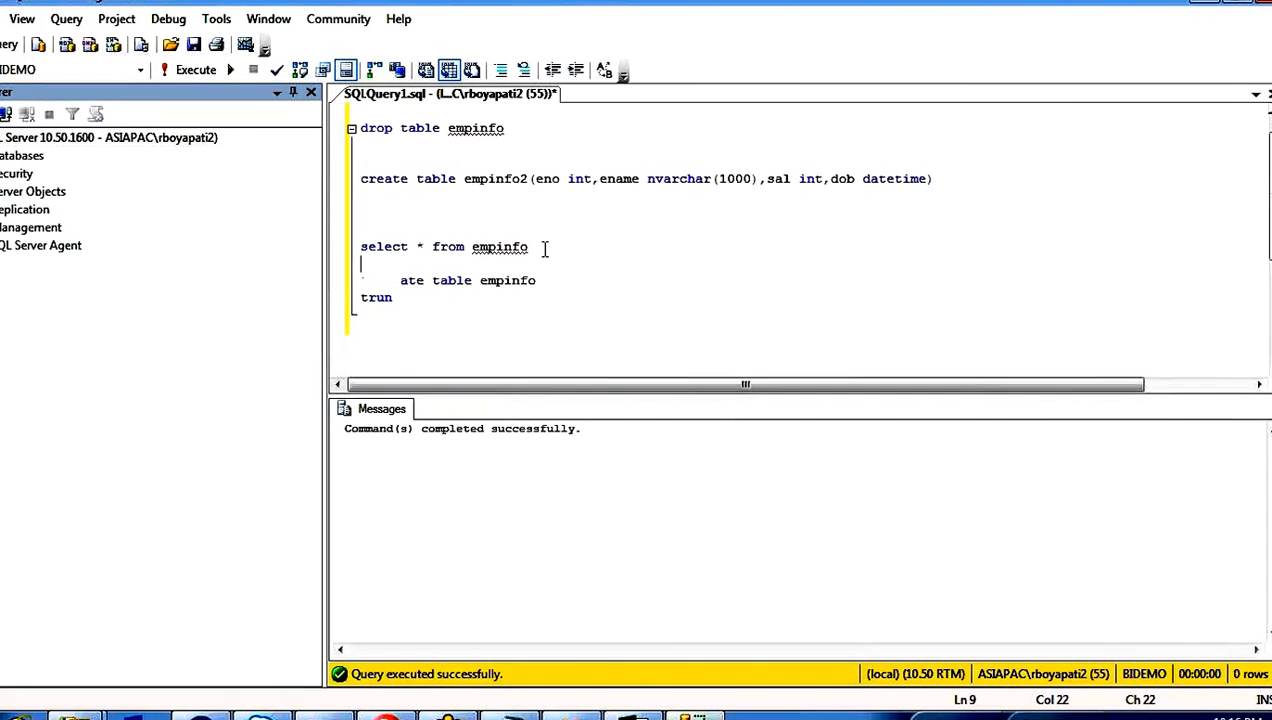
key(ctrl+v)
text(1)
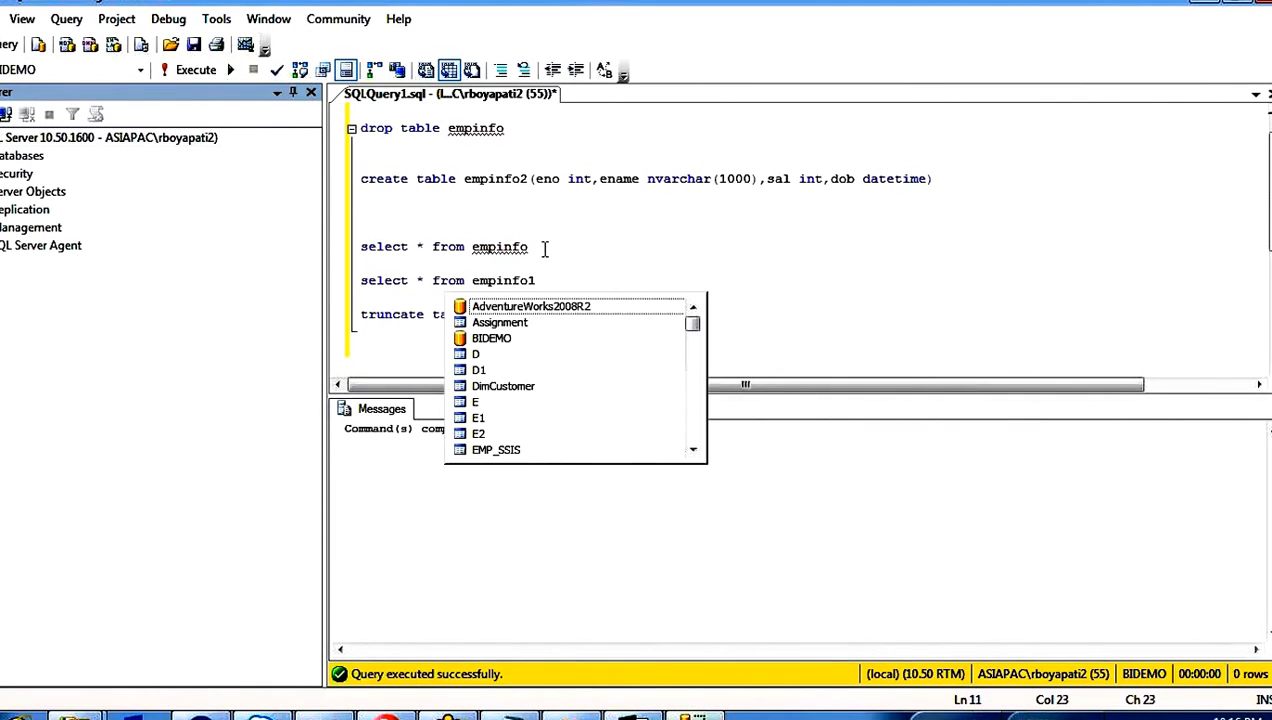
Step: Add a third select query for empinfo2 and run all three select queries together
key(Escape)
key(Return)
key(Return)
key(ctrl+v)
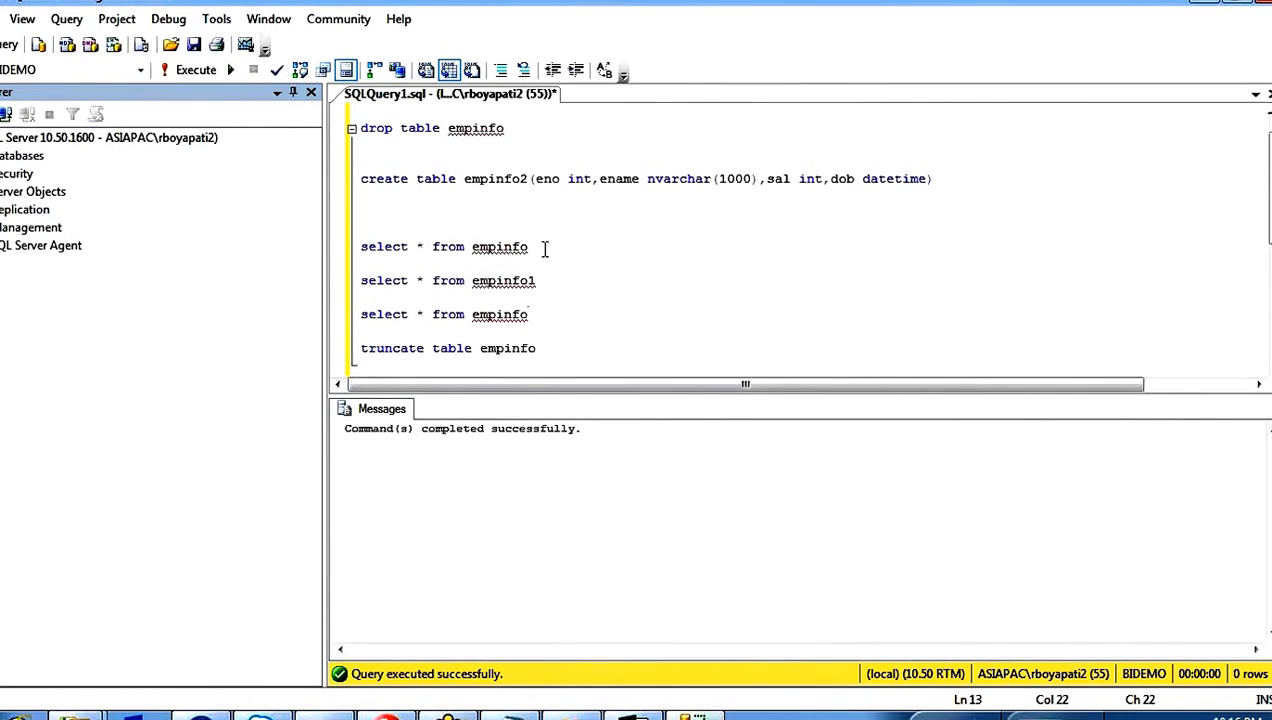
text(2)
drag(559, 317, 364, 231)
key(F5)
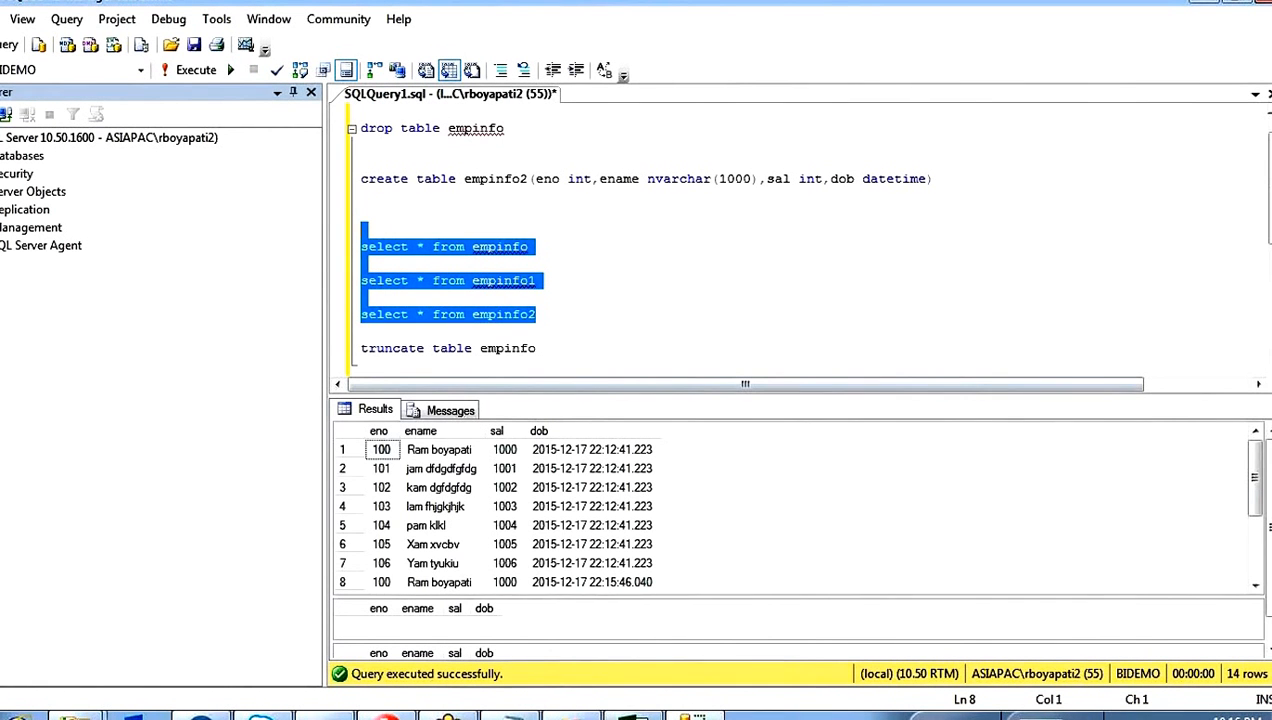
Step: Truncate table empinfo and rerun the select queries on empinfo, empinfo1 and empinfo2
drag(540, 348, 273, 349)
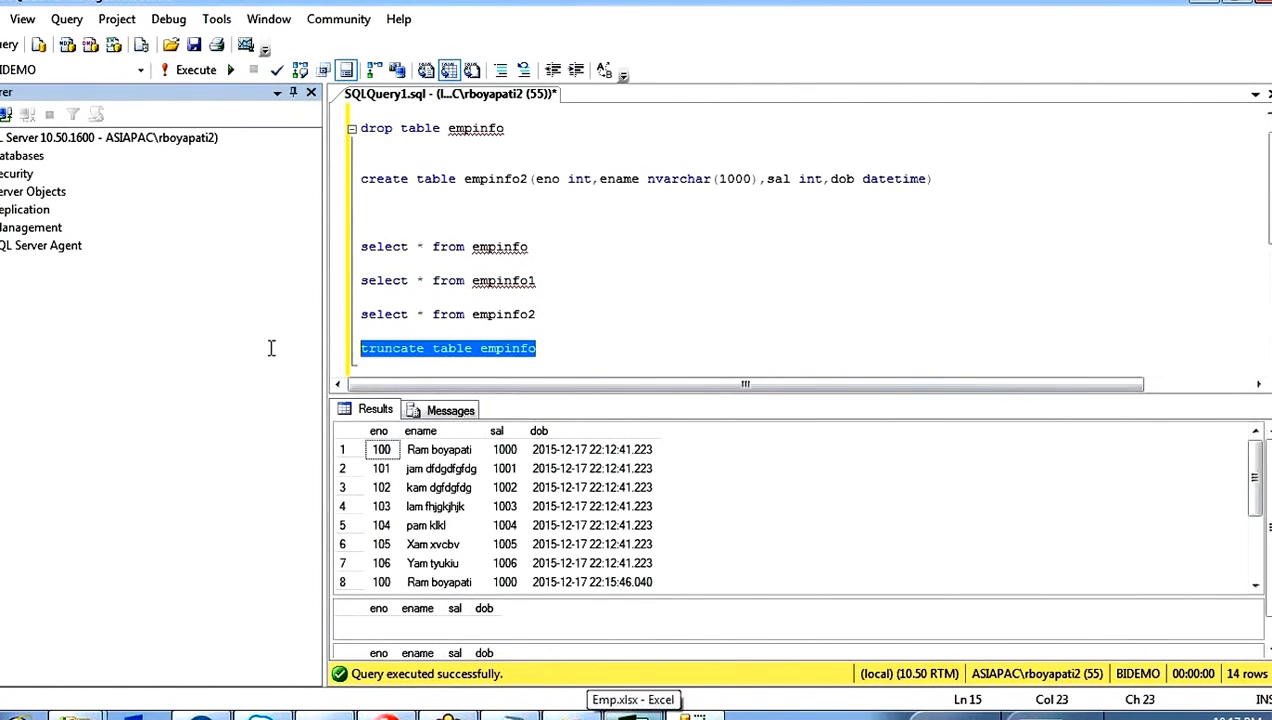
key(F5)
drag(538, 316, 364, 231)
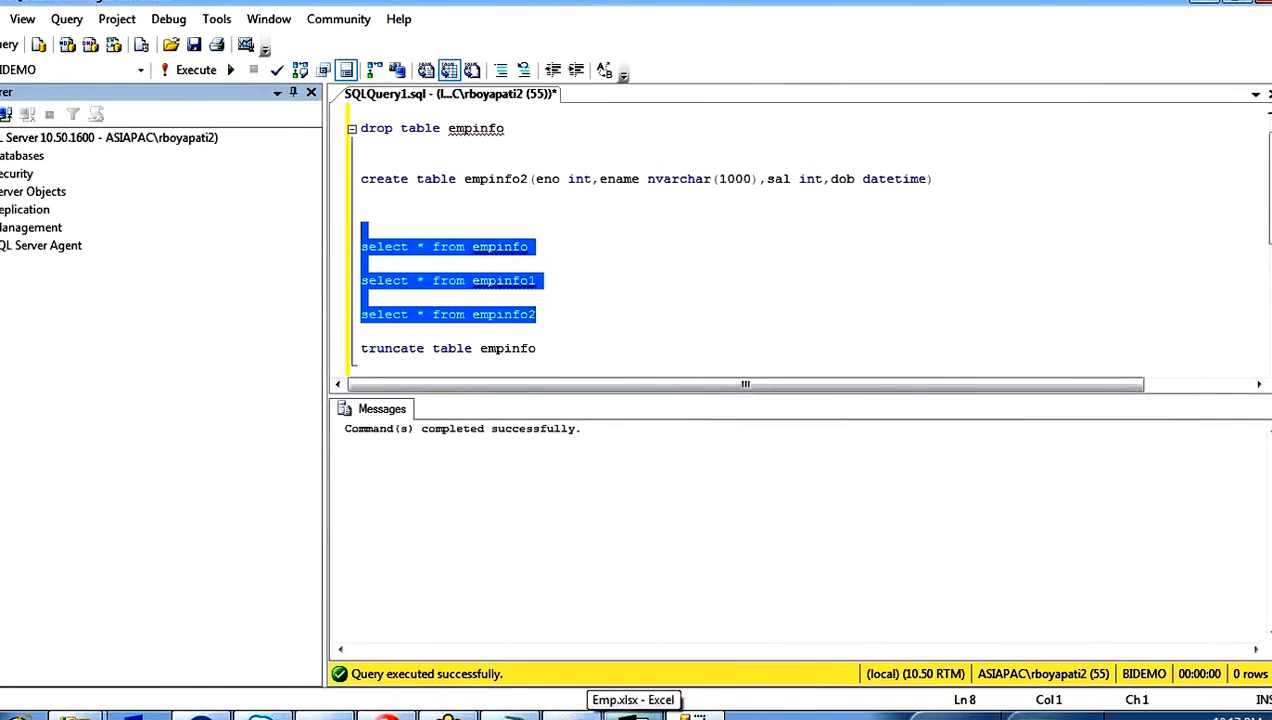
key(F5)
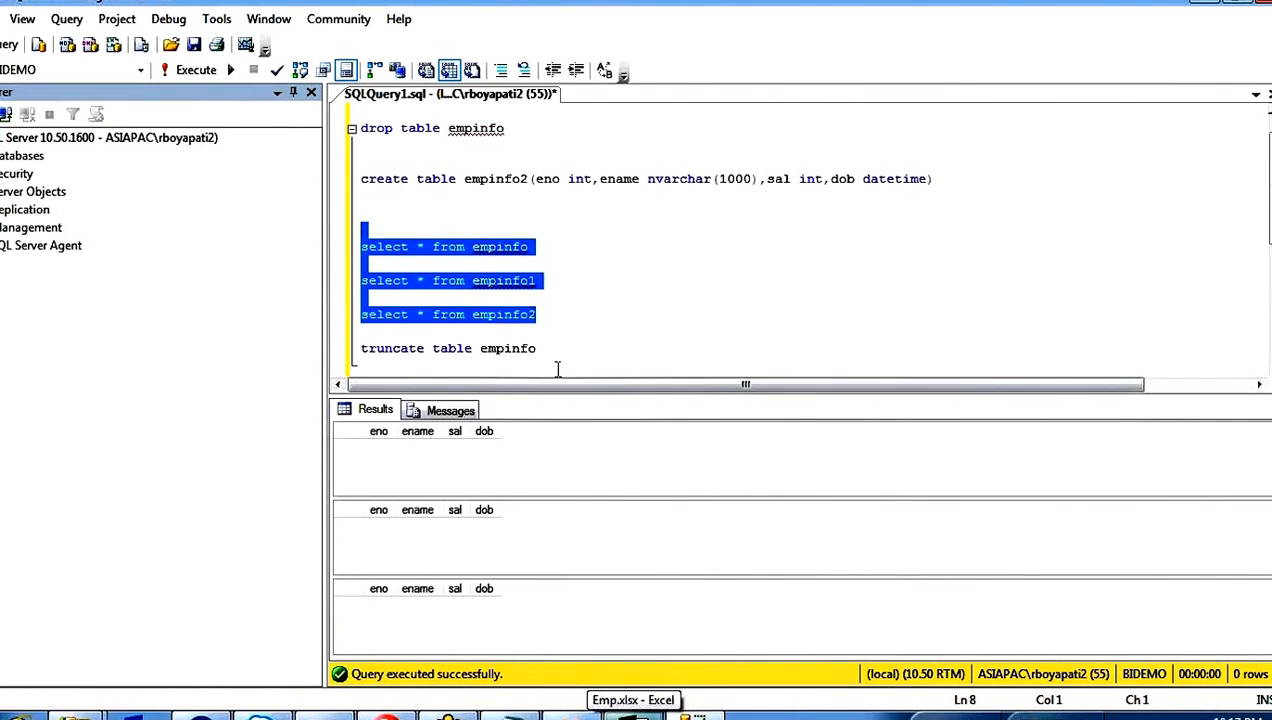
Step: Remove the truncate statement from the query script and switch back to the Visual Studio data flow
drag(540, 348, 345, 349)
key(Delete)
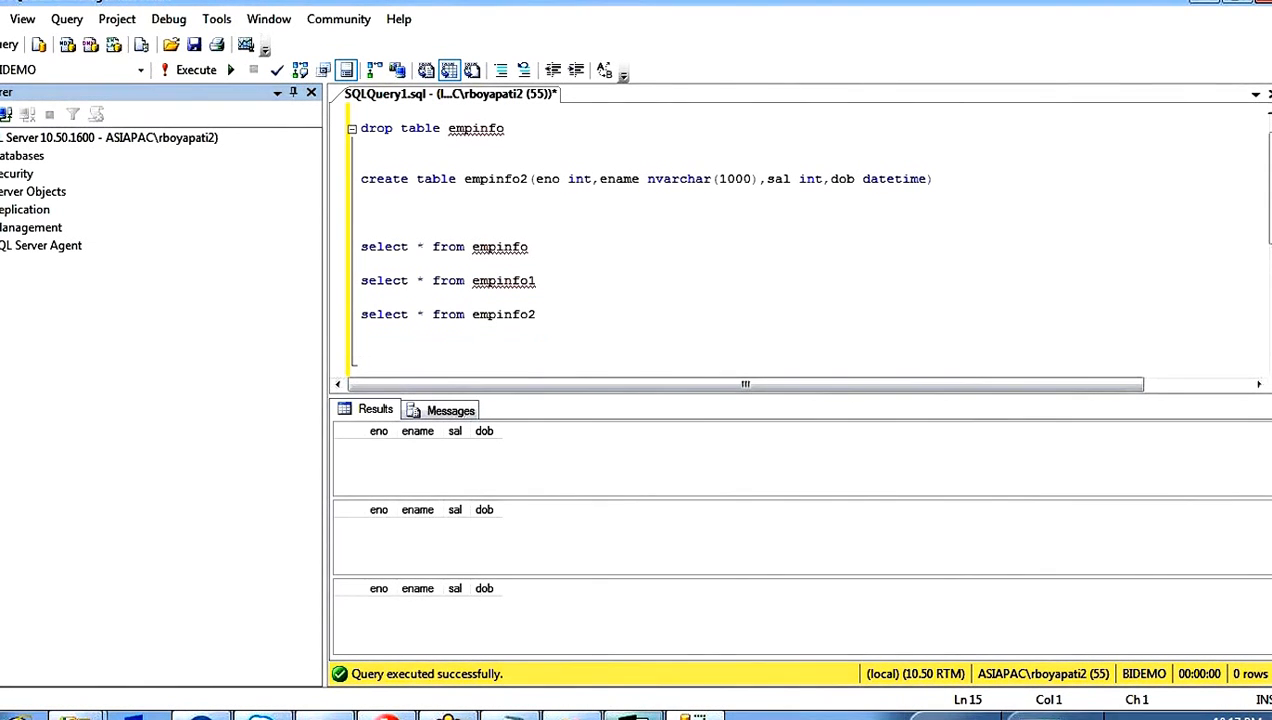
key(alt+Tab)
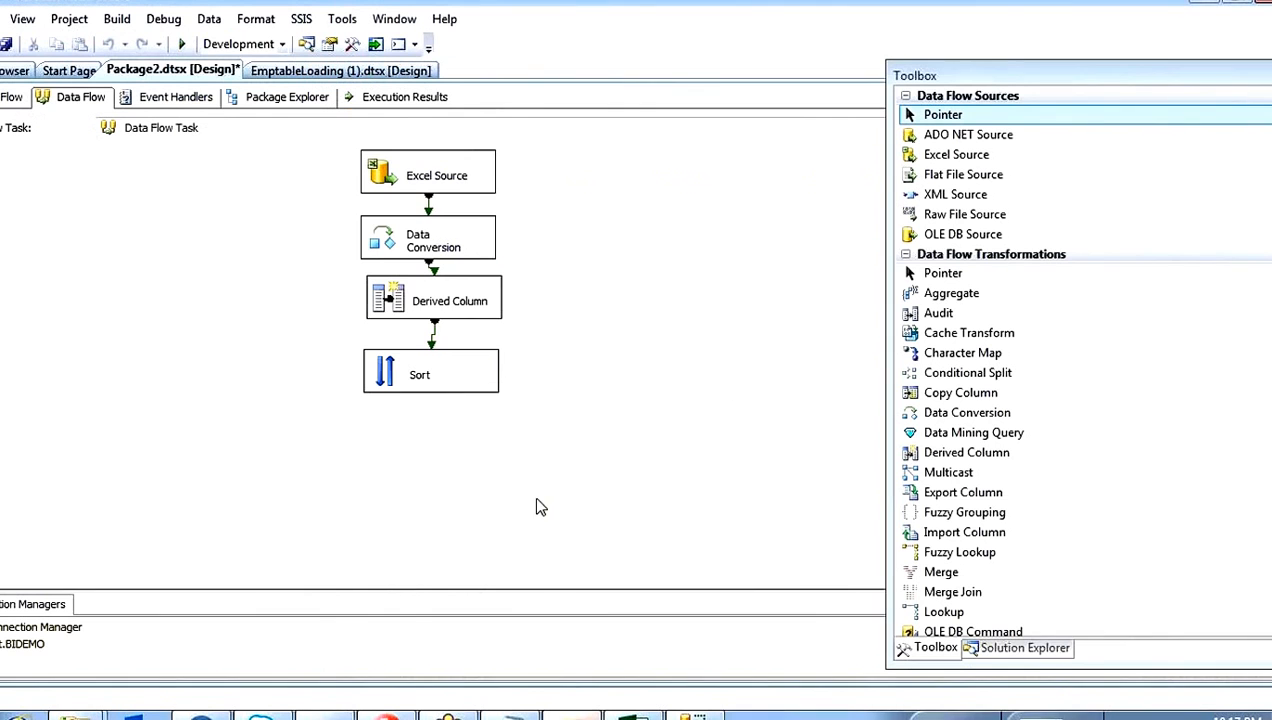
Step: Review the data flow from Excel Source to Sort, and the three table queries in SQL Server Management Studio
scroll(344, 236, up, 1)
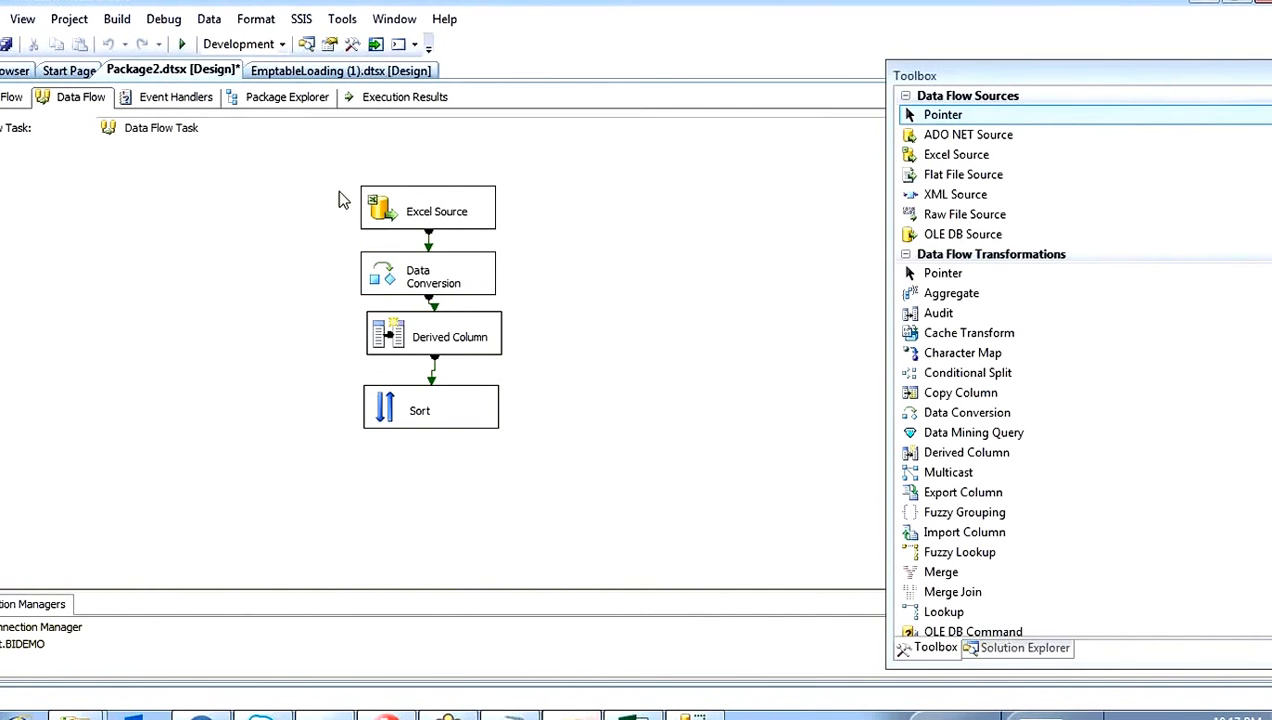
drag(338, 200, 517, 448)
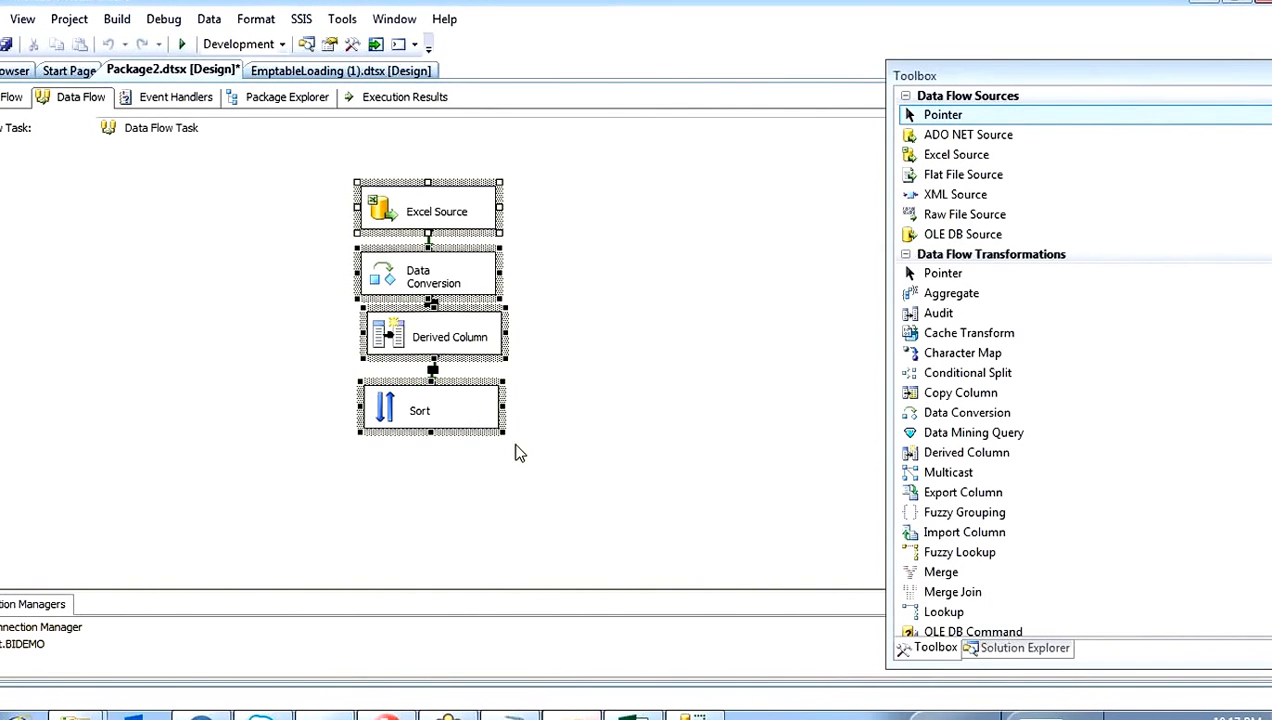
click(724, 407)
scroll(724, 409, down, 1)
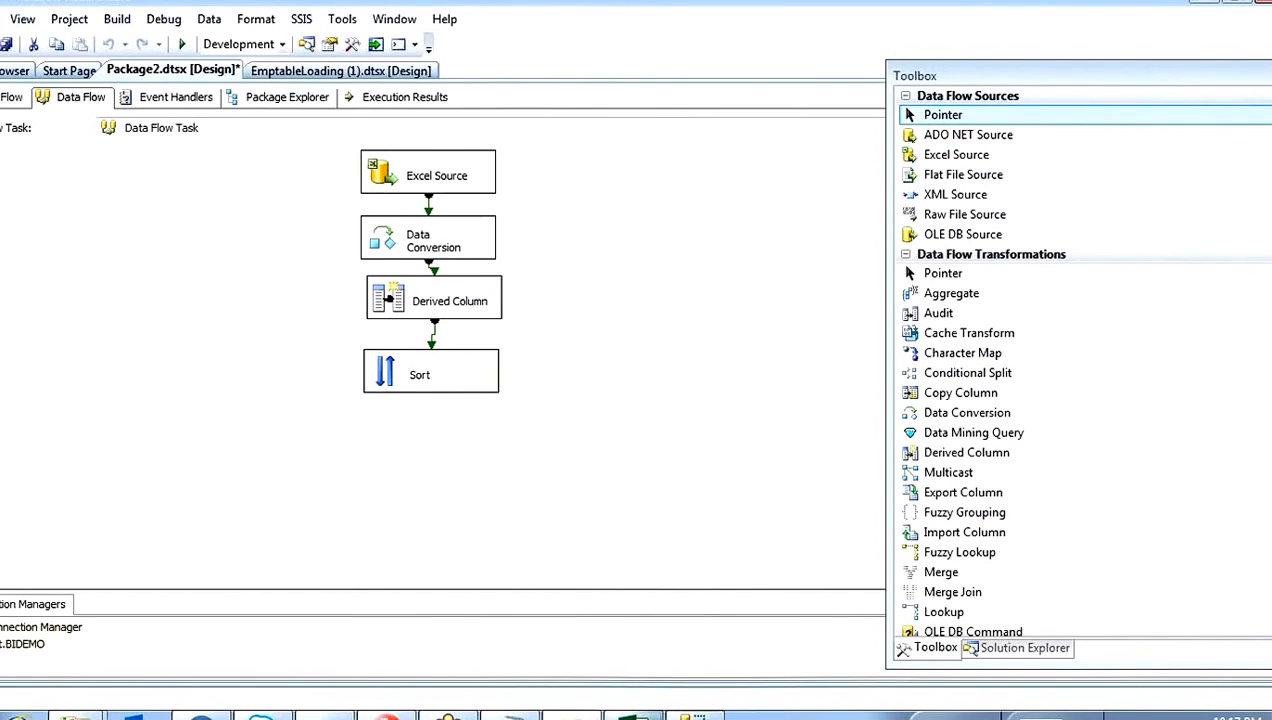
click(448, 716)
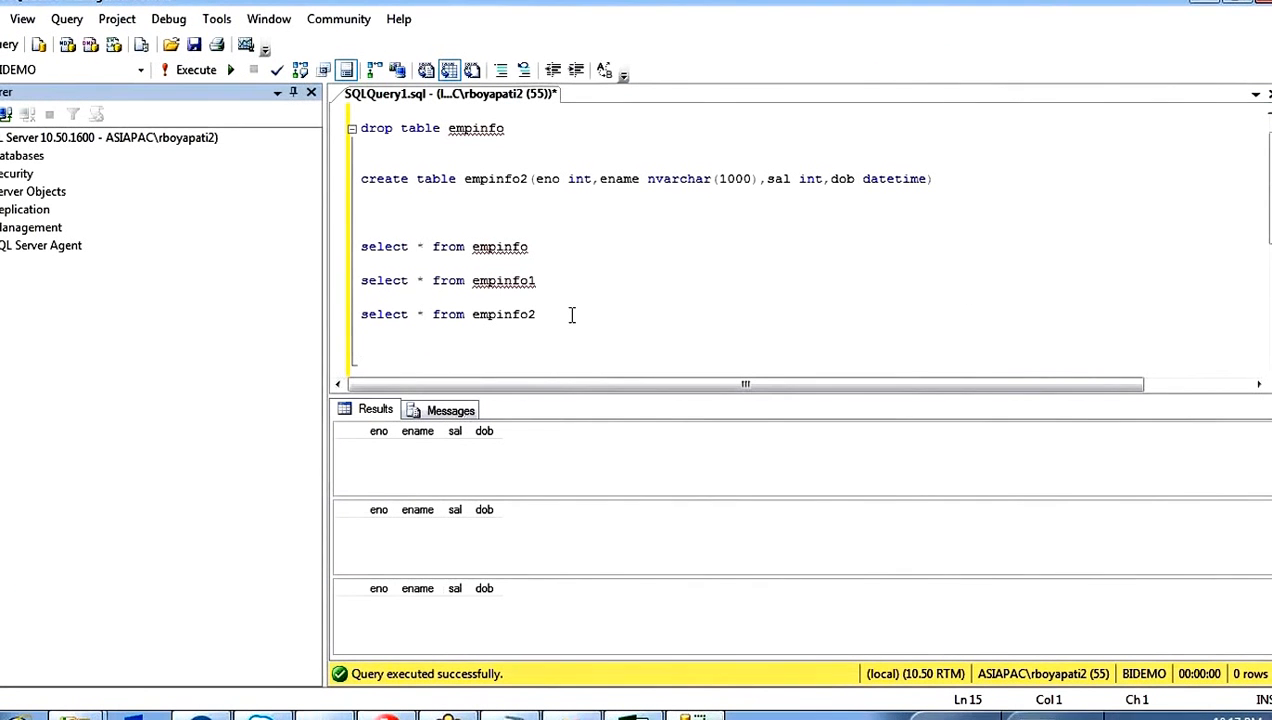
drag(571, 315, 368, 246)
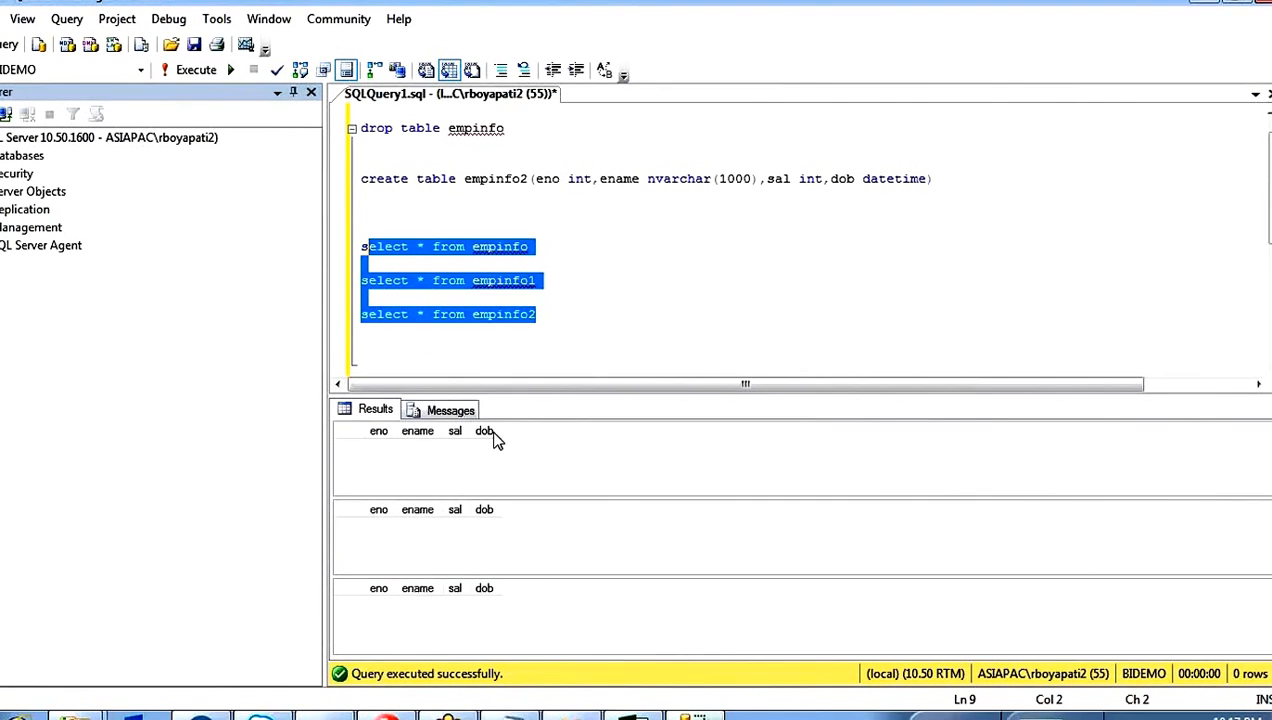
Step: Switch to Visual Studio, add a Multicast transformation below Sort and connect the Sort output to it
click(573, 716)
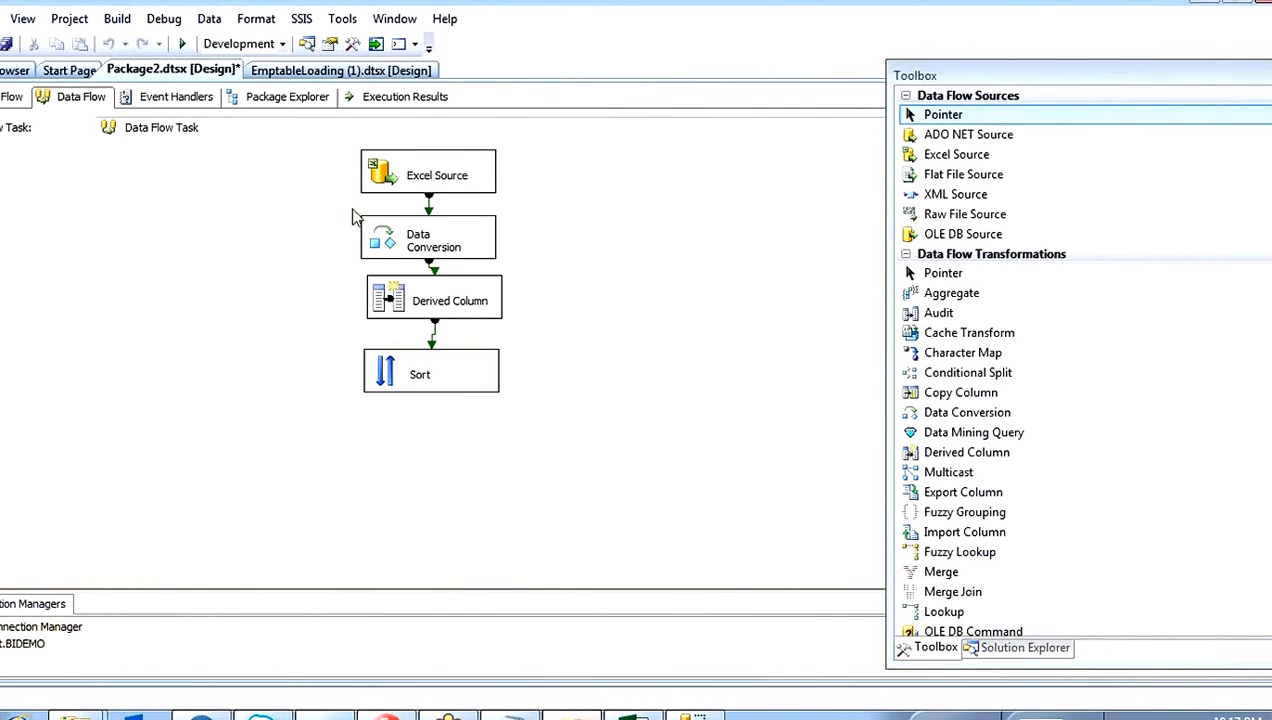
click(336, 130)
click(316, 272)
drag(344, 153, 513, 428)
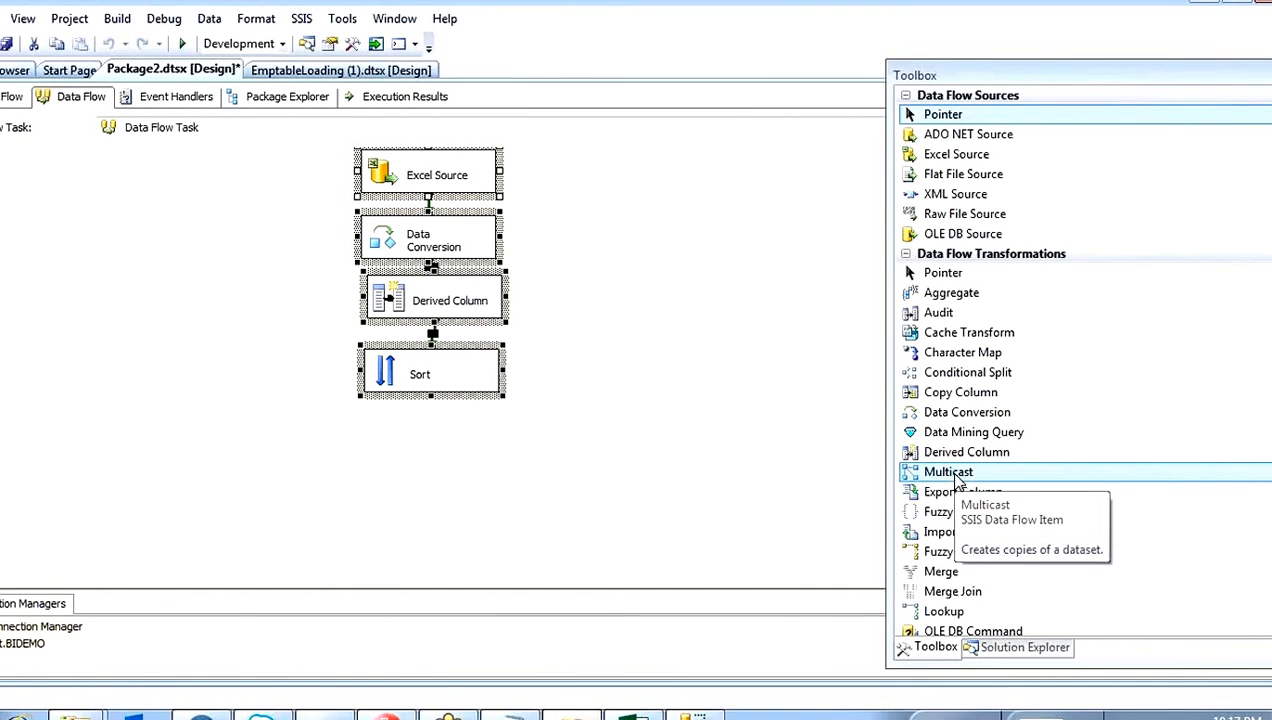
drag(955, 480, 391, 419)
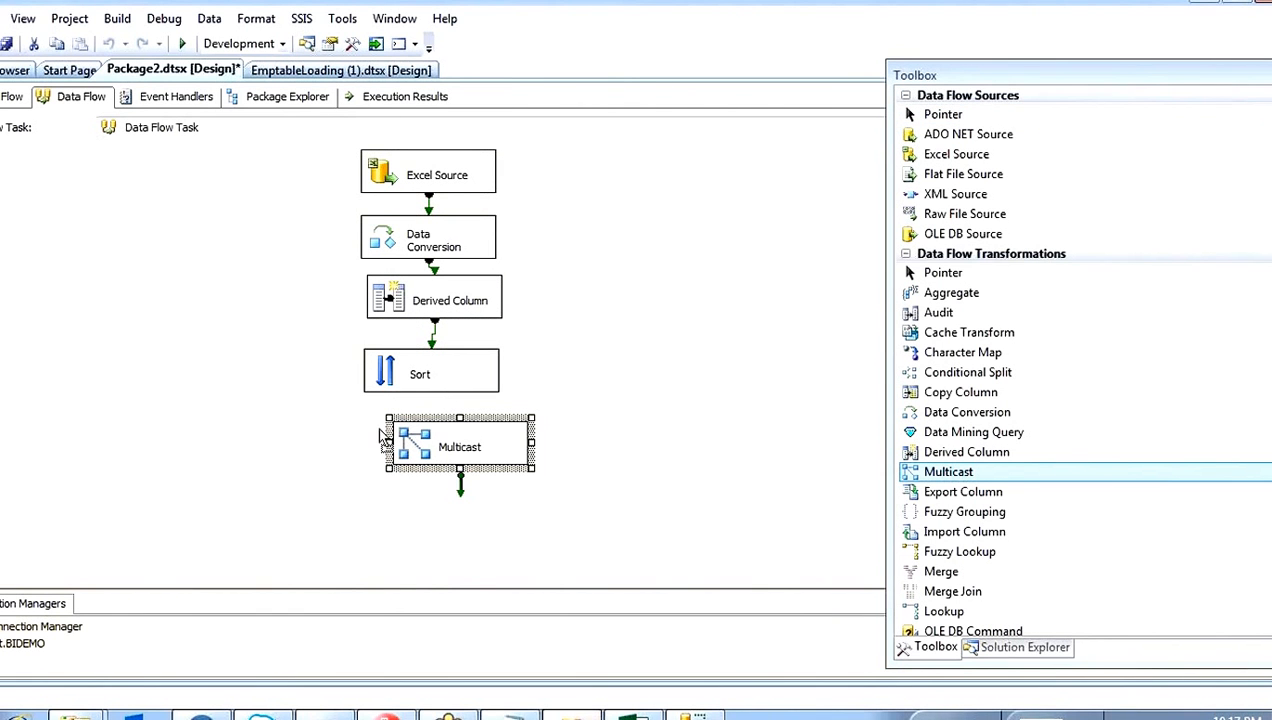
click(410, 372)
drag(431, 398, 420, 433)
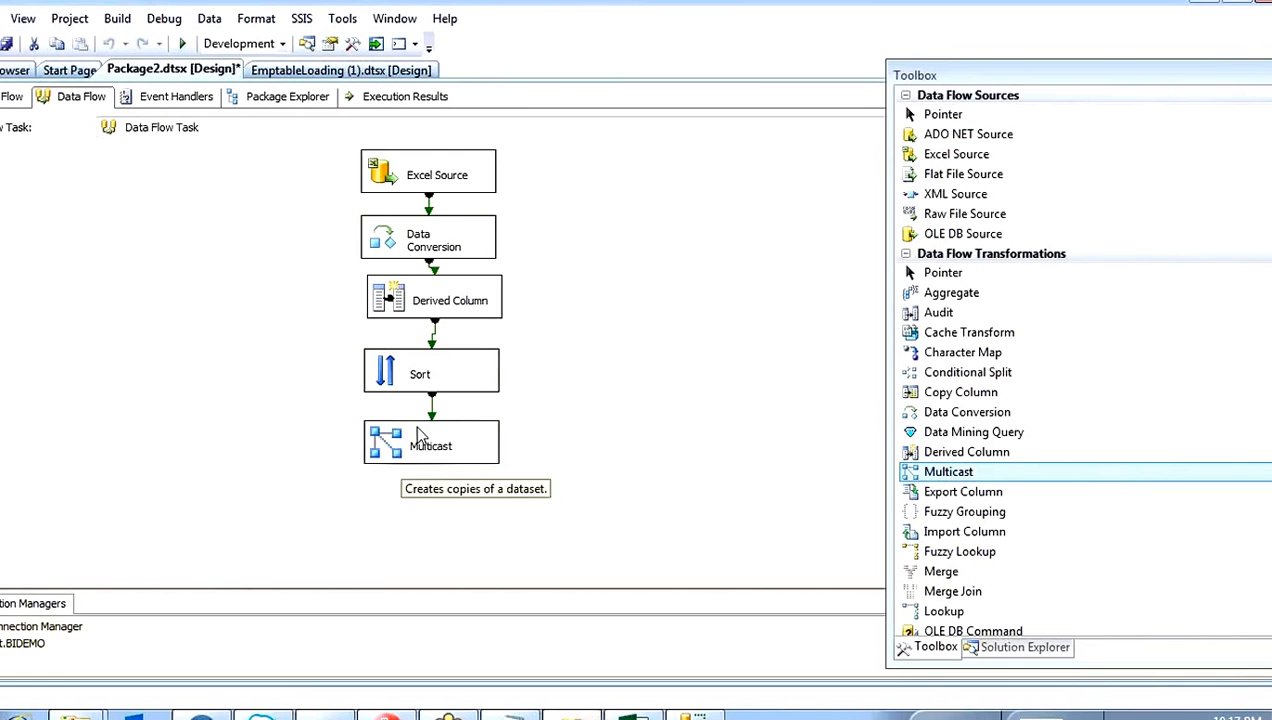
click(412, 450)
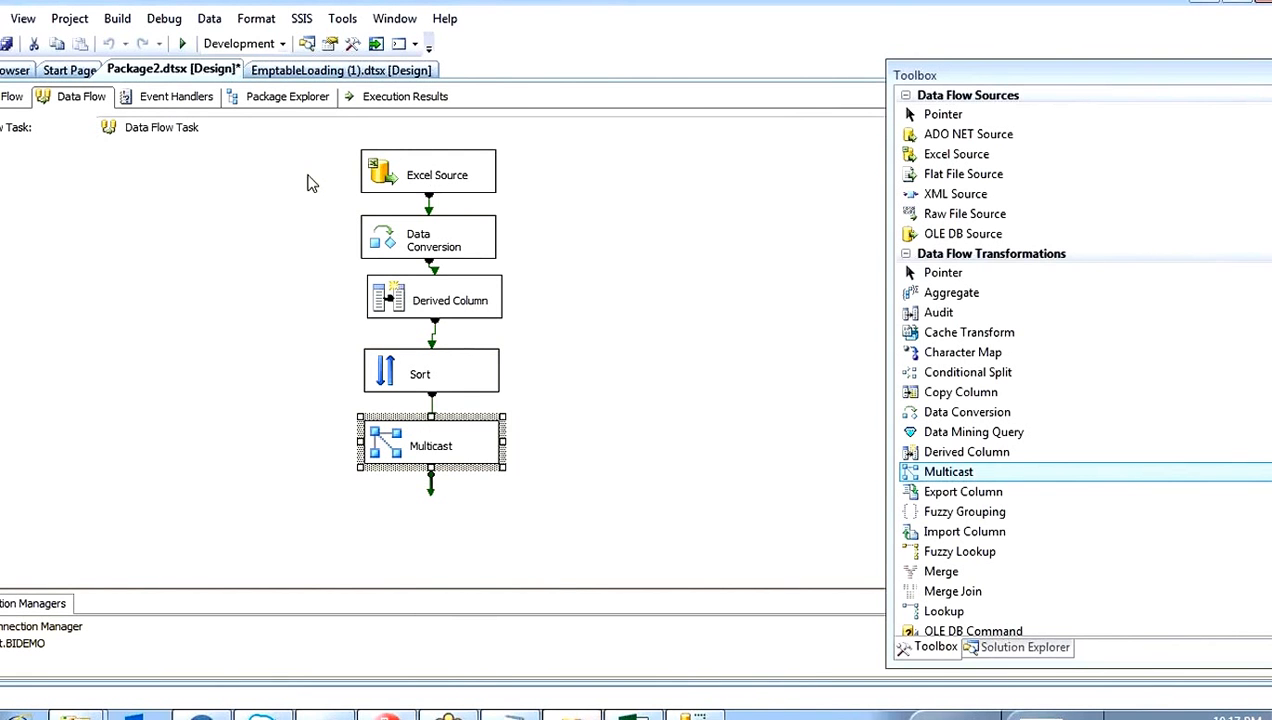
drag(309, 165, 508, 397)
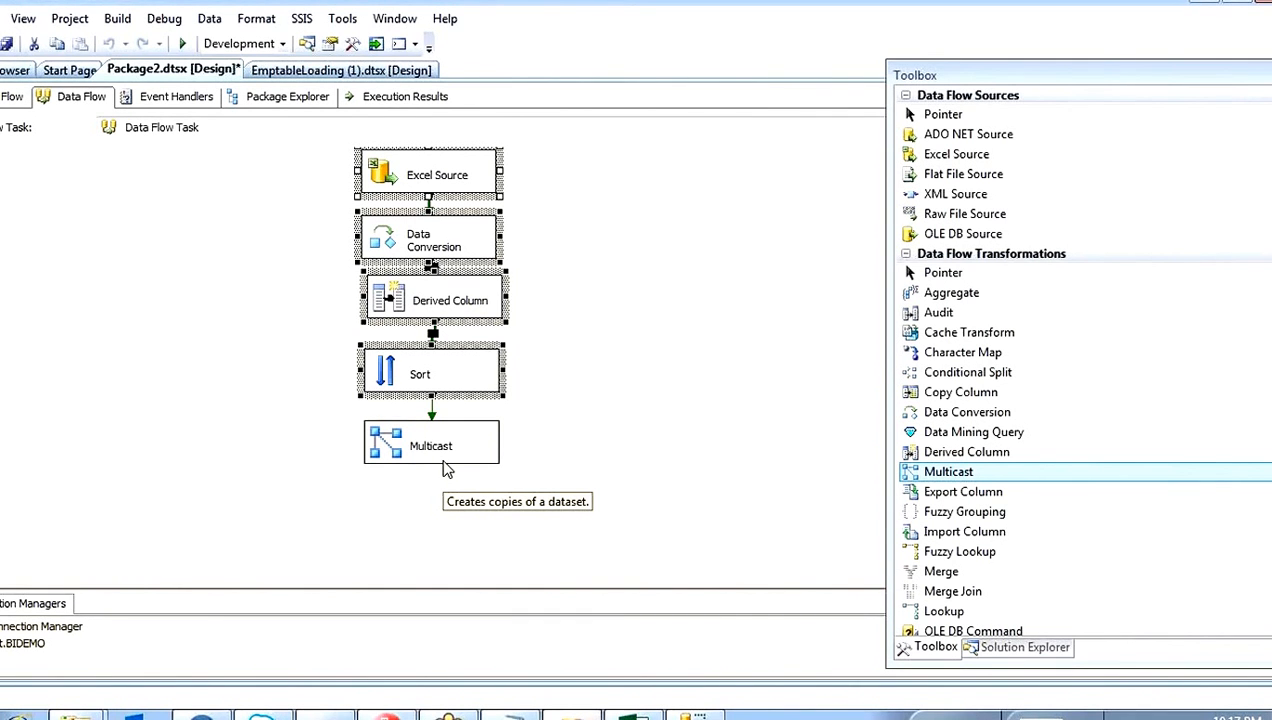
Step: Add an OLE DB Destination below Multicast and connect a Multicast output to it
click(412, 446)
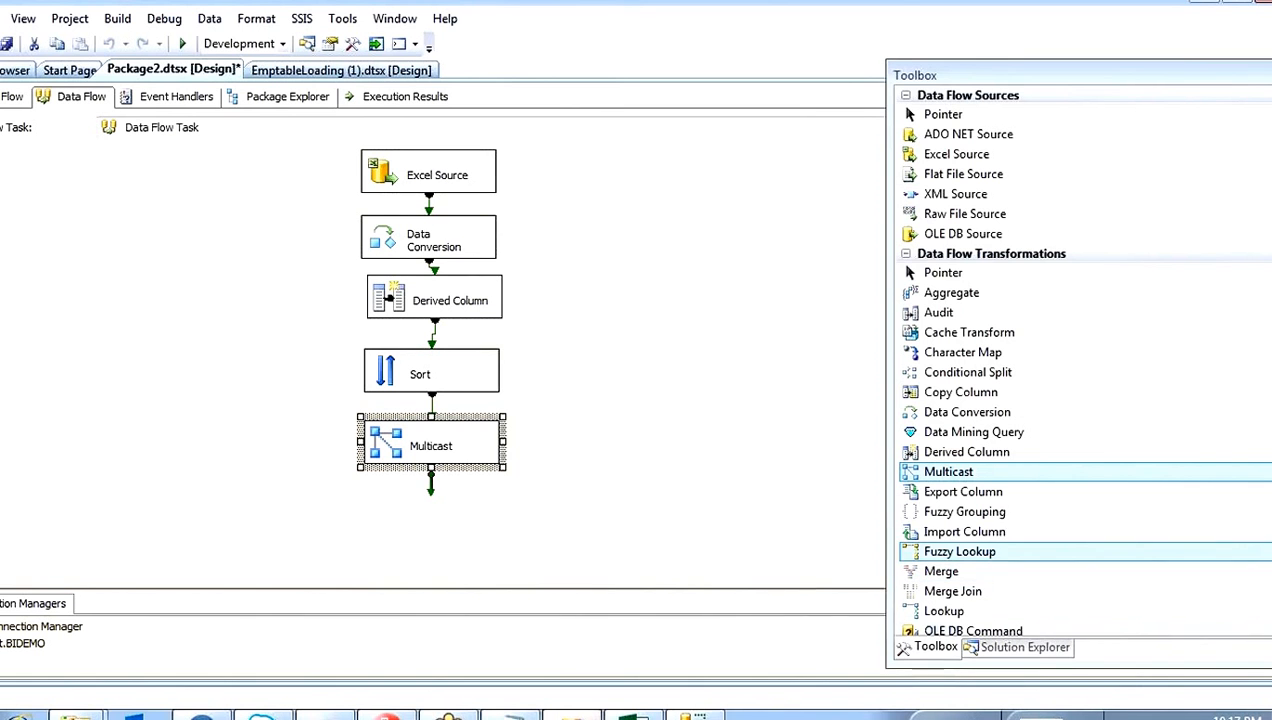
scroll(1100, 450, down, 9)
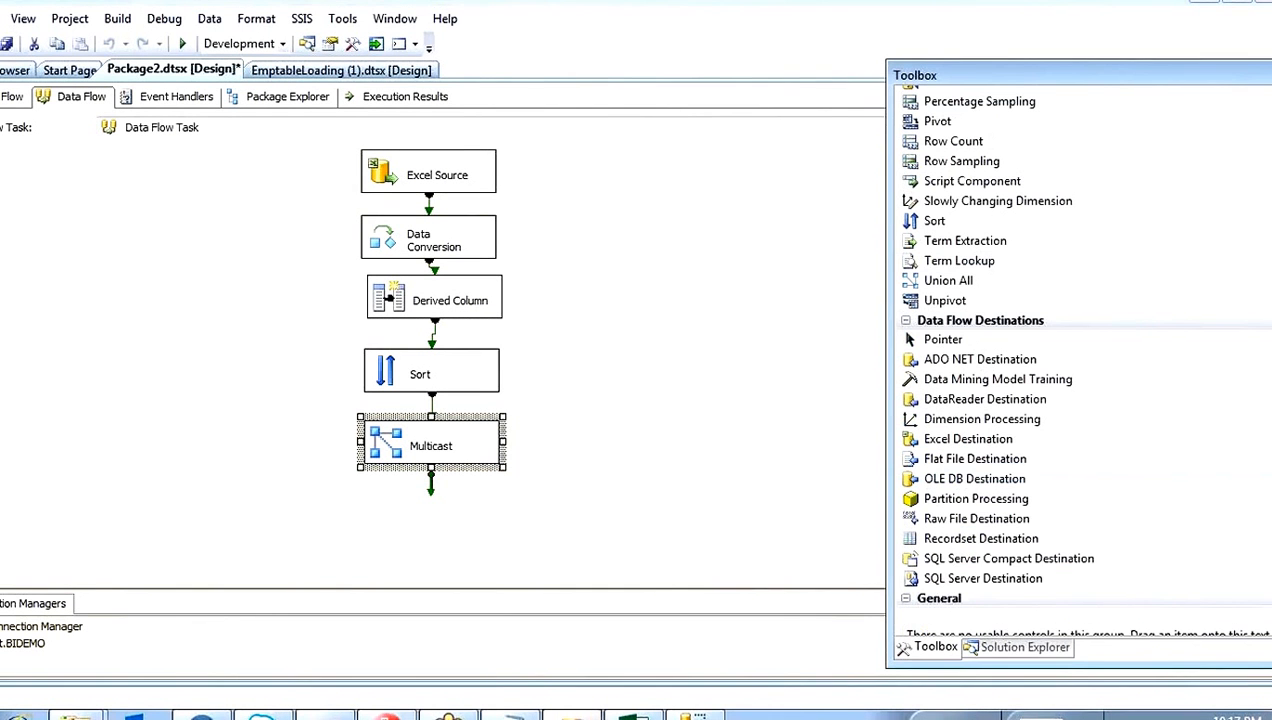
drag(970, 489, 165, 500)
click(417, 444)
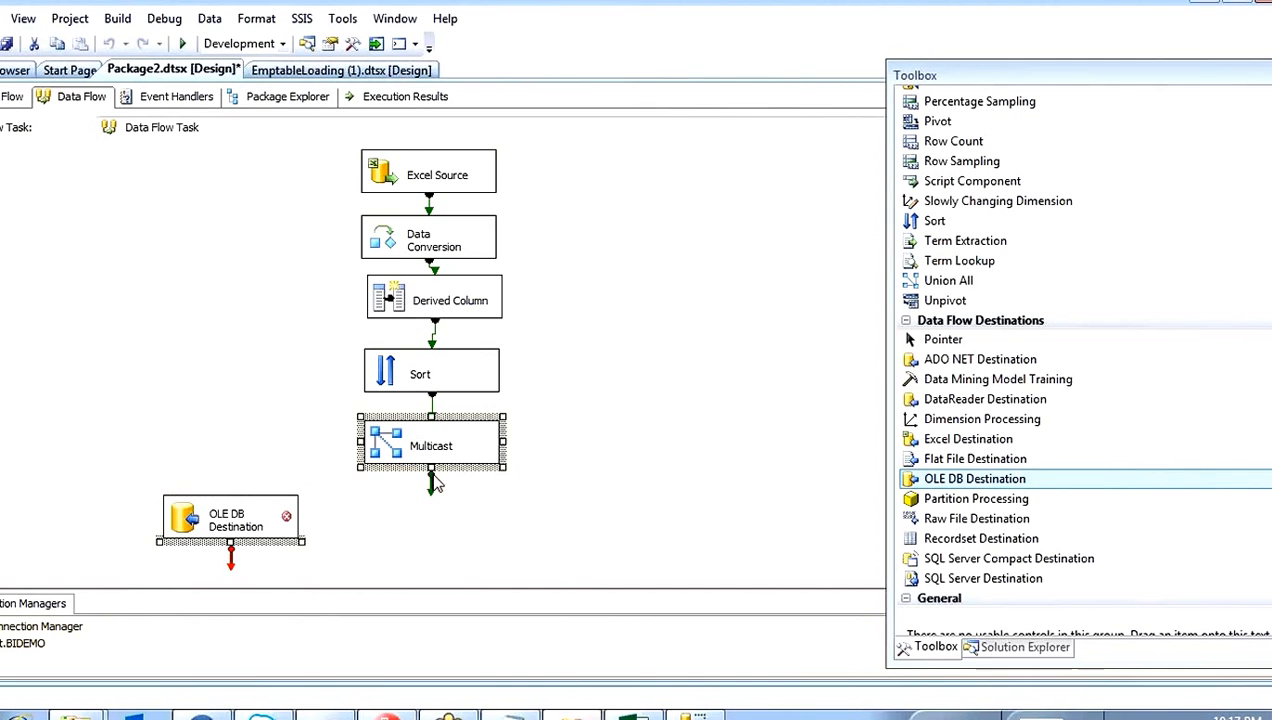
drag(371, 503, 264, 502)
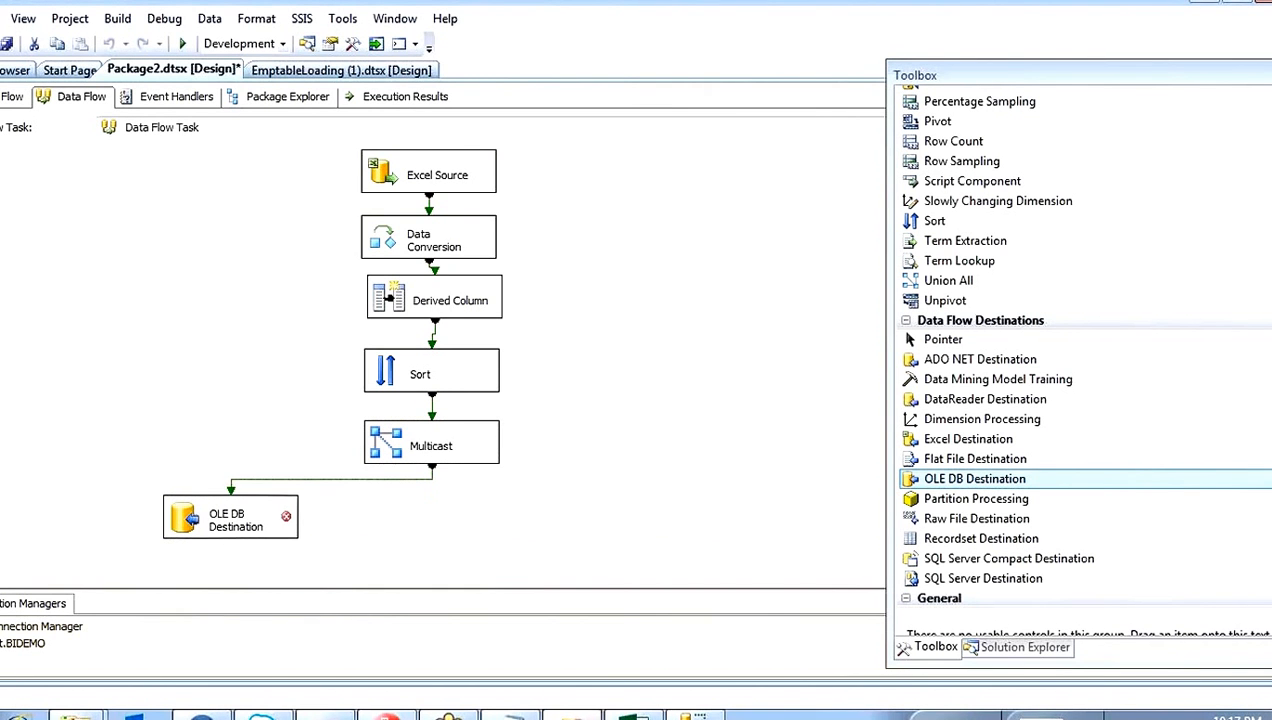
Step: Set the first OLE DB Destination's table to [dbo].[empinfo] and map TodayDate to dob
click(202, 499)
double_click(205, 500)
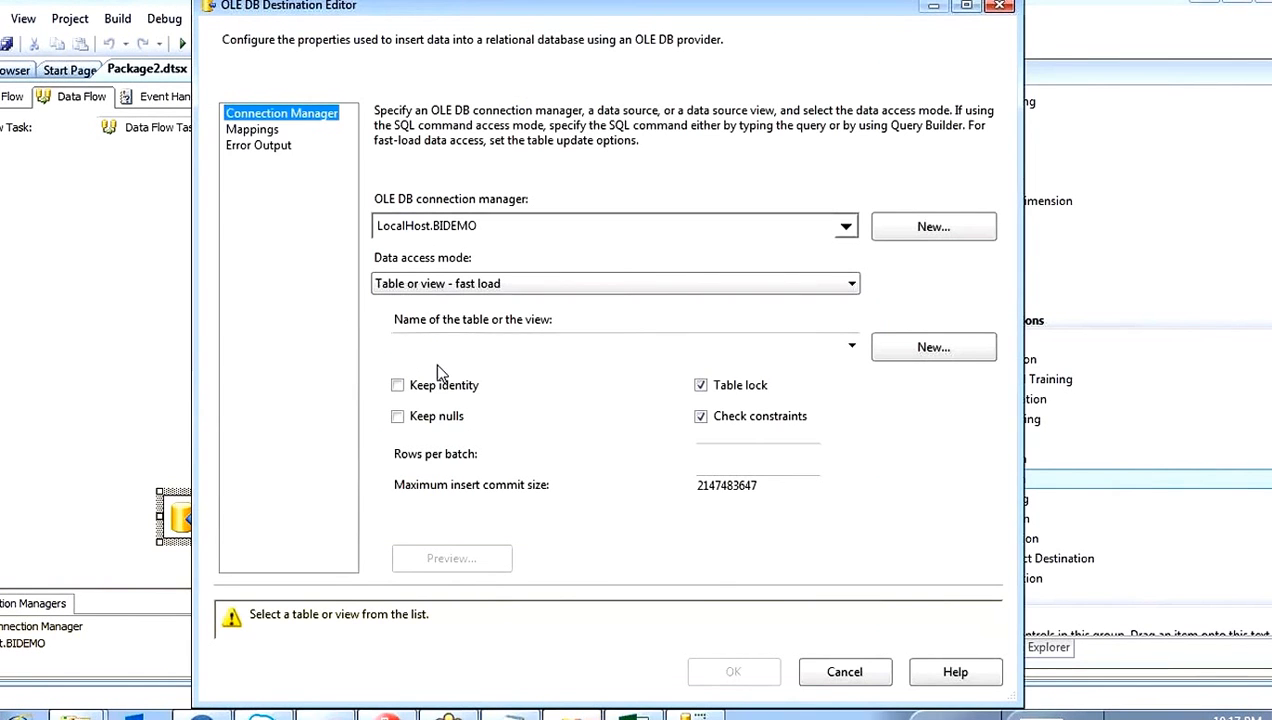
click(463, 353)
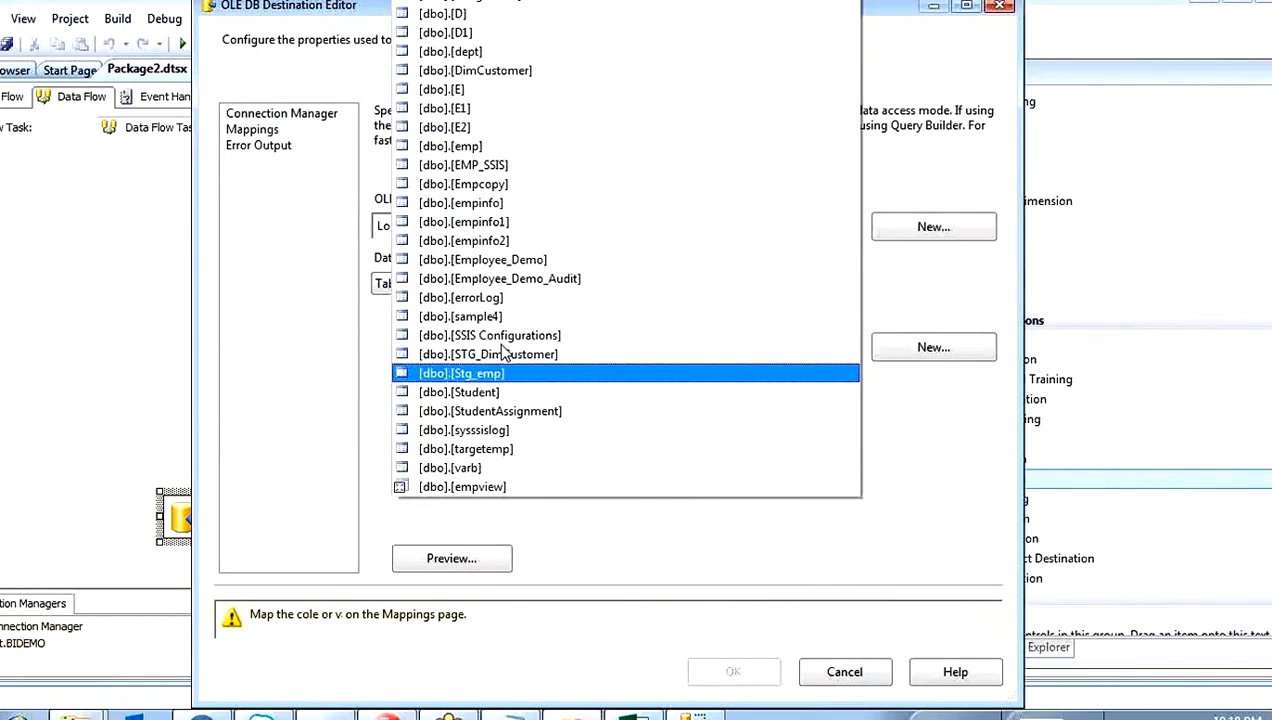
click(487, 207)
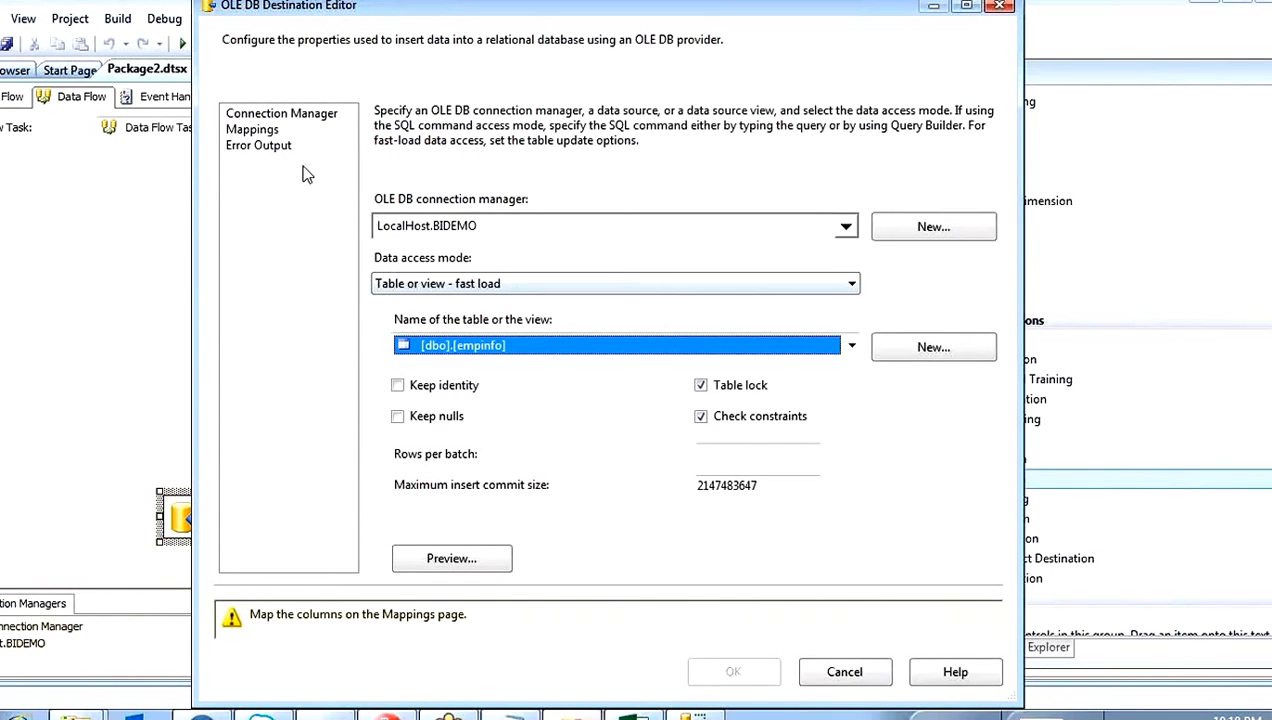
click(255, 130)
drag(540, 290, 826, 290)
click(738, 614)
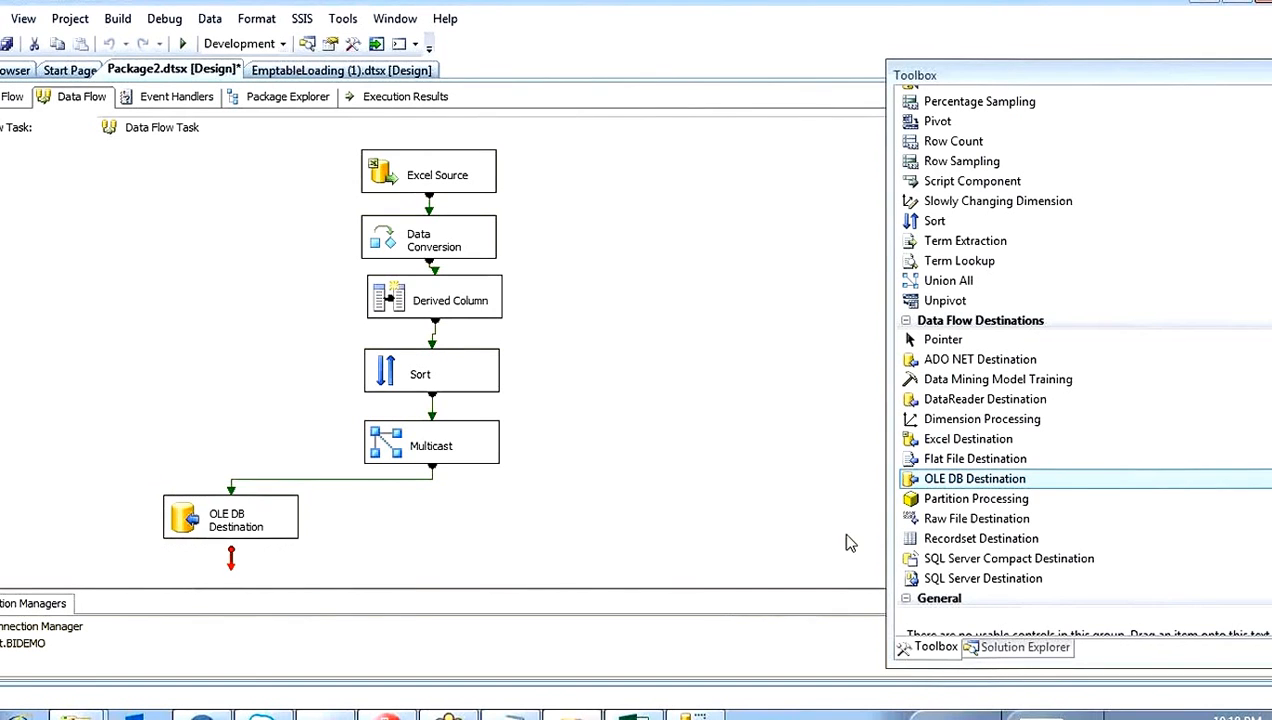
Step: Add a second OLE DB Destination fed by Multicast, with table [dbo].[empinfo1] and TodayDate mapped to dob
drag(975, 479, 490, 540)
click(445, 447)
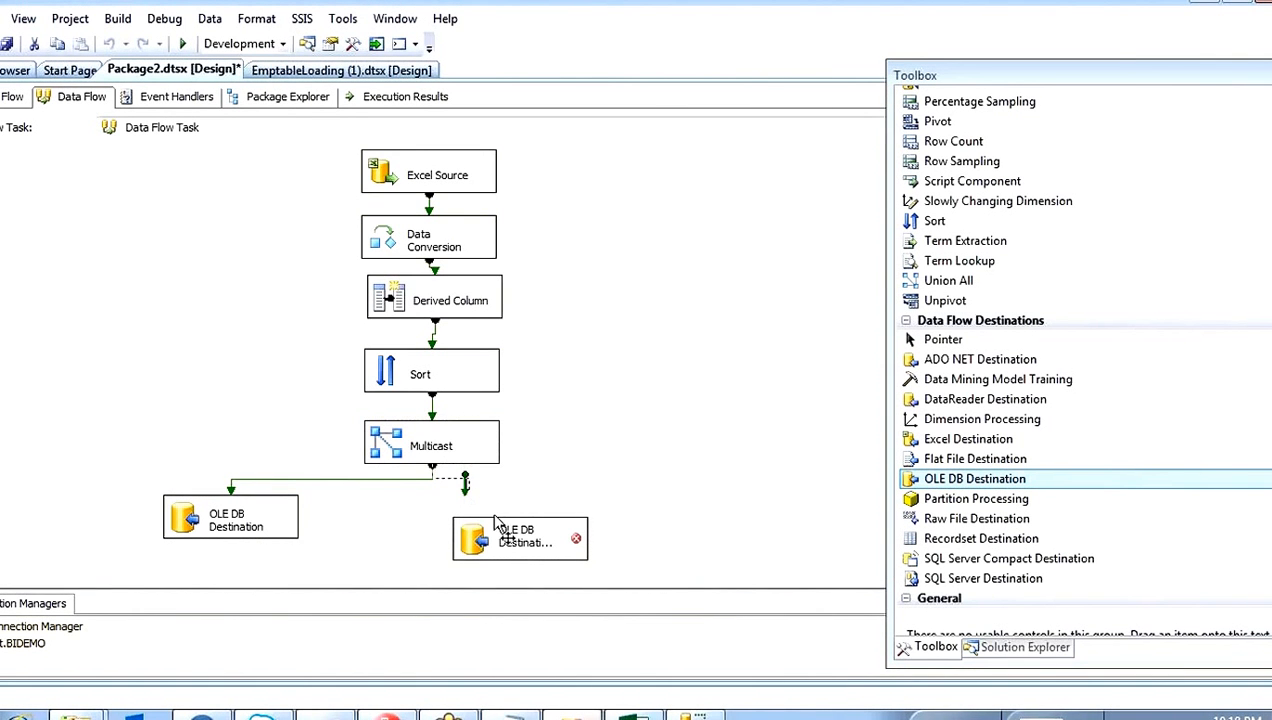
double_click(487, 550)
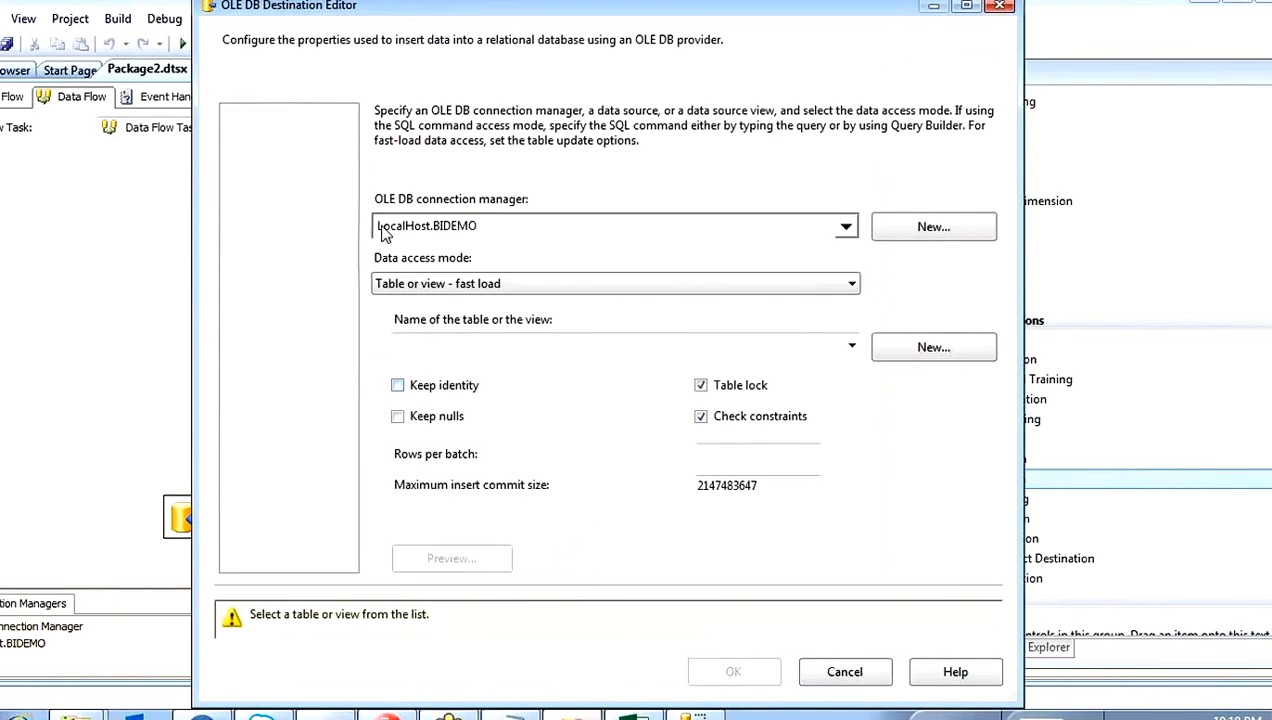
click(436, 345)
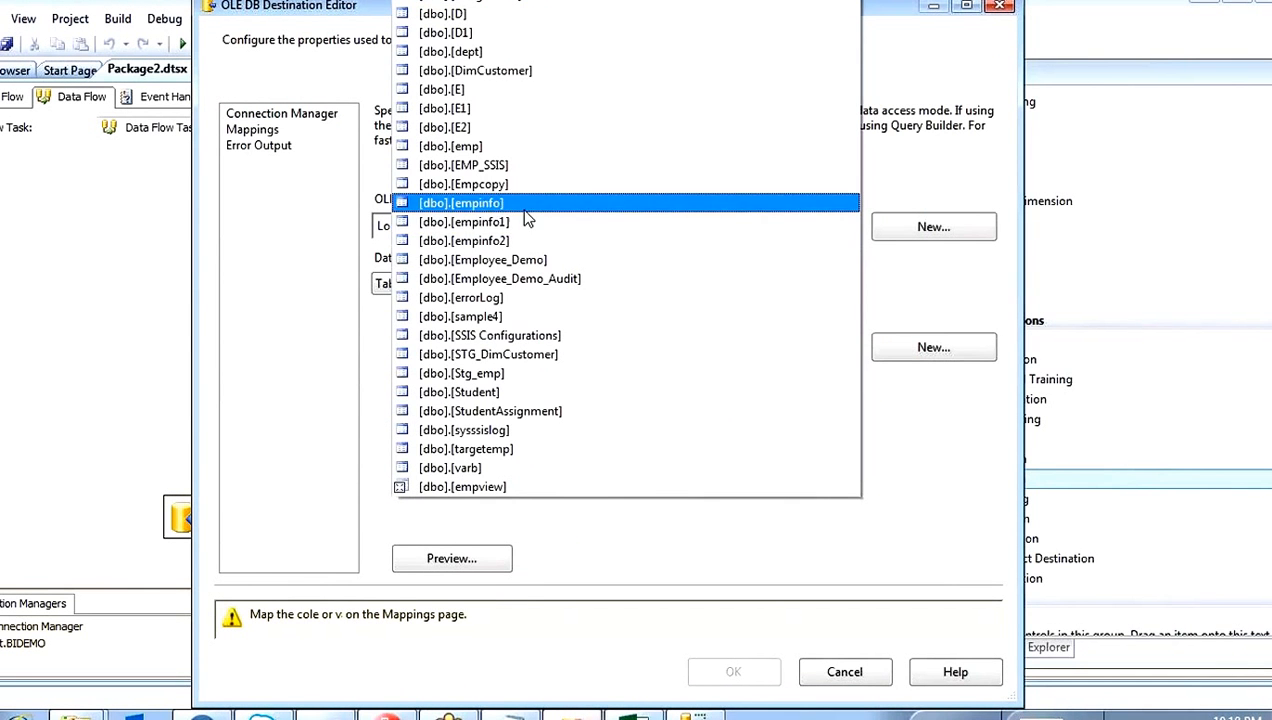
click(515, 219)
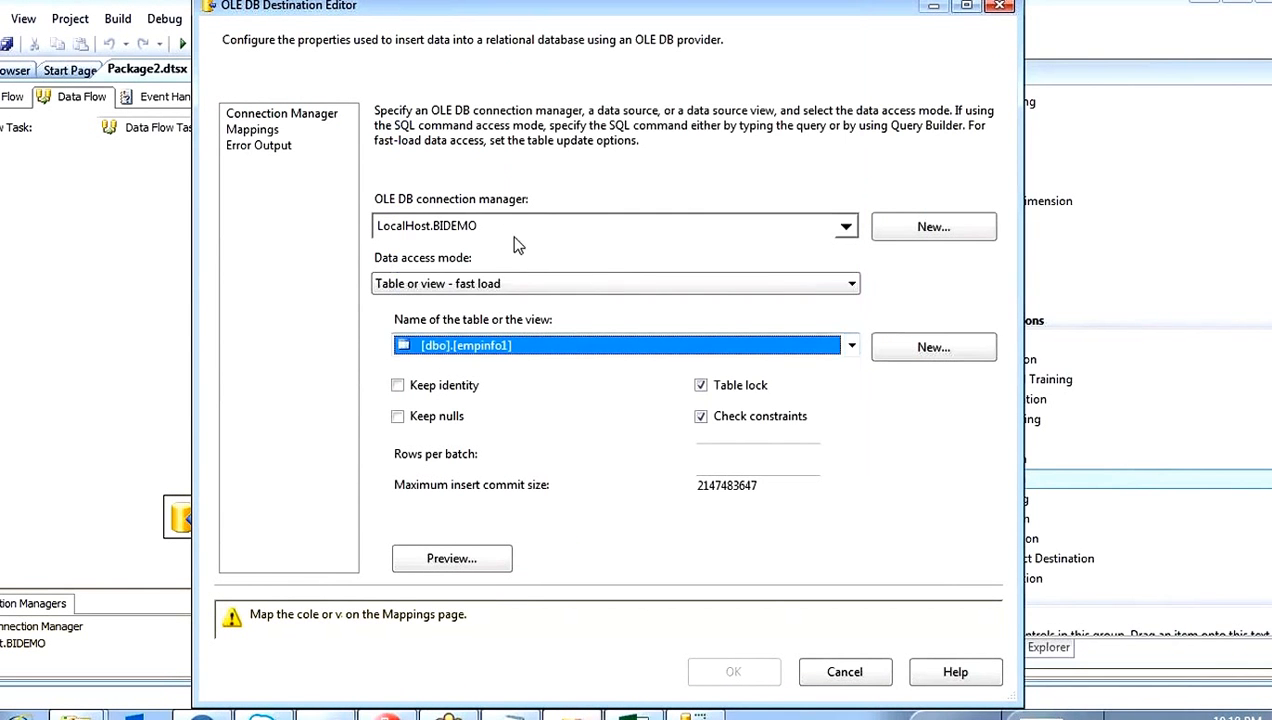
click(252, 129)
drag(517, 279, 829, 284)
drag(523, 280, 826, 284)
click(737, 618)
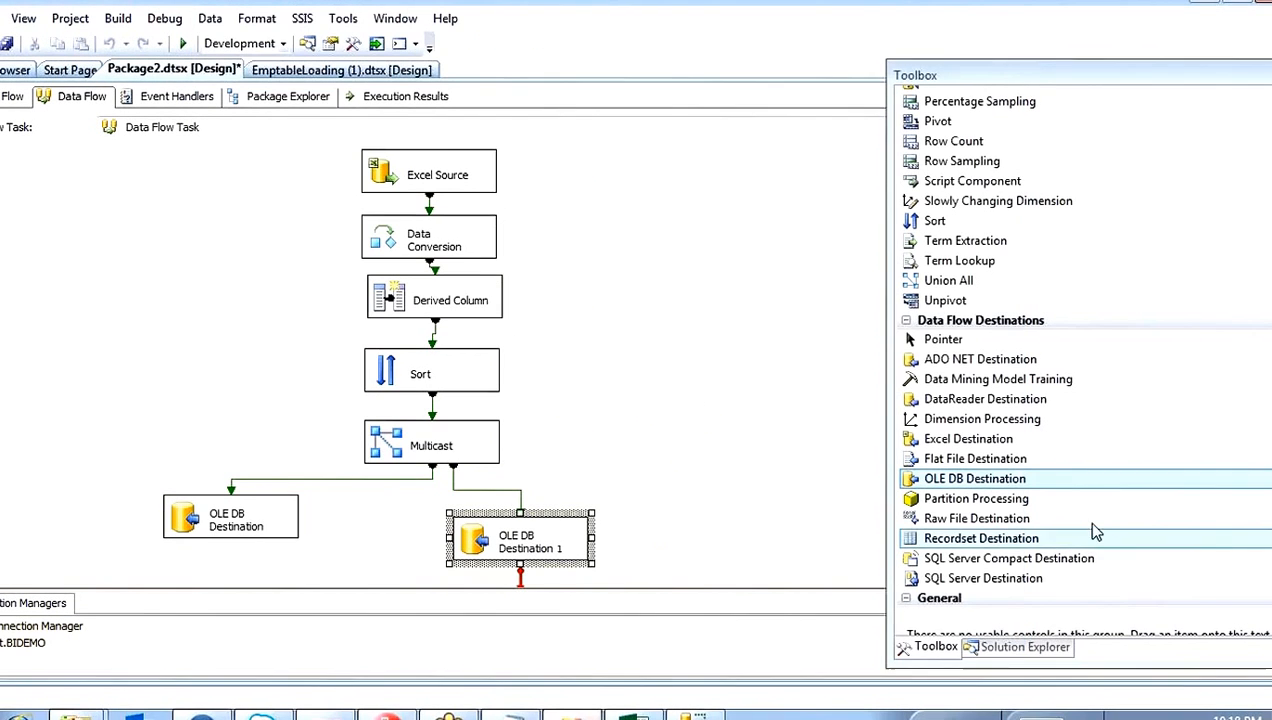
Step: Add a third OLE DB Destination beside the second one and connect a Multicast output to it
drag(975, 478, 790, 512)
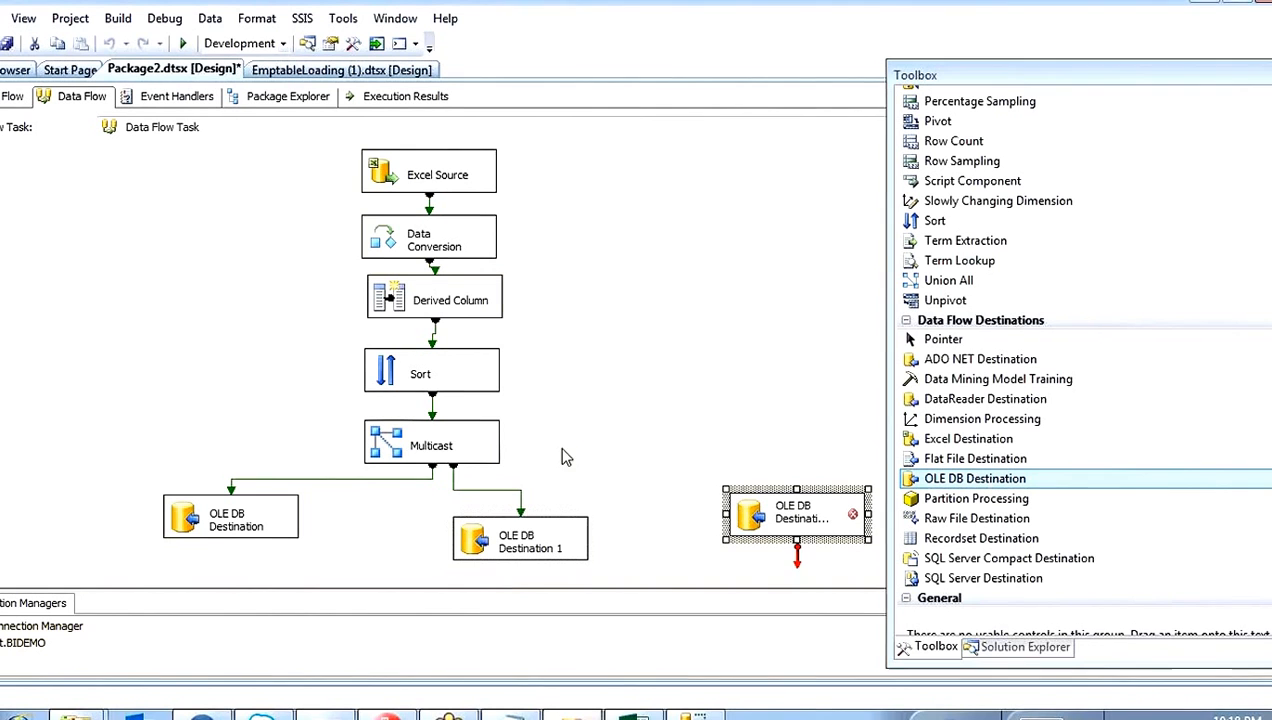
click(490, 455)
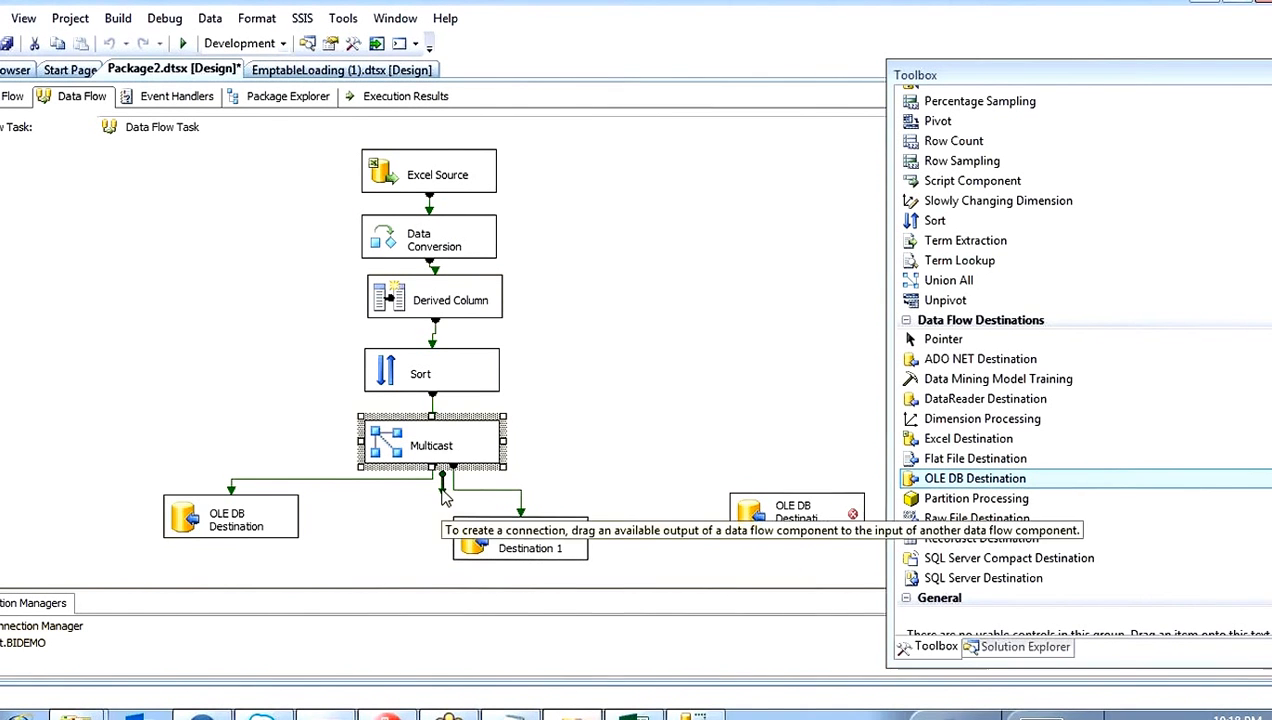
drag(443, 488, 790, 510)
Step: Set the third destination's table to [dbo].[empinfo2], map TodayDate to dob, and move it closer to the second destination
double_click(755, 513)
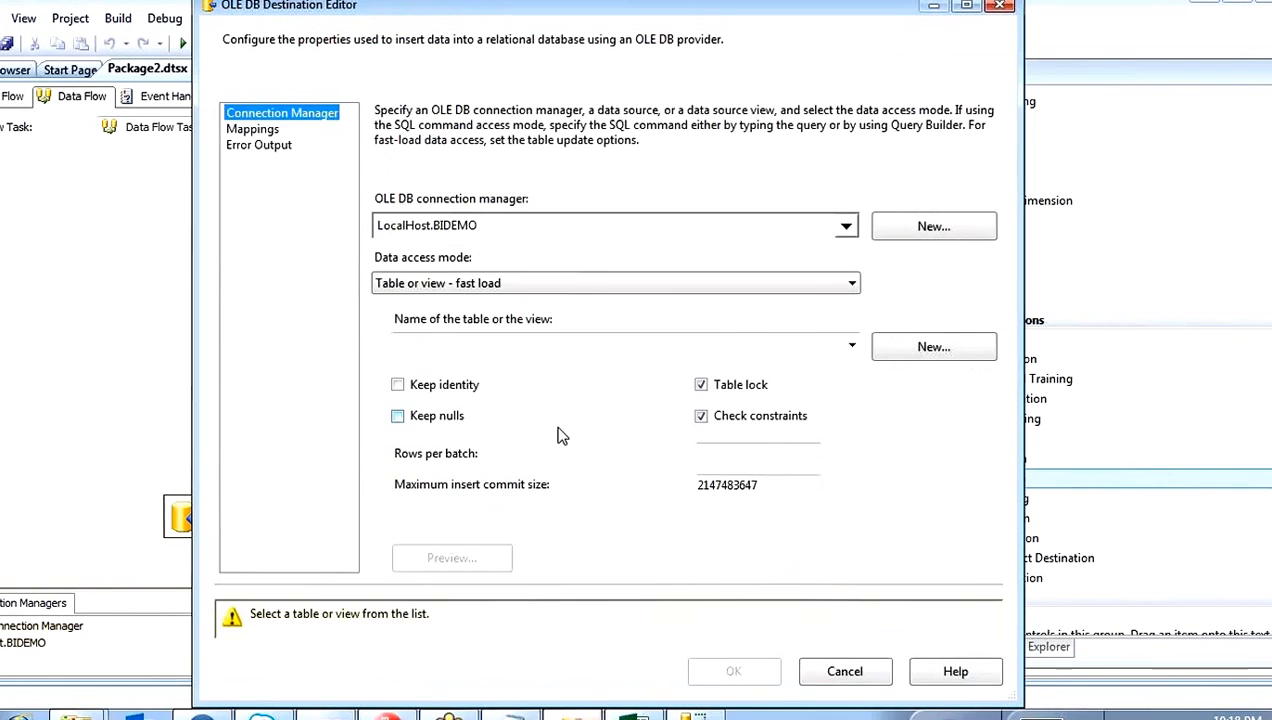
click(430, 346)
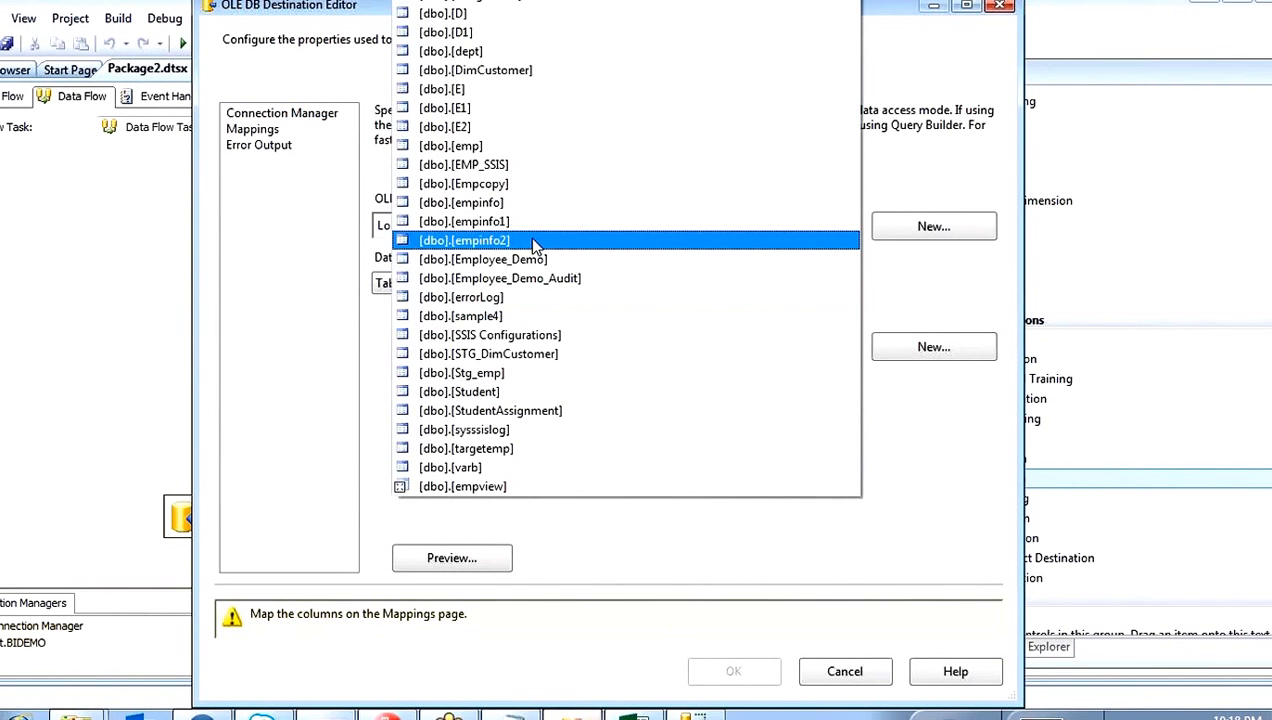
click(533, 241)
click(266, 130)
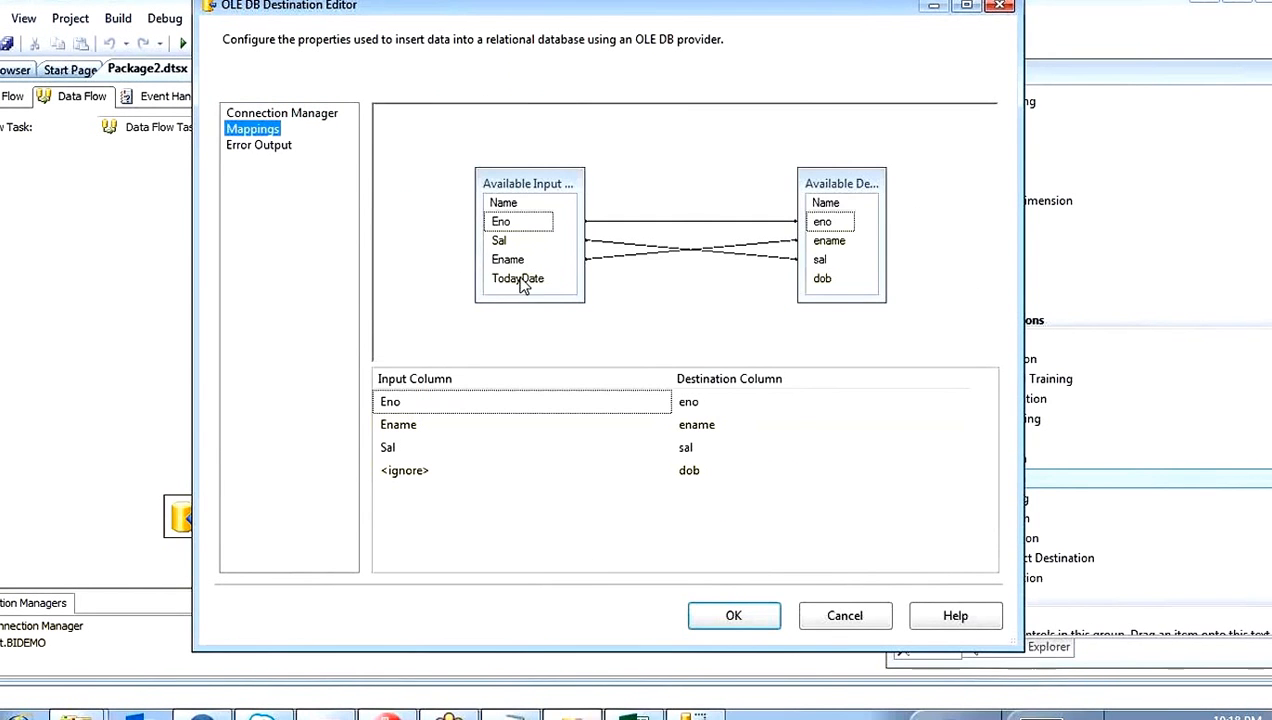
drag(520, 280, 824, 284)
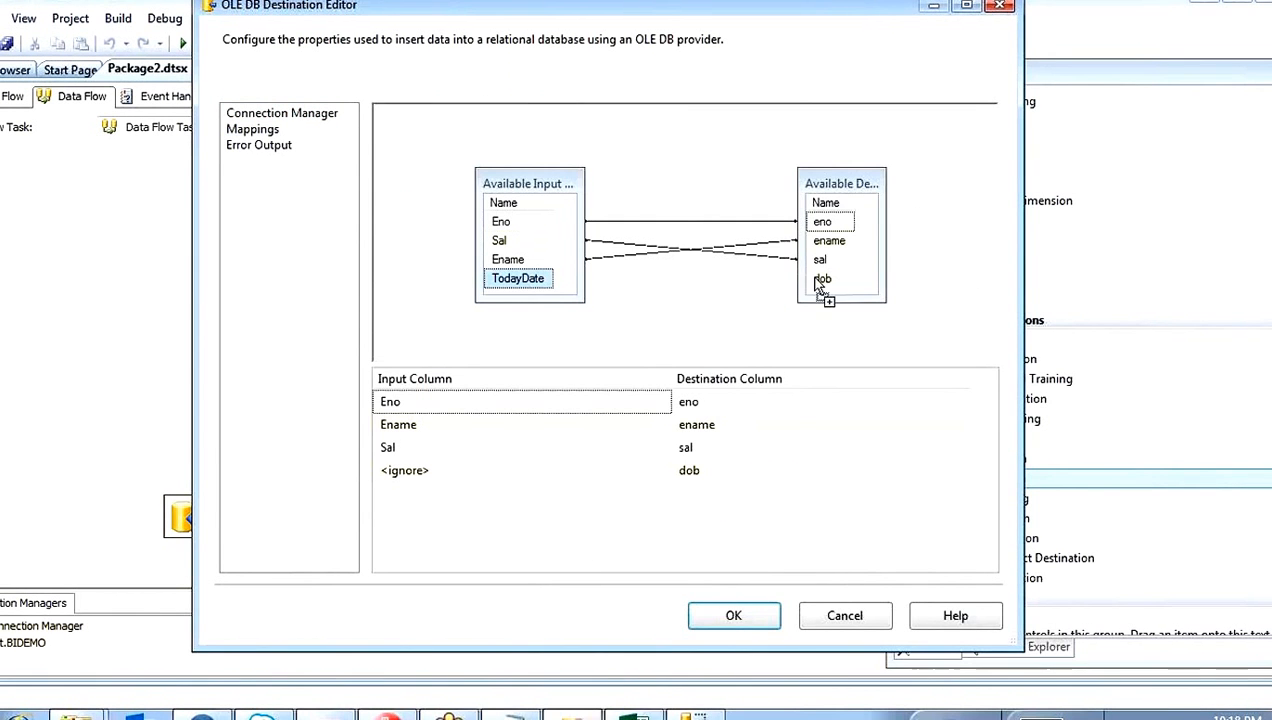
click(734, 616)
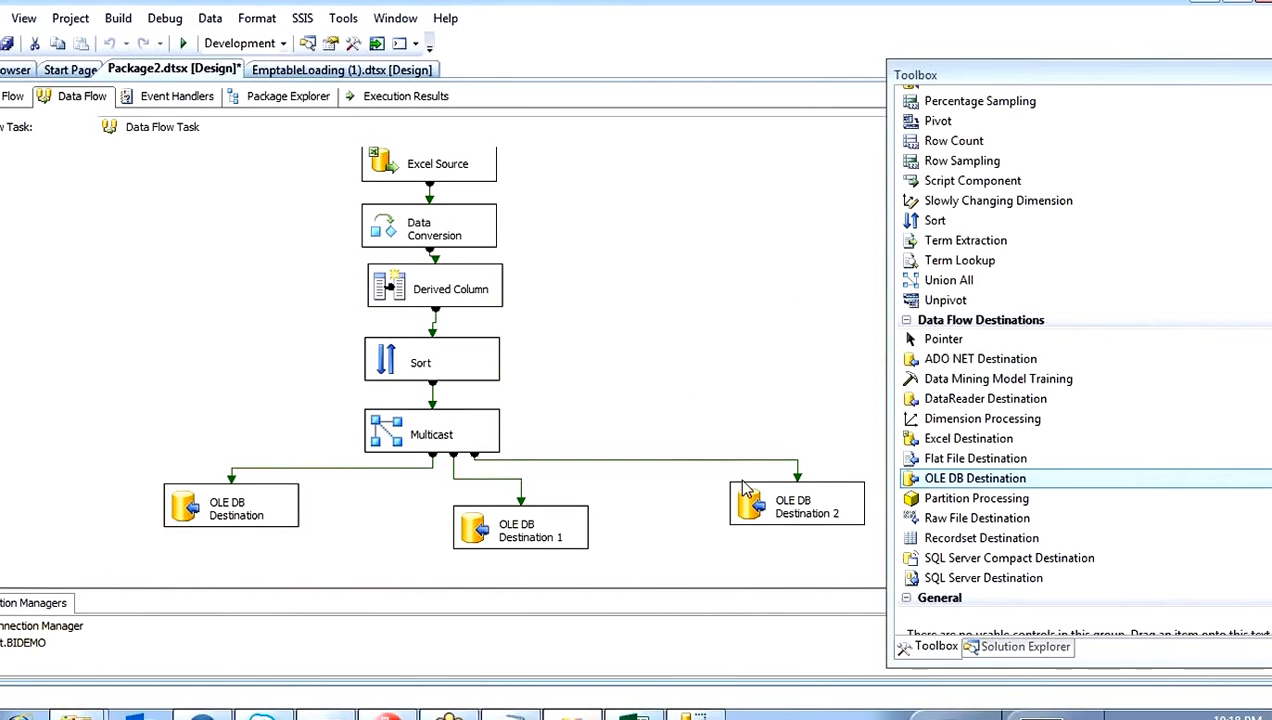
drag(742, 488, 652, 493)
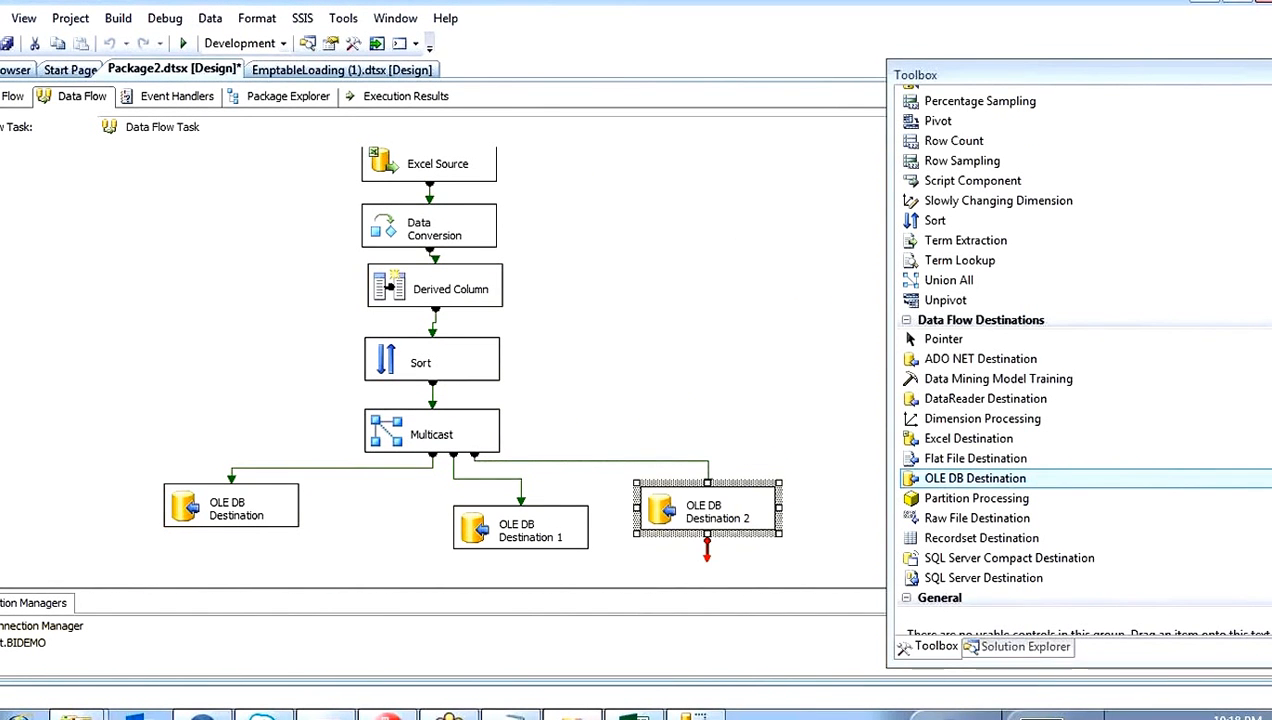
Step: Review the Multicast transformation and each of its output paths to the three OLE DB Destinations
click(385, 438)
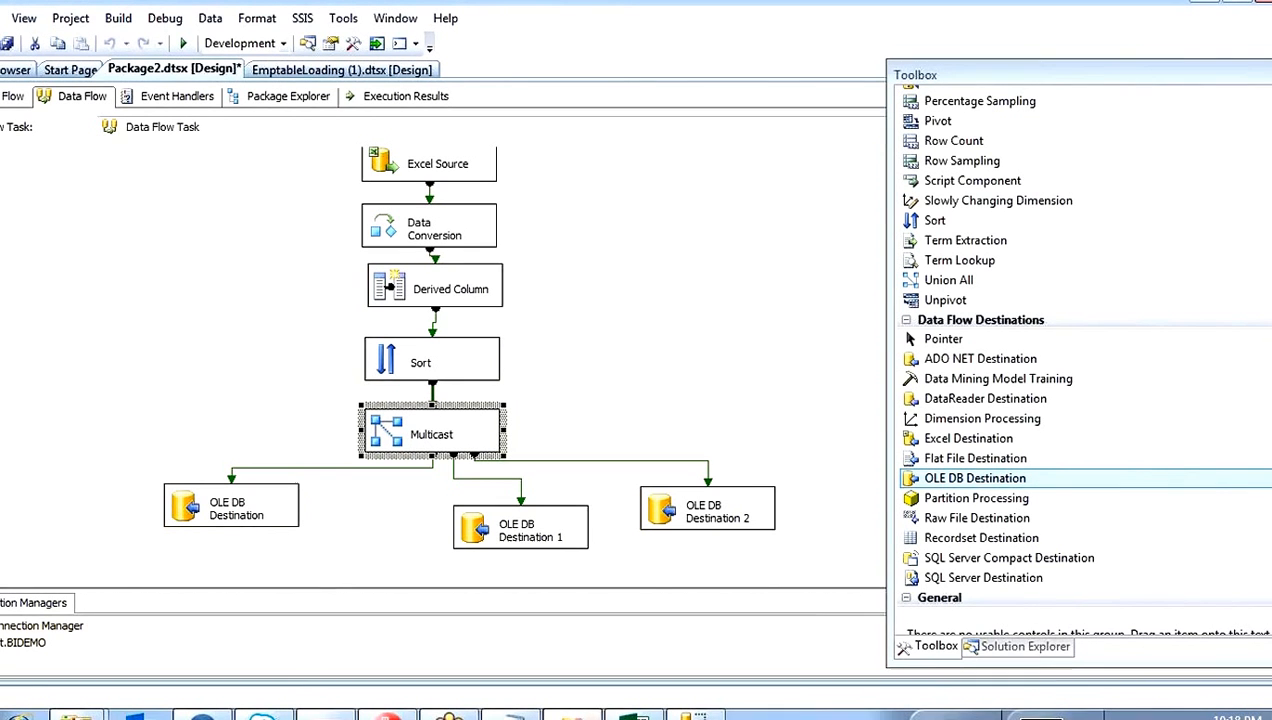
click(262, 467)
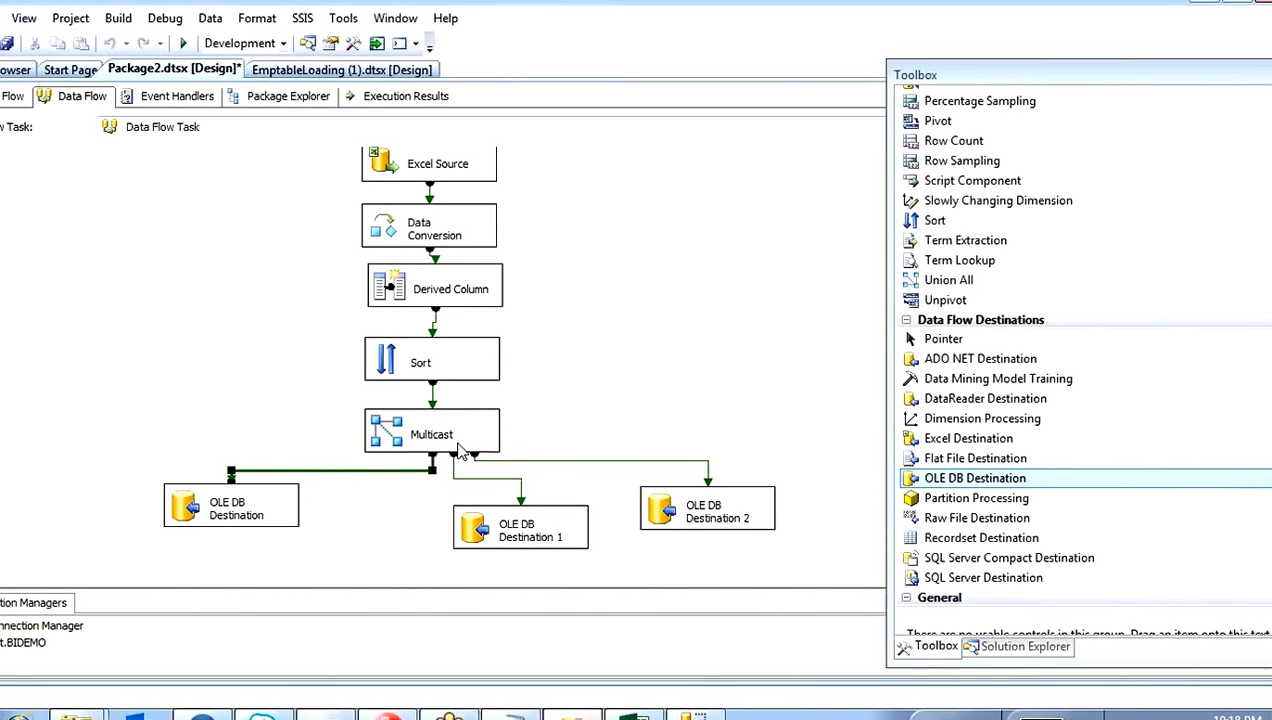
click(454, 478)
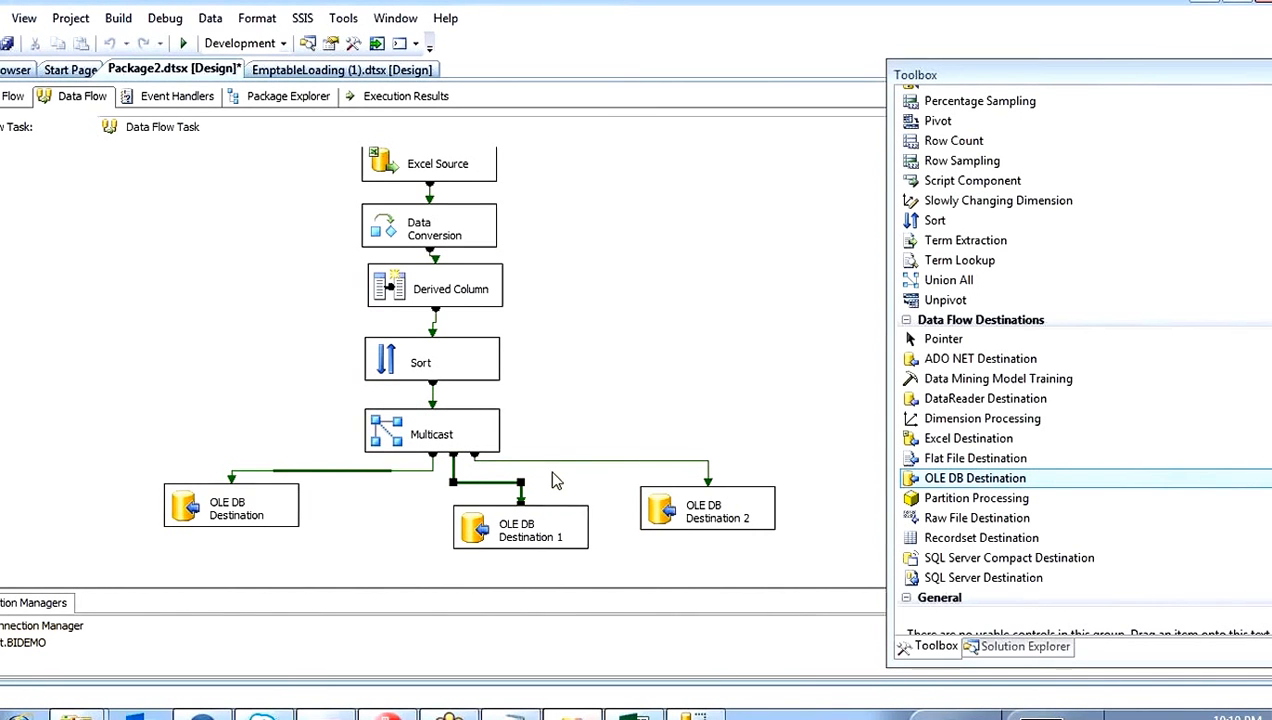
click(640, 461)
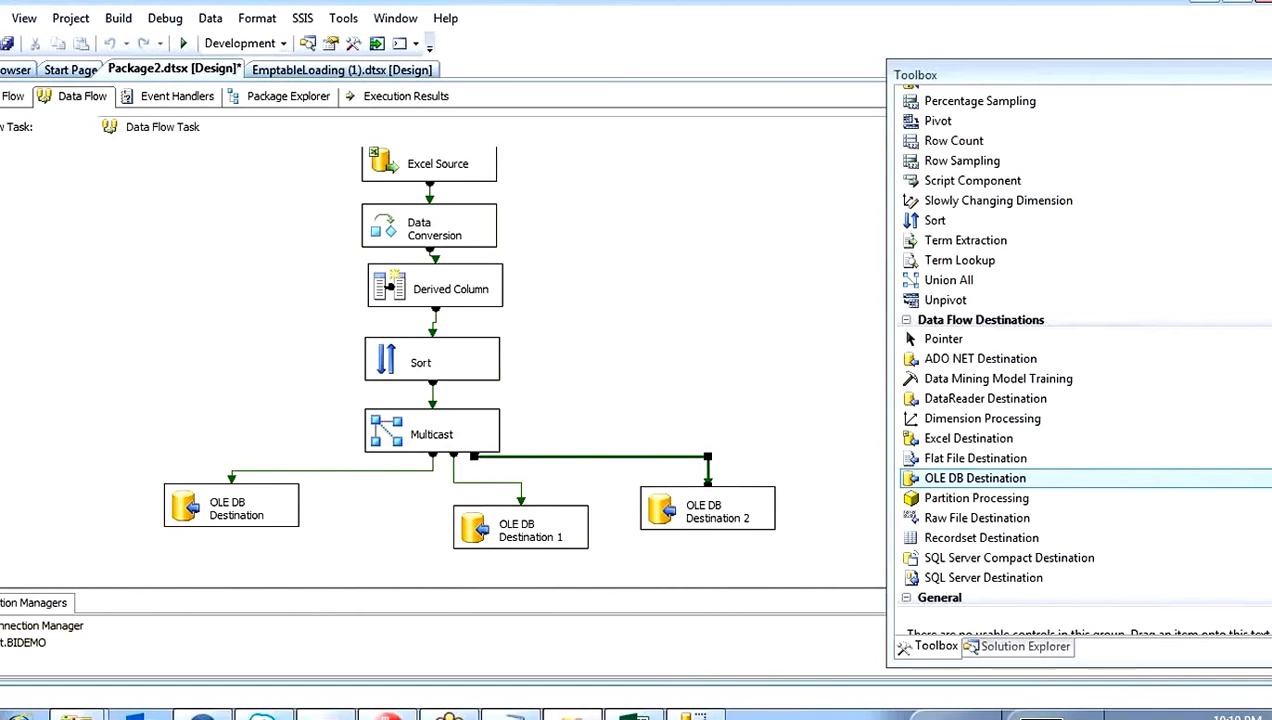
click(593, 340)
scroll(593, 340, up, 1)
Step: Return to the control flow and execute the Data Flow Task
click(3, 99)
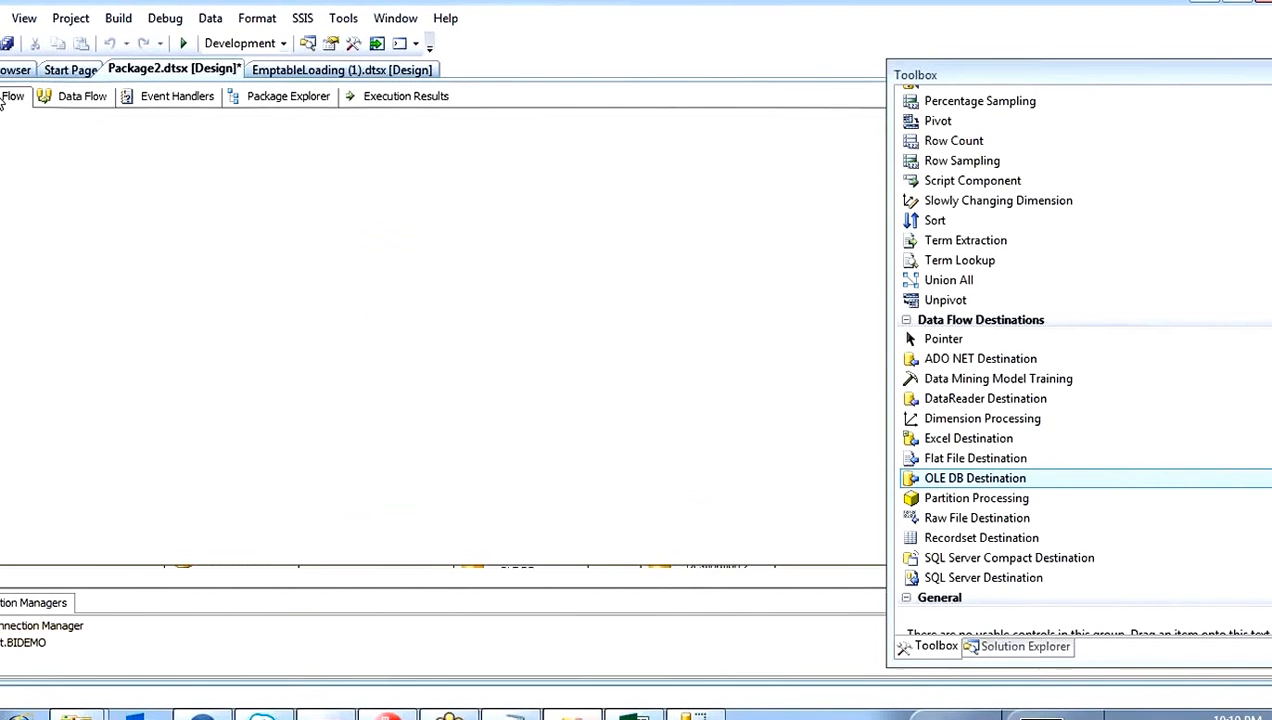
right_click(334, 320)
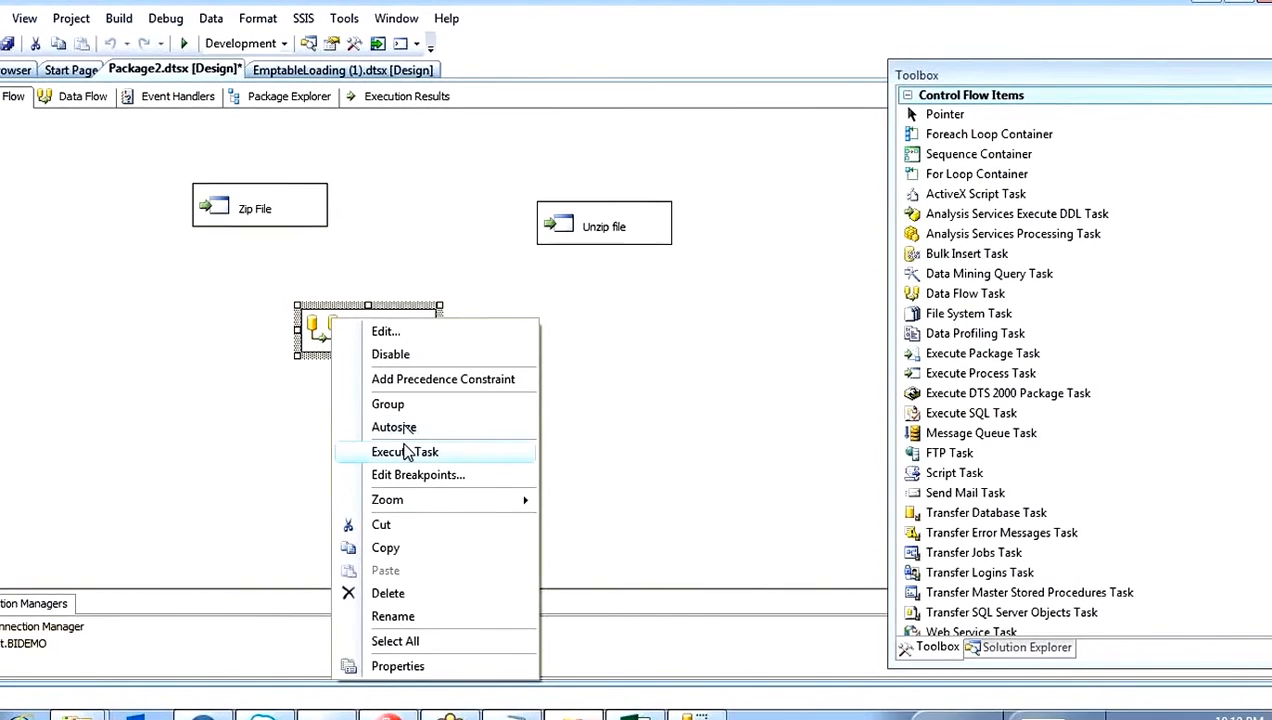
click(407, 452)
Step: Switch to SQL Server Management Studio, run the three select queries on empinfo, empinfo1 and empinfo2, and review the returned rows
click(634, 716)
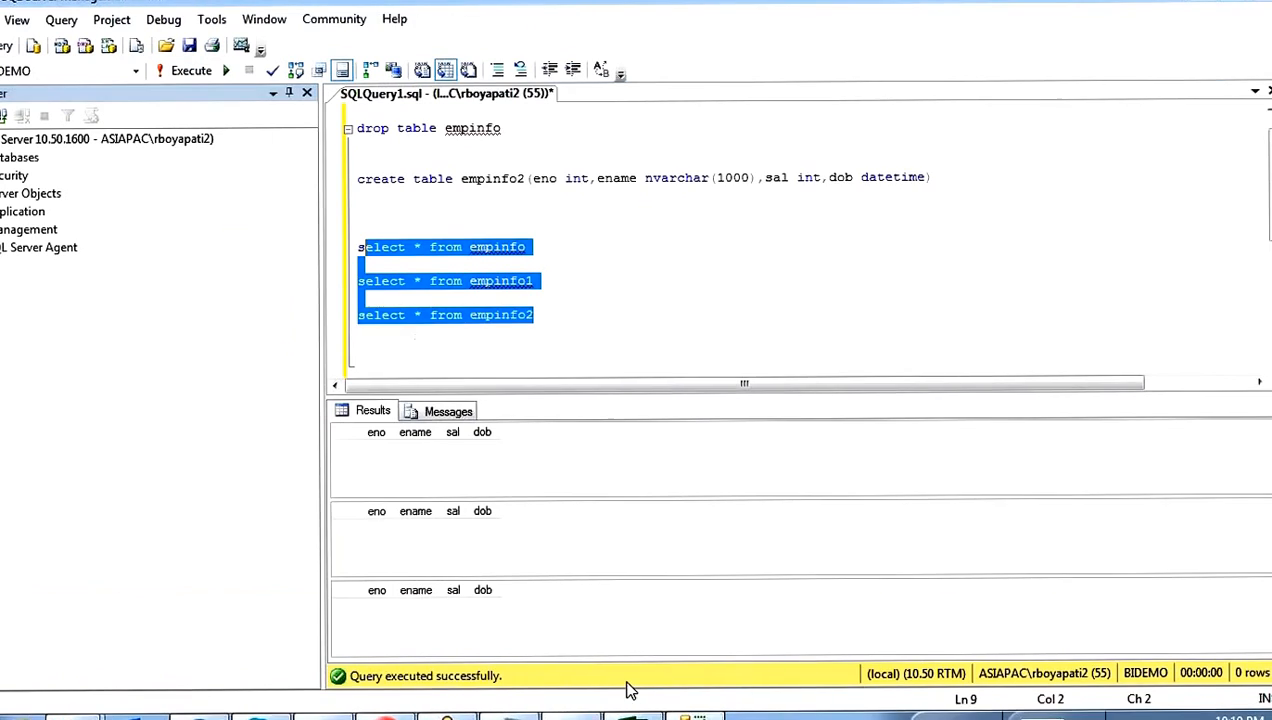
click(548, 332)
drag(568, 329, 337, 243)
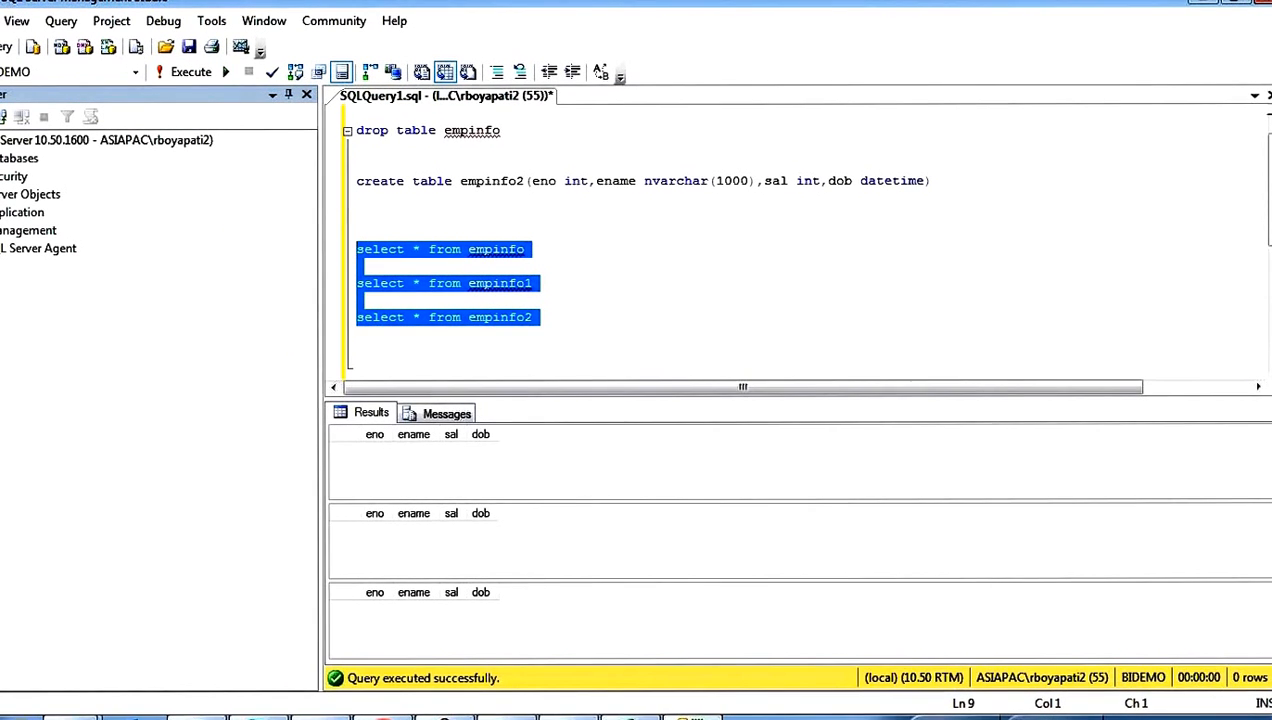
key(F5)
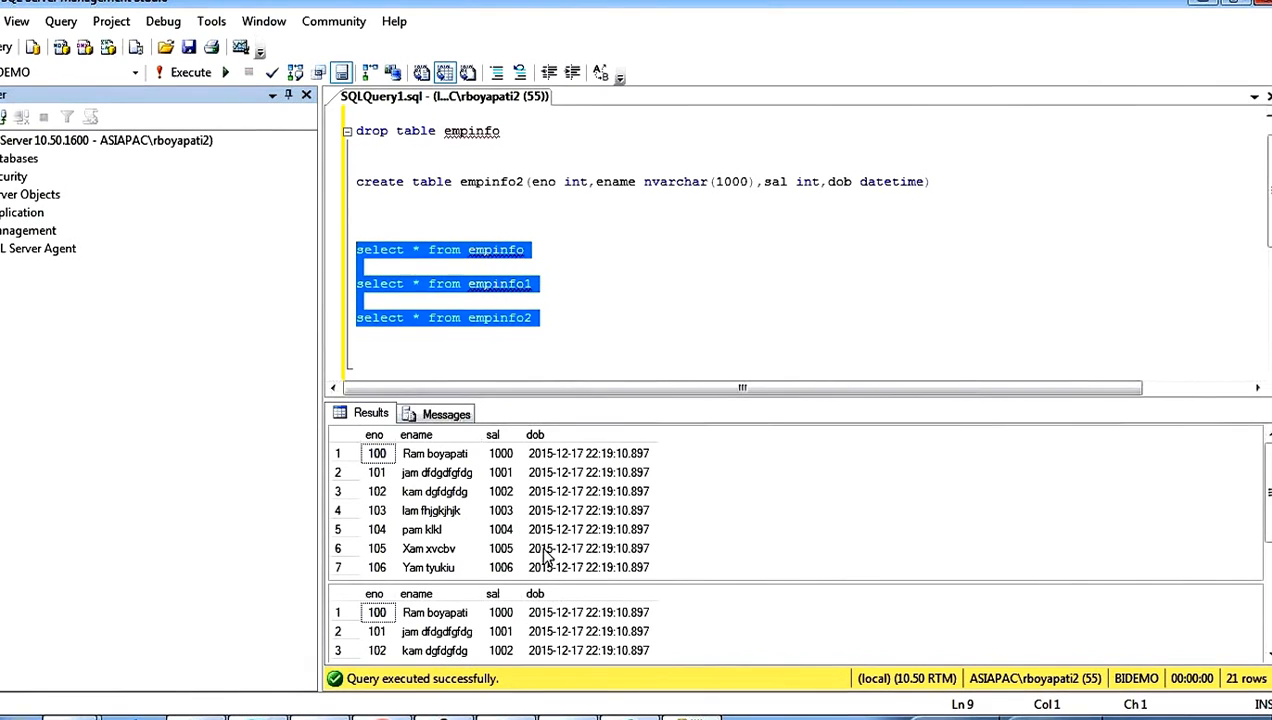
click(545, 557)
scroll(545, 557, down, 2)
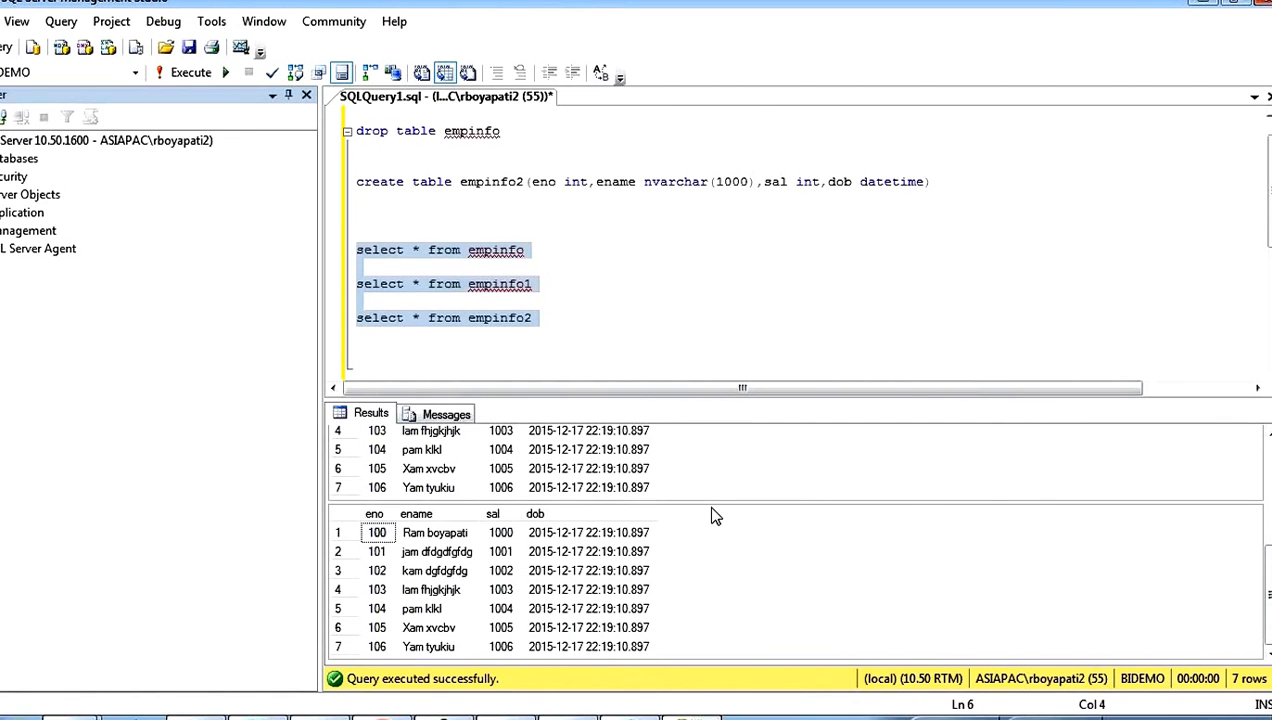
click(632, 326)
Step: Return to the SSIS package in Visual Studio, stop debugging, and open the Data Flow Task
click(650, 717)
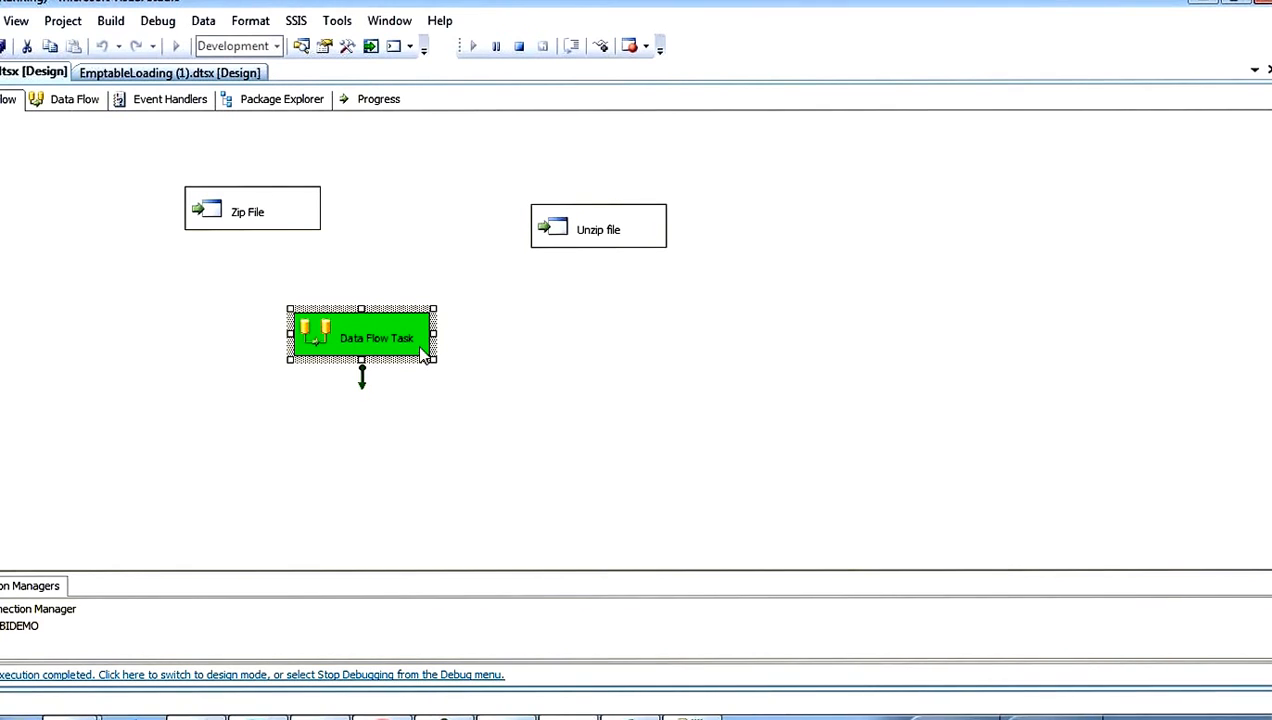
click(518, 45)
double_click(327, 338)
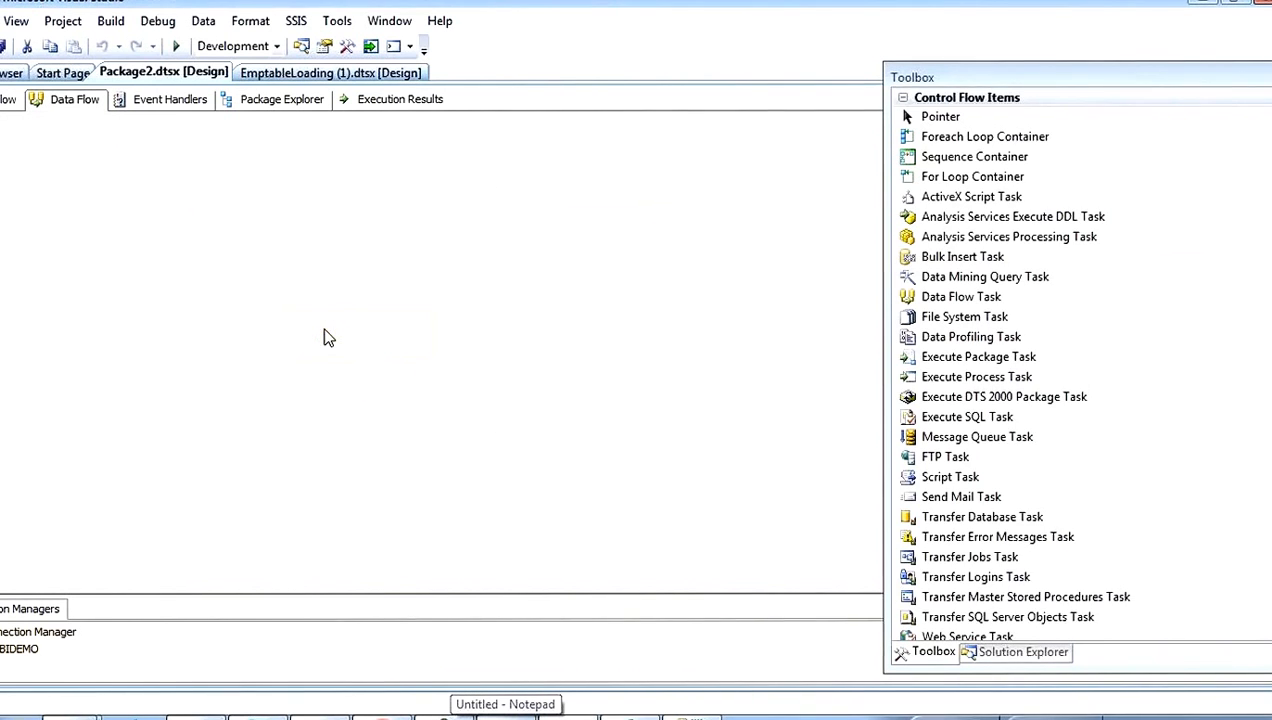
Step: Delete the Multicast transformation and the second and third OLE DB Destinations from the data flow
scroll(405, 479, down, 2)
drag(335, 385, 525, 431)
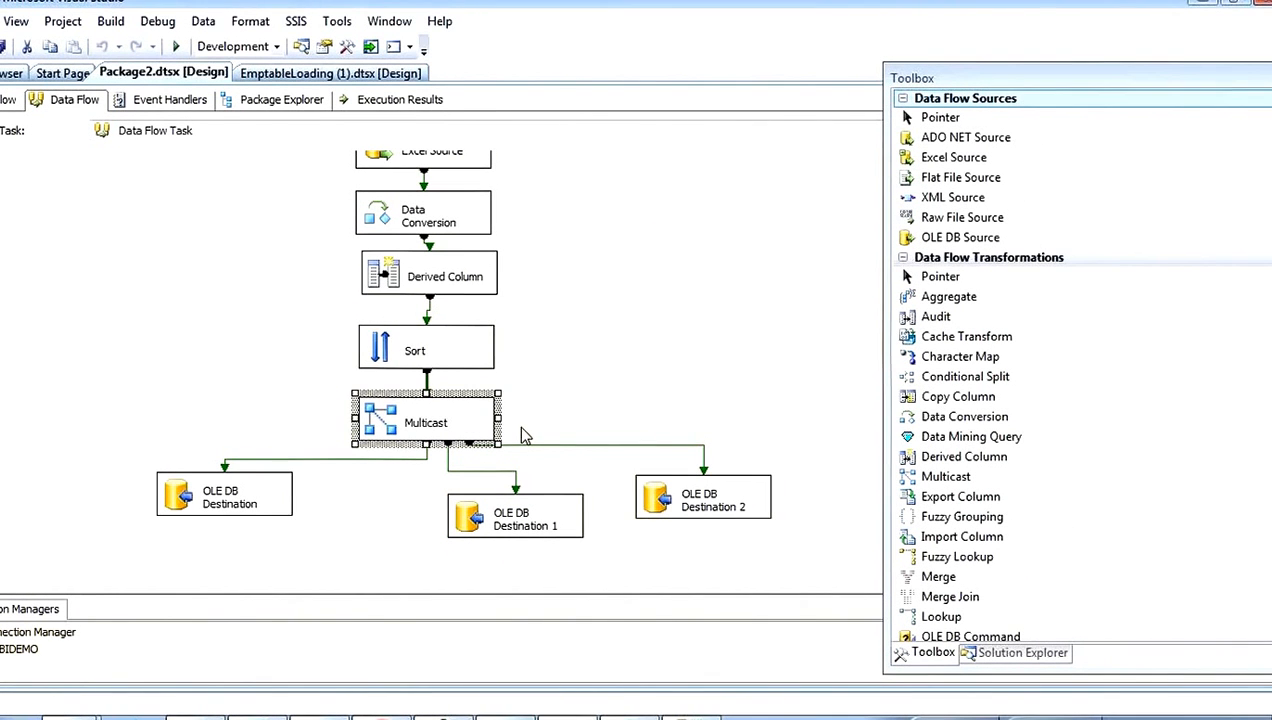
key(Delete)
key(Return)
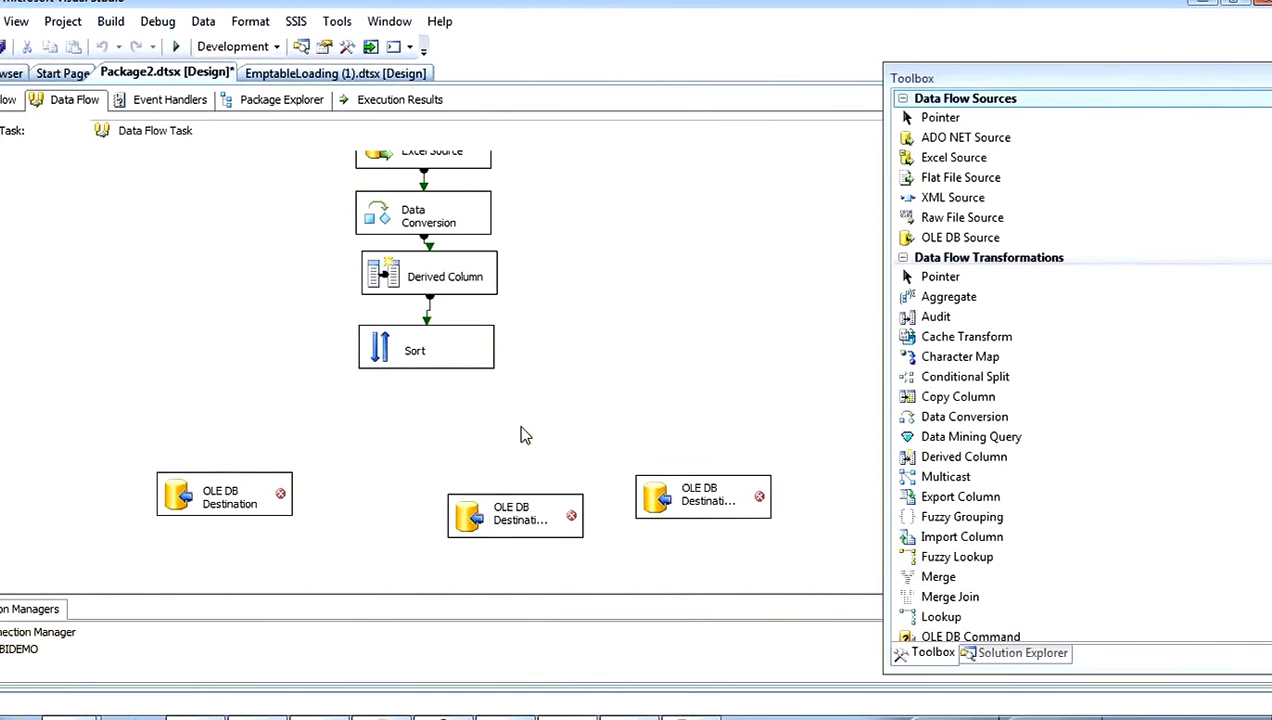
drag(402, 471, 752, 558)
key(Delete)
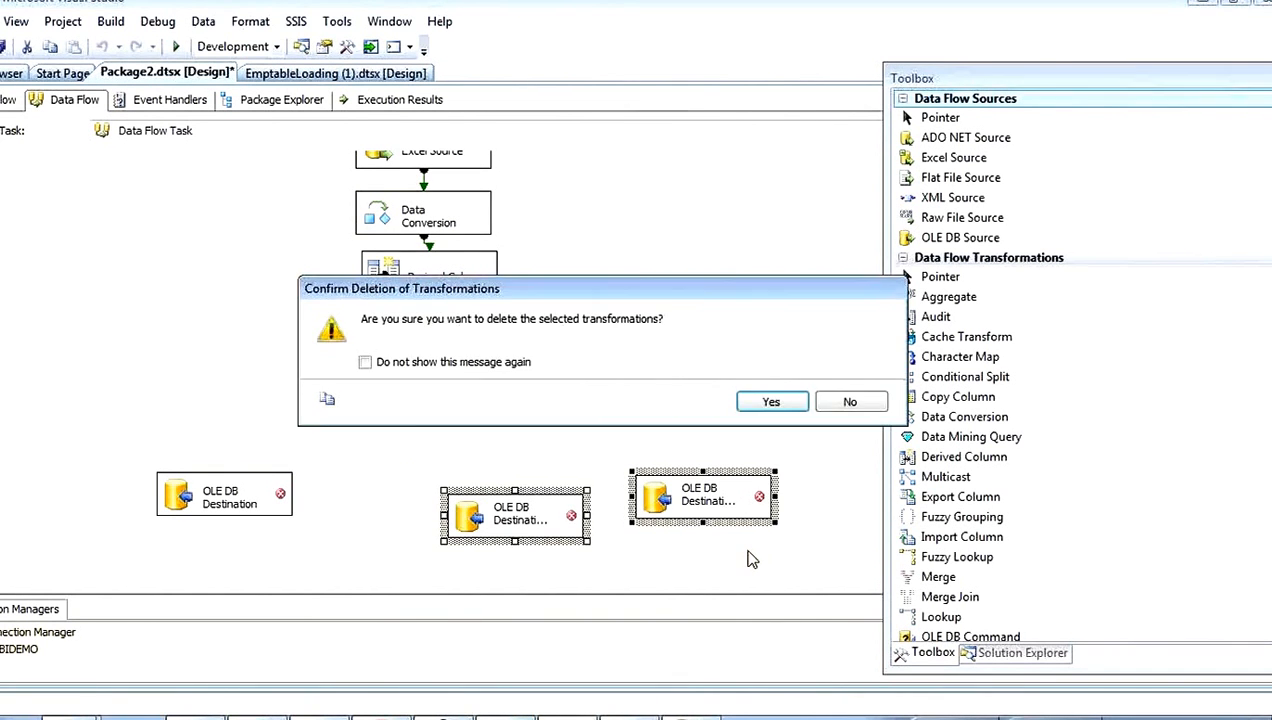
key(Return)
Step: Connect the Sort output directly to the remaining OLE DB Destination, and select Sort to check for another output
click(383, 350)
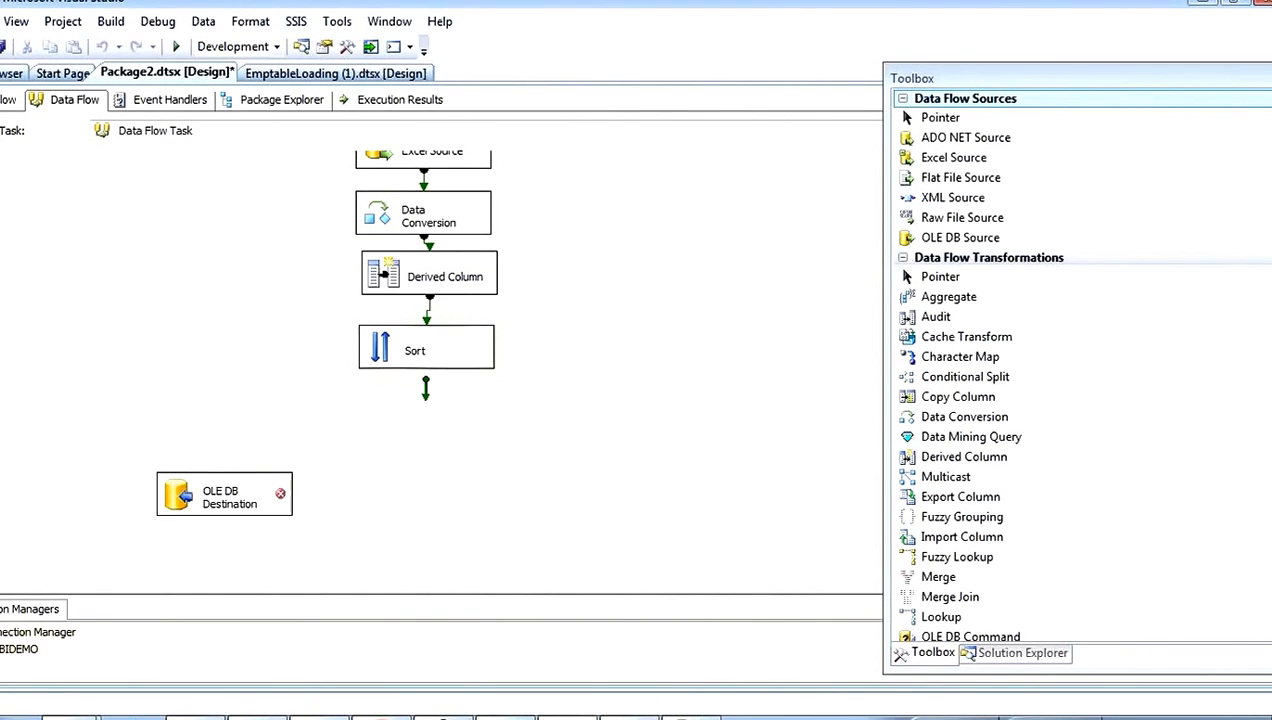
drag(426, 400, 230, 494)
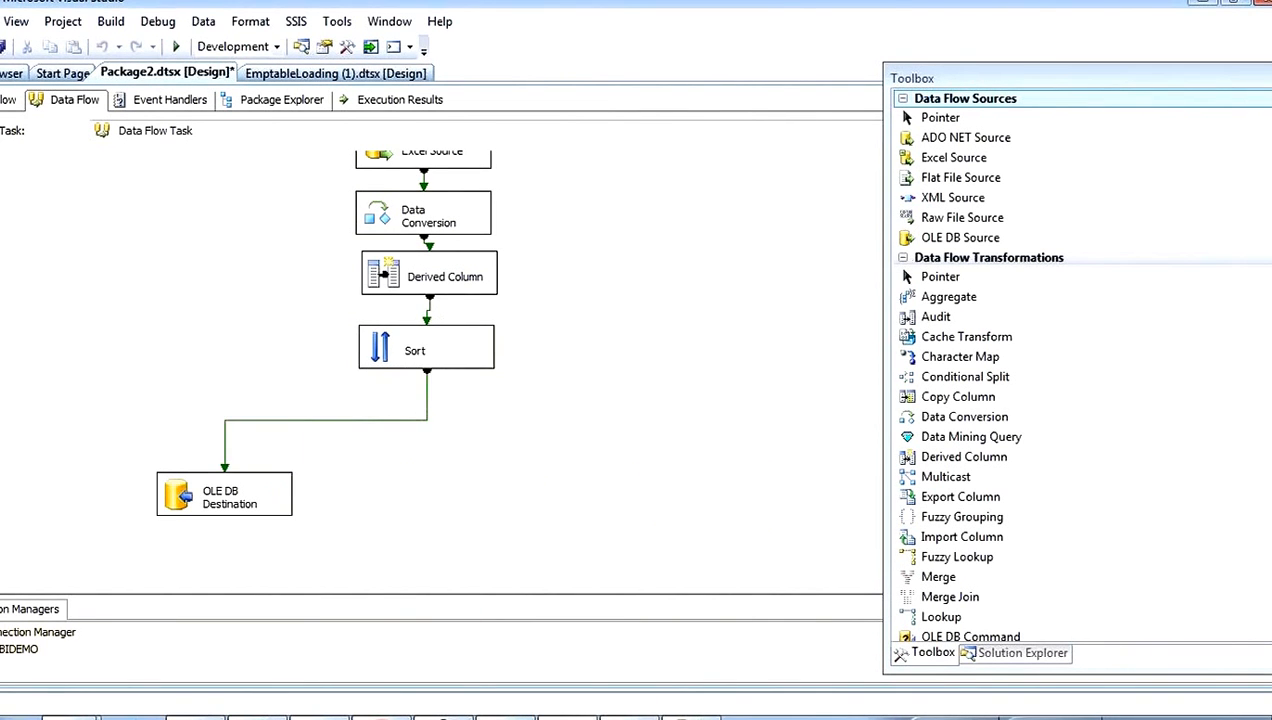
click(452, 356)
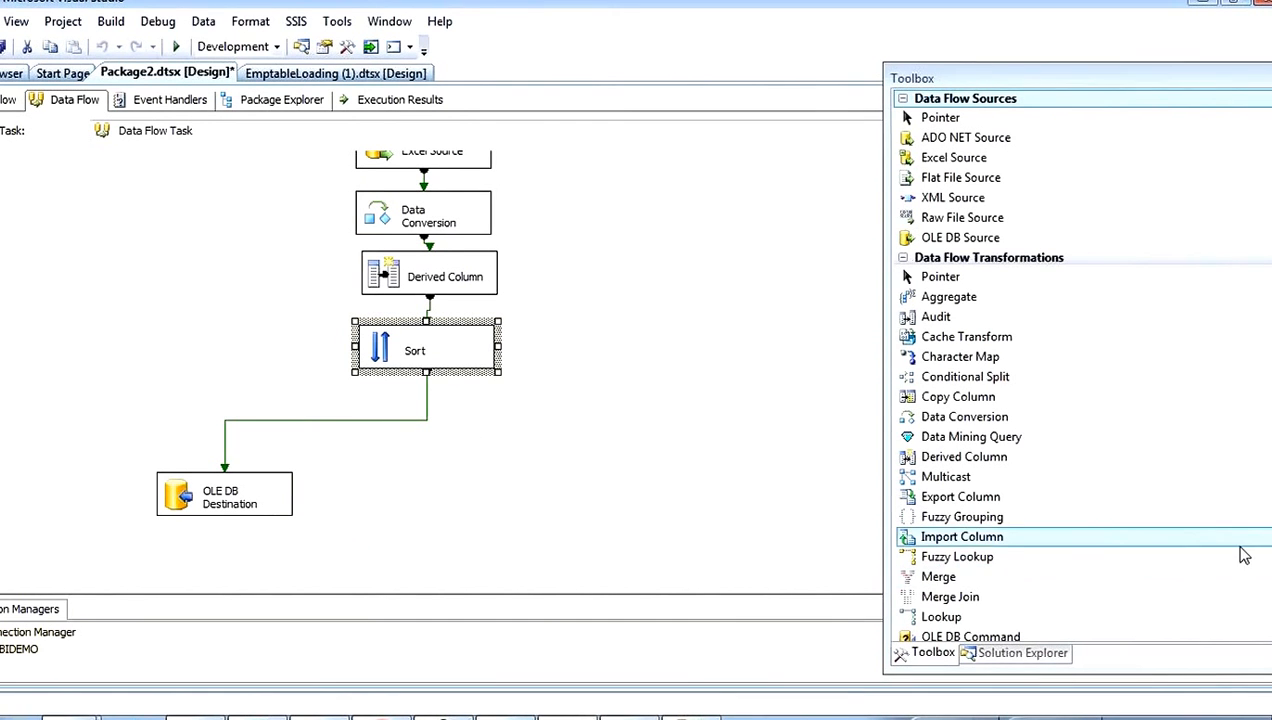
Step: Add another OLE DB Destination beside the existing one in the data flow
scroll(1243, 556, down, 9)
click(957, 486)
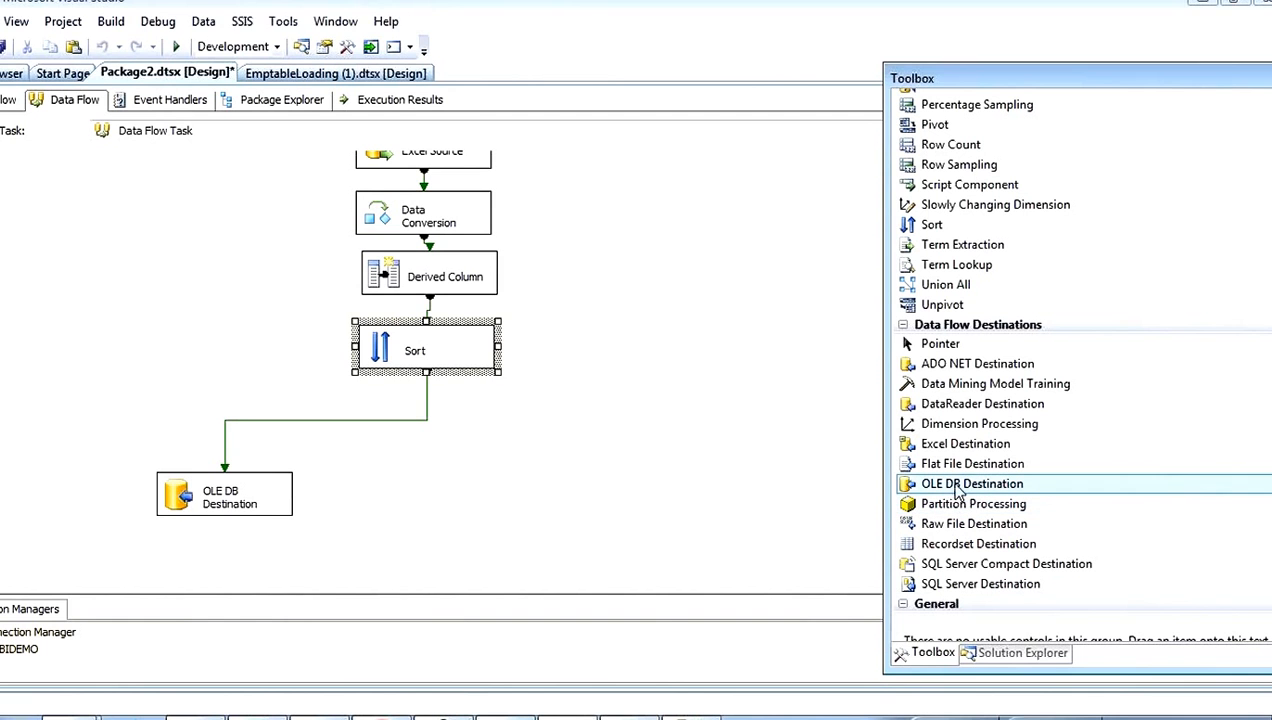
drag(475, 497, 475, 497)
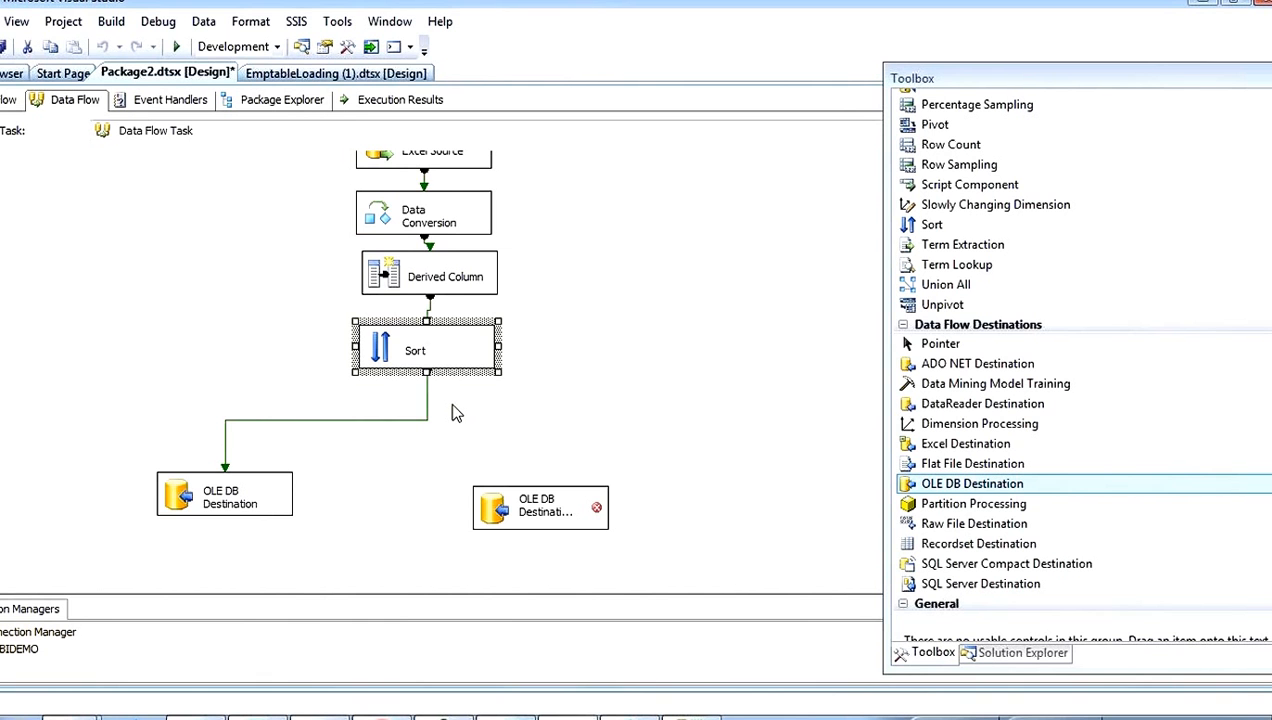
Step: Review the data flow from the Excel Source through Sort and look over the available data flow transformations
click(545, 344)
scroll(545, 344, up, 2)
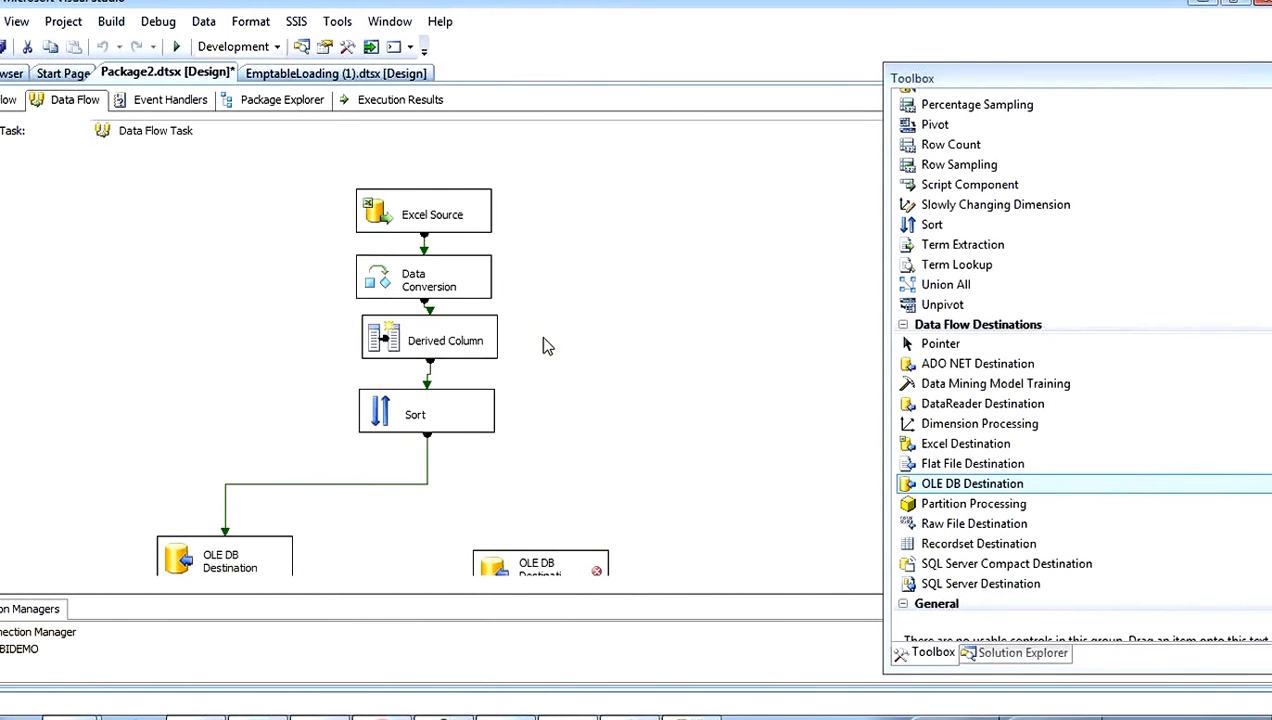
click(425, 282)
click(368, 340)
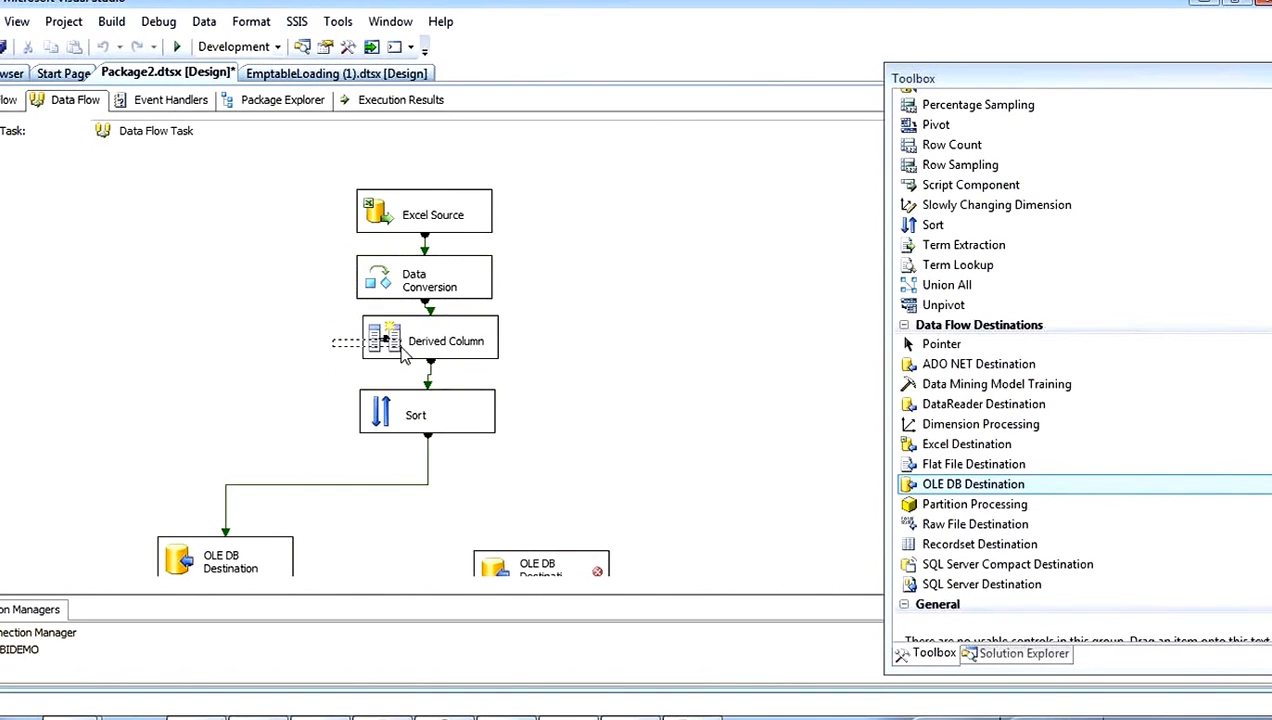
click(435, 418)
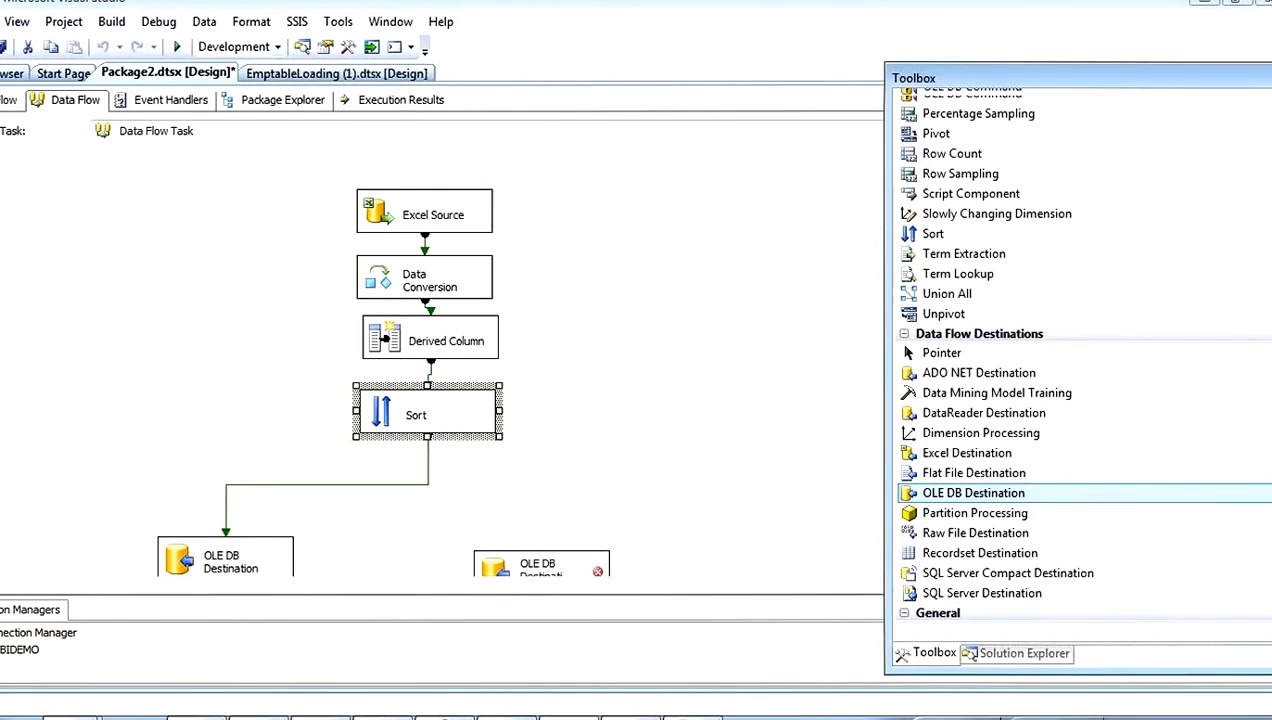
scroll(1078, 370, up, 6)
scroll(1078, 370, up, 2)
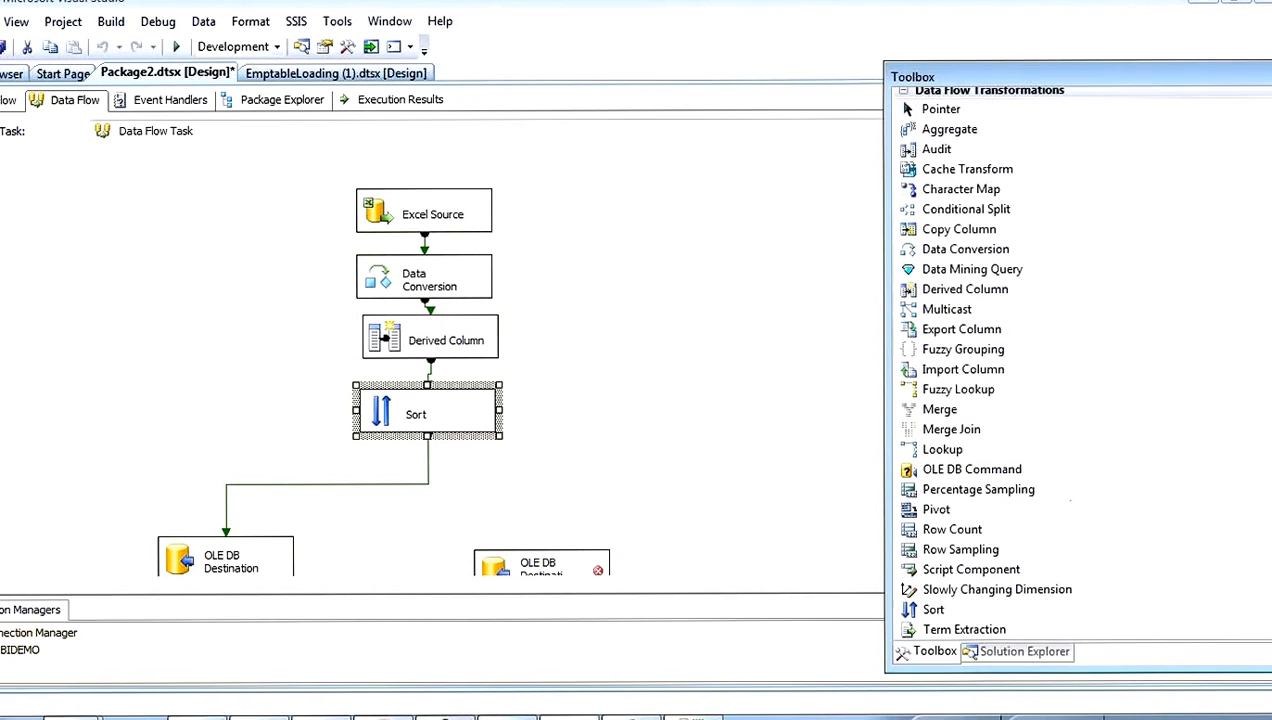
click(598, 357)
Step: Open the Derived Column transformation for editing and inspect the add or replace choices for the Ename column
double_click(392, 343)
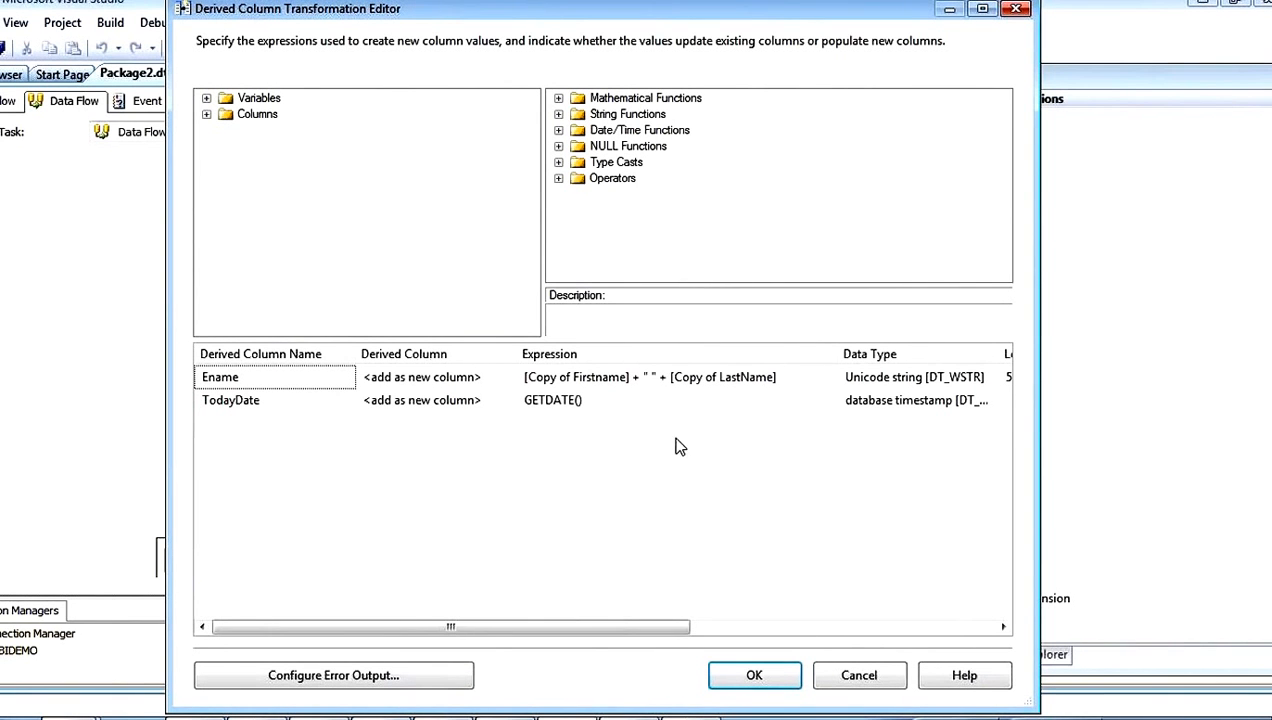
click(495, 377)
click(507, 377)
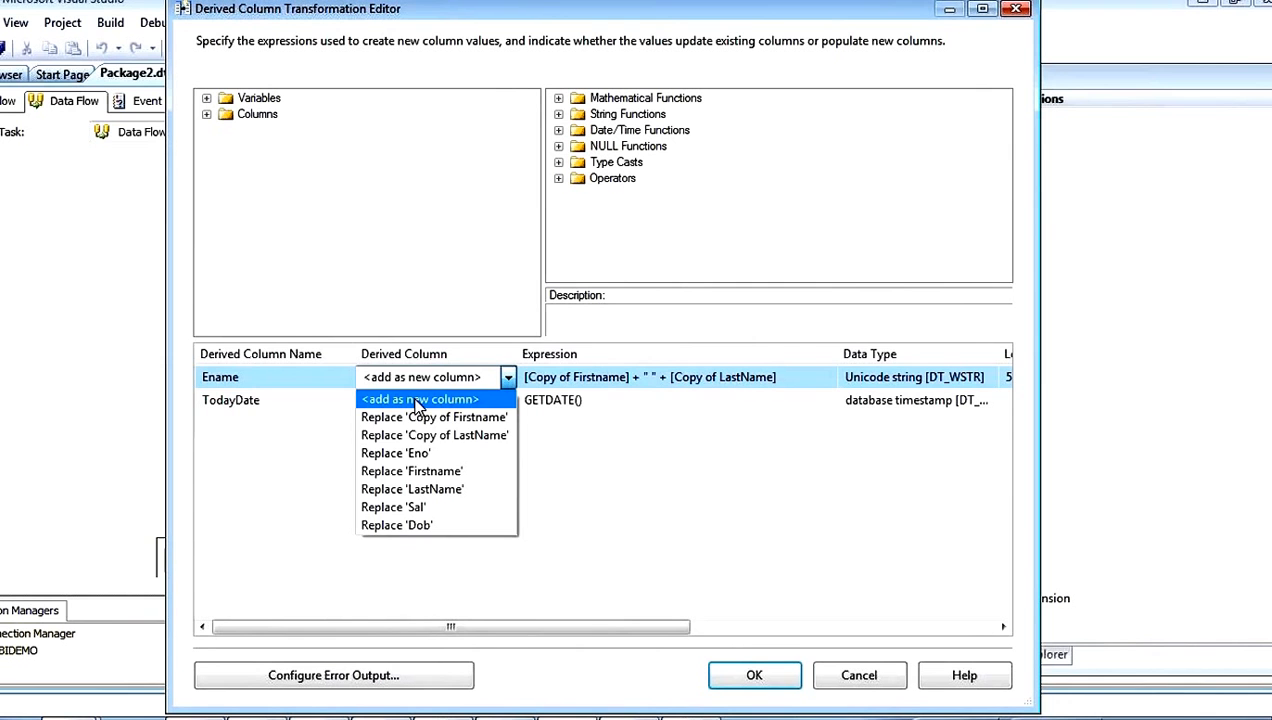
click(222, 478)
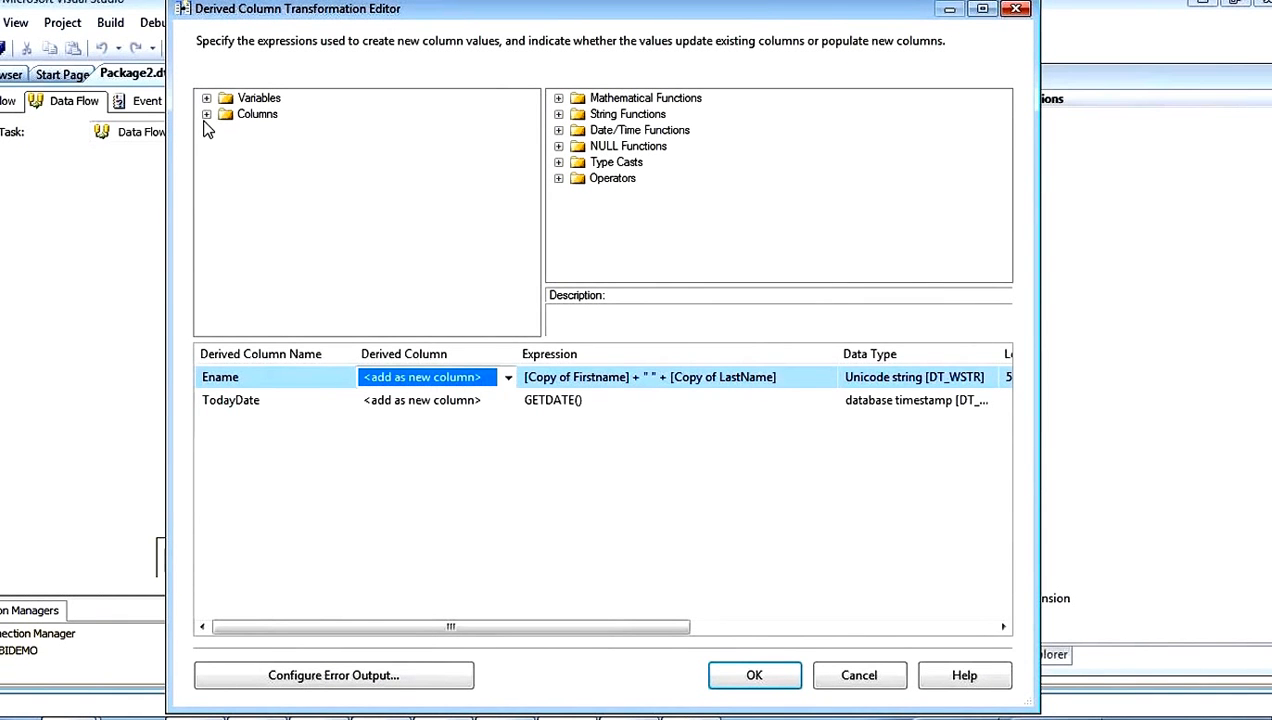
Step: Expand the input columns of the Derived Column transformation and go through them, including Copy of Firstname and Copy of LastName
click(206, 114)
click(266, 162)
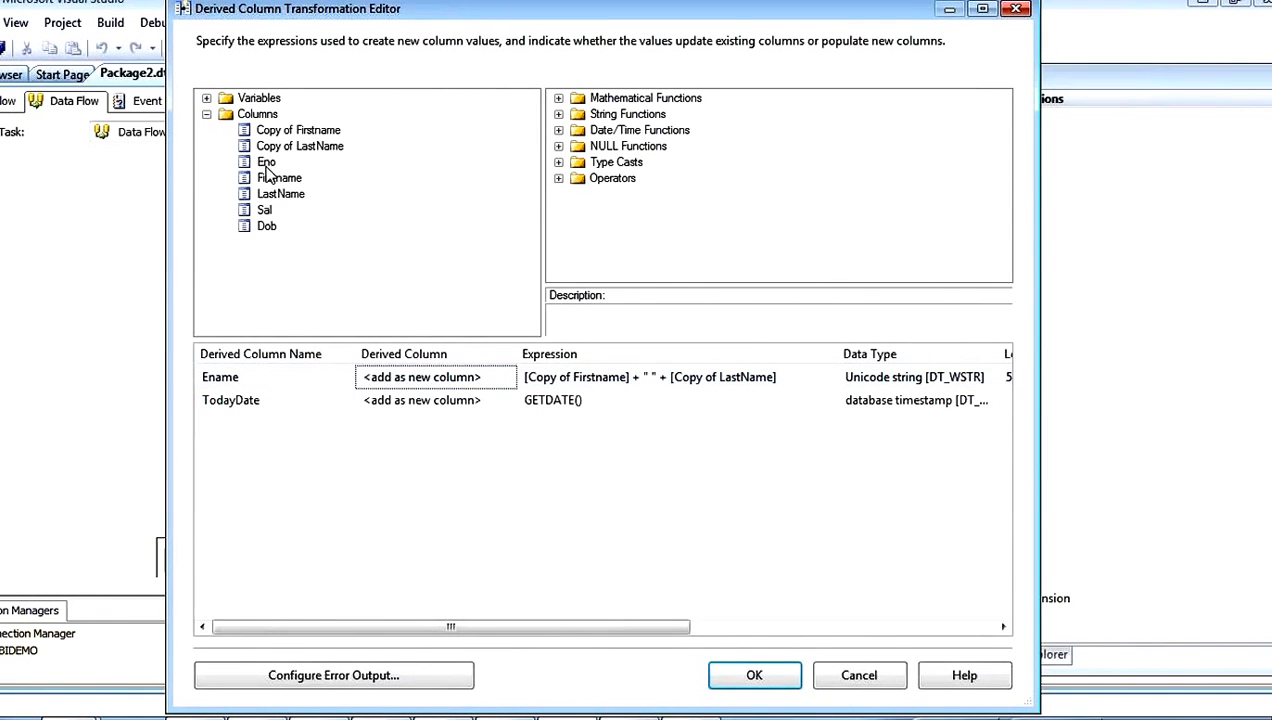
click(279, 178)
click(281, 194)
click(265, 210)
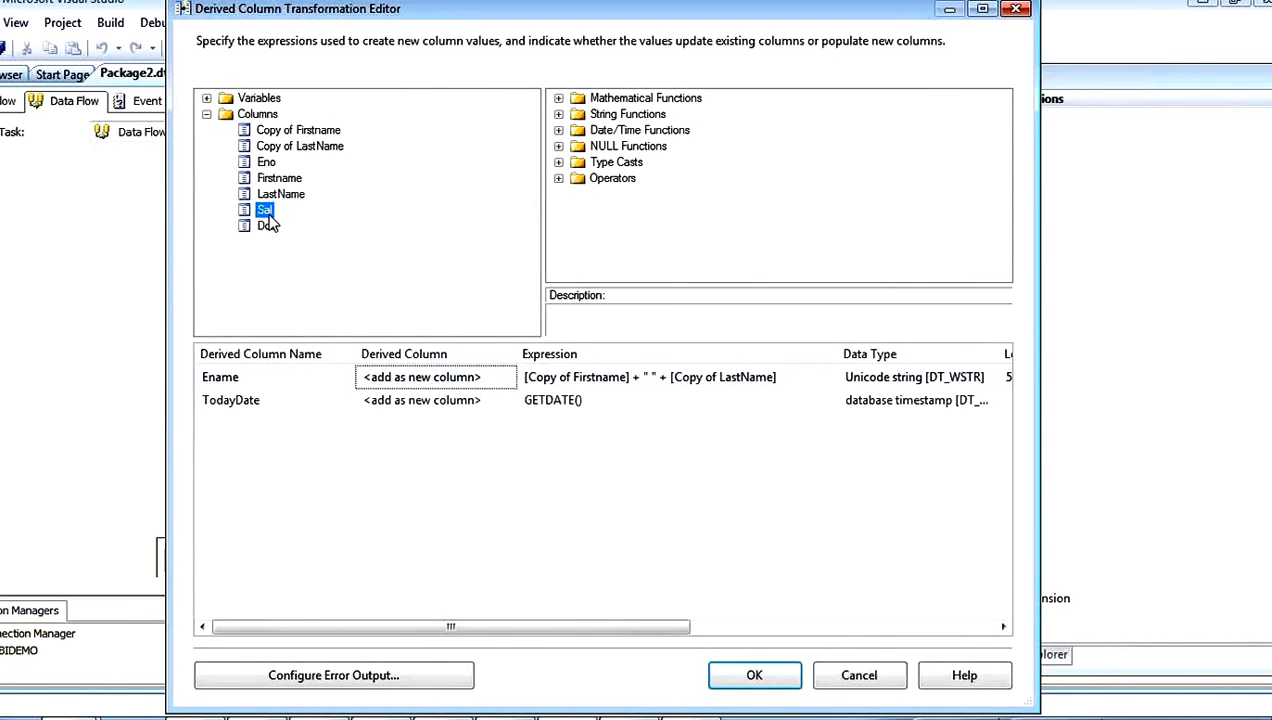
click(268, 226)
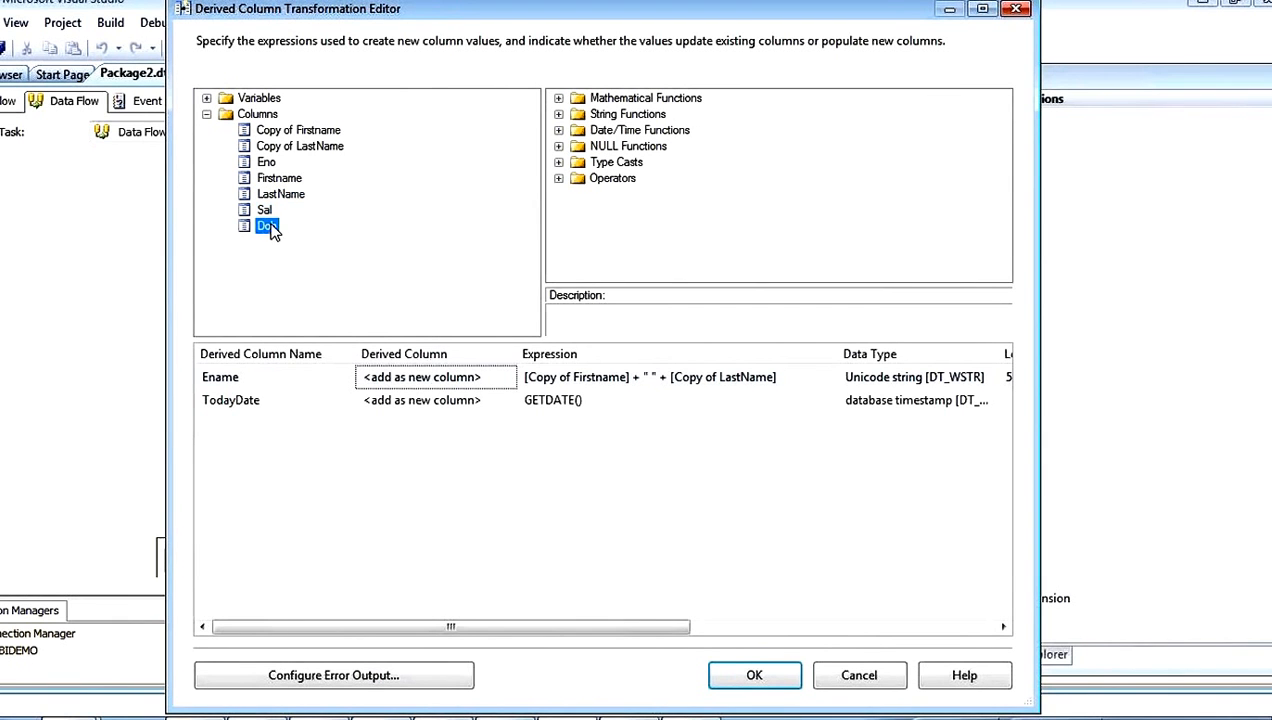
click(290, 132)
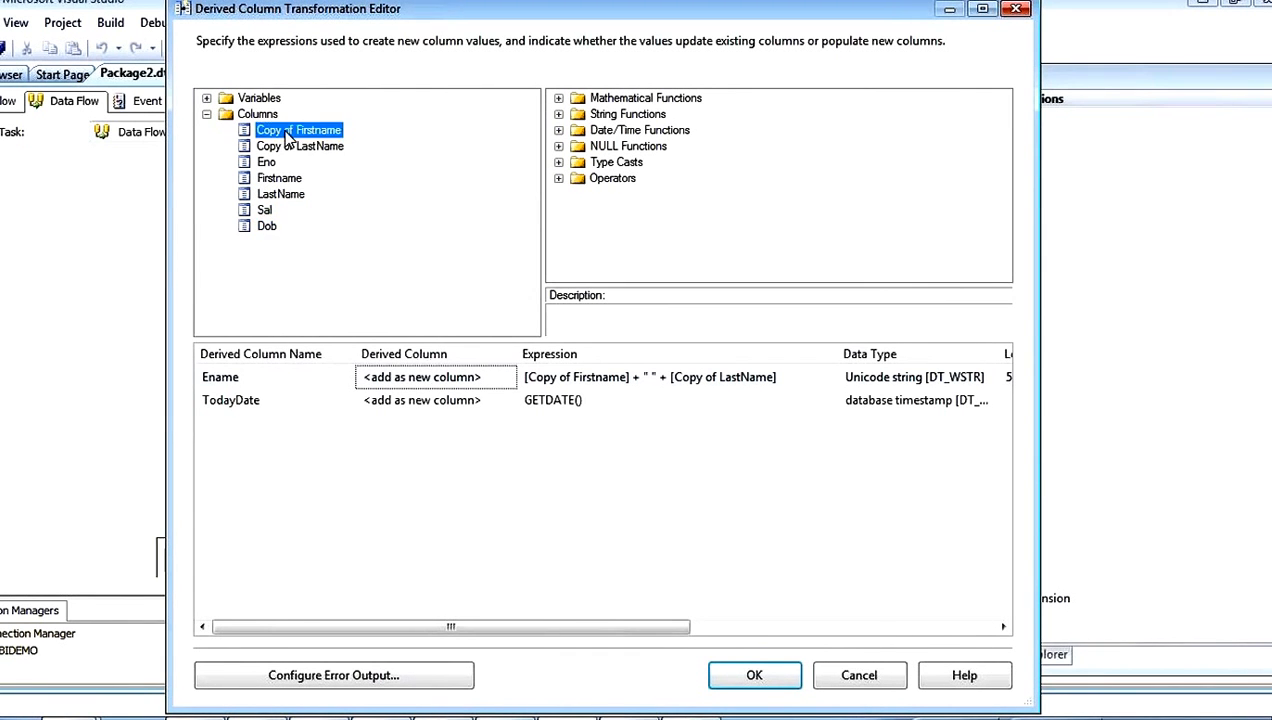
click(305, 146)
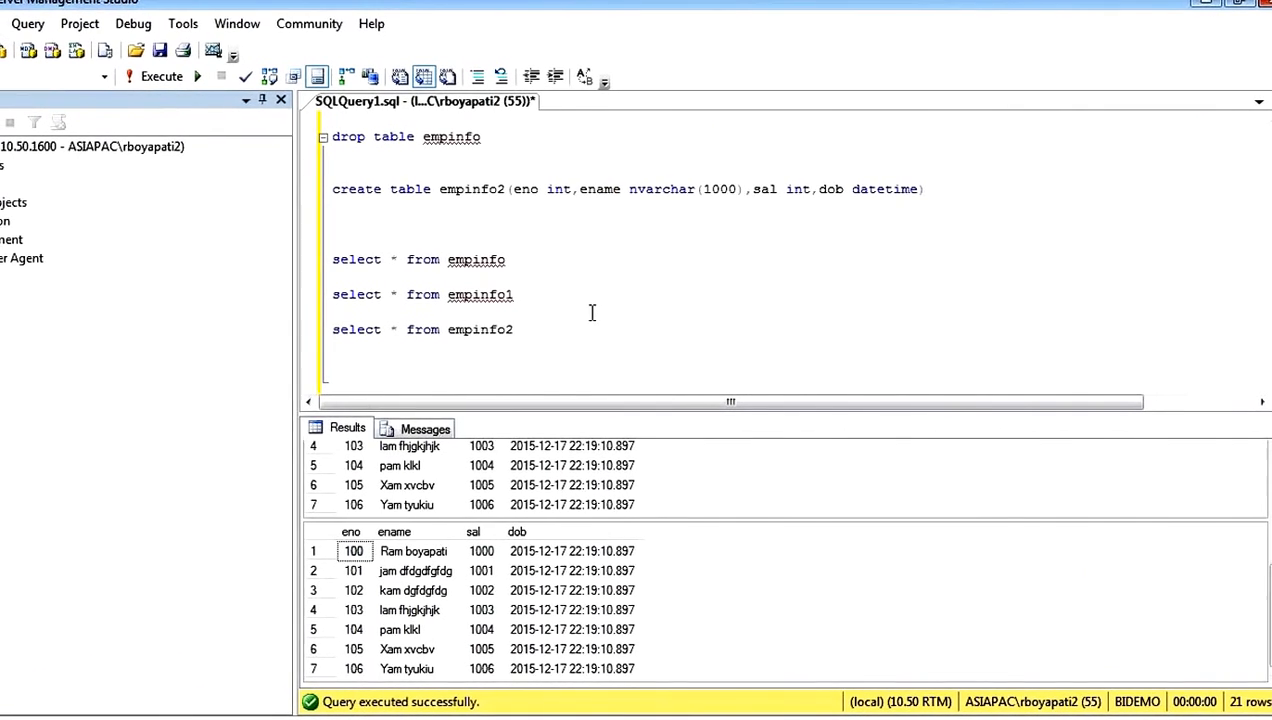
Step: In SQL Server Management Studio, run only the select query on empinfo and examine its eno and dob columns
scroll(538, 217, down, 1)
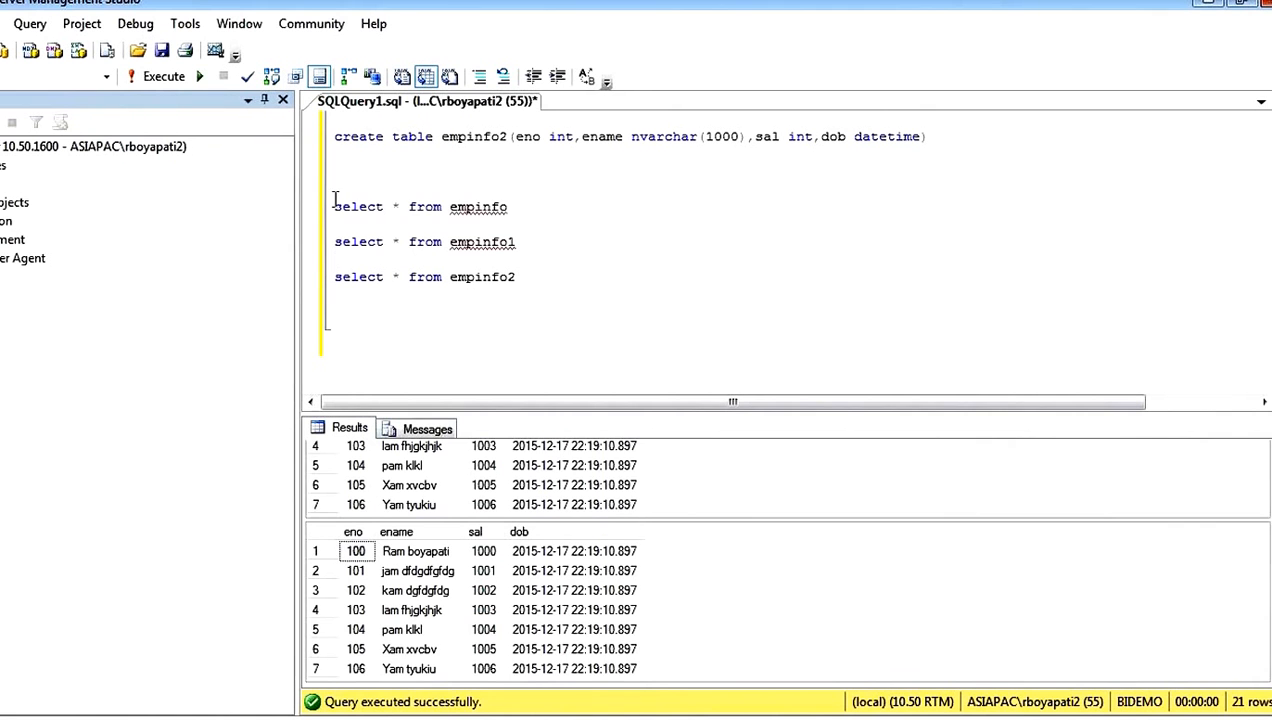
drag(333, 206, 515, 206)
key(F5)
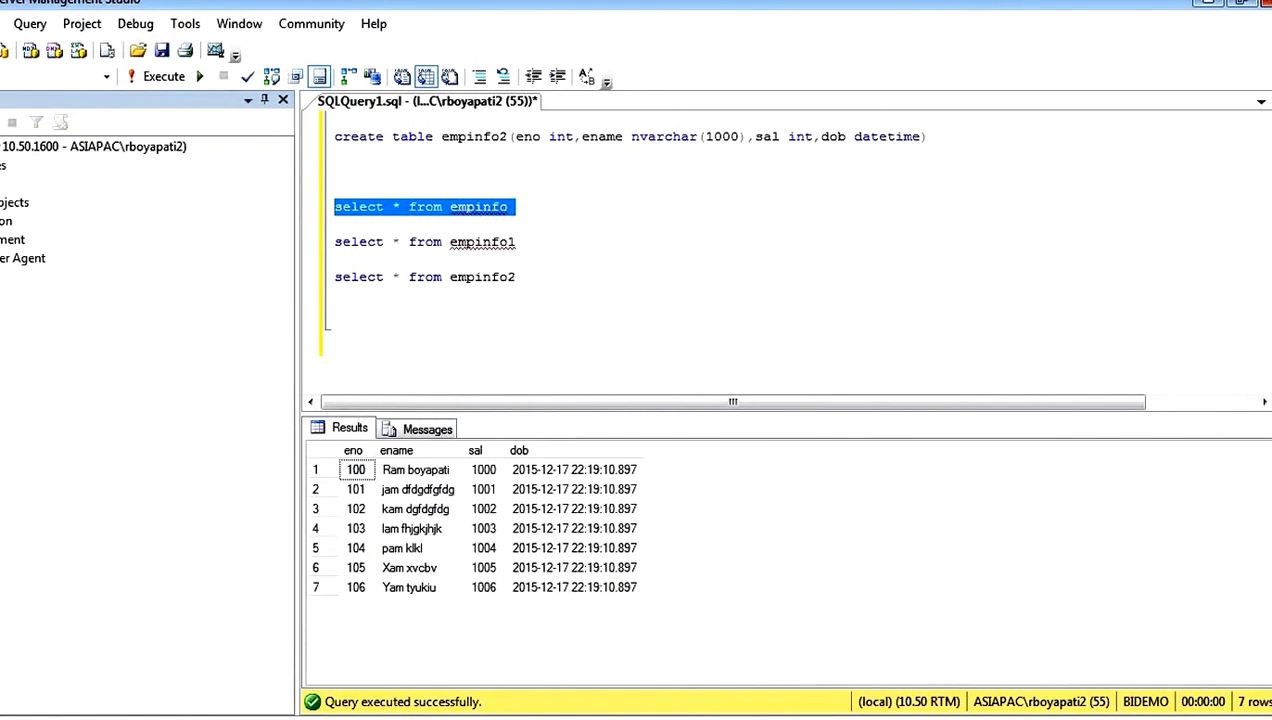
click(357, 469)
click(520, 450)
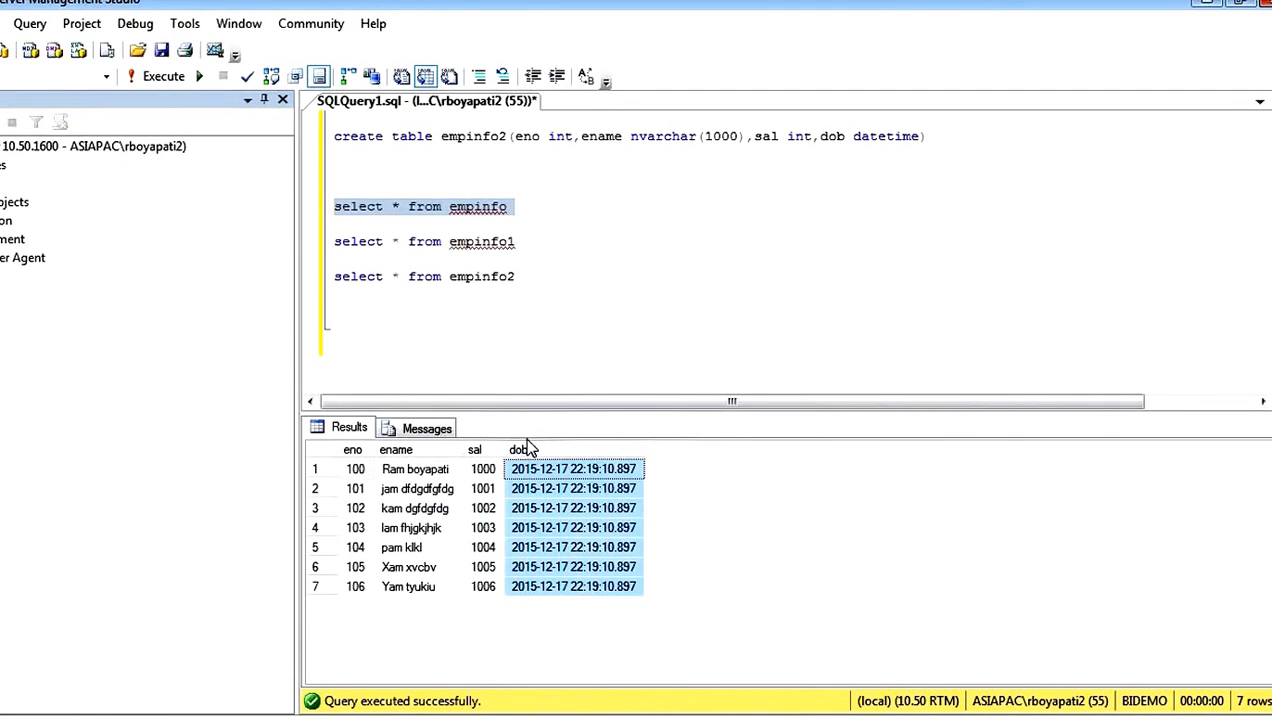
Step: Add GETDATE() with the alias Todaydate to the column list of the select query on empinfo
click(416, 221)
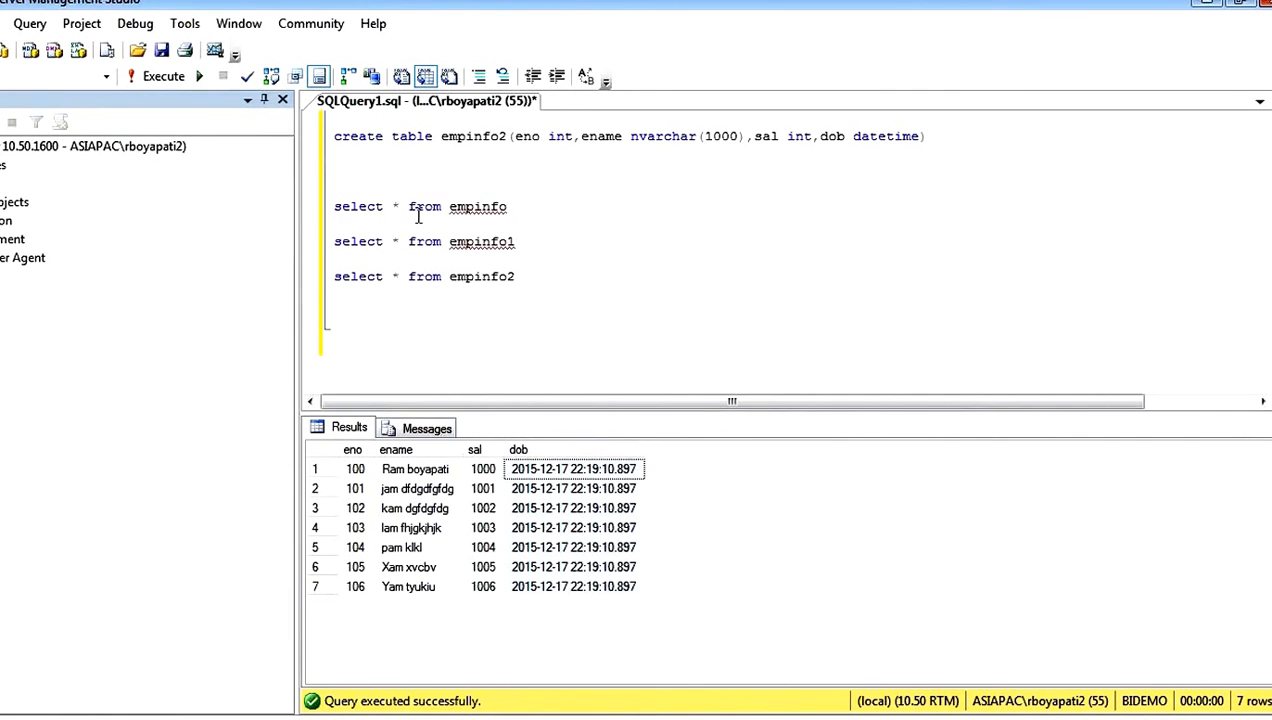
text(,Getdate)
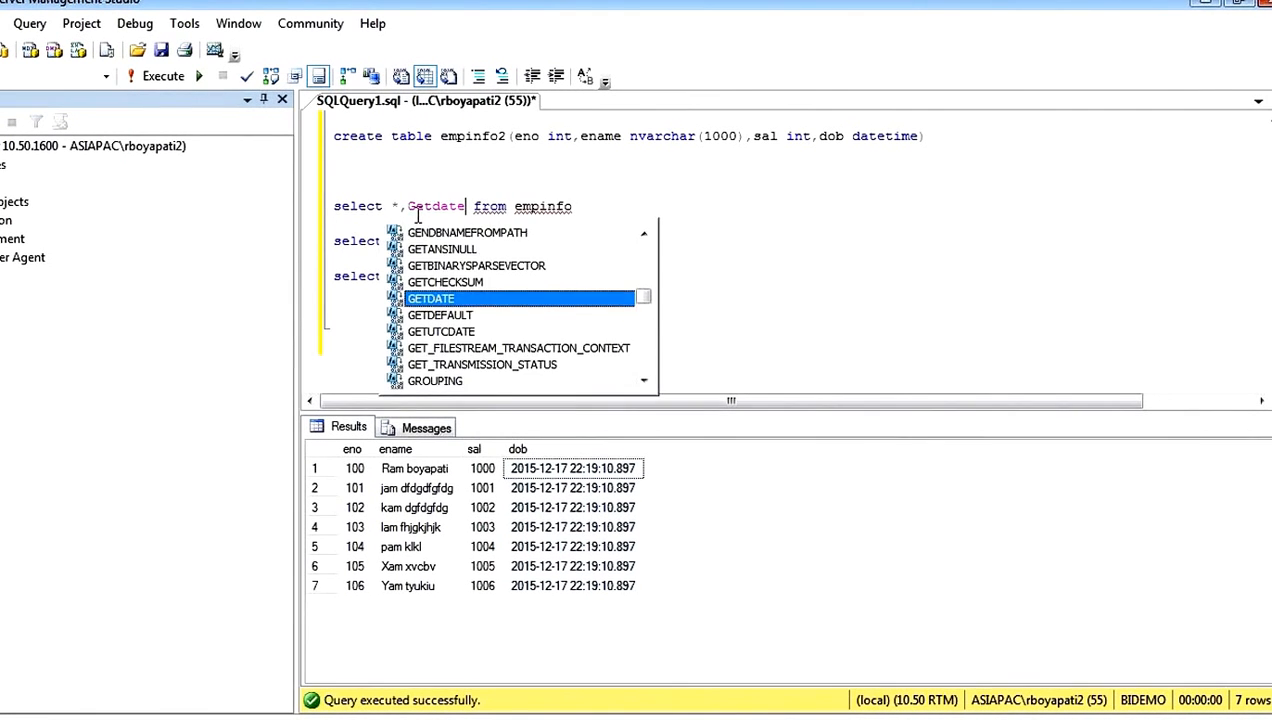
text(())
text( Toda)
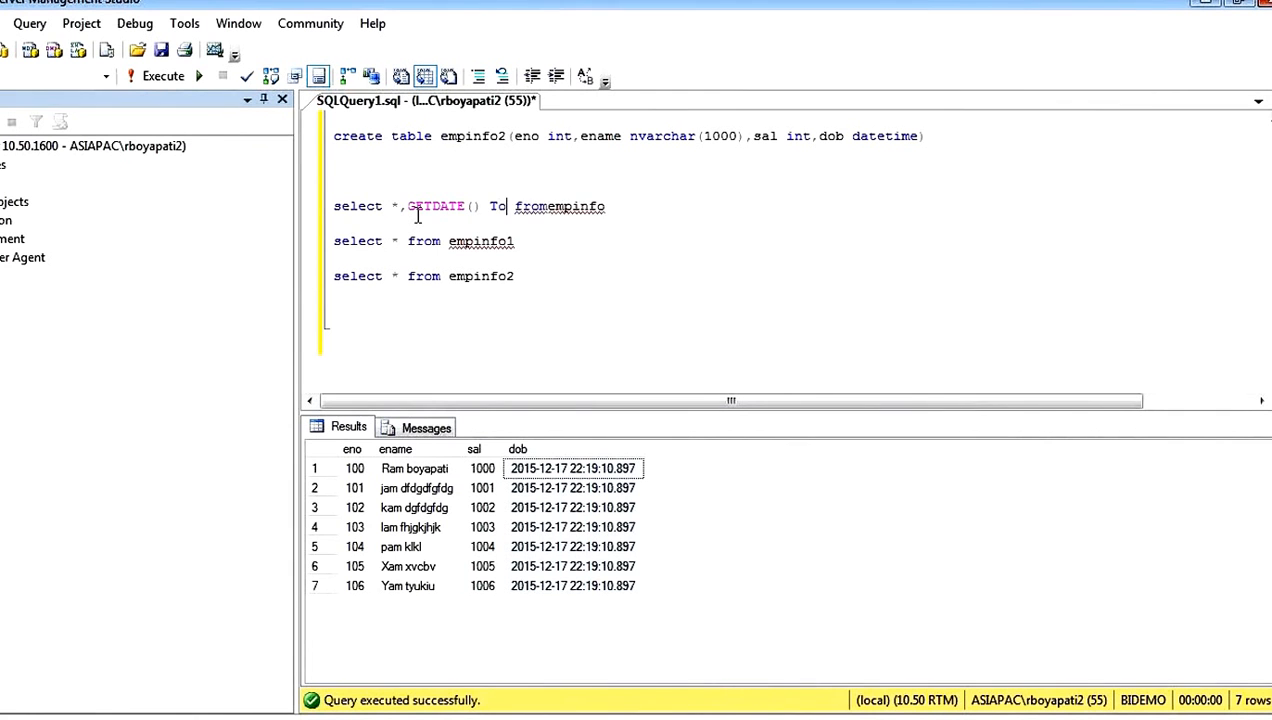
text(ydate)
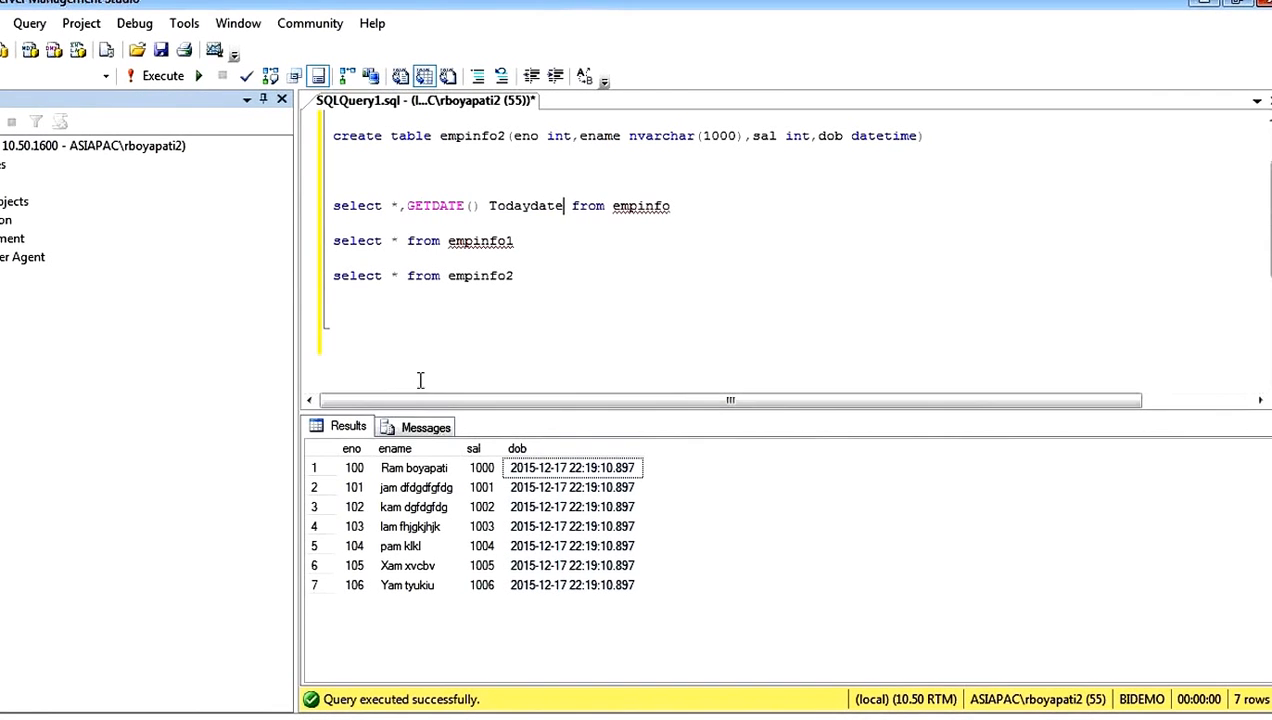
Step: Examine the eno, ename and dob columns in the empinfo query results
click(352, 449)
click(395, 449)
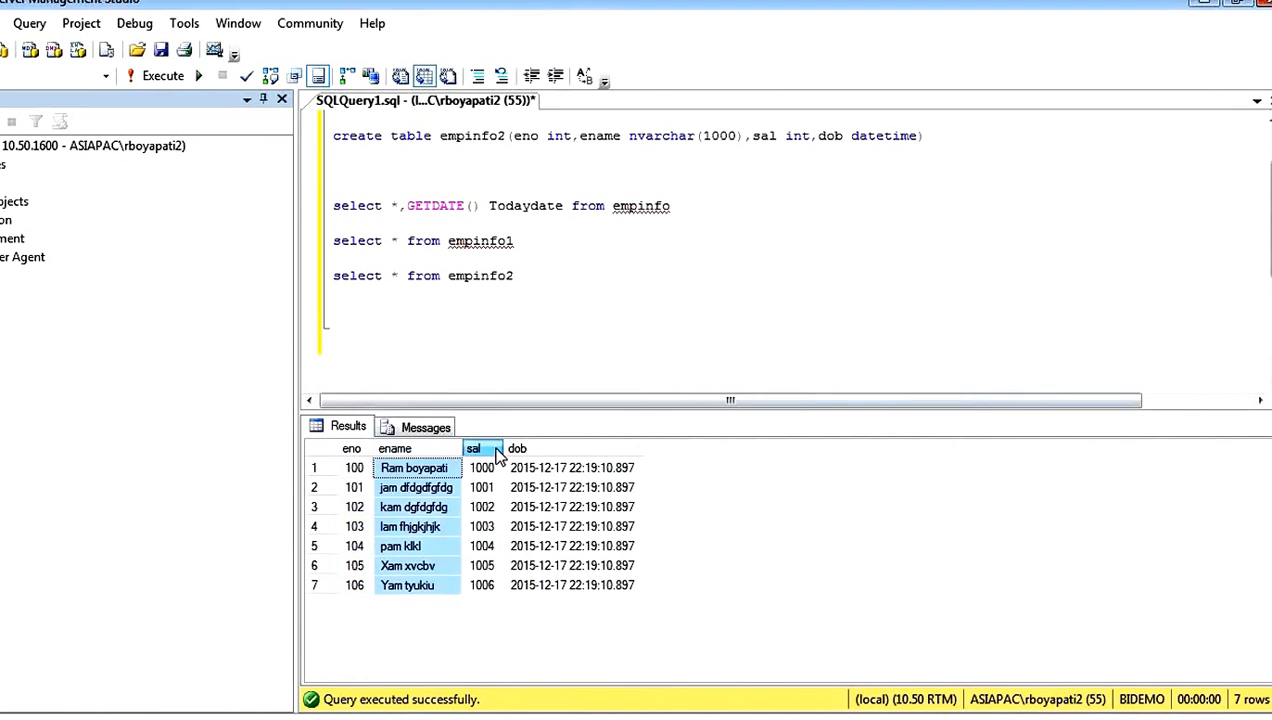
click(517, 449)
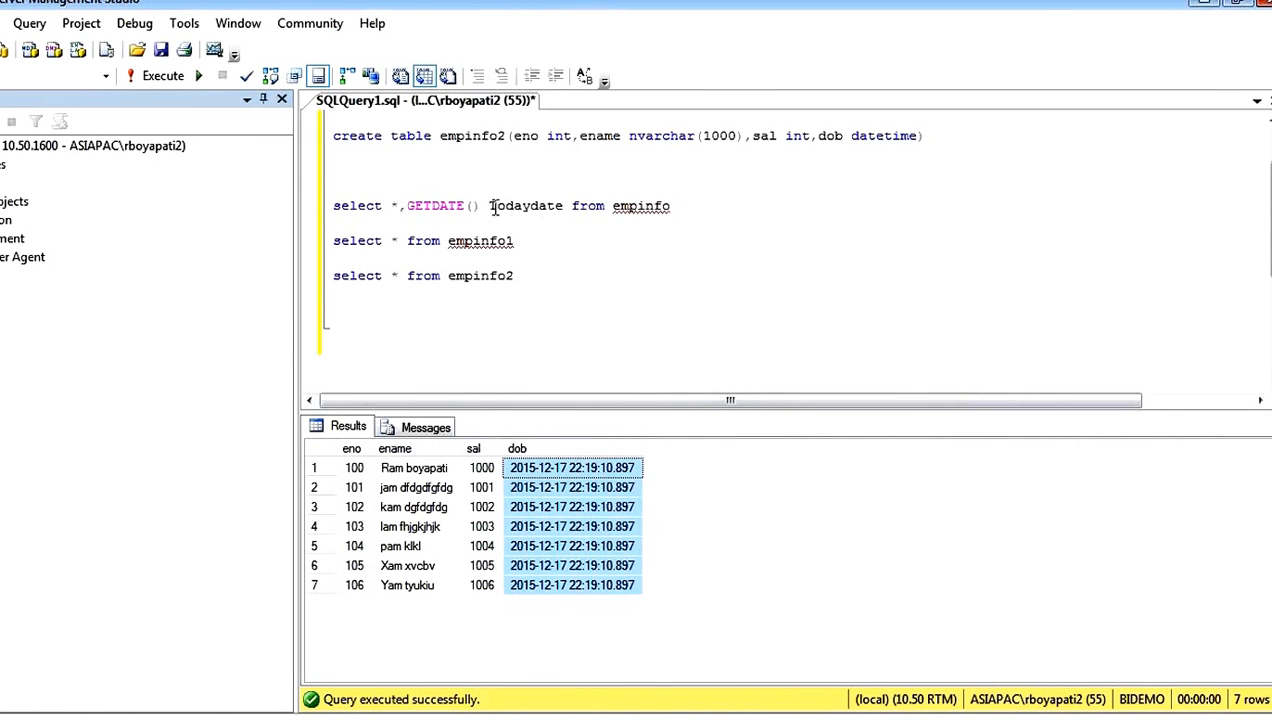
Step: Run only the empinfo select query with GETDATE() and examine the Todaydate column across all rows
drag(491, 207, 392, 207)
click(633, 243)
drag(681, 205, 336, 190)
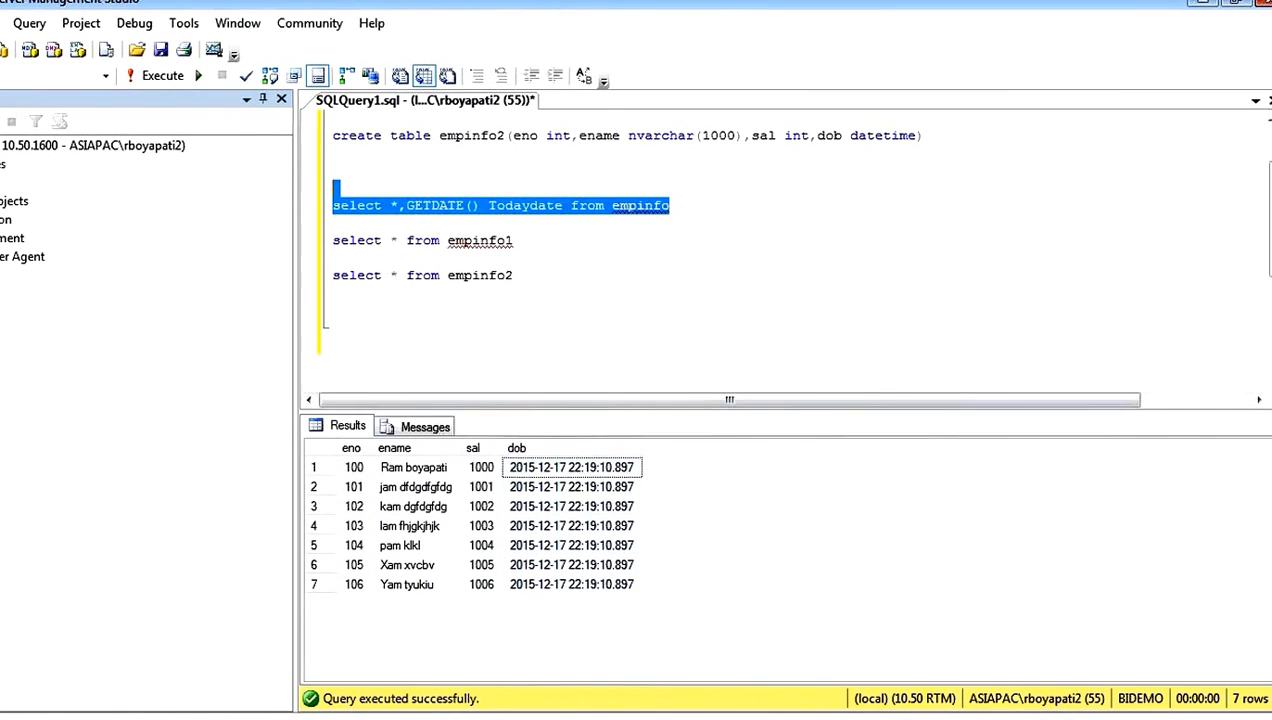
key(F5)
drag(688, 467, 687, 600)
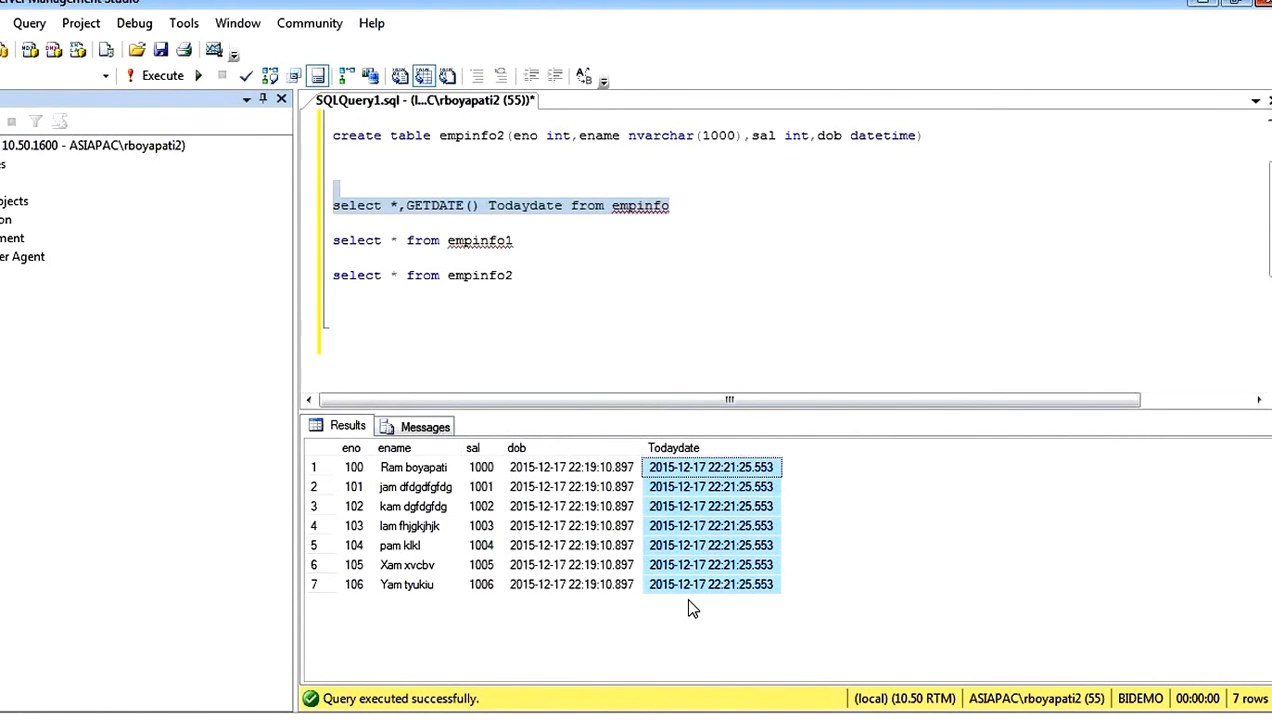
Step: Return to the Derived Column Transformation Editor and set the TodayDate row with GETDATE() to replace the Dob column
click(640, 717)
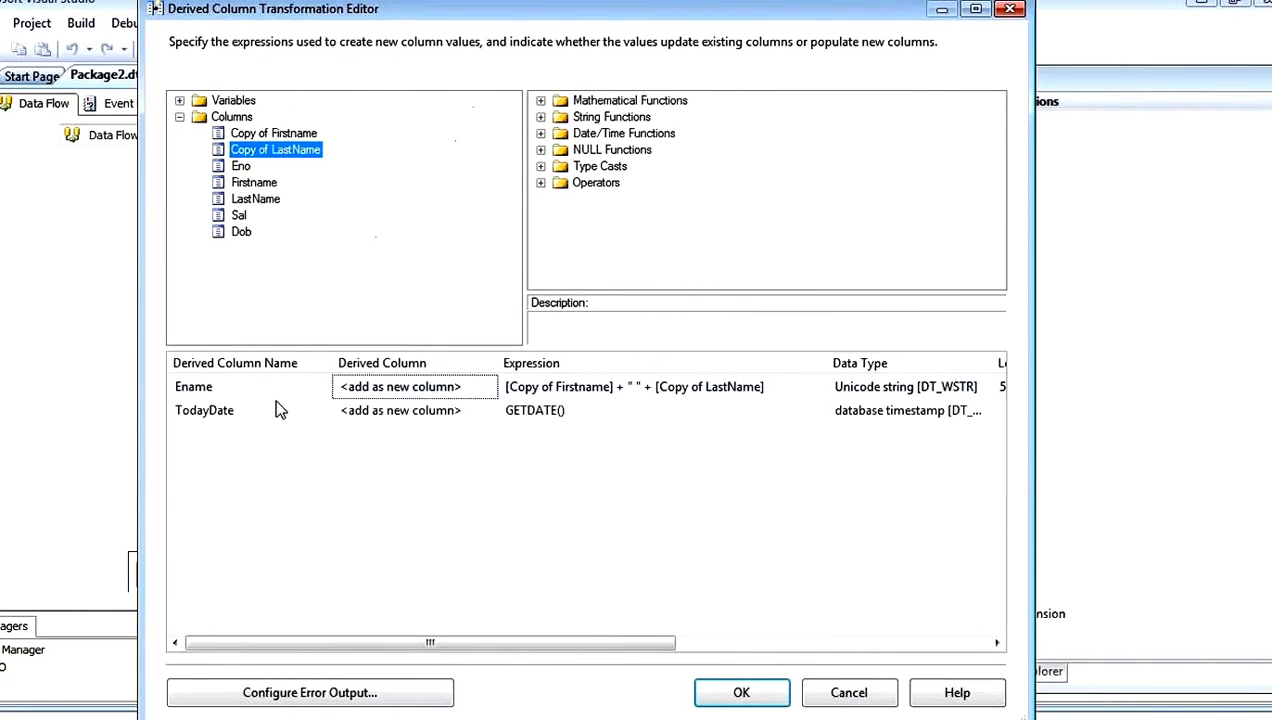
click(272, 410)
click(260, 411)
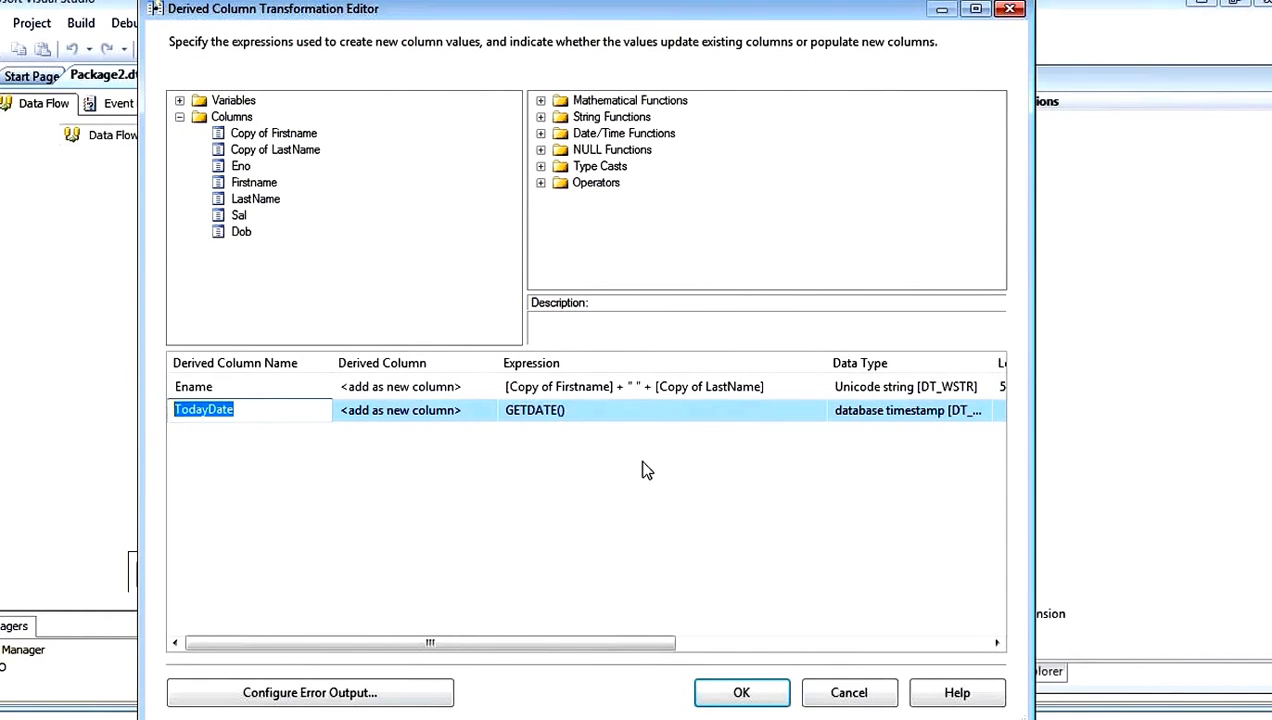
click(651, 420)
drag(580, 411, 503, 410)
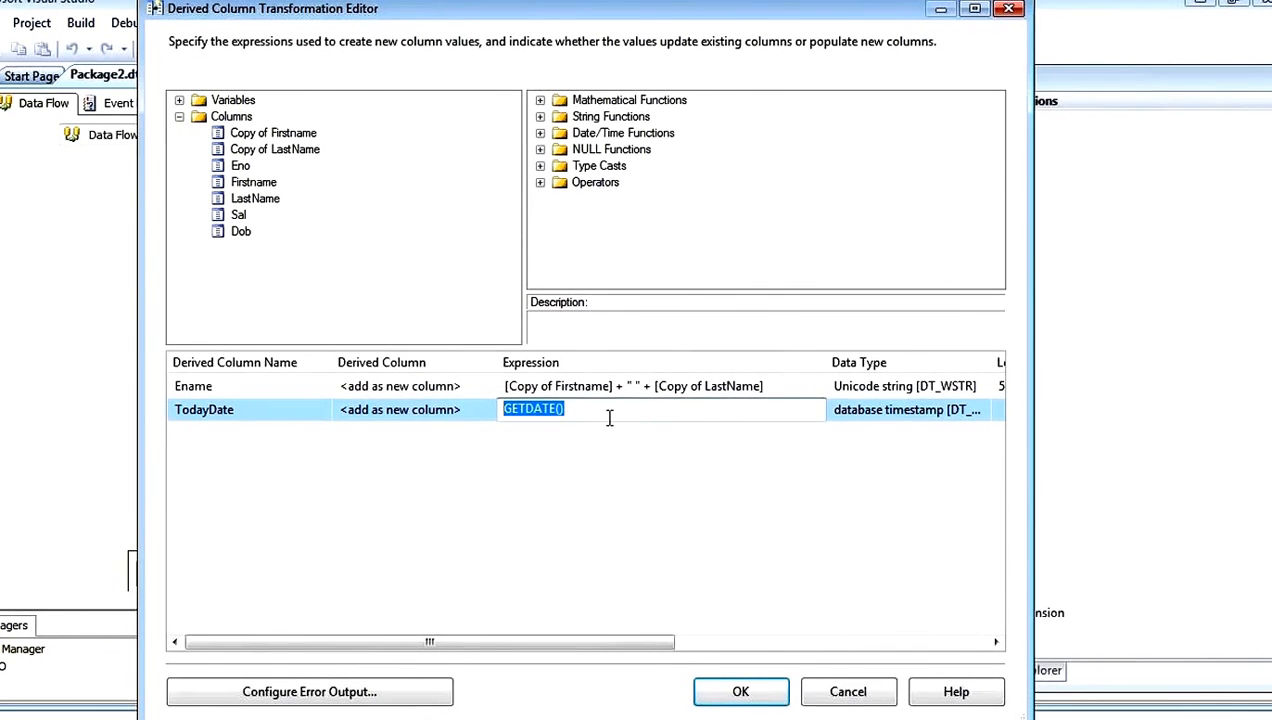
click(411, 414)
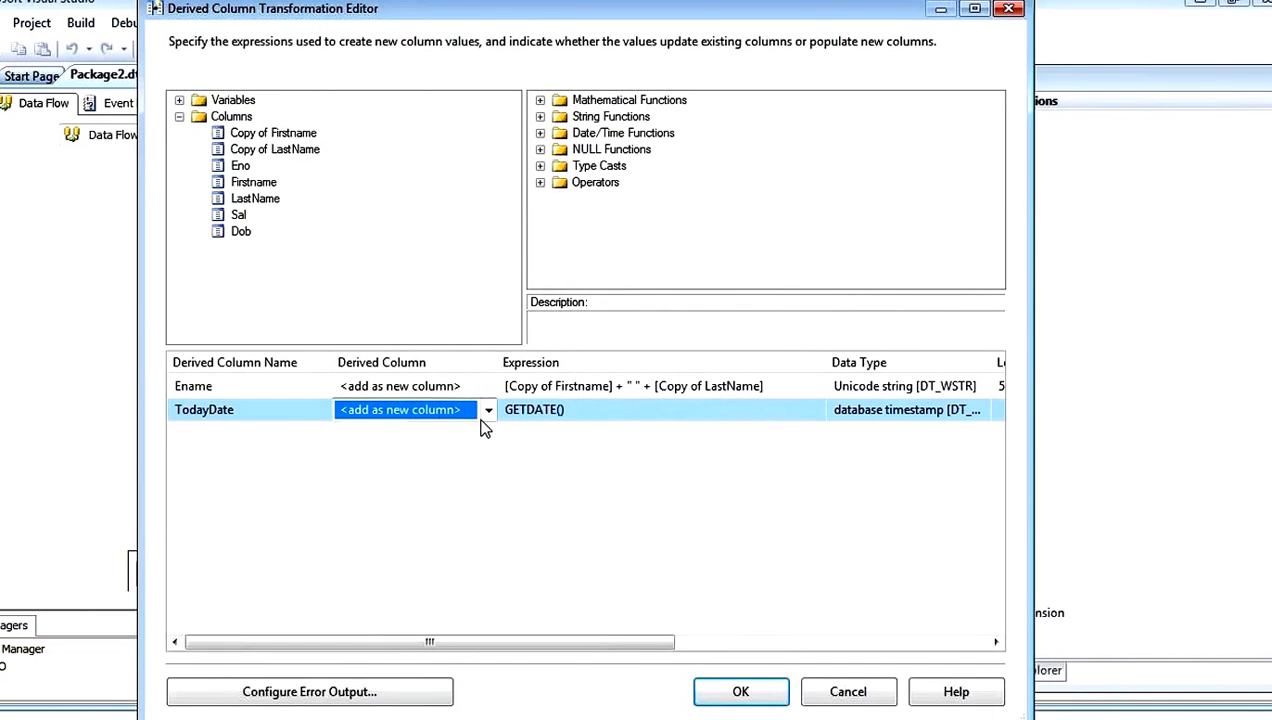
click(487, 411)
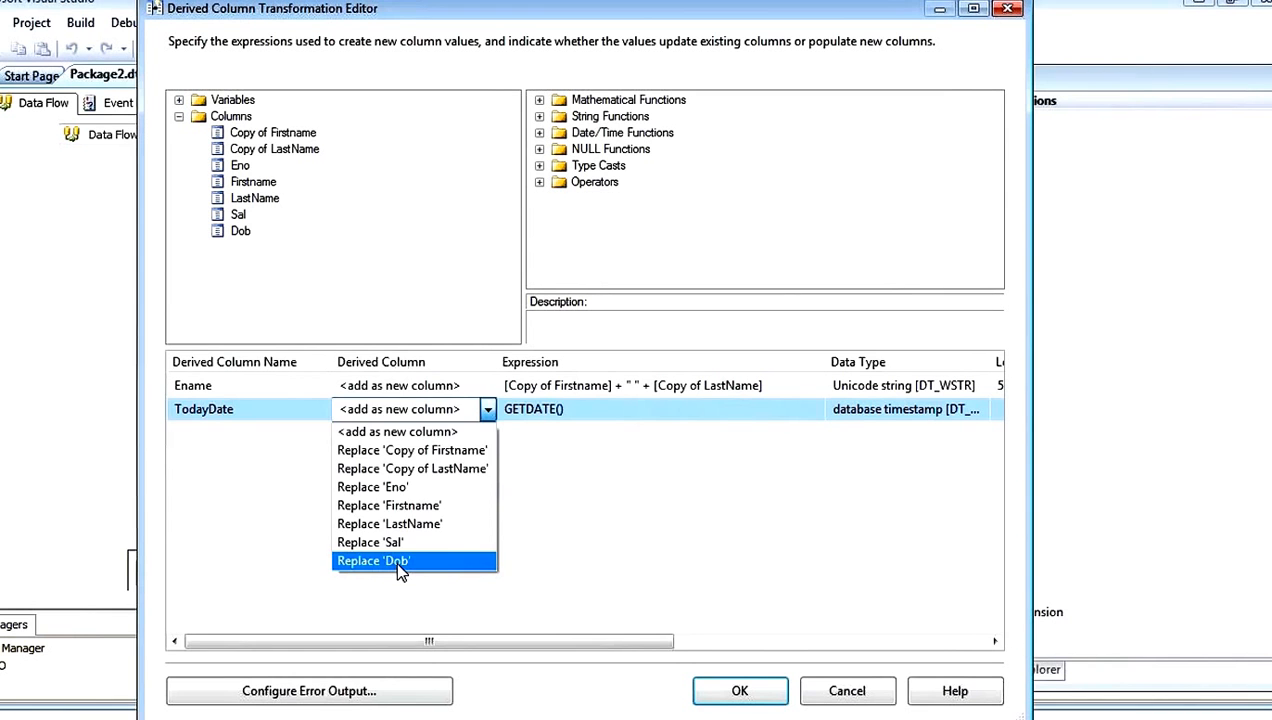
click(395, 559)
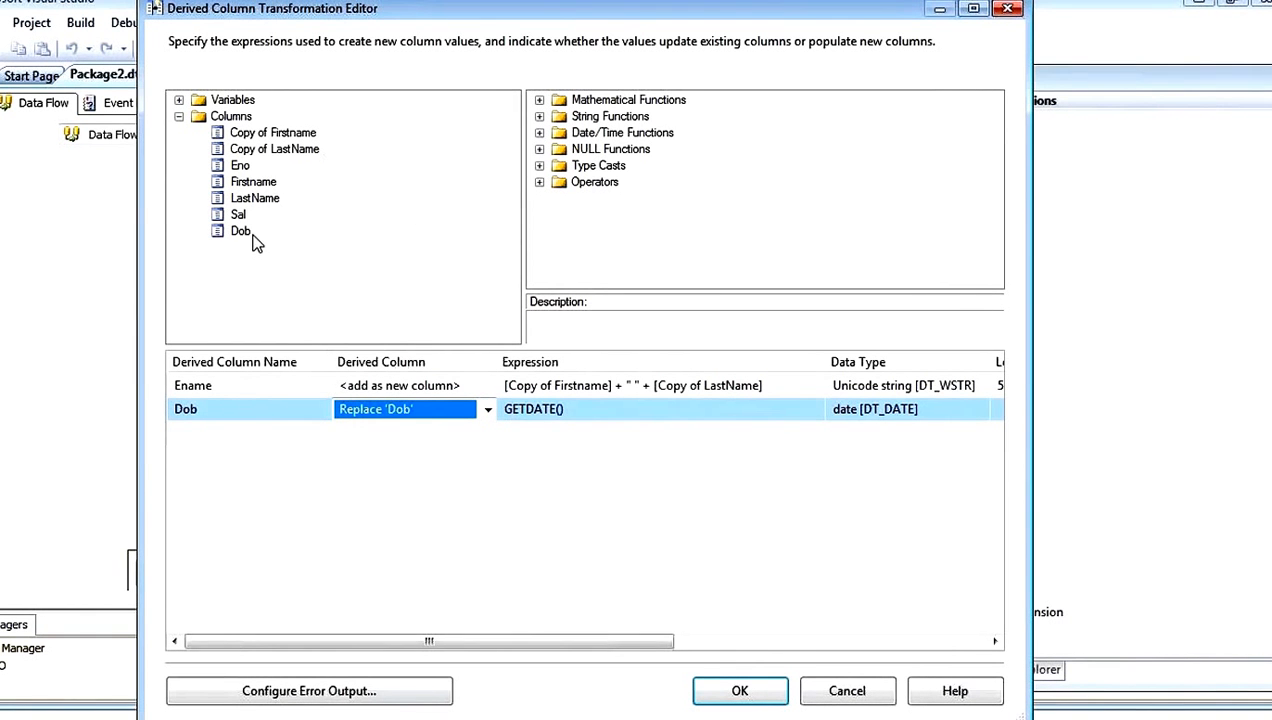
Step: Examine the Dob row's GETDATE() expression against the Dob input column, and the Ename expression's name concatenation with its space literal
click(582, 417)
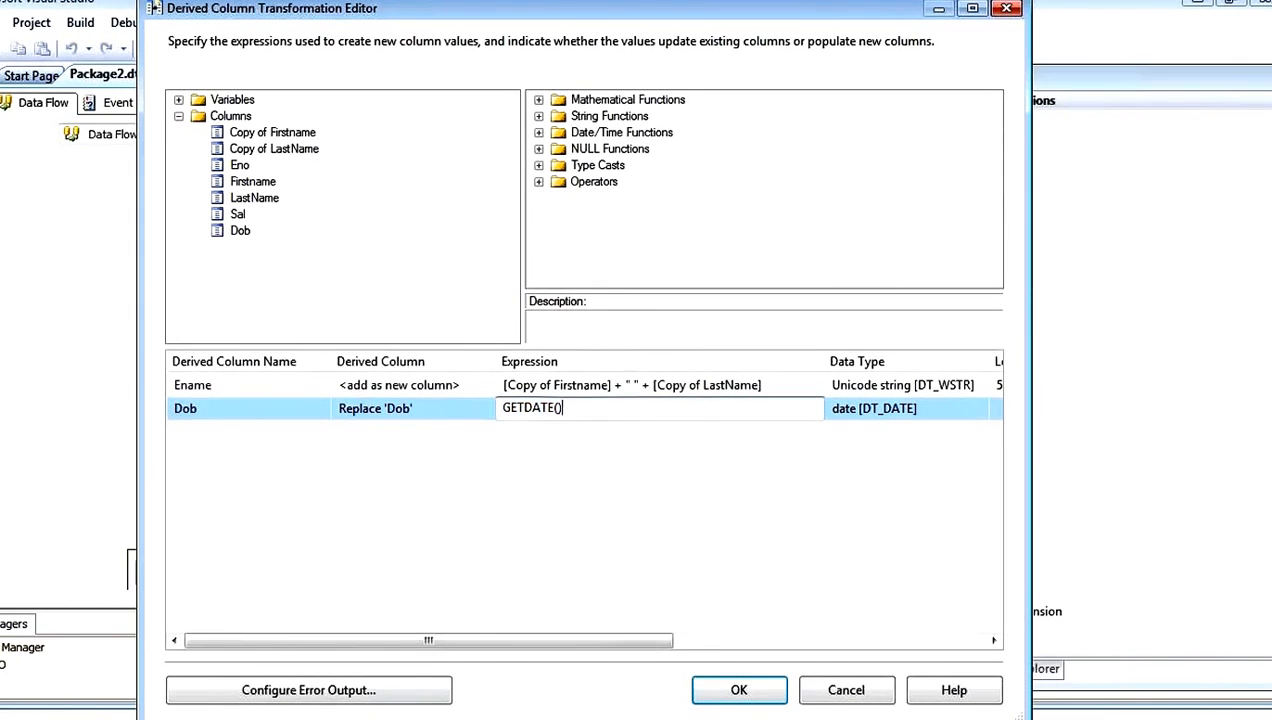
drag(582, 417, 502, 410)
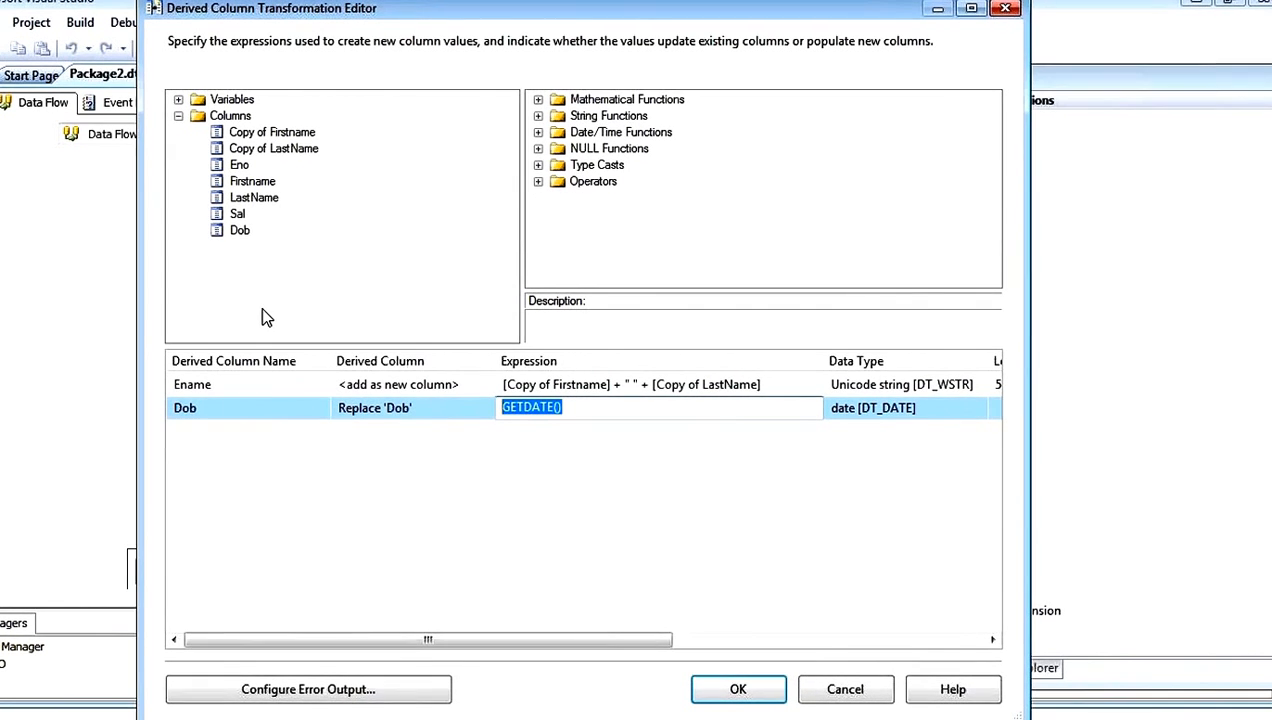
click(242, 234)
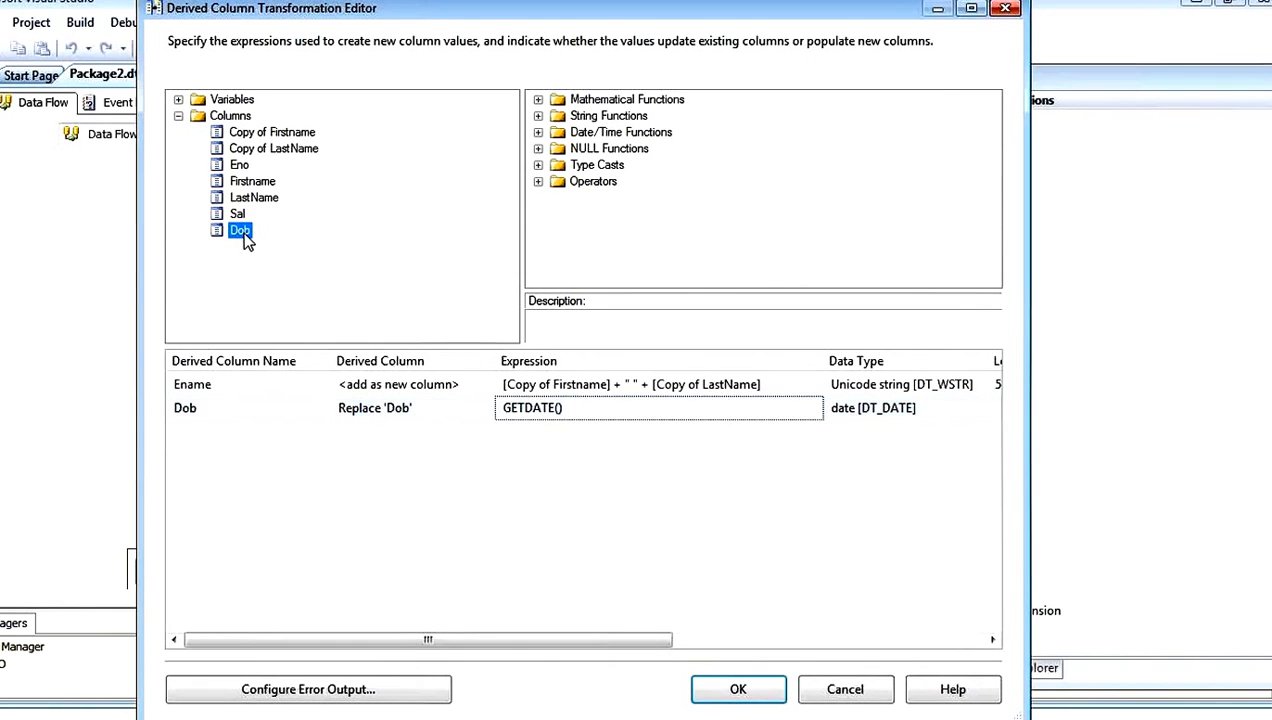
click(599, 409)
drag(584, 409, 345, 415)
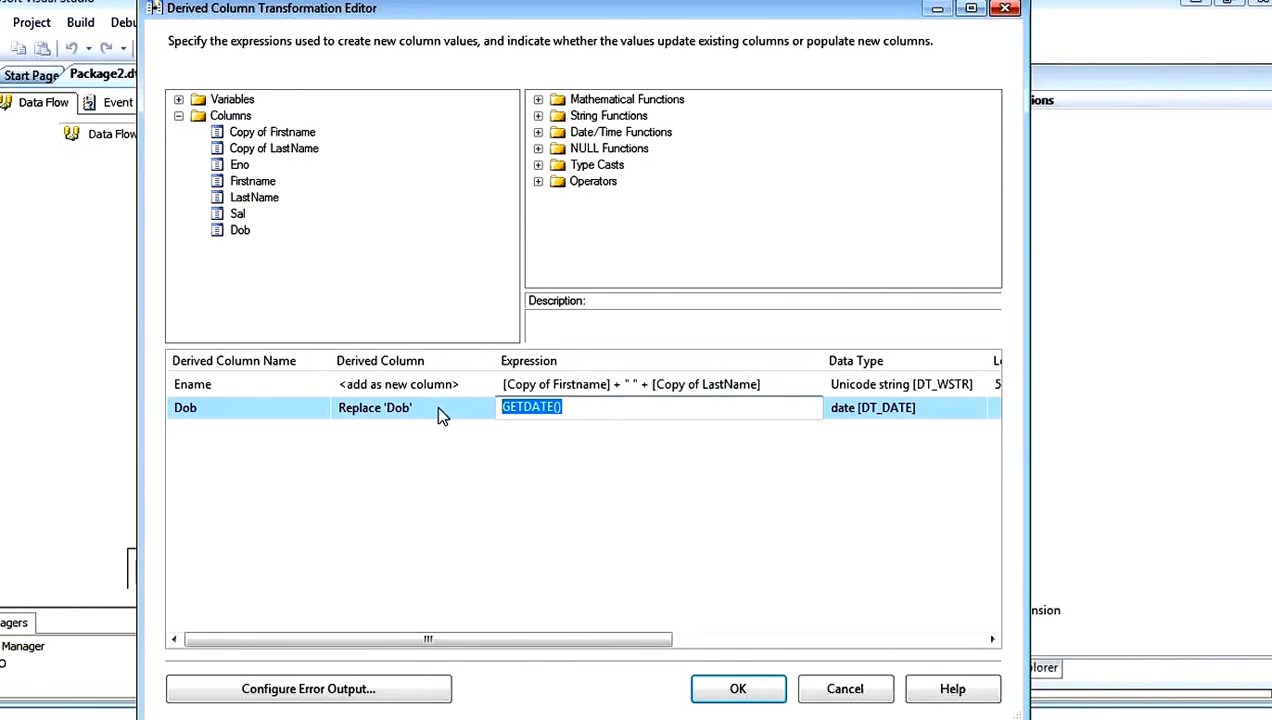
click(605, 385)
drag(608, 384, 548, 395)
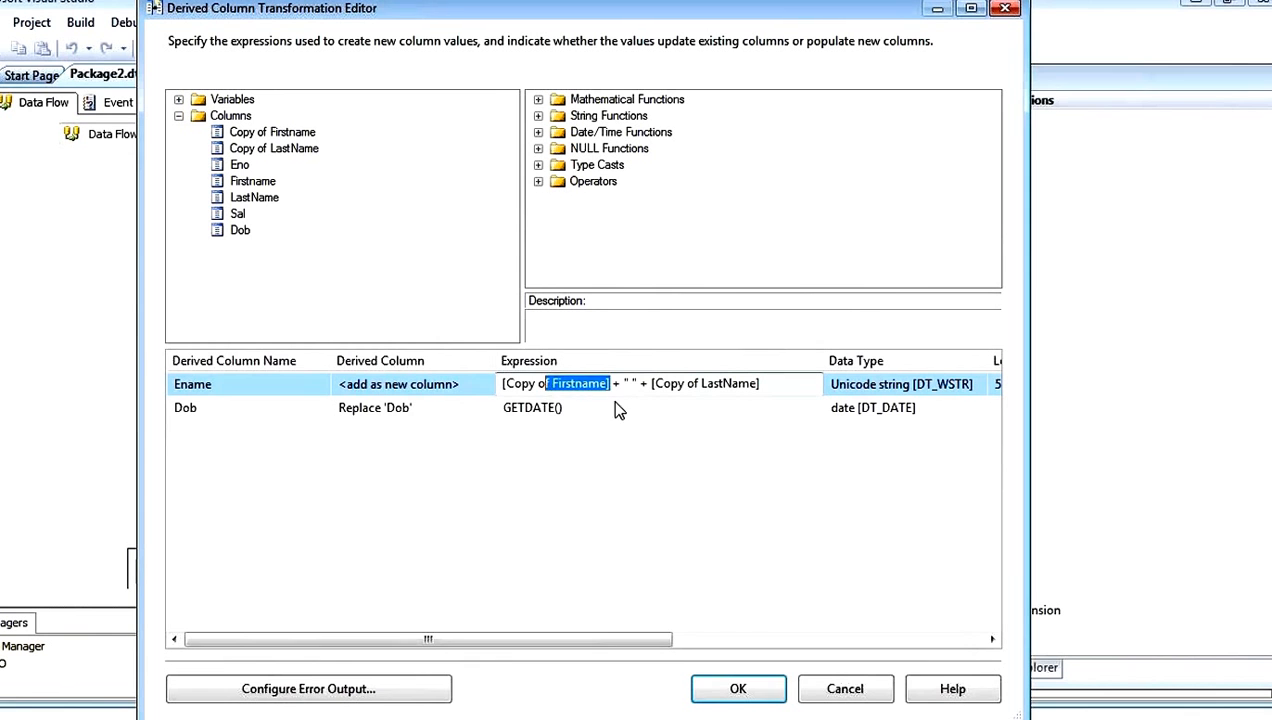
double_click(616, 384)
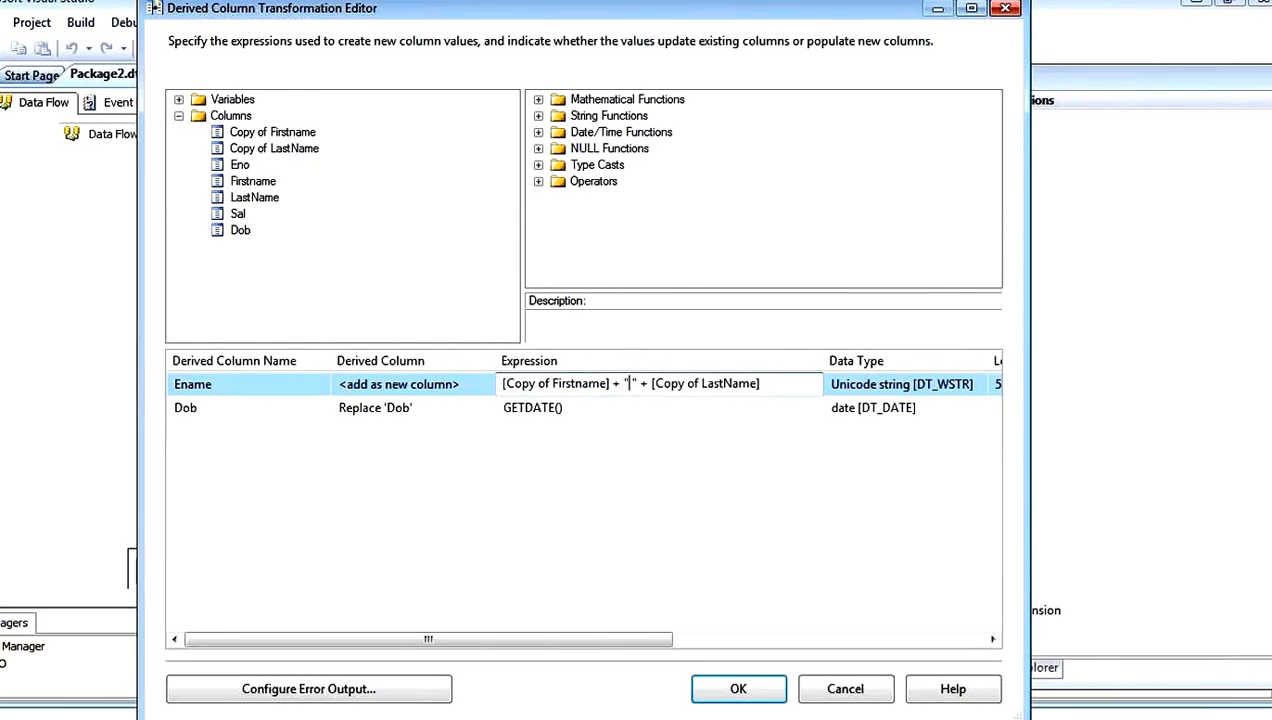
Step: In SQL Server Management Studio, extend the empinfo select query with a column concatenating two quoted first names around '-'
key(alt+Tab)
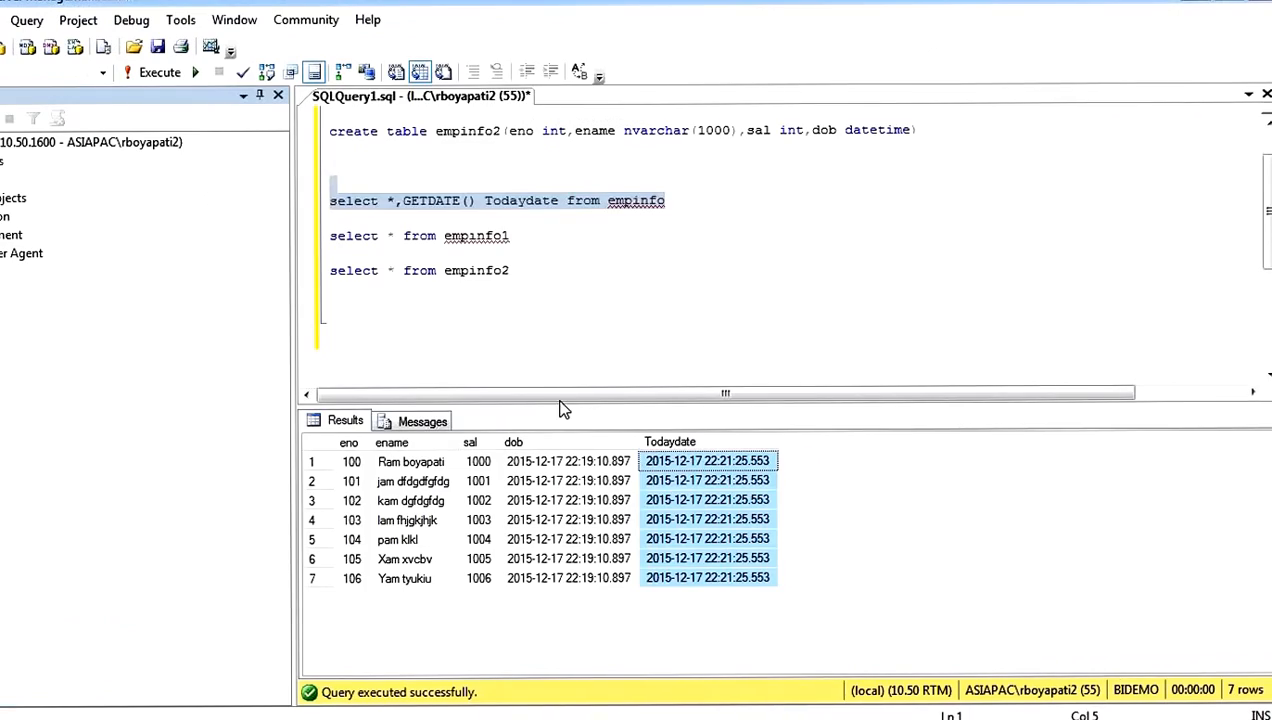
click(562, 269)
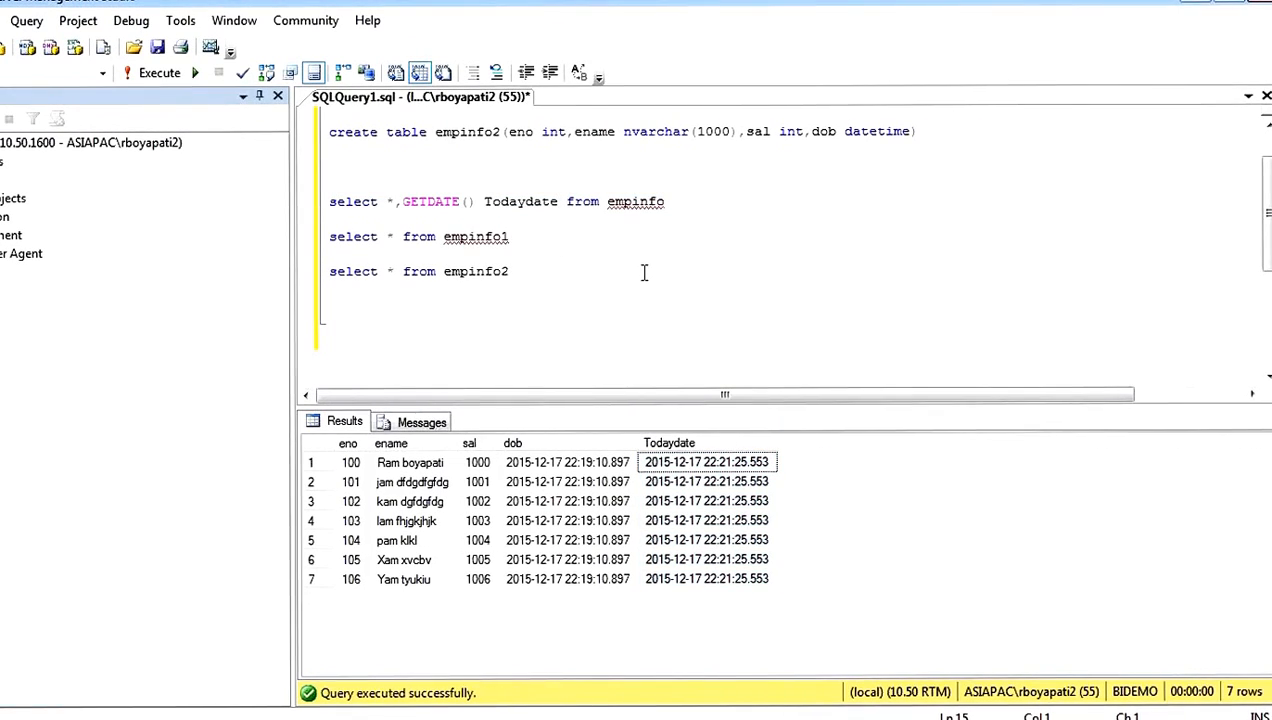
text(,'')
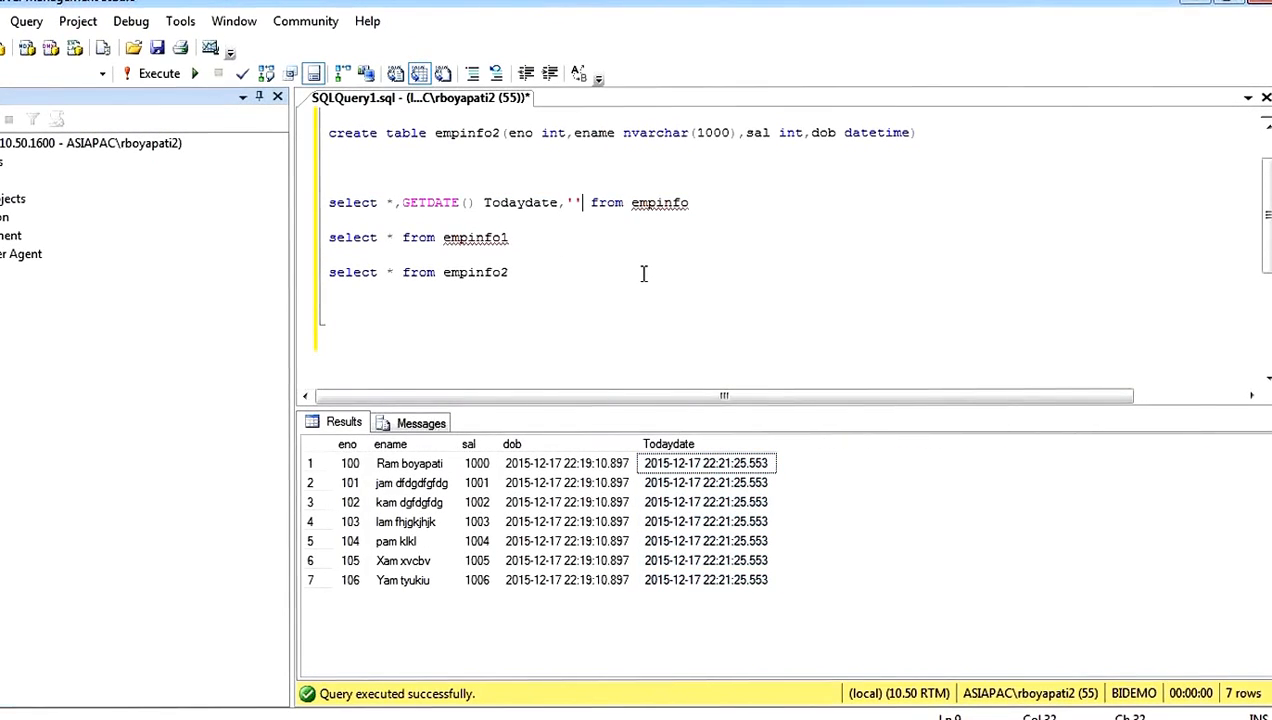
text(Ram)
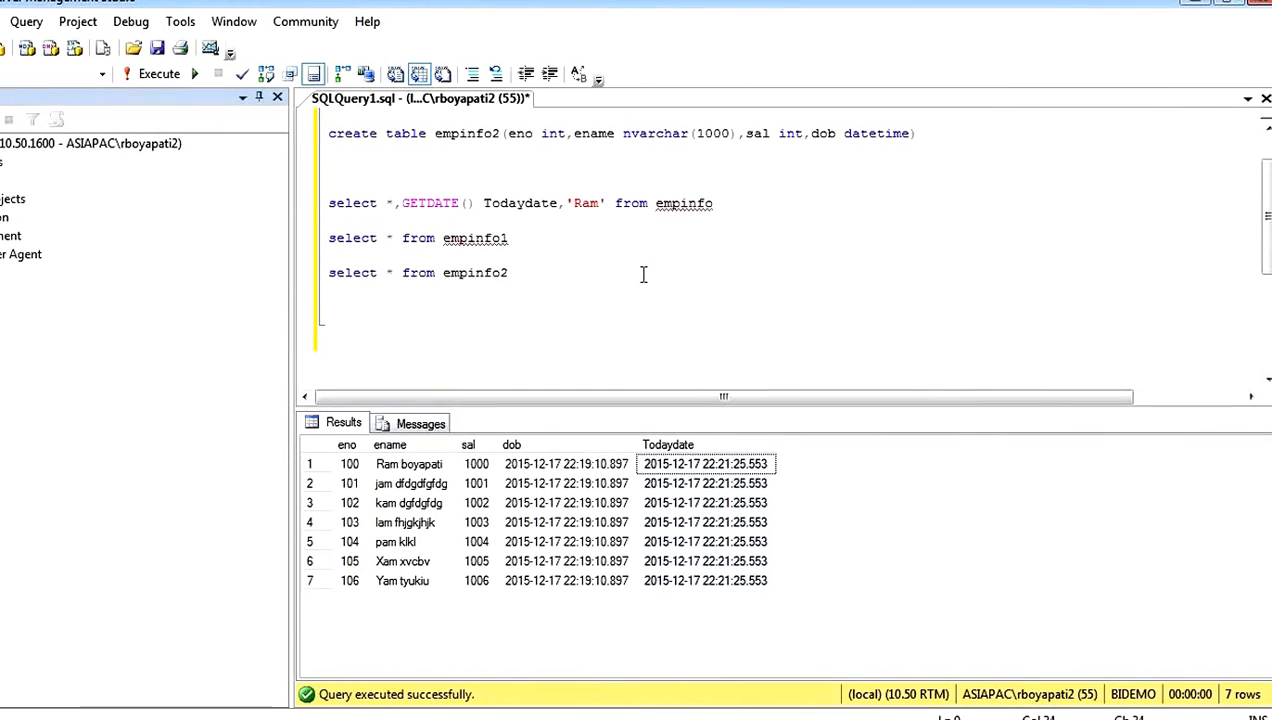
key(Right)
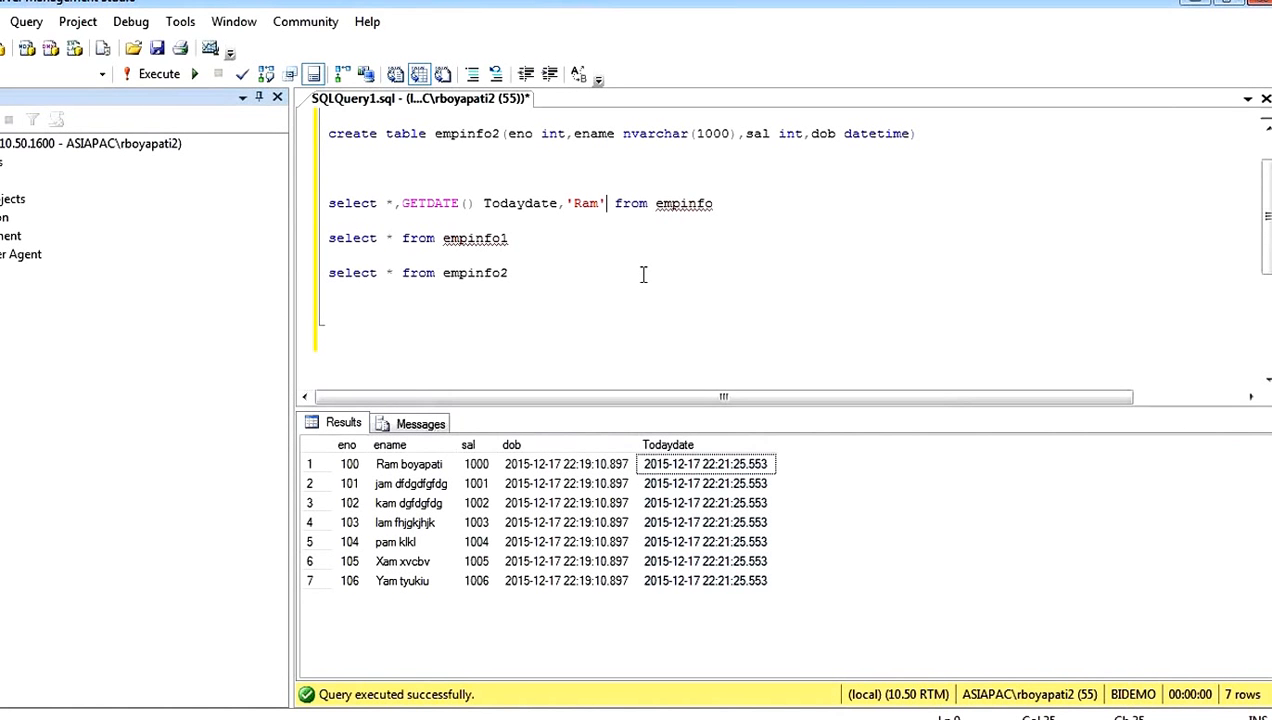
text(+)
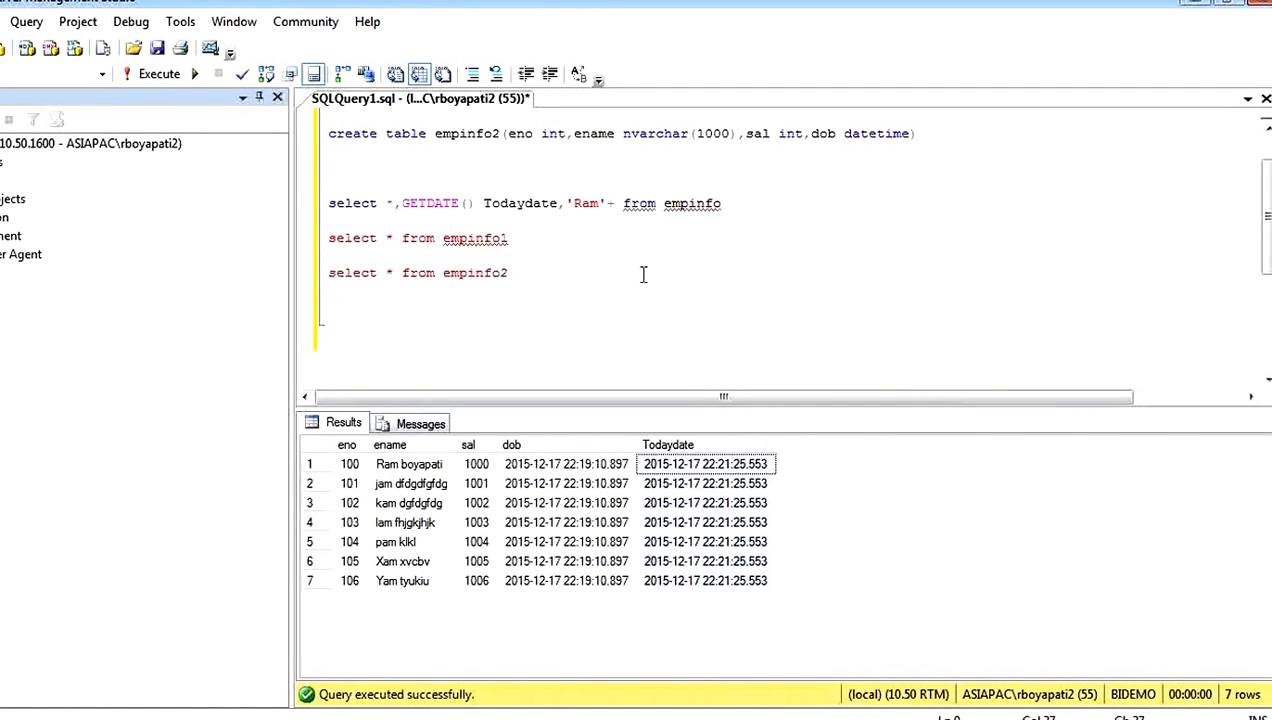
text(''-)
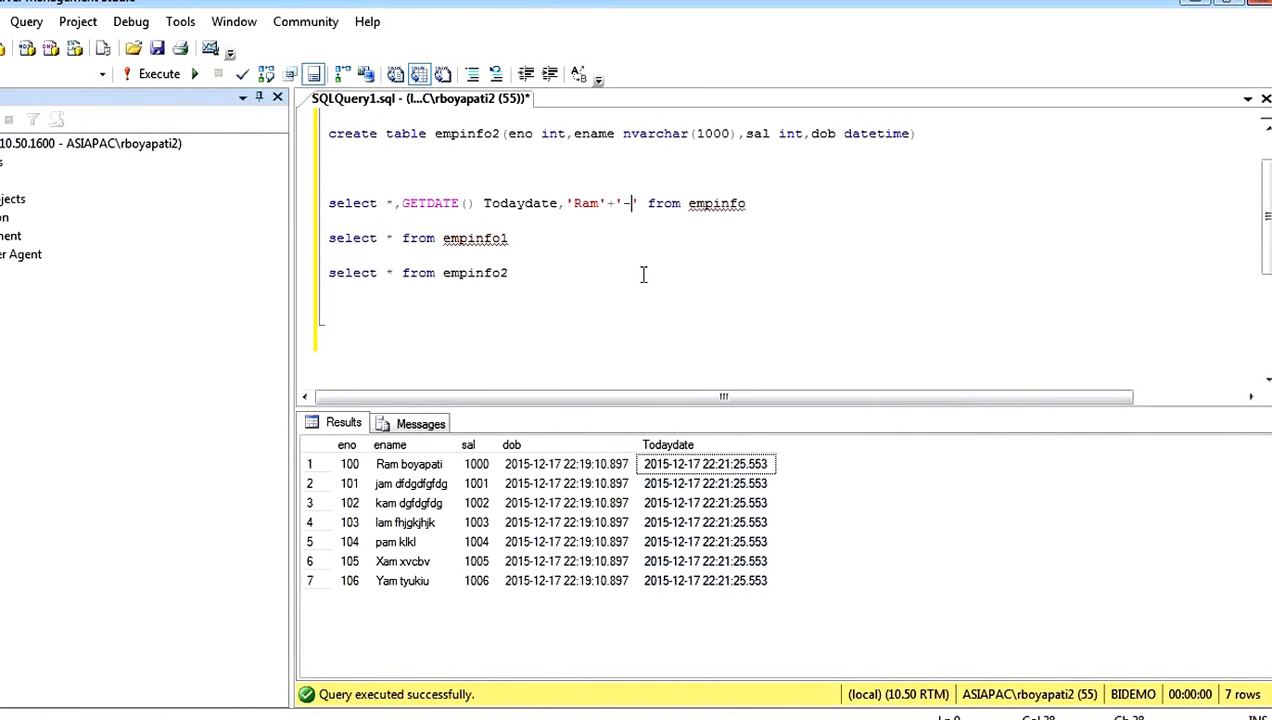
click(637, 214)
text(+)
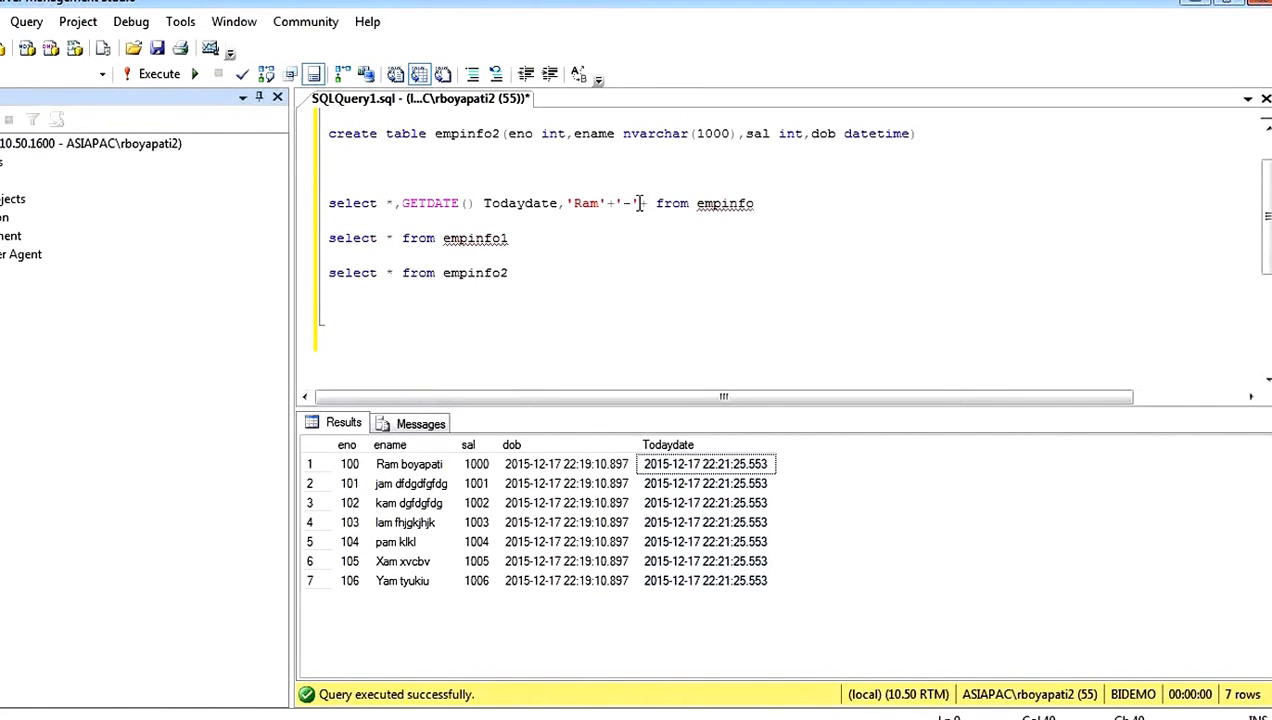
text('-'+'Kam)
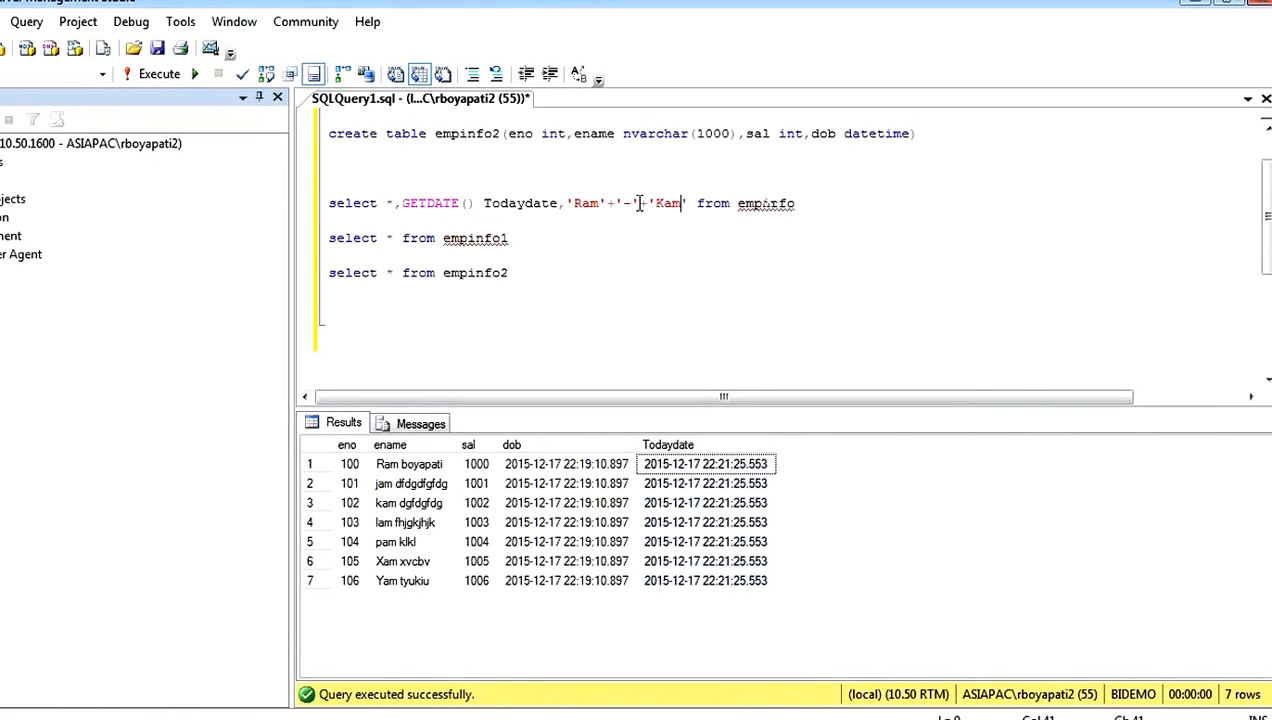
Step: Run only the extended empinfo query and examine the concatenated name column and the + operator that builds it
drag(819, 203, 818, 189)
key(F5)
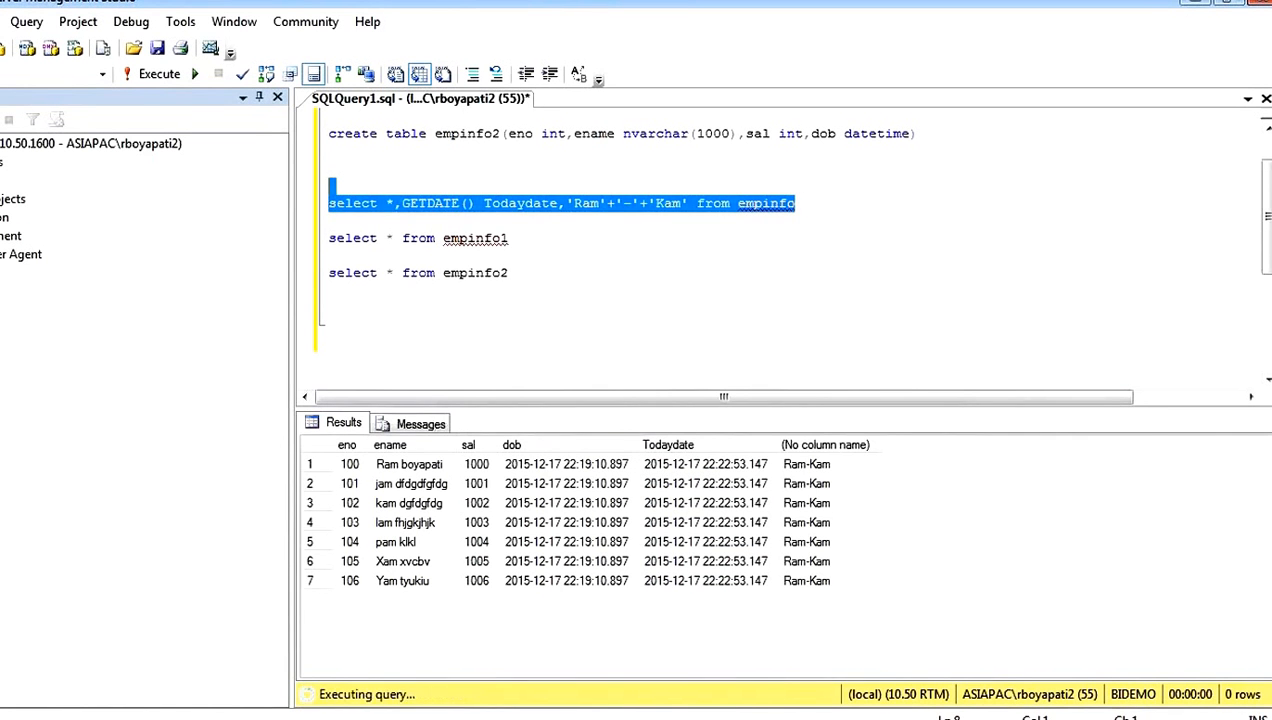
click(818, 467)
drag(818, 472, 821, 578)
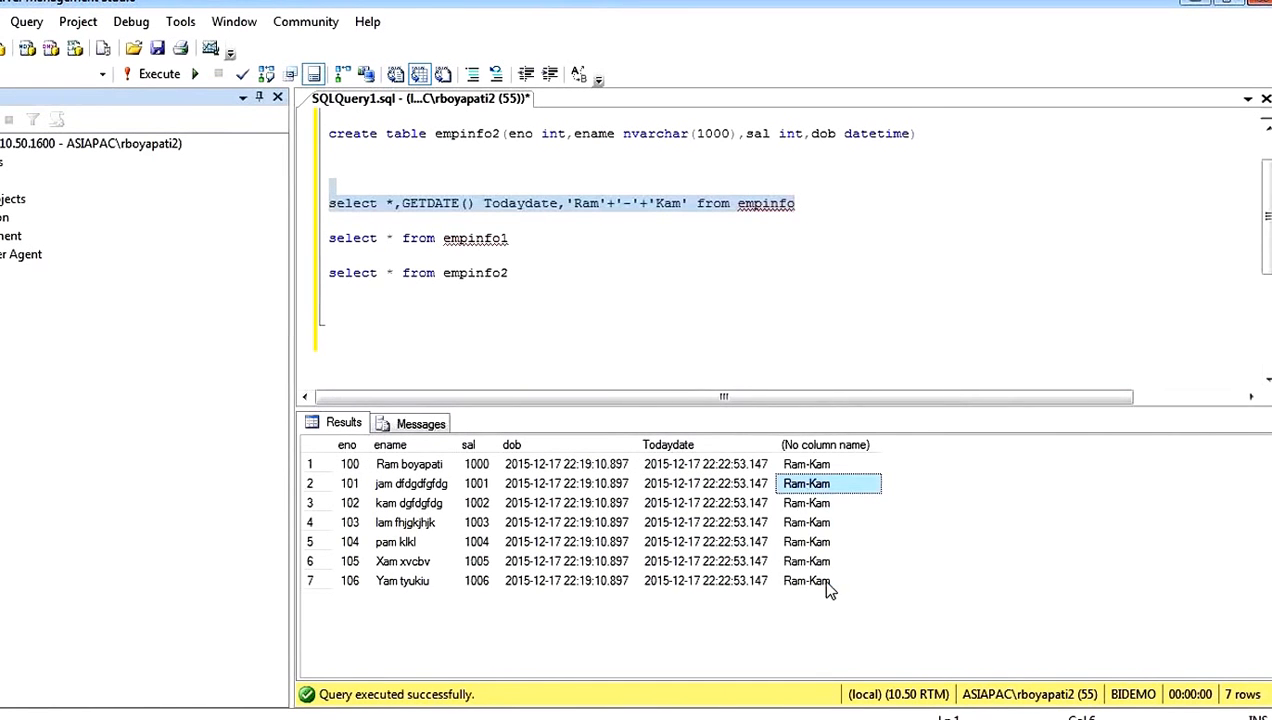
click(642, 226)
mouse_move(633, 207)
mouse_down()
mouse_move(607, 205)
mouse_move(639, 204)
mouse_up()
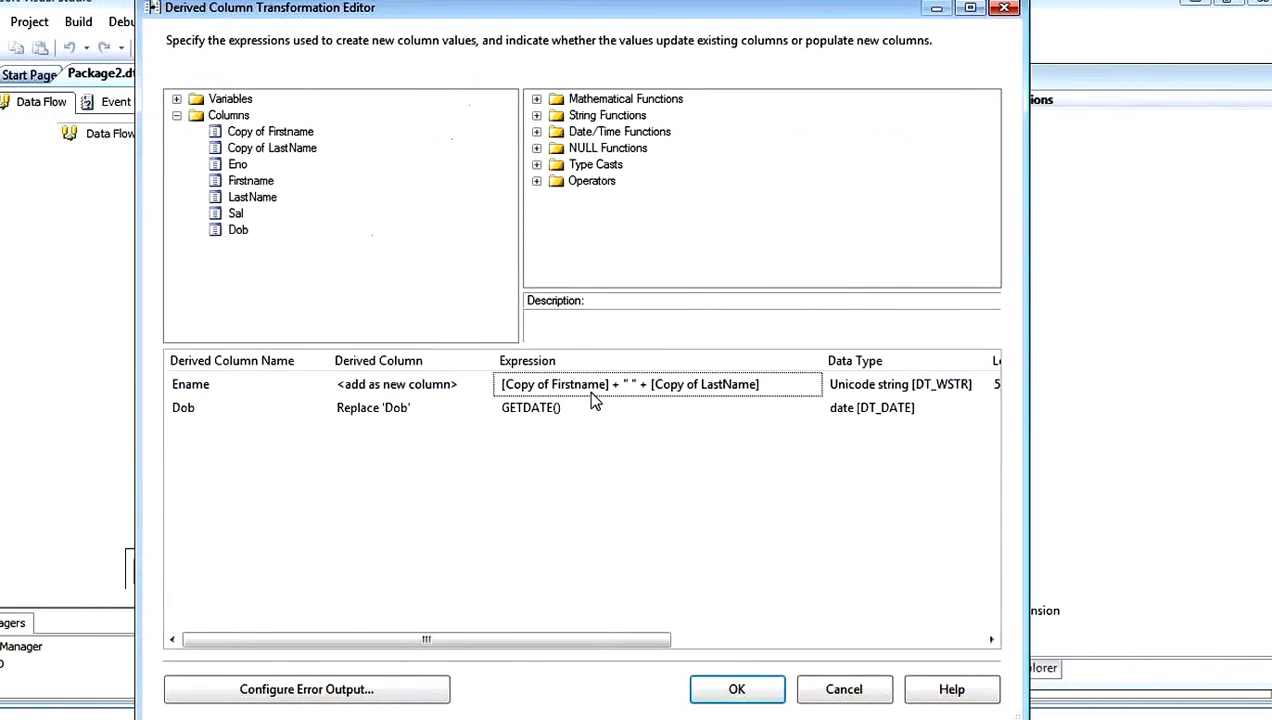
Step: In the Derived Column editor, replace [Copy of LastName] in the Ename expression with a quoted surname literal and apply the transformation's changes
click(630, 384)
drag(630, 384, 466, 386)
click(770, 383)
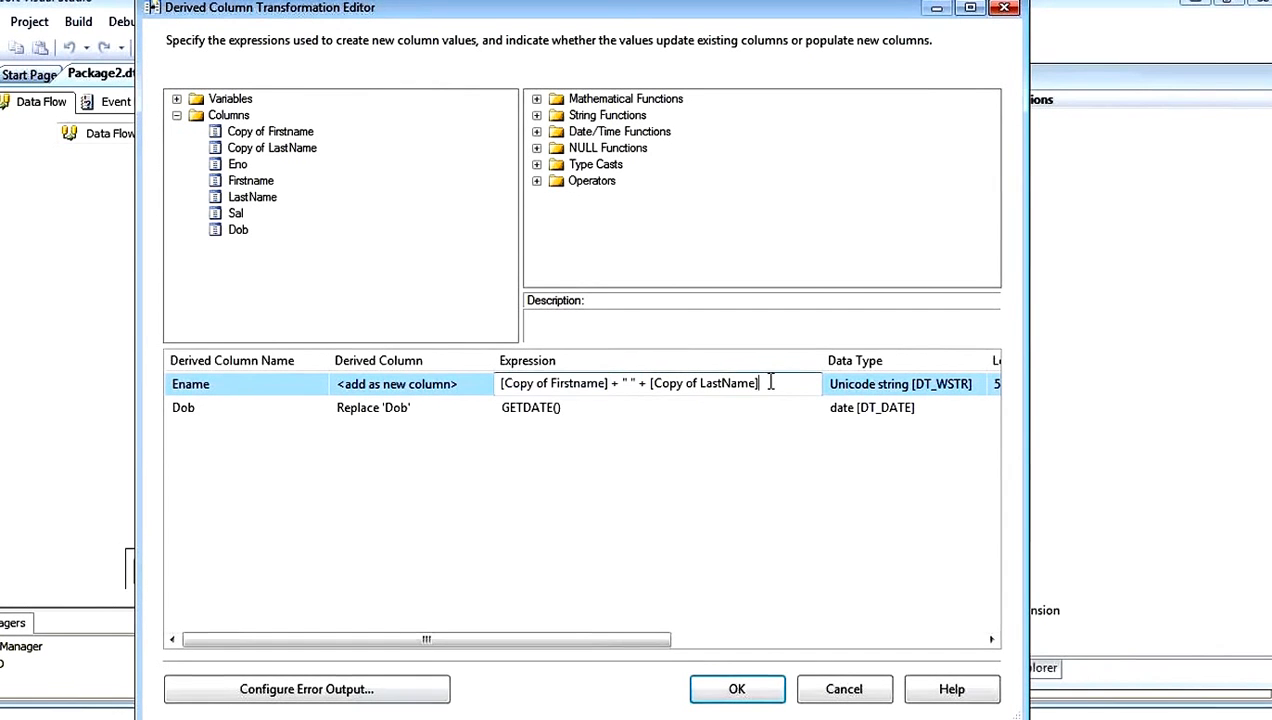
drag(770, 383, 654, 371)
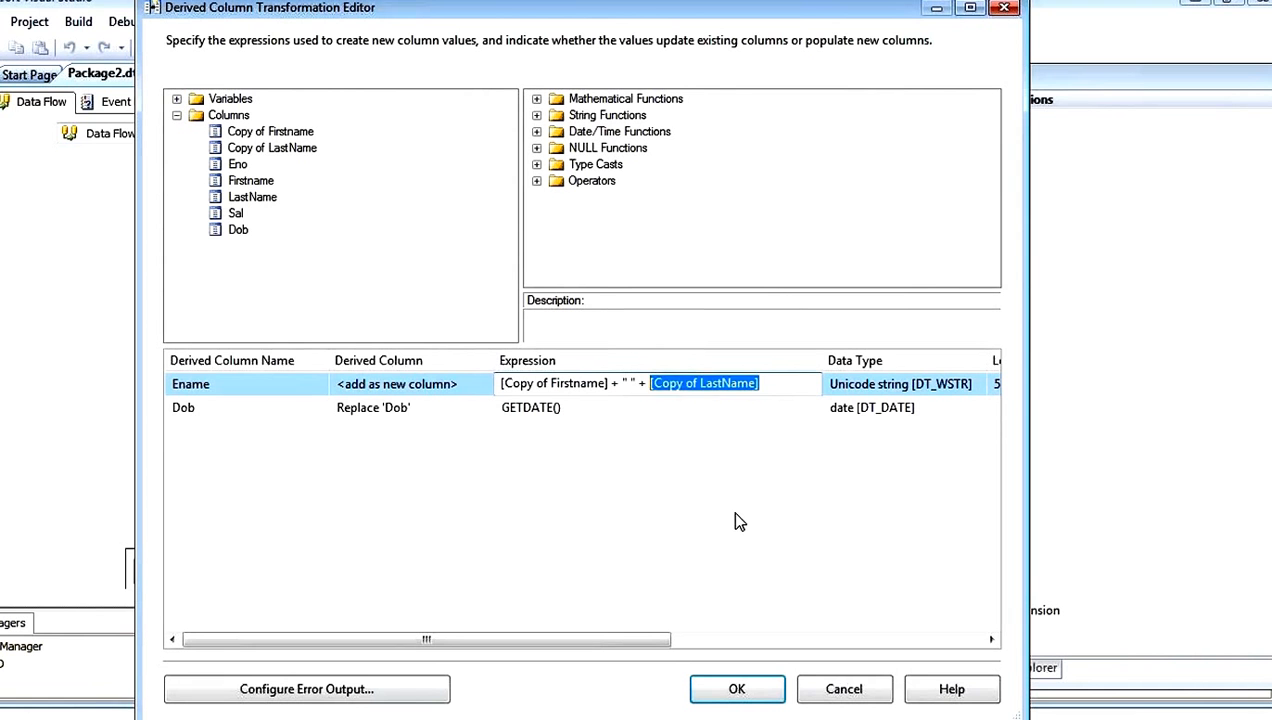
key(BackSpace)
text("")
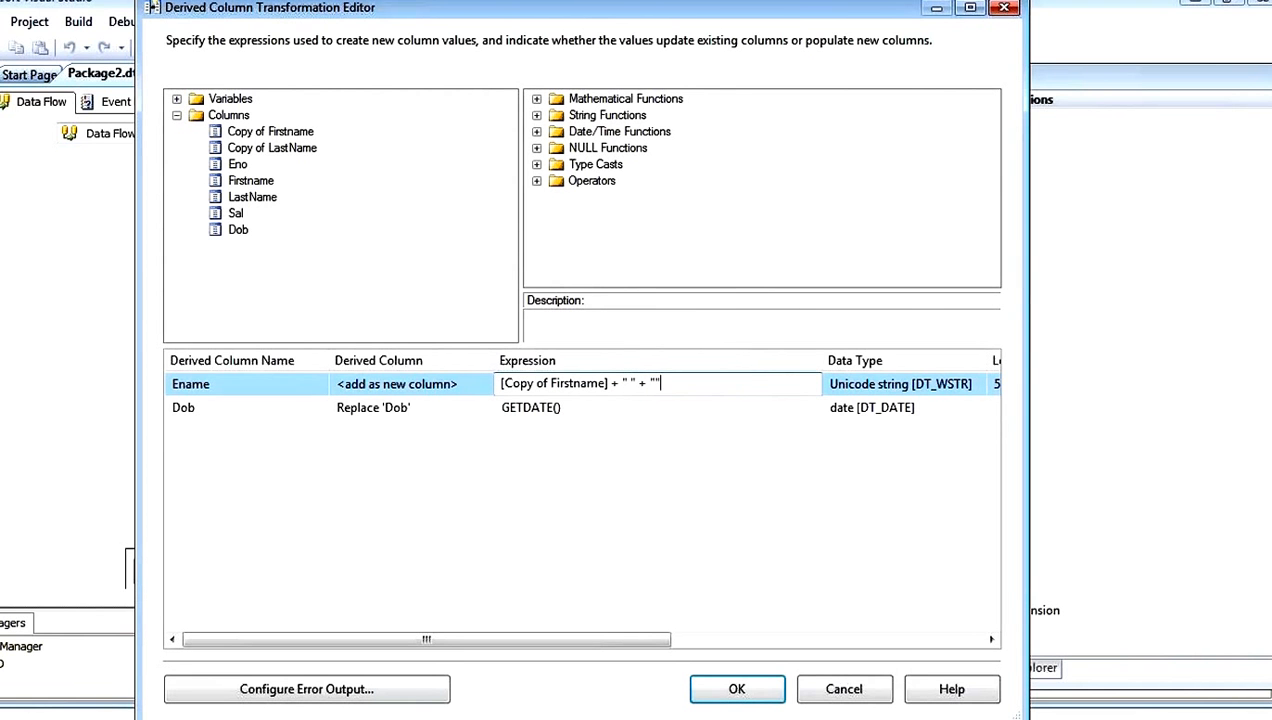
key(Left)
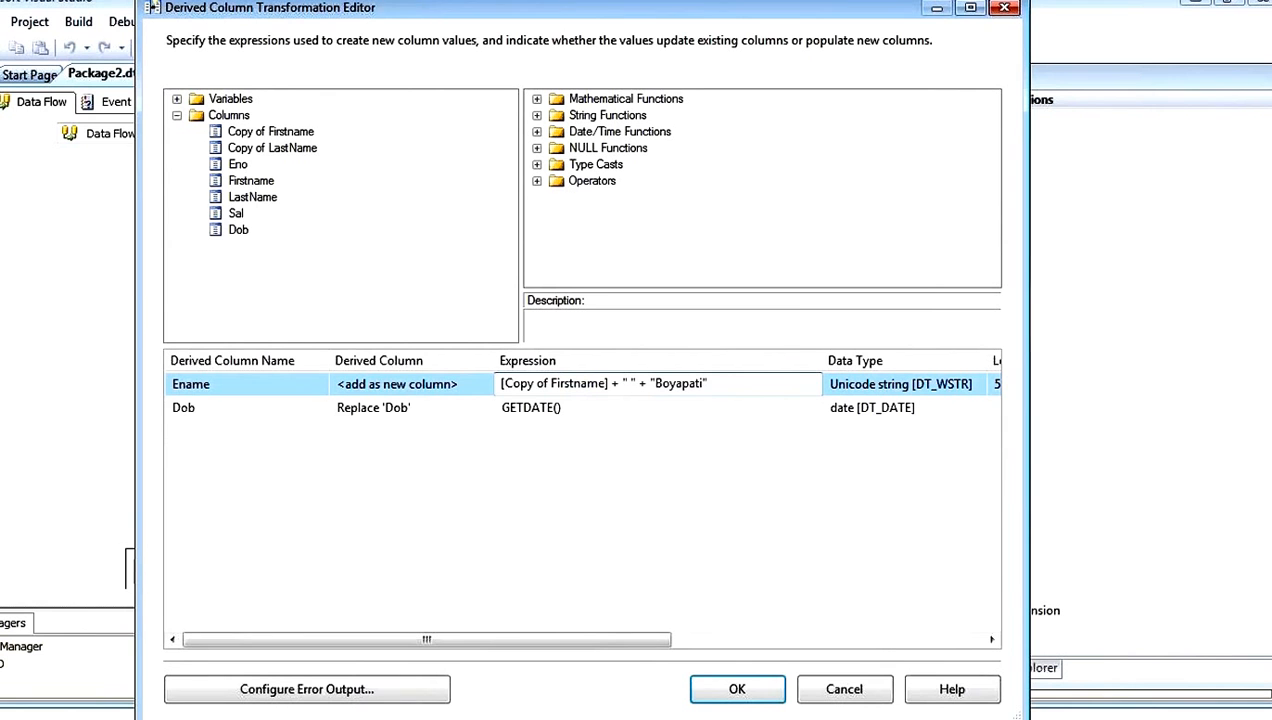
click(788, 557)
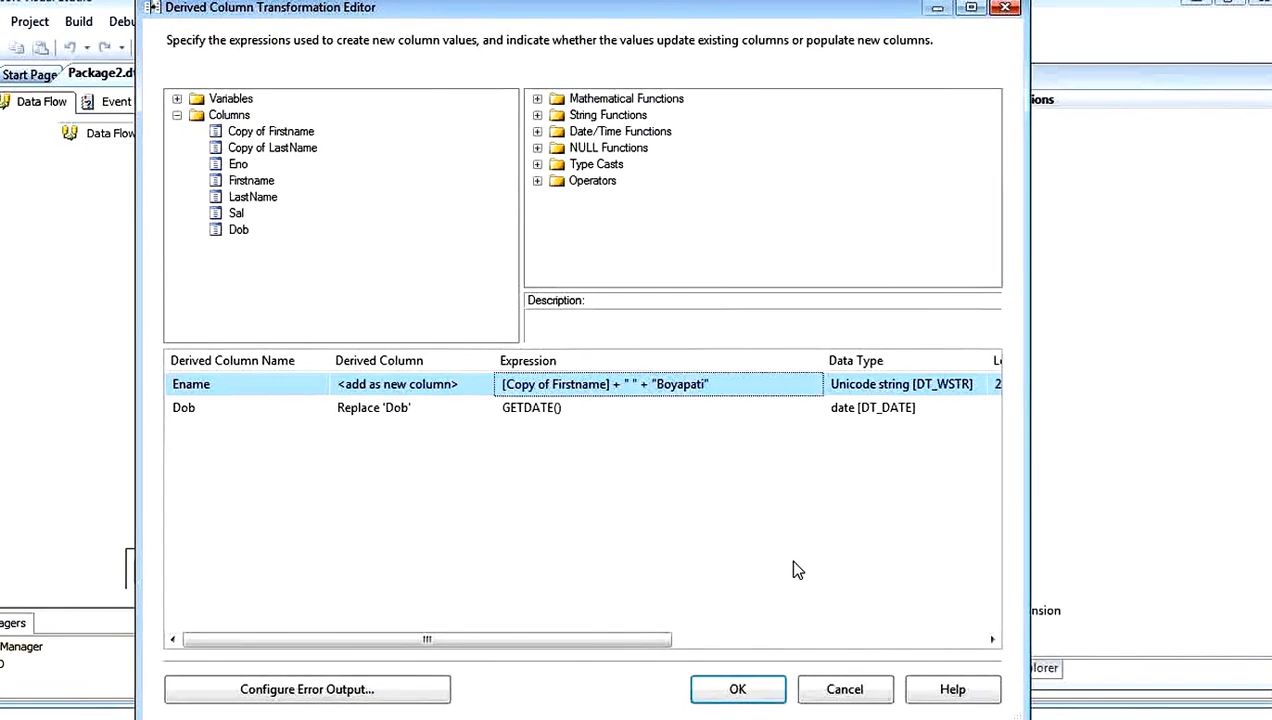
click(758, 699)
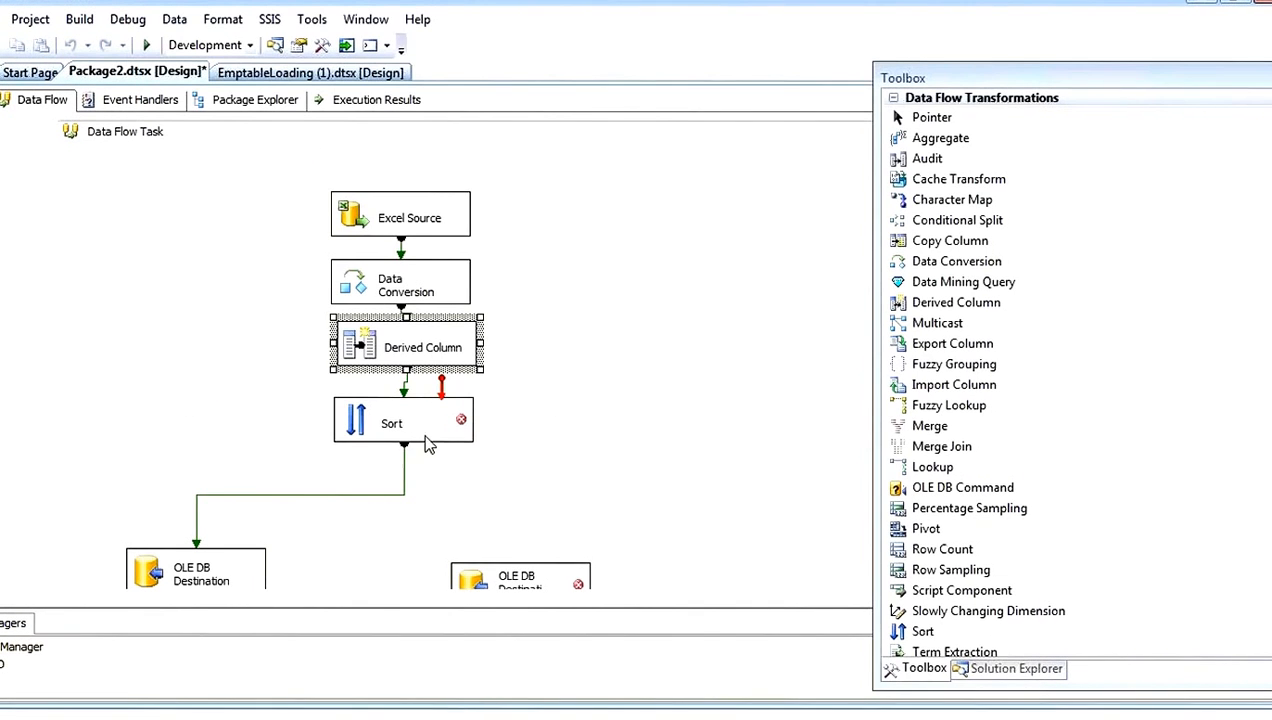
drag(187, 414, 625, 604)
key(Delete)
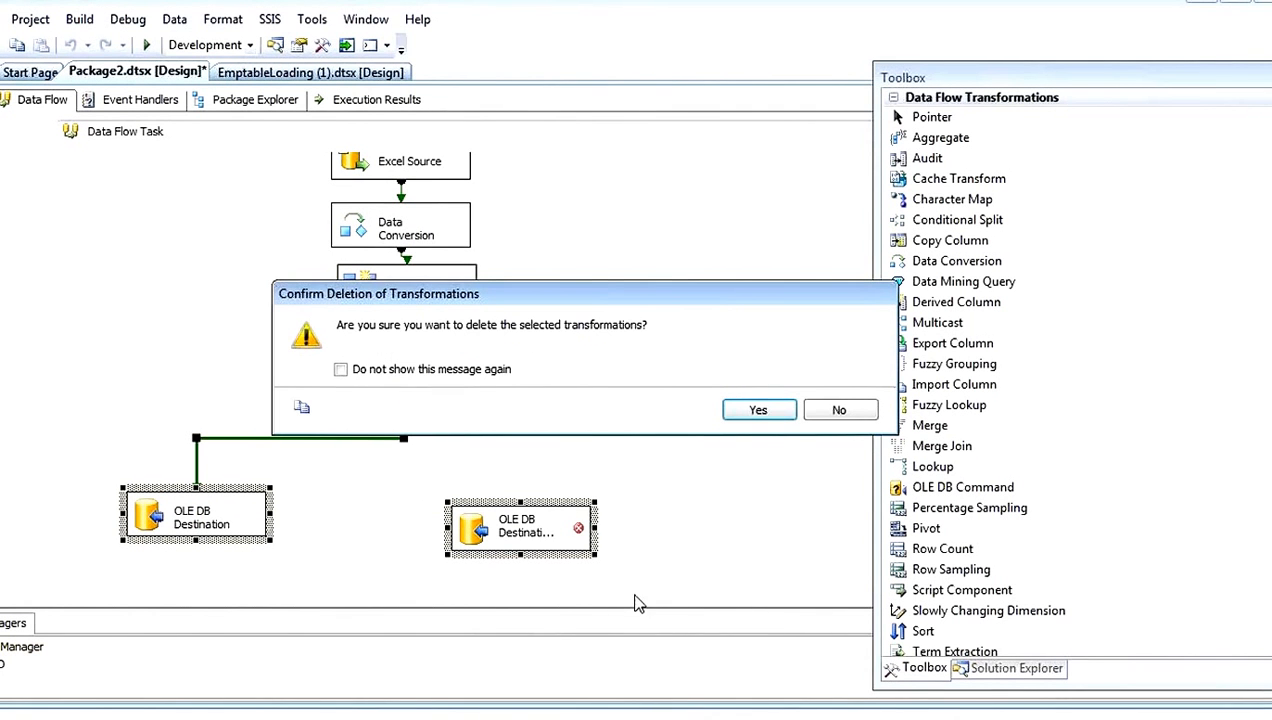
click(839, 410)
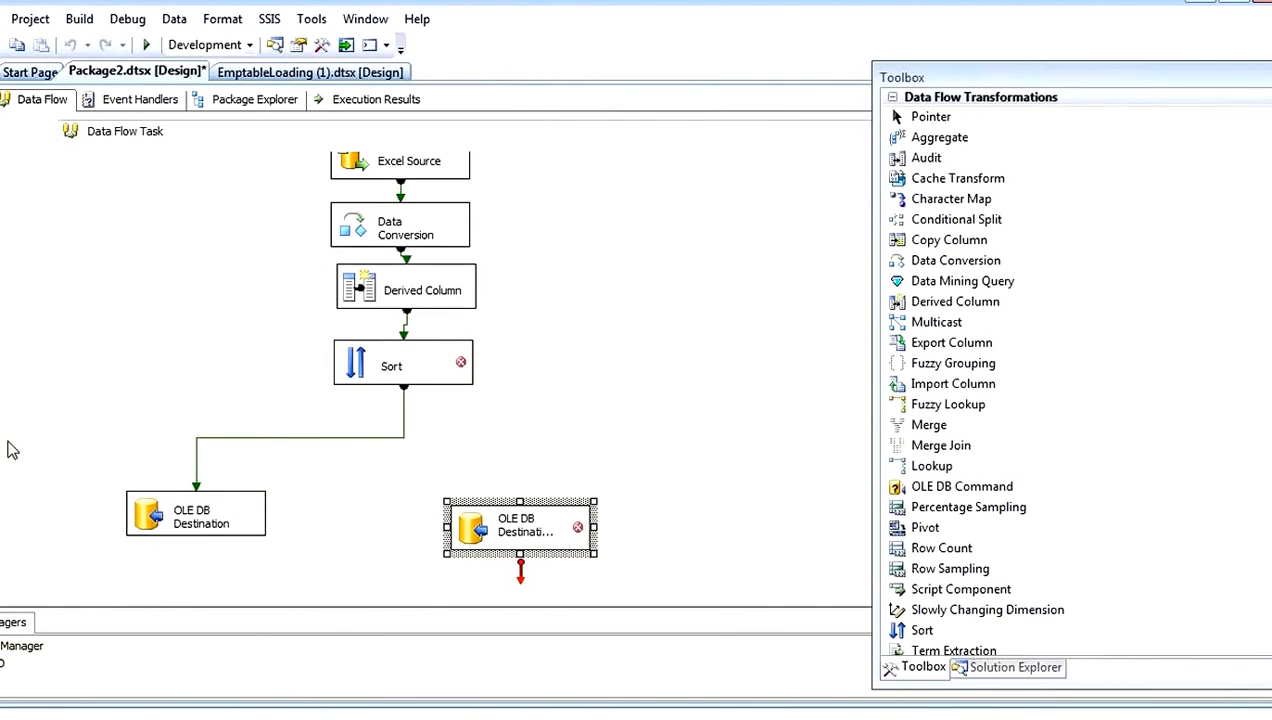
Step: Delete both OLE DB destinations from the data flow
drag(14, 426, 525, 556)
key(Delete)
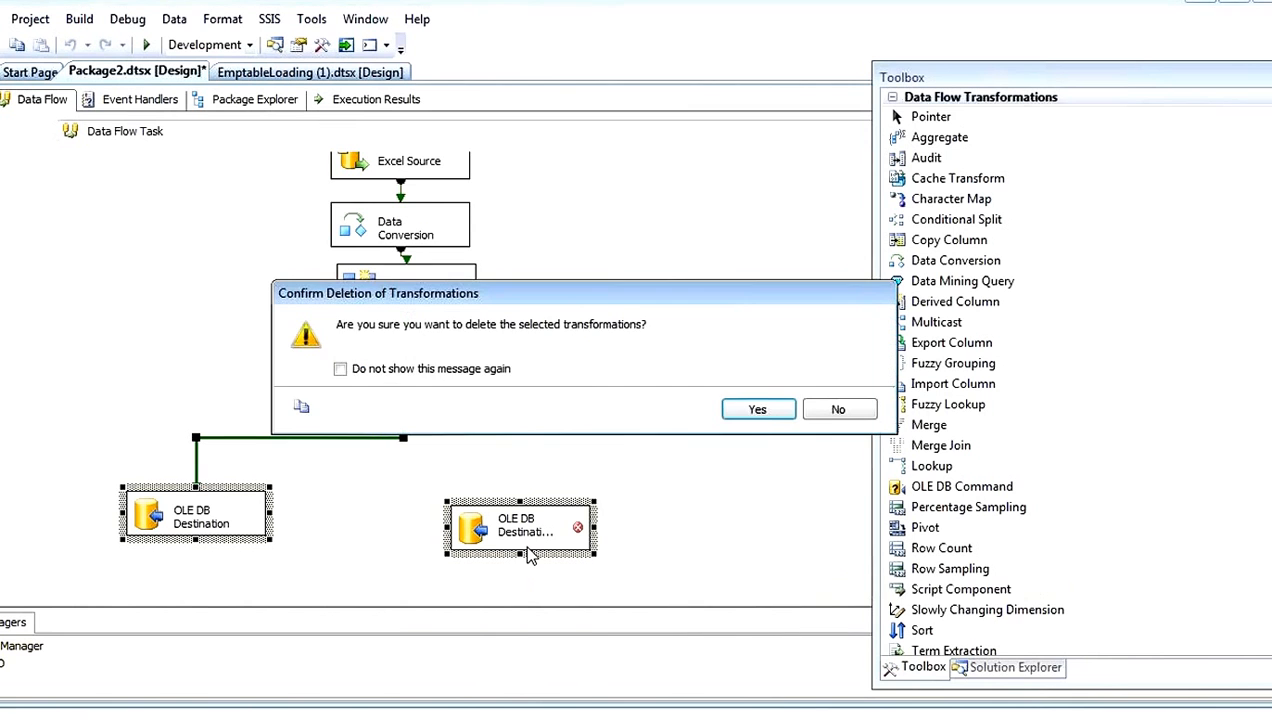
click(737, 418)
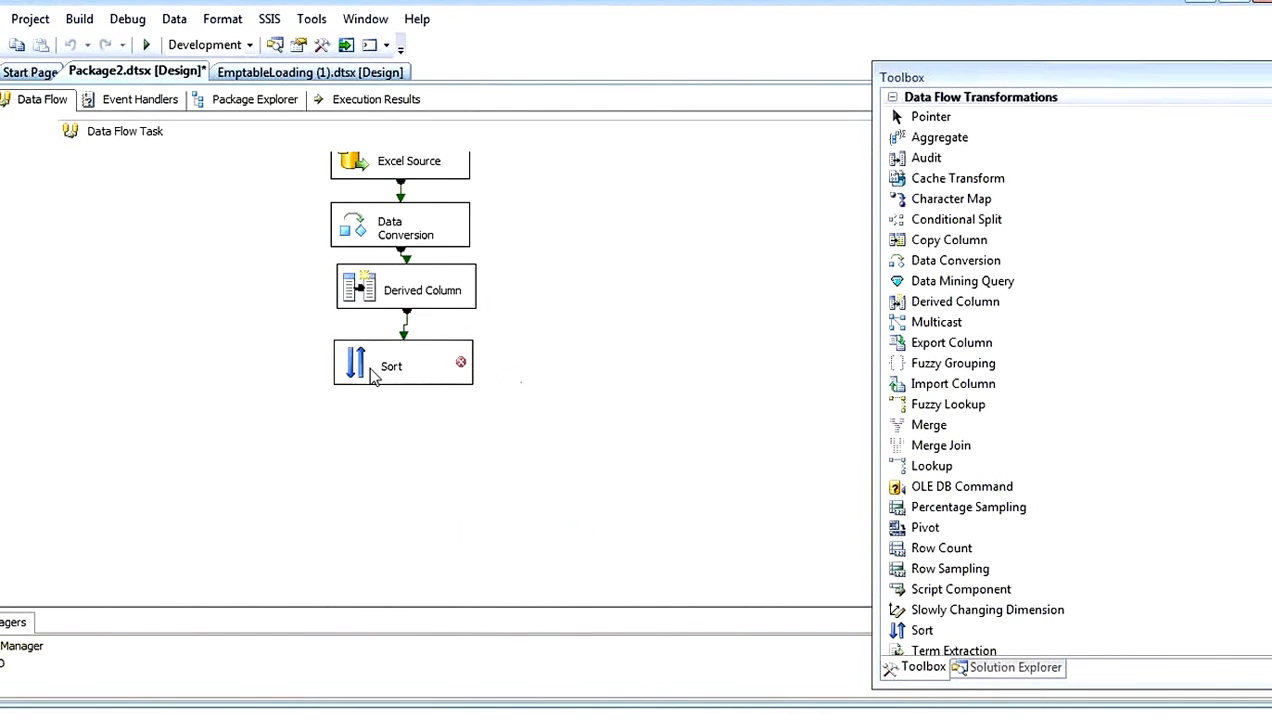
Step: Delete the Sort input's invalid TodayDate column reference and apply the Sort on Eno, ascending, with duplicate sort values removed
double_click(362, 372)
click(730, 584)
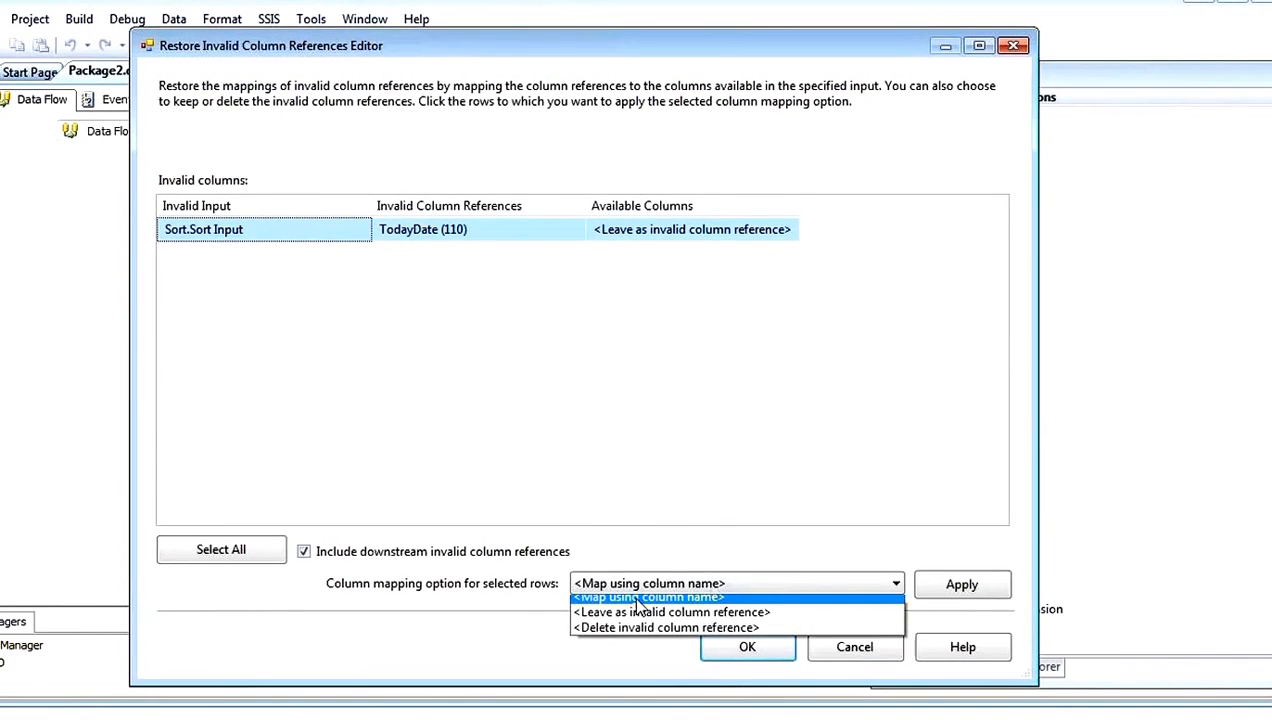
click(650, 635)
click(952, 588)
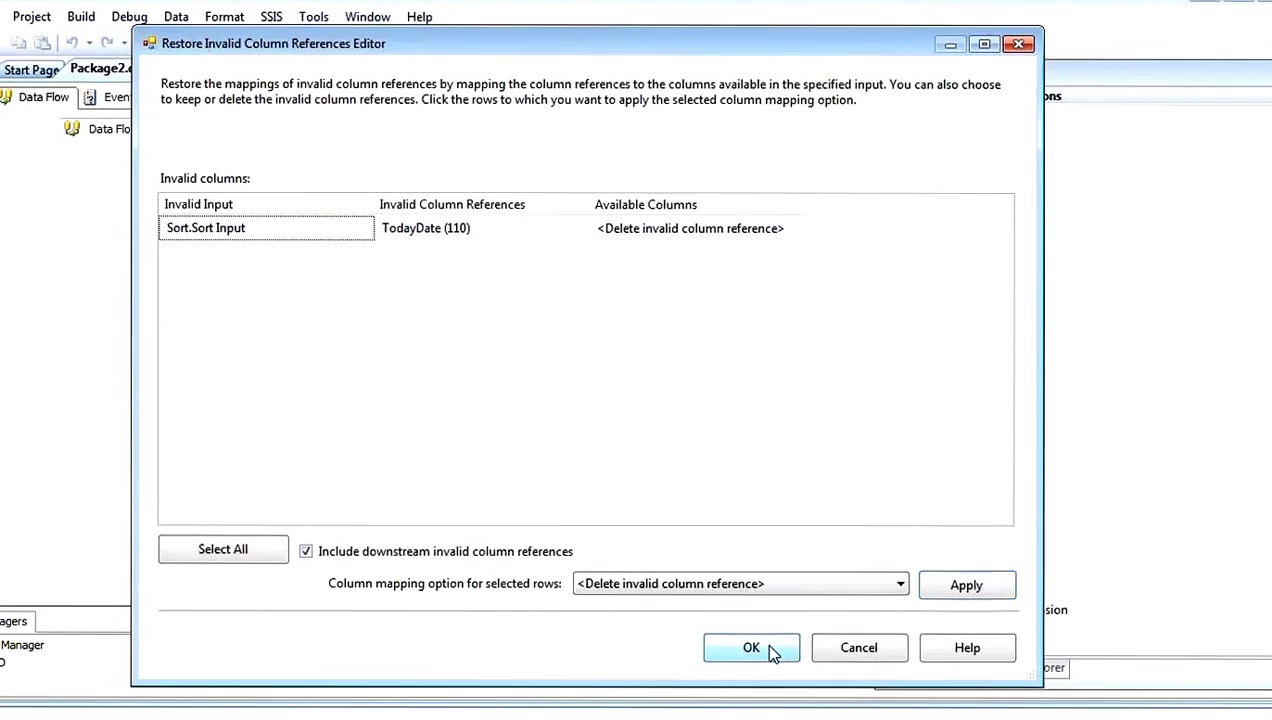
click(764, 641)
double_click(362, 370)
click(694, 434)
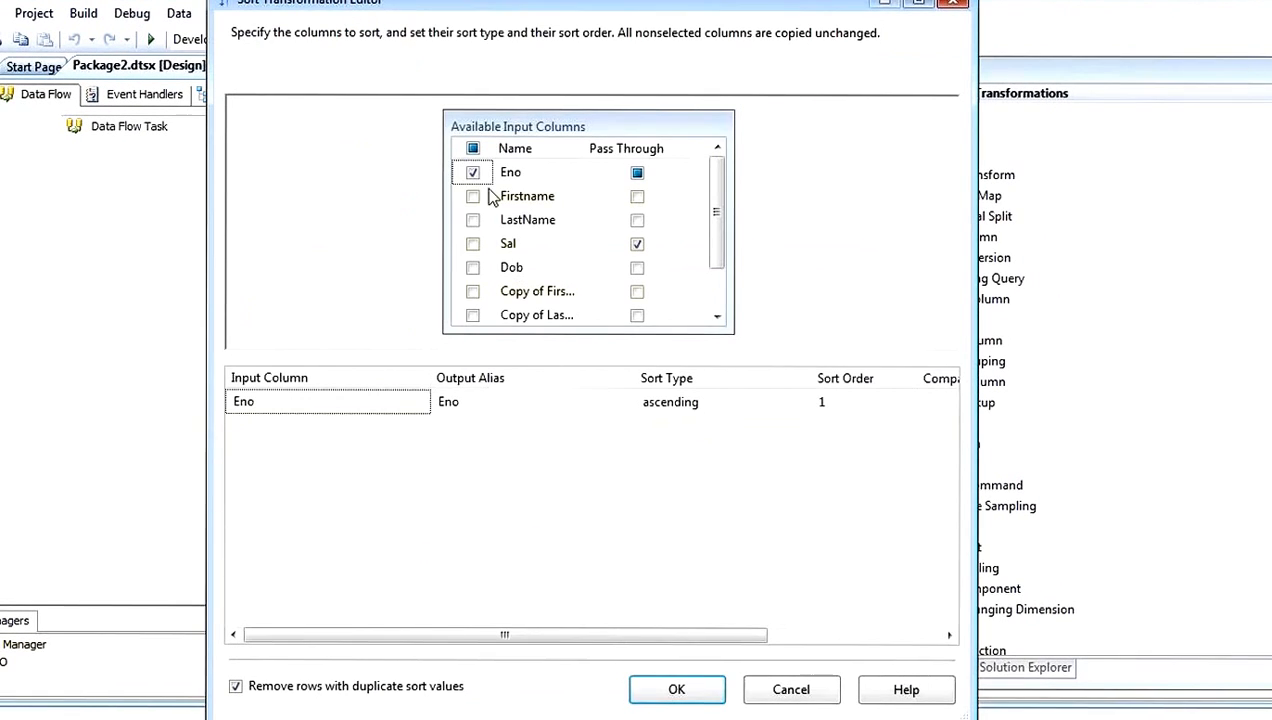
click(677, 689)
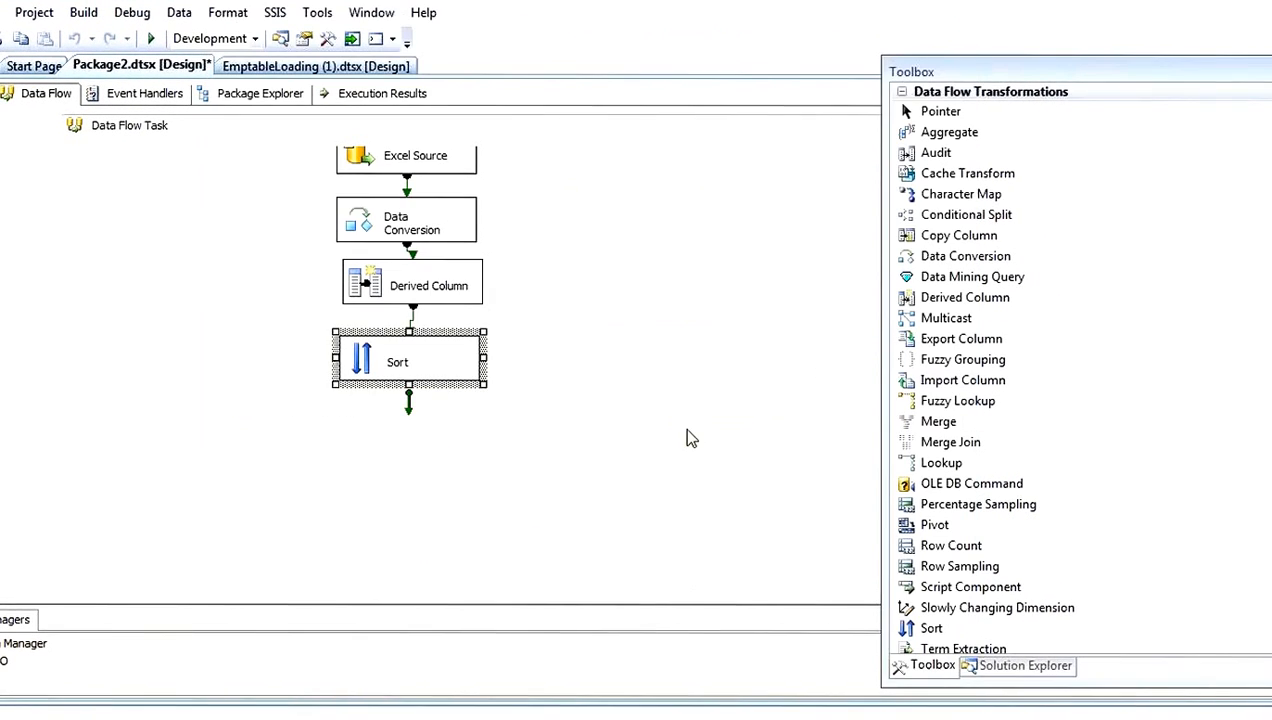
Step: Add a data viewer to the path between Derived Column and Sort
double_click(410, 320)
click(313, 198)
click(722, 574)
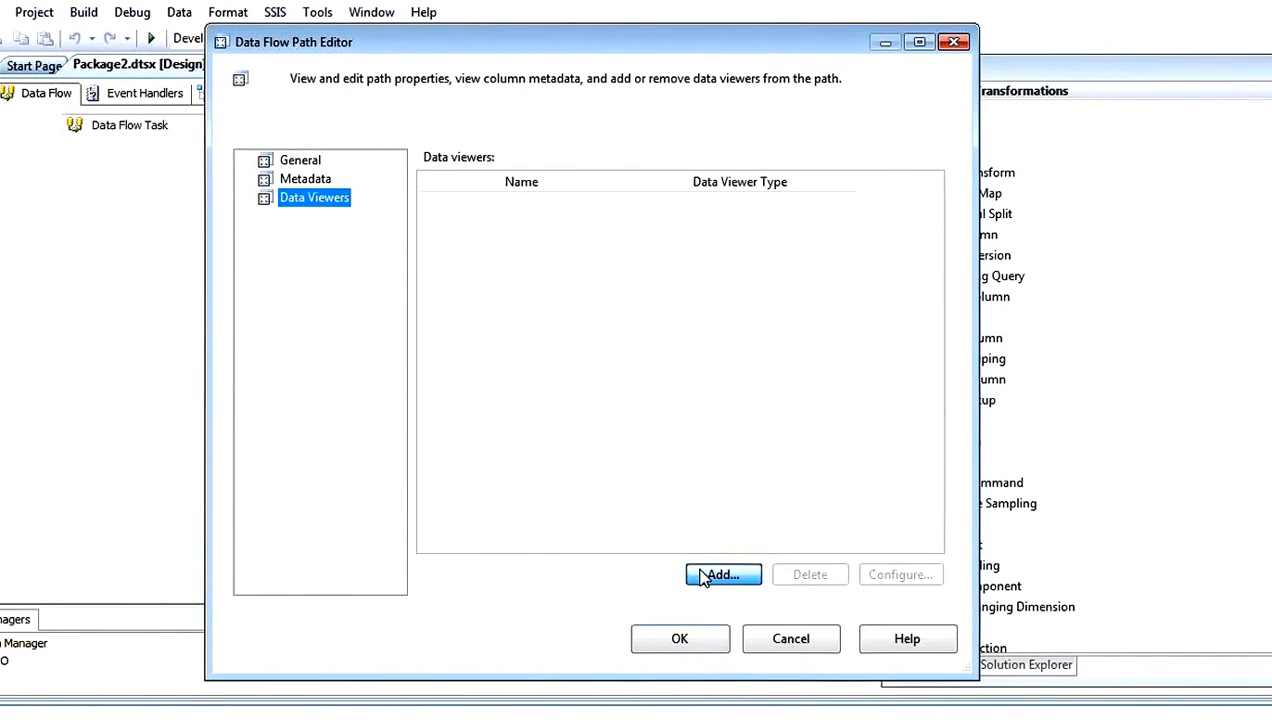
click(584, 560)
click(679, 638)
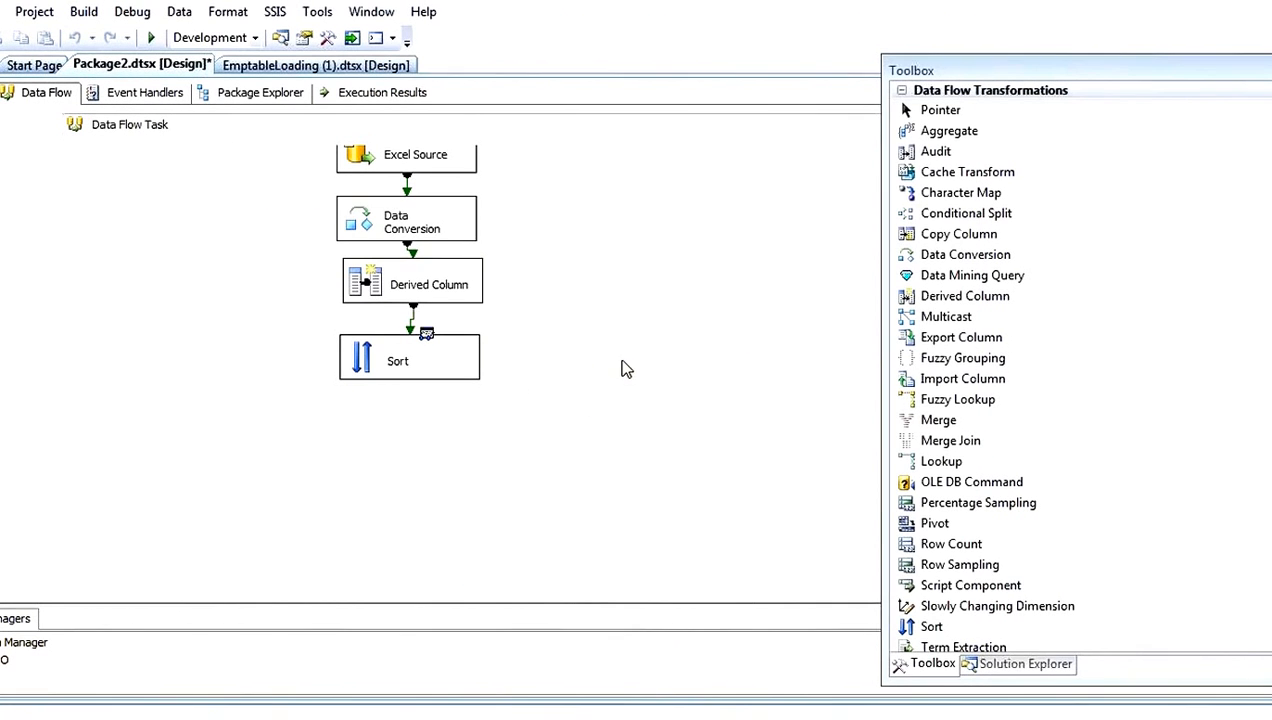
Step: Execute the data flow task, check the Ename column in the data viewer, and stop debugging
scroll(432, 400, up, 1)
click(2, 92)
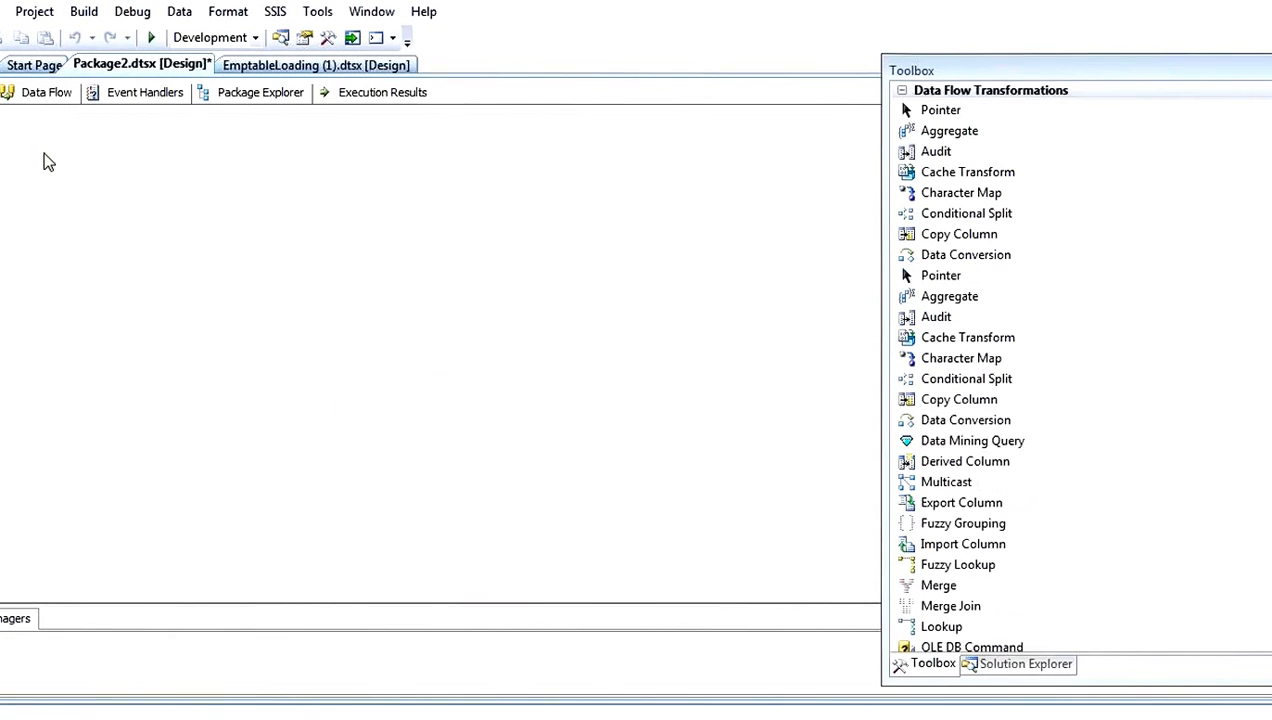
right_click(337, 347)
click(406, 472)
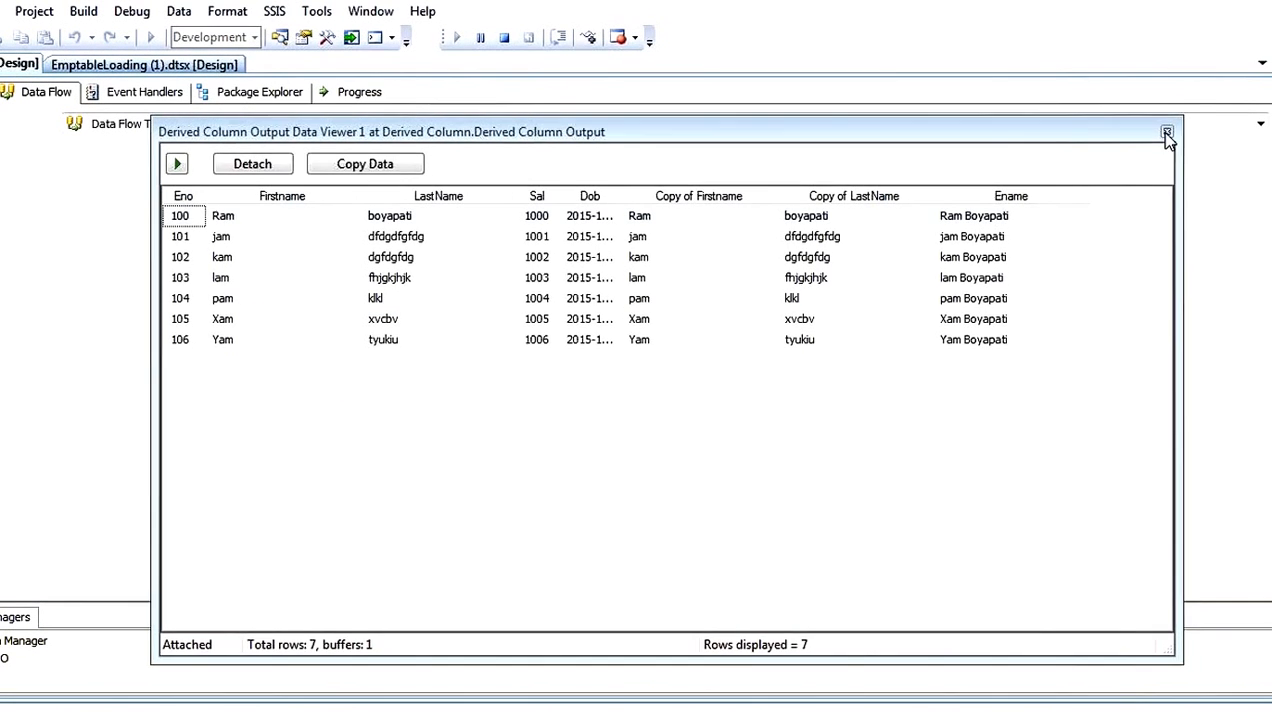
click(1167, 131)
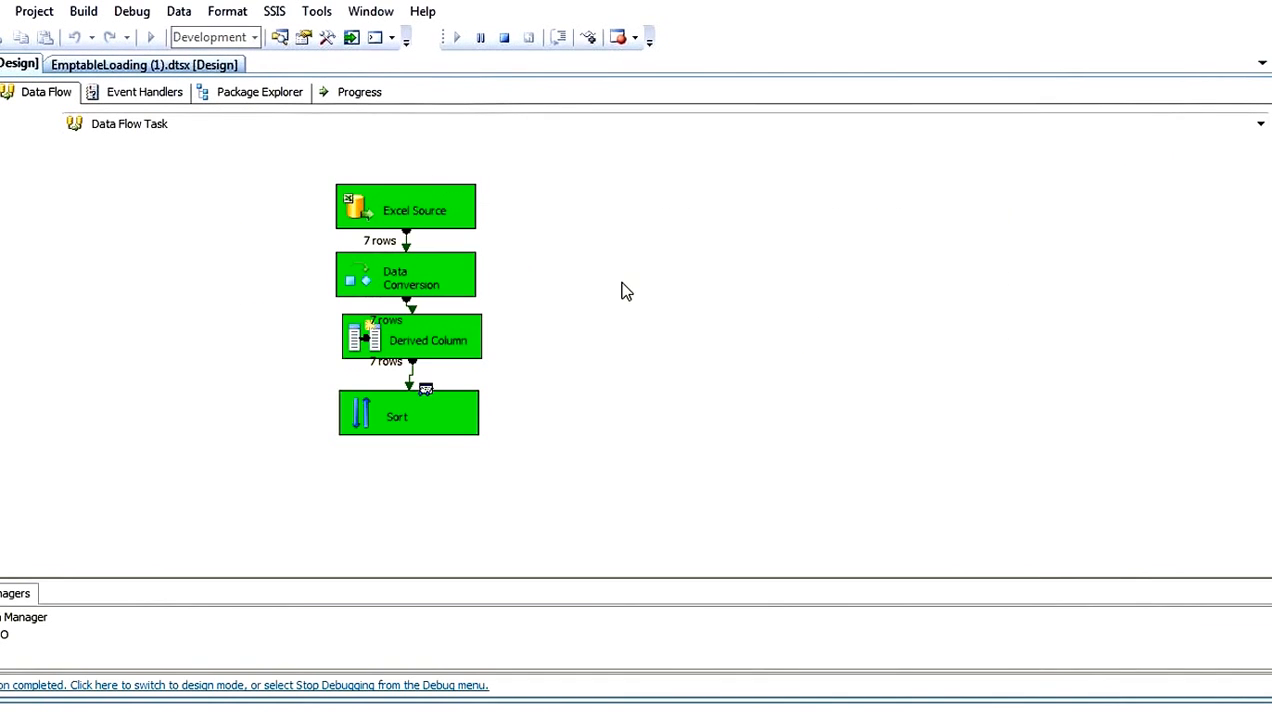
click(505, 42)
Step: Examine the Derived Column editor's Ename row, including its quoted surname literal, data type and length
double_click(372, 336)
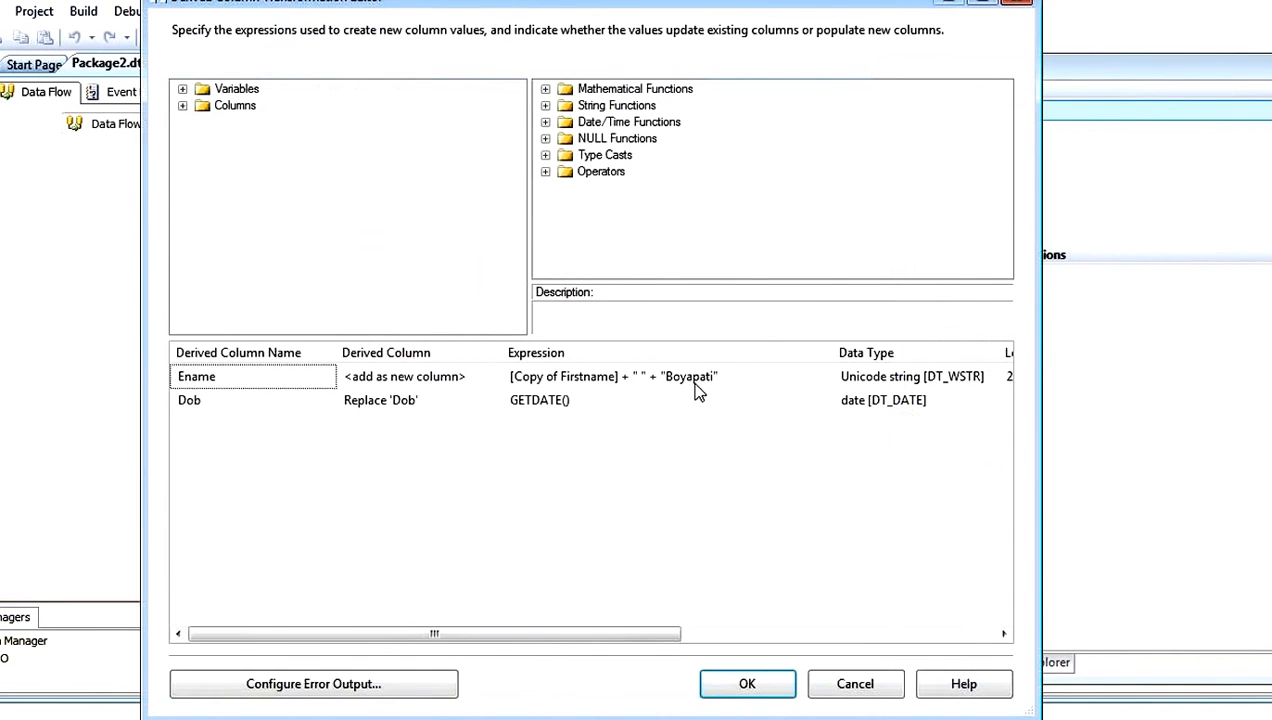
drag(600, 633, 931, 636)
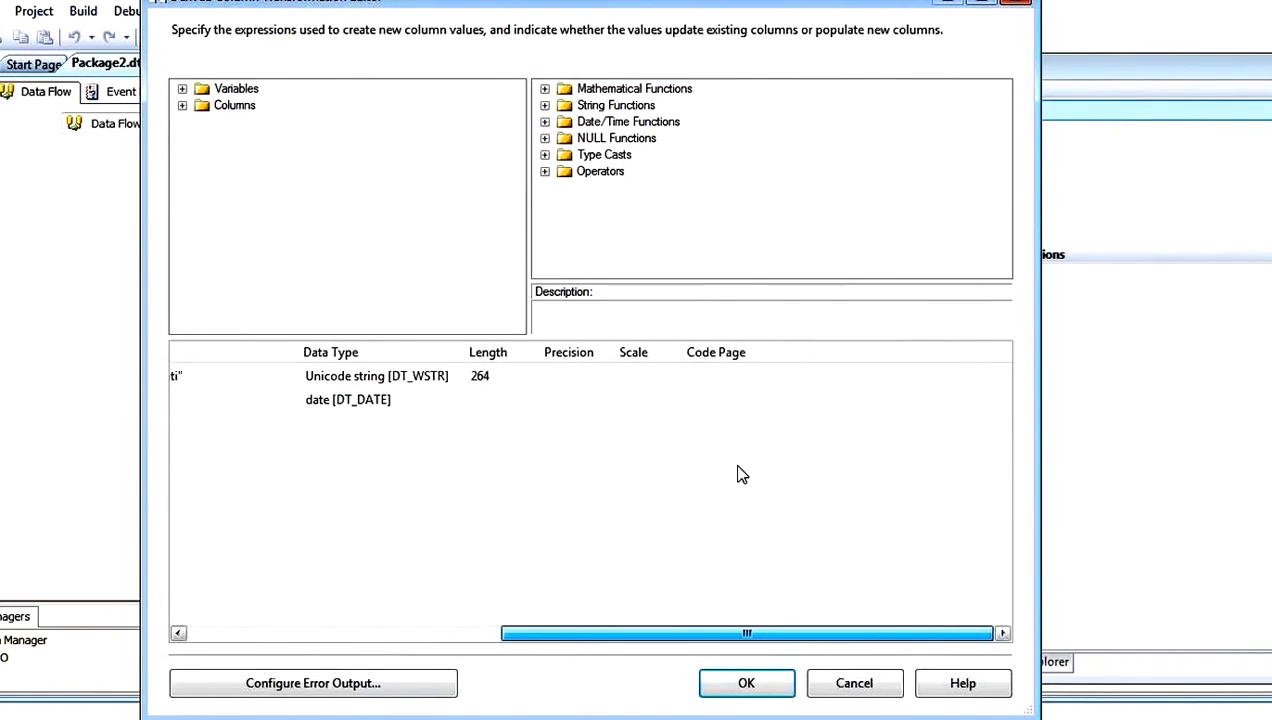
drag(500, 630, 292, 625)
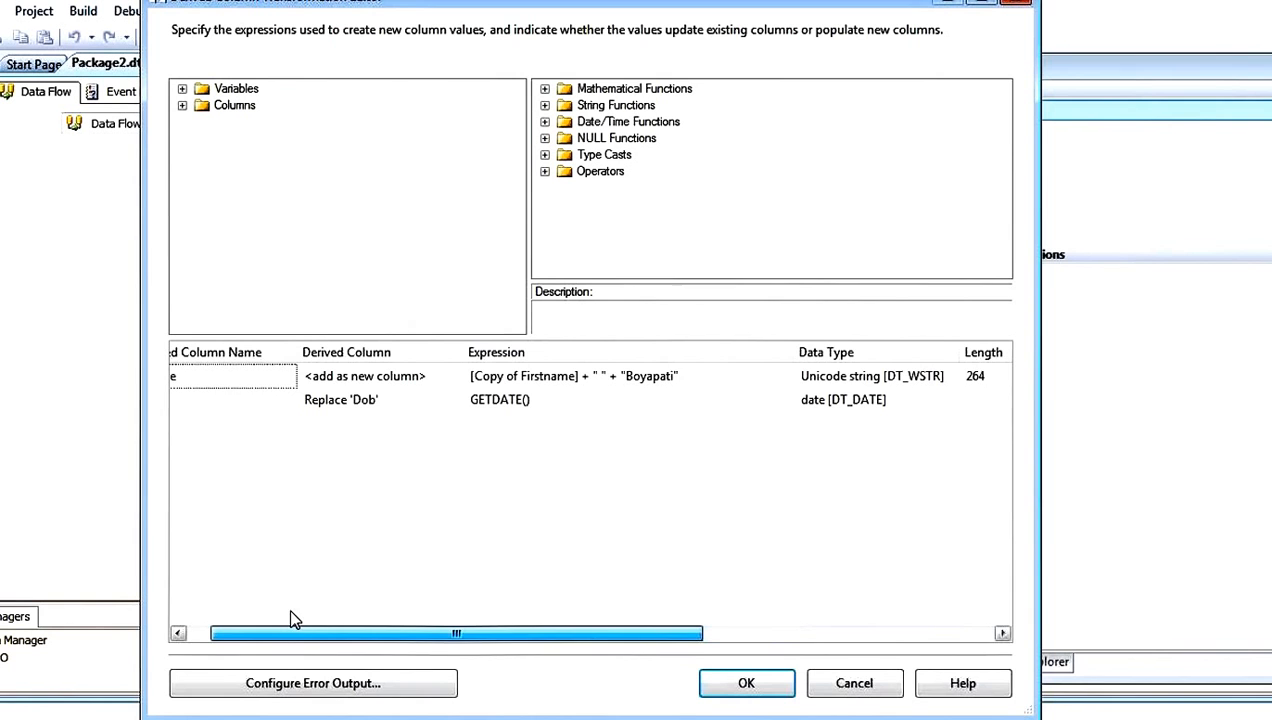
click(678, 376)
double_click(628, 376)
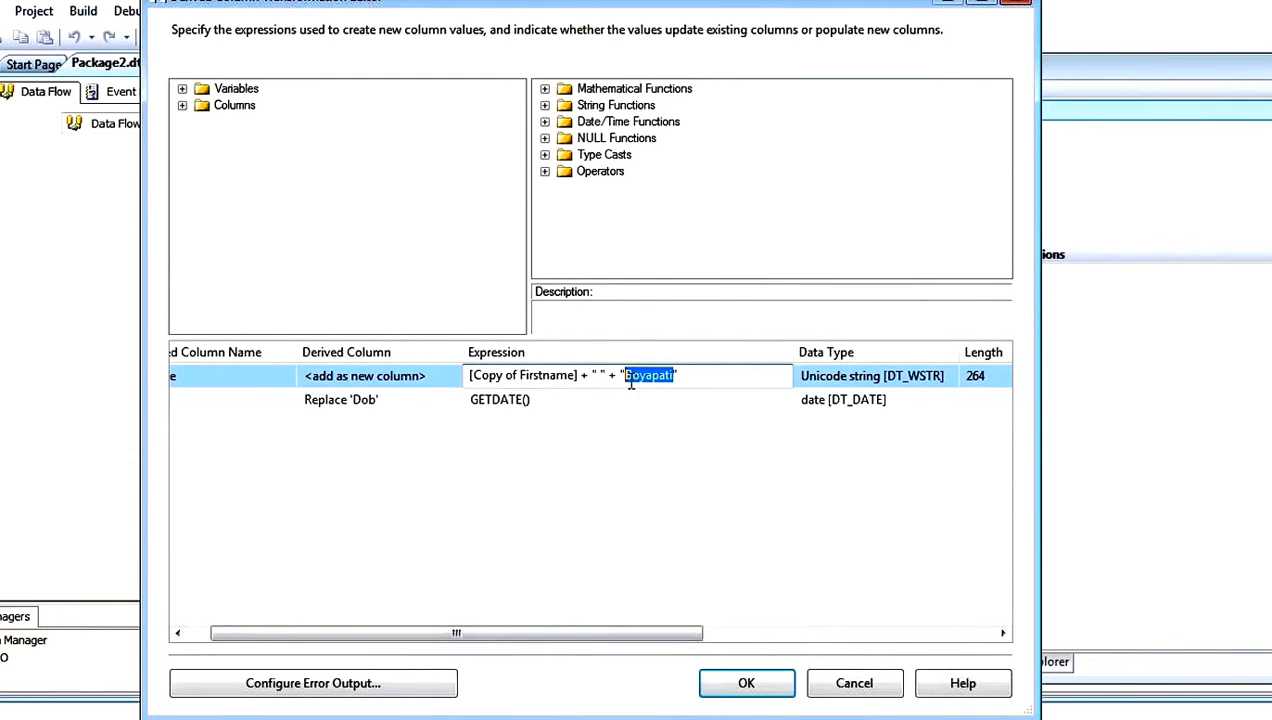
click(621, 375)
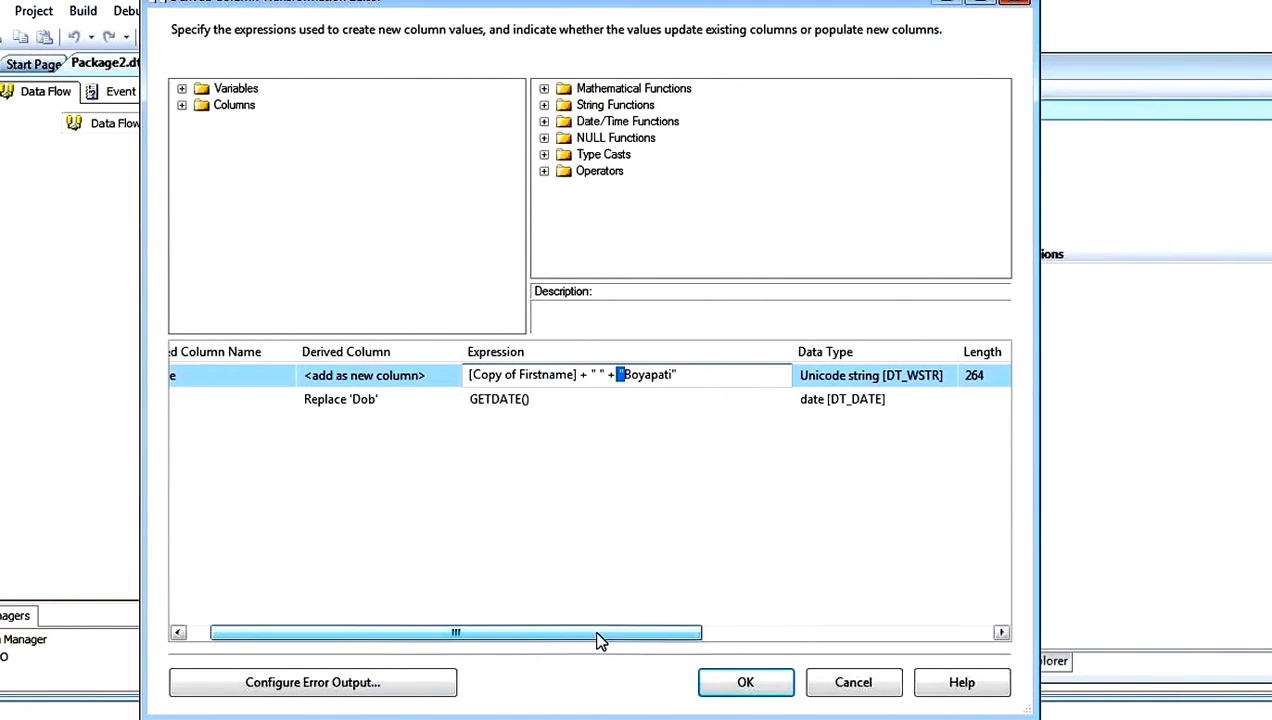
drag(596, 639, 290, 650)
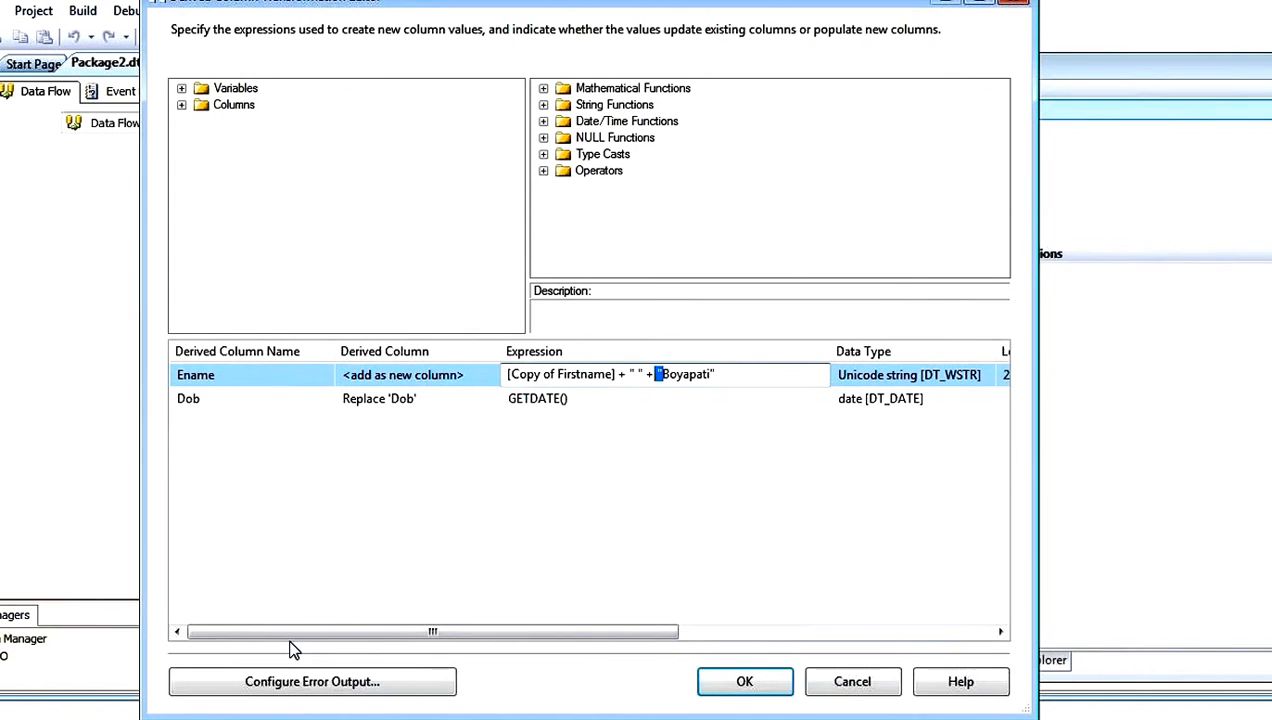
click(582, 516)
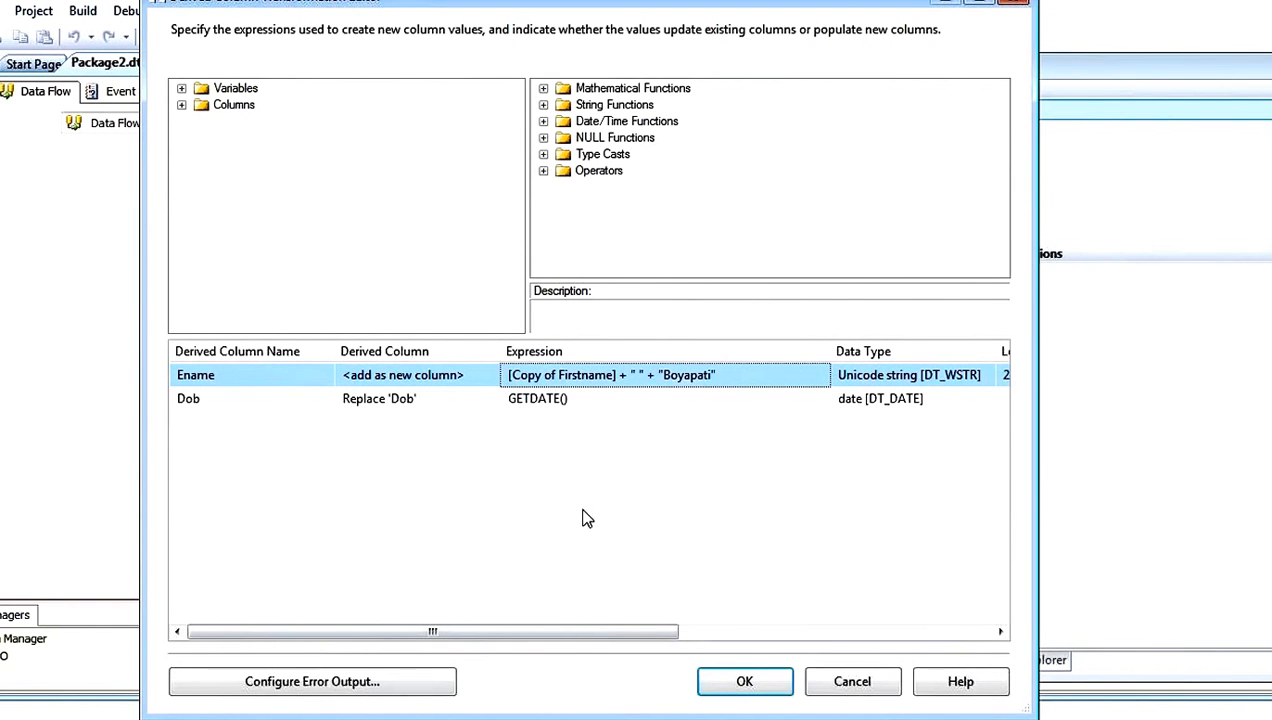
click(781, 686)
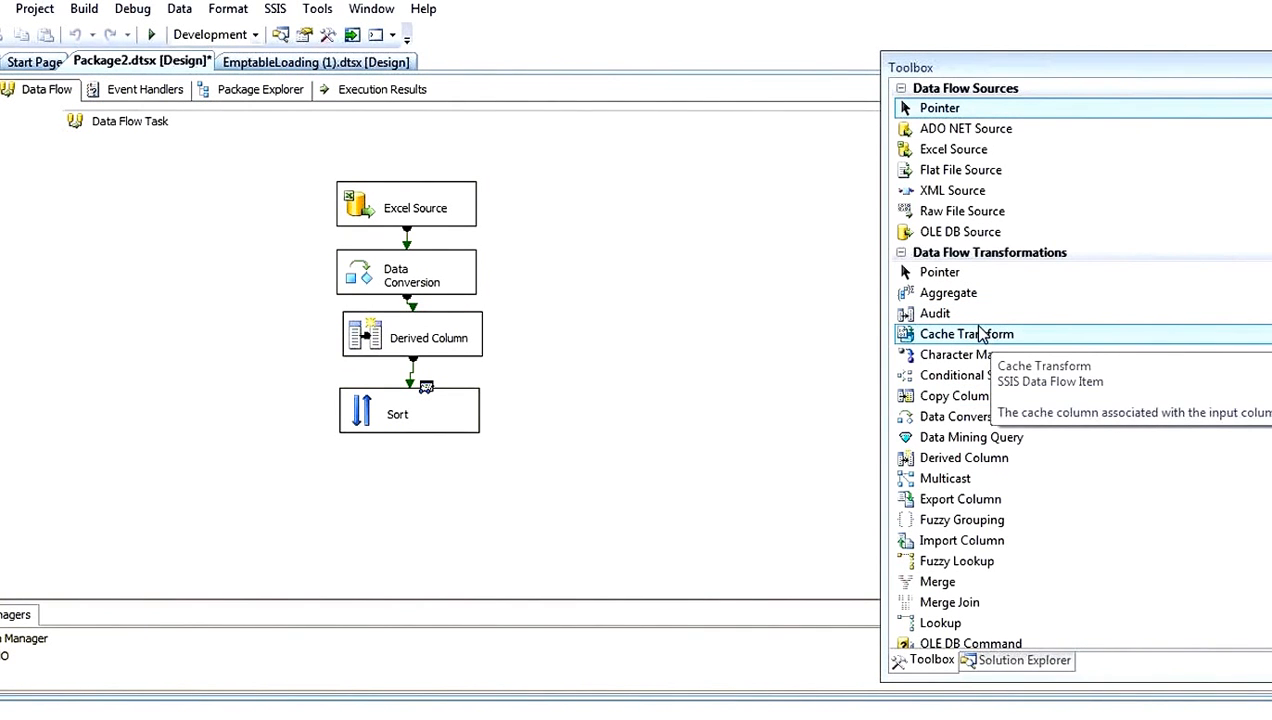
Step: Add a Union All transformation below Sort and connect Sort's output to it
click(1005, 457)
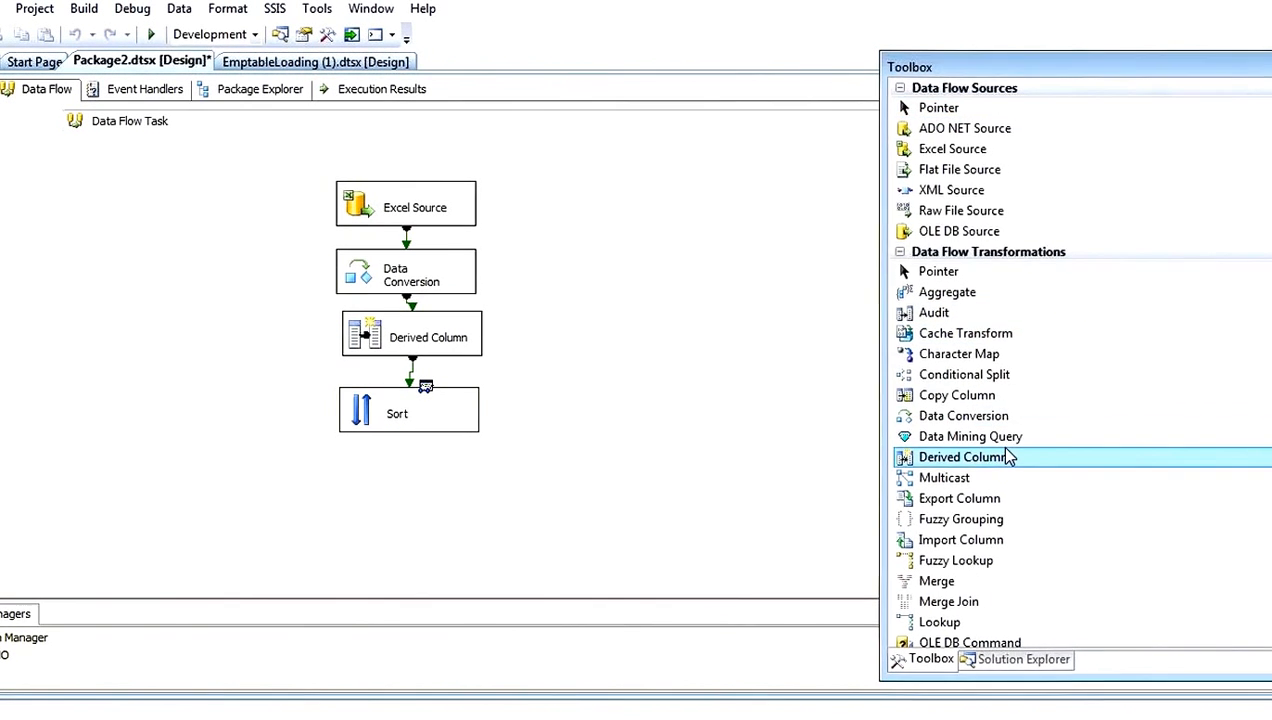
scroll(1005, 455, down, 2)
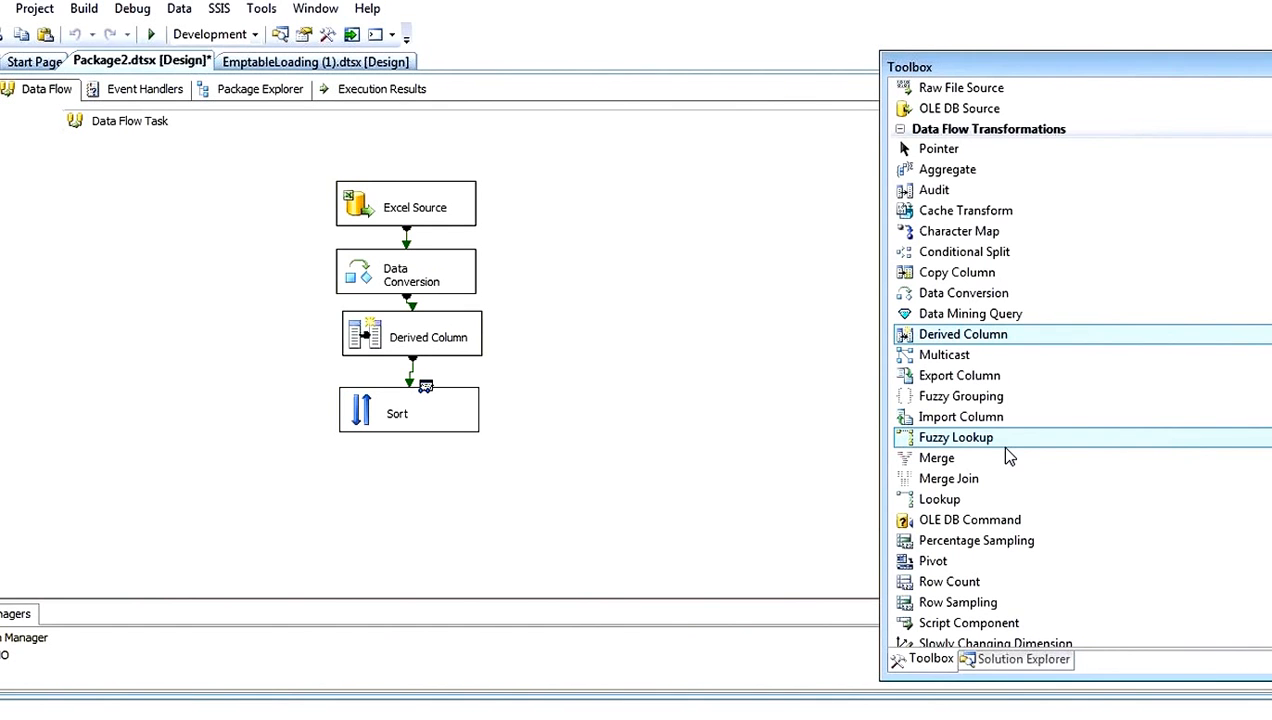
scroll(1007, 455, down, 2)
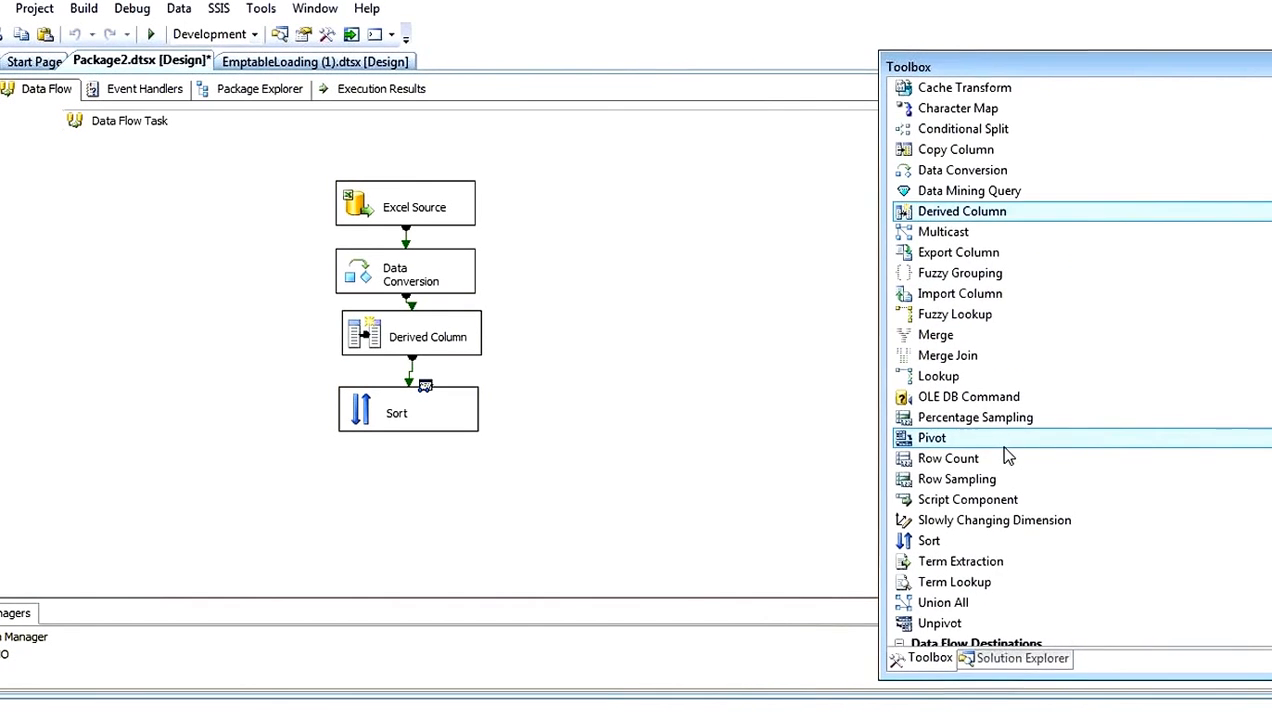
scroll(1008, 455, down, 1)
drag(958, 543, 426, 486)
click(388, 414)
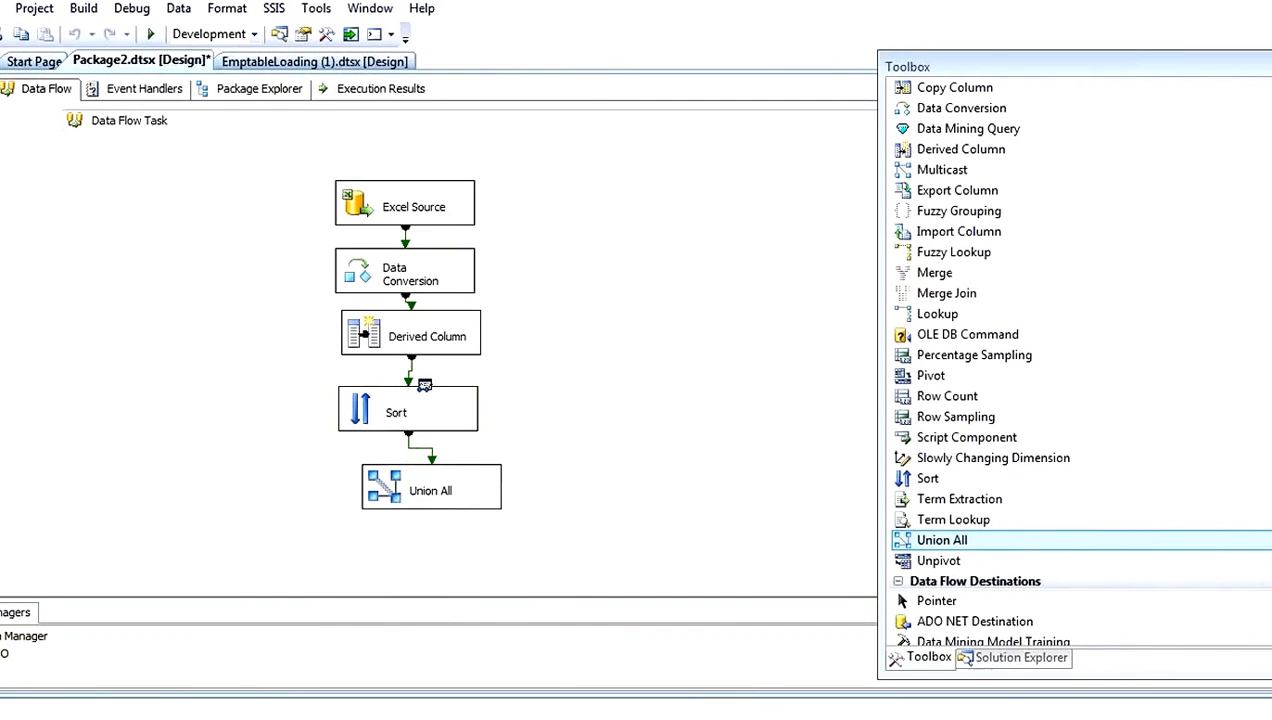
drag(319, 162, 510, 455)
click(400, 497)
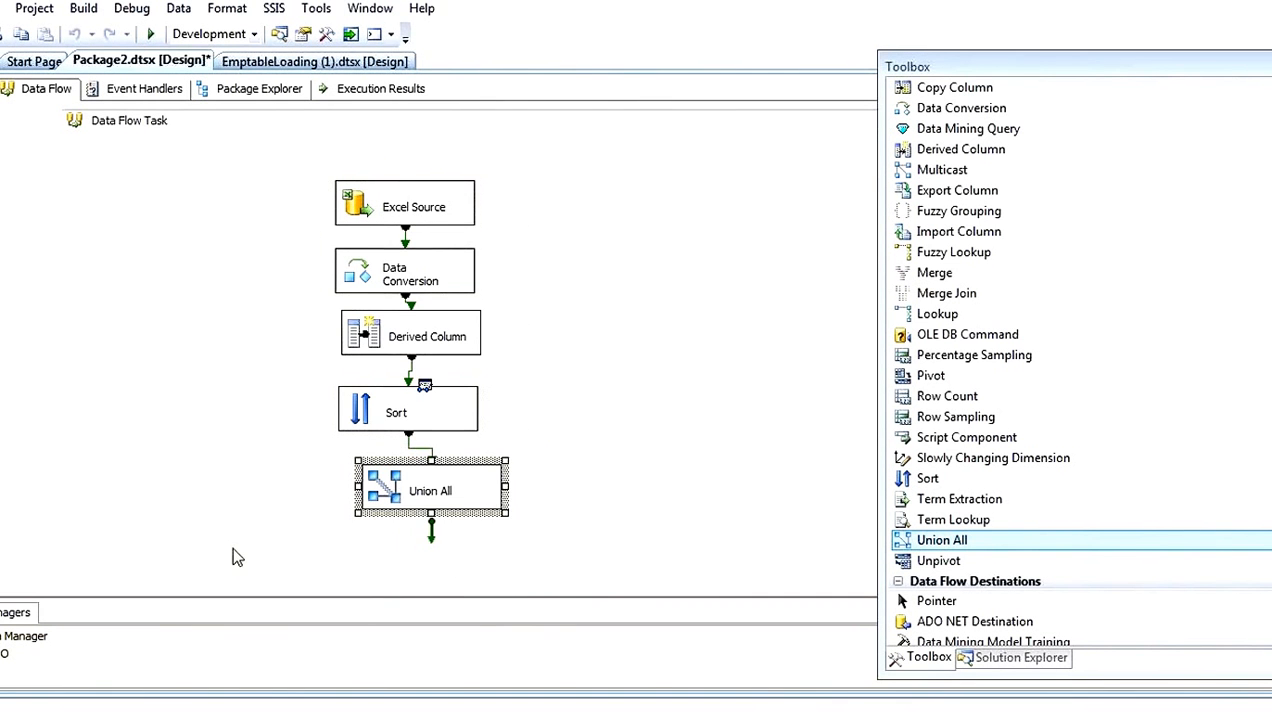
drag(438, 546, 428, 452)
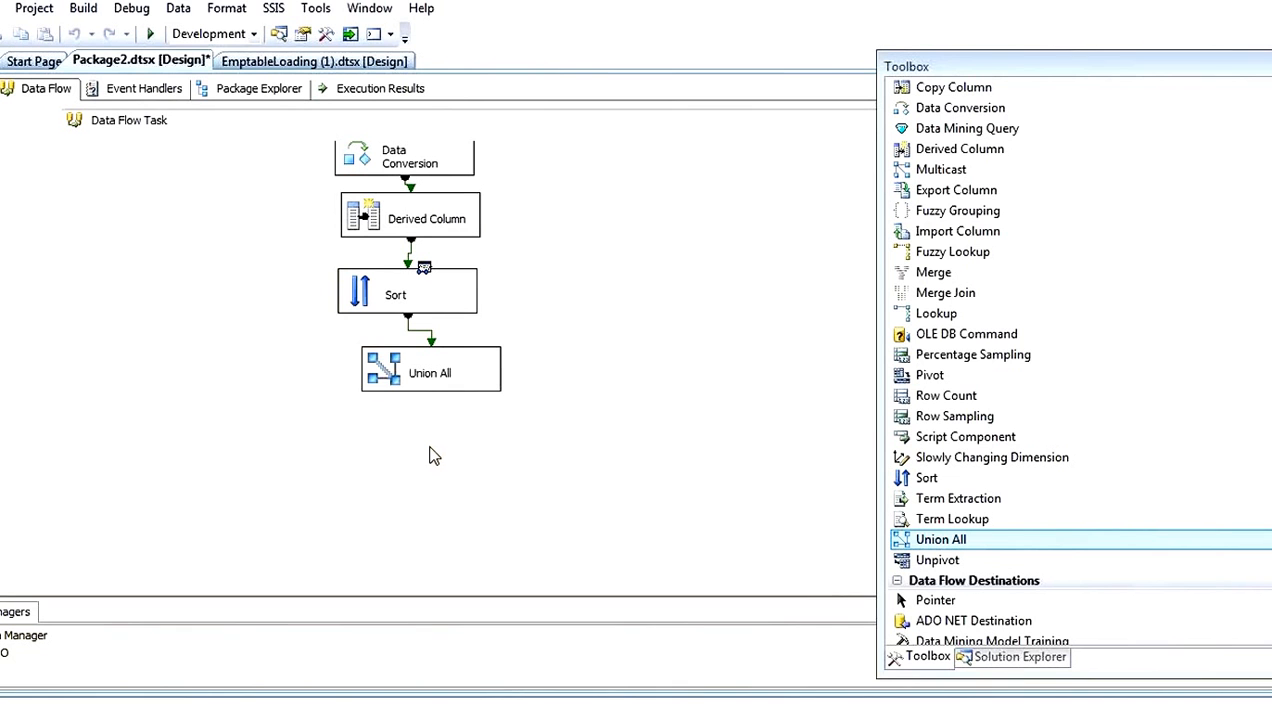